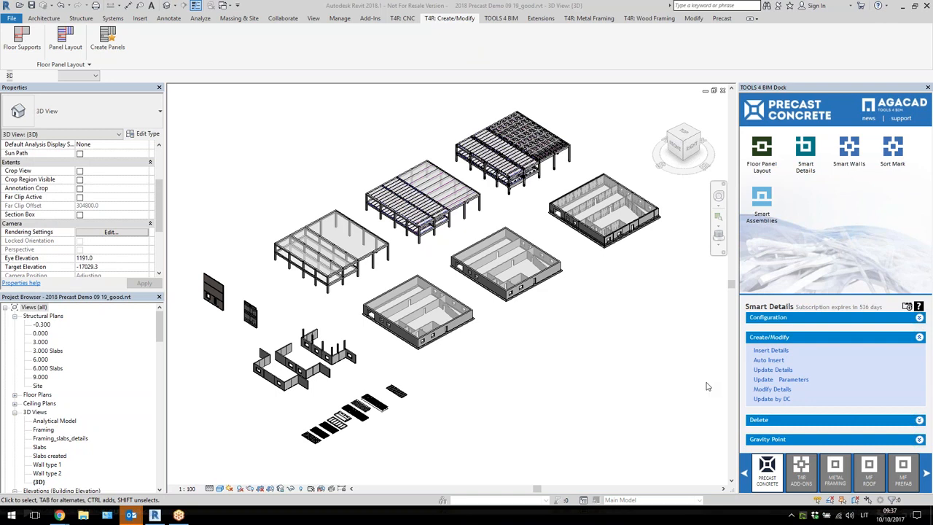
Zoom in on the walled buildings in the 3D model and open the Smart Walls tools
middle_drag(580, 363, 594, 354)
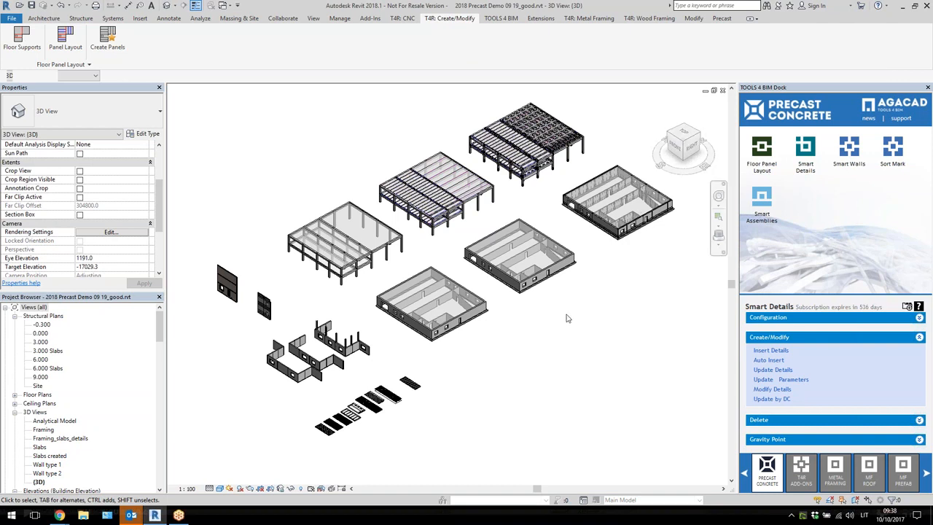
scroll(573, 328, up, 1)
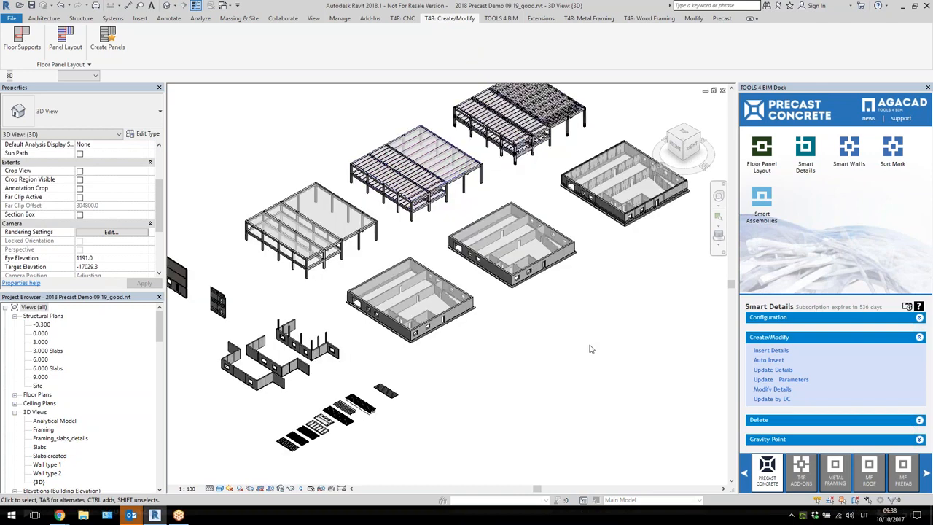
scroll(579, 360, down, 1)
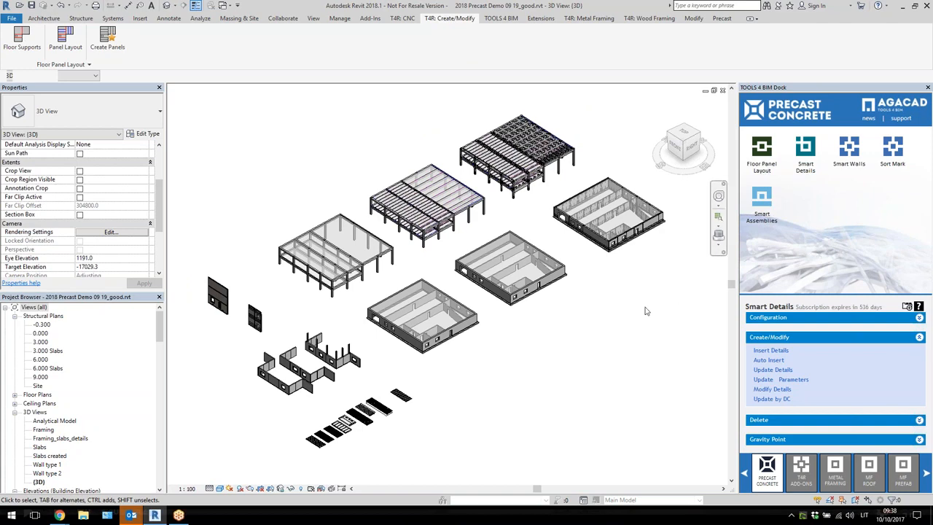
scroll(511, 283, up, 4)
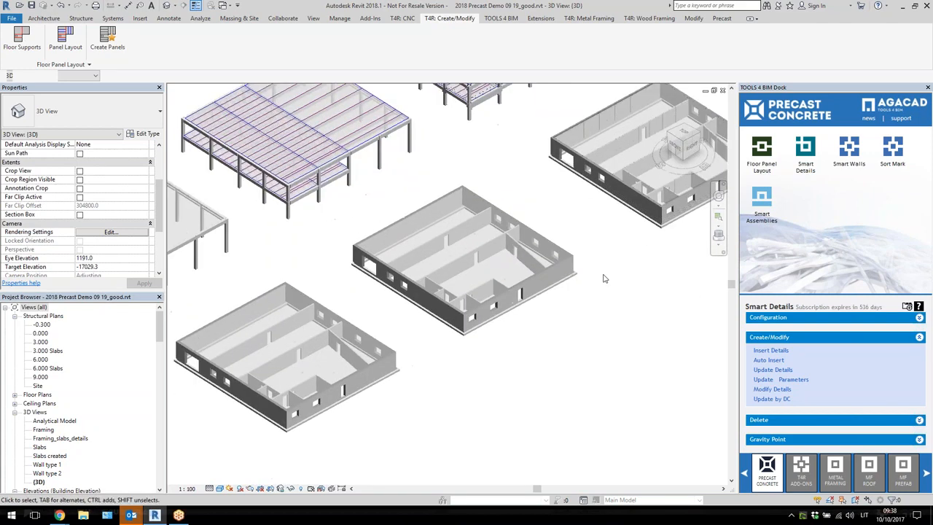
click(847, 156)
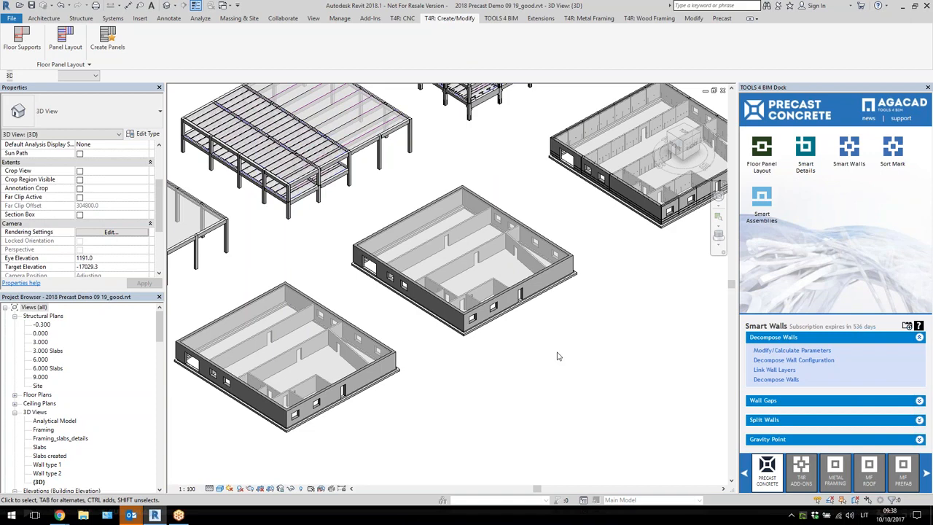
Examine the exterior and interior walls of the middle walled building up close in 3D
scroll(558, 349, up, 2)
shift+middle_drag(558, 349, 552, 361)
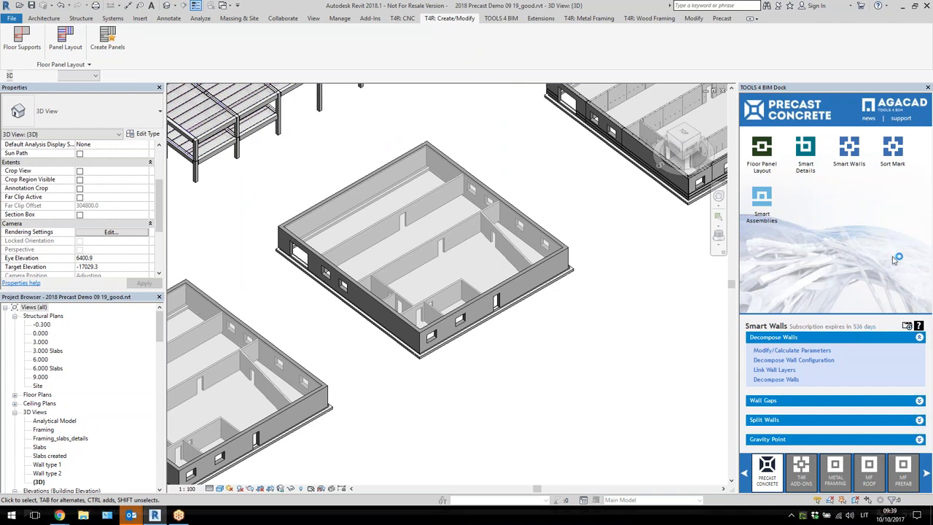
click(818, 169)
middle_drag(604, 352, 610, 371)
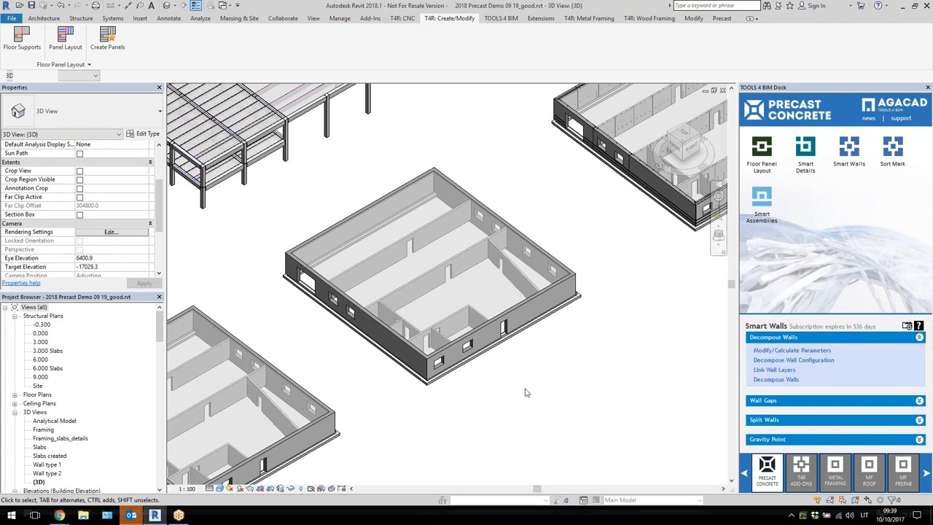
scroll(432, 306, up, 2)
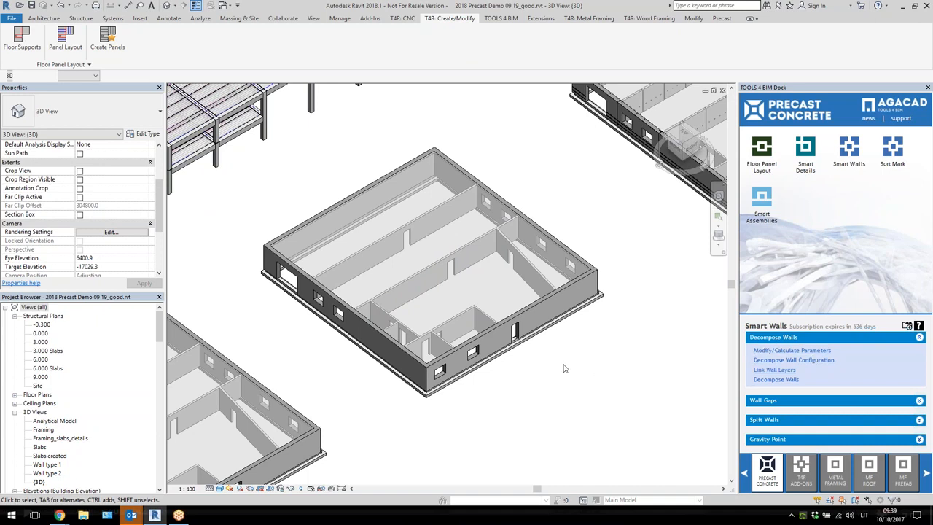
scroll(563, 367, up, 1)
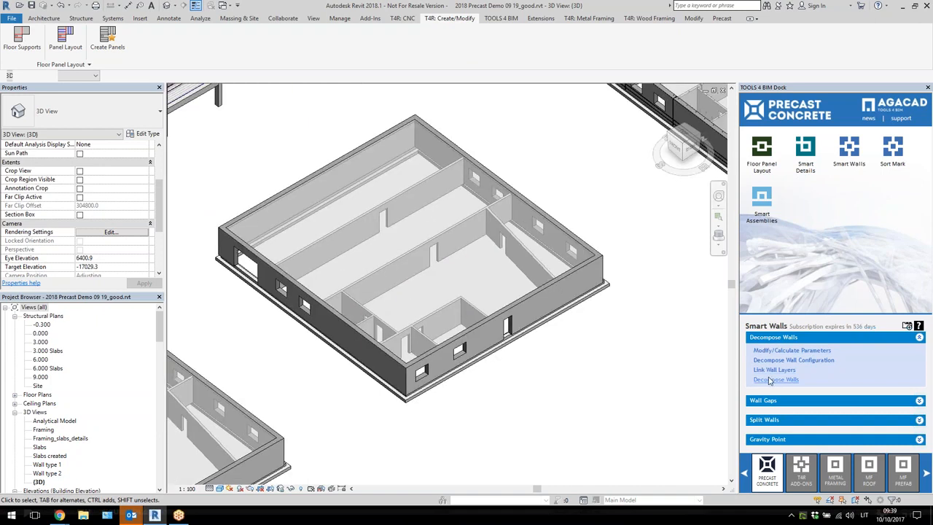
scroll(419, 316, up, 1)
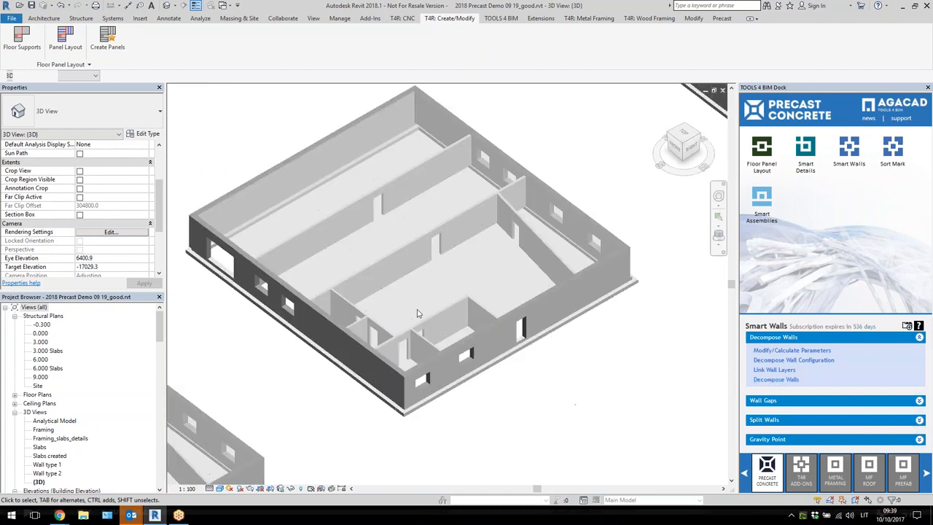
Open the 0.000 structural plan and select the Sandwich 430 exterior wall along grid A near grid 4
double_click(45, 333)
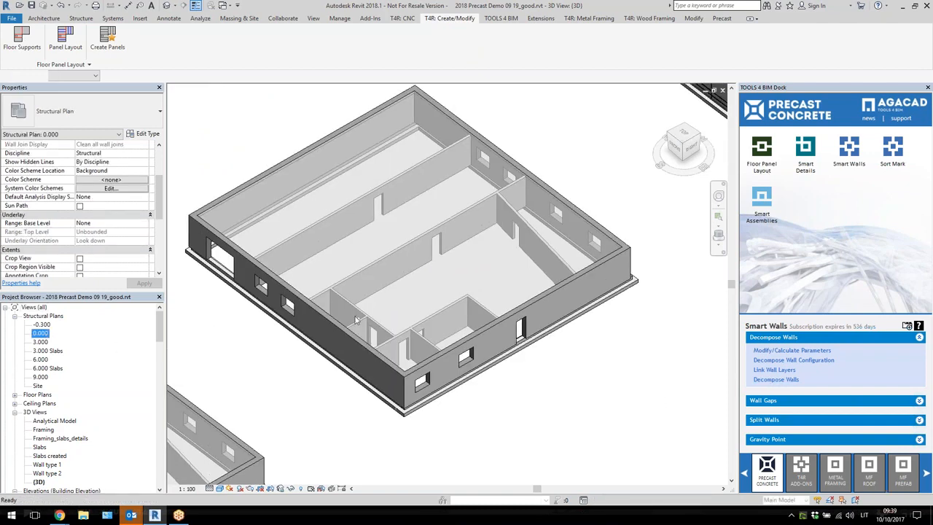
scroll(474, 244, up, 5)
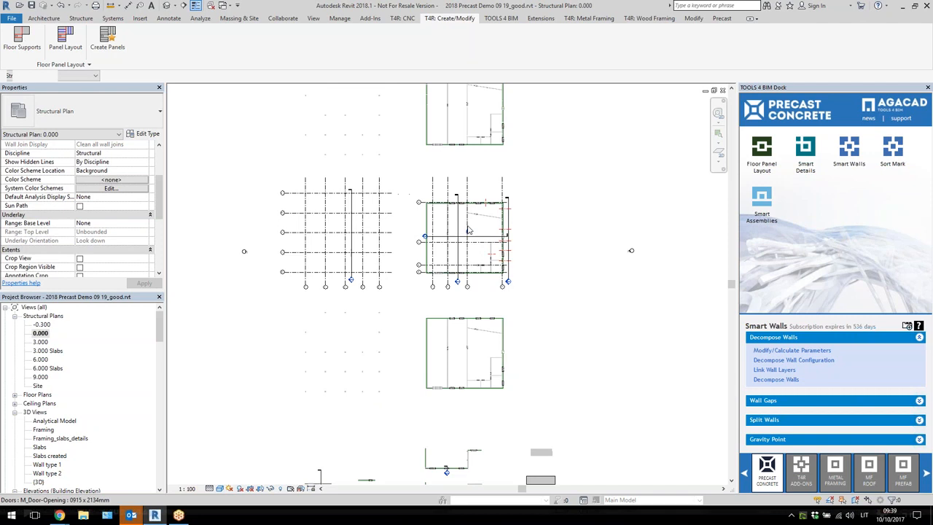
scroll(498, 314, up, 3)
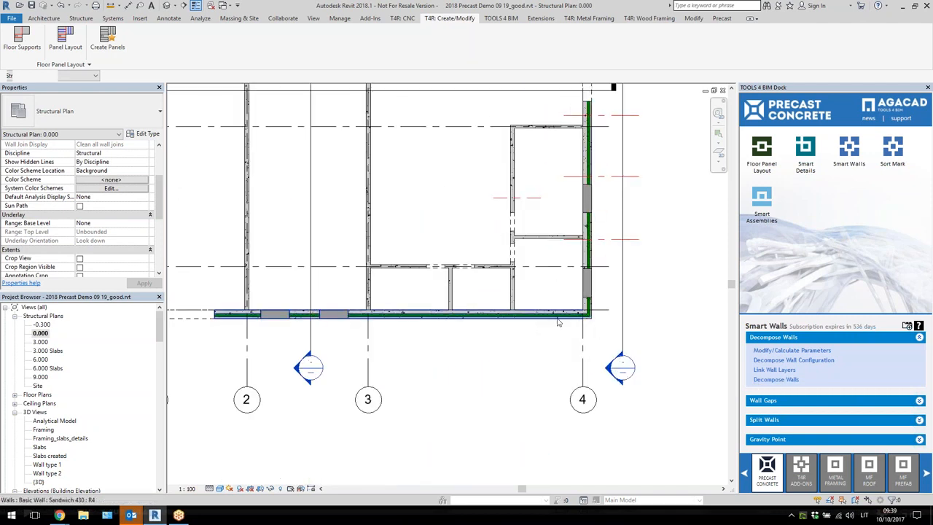
scroll(567, 315, up, 3)
scroll(574, 342, down, 5)
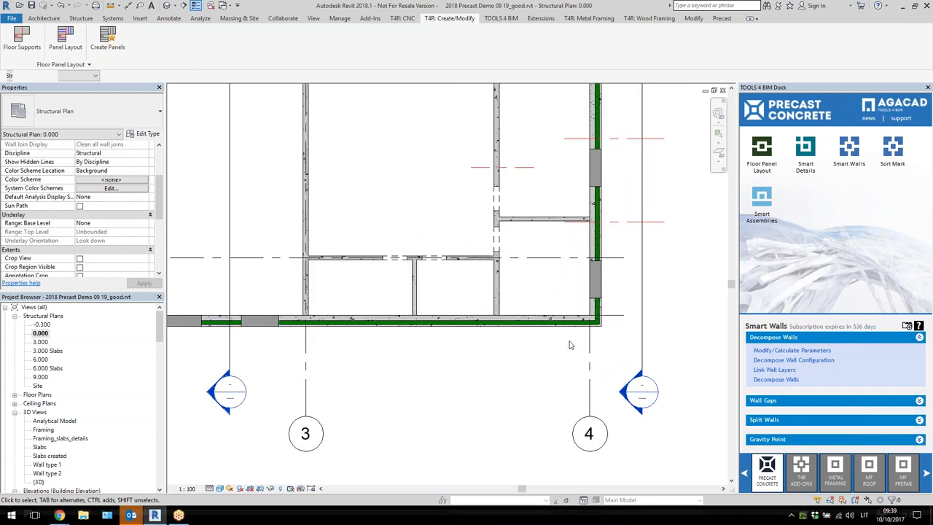
scroll(570, 345, up, 2)
click(579, 318)
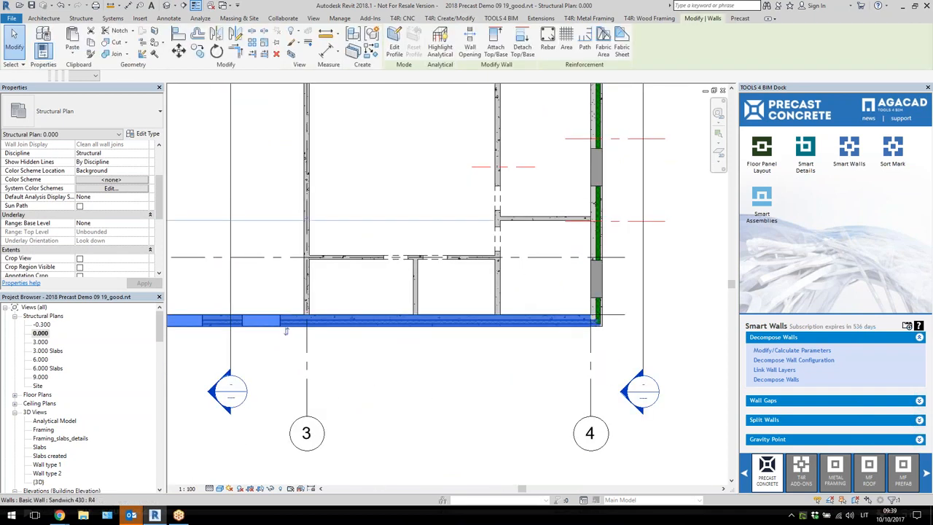
scroll(584, 317, up, 3)
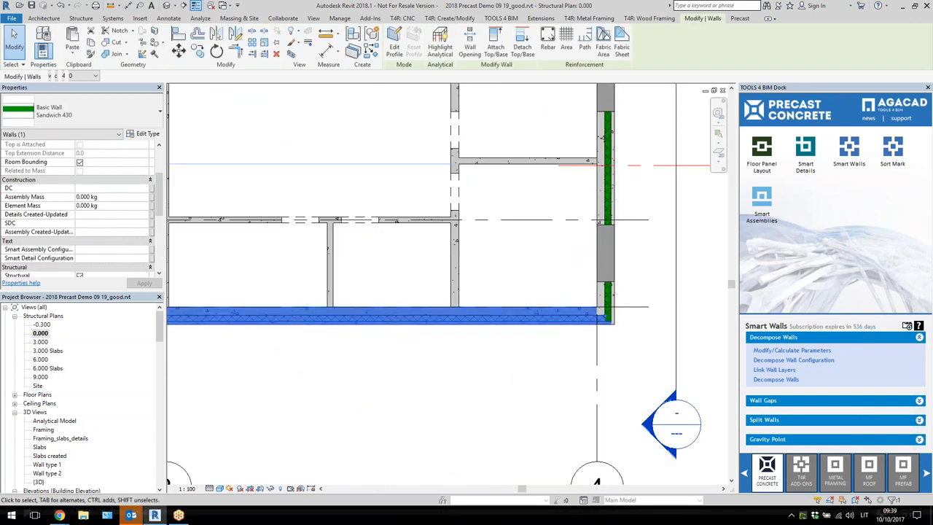
Show the Wall Gaps commands, clear the wall selection and bring the building's whole floor plan into view
click(766, 403)
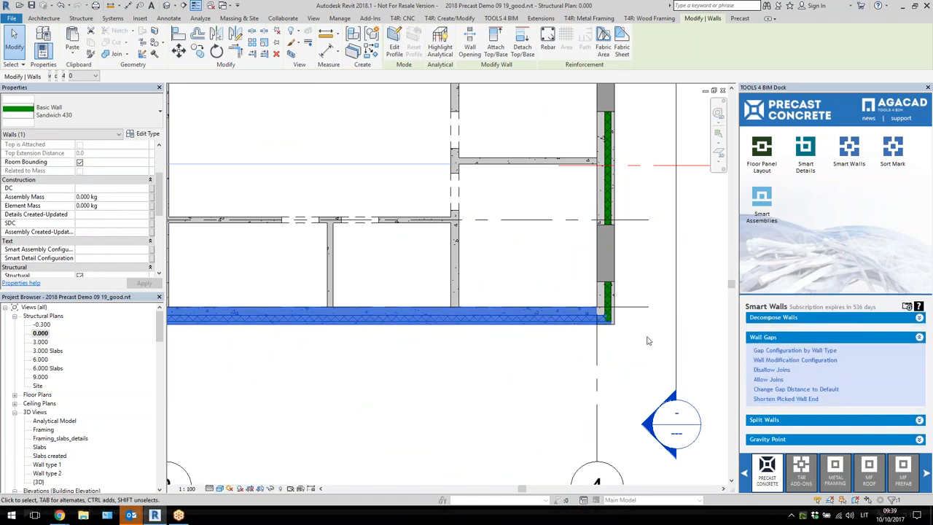
click(645, 341)
scroll(645, 341, down, 3)
scroll(627, 355, down, 2)
middle_drag(582, 365, 564, 423)
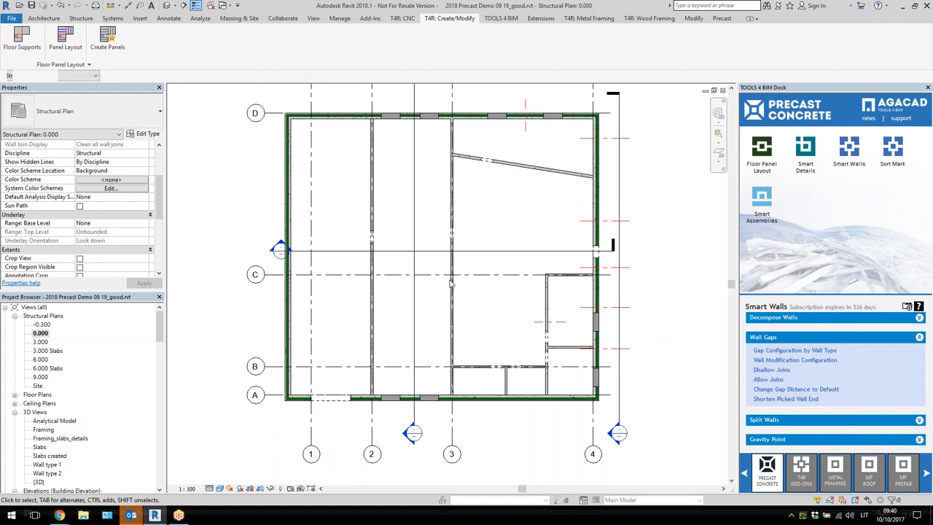
Return to the {3D} view and inspect the long interior Massive wall 200, leaving it deselected
double_click(38, 482)
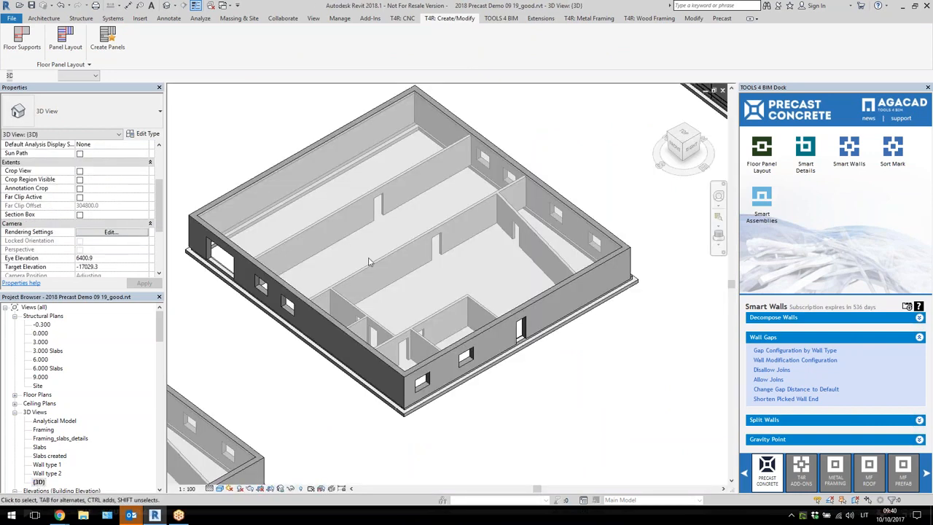
click(375, 268)
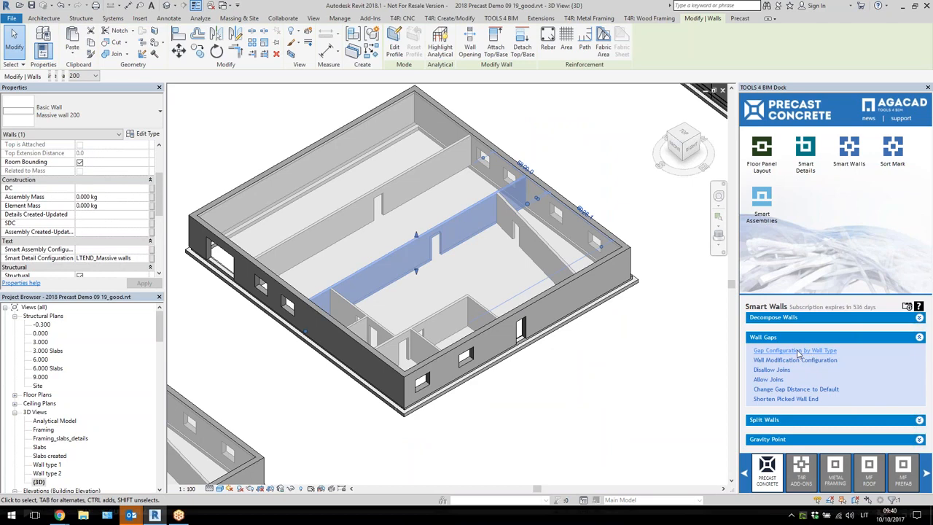
click(596, 373)
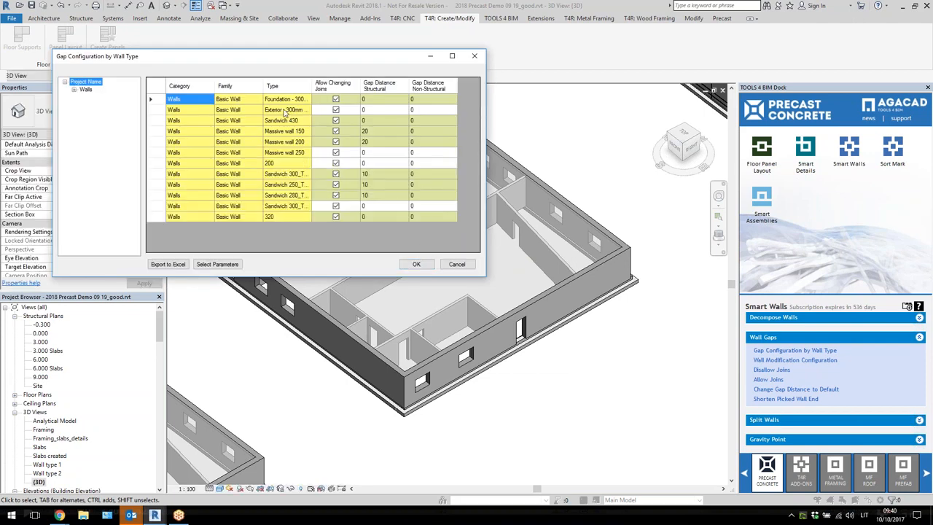
Review the joins option and structural gap distances of the sandwich and massive wall types in Gap Configuration by Wall Type, and cancel
click(327, 187)
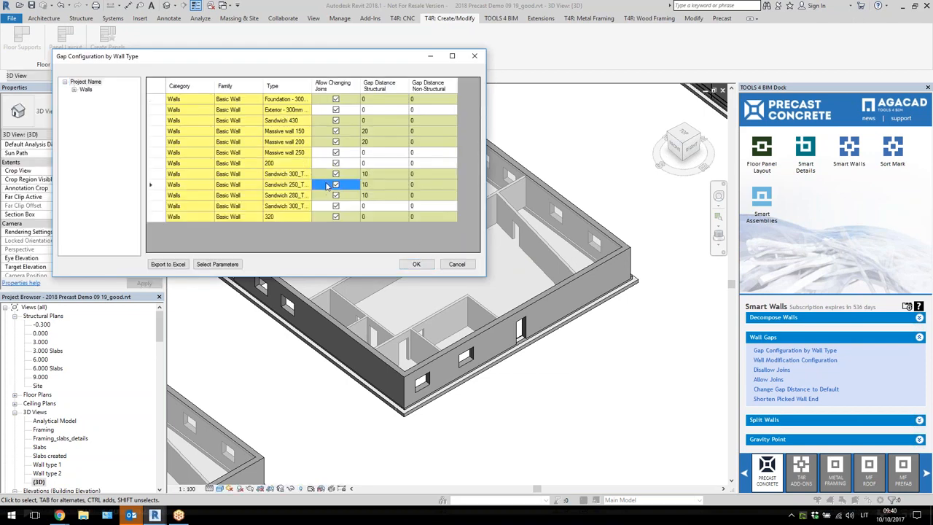
click(382, 187)
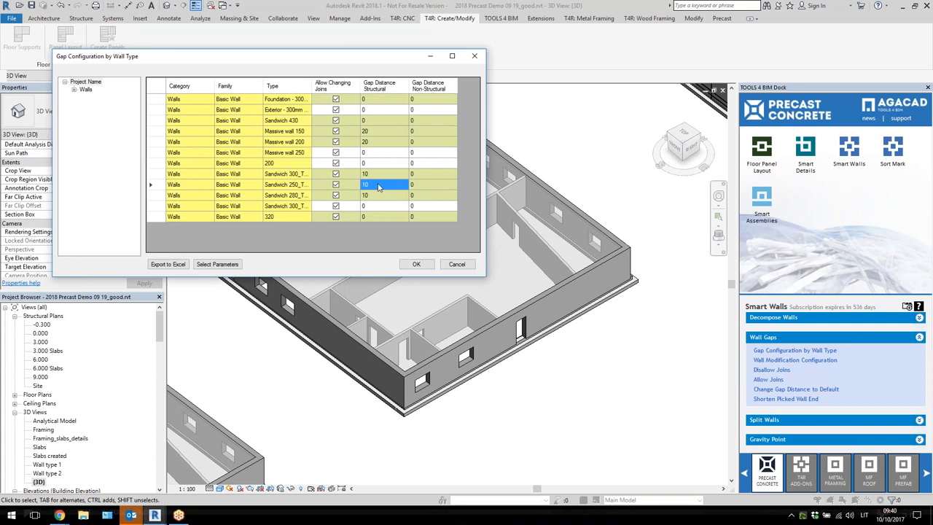
click(378, 187)
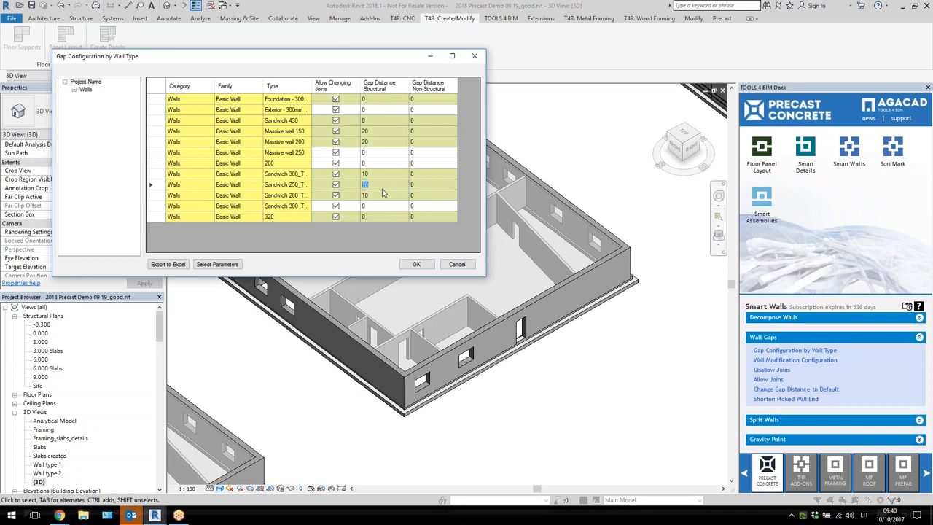
click(379, 143)
click(379, 132)
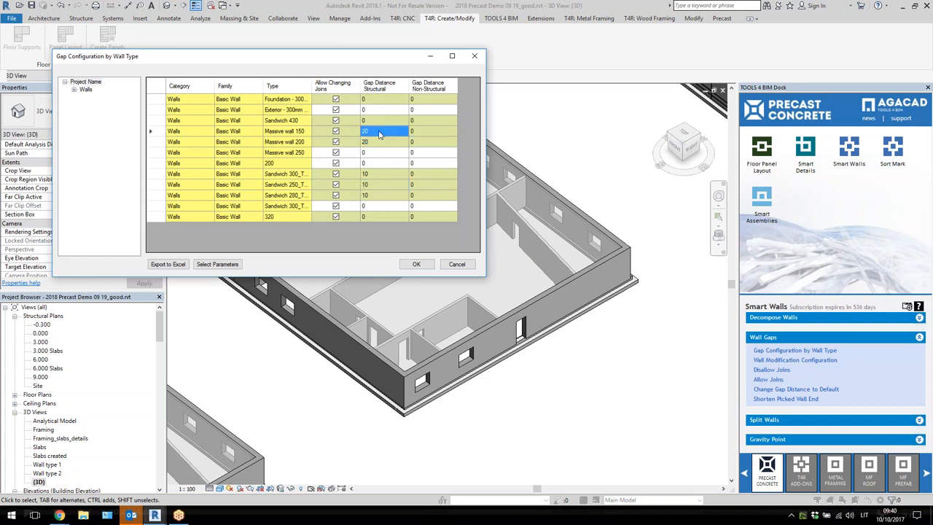
click(455, 265)
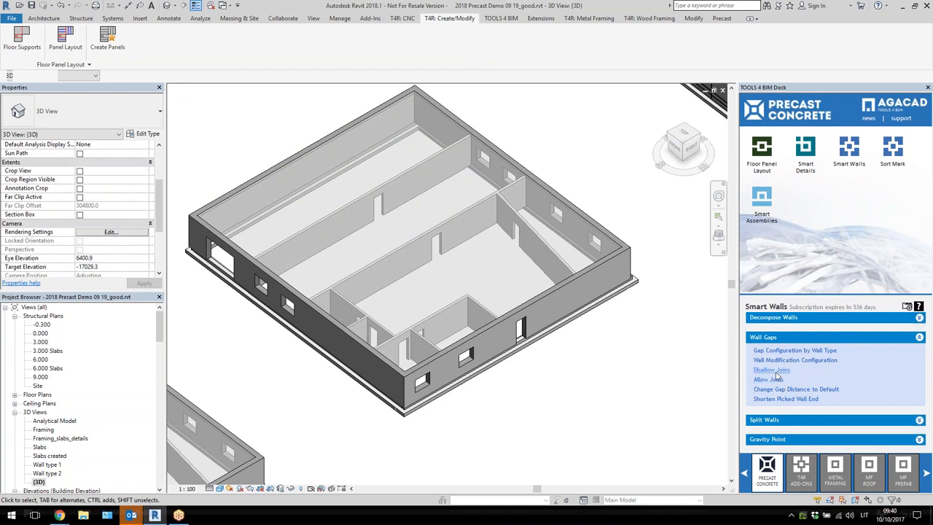
Open the Split Wall Menu and place it beside the building so the walls stay visible
click(778, 421)
click(775, 419)
drag(449, 173, 613, 201)
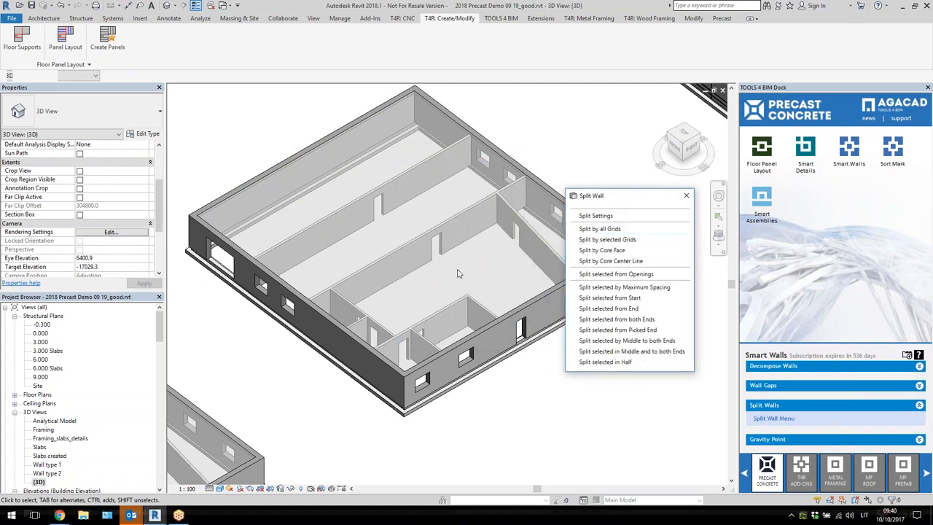
middle_drag(409, 266, 383, 268)
Open the Split Settings and review the window and door distances and minimum widths for splitting by openings
click(624, 216)
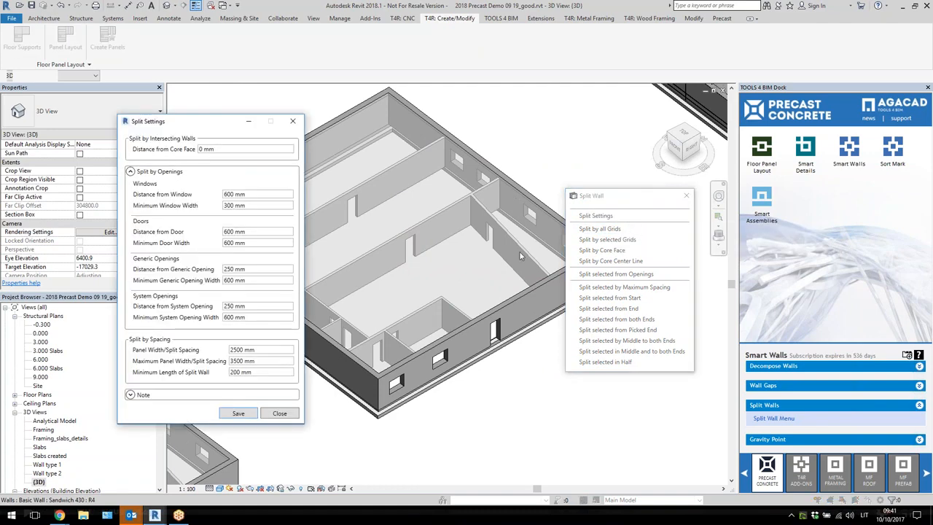
click(252, 195)
double_click(248, 195)
click(249, 207)
drag(250, 207, 224, 213)
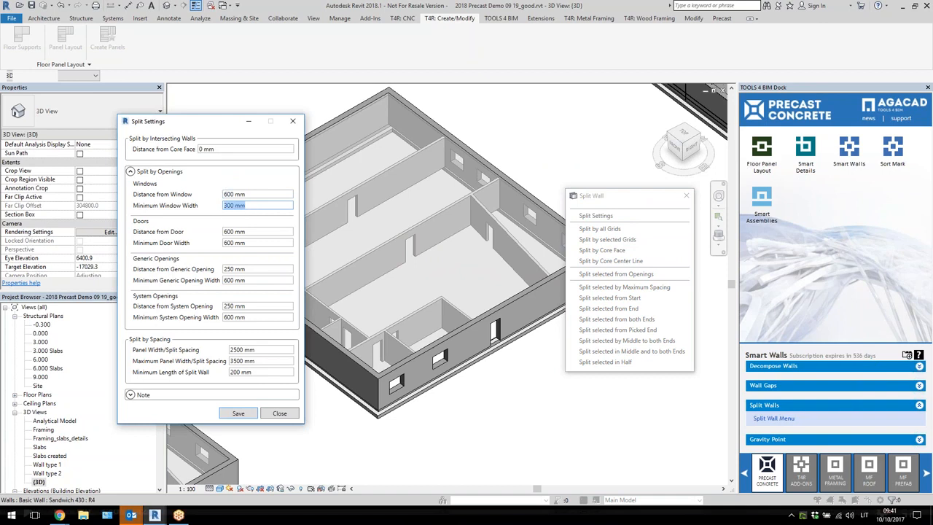
drag(246, 243, 223, 247)
Review the panel width, maximum panel width and minimum split wall length under Split by Spacing, and close the settings without saving
drag(265, 350, 224, 356)
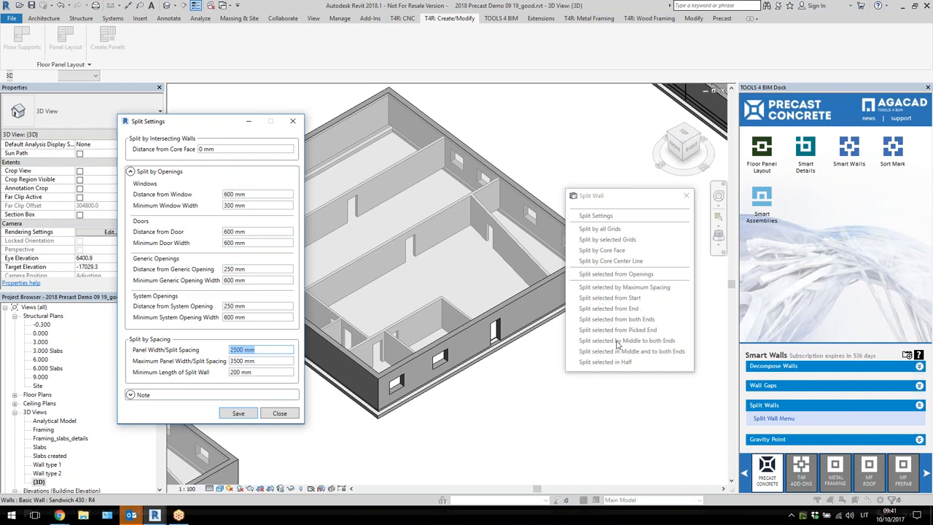
click(257, 360)
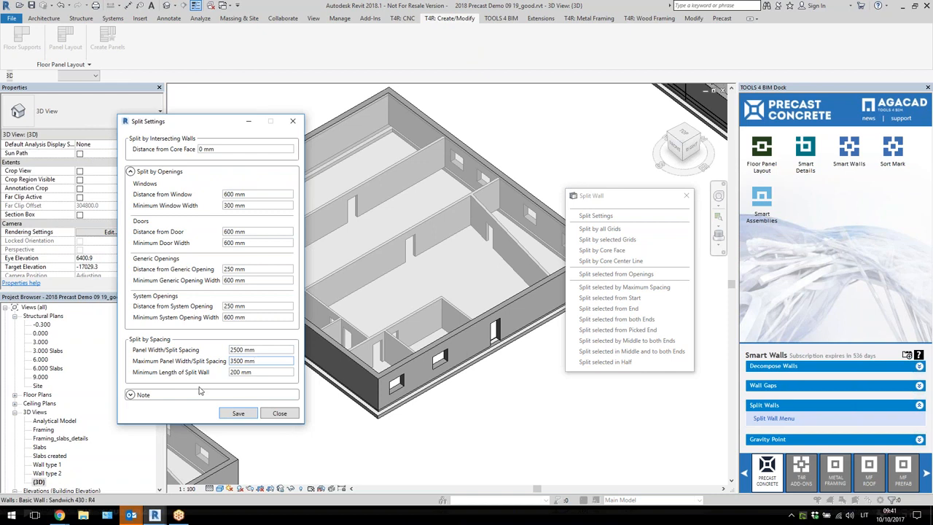
drag(260, 350, 226, 359)
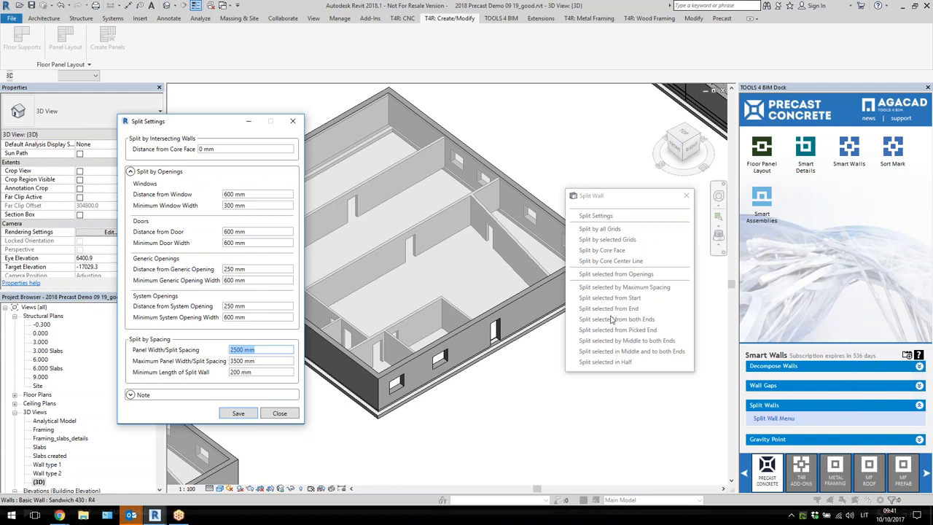
key(Tab)
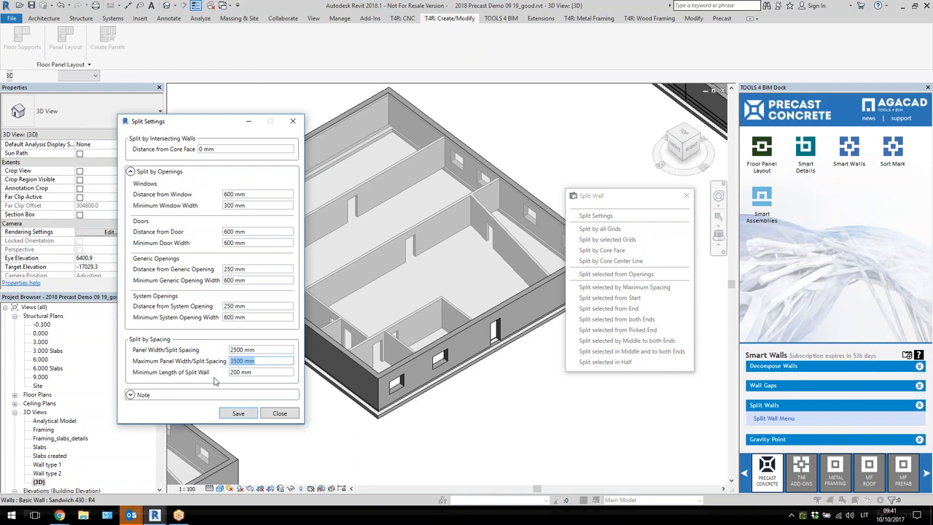
drag(263, 371, 219, 374)
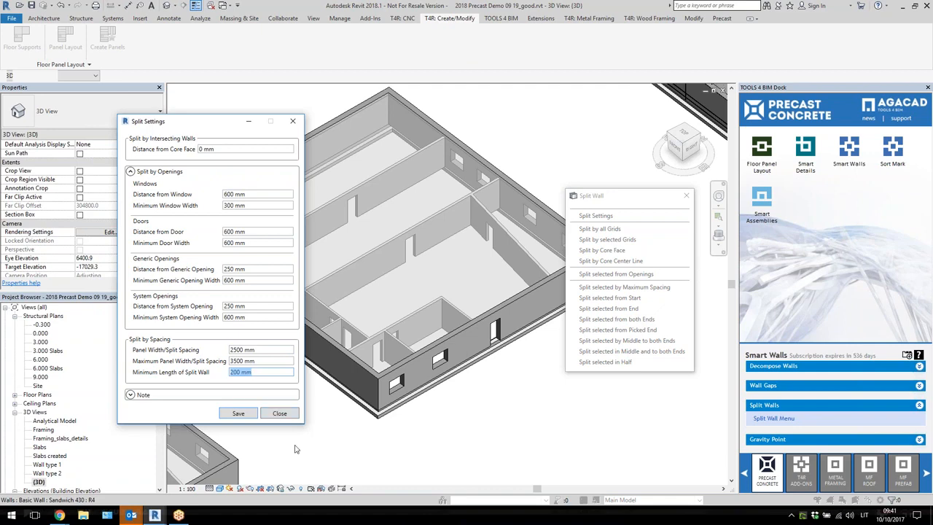
click(278, 413)
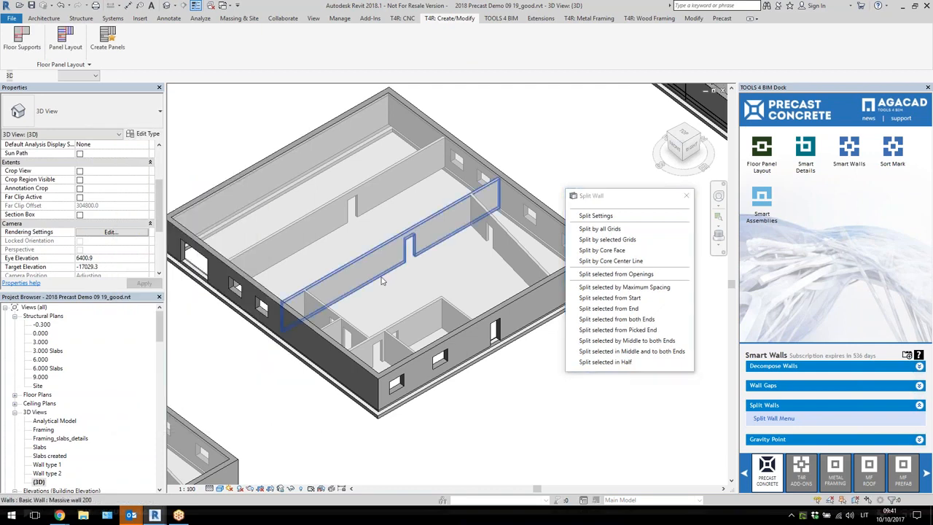
Split the two long interior walls and the diagonal interior wall of type Massive wall 200 from their openings
click(351, 266)
ctrl+click(318, 241)
ctrl+click(490, 234)
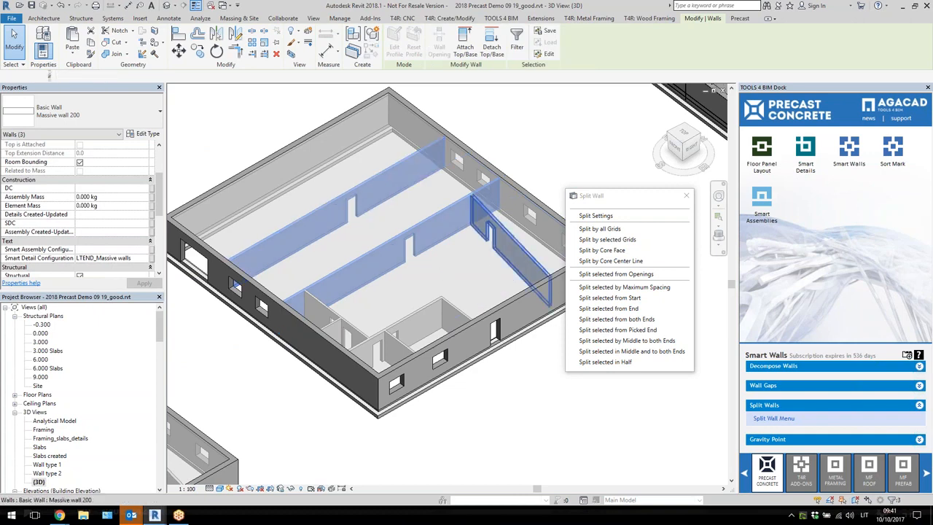
click(644, 275)
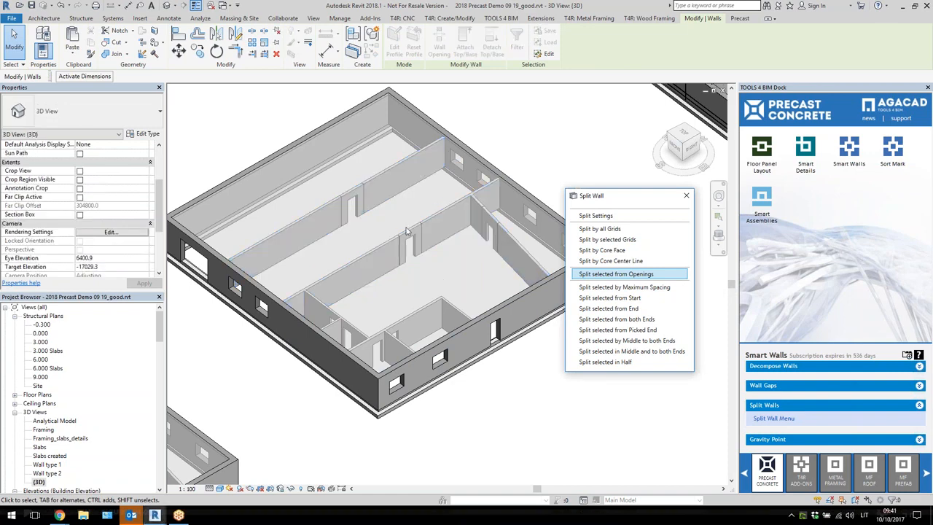
Examine the split panel around the door opening in the 3D view and in the 0.000 structural plan
scroll(408, 231, up, 3)
click(410, 241)
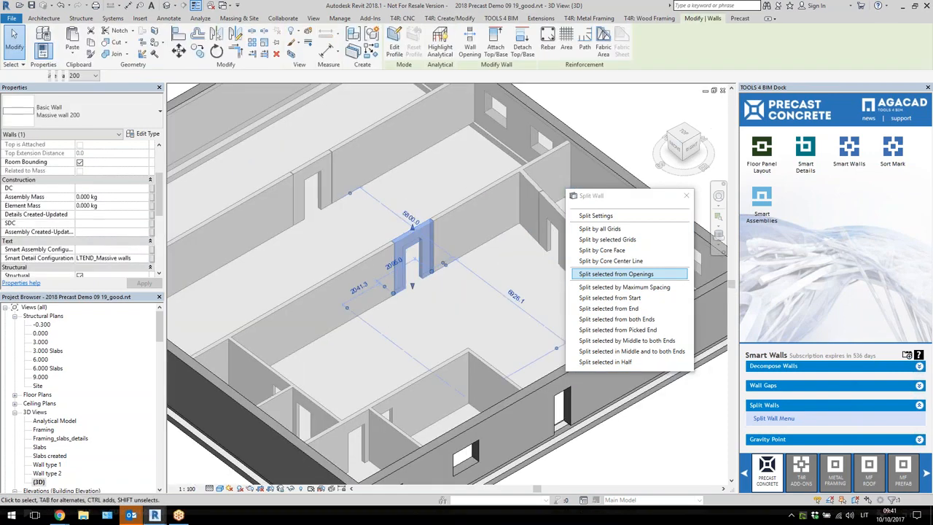
key(Escape)
scroll(437, 312, down, 5)
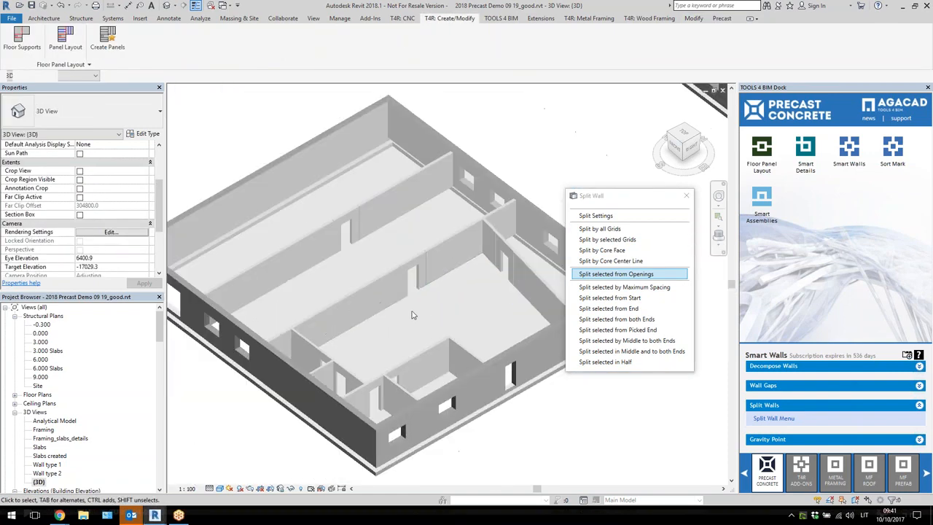
double_click(40, 333)
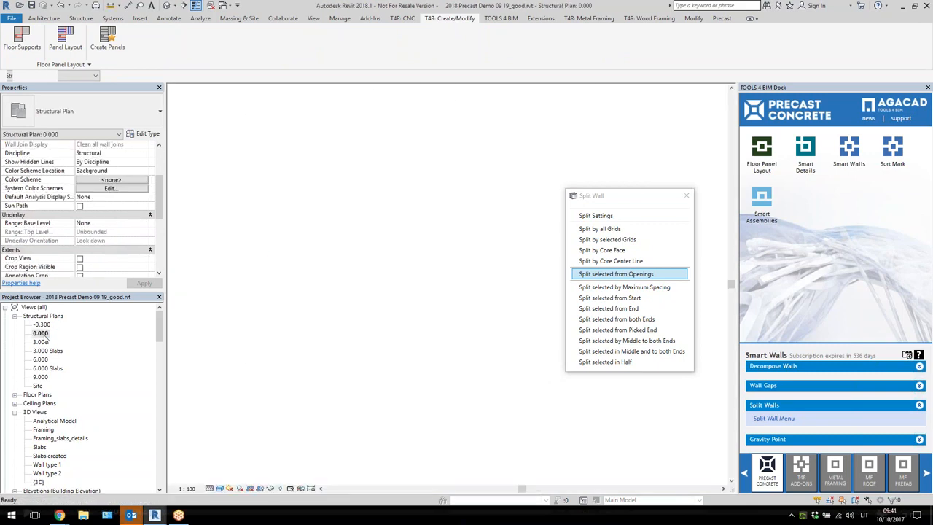
scroll(402, 266, up, 4)
click(380, 226)
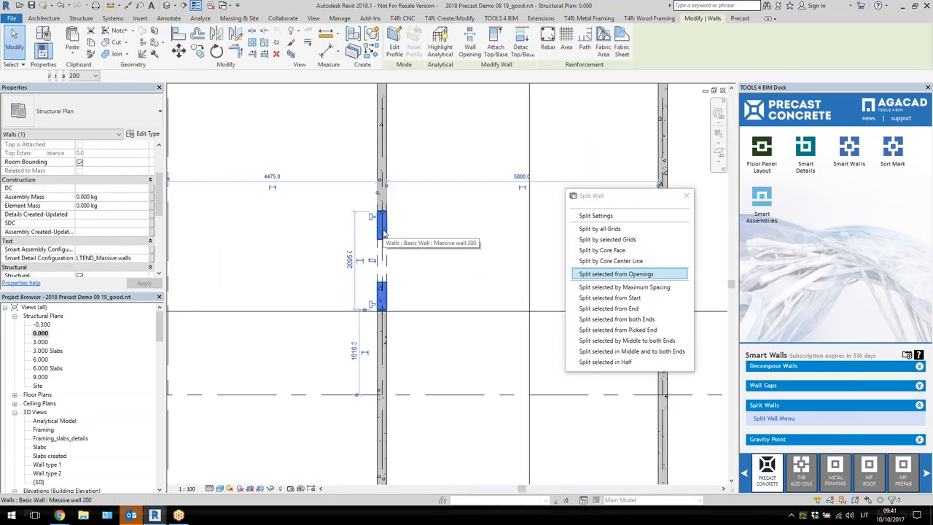
scroll(421, 224, up, 3)
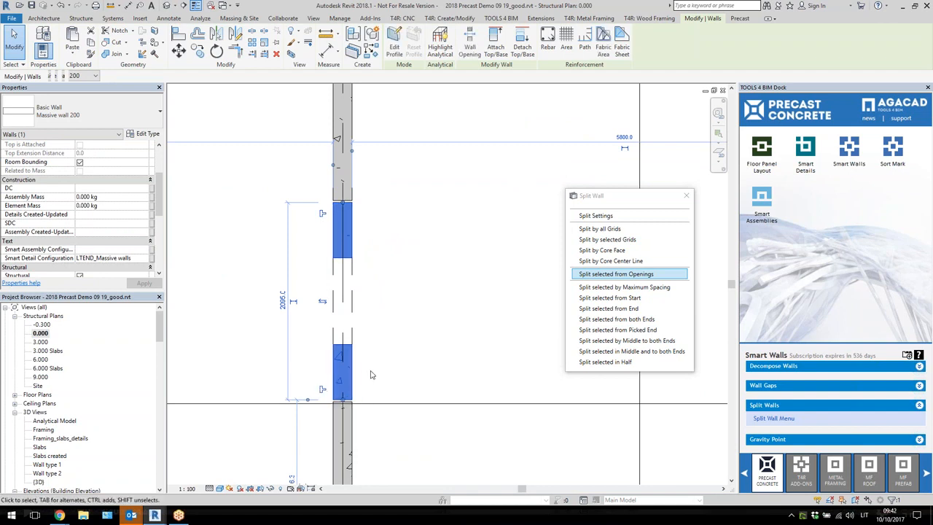
key(Escape)
scroll(353, 407, up, 2)
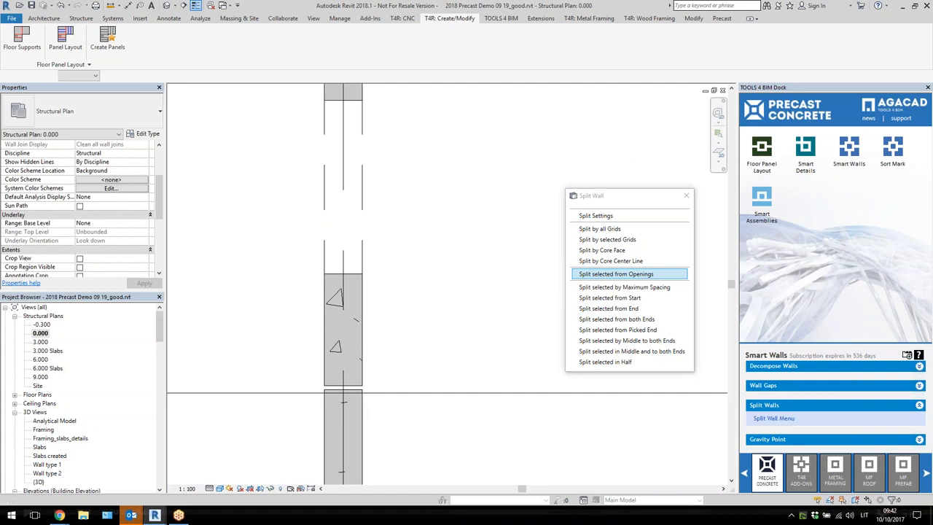
Place an aligned dimension across the gap between the door panel and the adjoining wall piece
key(i)
scroll(352, 394, up, 2)
scroll(351, 388, down, 4)
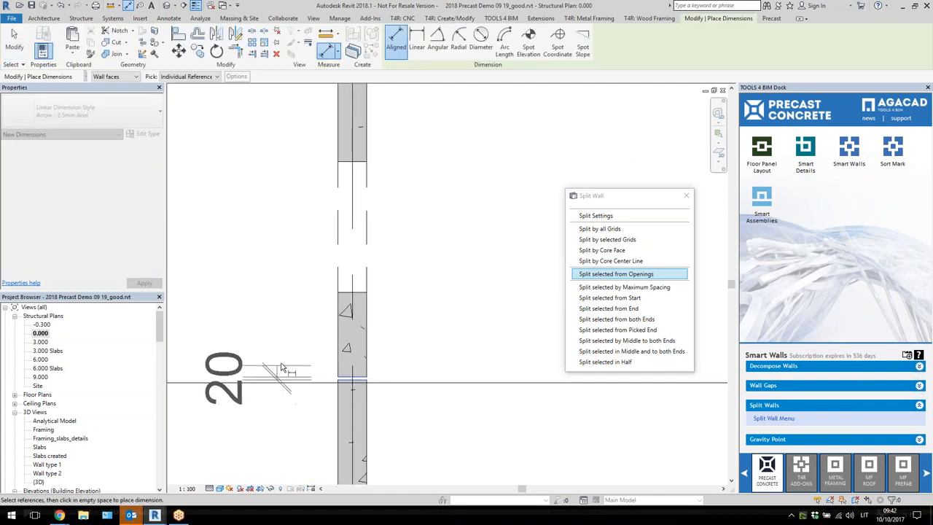
key(Escape)
key(Escape)
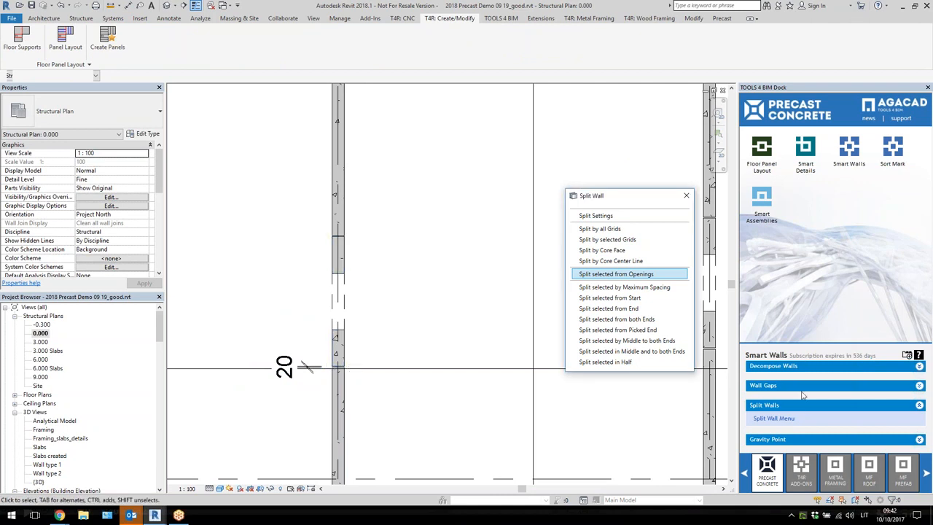
Show the Wall Gaps tools and select all Massive wall 200 instances visible in the plan view
click(777, 387)
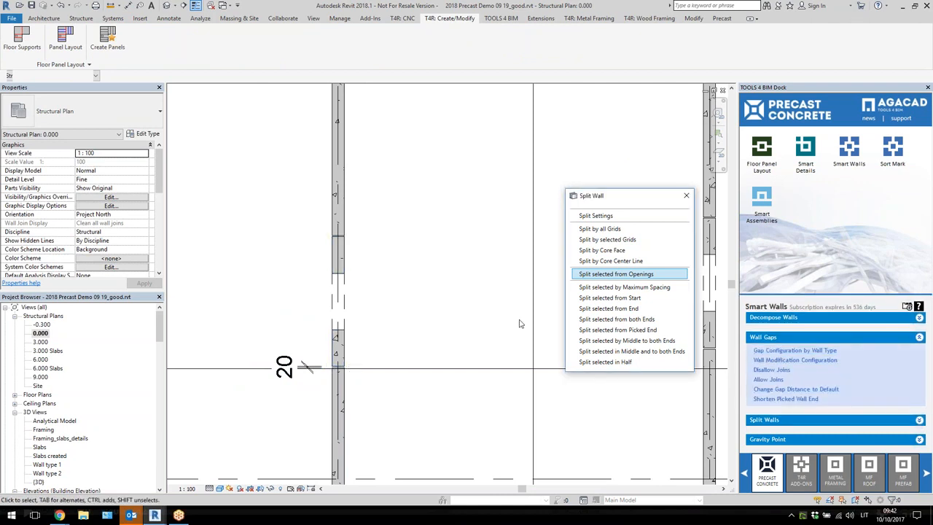
scroll(400, 336, down, 5)
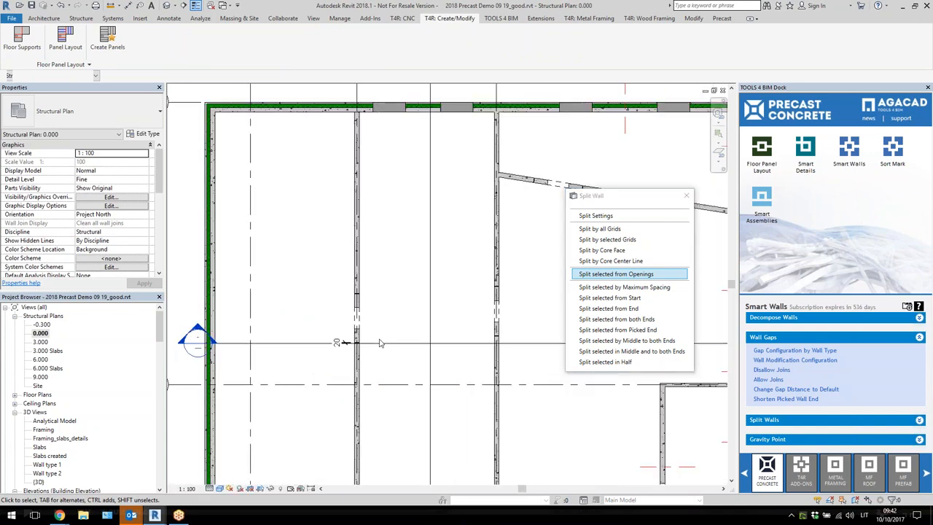
scroll(391, 347, up, 3)
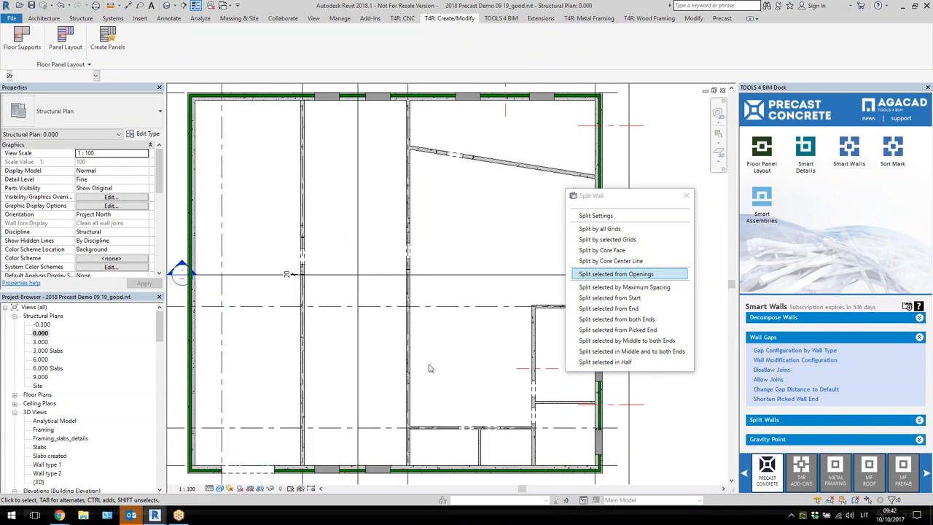
click(411, 380)
right_click(410, 378)
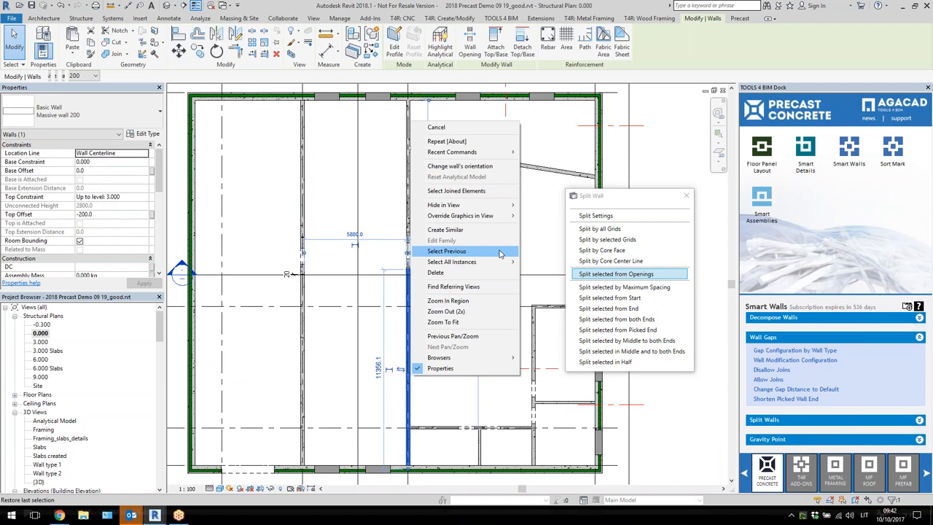
mouse_move(514, 265)
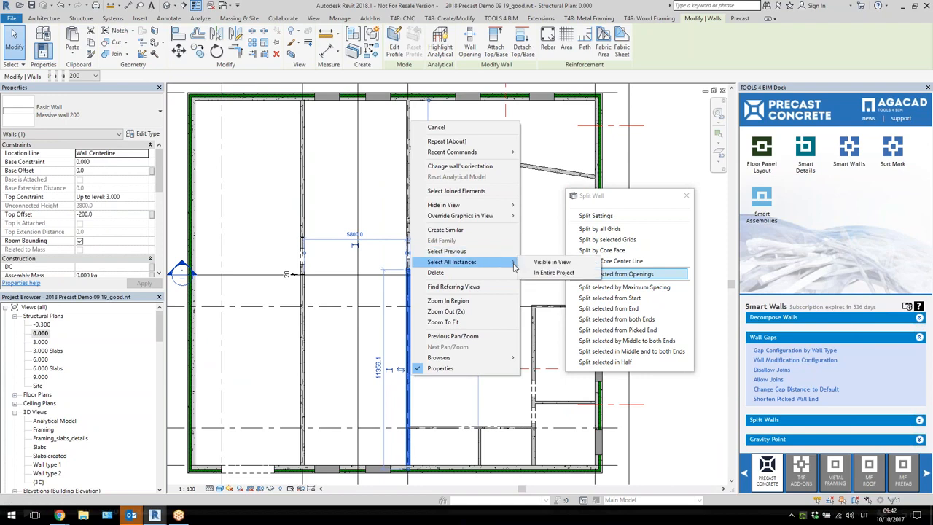
click(551, 261)
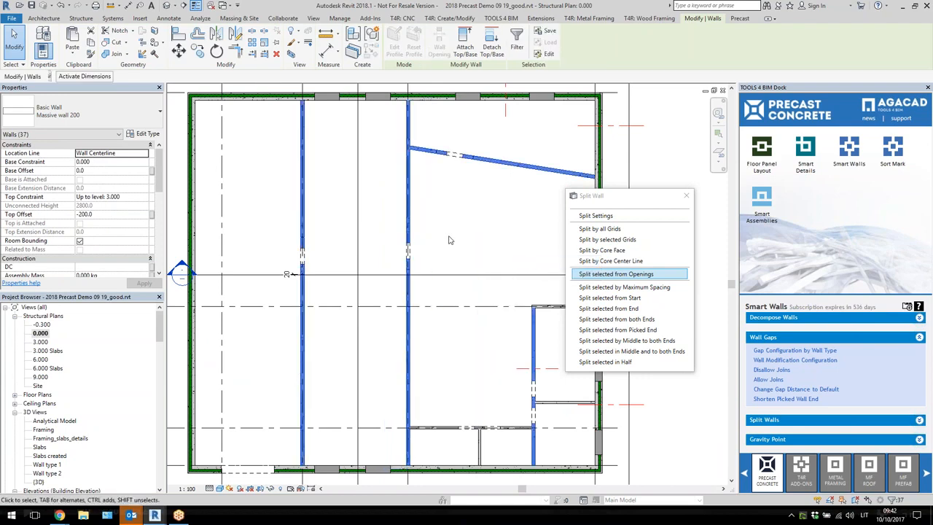
scroll(431, 249, down, 3)
scroll(431, 249, up, 2)
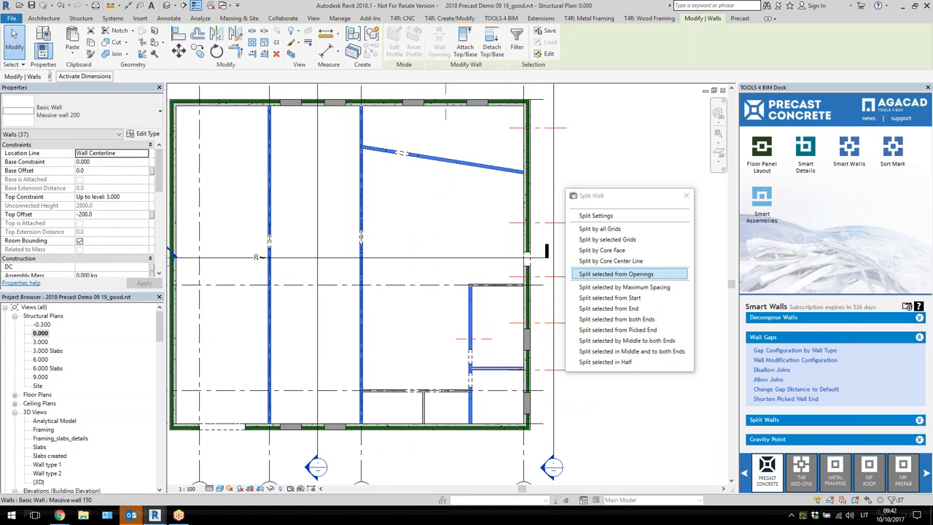
Add the four thinner Massive wall 150 partitions to the selection and disallow joins on all selected walls
ctrl+click(485, 368)
ctrl+click(491, 285)
ctrl+click(457, 392)
ctrl+click(424, 414)
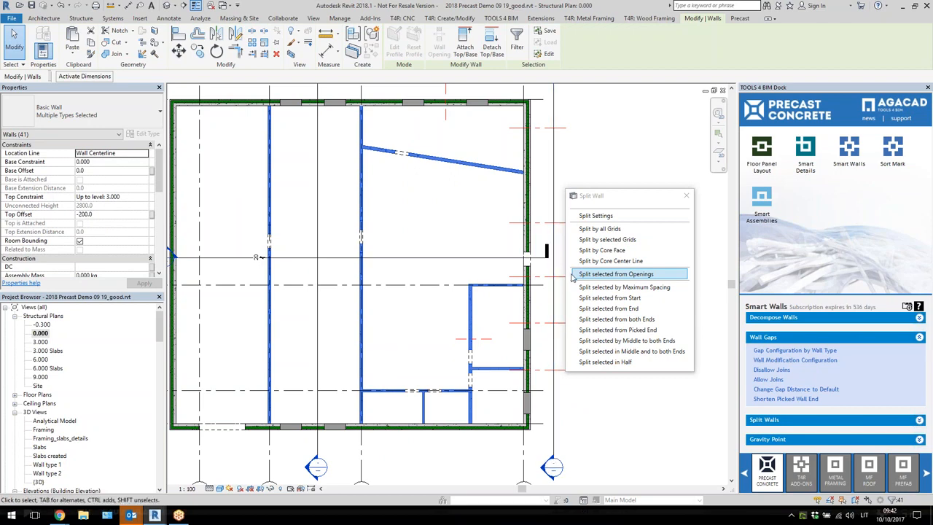
click(770, 371)
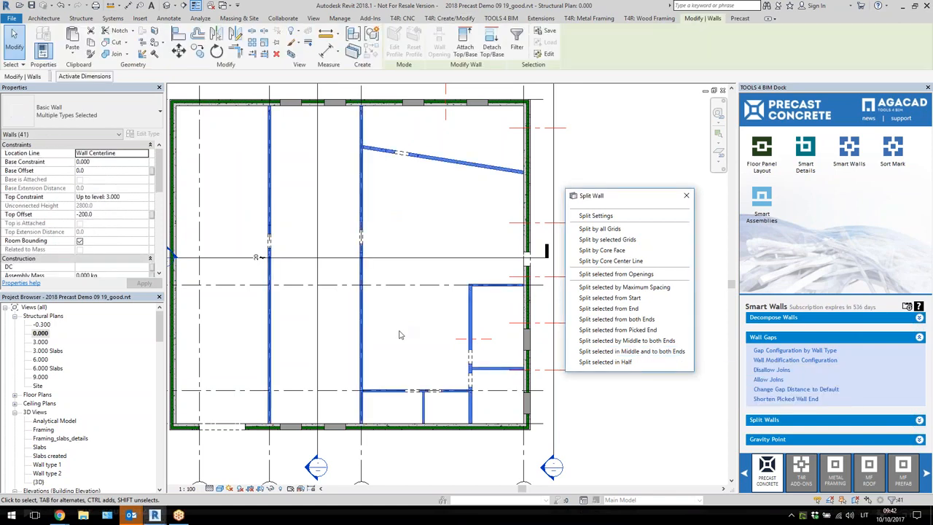
Inspect the gap where the upper Massive wall 150 partition meets the perpendicular Massive wall 200
scroll(513, 308, up, 2)
scroll(513, 309, up, 3)
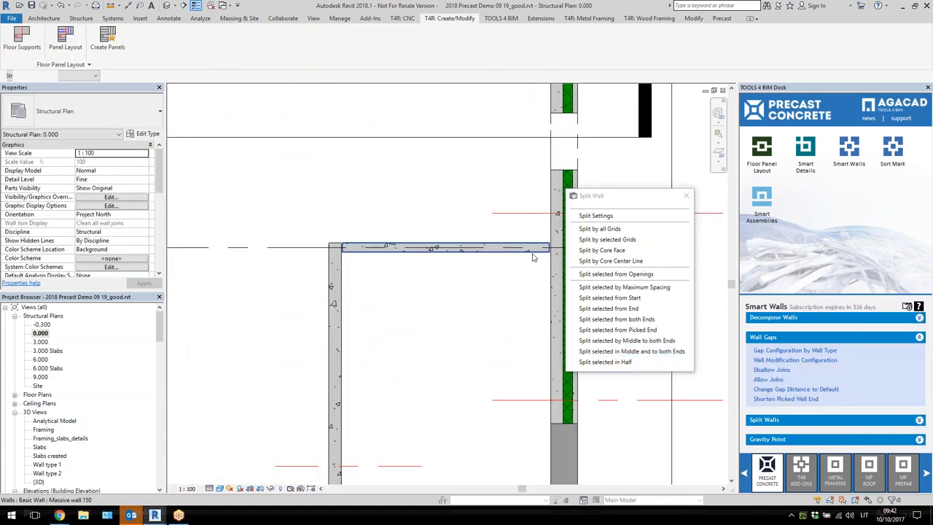
click(342, 246)
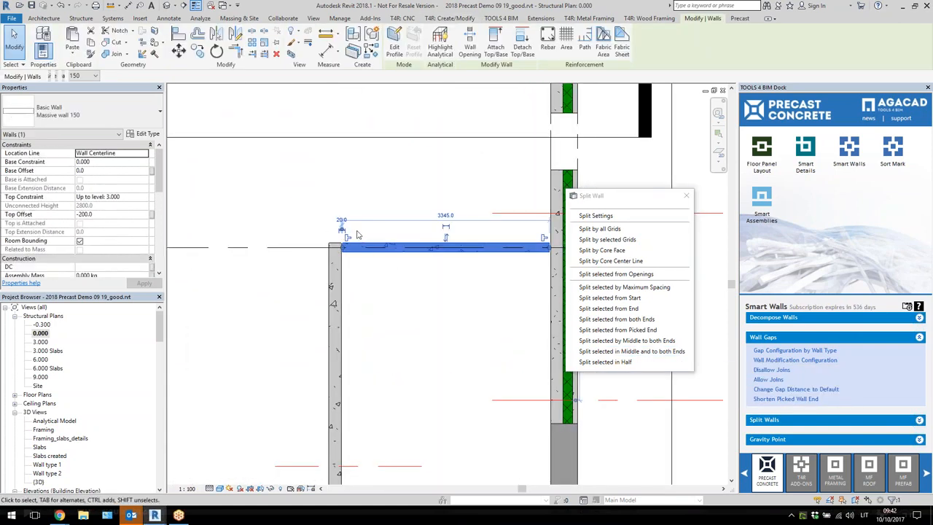
scroll(357, 235, up, 3)
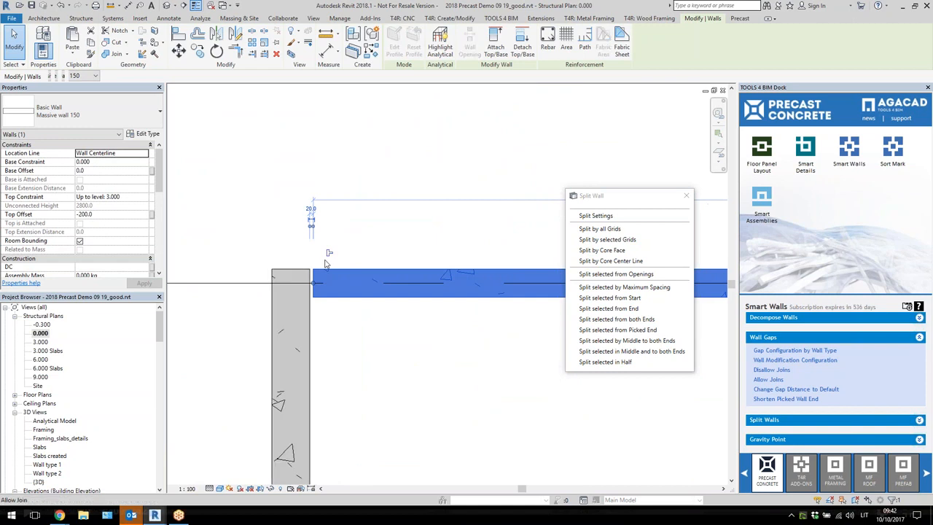
key(Escape)
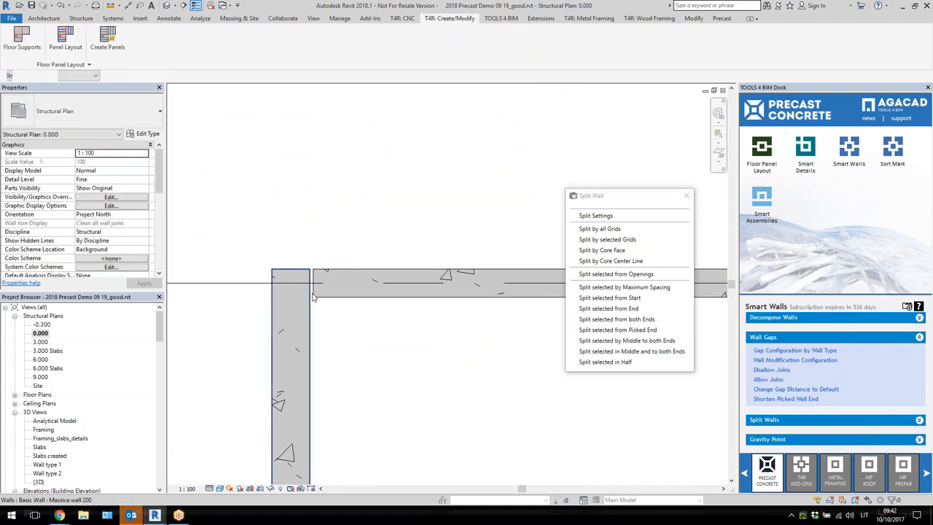
scroll(363, 227, down, 3)
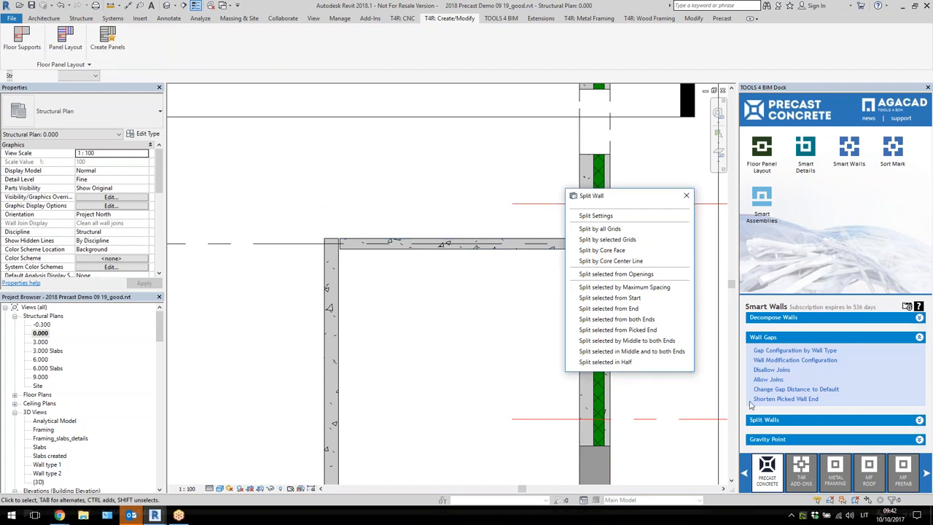
Try Shorten Picked Wall End on the Massive wall 200 at the upper partition corner, and leave the command
click(773, 400)
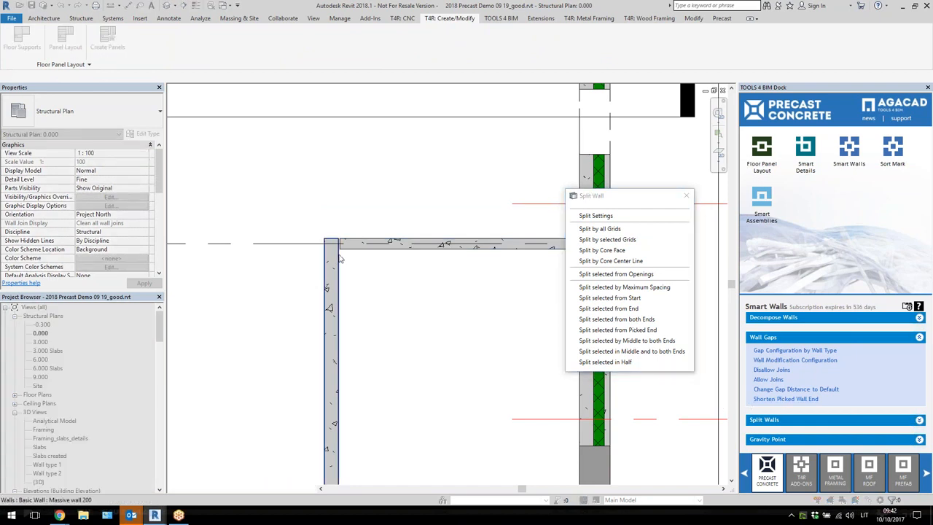
click(339, 258)
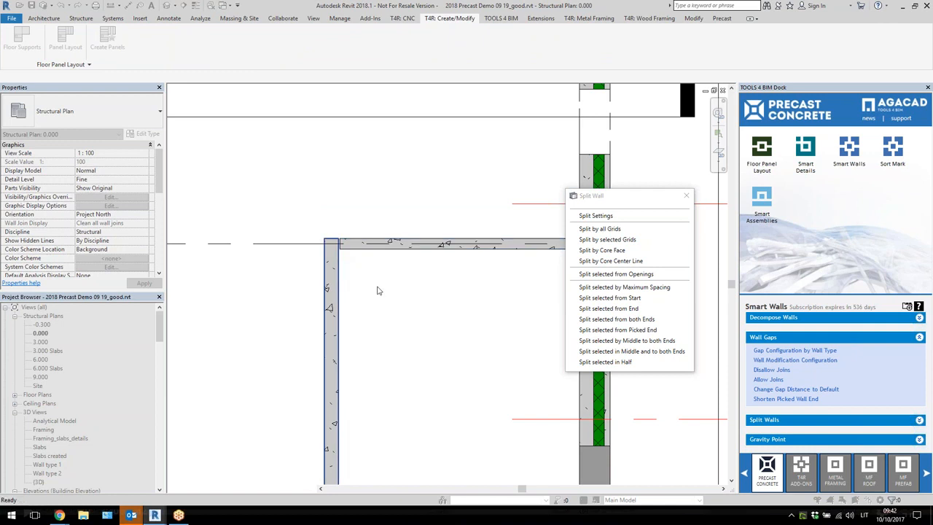
scroll(376, 385, down, 5)
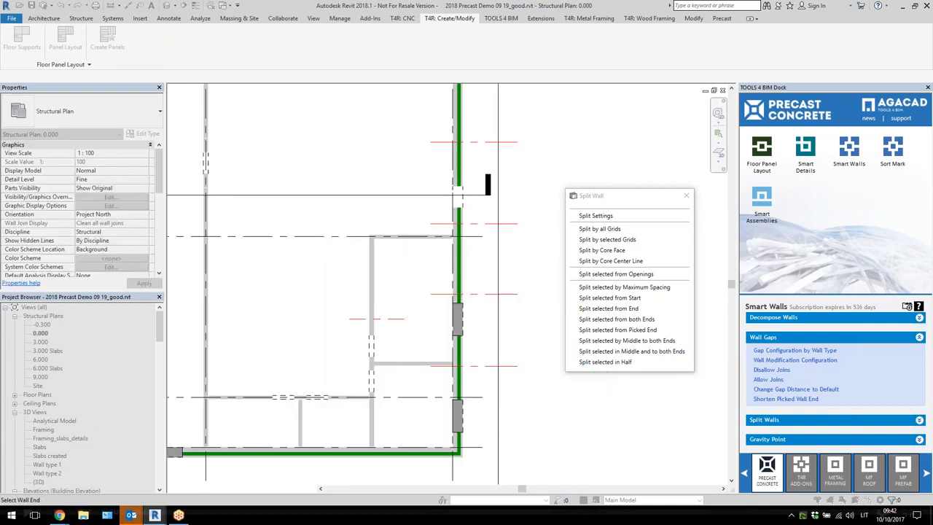
scroll(376, 385, up, 3)
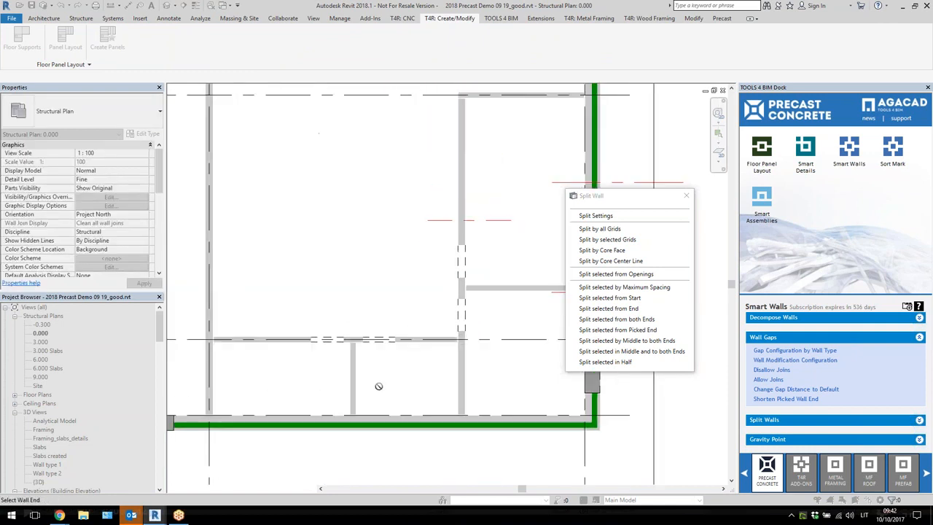
scroll(421, 377, down, 2)
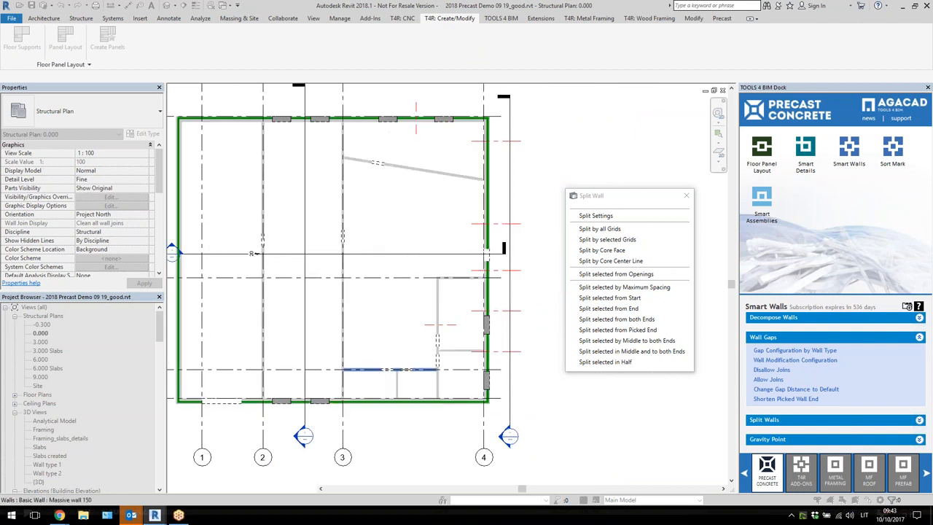
scroll(432, 332, up, 5)
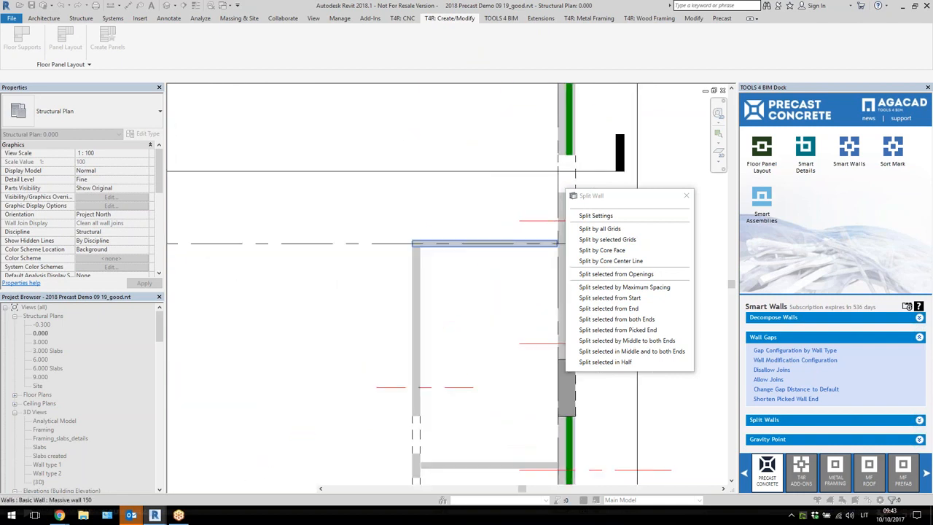
click(618, 329)
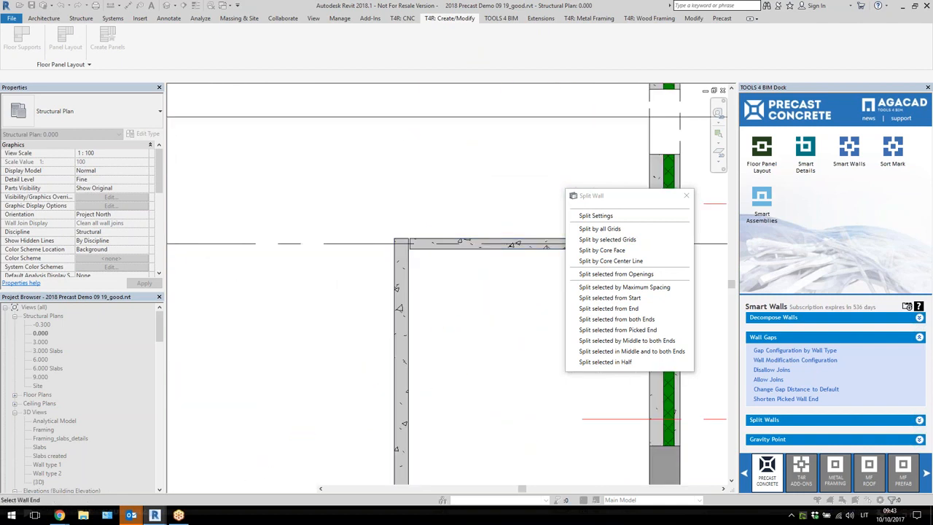
scroll(412, 262, down, 3)
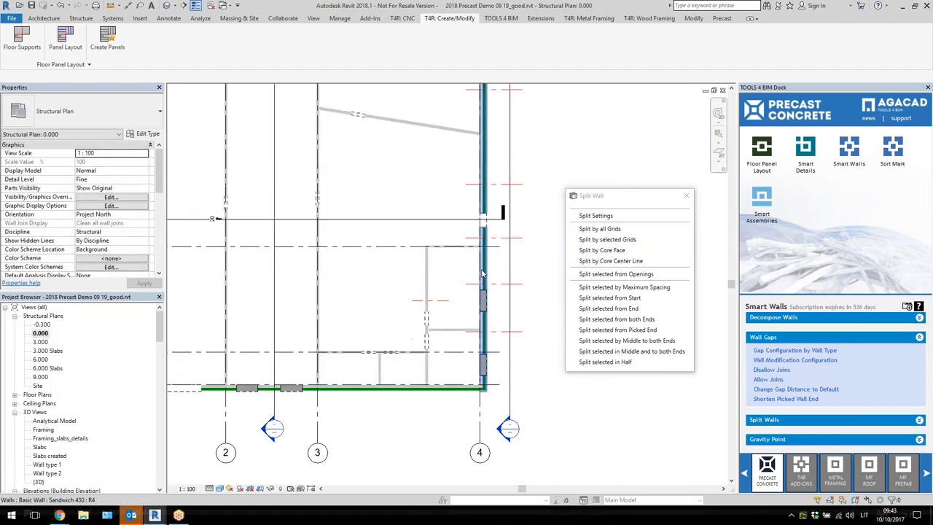
Select the exterior Sandwich 430 walls around the building and disallow their joins
click(481, 274)
ctrl+click(465, 388)
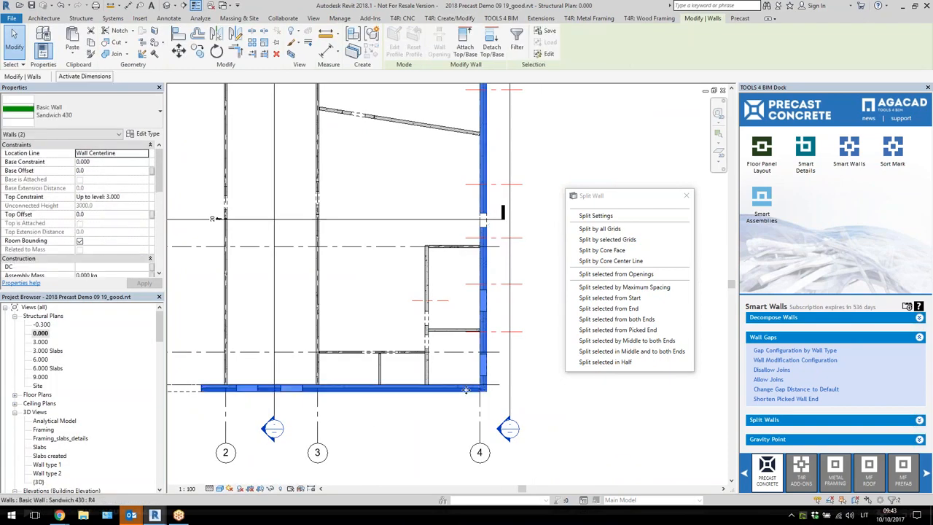
scroll(468, 387, down, 2)
ctrl+click(393, 212)
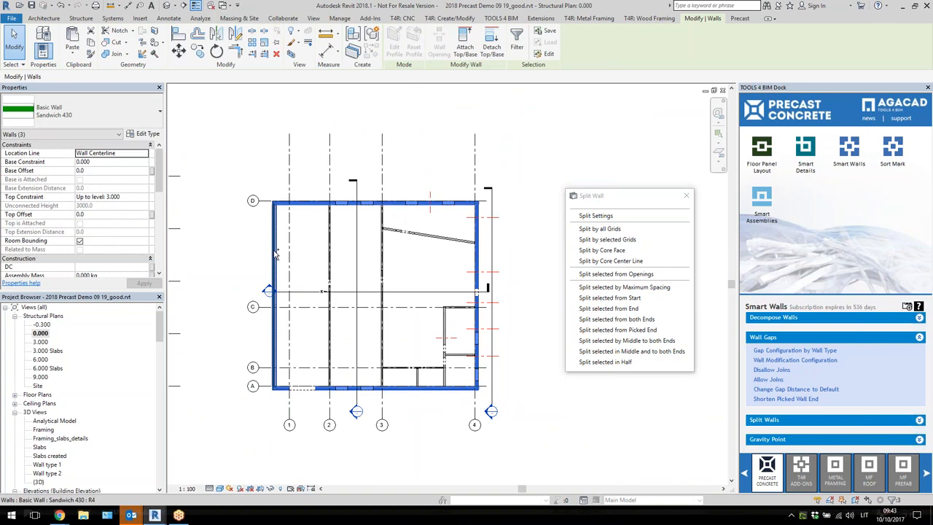
click(776, 379)
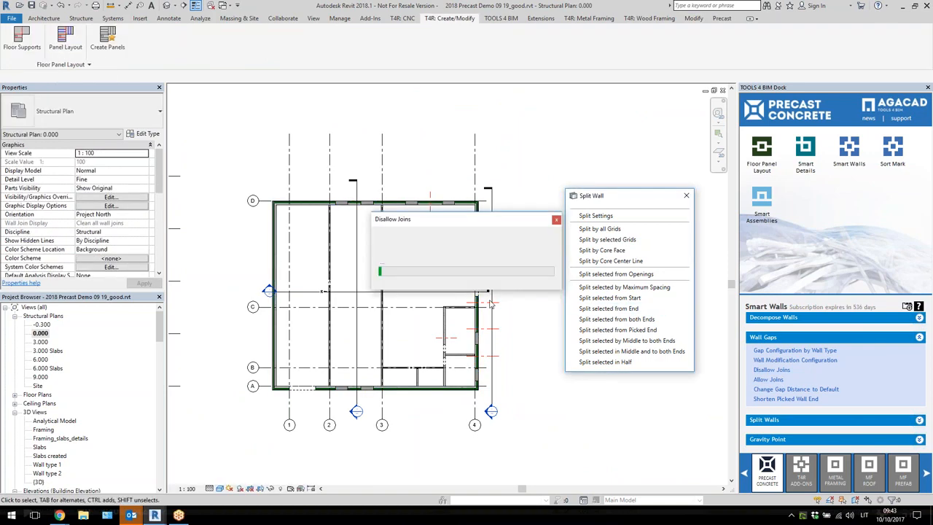
Select the Massive wall 200 walls along grids 2 and 3 plus the sloped interior wall, and split them from the start
scroll(371, 283, up, 3)
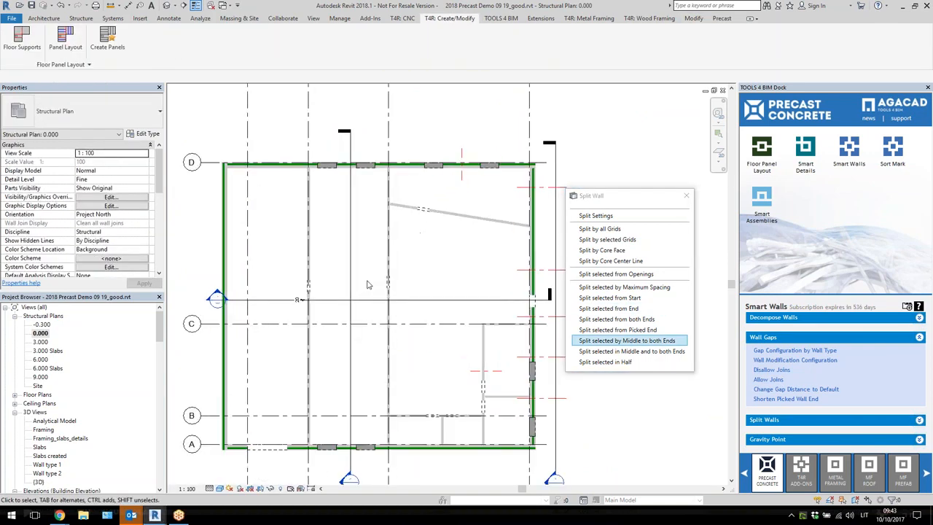
click(308, 364)
ctrl+click(387, 364)
ctrl+click(388, 234)
ctrl+click(479, 219)
ctrl+click(479, 219)
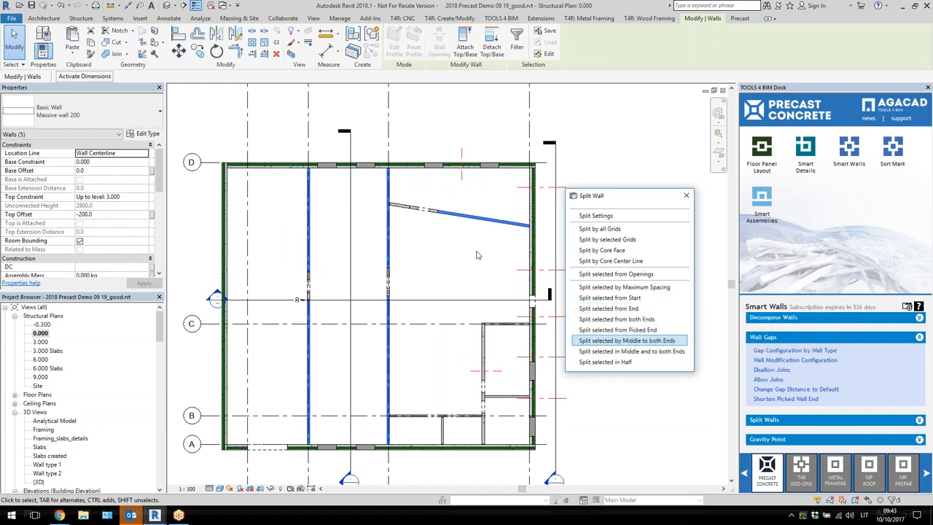
click(618, 299)
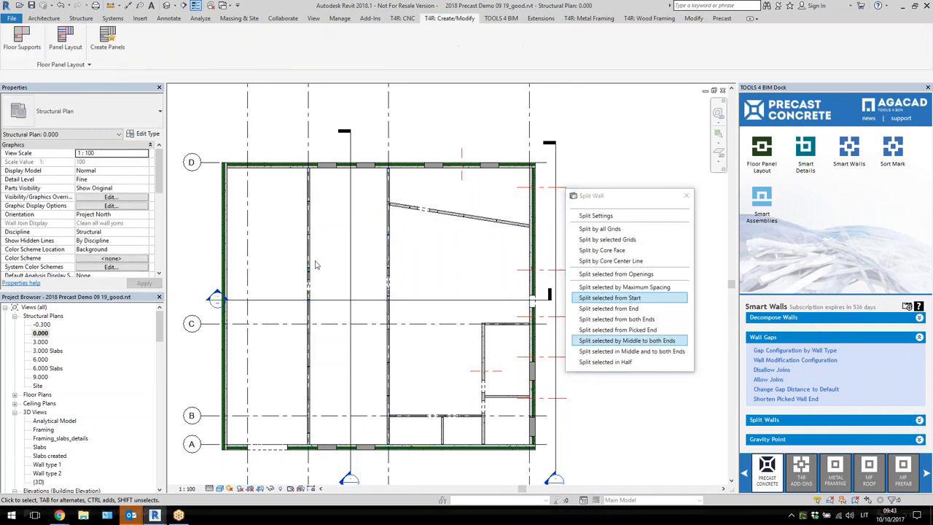
Examine the lengths of the individual split segments of the Massive wall 200 along grid 2
click(308, 265)
scroll(321, 220, up, 3)
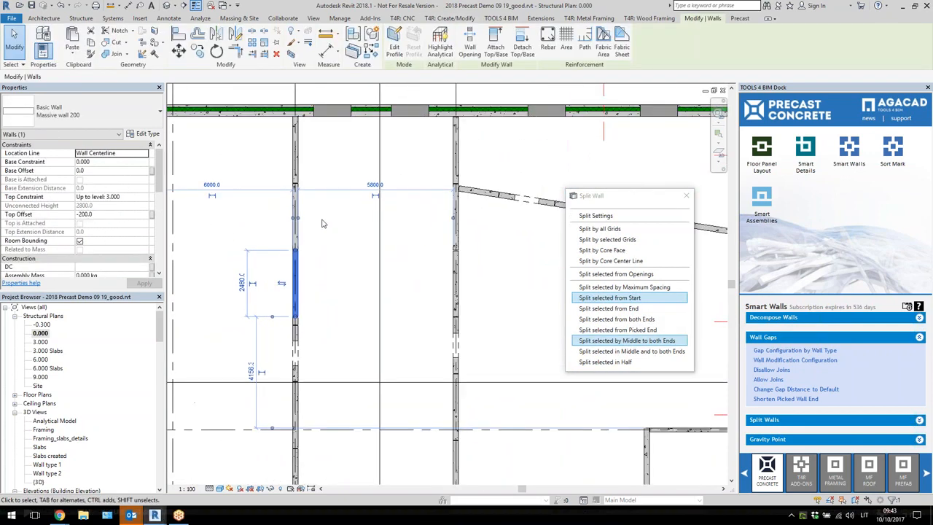
click(302, 242)
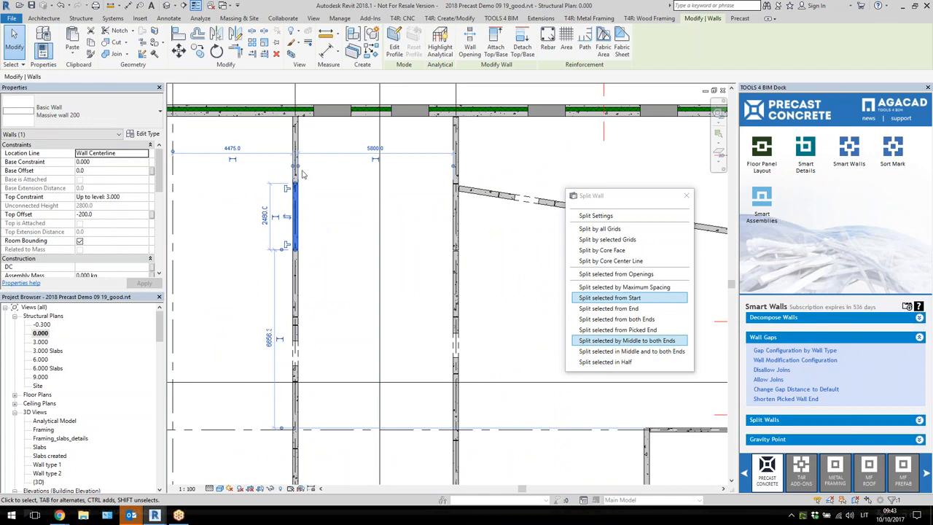
scroll(367, 180, down, 4)
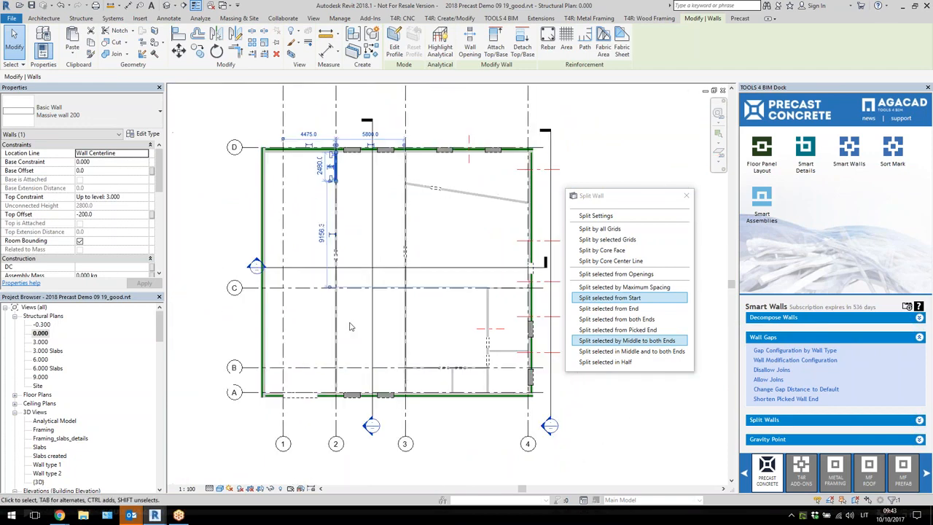
scroll(353, 345, up, 3)
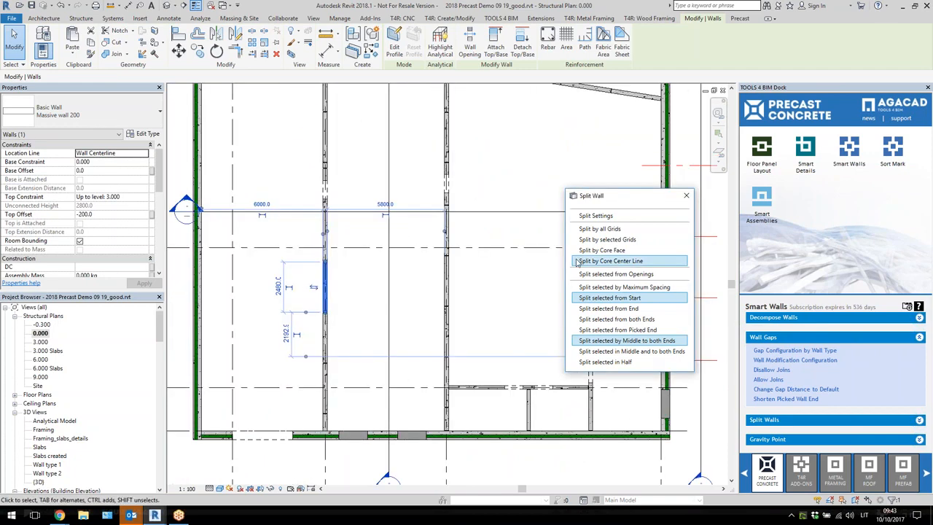
click(327, 406)
scroll(336, 399, down, 3)
click(347, 317)
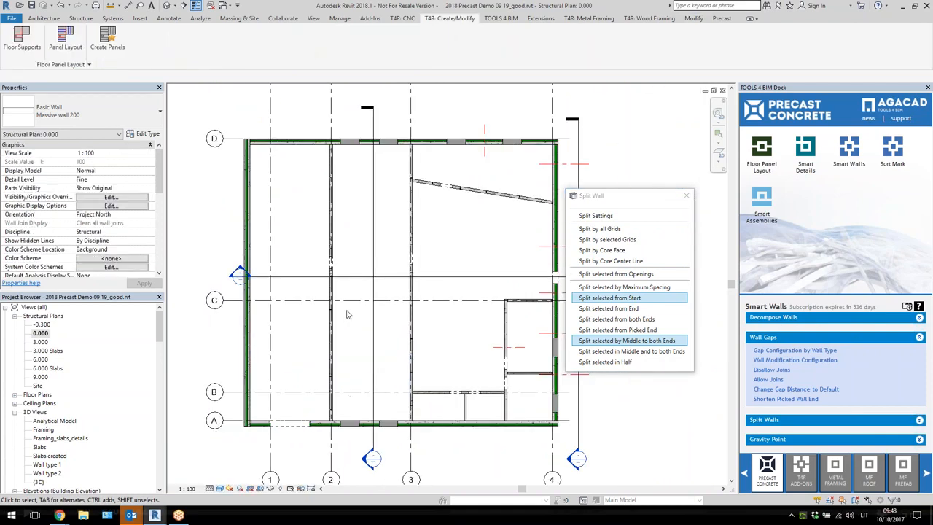
Split the exterior Sandwich 430 wall beside grid 1 by maximum spacing and check its segments
click(251, 329)
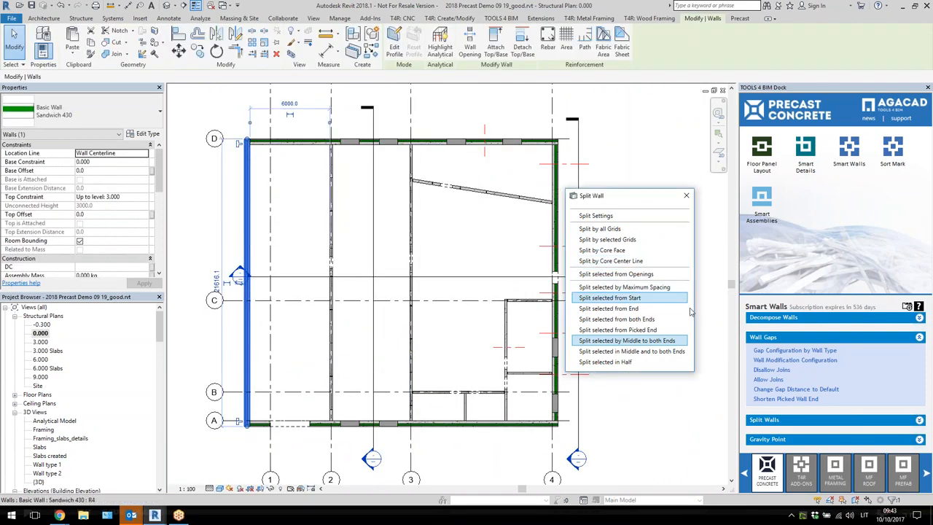
click(626, 287)
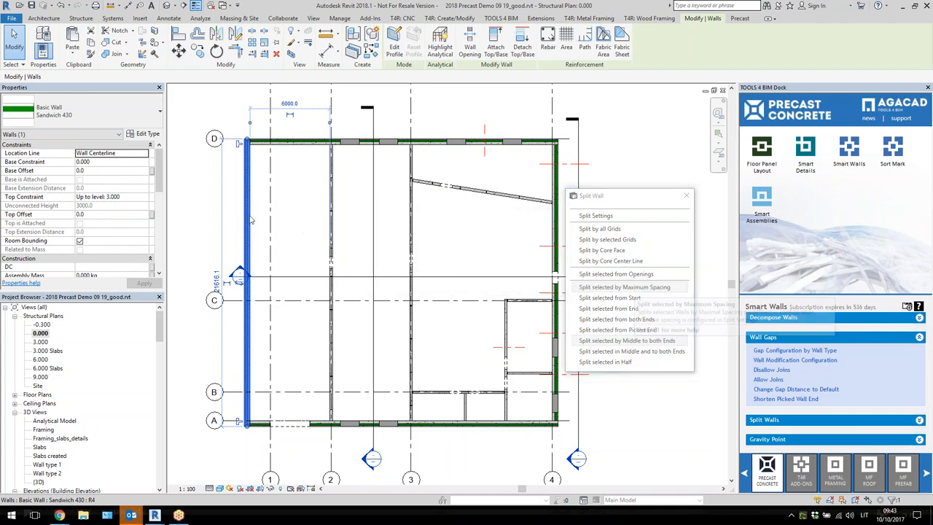
click(248, 282)
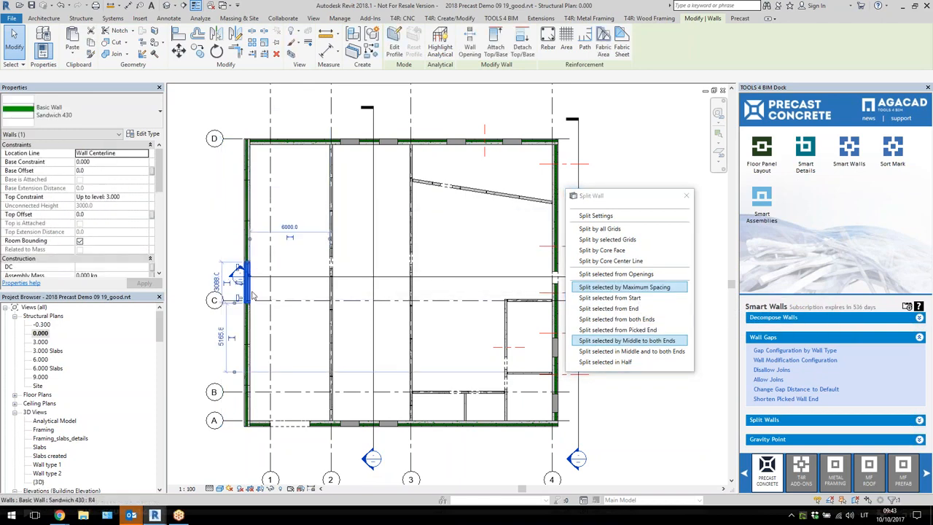
click(248, 321)
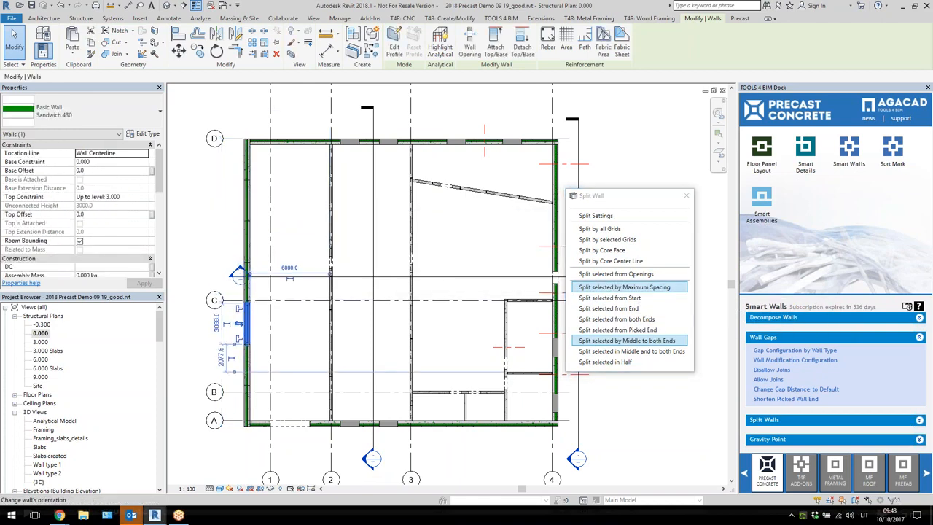
click(249, 364)
click(249, 399)
key(Escape)
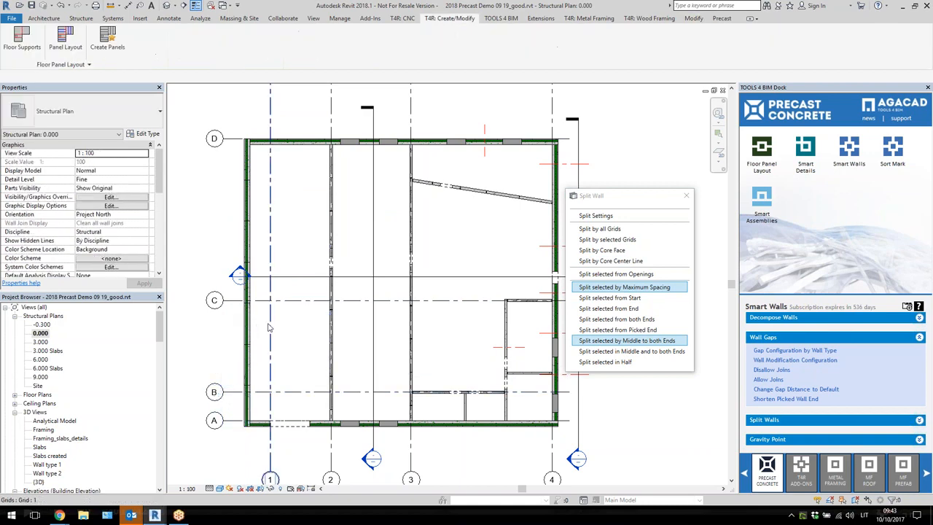
scroll(400, 246, down, 3)
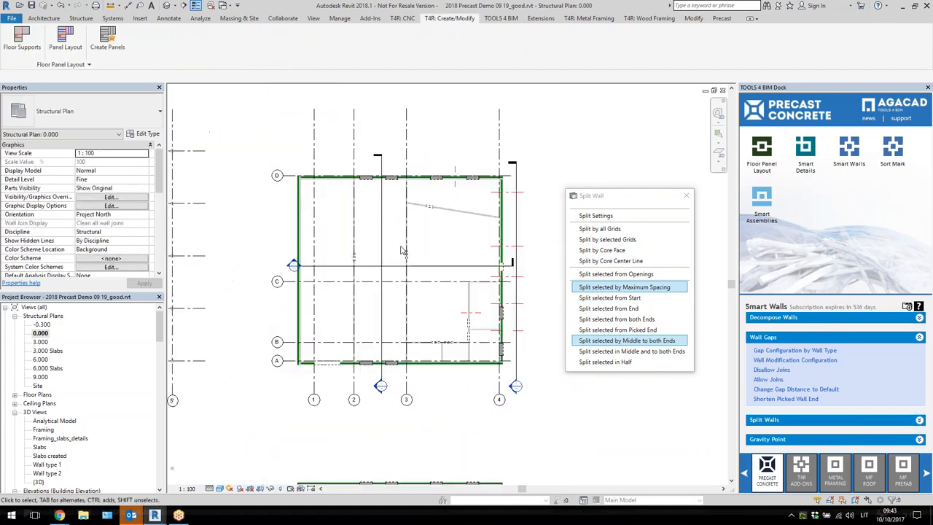
scroll(480, 262, up, 2)
drag(629, 201, 633, 187)
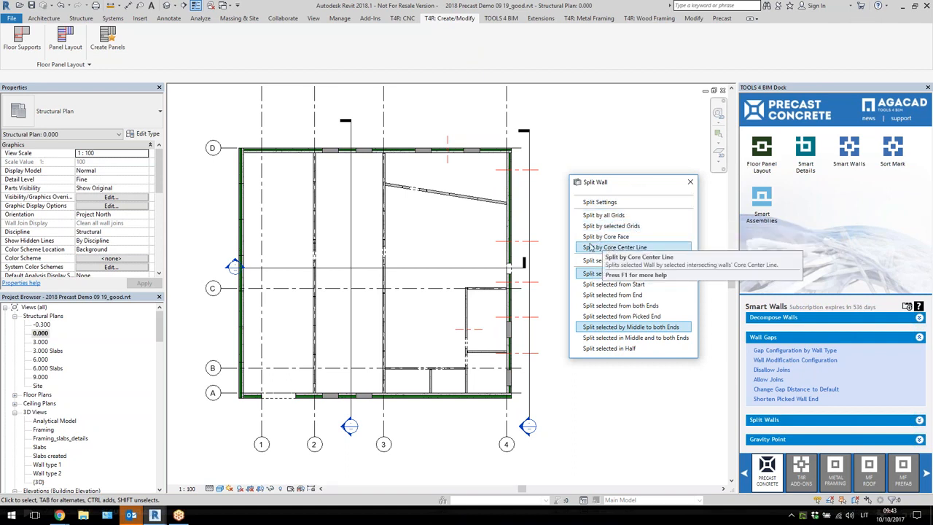
scroll(543, 311, up, 1)
scroll(538, 314, up, 1)
middle_drag(533, 314, 510, 315)
scroll(502, 313, down, 1)
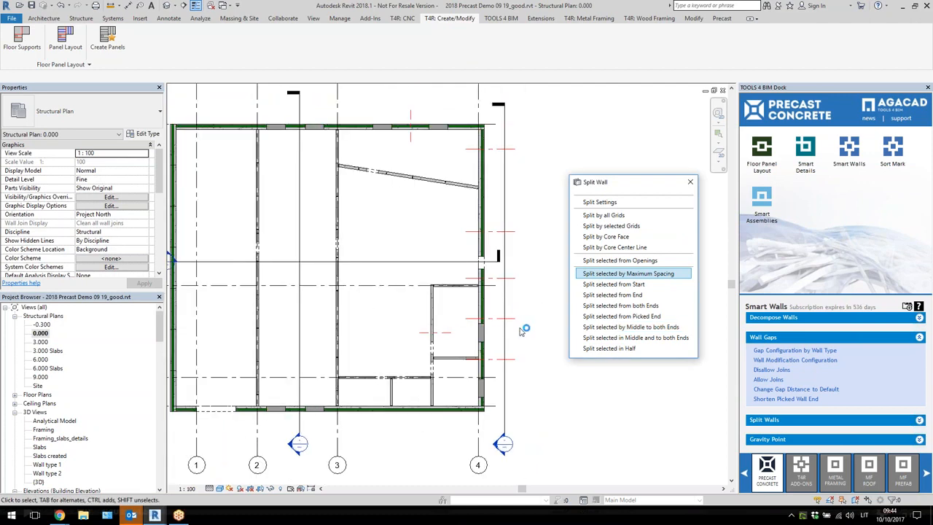
click(609, 205)
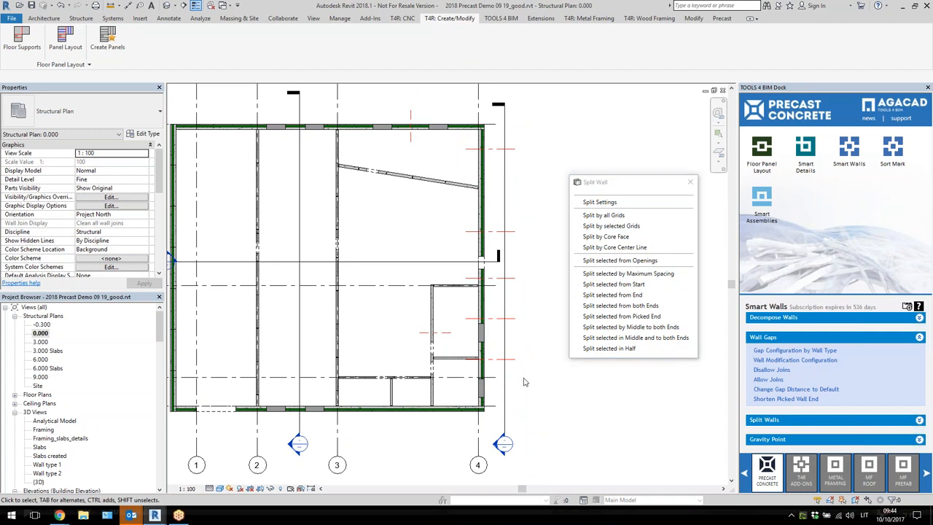
Move the lowest split grid line across the exterior wall at grid 4 closer to grid B
scroll(481, 373, up, 3)
click(506, 358)
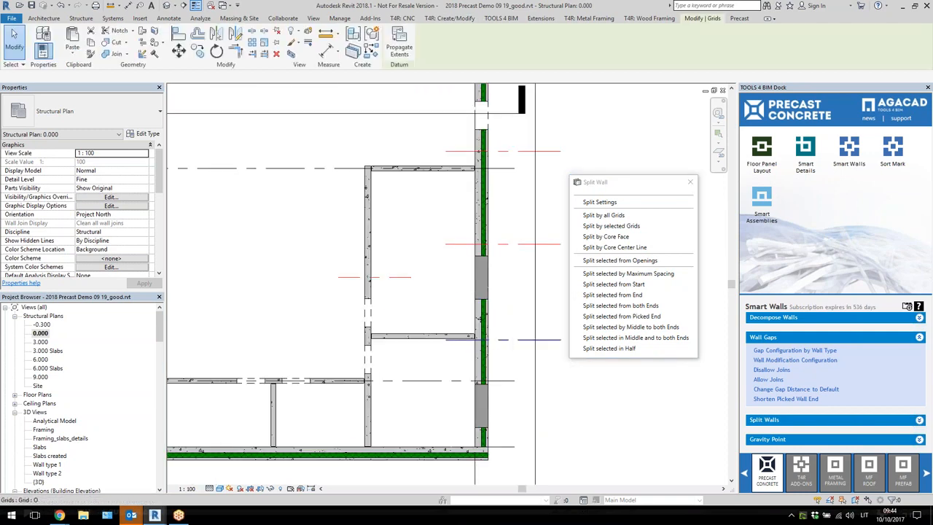
drag(505, 358, 505, 358)
scroll(490, 373, down, 2)
click(490, 370)
scroll(487, 361, down, 2)
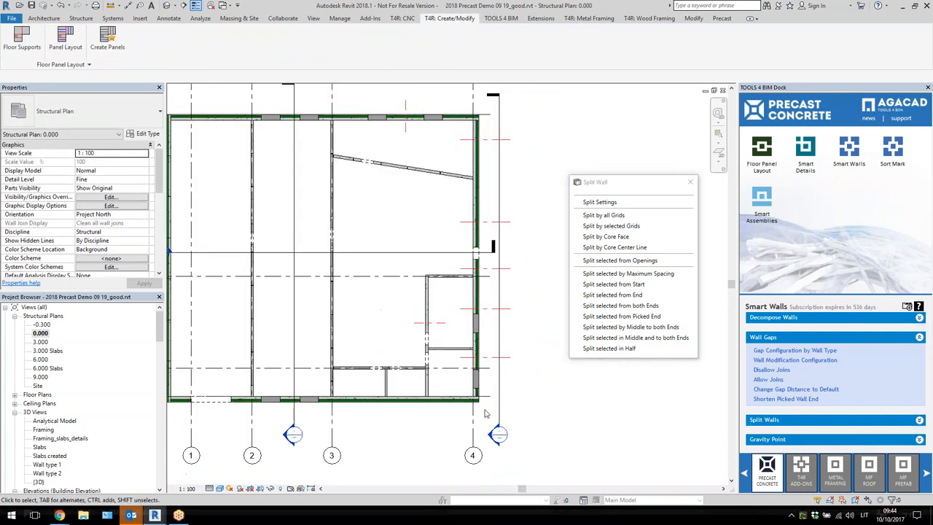
Check which grid type is assigned to the lowest split grid line at the grid 4 exterior wall
scroll(490, 360, up, 1)
click(482, 357)
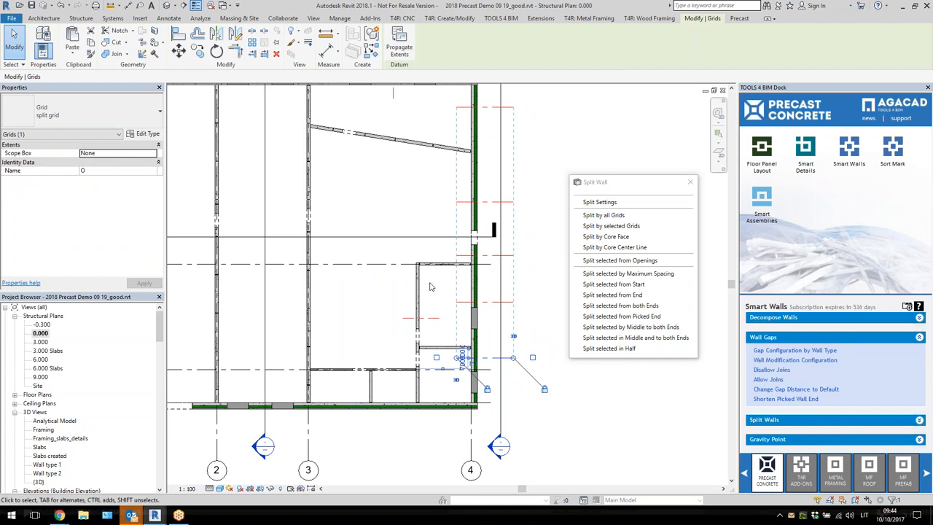
click(93, 119)
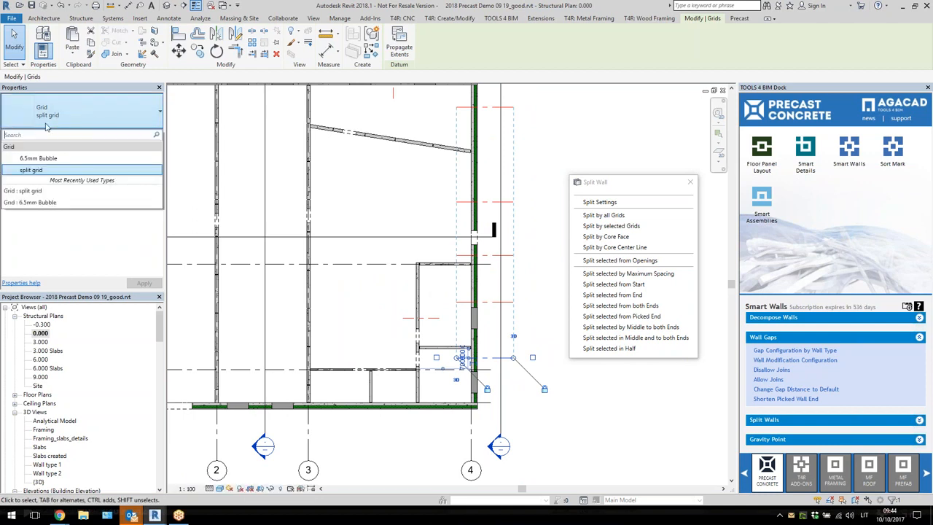
click(32, 170)
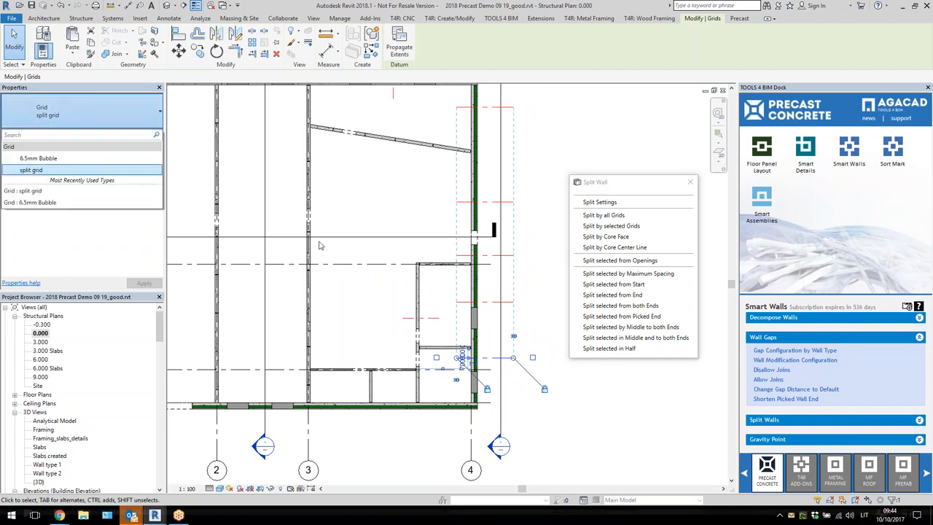
click(376, 315)
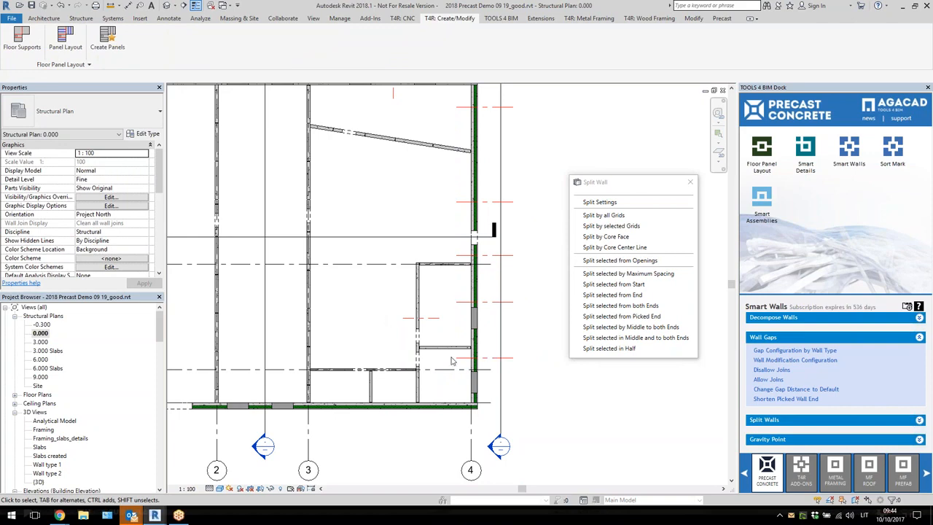
Select the five split grid lines crossing the grid 4 exterior Sandwich 430 wall, split by selected grids, and check the wall segments
click(480, 355)
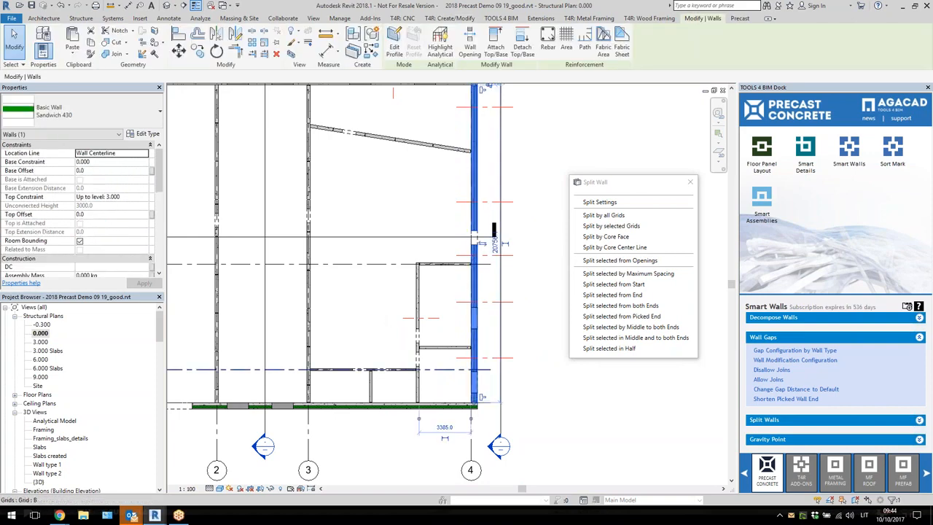
scroll(502, 327, down, 2)
drag(515, 390, 487, 138)
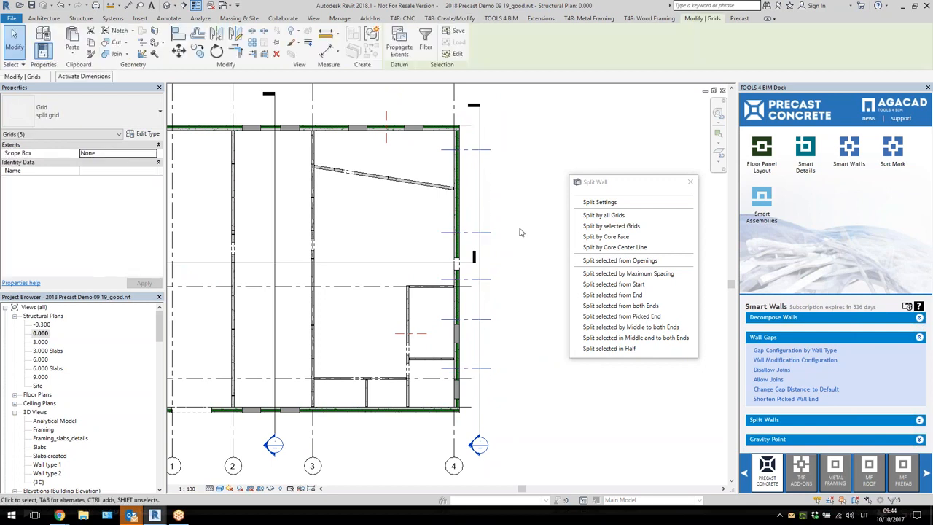
click(611, 226)
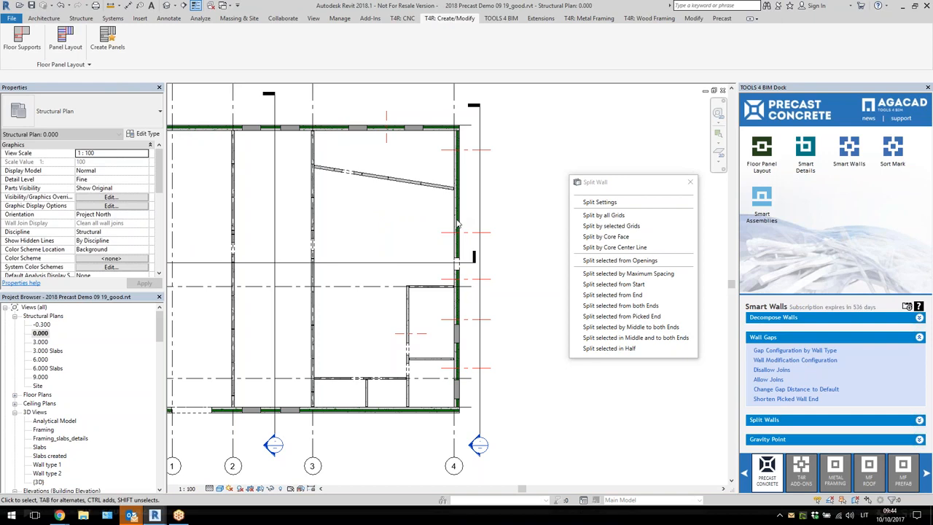
click(458, 239)
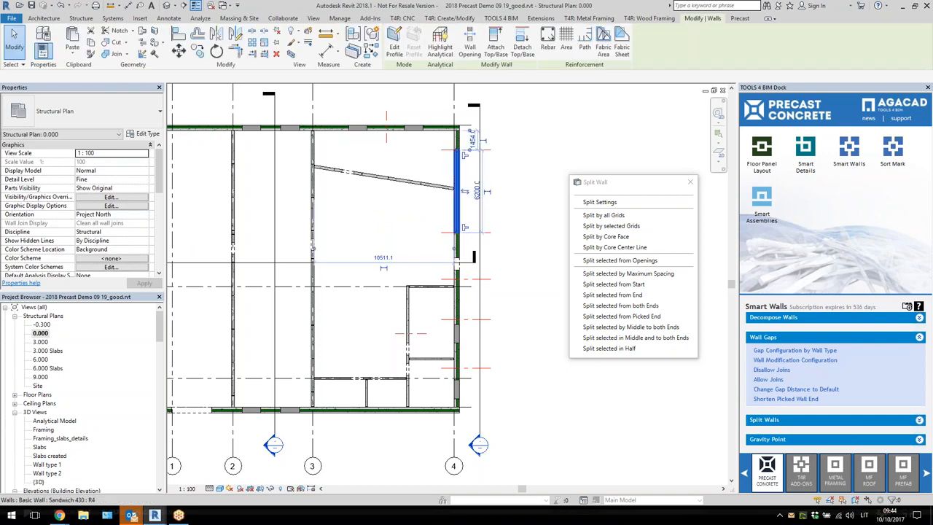
click(459, 303)
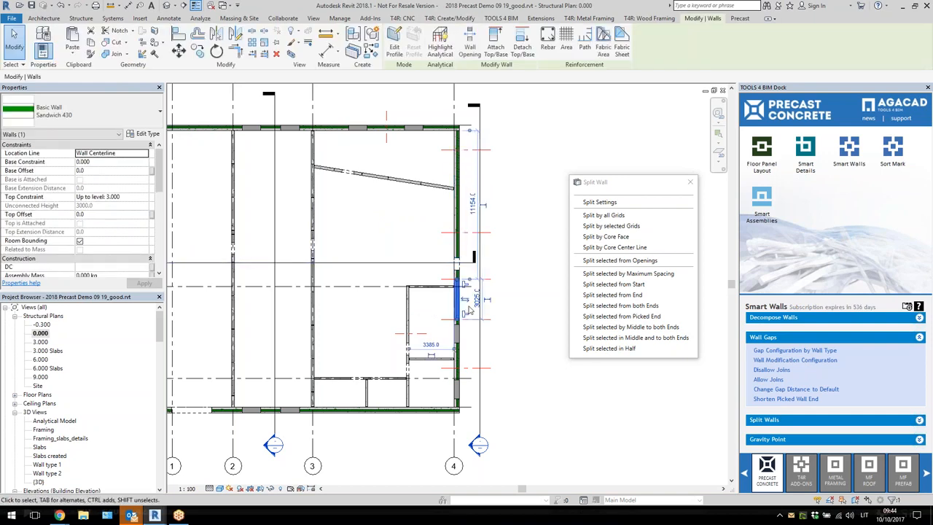
click(504, 360)
Split the grid D exterior Sandwich 430 wall and the short interior Massive wall 200 below grid C by their split grids, and check the segments
scroll(426, 397, up, 2)
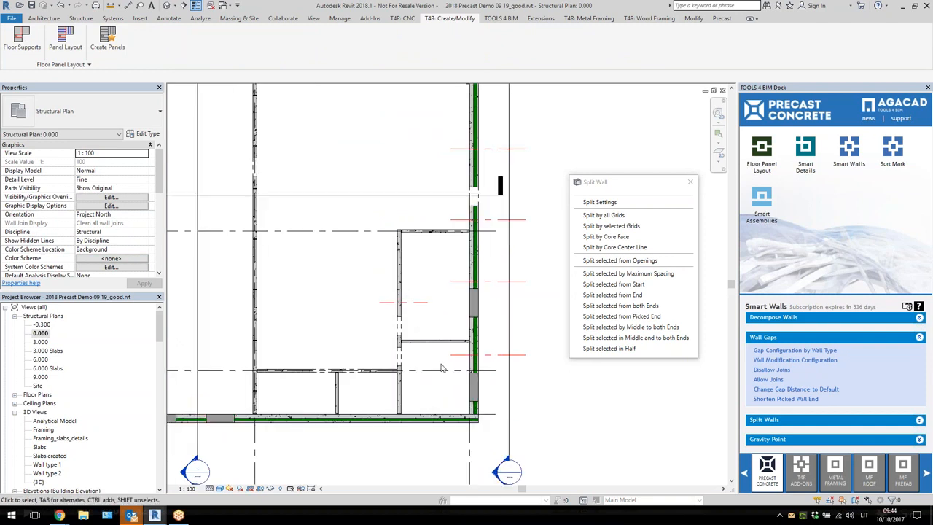
scroll(438, 364, down, 2)
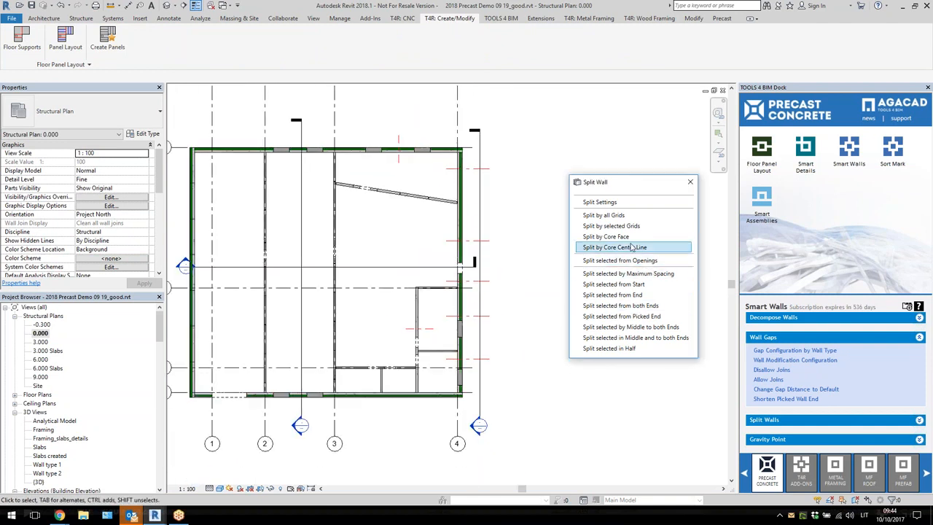
click(618, 226)
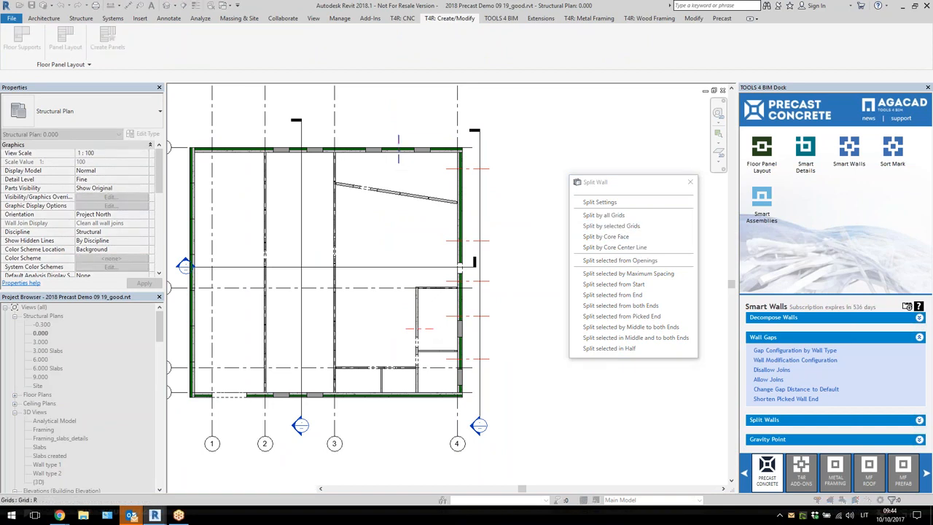
click(398, 160)
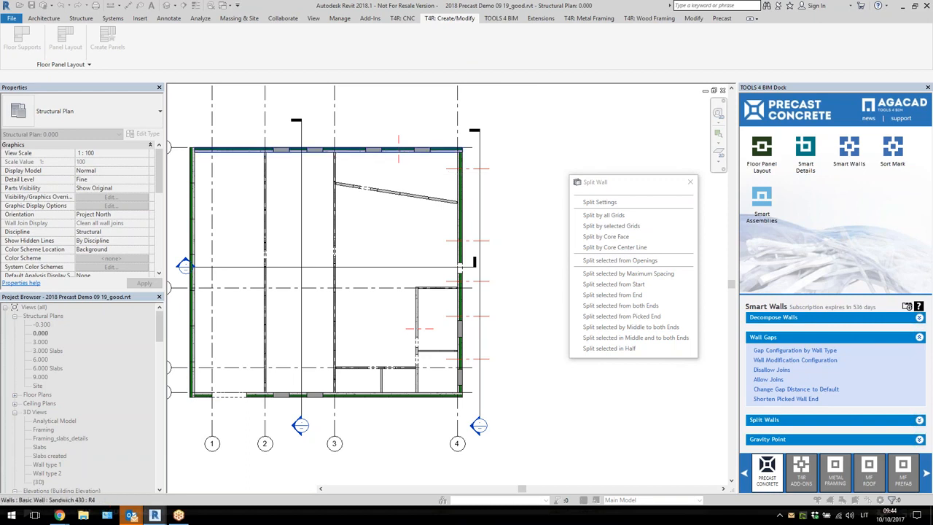
click(418, 318)
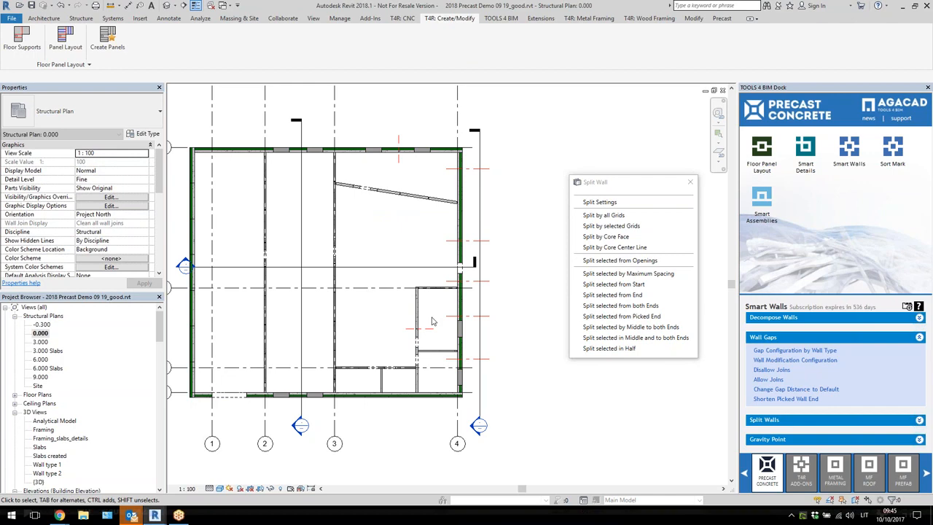
click(417, 320)
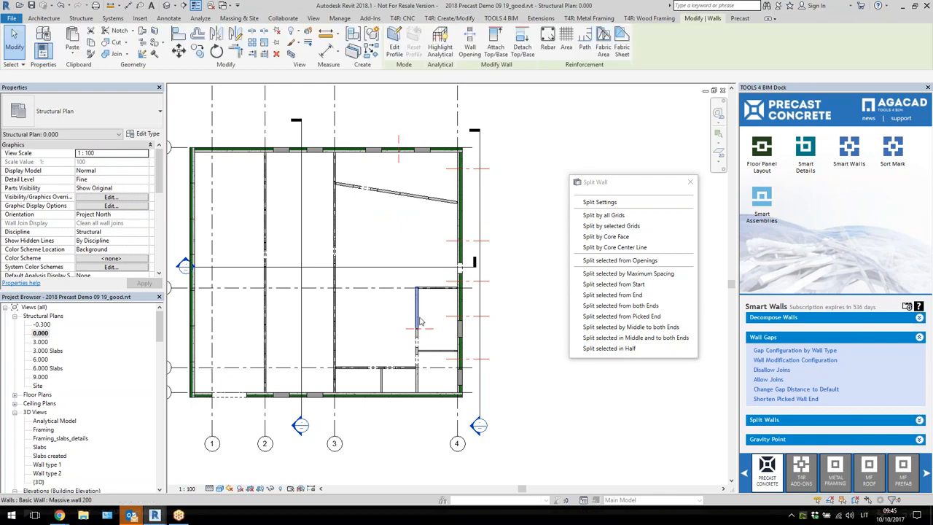
scroll(419, 324, up, 2)
key(Escape)
scroll(387, 148, down, 2)
click(384, 148)
key(Escape)
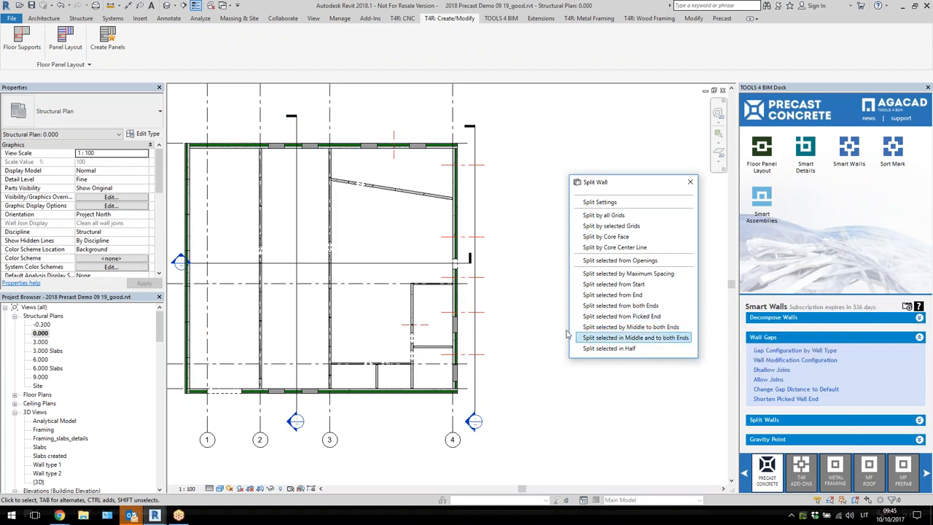
Close the Split Wall tools and open the default {3D} view to inspect the split walls
click(690, 183)
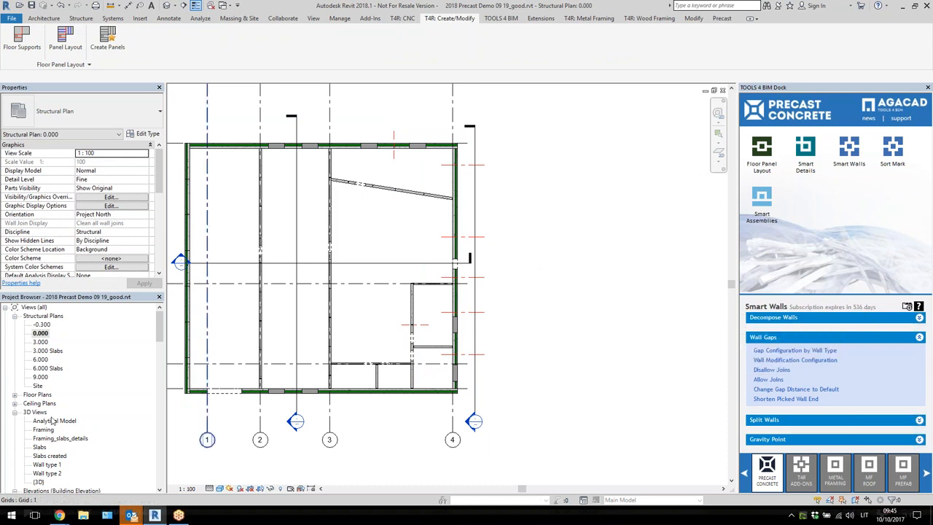
double_click(38, 482)
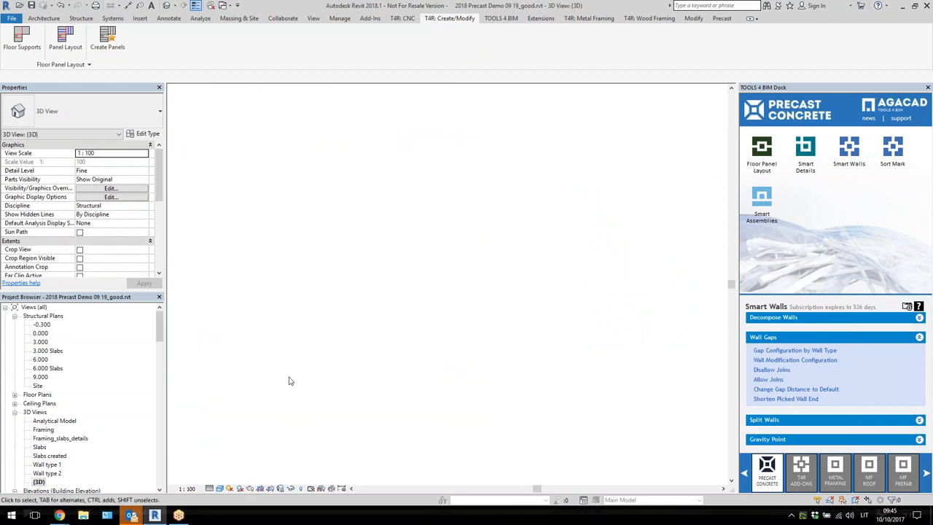
scroll(316, 348, up, 3)
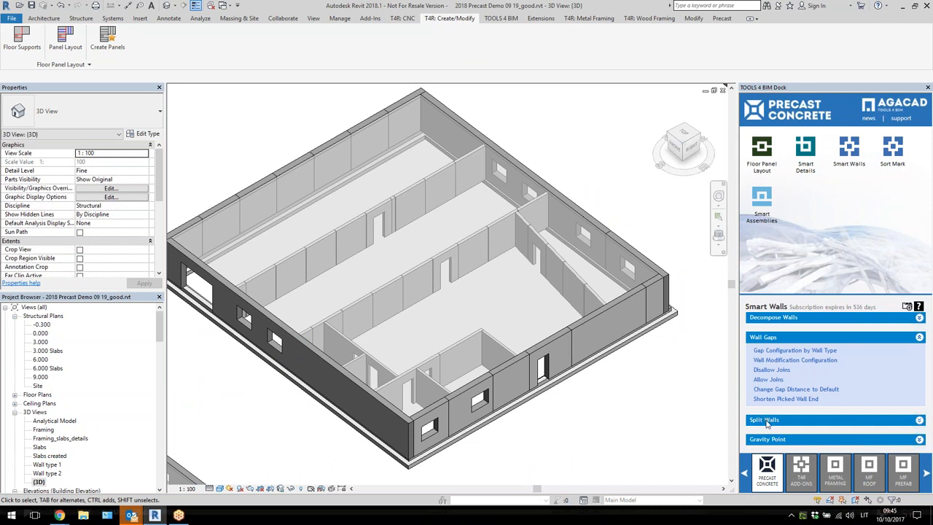
Show the Gravity Point tools of Smart Walls and look over the split exterior wall panels in the 3D model
click(766, 421)
click(786, 439)
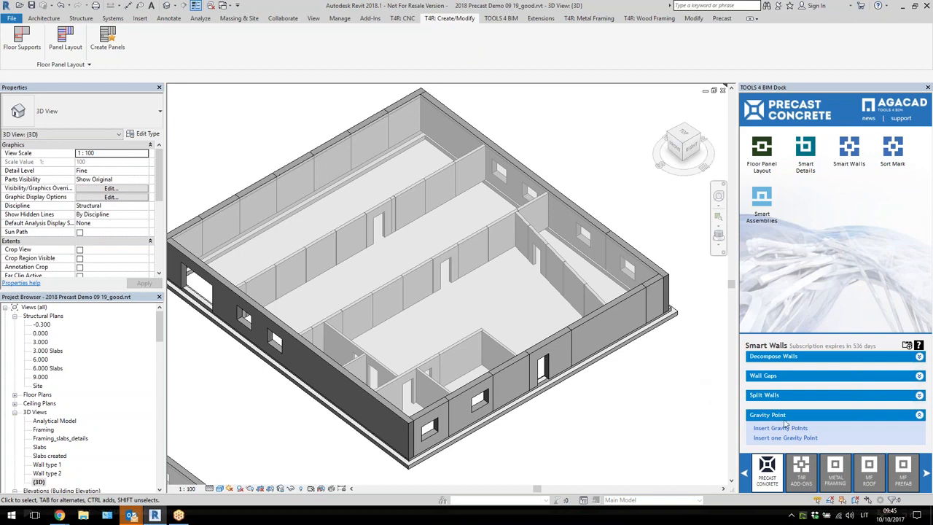
scroll(557, 420, down, 2)
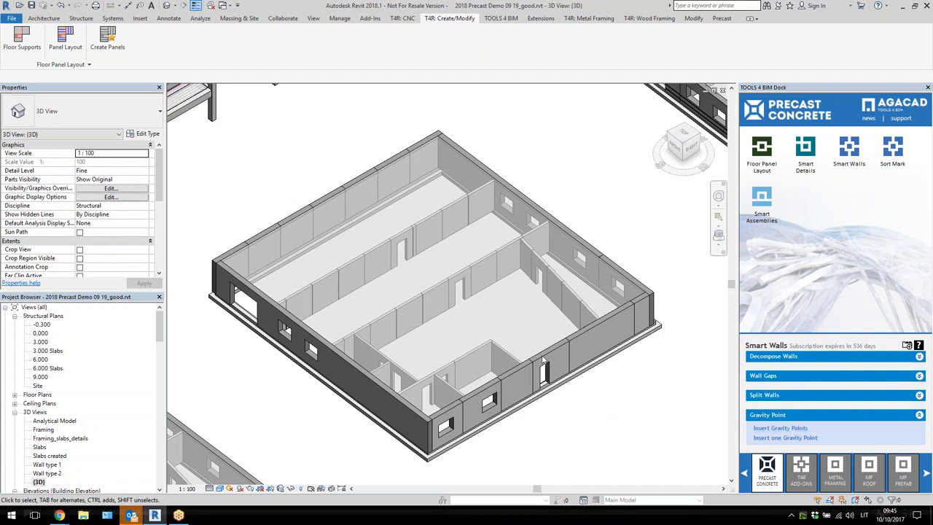
click(554, 355)
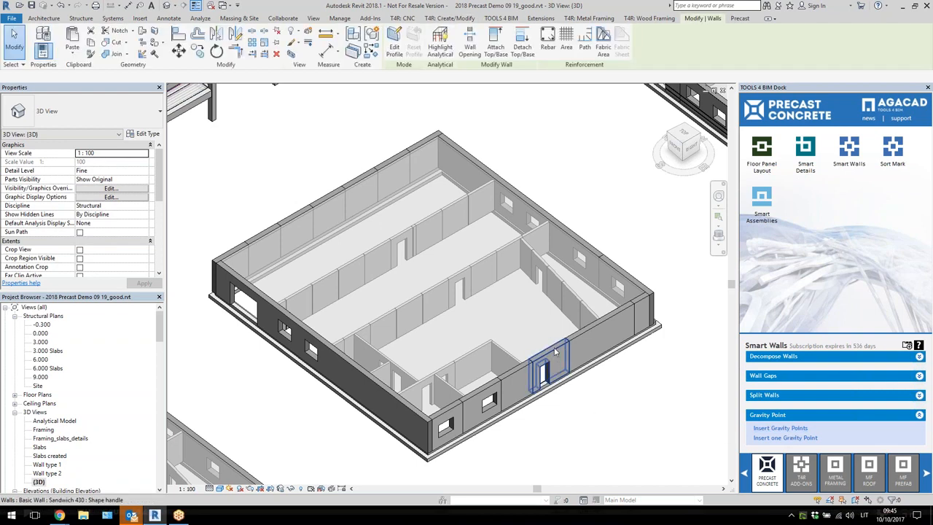
key(Escape)
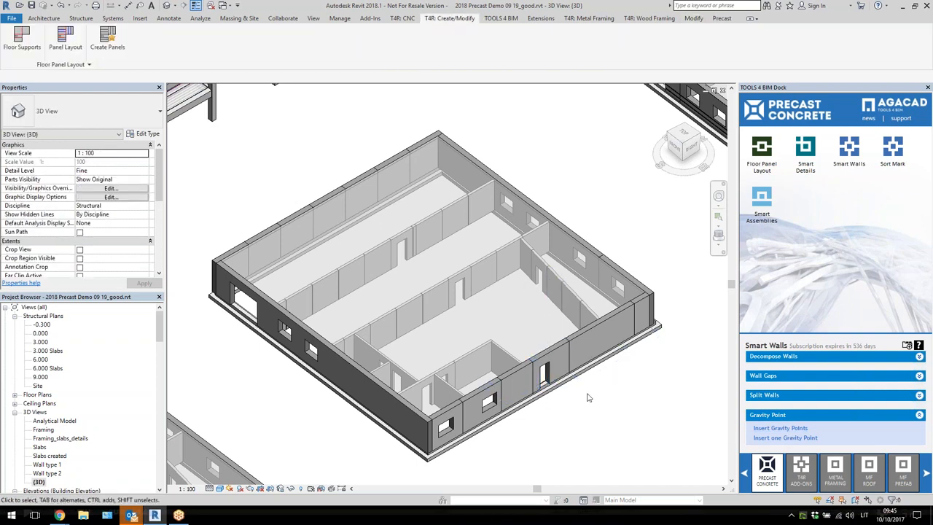
middle_drag(619, 416, 616, 419)
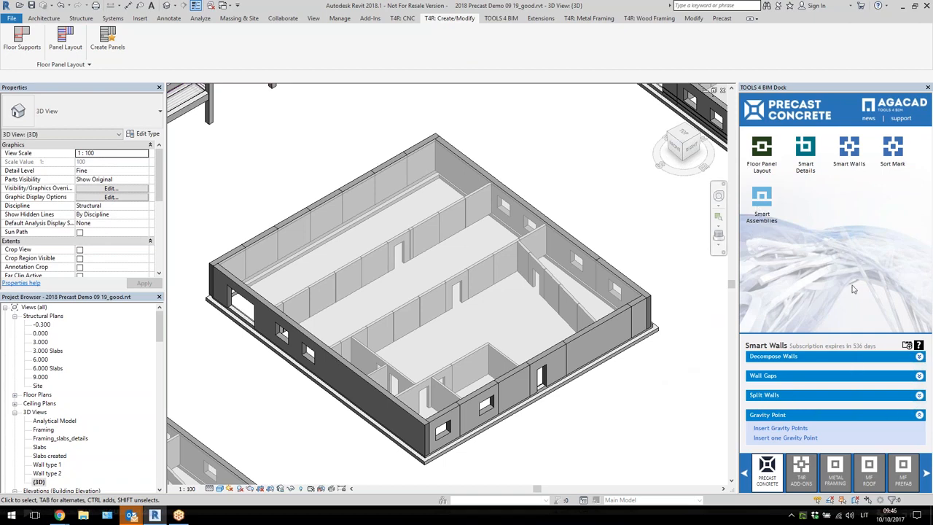
Open the Smart Walls eHelp page in the browser and look through its videos, technical documentation and related blog posts
click(919, 346)
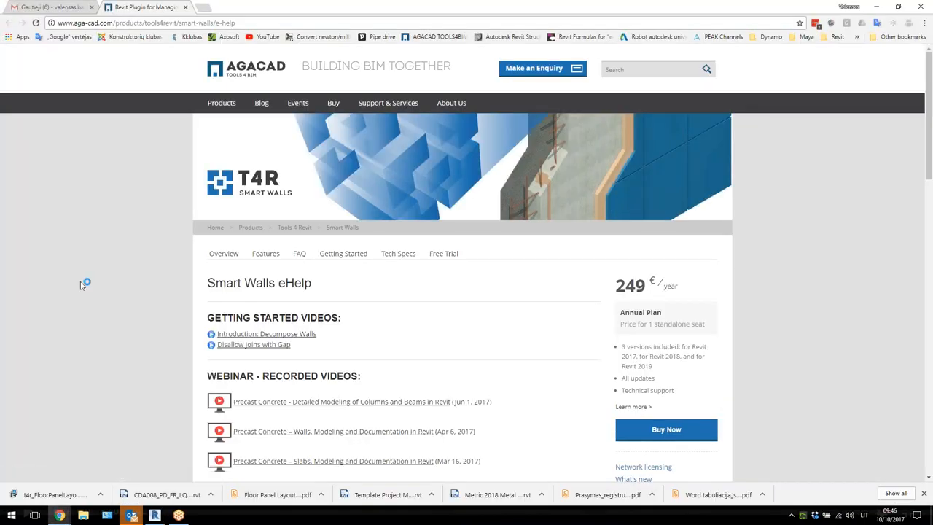
scroll(163, 274, down, 2)
scroll(161, 273, down, 2)
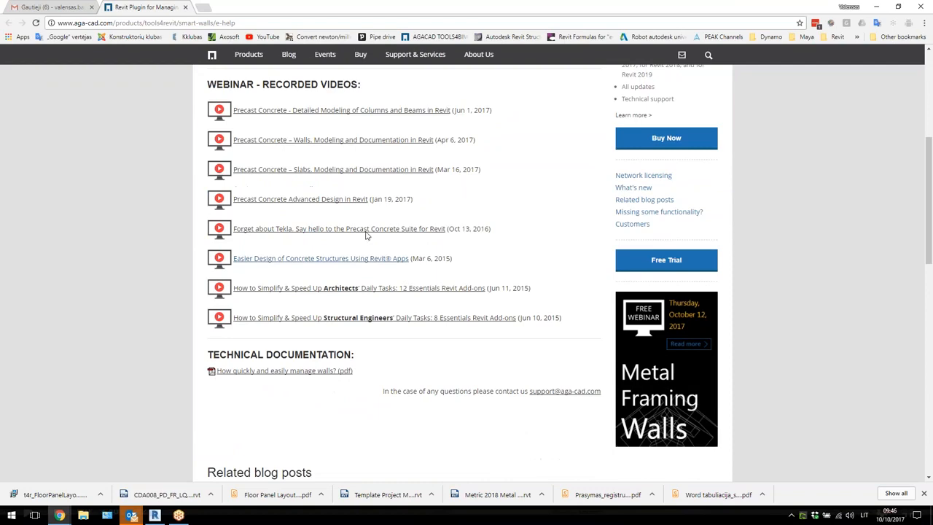
scroll(273, 164, up, 2)
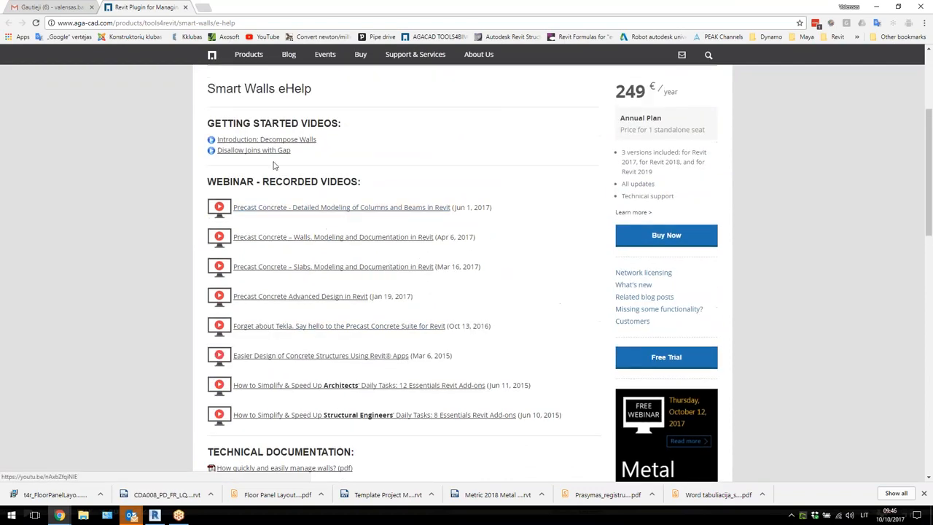
scroll(215, 167, down, 3)
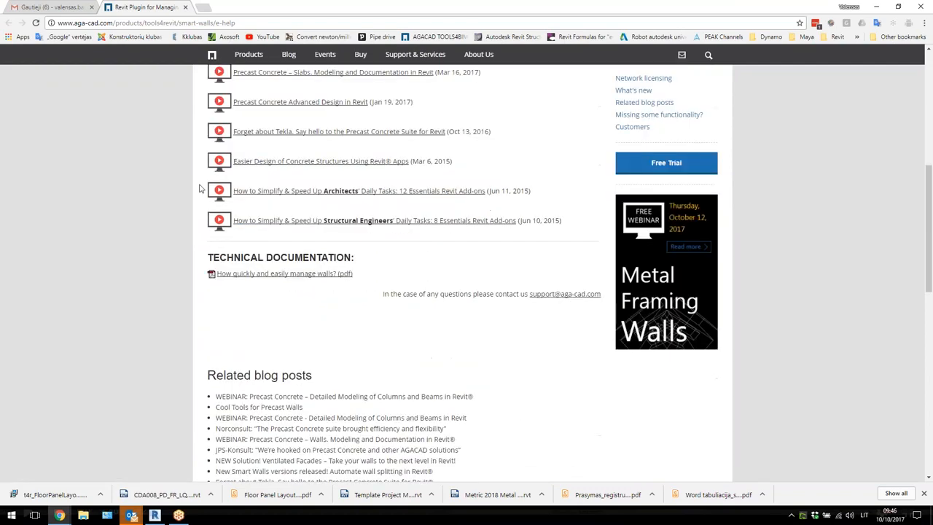
scroll(298, 282, down, 3)
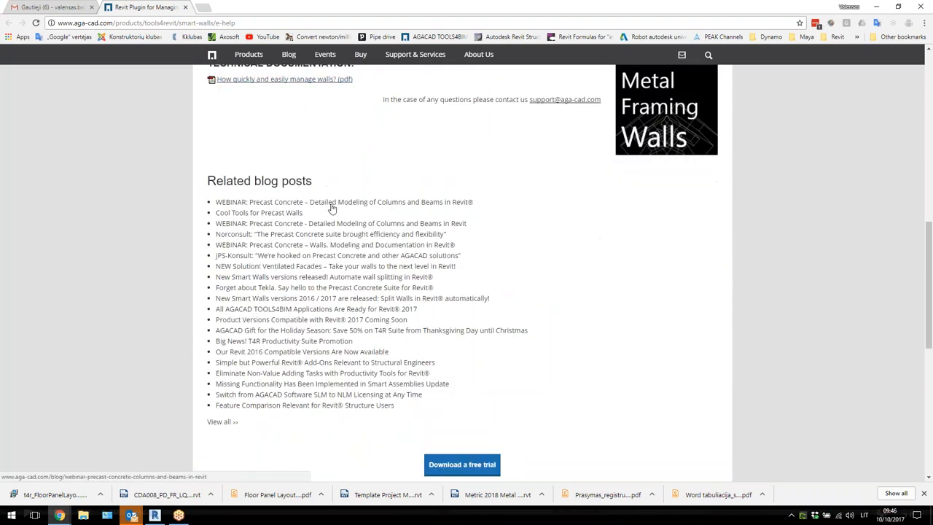
scroll(275, 410, up, 4)
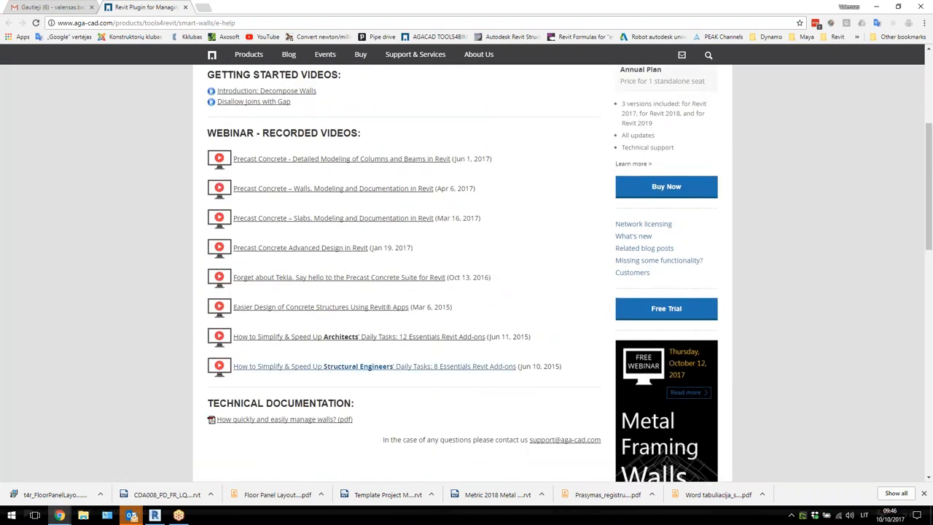
scroll(400, 374, down, 3)
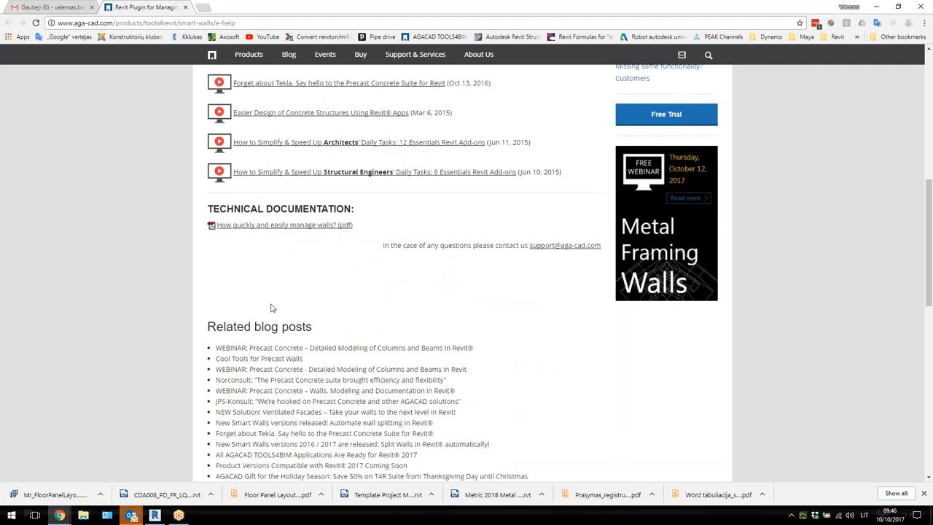
scroll(271, 308, up, 4)
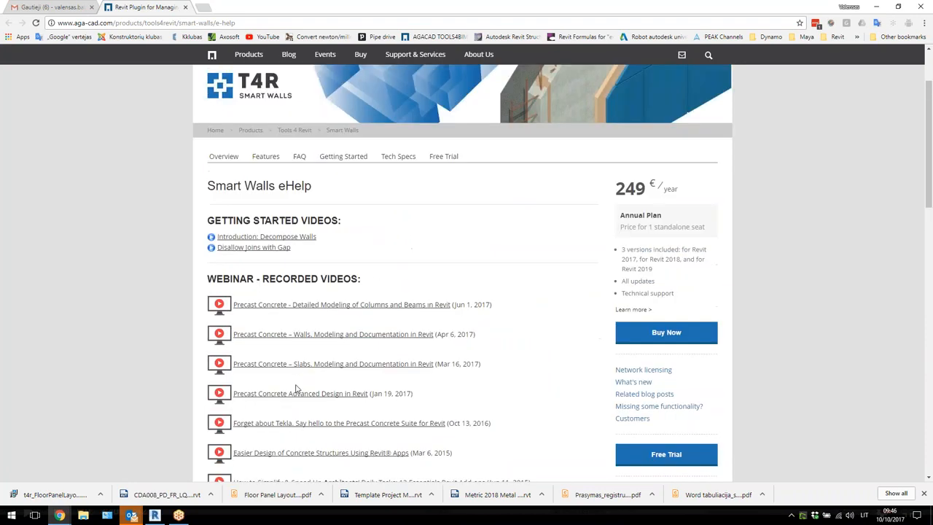
scroll(295, 388, down, 4)
scroll(296, 388, down, 3)
scroll(291, 375, up, 4)
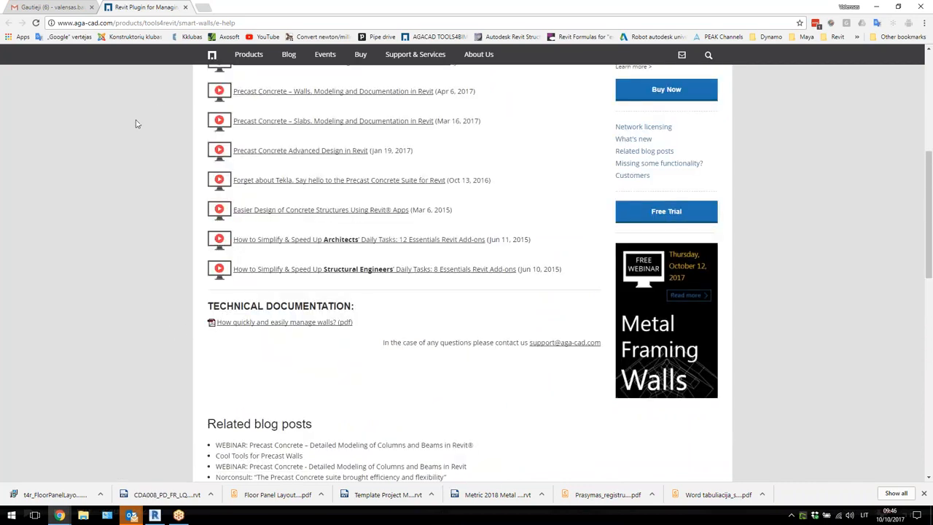
Return to Revit, switch the dock to Floor Panel Layout and open its Floor Supports tools
click(155, 516)
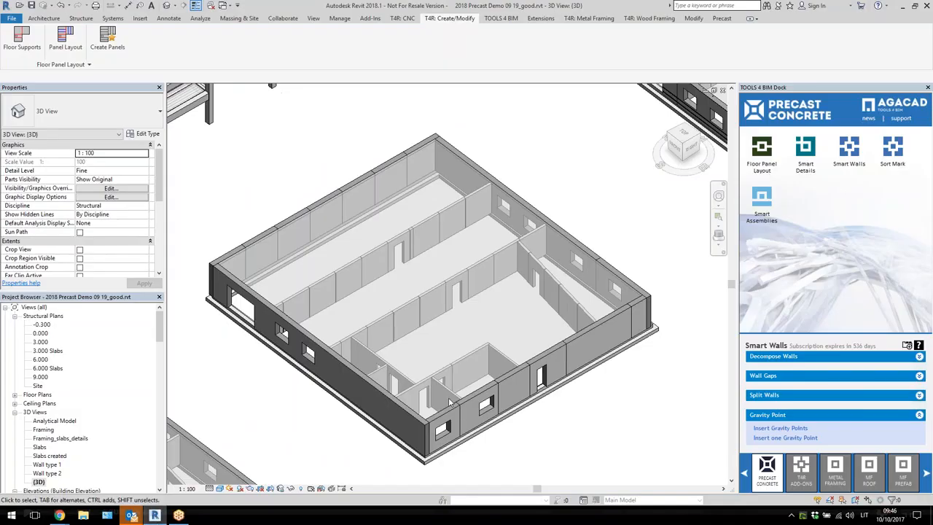
scroll(298, 422, down, 4)
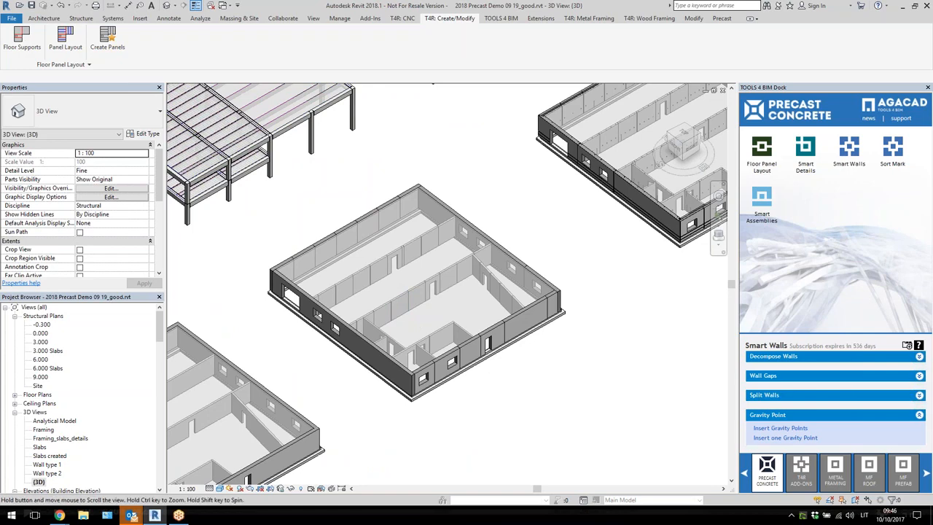
scroll(491, 319, up, 2)
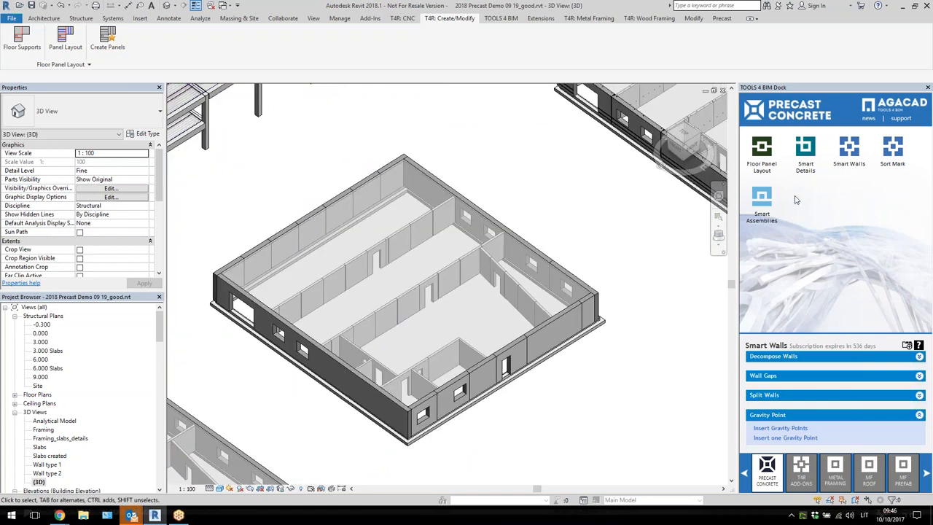
click(762, 153)
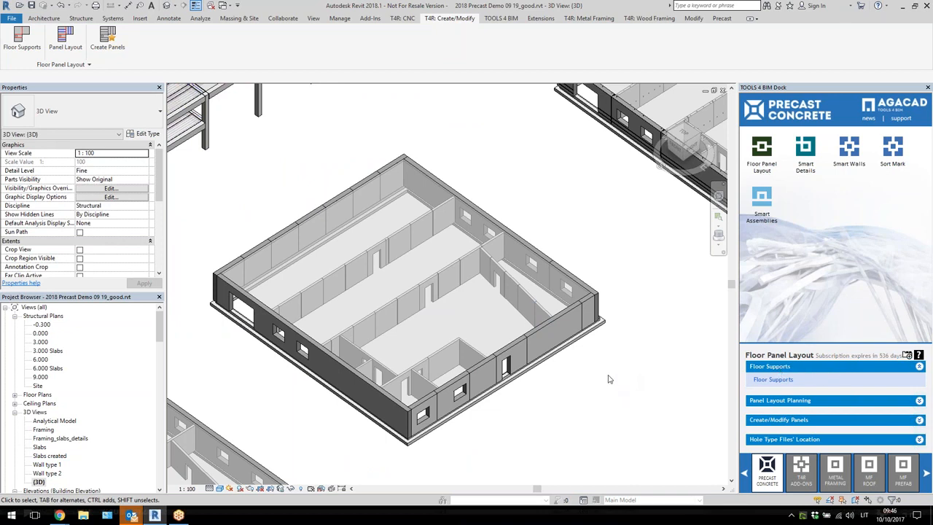
click(771, 380)
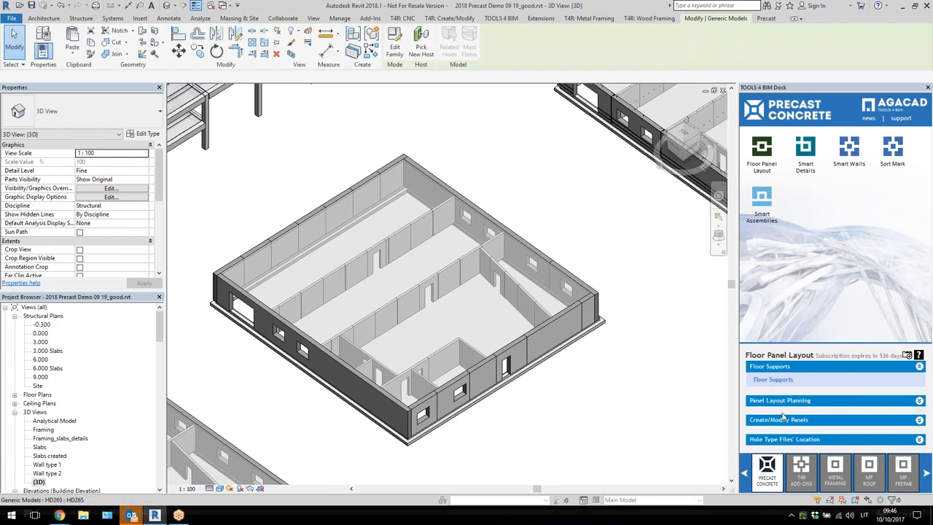
drag(470, 193, 604, 133)
click(637, 353)
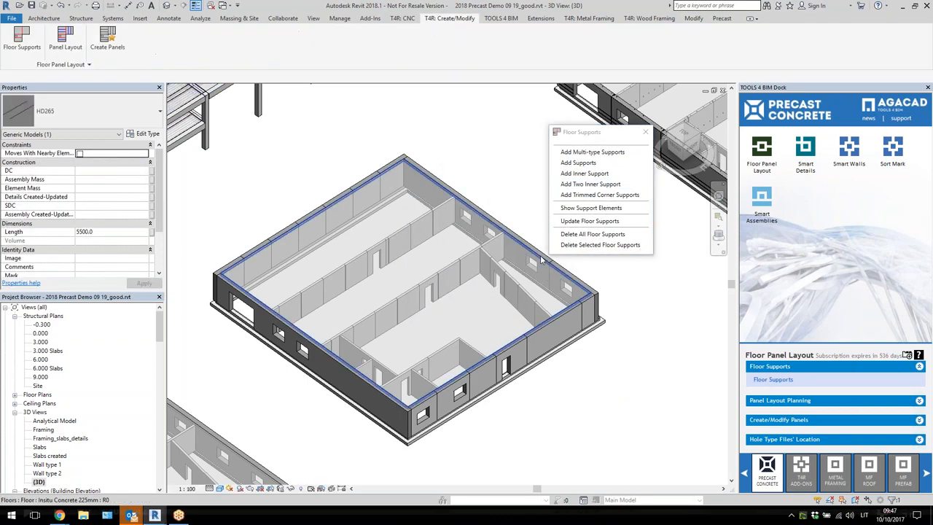
Add supports to the Insitu Concrete 225mm floor at level 3.000 from the exterior wall, the long interior walls and the slanted wall
click(538, 258)
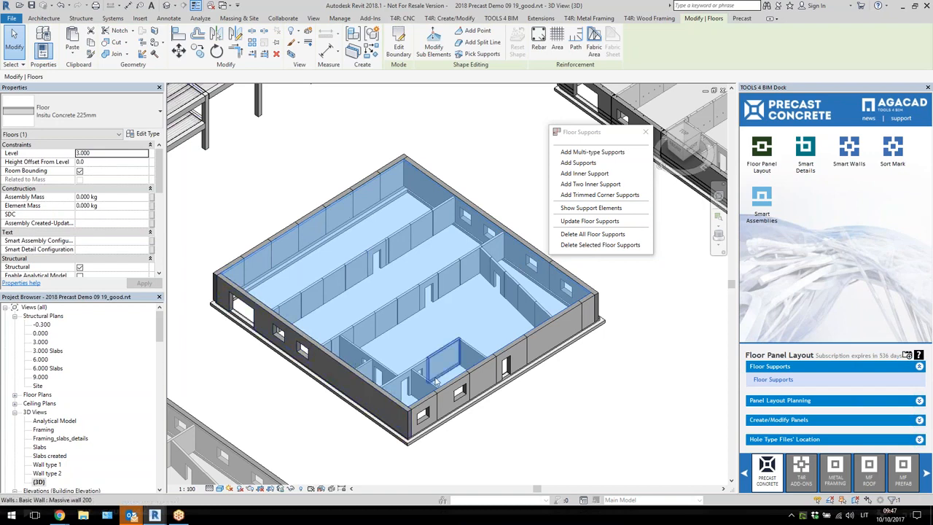
scroll(303, 356, down, 1)
middle_drag(303, 356, 283, 353)
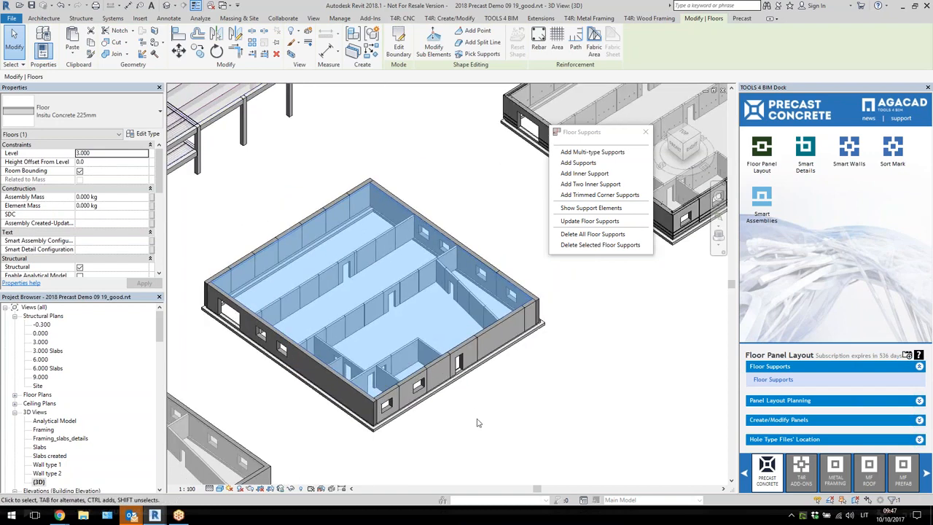
scroll(192, 337, up, 1)
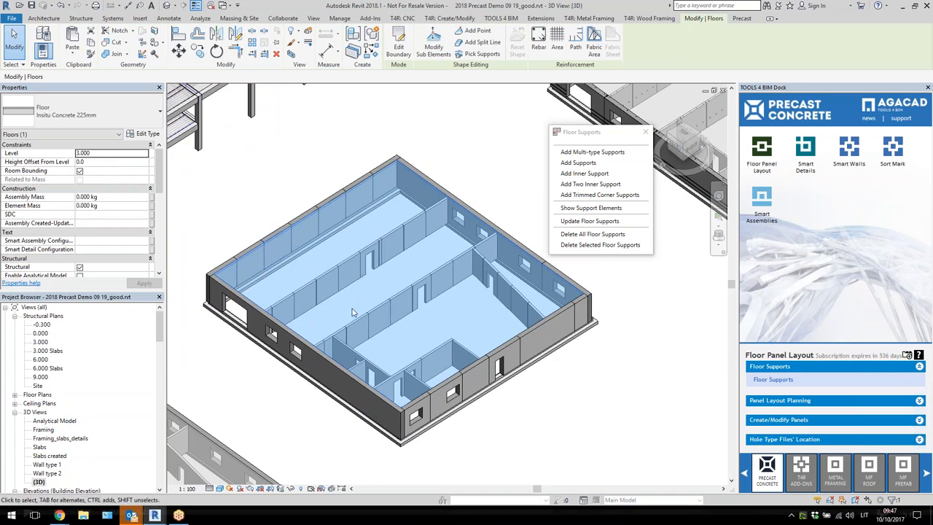
click(590, 133)
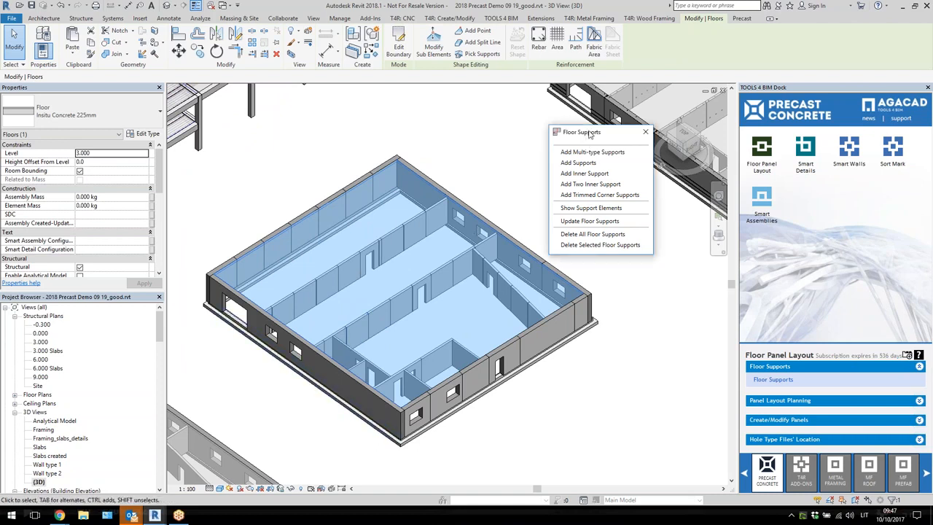
drag(590, 135, 588, 118)
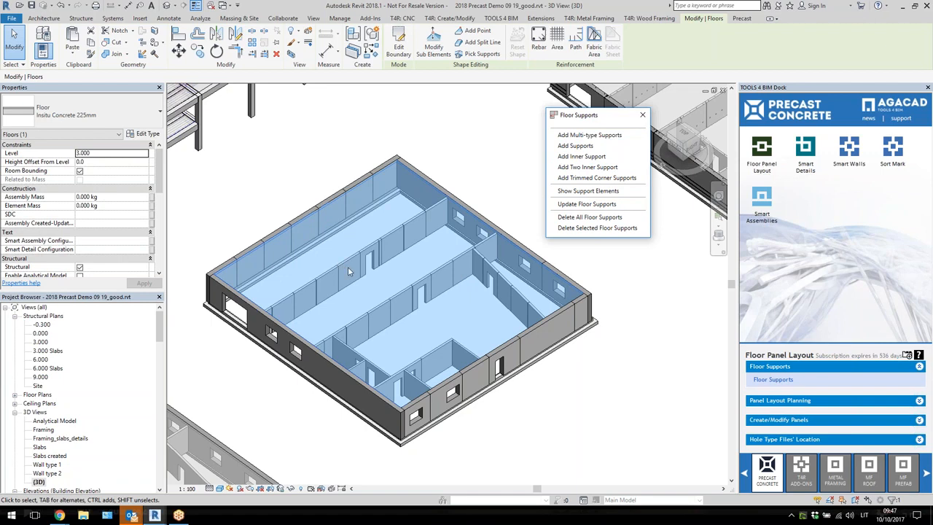
click(575, 146)
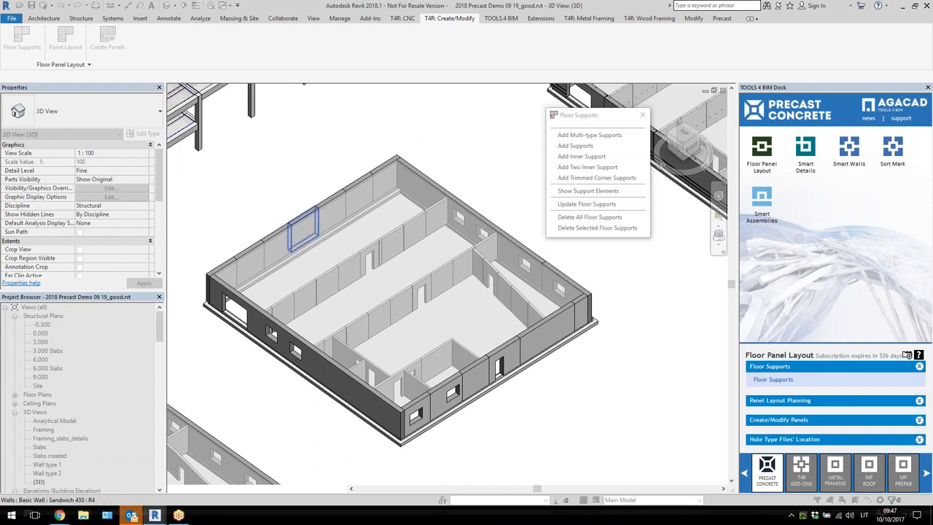
click(301, 236)
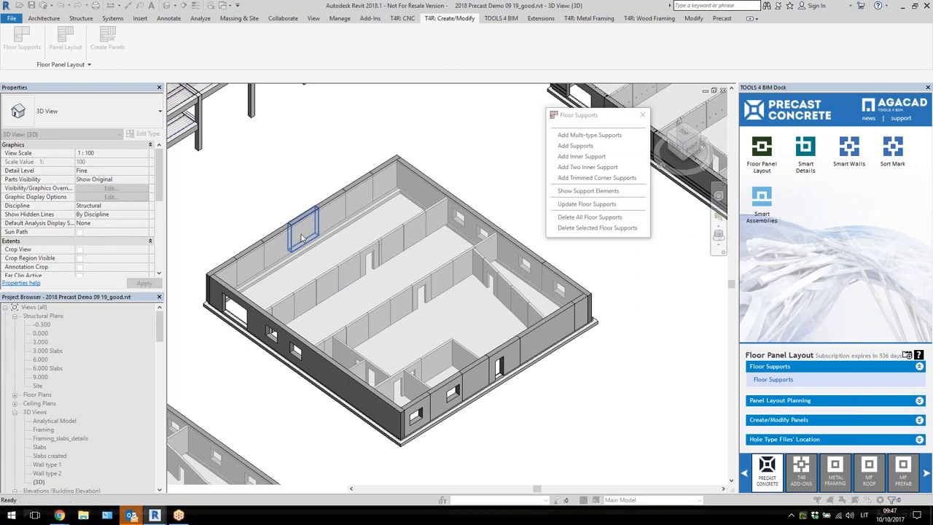
click(344, 266)
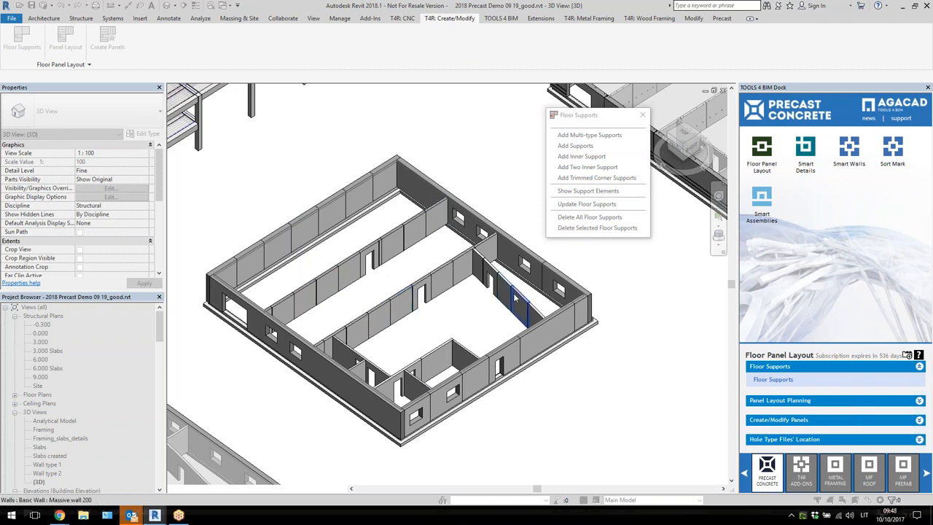
click(463, 268)
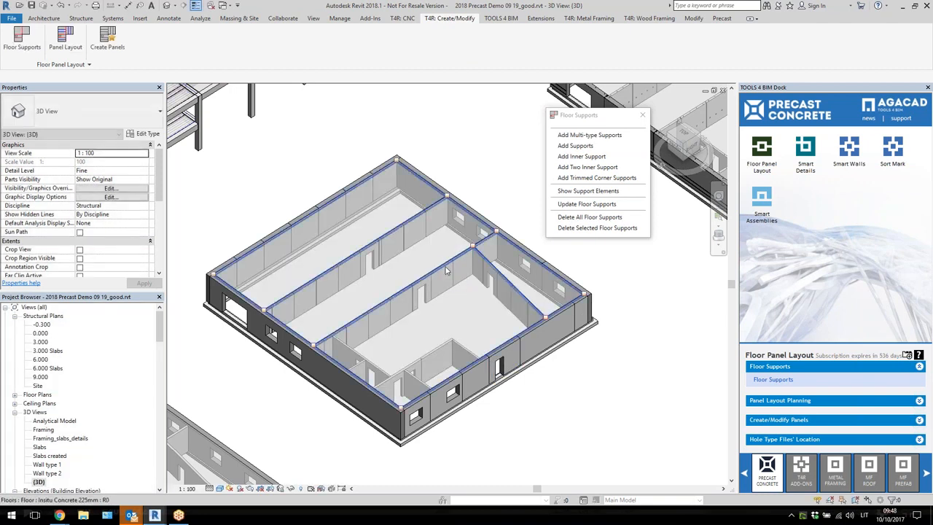
Add a support to the Insitu Concrete 225mm floor from the cross wall between the long interior wall and the front exterior wall
click(444, 267)
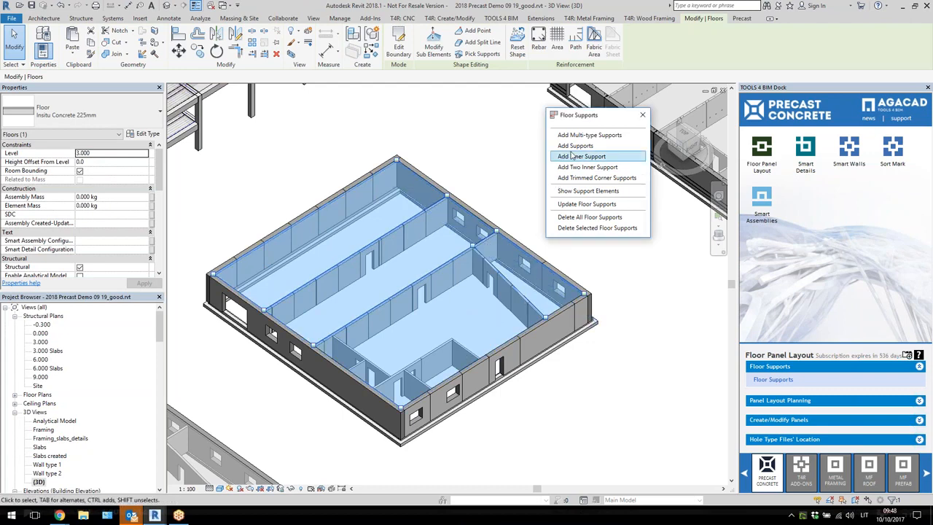
click(603, 149)
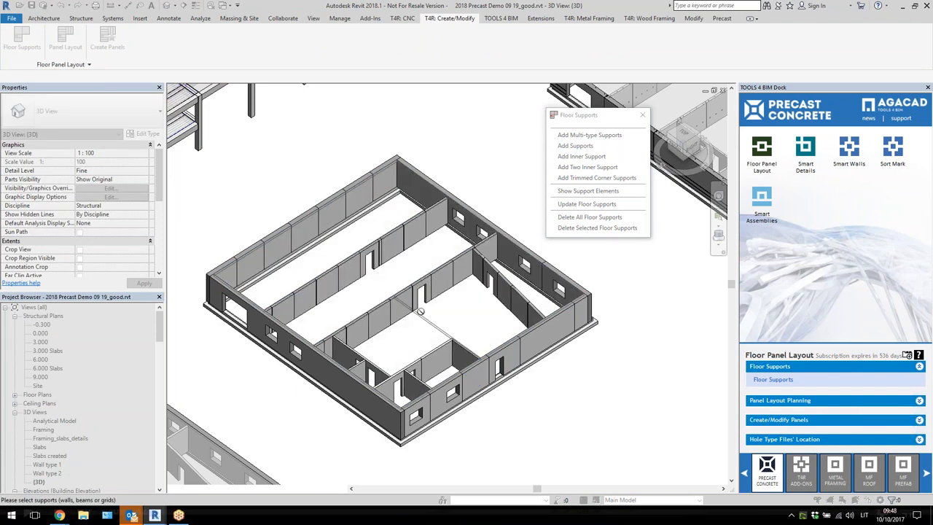
click(420, 364)
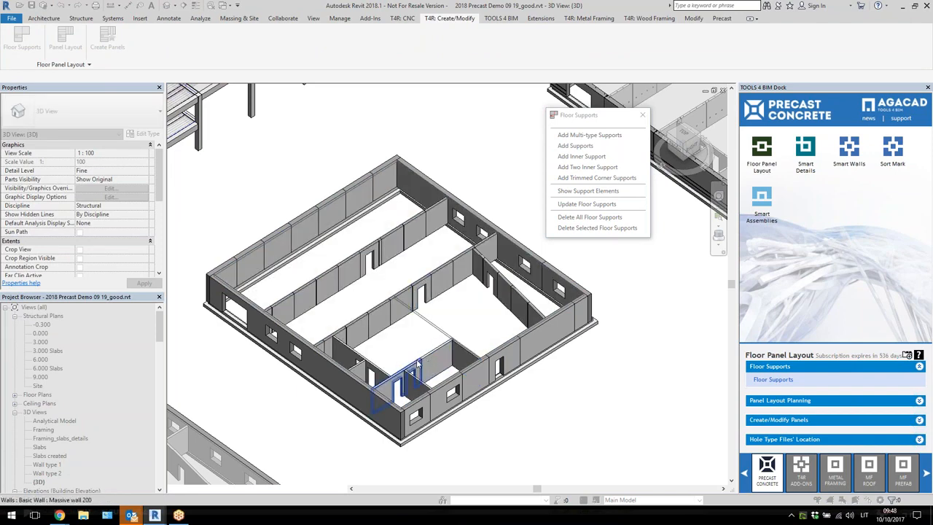
key(Escape)
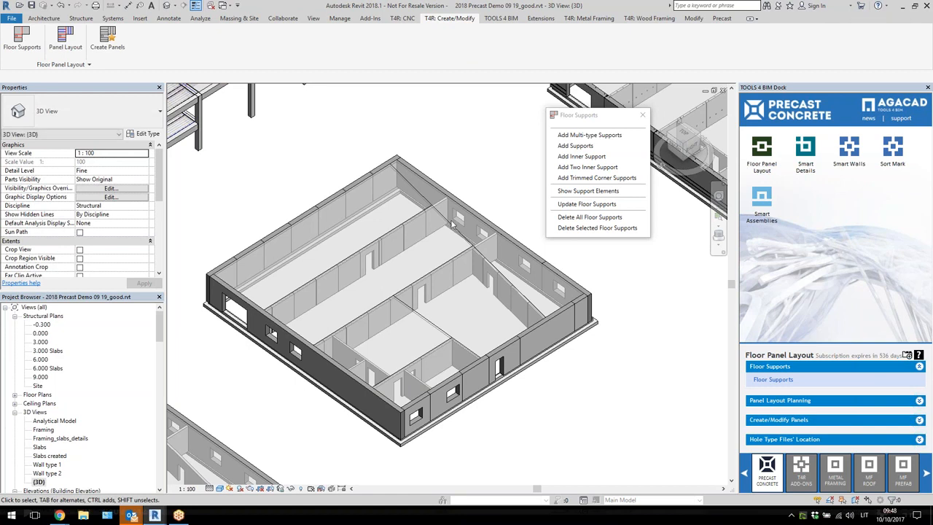
key(Tab)
click(451, 221)
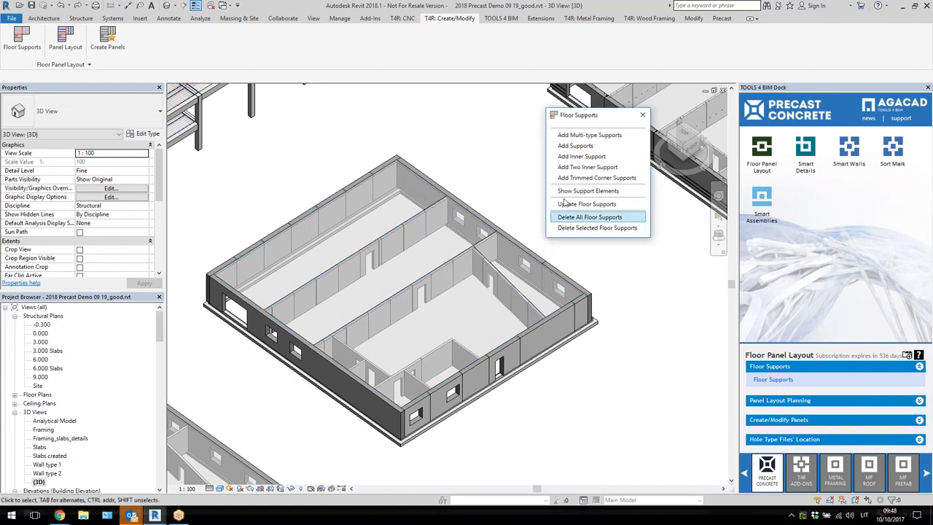
click(575, 146)
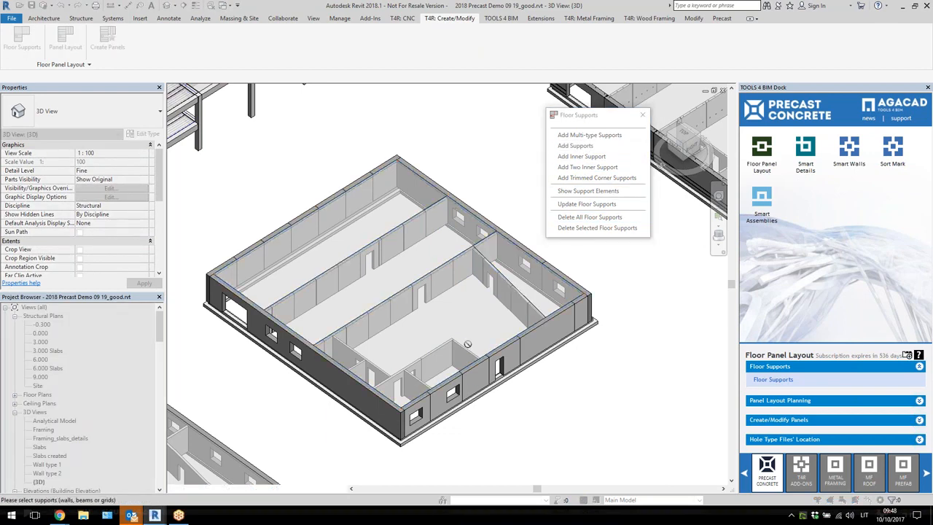
click(456, 341)
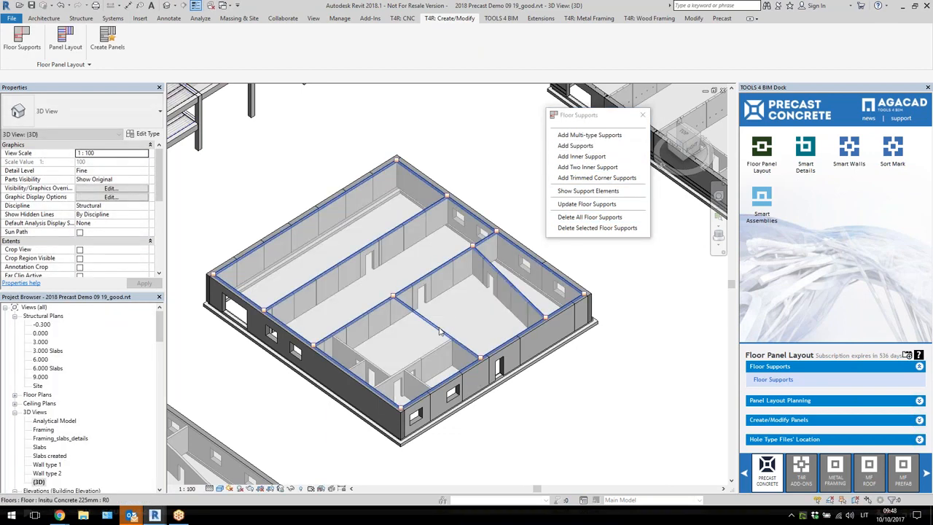
Try to add a support to the floor from the short Massive wall 200 interior wall near the front corner
click(440, 332)
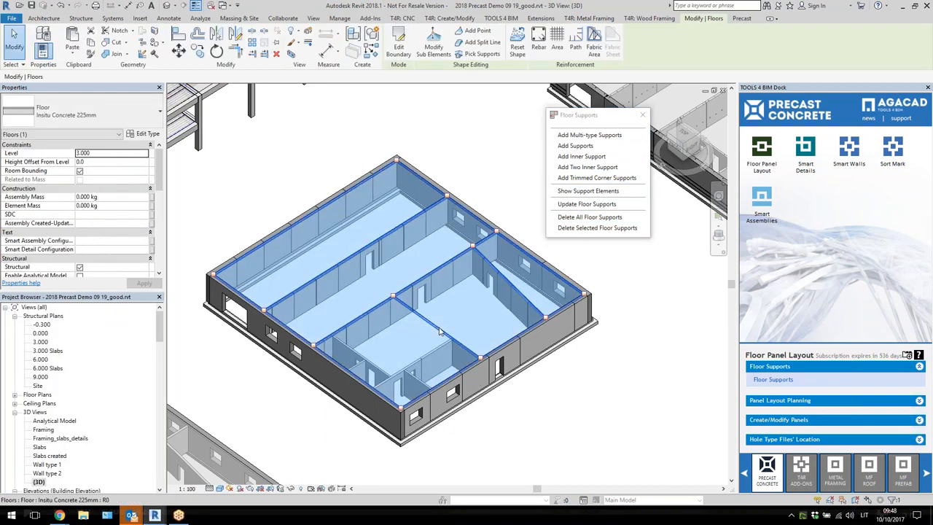
click(575, 146)
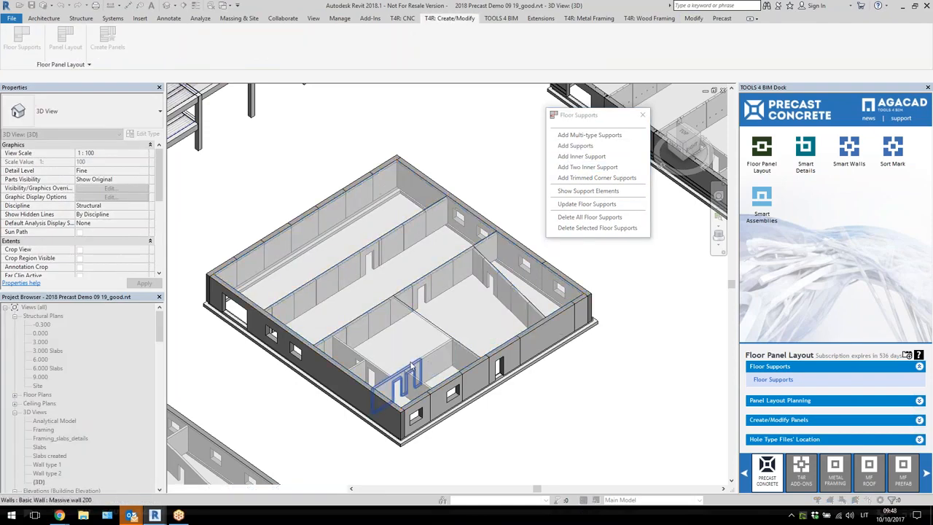
click(412, 367)
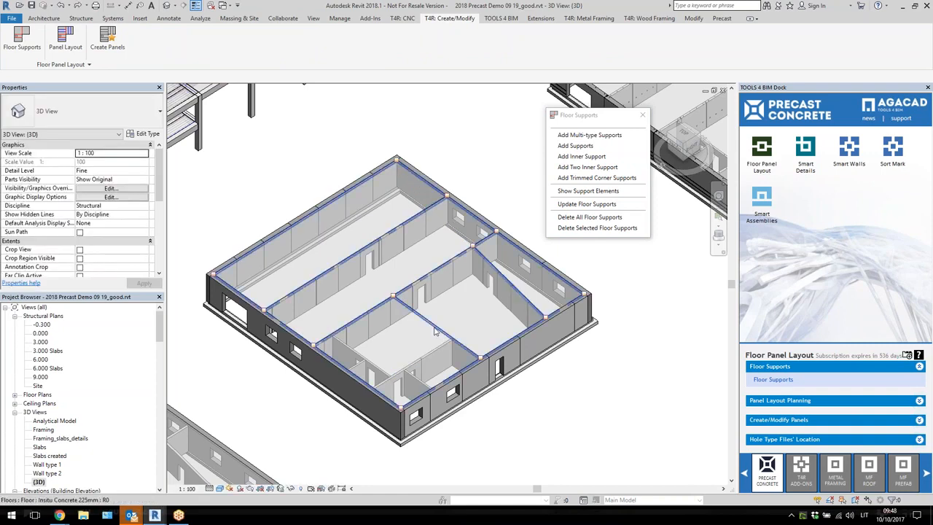
Look over the support lines of the floor from several angles and examine the inner support tools in Floor Supports
click(436, 331)
shift+middle_drag(435, 332, 386, 307)
key(Escape)
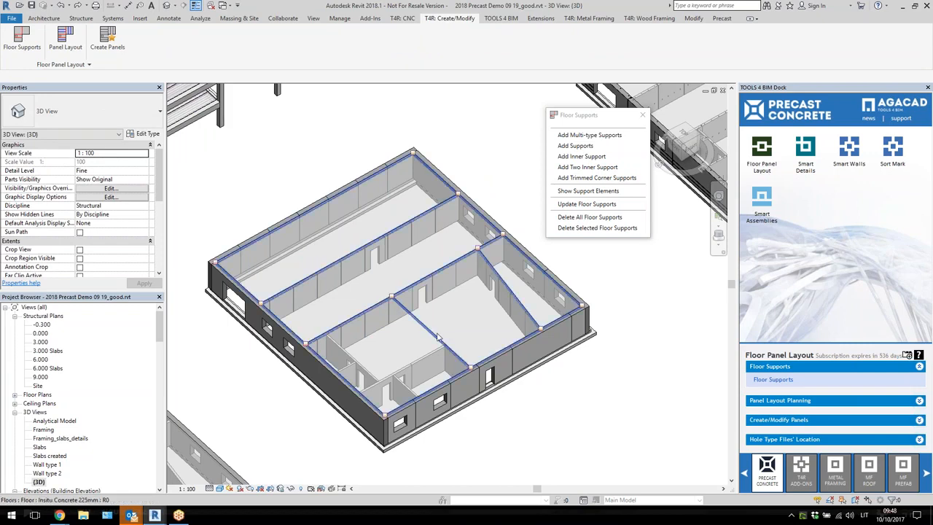
click(467, 337)
shift+middle_drag(467, 337, 468, 329)
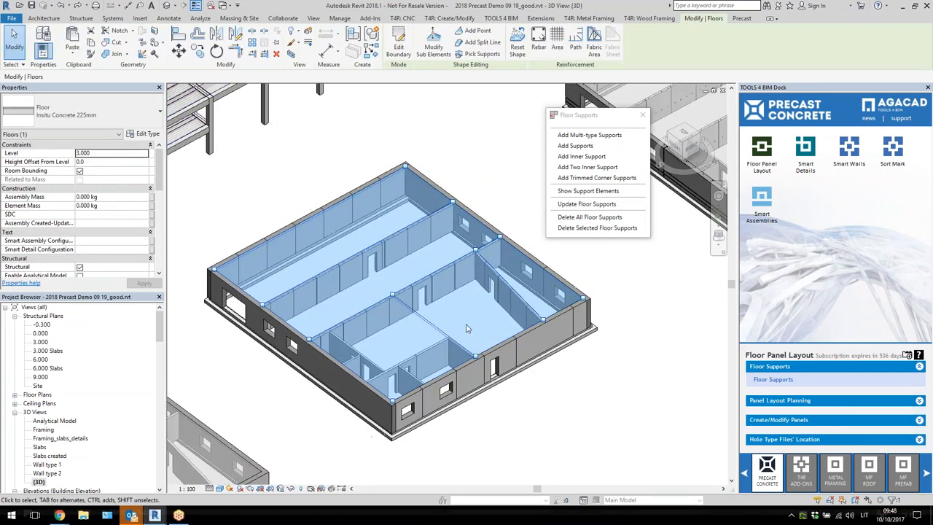
key(Escape)
click(433, 333)
shift+middle_drag(472, 324, 476, 318)
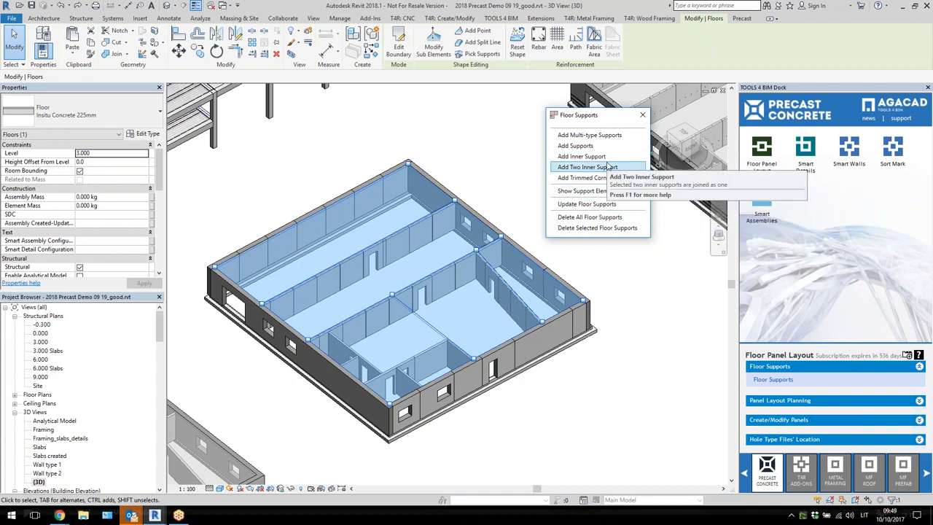
click(577, 159)
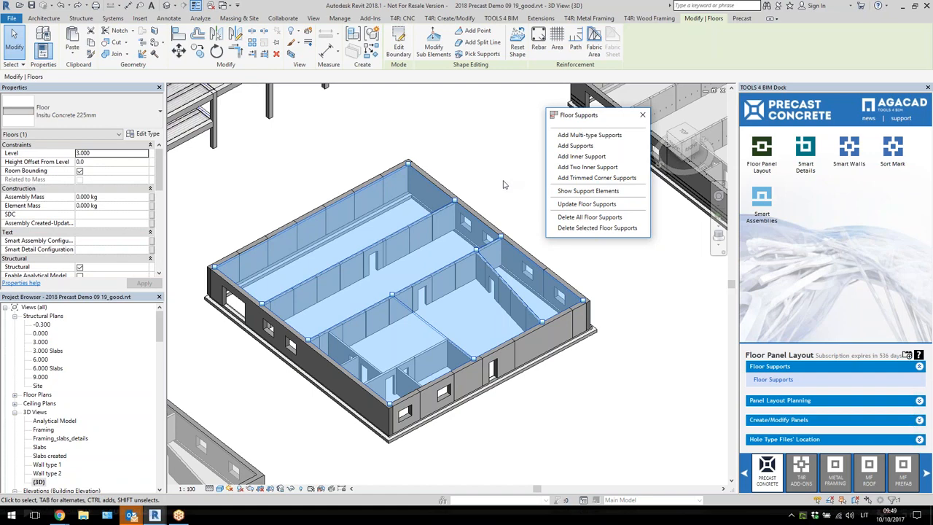
shift+middle_drag(502, 184, 508, 188)
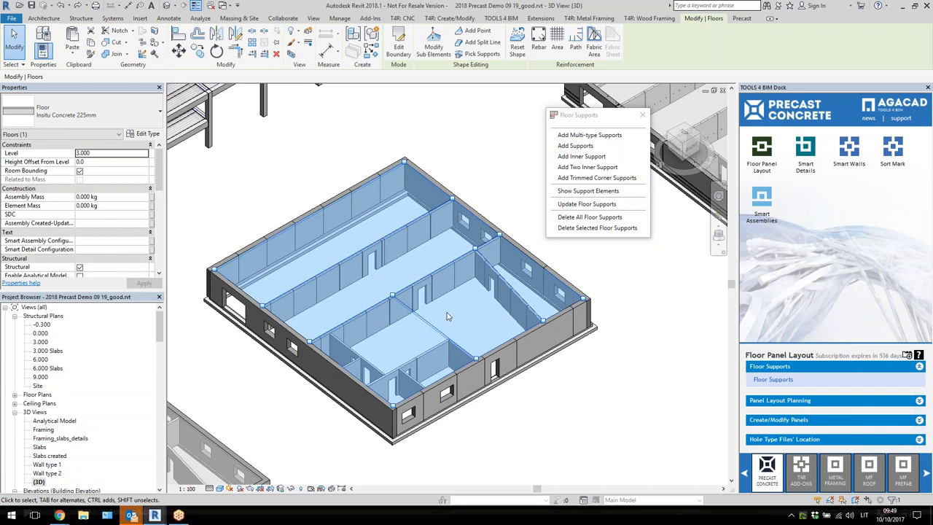
Show the wall elements that support the floor, clear the selection and close the Floor Supports tools
click(587, 204)
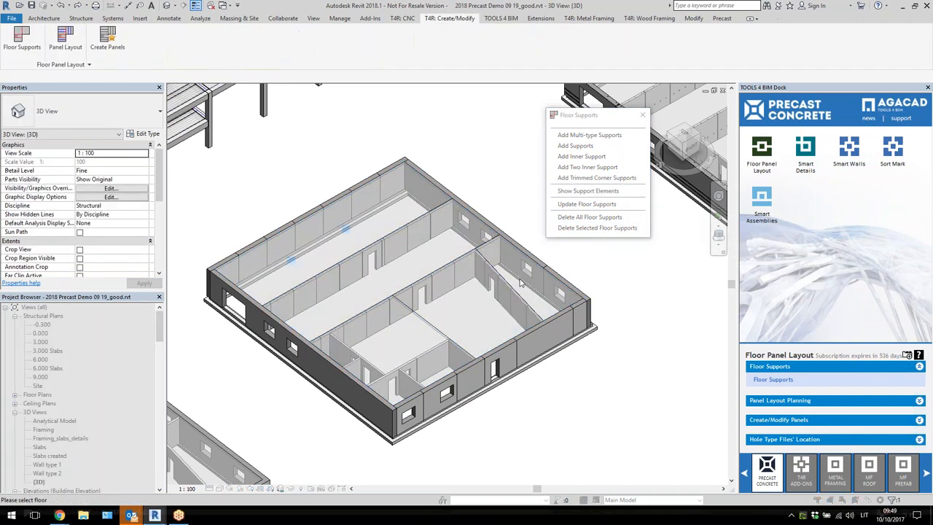
click(336, 237)
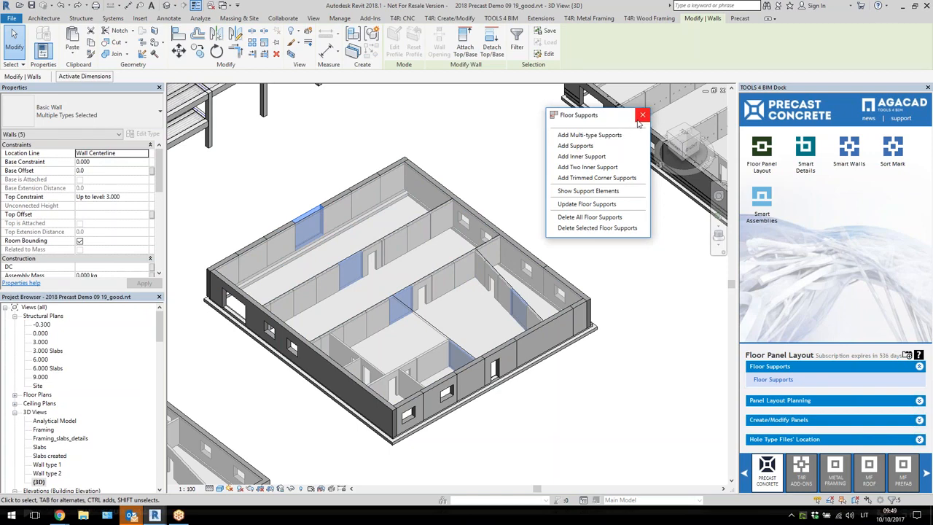
click(484, 185)
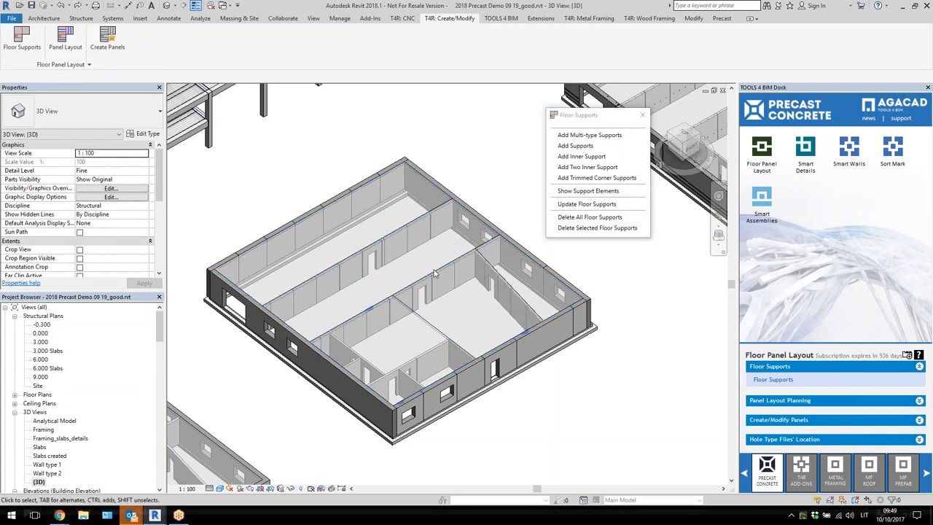
click(412, 312)
key(Escape)
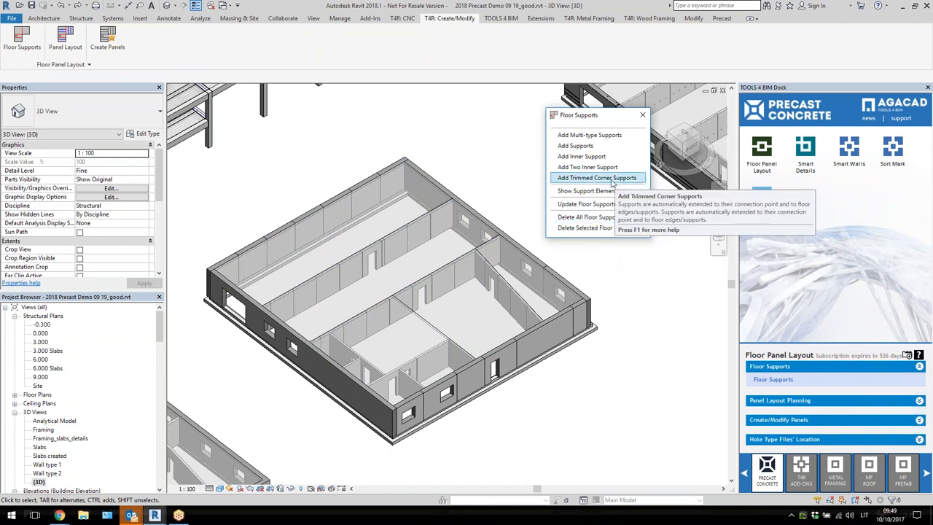
click(643, 116)
Open the Floor Panel Layout Planning tools and place their window beside the building so the whole floor is in view
shift+middle_drag(524, 217, 533, 220)
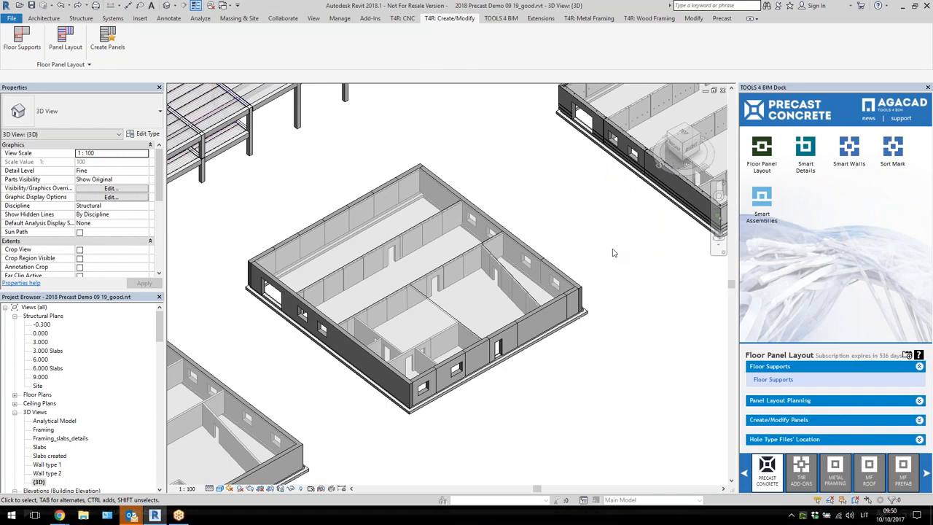
click(781, 403)
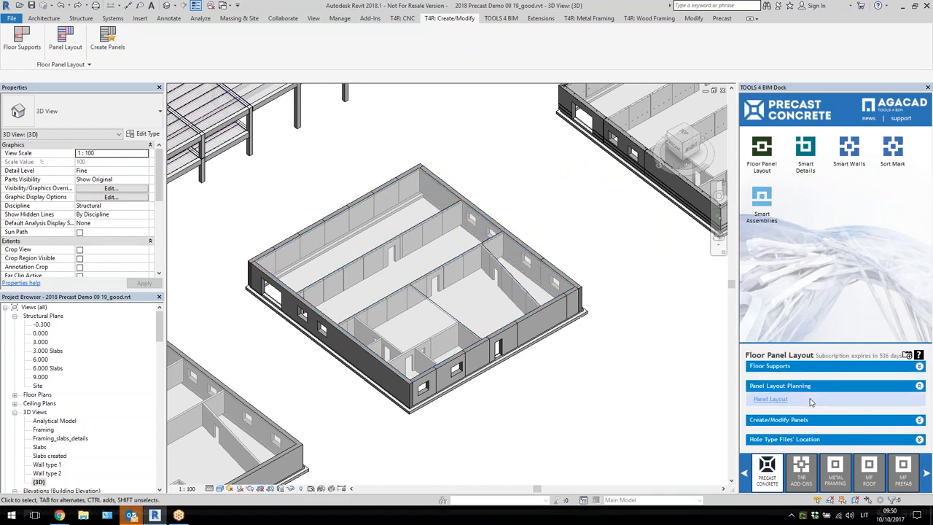
click(771, 400)
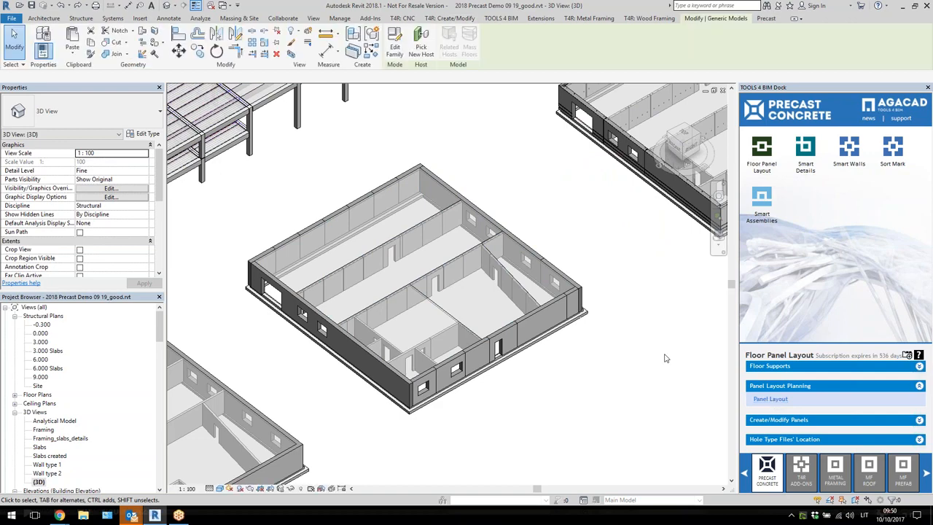
drag(447, 124, 590, 133)
click(505, 393)
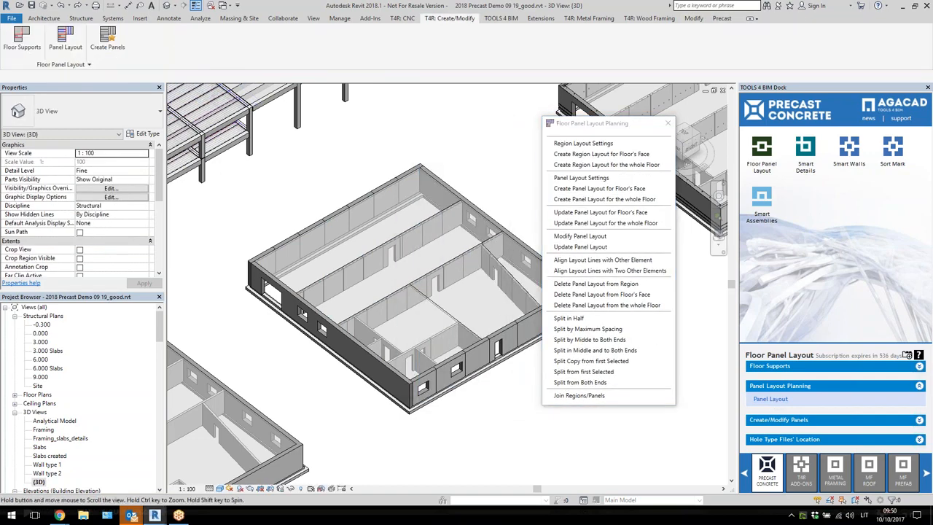
scroll(437, 408, up, 3)
scroll(437, 412, up, 2)
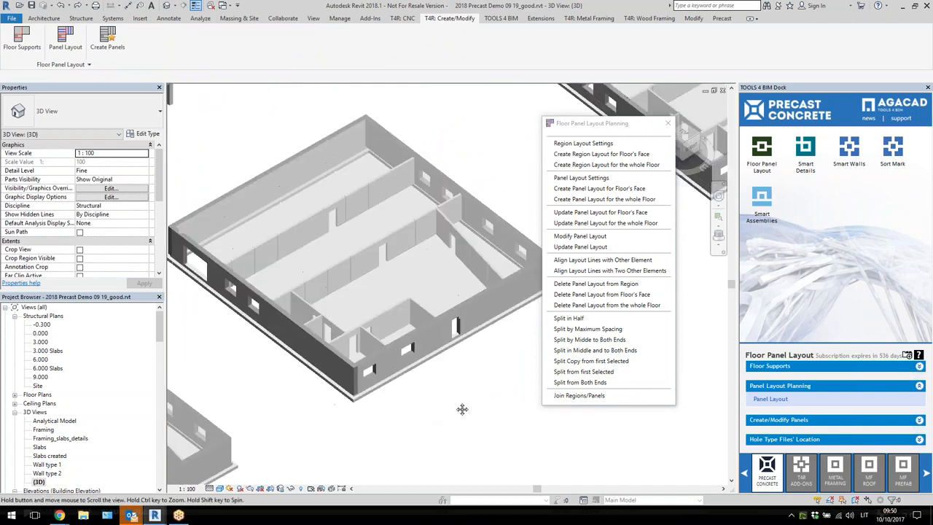
drag(595, 129, 624, 123)
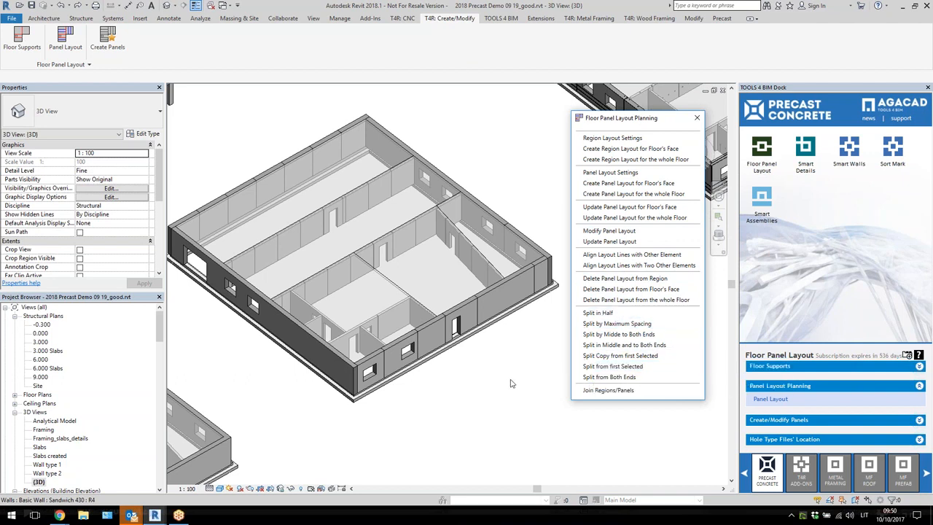
Check the Panel Layout Settings for split spacing and method, and create the panel layout for the whole floor
click(612, 173)
drag(135, 48, 316, 101)
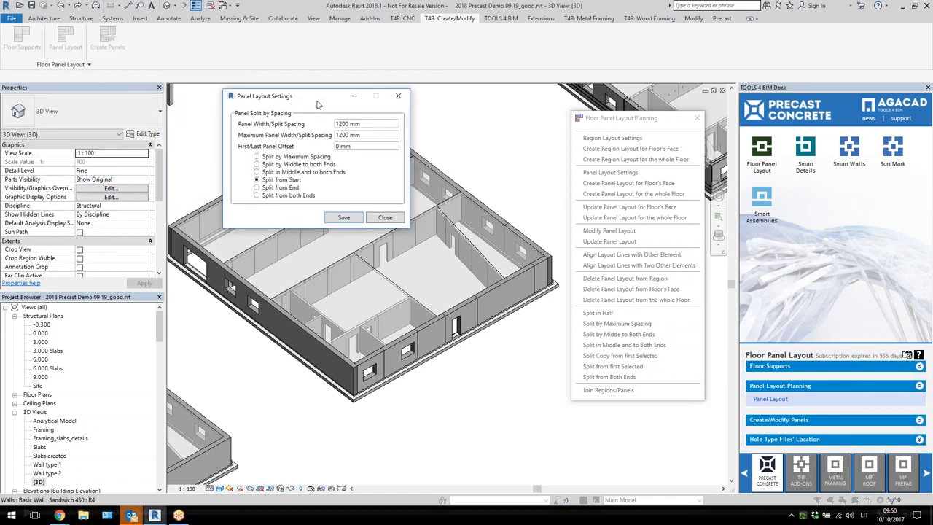
drag(361, 124, 336, 146)
click(384, 218)
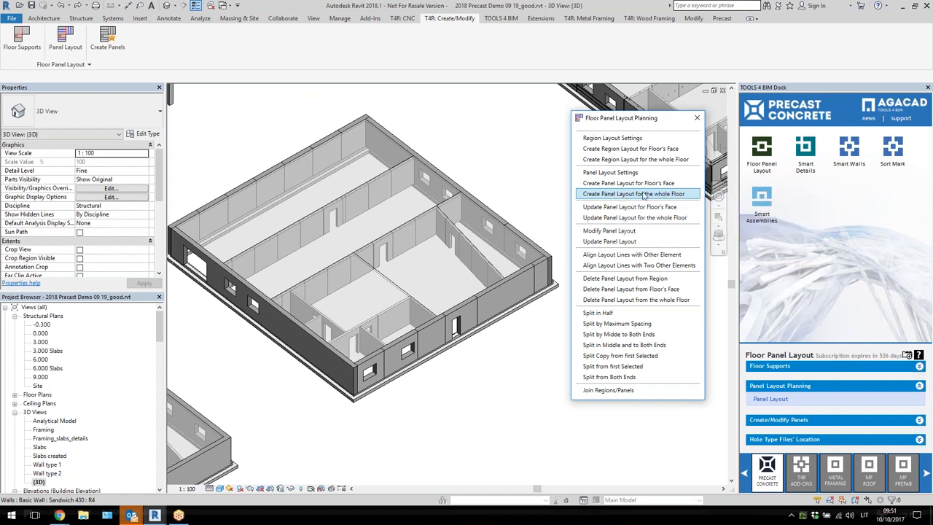
click(655, 196)
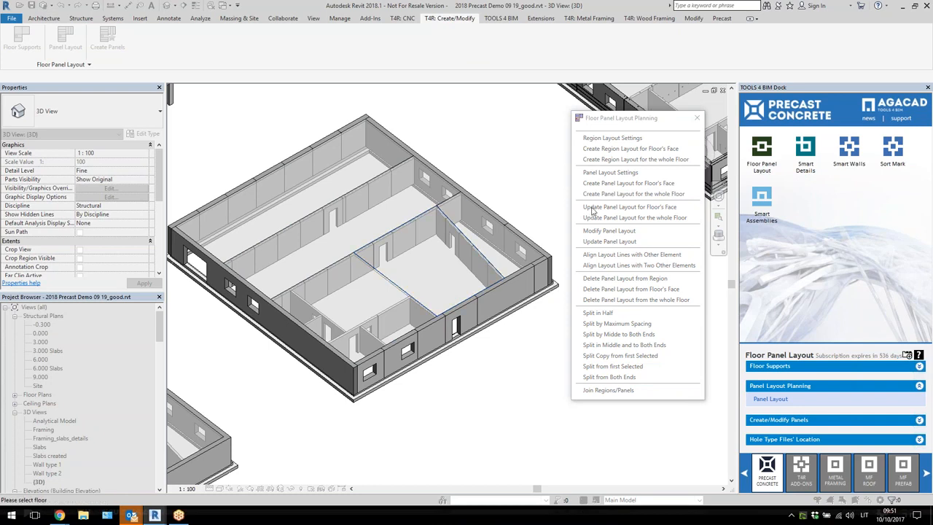
click(449, 296)
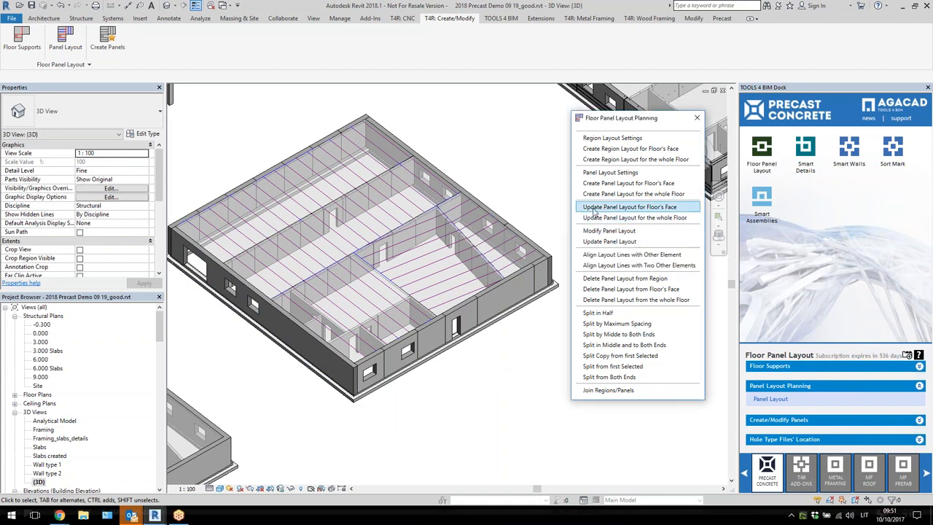
Update the panel layout of the floor face between the cross wall and the slanted wall, using its front exterior edge
click(652, 207)
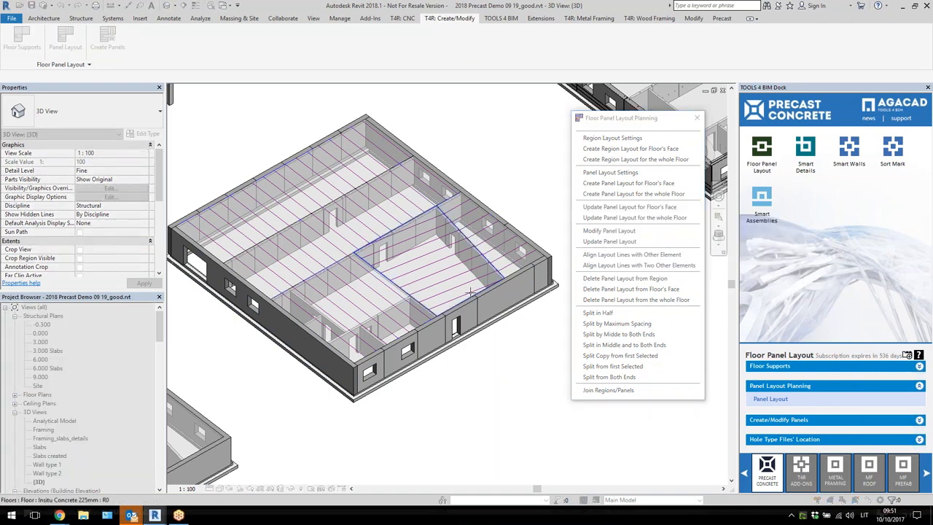
scroll(470, 292, up, 2)
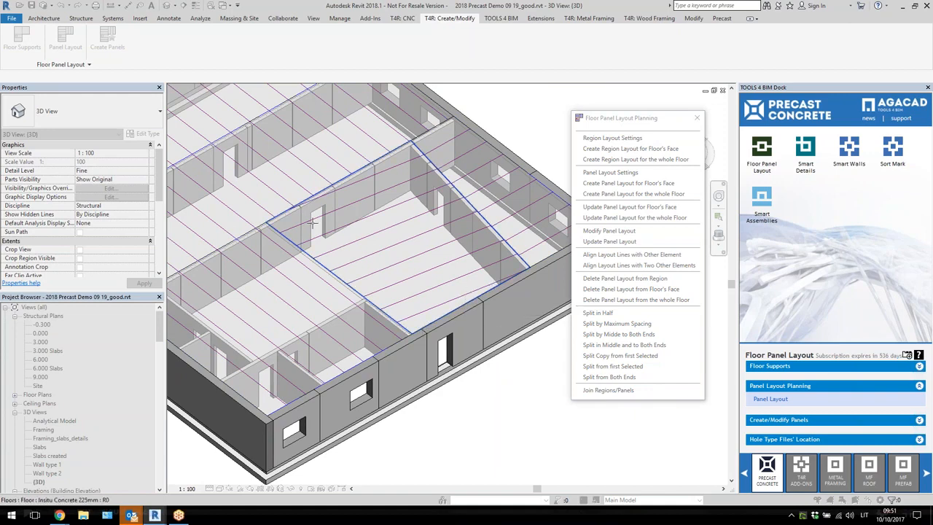
click(464, 320)
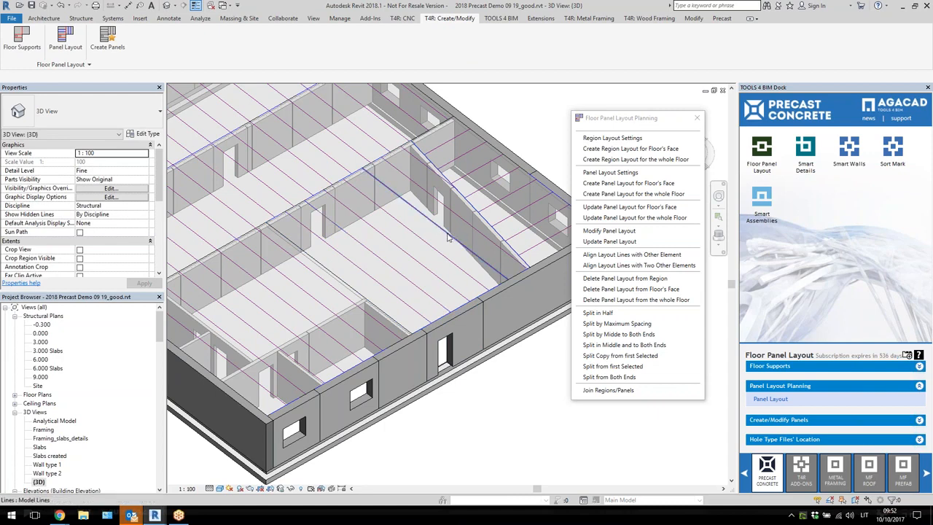
shift+middle_drag(371, 302, 310, 305)
scroll(562, 374, down, 3)
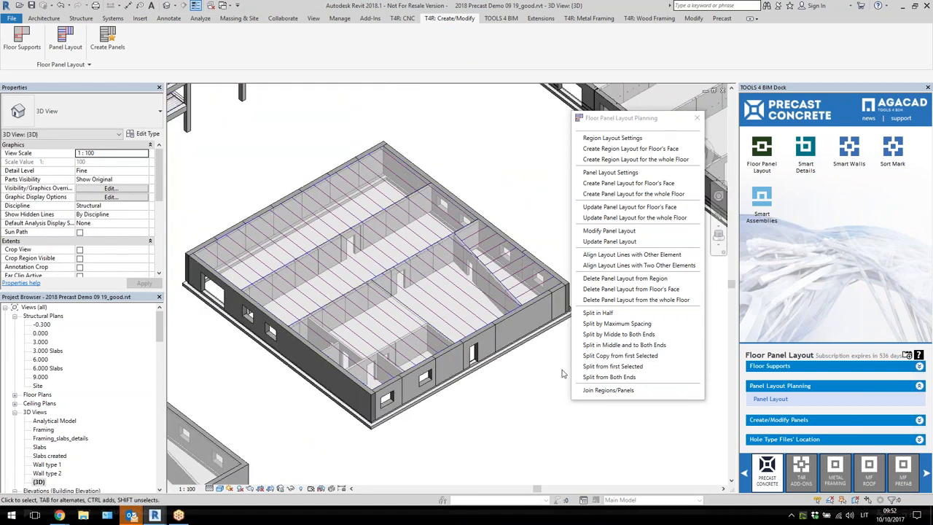
scroll(530, 376, up, 1)
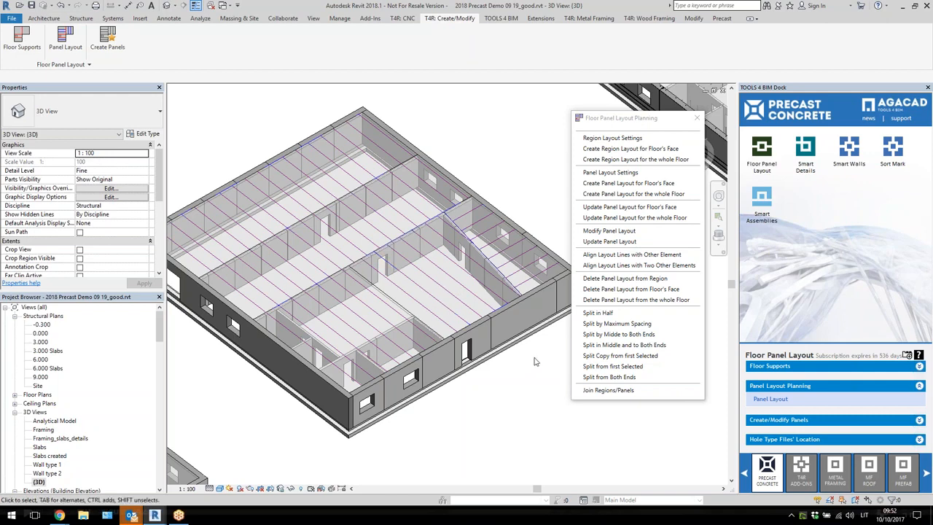
click(608, 390)
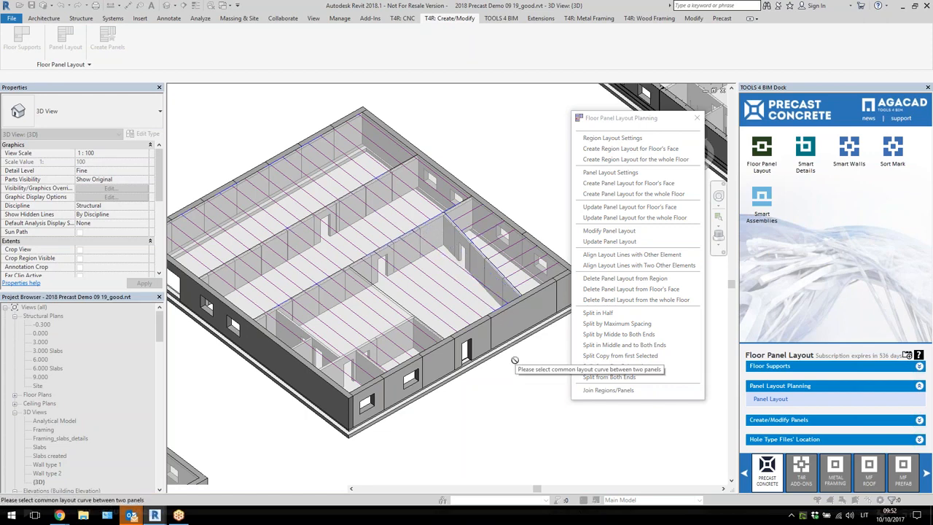
key(Escape)
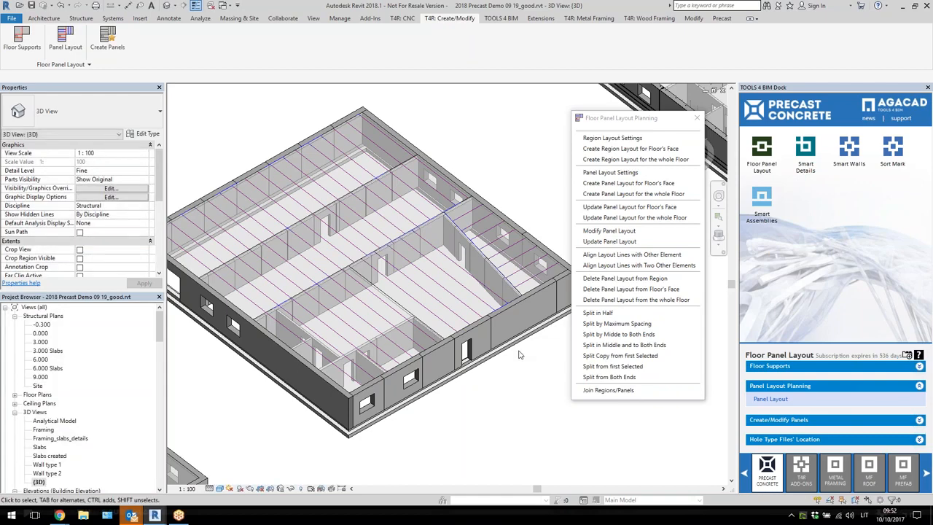
Modify the panel layout of the large floor region along the rear exterior wall, setting the panel width/split spacing to 2500 mm
click(616, 231)
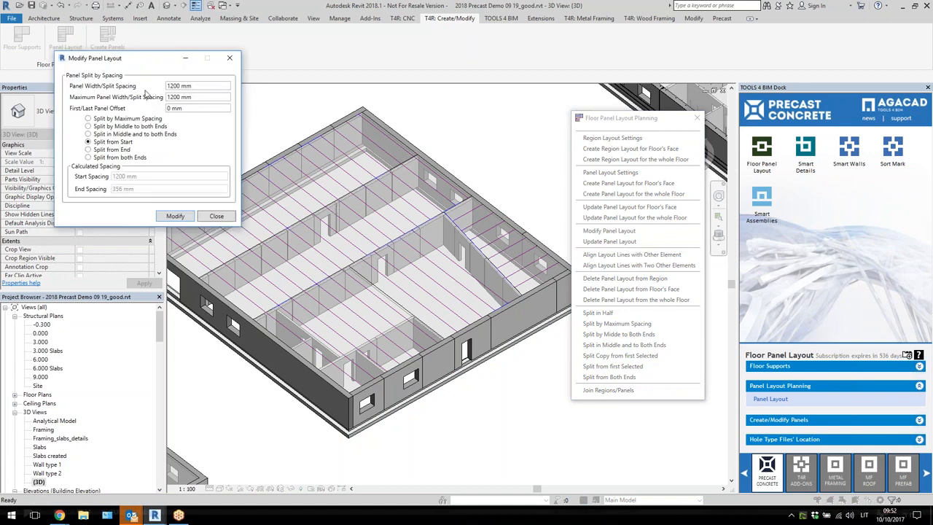
click(205, 87)
text(2500)
click(175, 216)
scroll(455, 172, down, 2)
scroll(451, 169, up, 1)
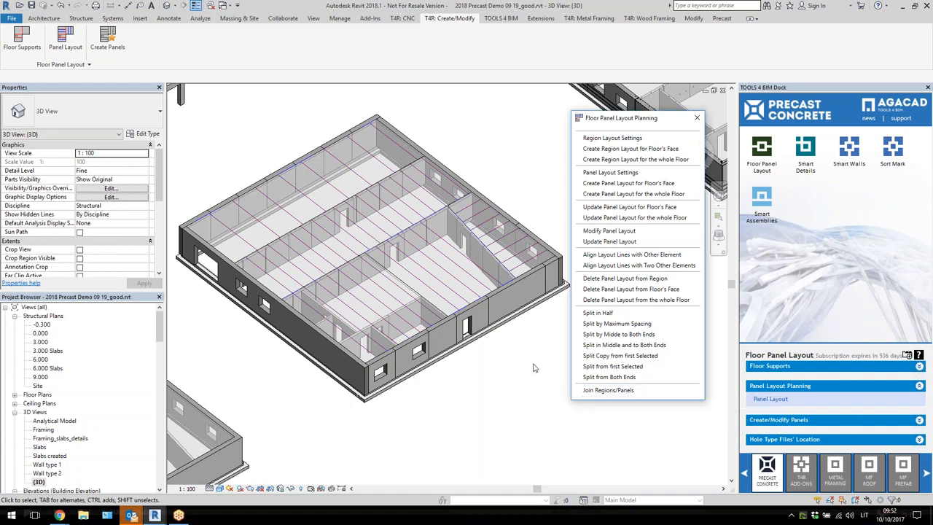
scroll(523, 326, up, 2)
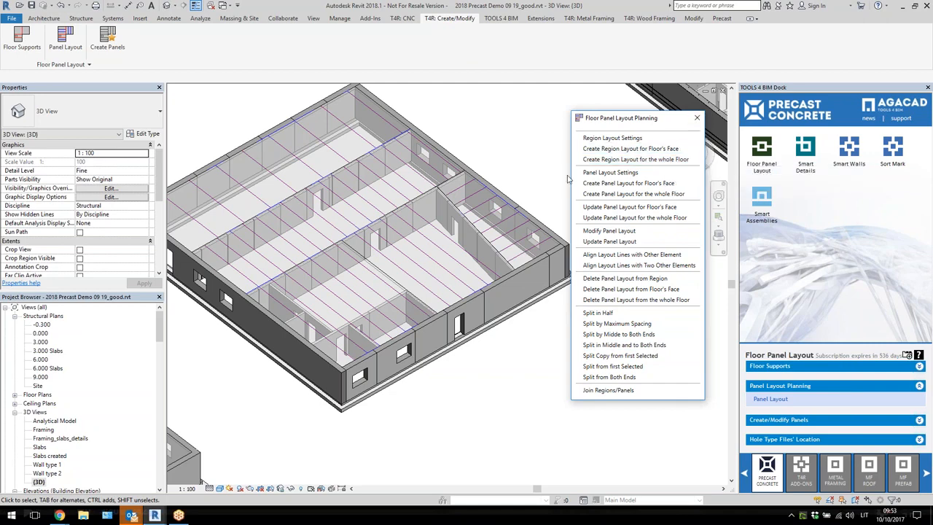
Close the Floor Panel Layout Planning tools, open the Create/Modify Panels tools and place their window beside the building
click(697, 117)
click(801, 420)
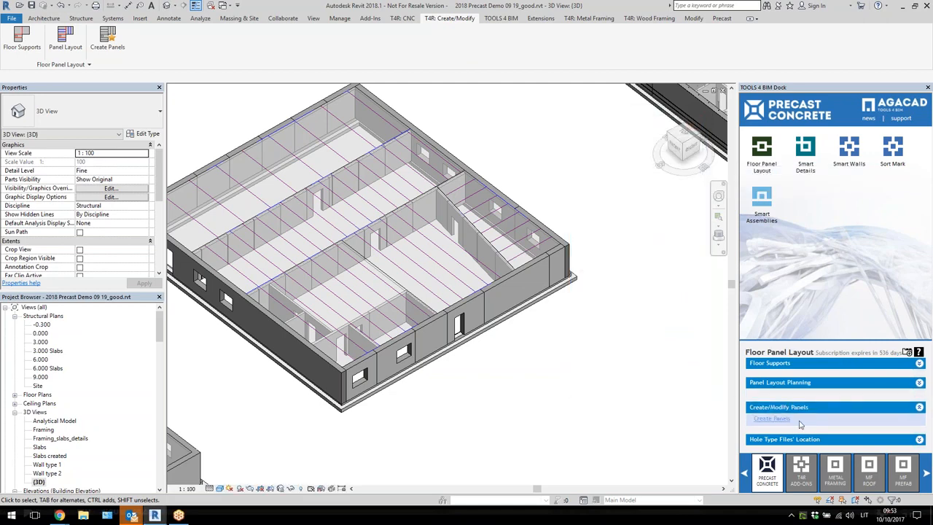
click(779, 419)
drag(421, 181, 567, 178)
scroll(541, 190, down, 1)
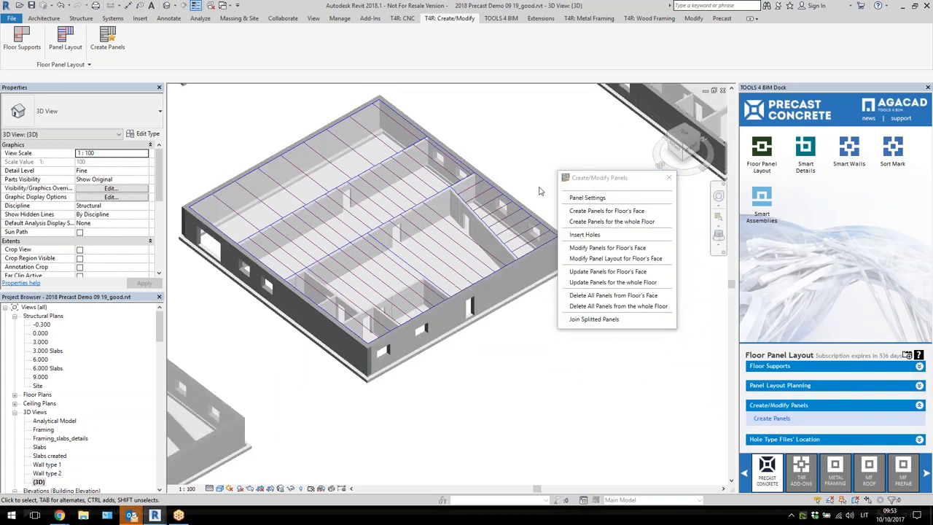
middle_drag(541, 190, 562, 184)
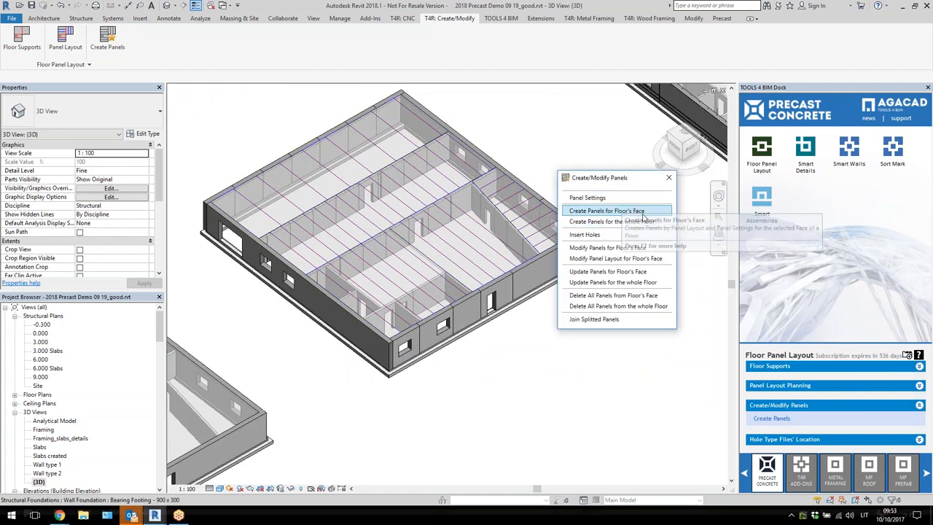
Review the cantilever offsets in the Panel Settings for unassigned, structural wall, structural framing and grid supports
click(602, 198)
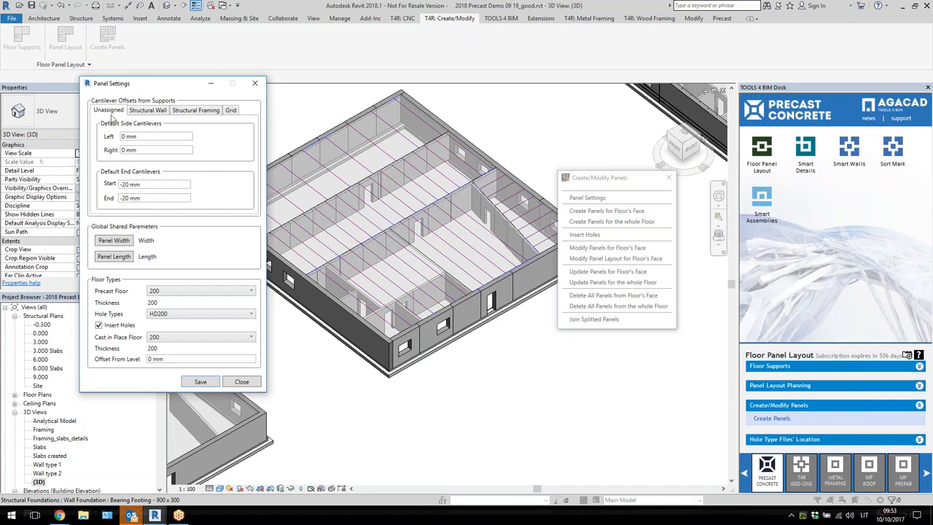
key(Tab)
key(Tab)
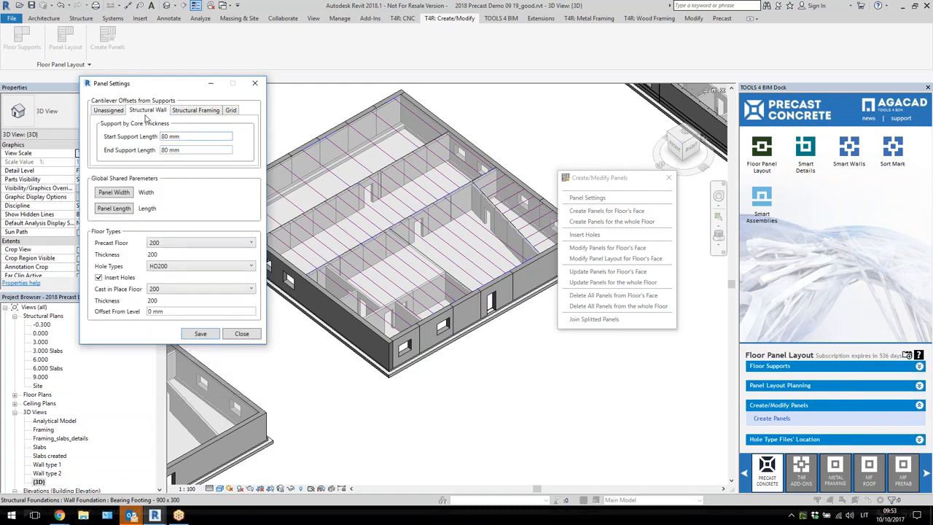
key(ctrl+a)
click(193, 113)
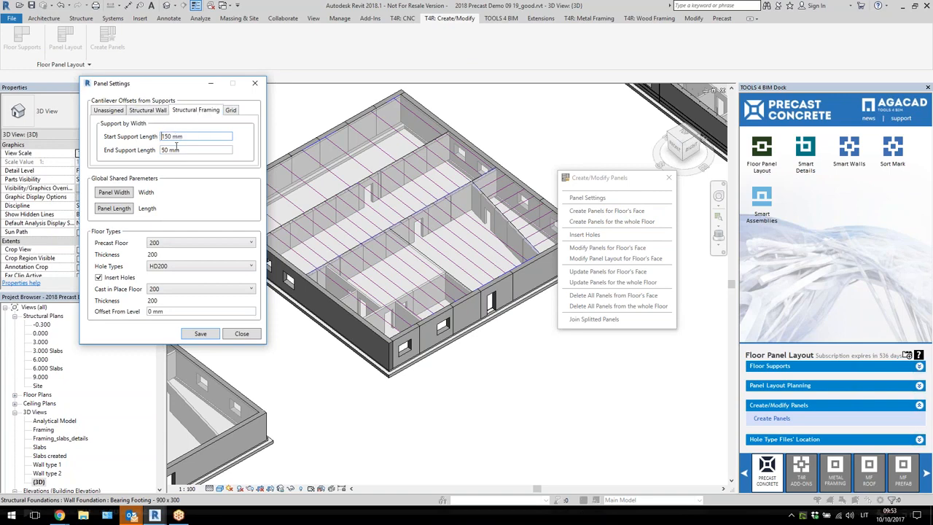
click(230, 110)
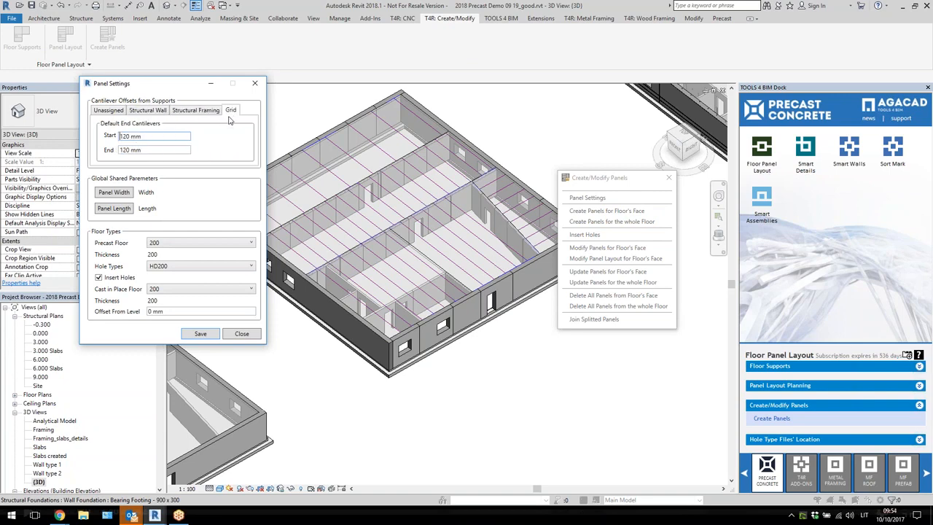
click(114, 110)
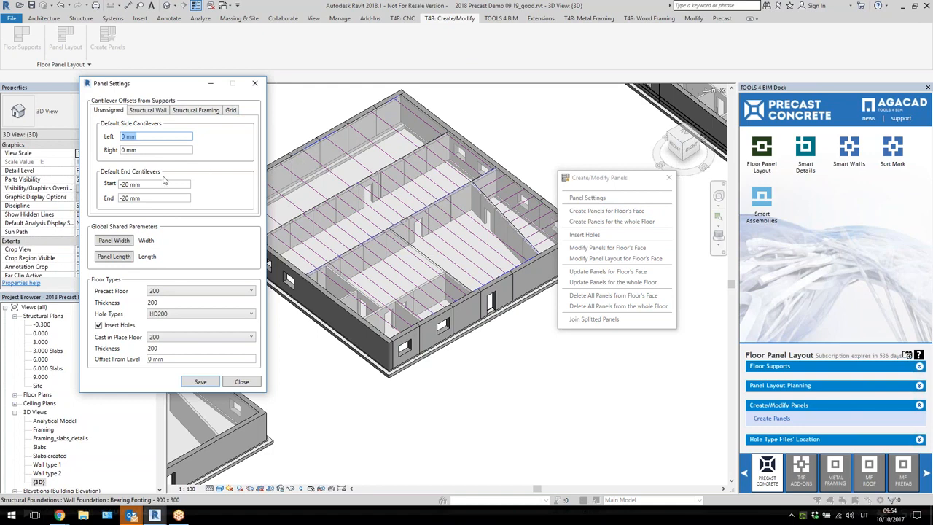
drag(147, 184, 113, 201)
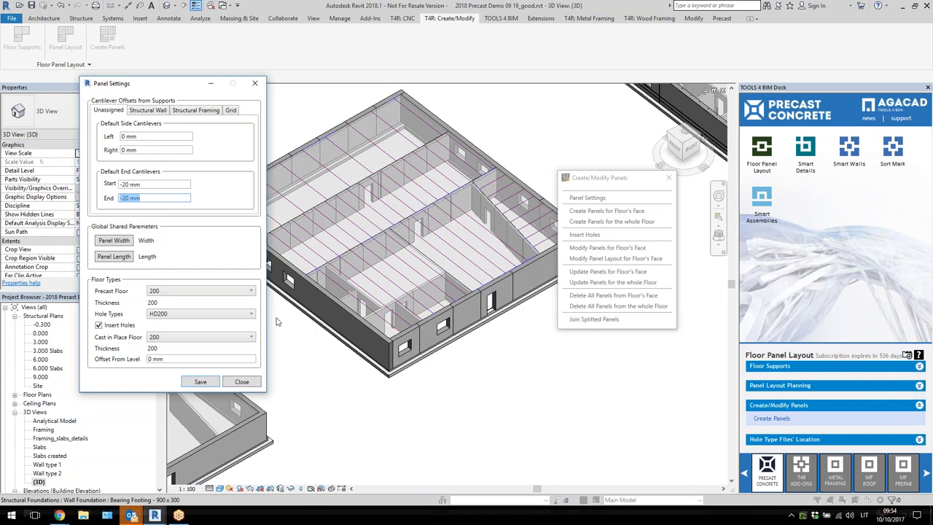
Check the shared parameter choices for the panel width, including the option to create a new one, and cancel without changes
click(106, 240)
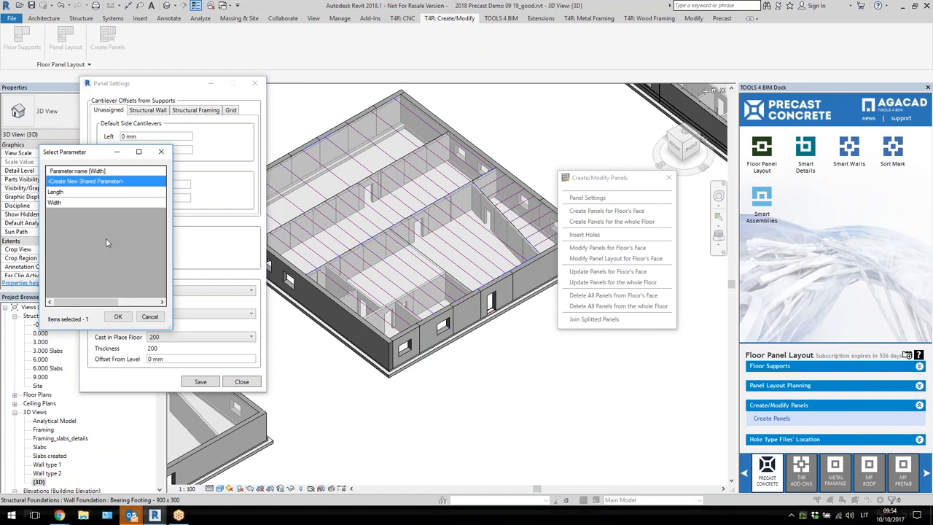
drag(90, 153, 282, 147)
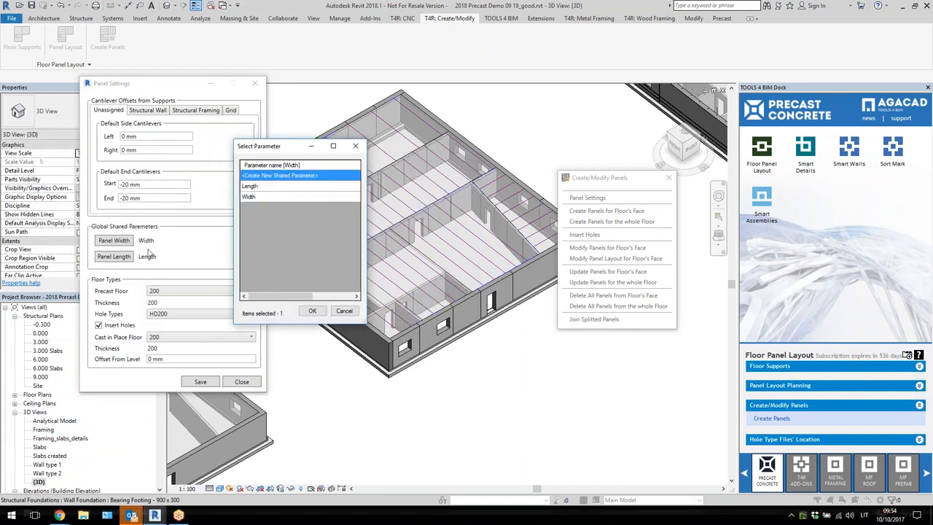
double_click(269, 176)
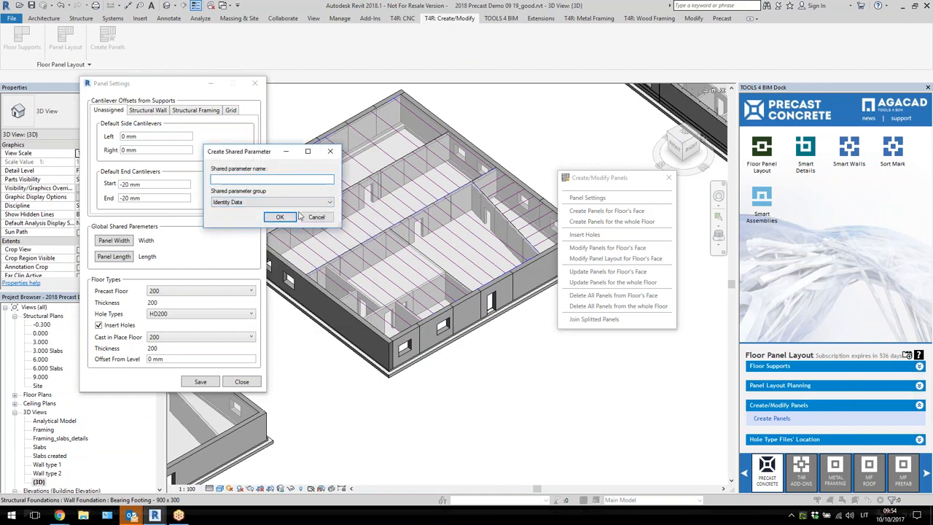
click(313, 216)
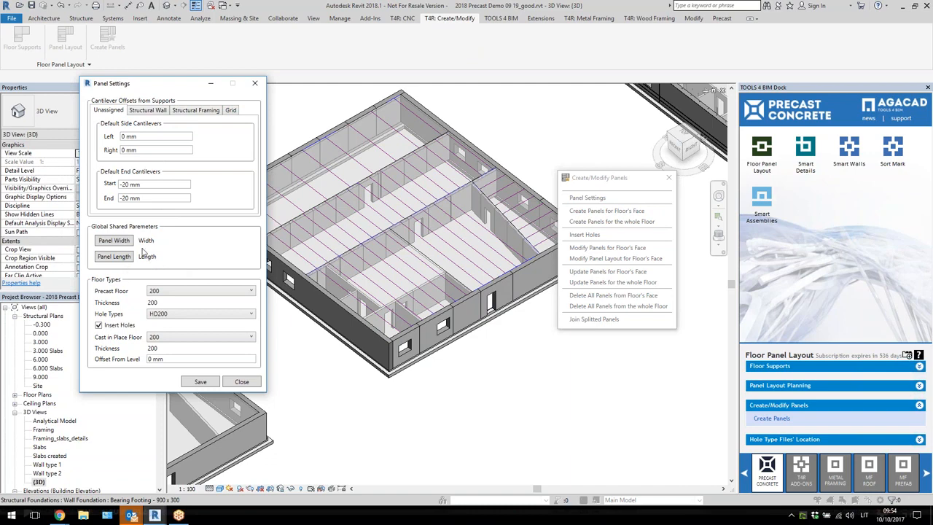
Review the floor and hole types, keep precast floor 200, hole type HD200 and cast-in-place floor 200, and save the Panel Settings
click(209, 293)
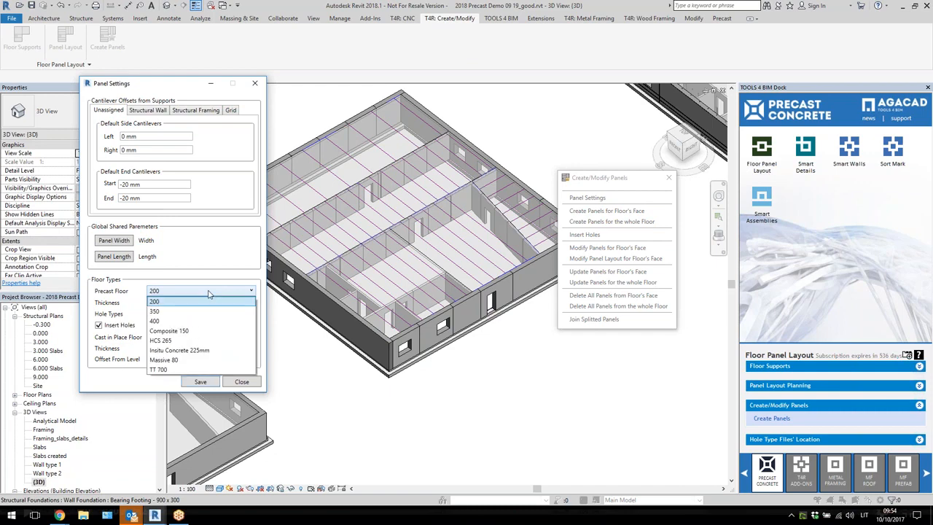
click(208, 293)
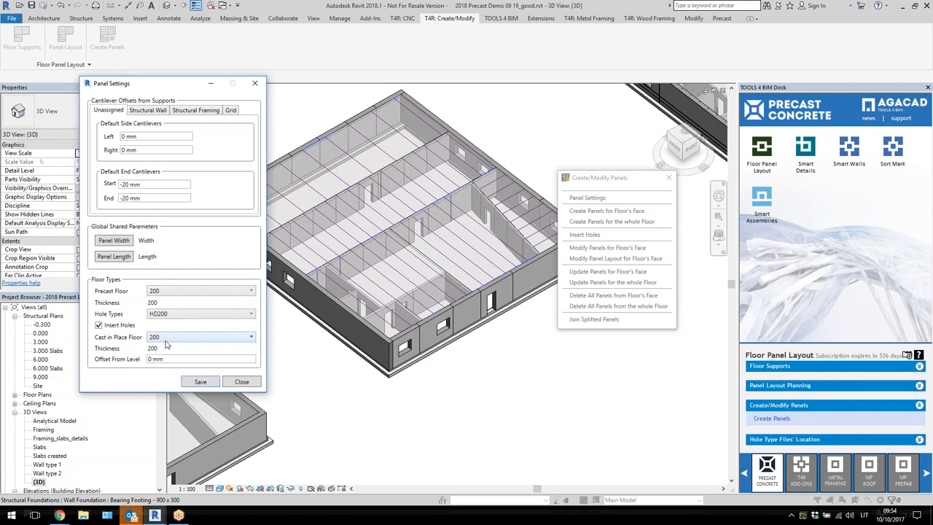
click(177, 293)
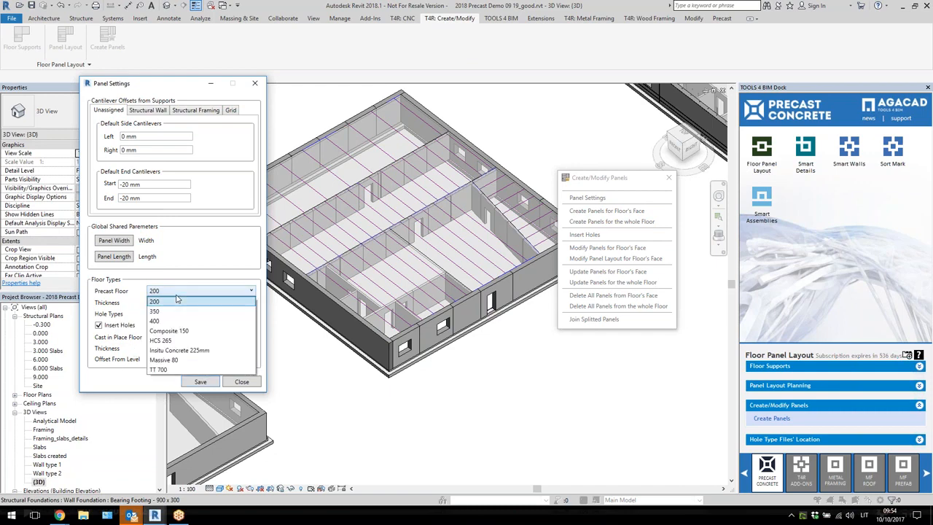
click(177, 301)
click(181, 315)
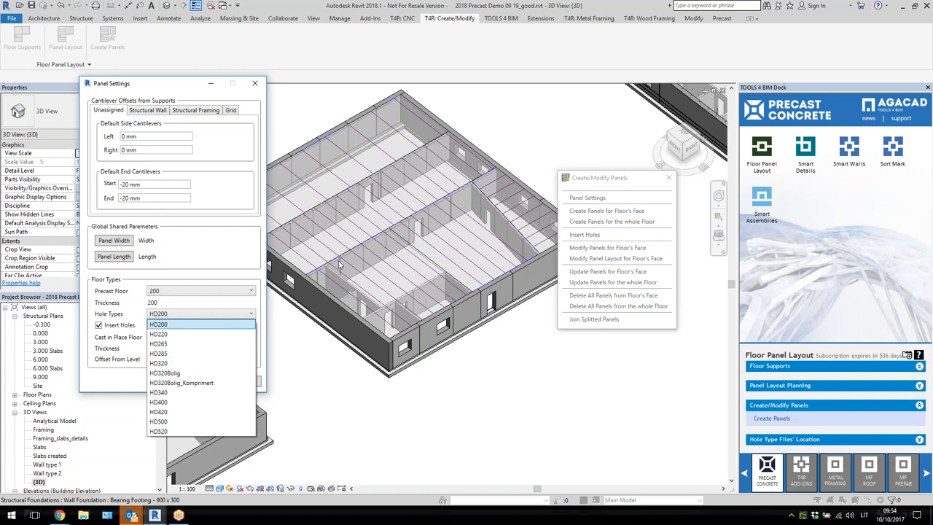
click(217, 312)
click(194, 338)
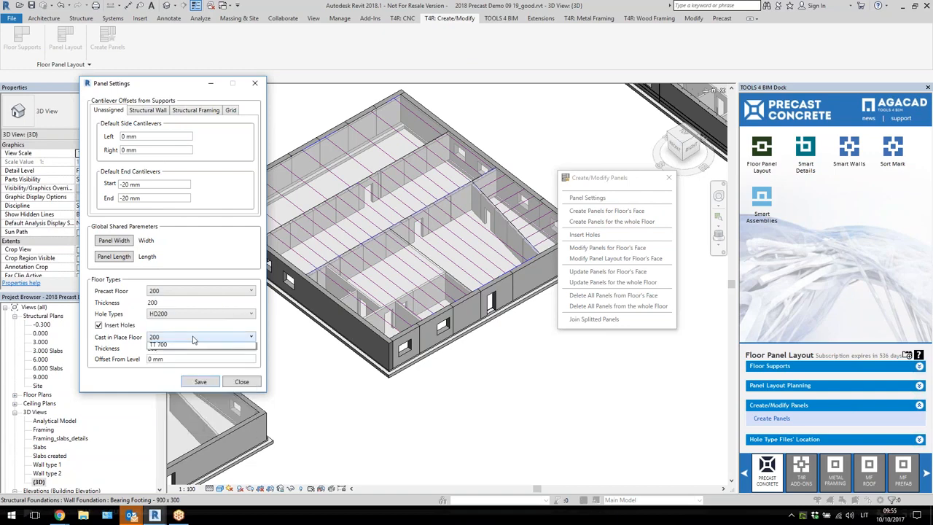
click(137, 336)
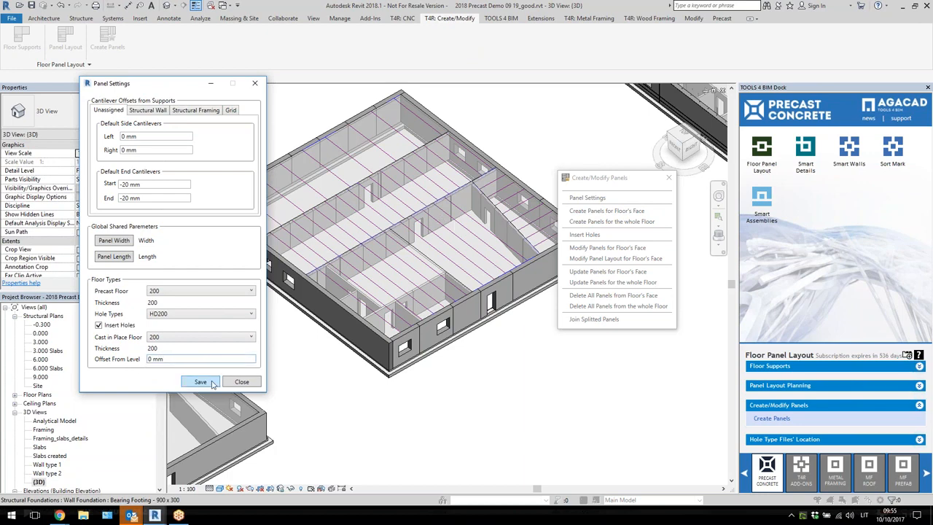
click(200, 387)
click(202, 384)
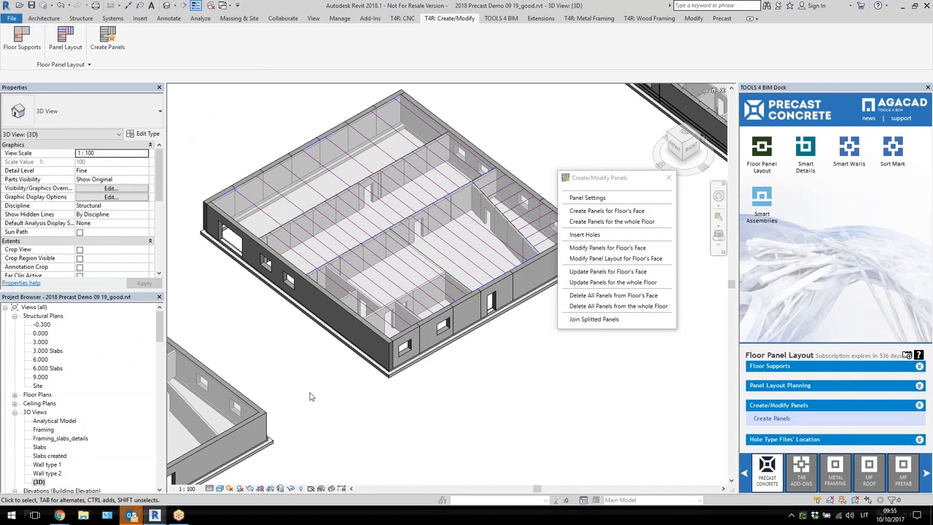
Create panels for the floor face between the slanted wall and the exterior wall, deleting the HD200 hole instances that cannot cut their host
scroll(310, 396, up, 2)
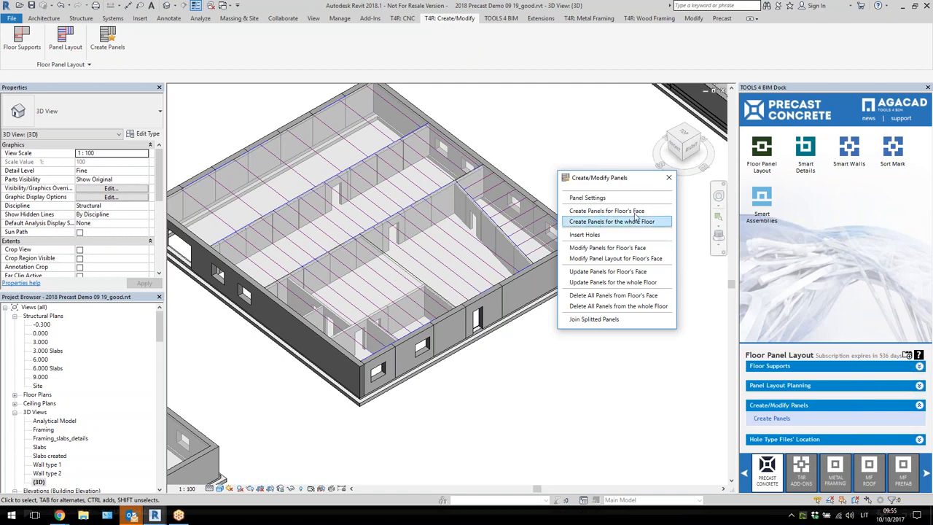
click(594, 212)
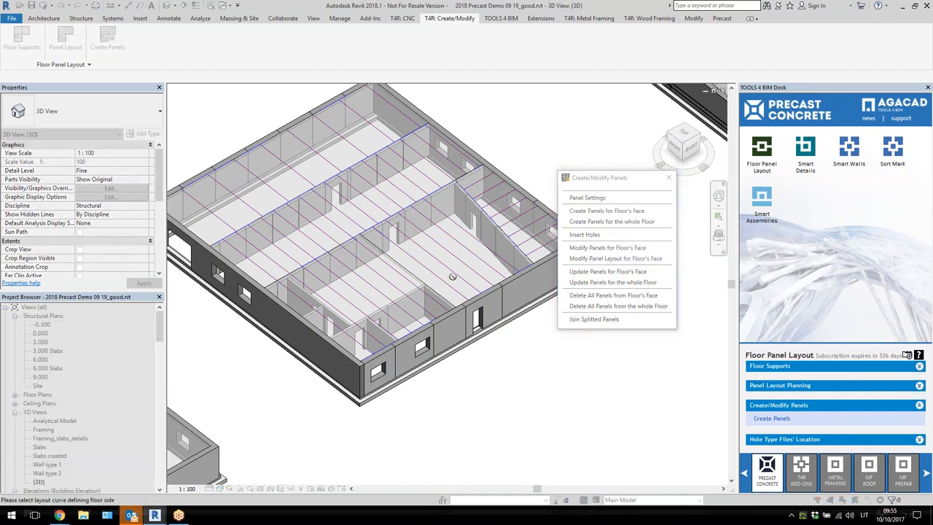
scroll(351, 306, down, 1)
scroll(351, 306, up, 1)
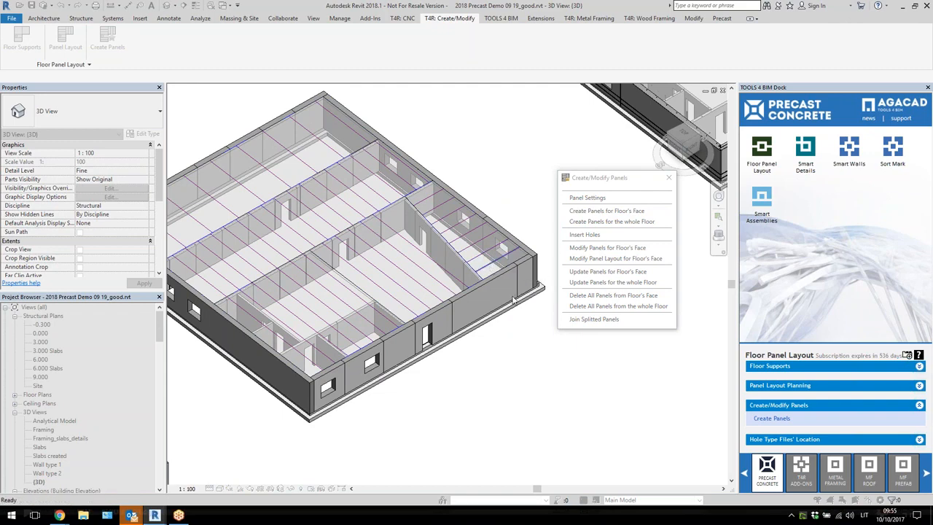
click(577, 212)
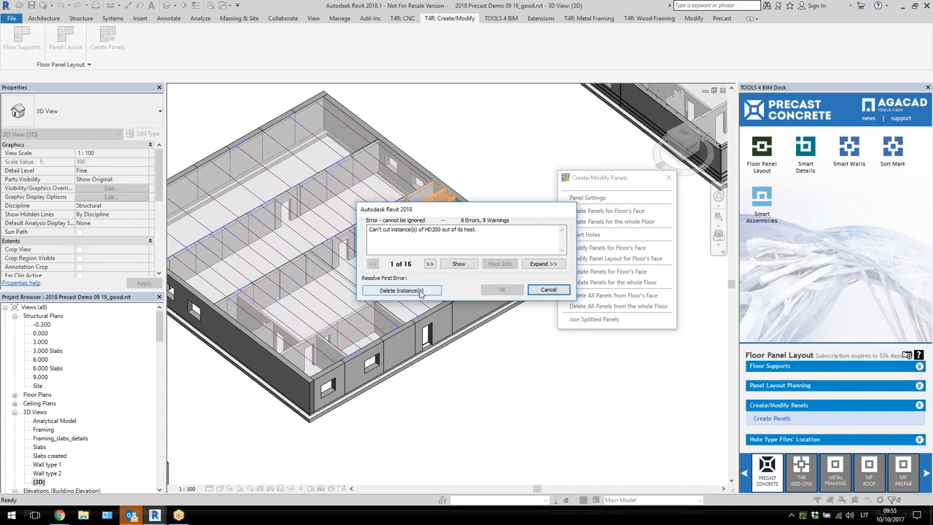
click(401, 291)
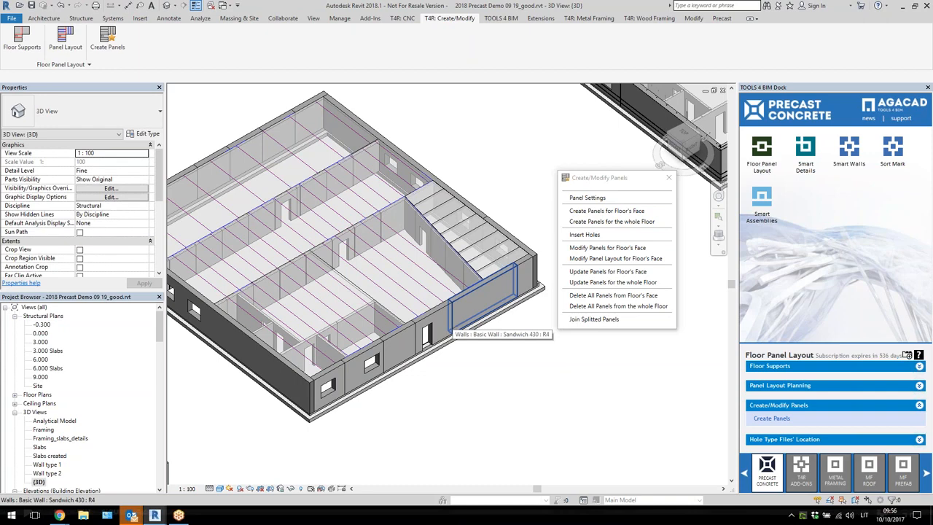
scroll(496, 313, down, 2)
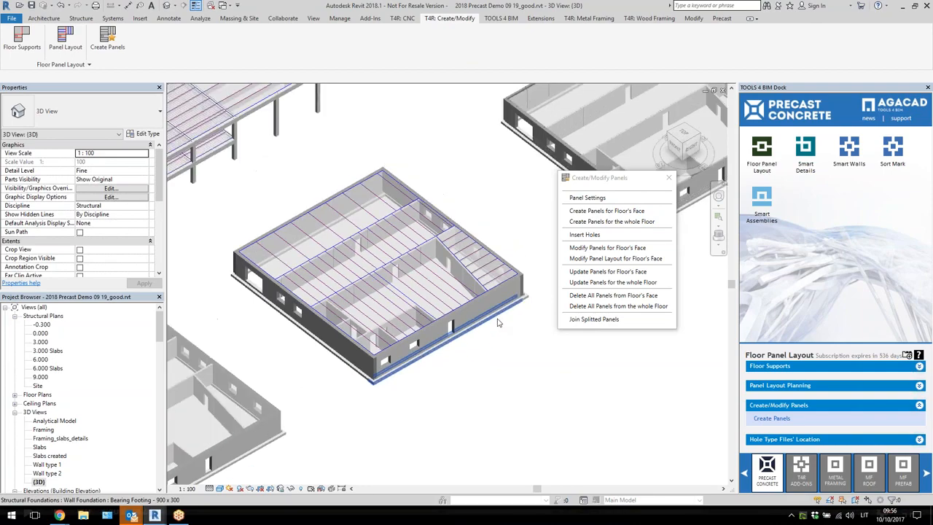
scroll(436, 250, up, 4)
scroll(435, 250, up, 3)
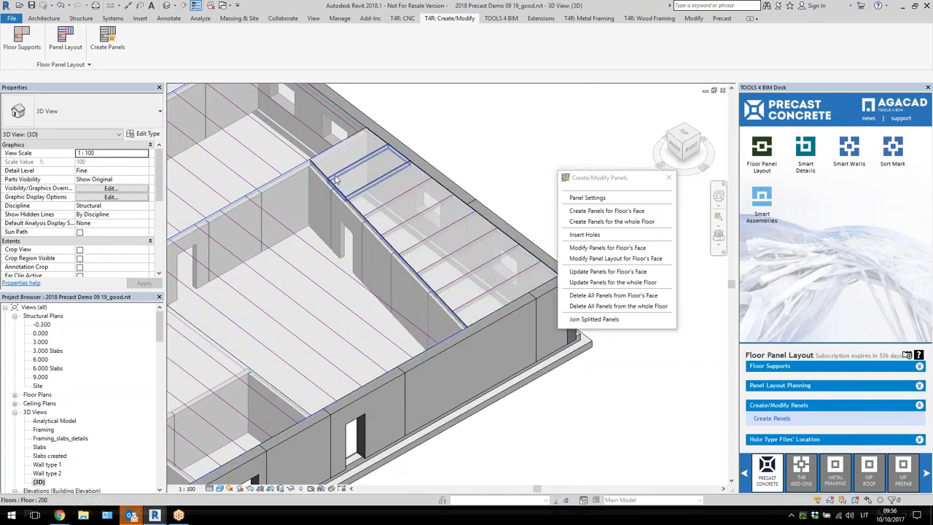
scroll(470, 325, down, 2)
scroll(470, 325, up, 2)
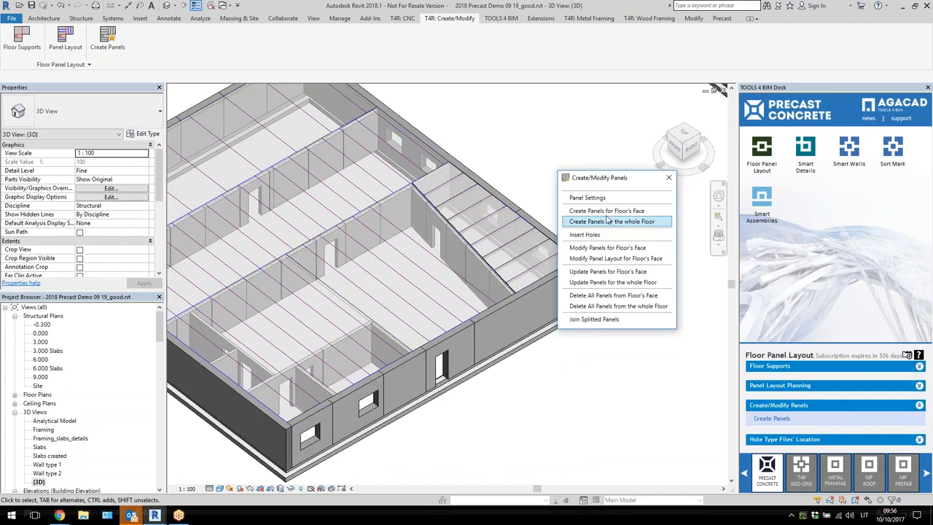
Create panels with HD200 holes for the large floor face next to the slanted wall
click(609, 220)
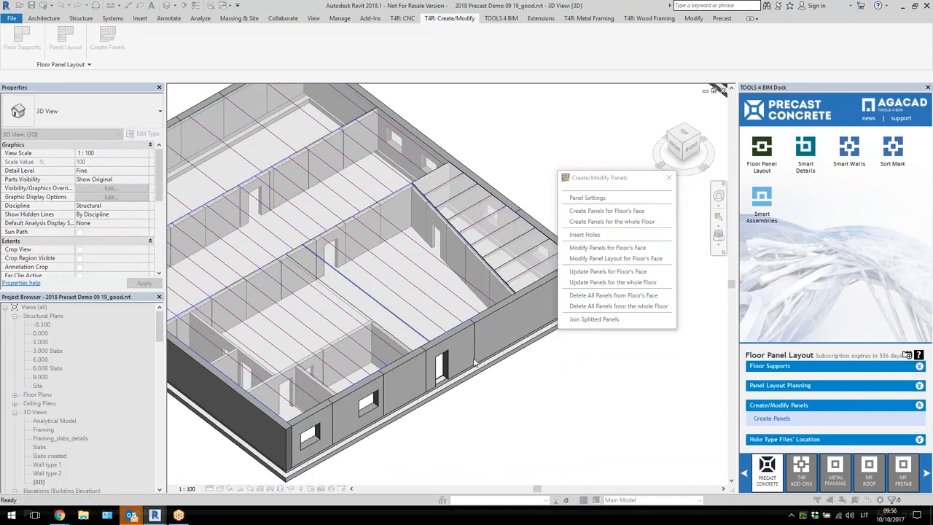
click(384, 310)
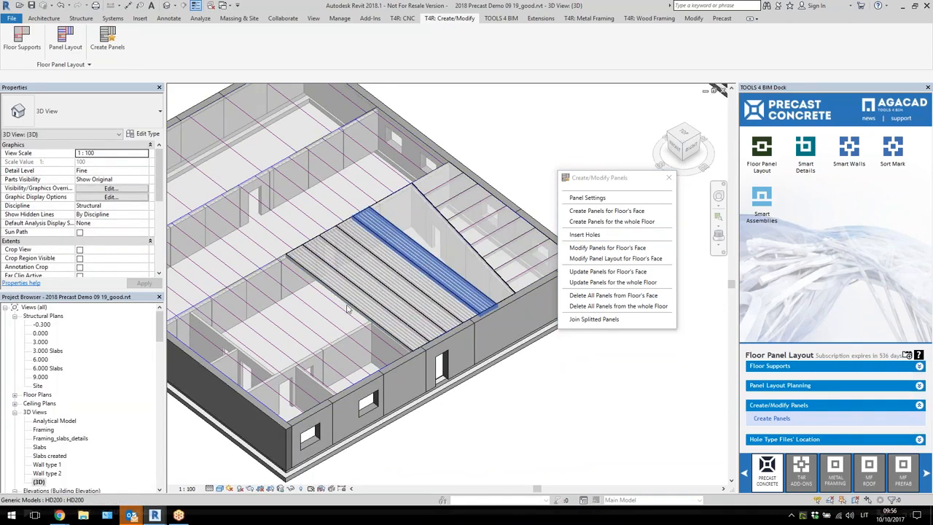
scroll(433, 302, up, 1)
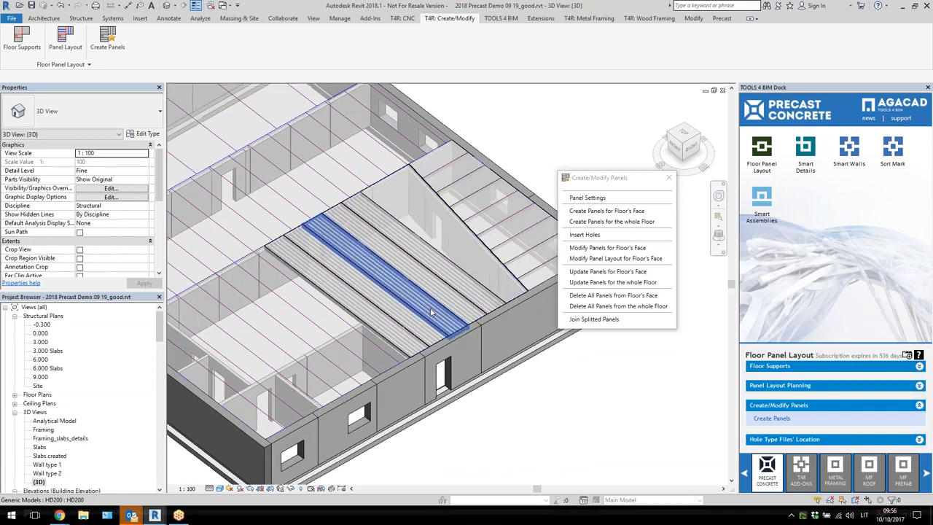
scroll(384, 332, up, 1)
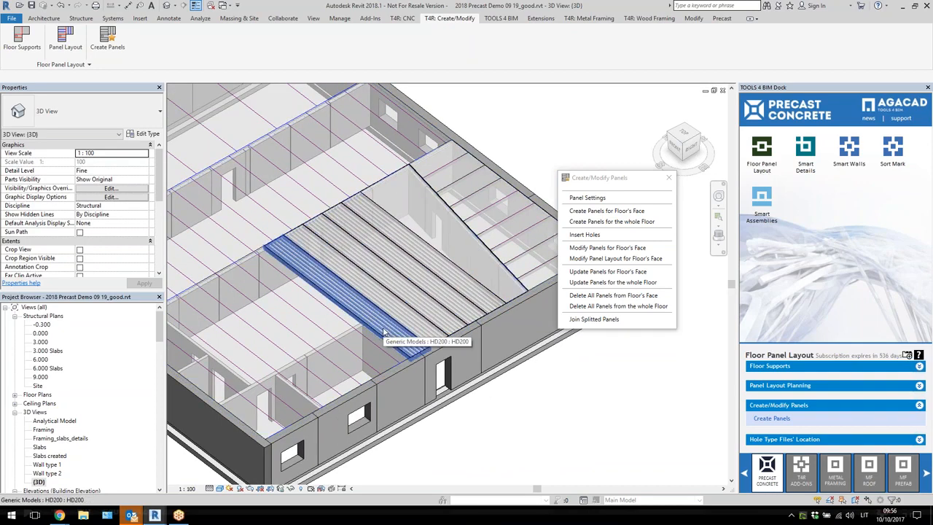
Inspect the HD200 hole model of the outermost new panel, then check the width and length parameters of its host floor
click(384, 333)
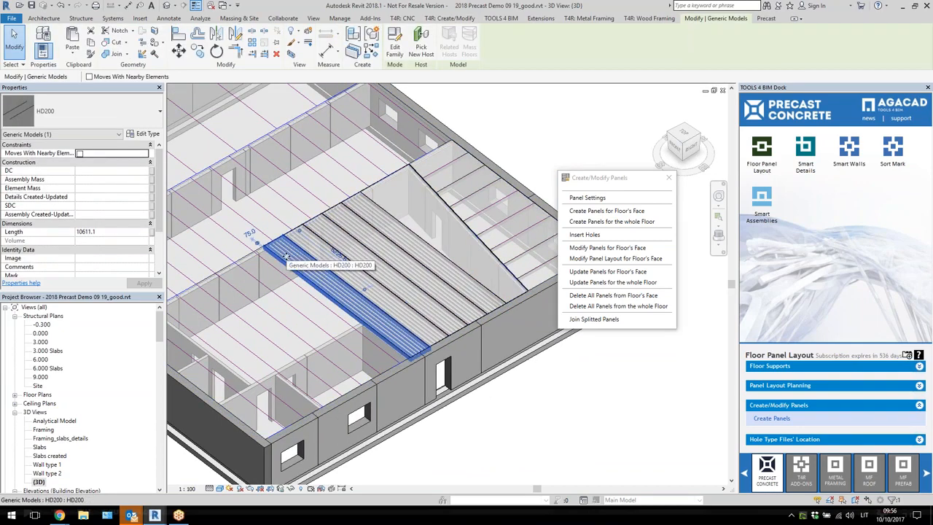
scroll(442, 359, up, 2)
key(Escape)
scroll(413, 327, up, 2)
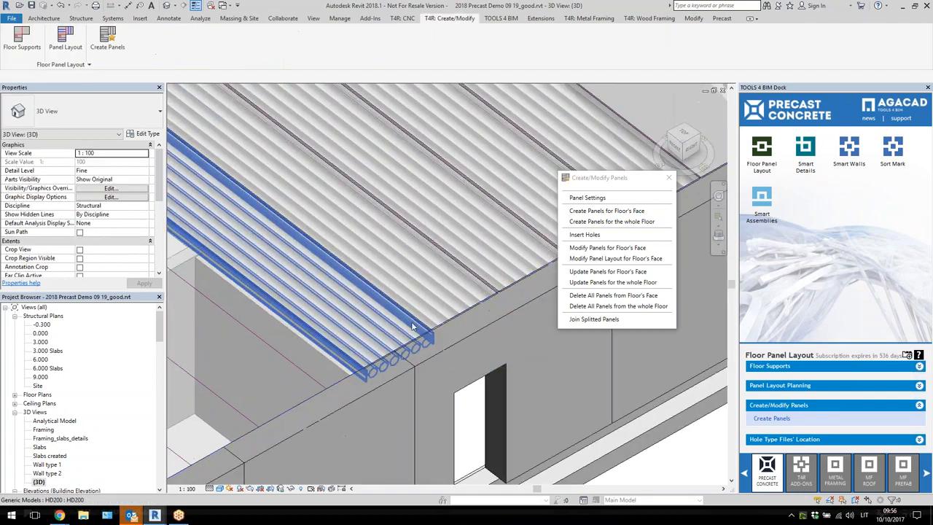
key(Tab)
click(412, 327)
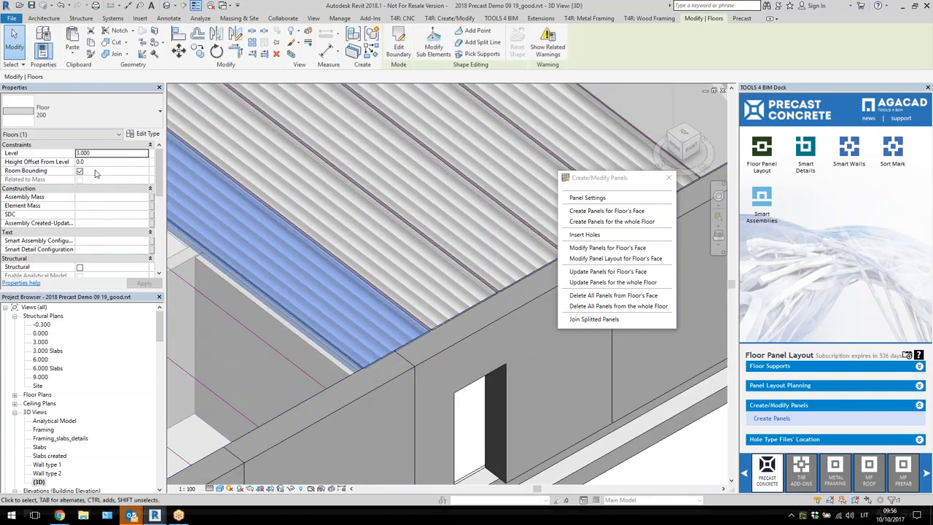
scroll(107, 200, down, 3)
scroll(107, 208, down, 5)
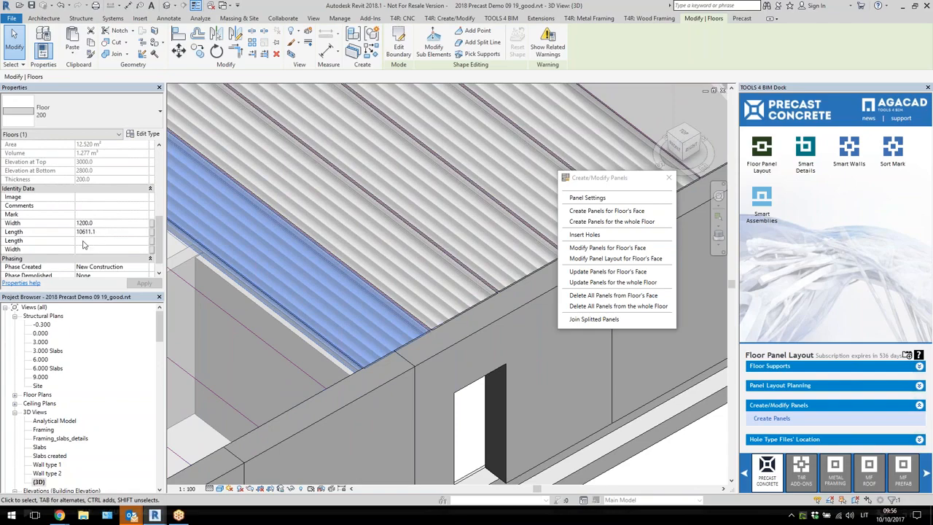
Examine the panel's HD200 hole family in the family editor and return to the project without saving it
click(384, 352)
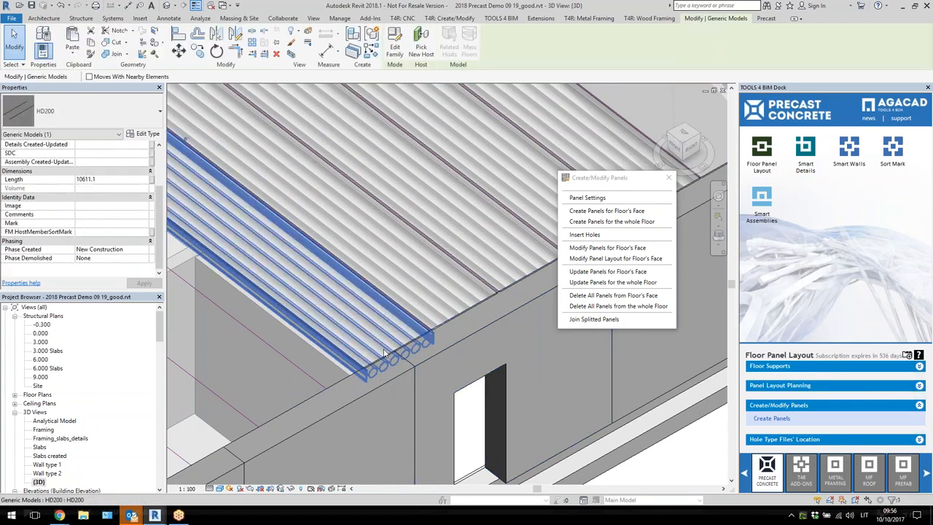
scroll(379, 359, up, 1)
scroll(369, 373, up, 3)
scroll(398, 259, down, 4)
click(408, 124)
click(394, 45)
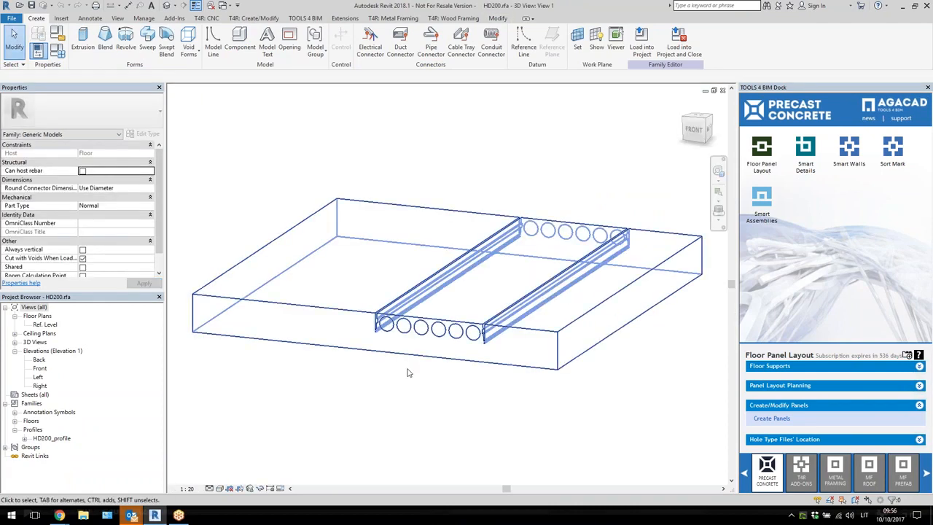
click(723, 90)
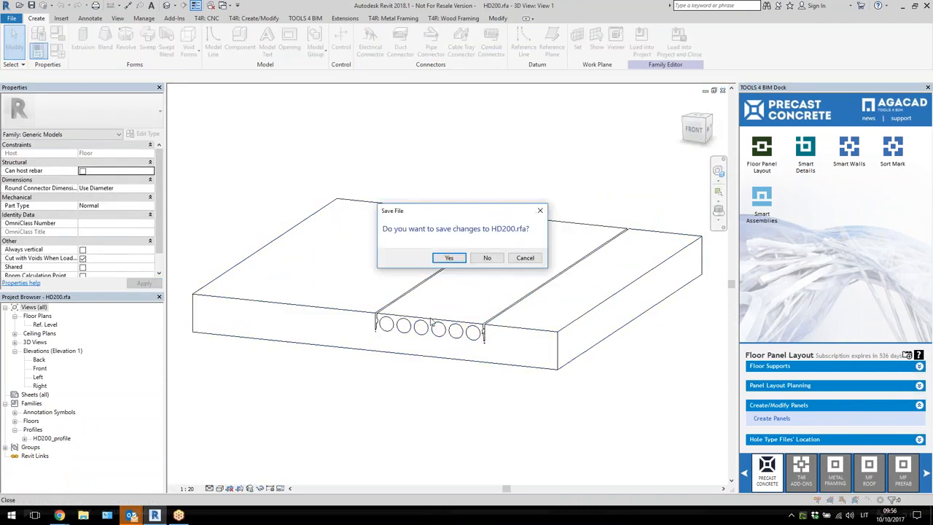
click(485, 261)
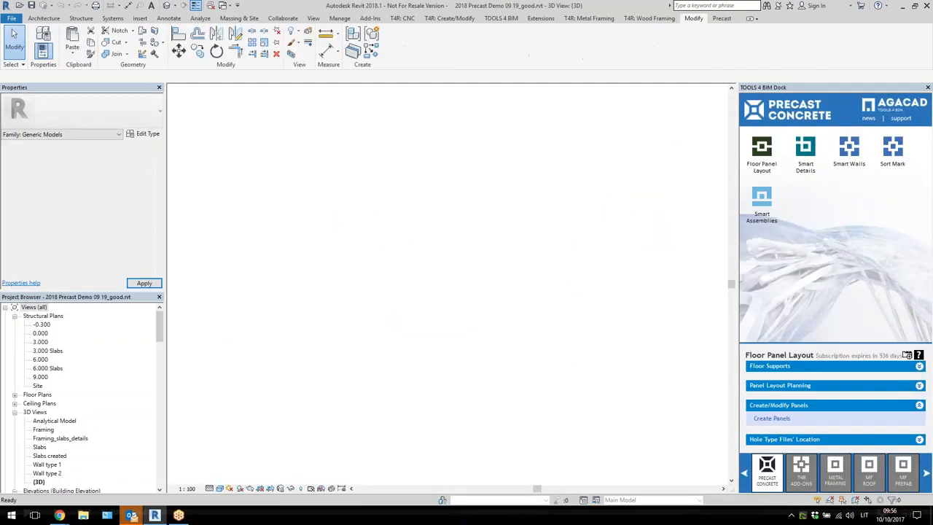
Check the properties of the triangular floor piece between the last panel and the slanted wall, and clear the selection
scroll(487, 339, down, 5)
scroll(457, 281, up, 1)
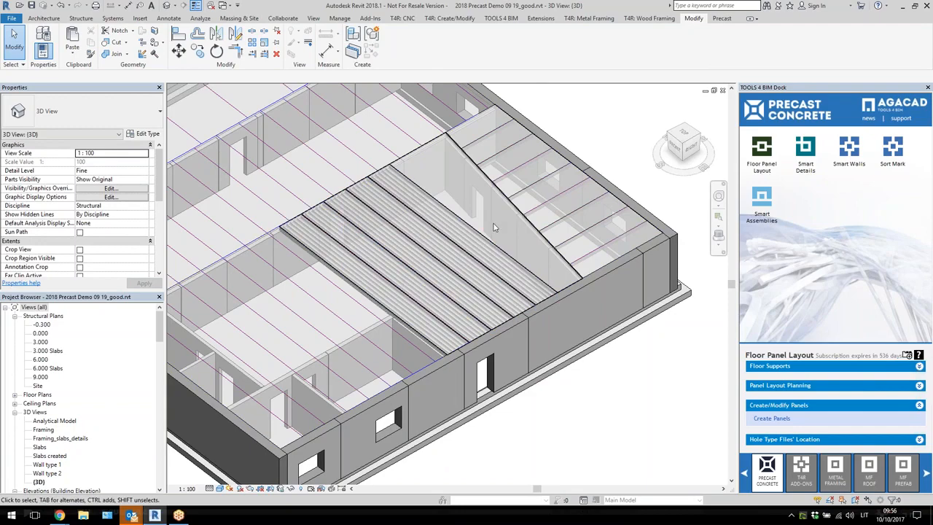
click(405, 161)
scroll(474, 164, up, 1)
scroll(440, 198, down, 2)
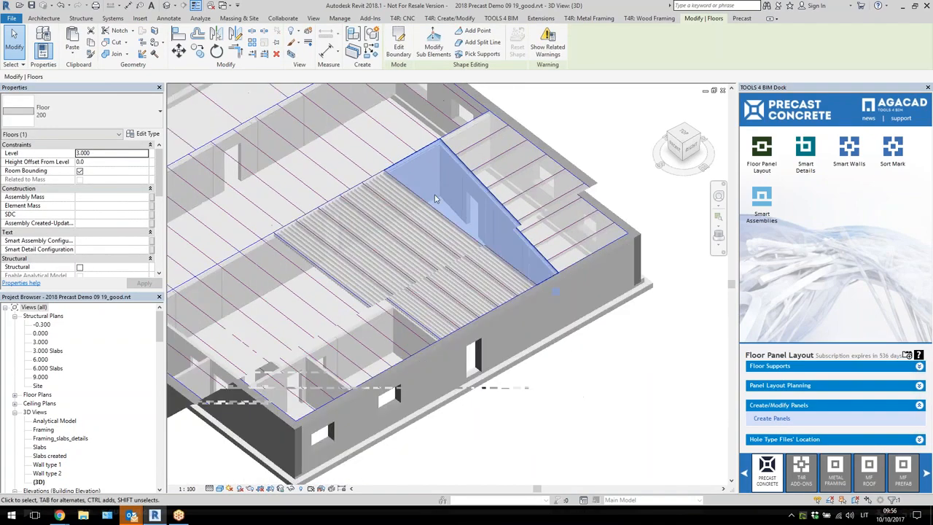
click(649, 310)
scroll(649, 299, down, 2)
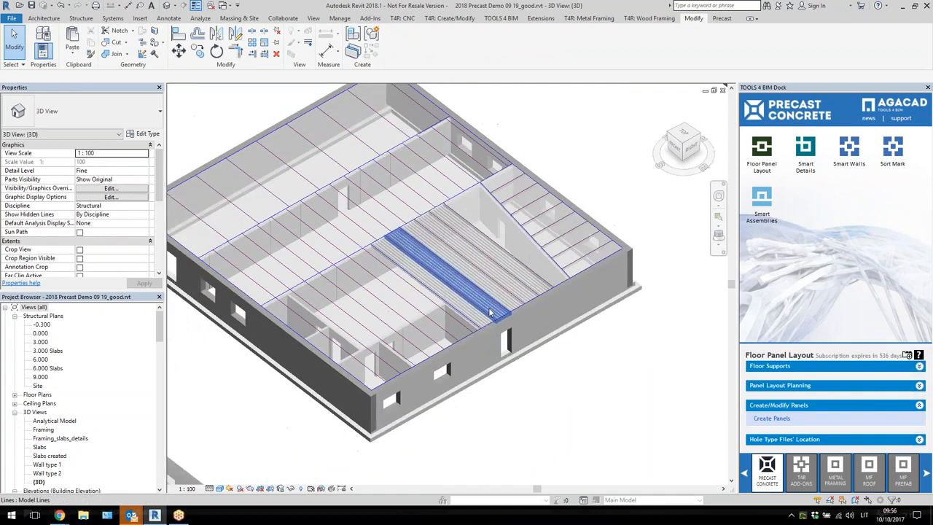
scroll(399, 345, up, 1)
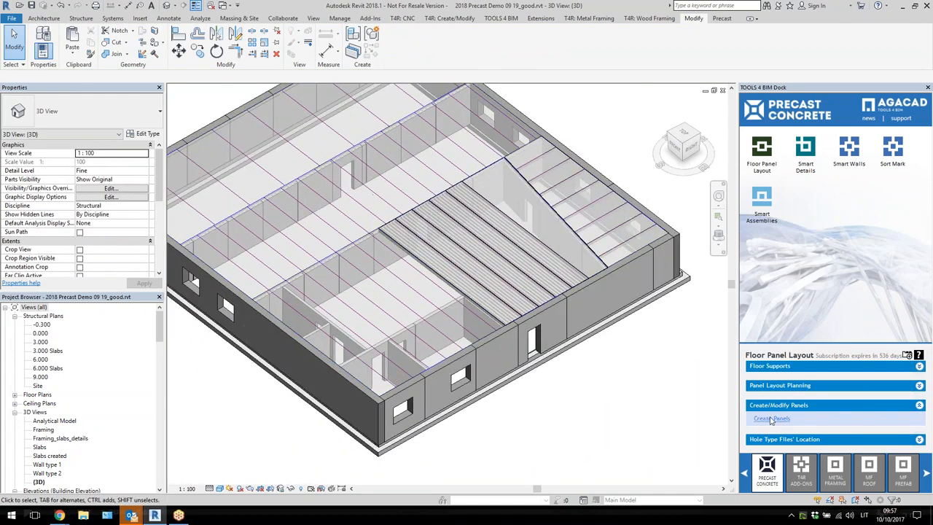
Set the precast floor type to HCS 265 with HD265 holes in the Panel Settings and save them
click(771, 419)
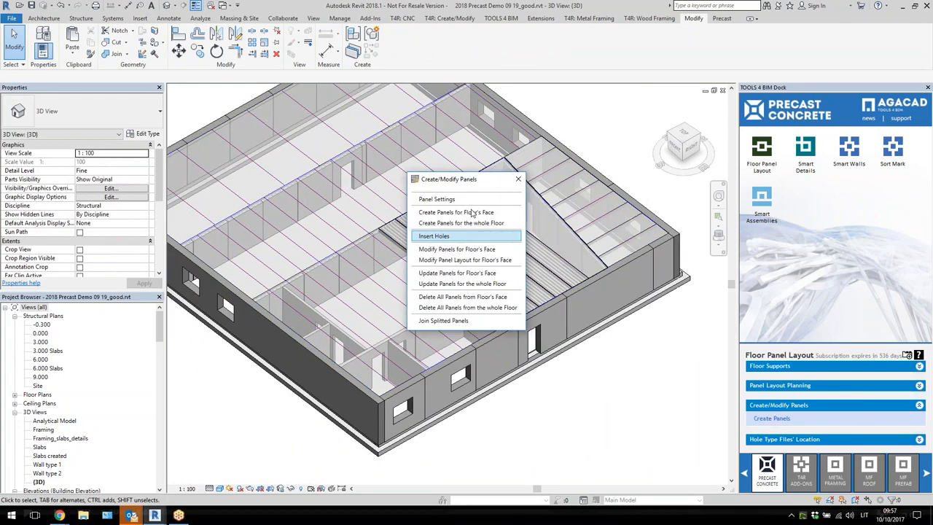
click(449, 200)
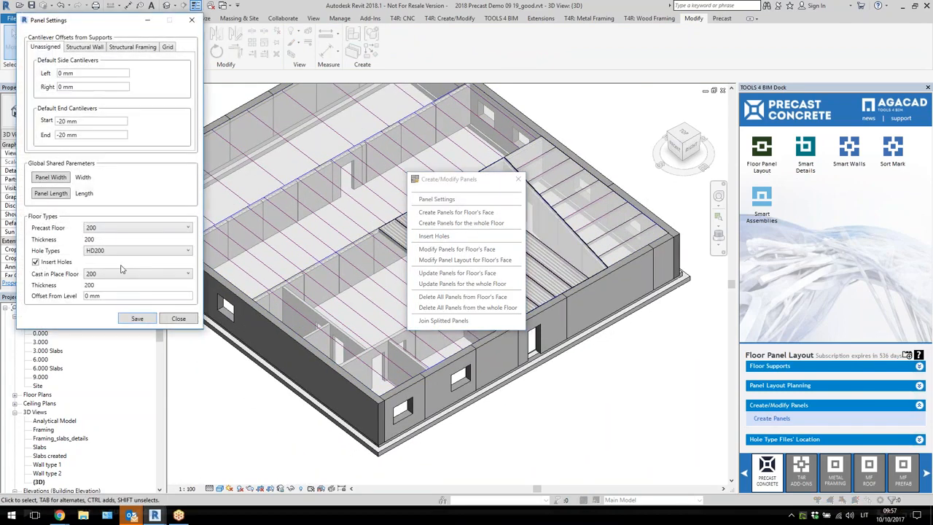
click(135, 228)
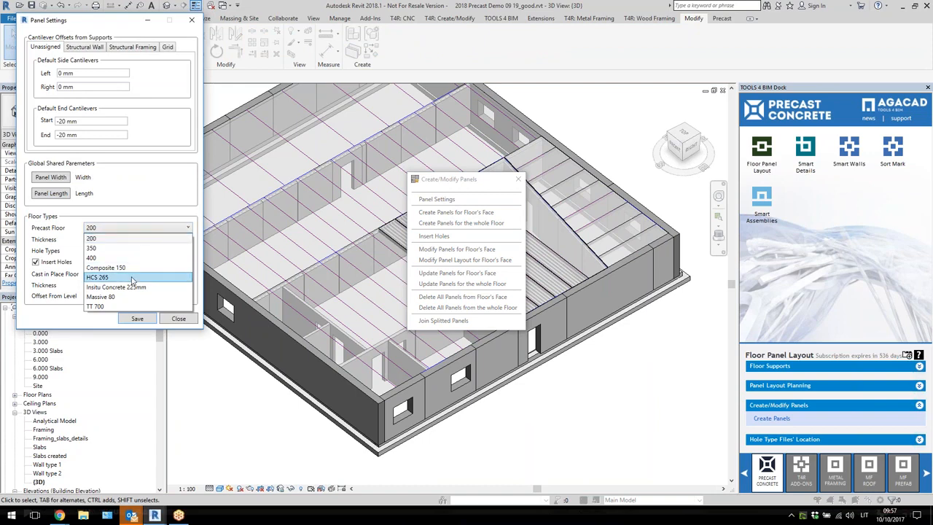
click(131, 279)
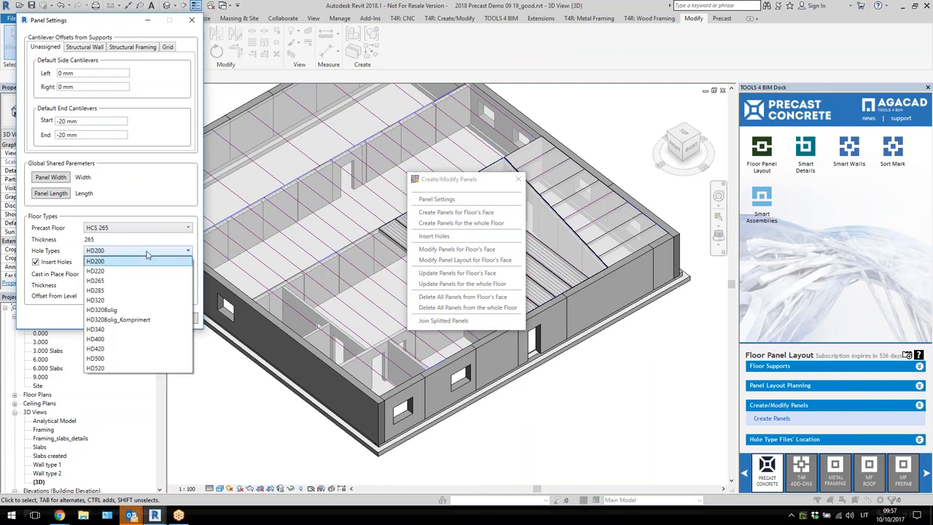
click(122, 281)
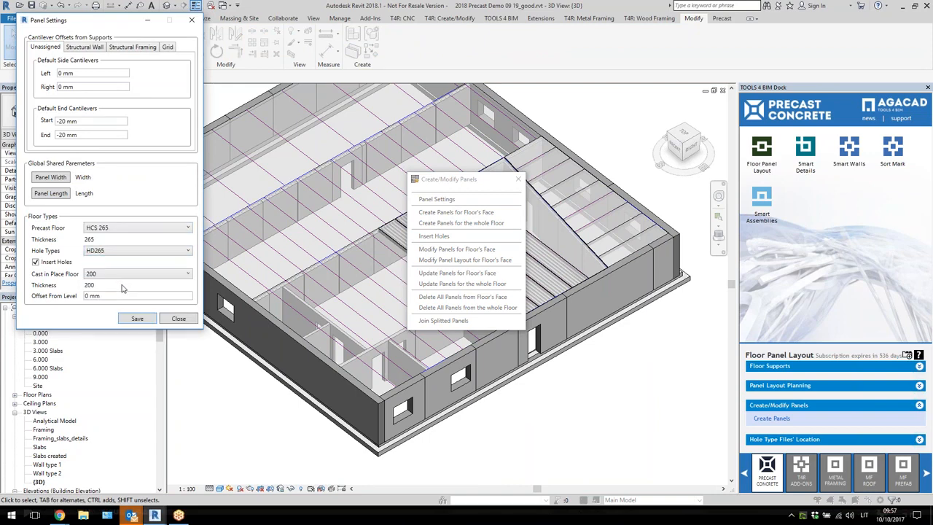
click(146, 319)
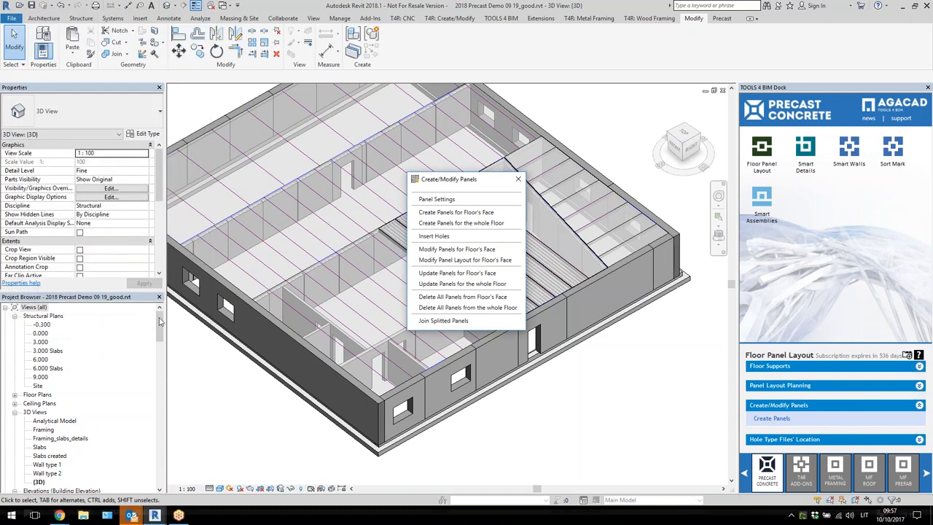
Create panels with the HCS 265 settings for the adjacent floor face at the building corner, and move the Create/Modify Panels dialog clear of it
click(460, 233)
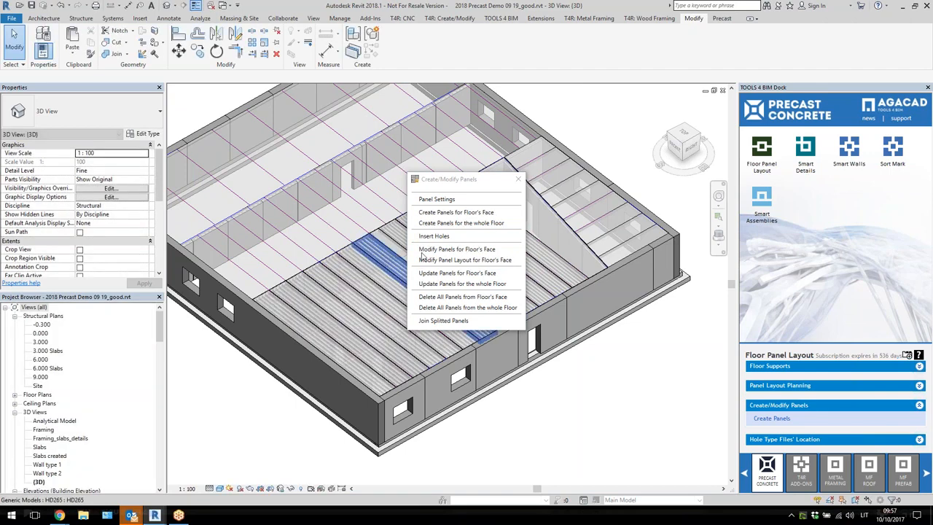
drag(452, 178, 576, 126)
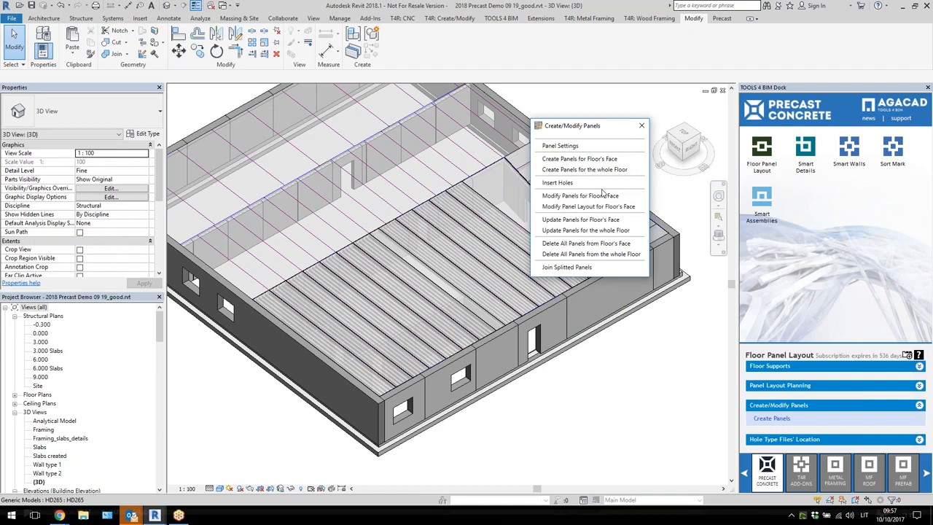
Insert HD265 holes into the narrow solid panel between the two sets of hollow-core panels
click(556, 183)
scroll(648, 348, up, 2)
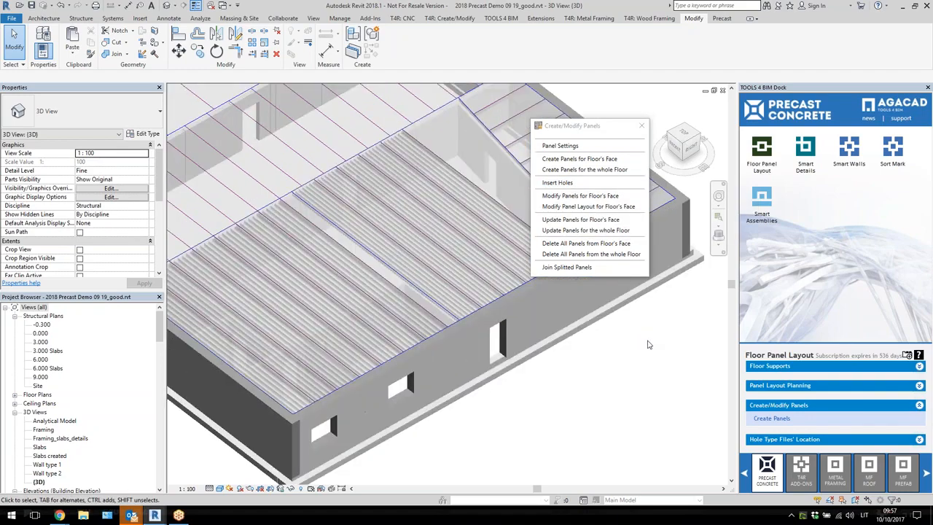
click(435, 306)
scroll(509, 312, up, 1)
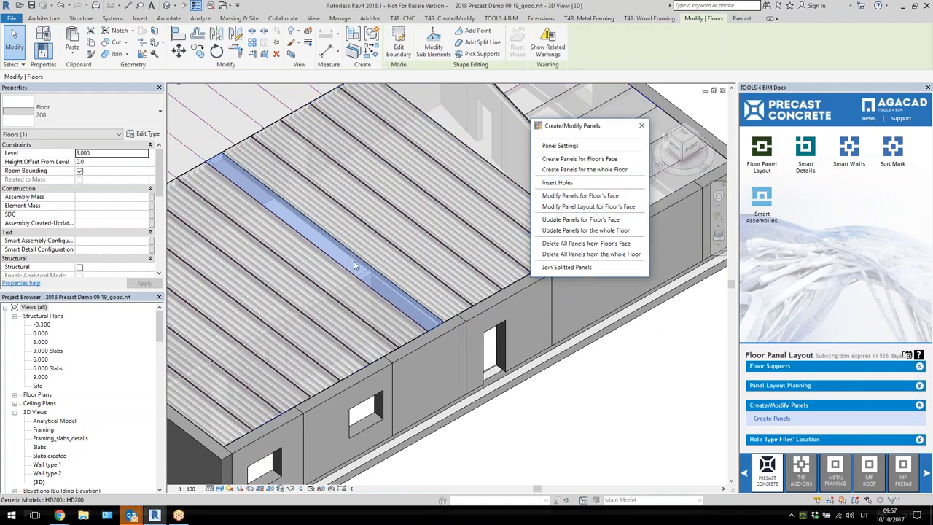
click(551, 183)
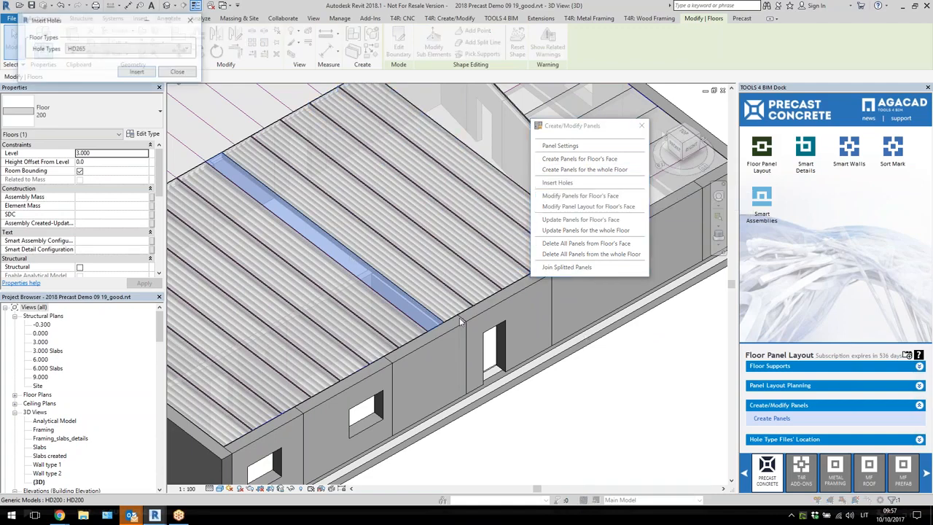
drag(104, 22, 374, 112)
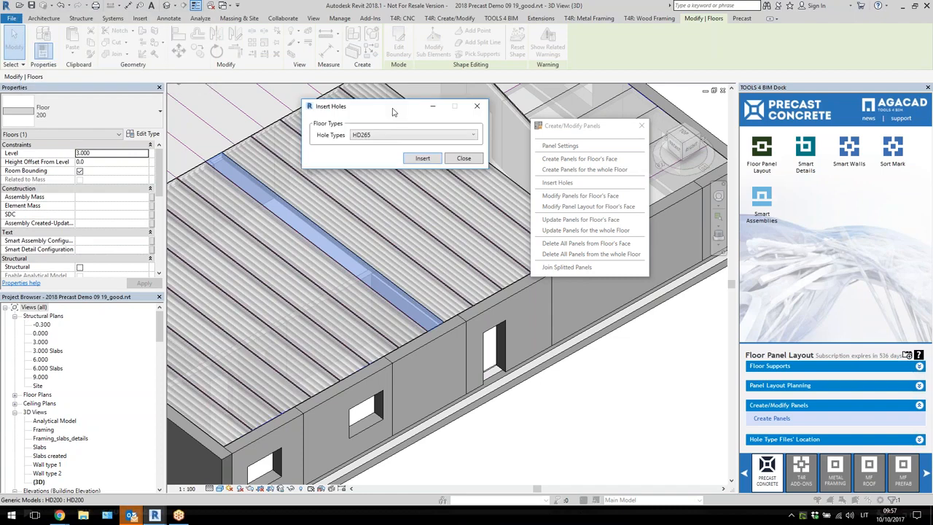
click(376, 144)
click(300, 157)
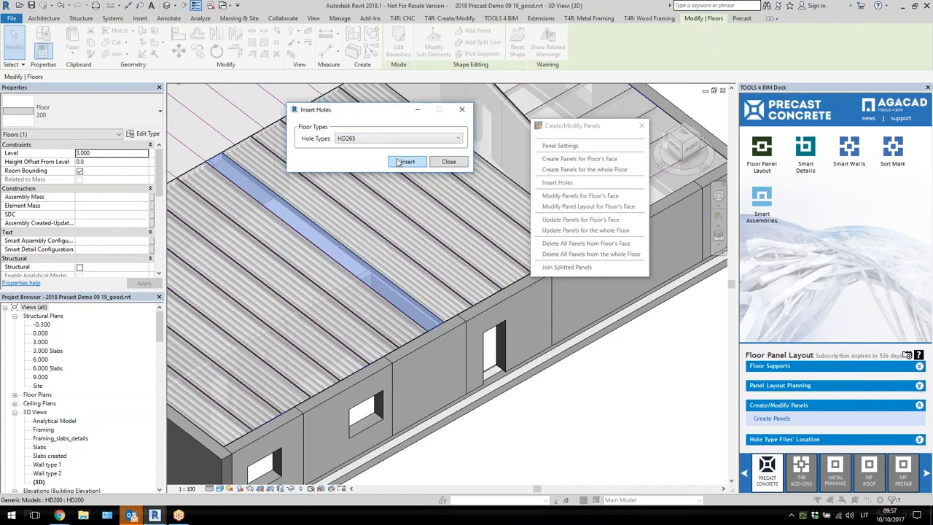
click(408, 161)
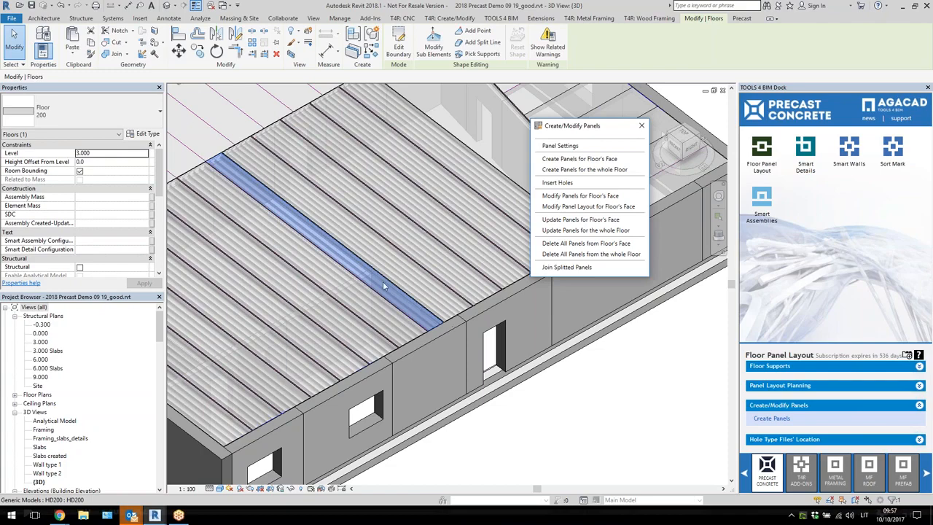
Inspect the inserted holes at the narrow panel's end by the exterior wall, and select its host floor
key(Escape)
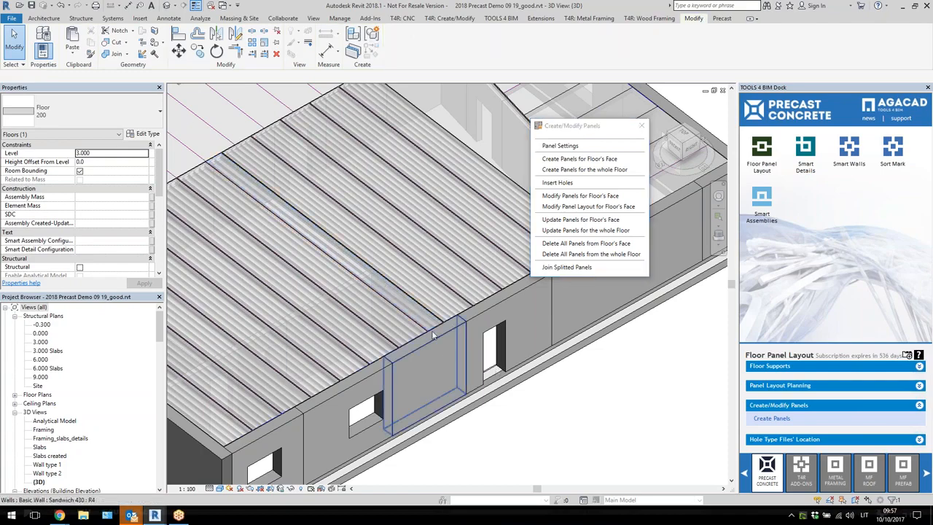
scroll(438, 326, up, 4)
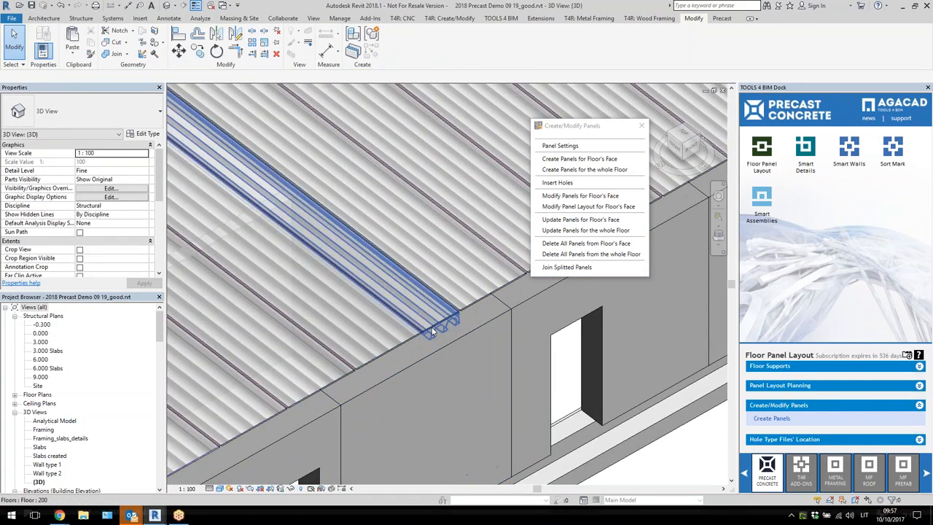
click(432, 332)
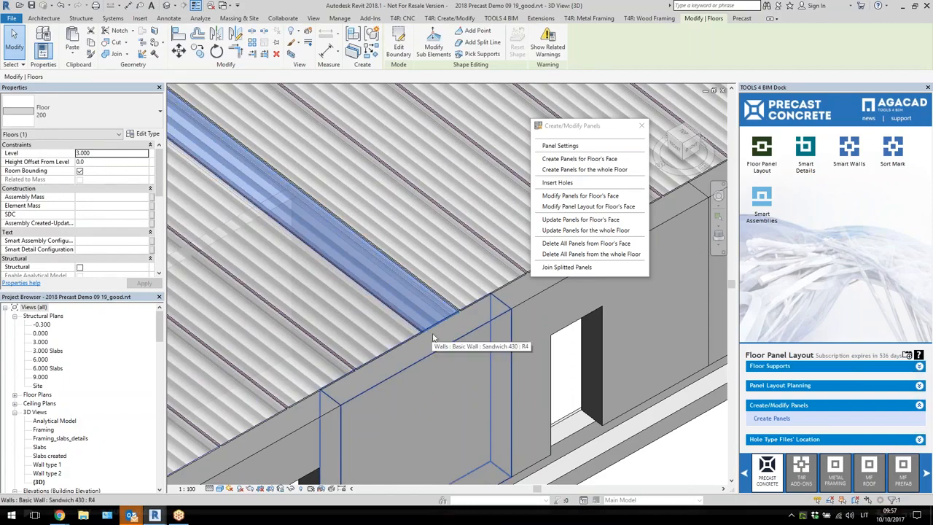
scroll(437, 343, down, 4)
scroll(412, 358, down, 3)
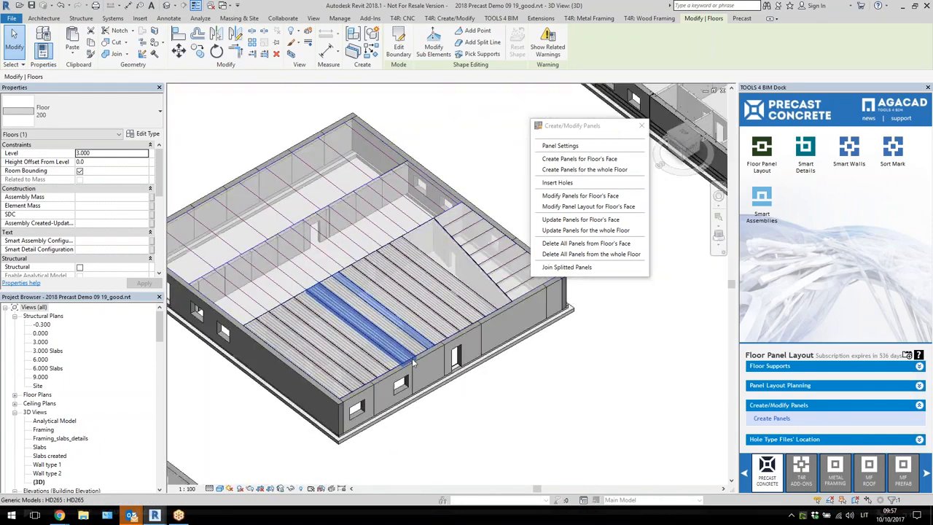
scroll(355, 371, up, 1)
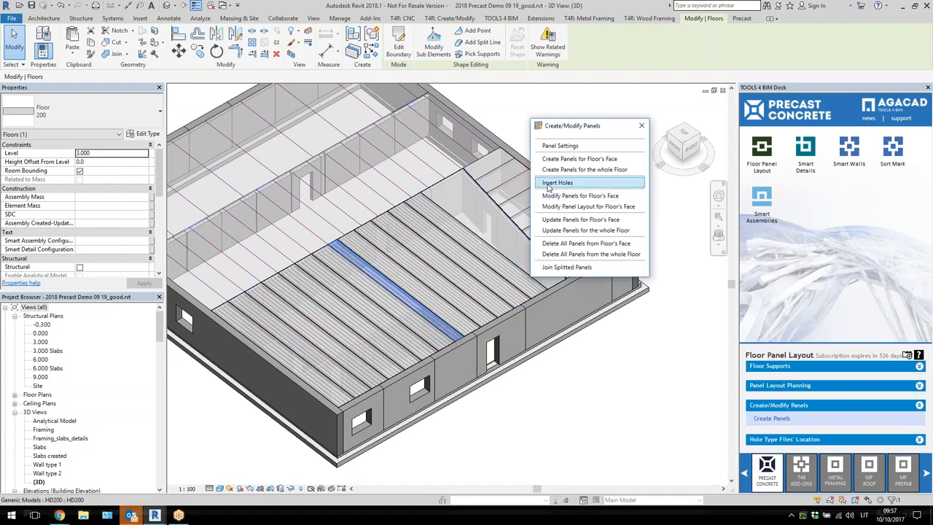
Save Massive 80 as both the precast and cast-in-place floor type, and create panels for the rear floor strip
click(549, 434)
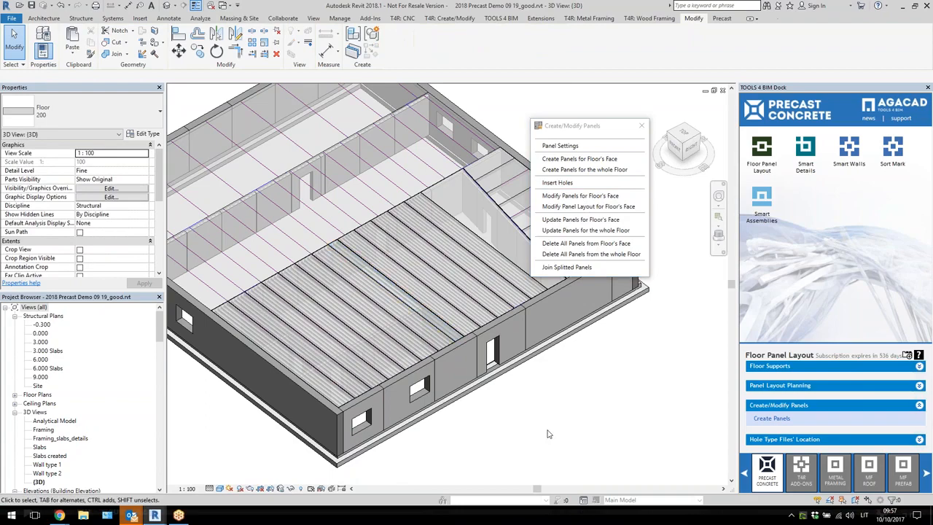
scroll(548, 434, down, 2)
scroll(547, 316, up, 2)
scroll(547, 317, down, 2)
scroll(328, 225, up, 2)
scroll(328, 226, down, 3)
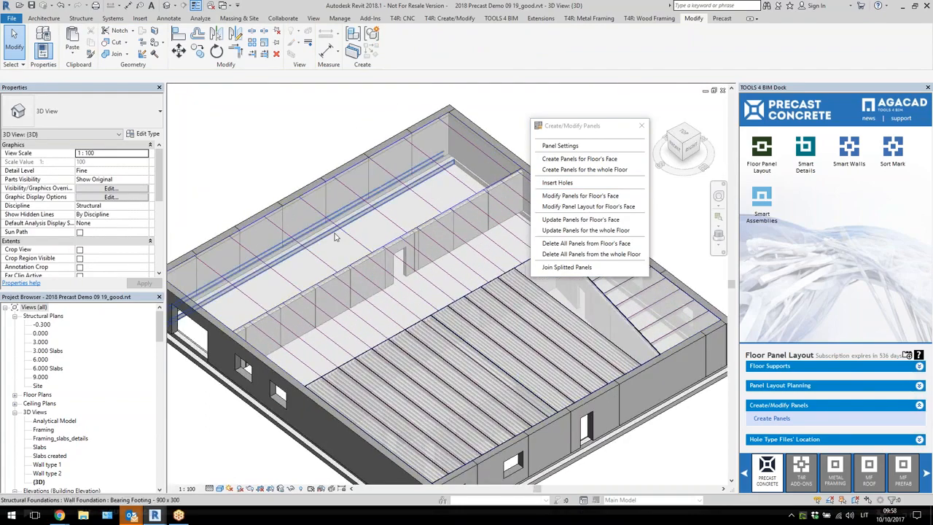
click(559, 146)
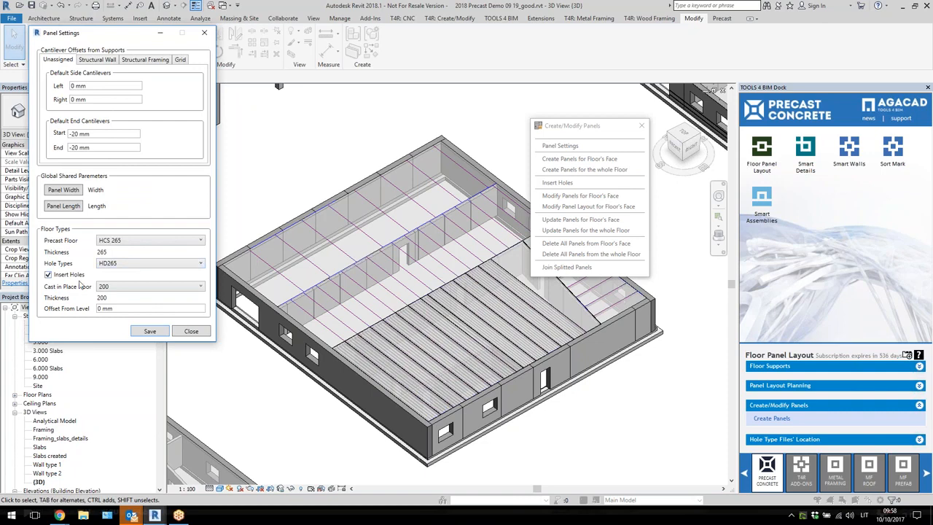
click(121, 242)
click(117, 309)
click(126, 287)
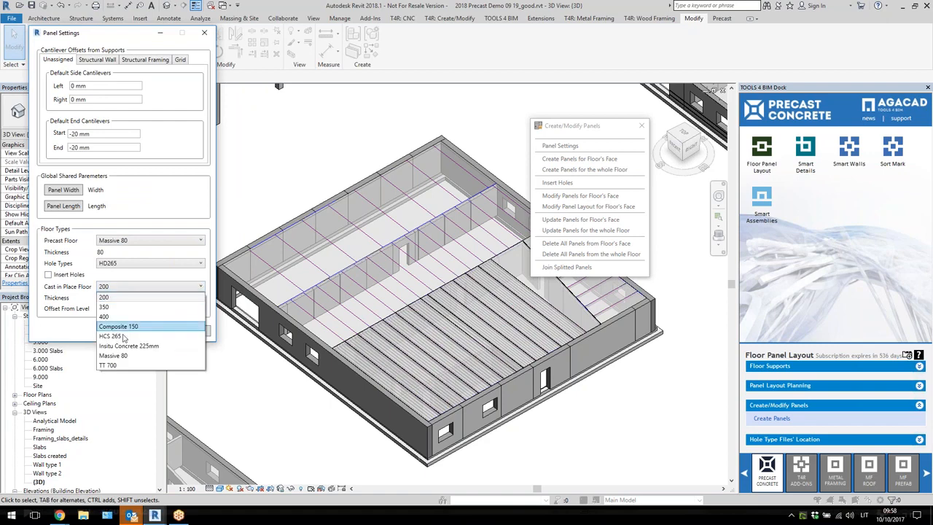
click(132, 360)
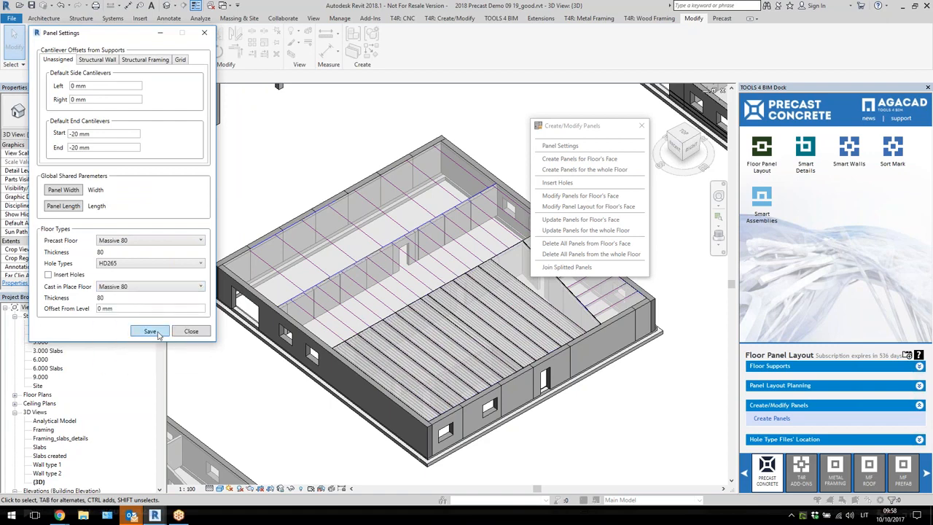
click(159, 335)
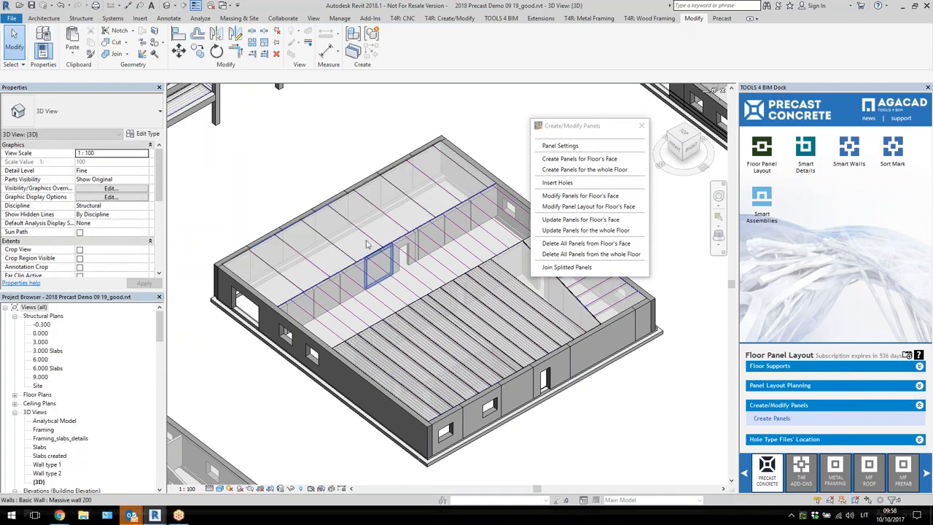
Inspect individual Massive 80 panels in the rear floor strip, and close the Create/Modify Panels dialog
click(394, 223)
scroll(419, 222, up, 3)
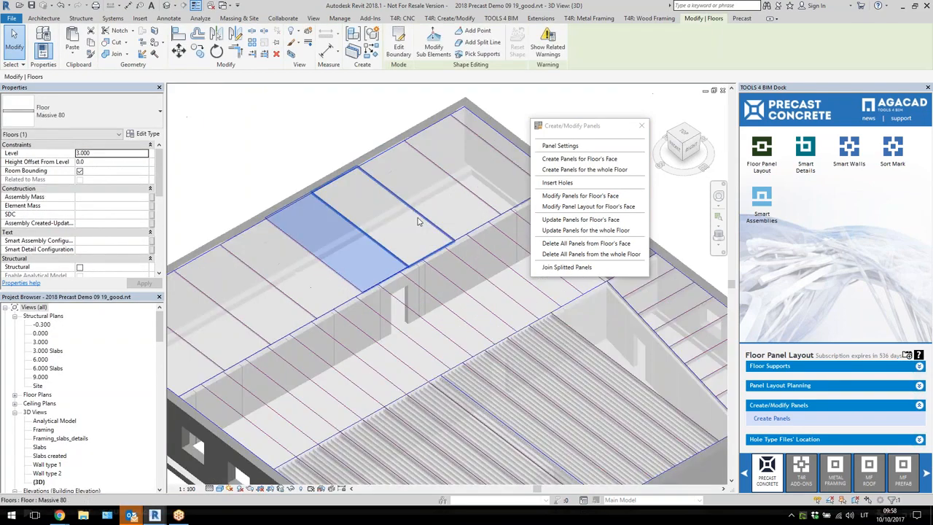
scroll(417, 220, up, 1)
click(422, 221)
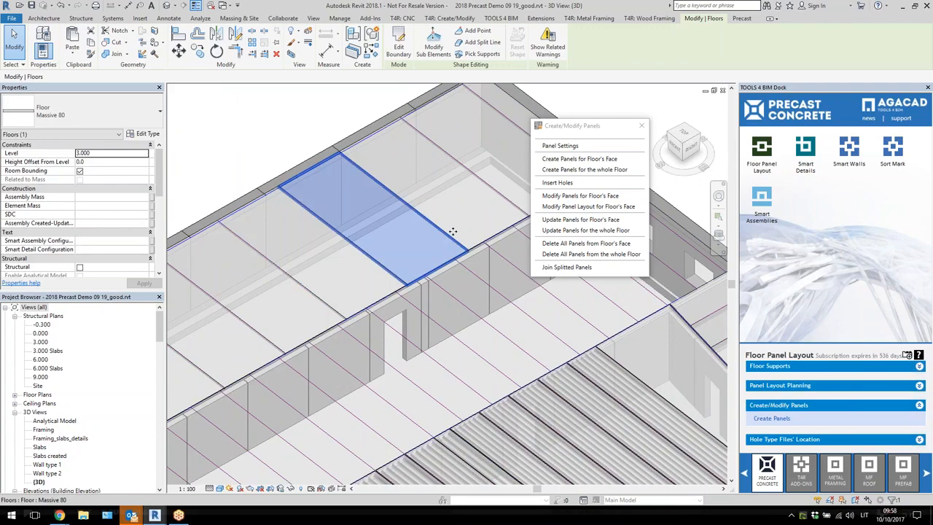
scroll(453, 231, down, 5)
key(Escape)
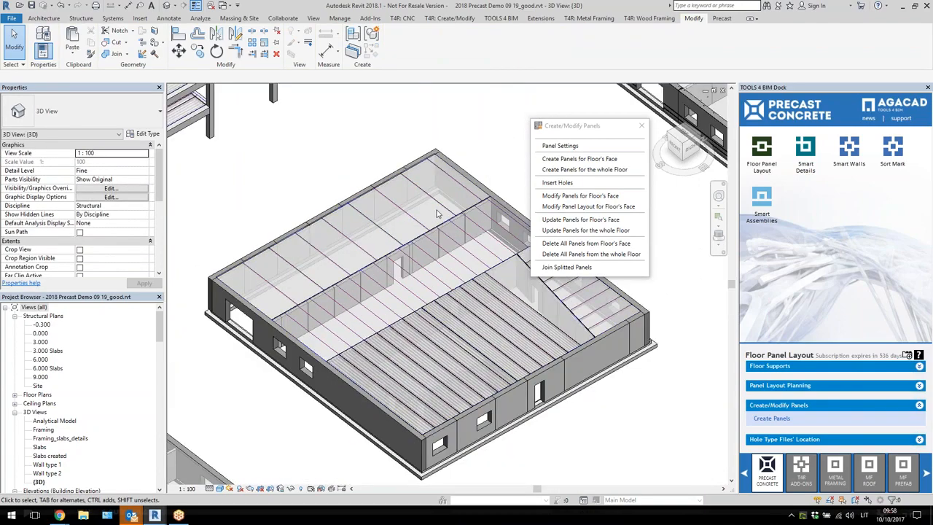
scroll(437, 213, down, 2)
scroll(511, 200, up, 2)
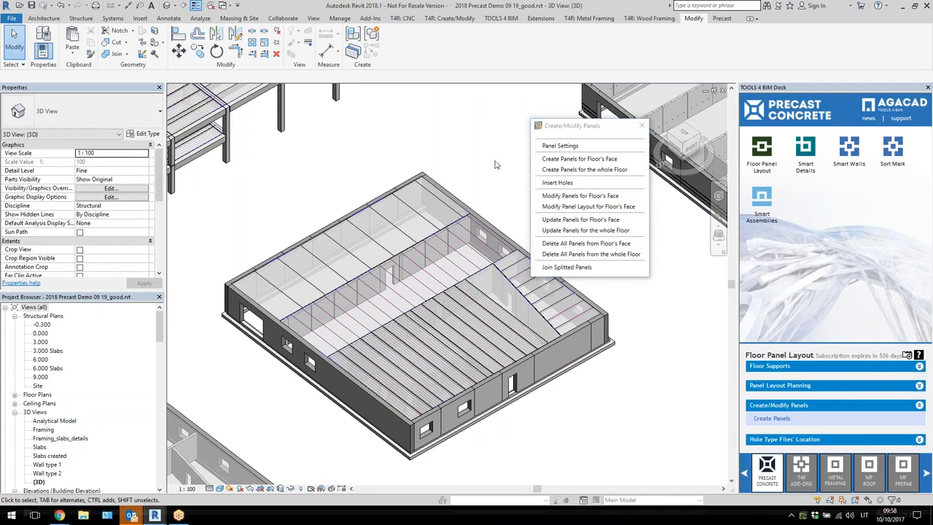
click(640, 127)
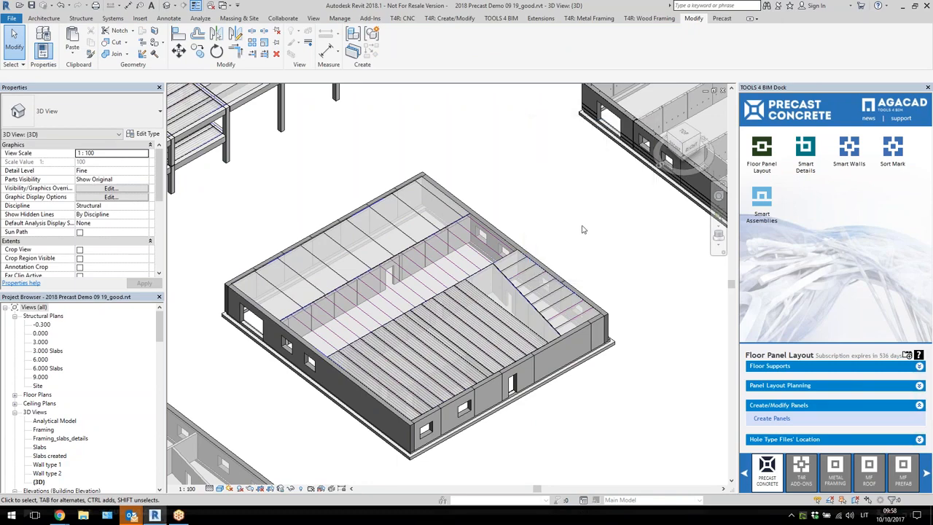
Examine the finished panel layout, including the HD200 holes of a hollow-core panel and one Massive 80 panel in the rear strip
scroll(583, 230, down, 4)
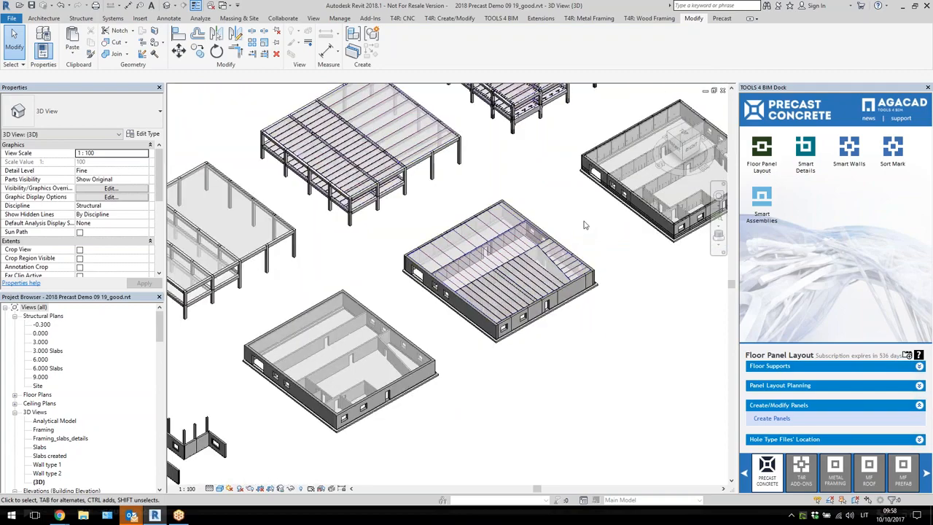
scroll(525, 215, up, 3)
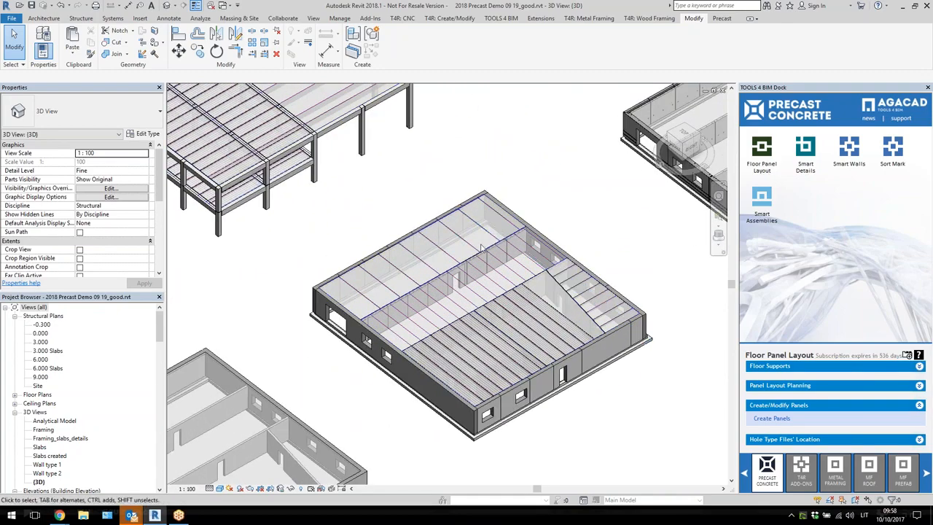
click(474, 252)
shift+middle_drag(474, 252, 551, 389)
click(550, 390)
scroll(539, 378, up, 4)
click(512, 348)
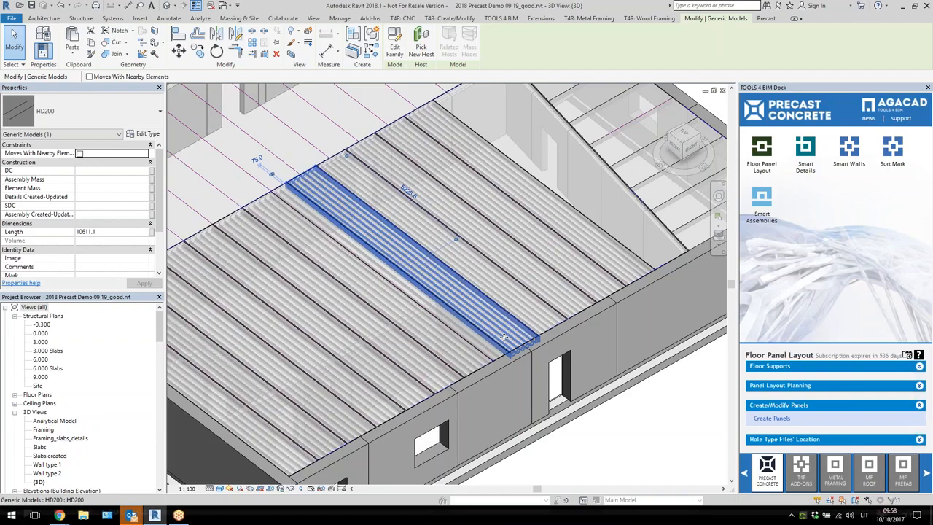
scroll(504, 338, down, 6)
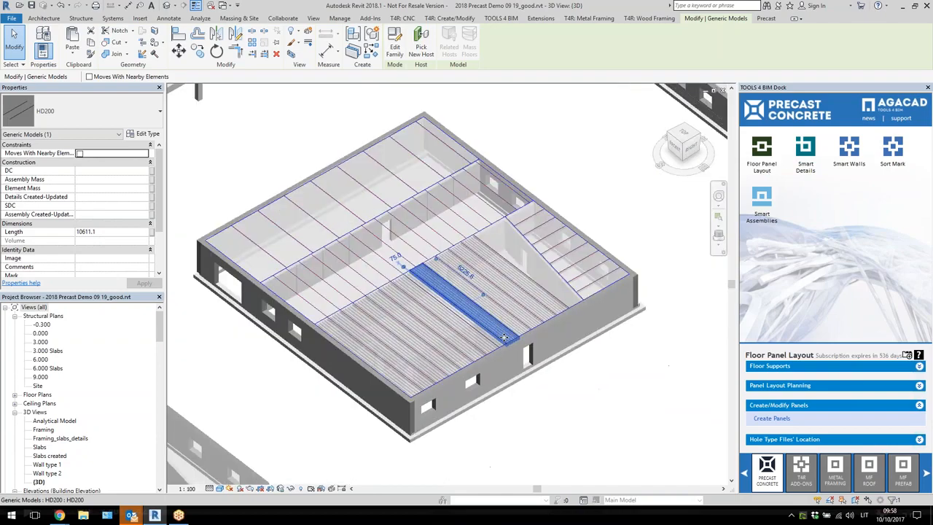
click(385, 206)
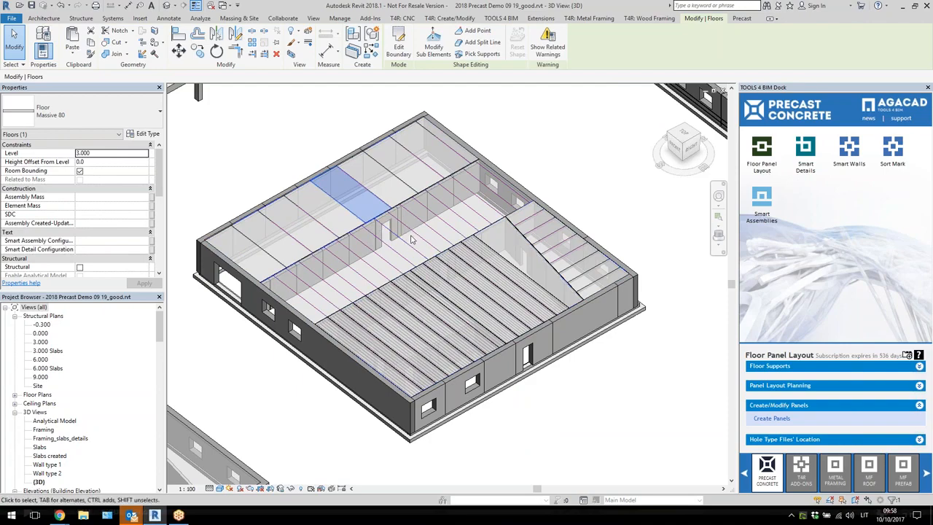
scroll(420, 251, down, 5)
key(Escape)
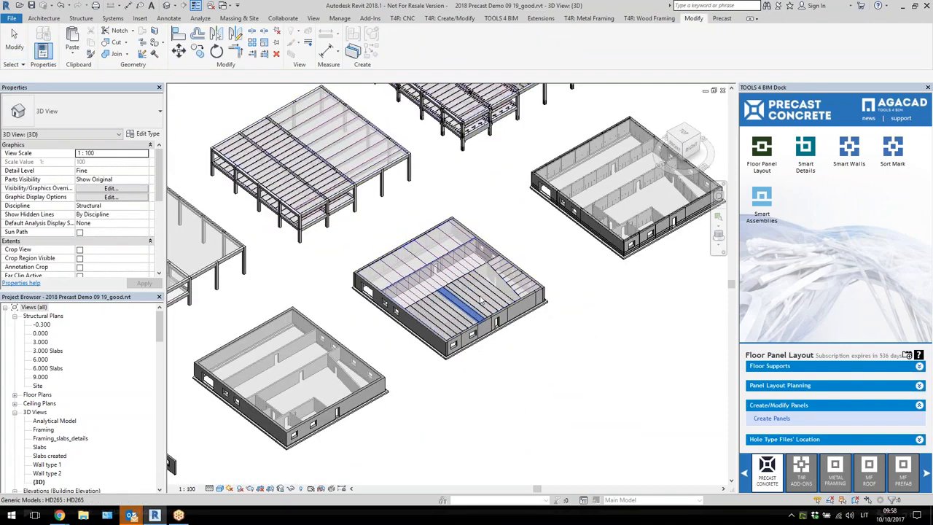
scroll(513, 323, up, 3)
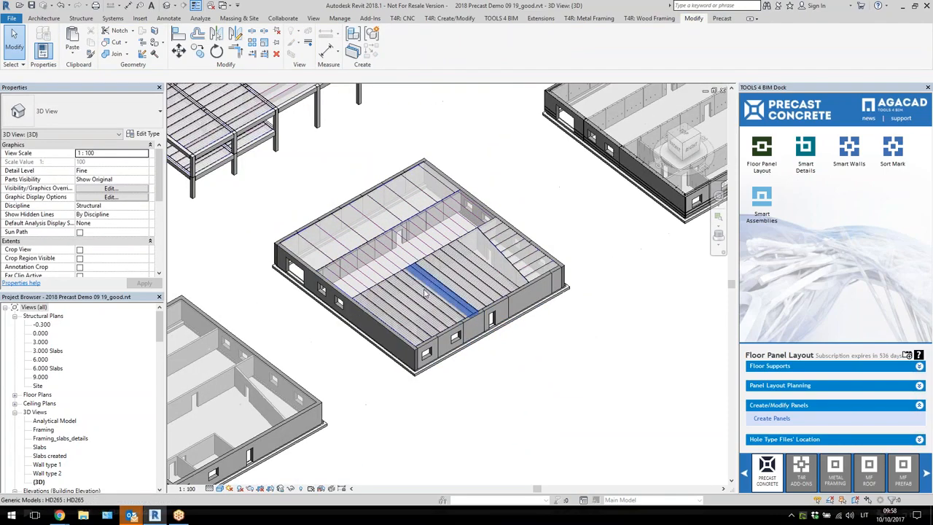
scroll(419, 286, up, 2)
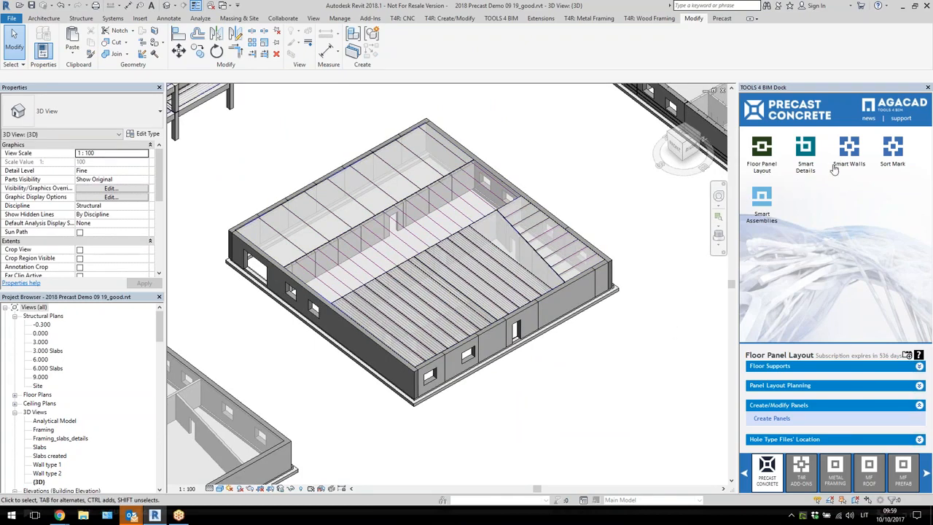
Bring up the Smart Details tools and open the Slabs 3D view of the building
click(806, 154)
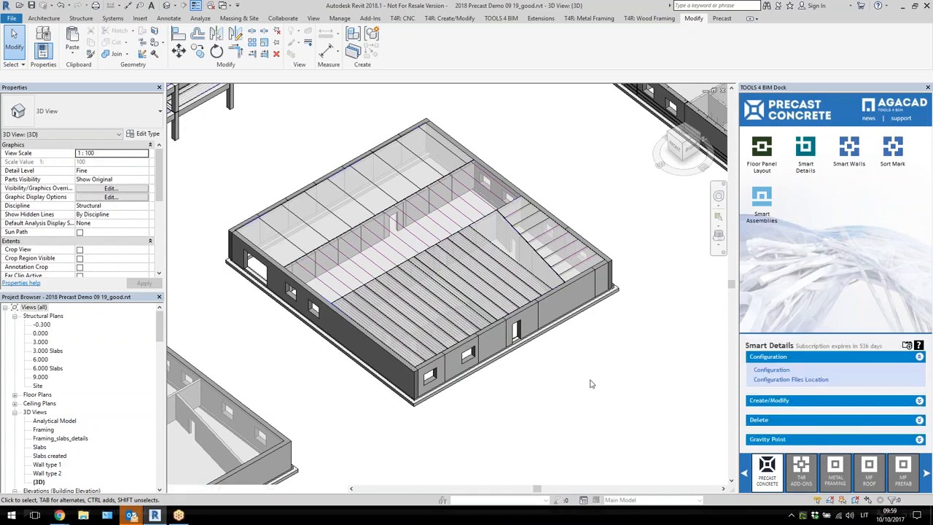
scroll(499, 345, down, 5)
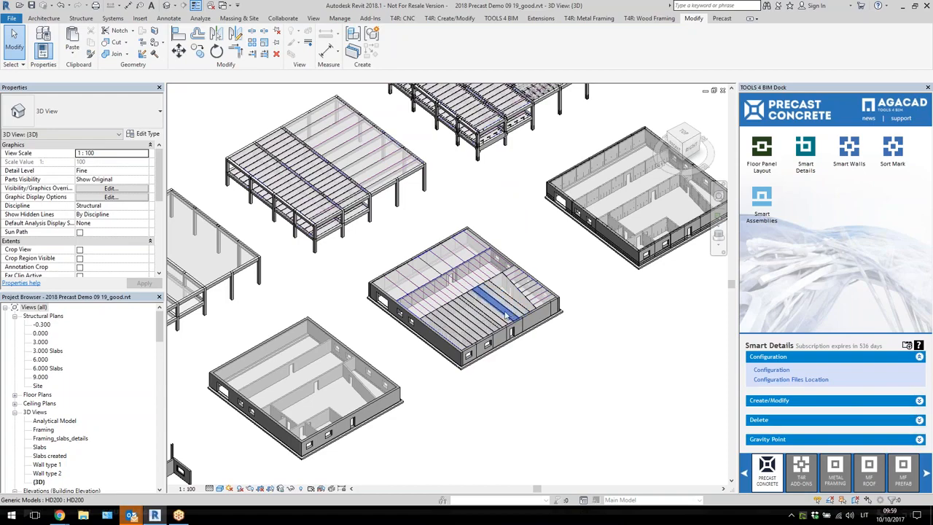
scroll(484, 321, up, 3)
scroll(475, 328, up, 1)
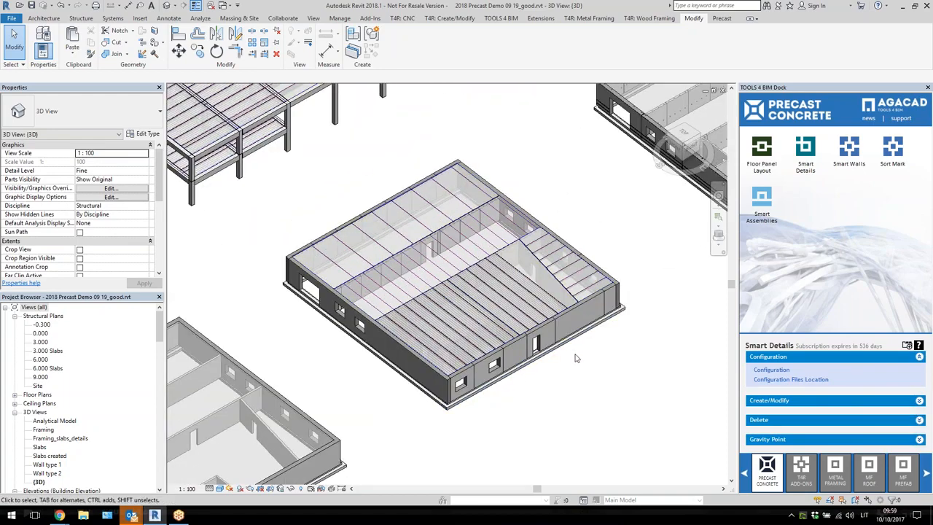
scroll(570, 360, down, 2)
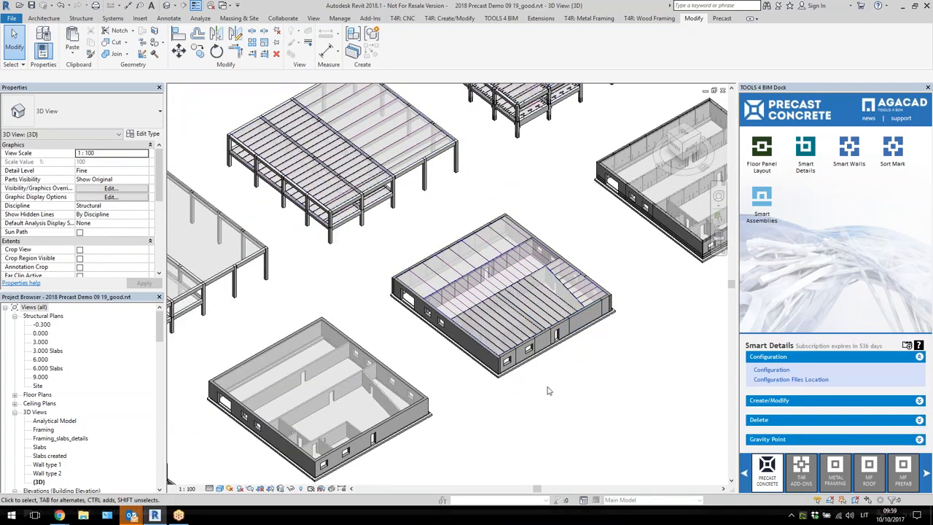
scroll(583, 292, up, 2)
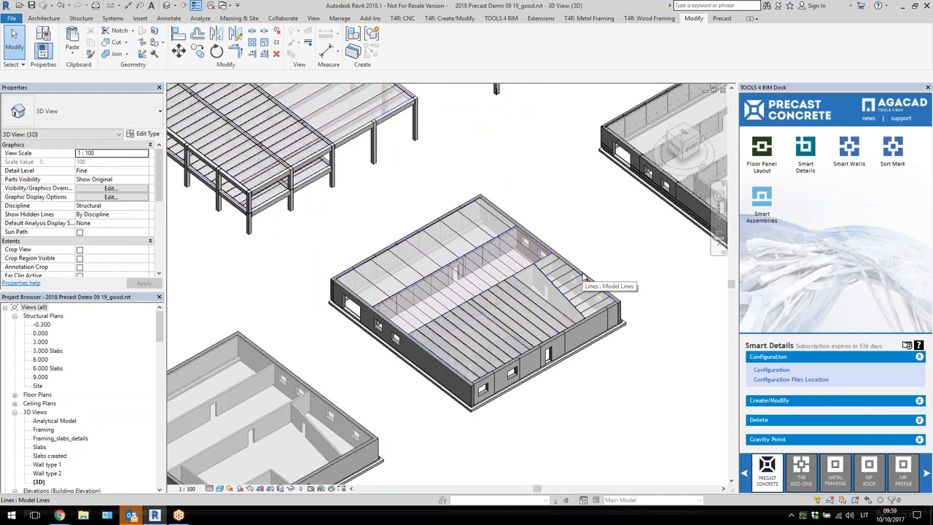
double_click(39, 447)
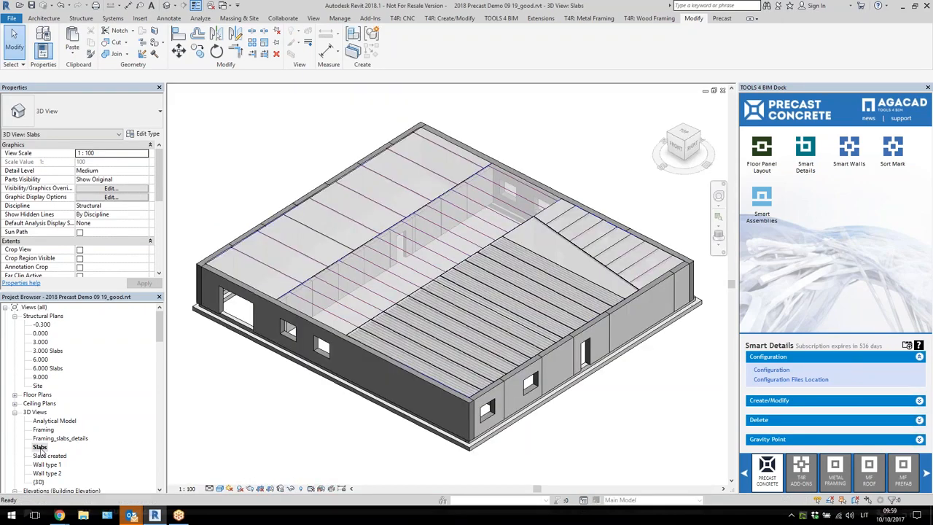
scroll(433, 300, down, 2)
shift+middle_drag(593, 381, 559, 398)
scroll(563, 387, up, 2)
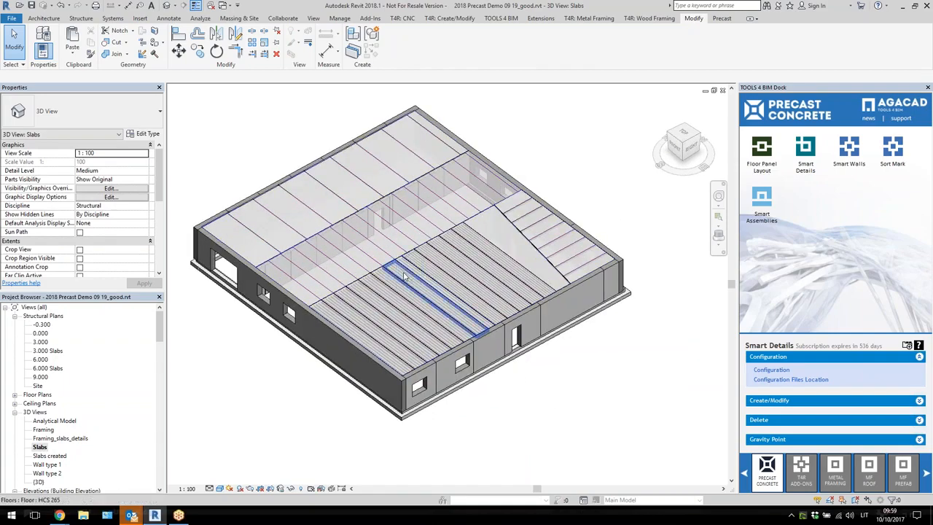
Hide the whole category of the HCS 265 floor panel in the Slabs view
scroll(408, 276, up, 4)
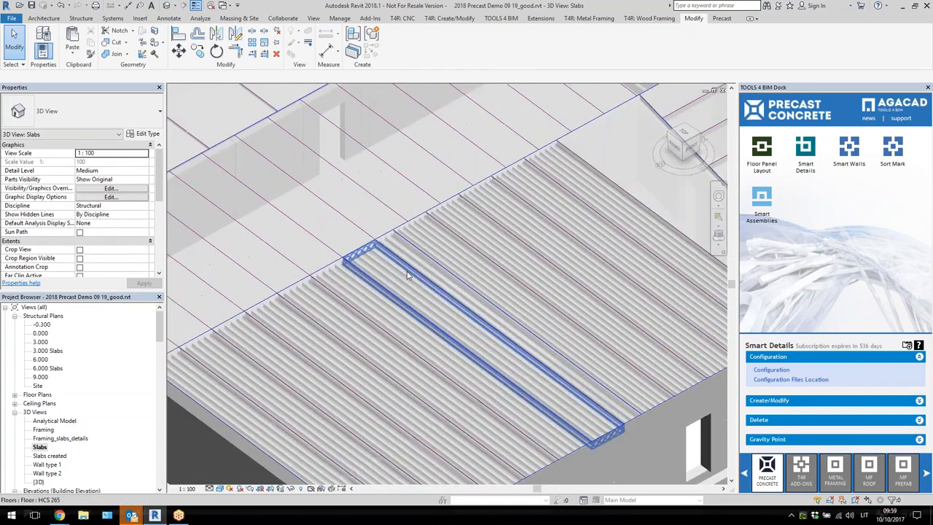
click(408, 275)
right_click(409, 274)
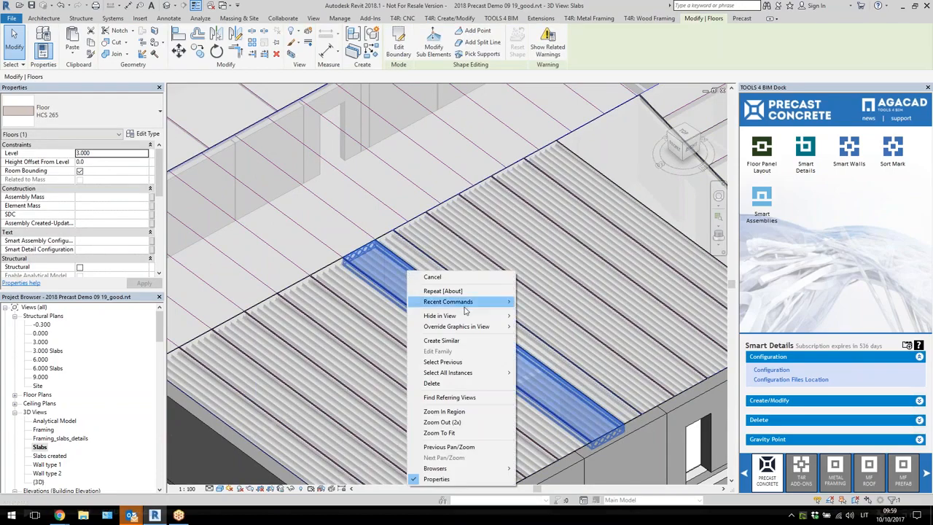
mouse_move(470, 319)
click(541, 326)
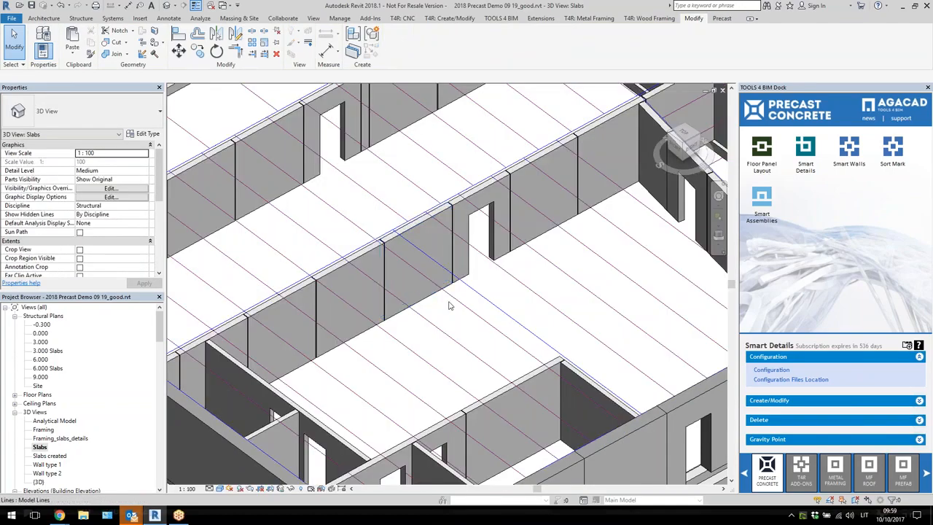
scroll(480, 311, down, 3)
scroll(470, 318, down, 4)
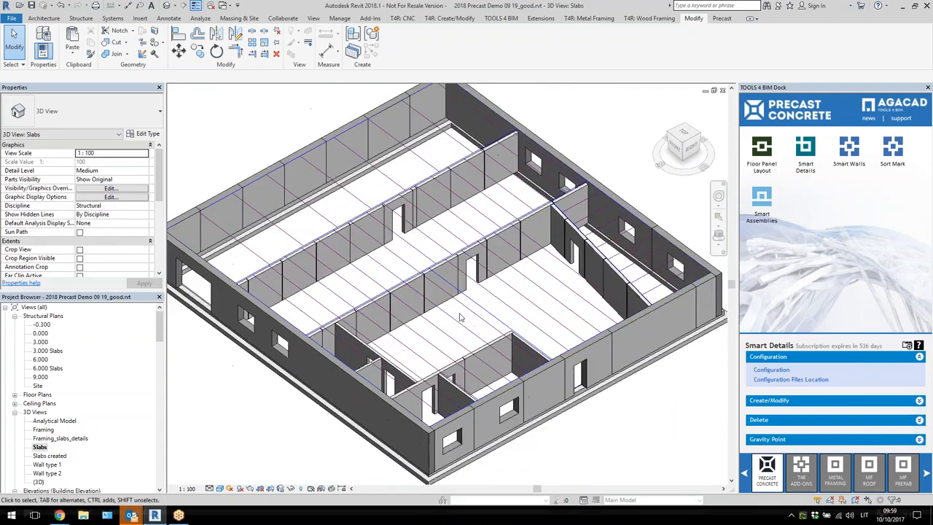
Auto-insert Smart Details into the Sandwich 430 wall panel with the door opening on the near facade
scroll(487, 324, up, 2)
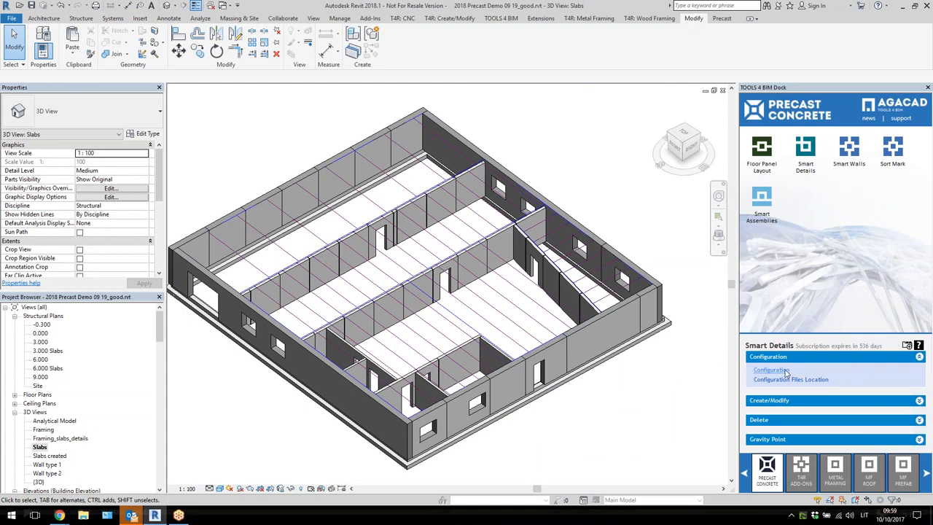
scroll(605, 393, down, 2)
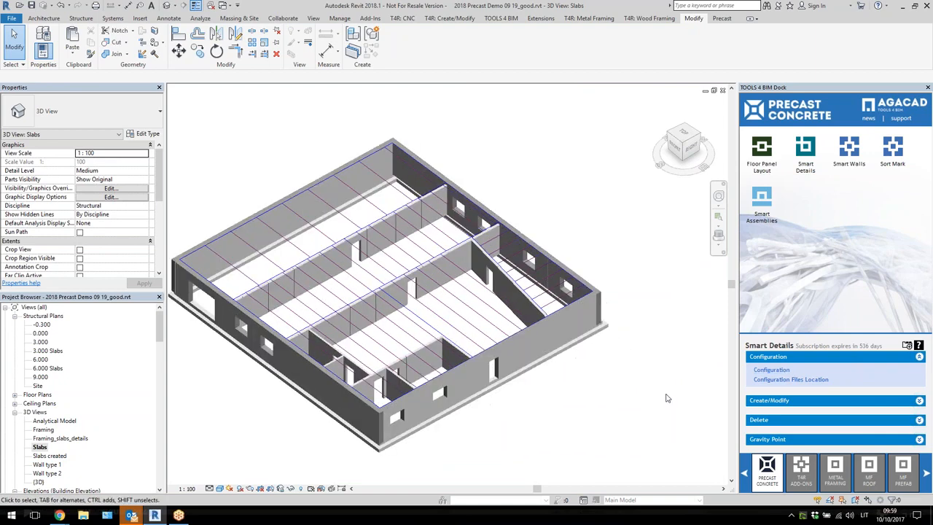
middle_drag(591, 403, 631, 396)
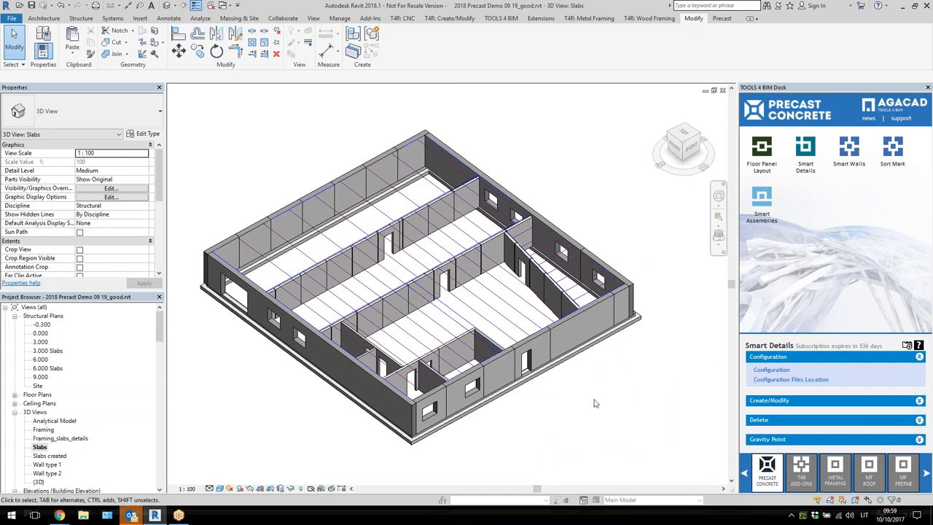
scroll(498, 408, up, 2)
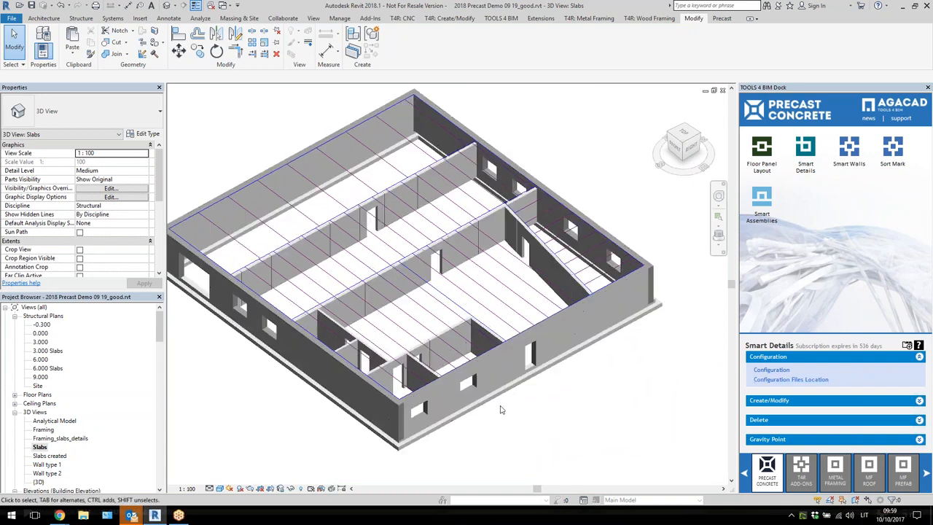
click(491, 359)
scroll(493, 357, up, 2)
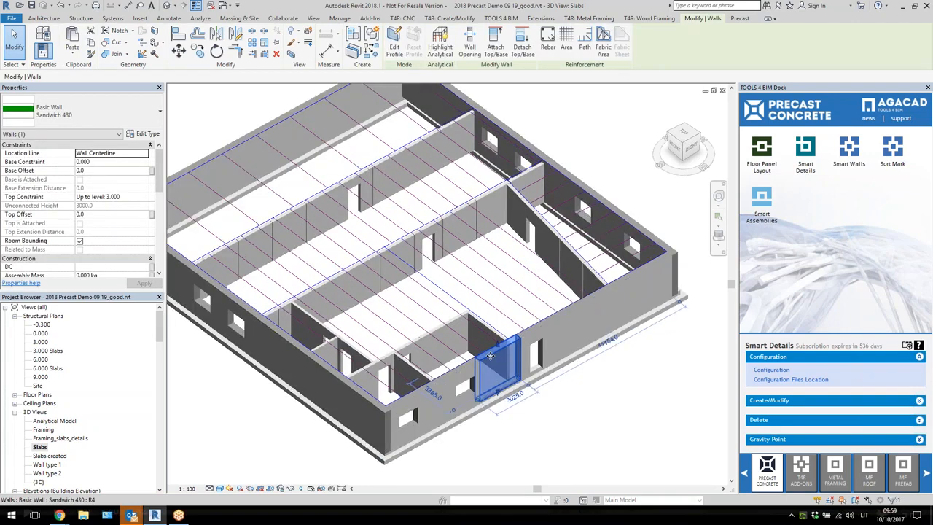
click(554, 321)
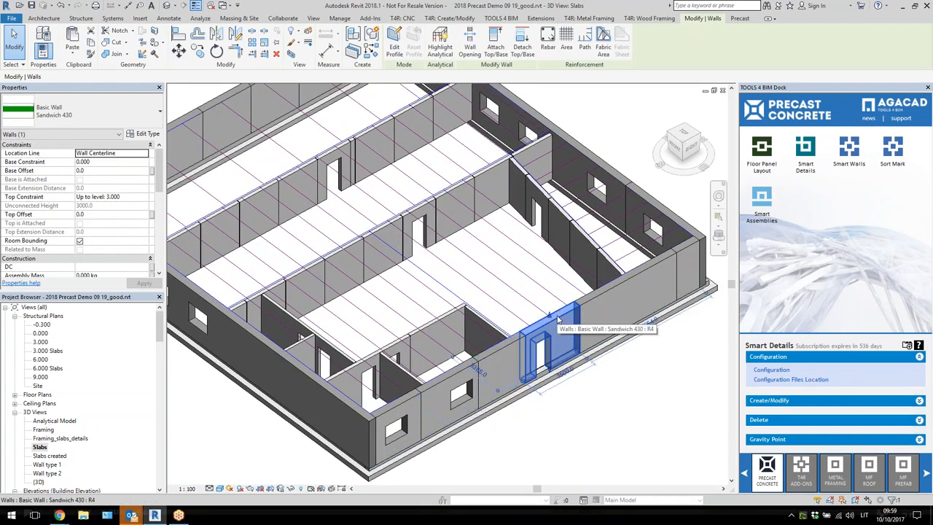
click(766, 400)
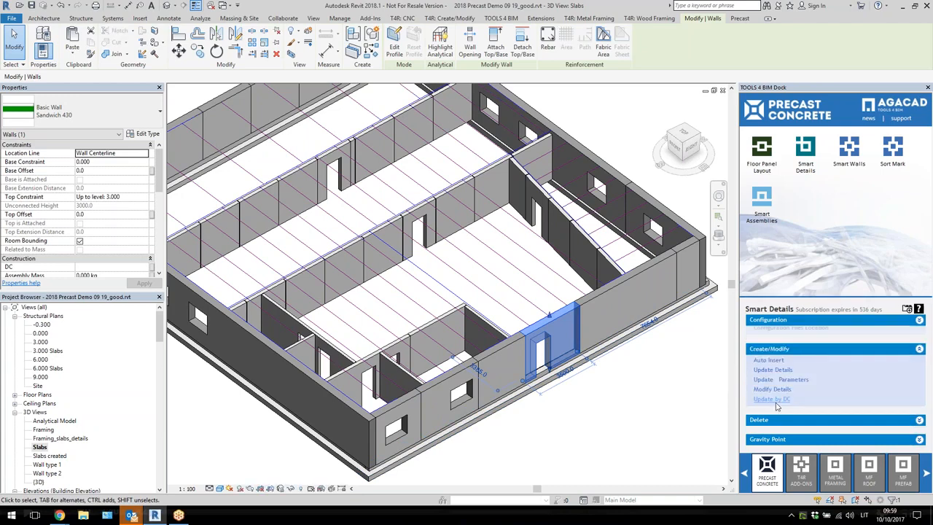
click(769, 361)
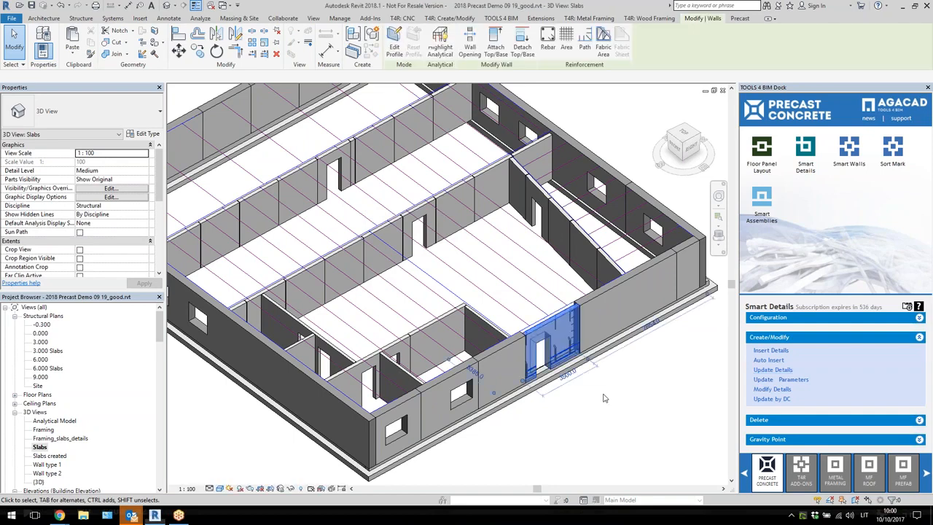
Examine the connections and cuts inserted in the Sandwich 430 door panel from several angles
scroll(554, 322, up, 4)
click(553, 322)
scroll(468, 293, down, 2)
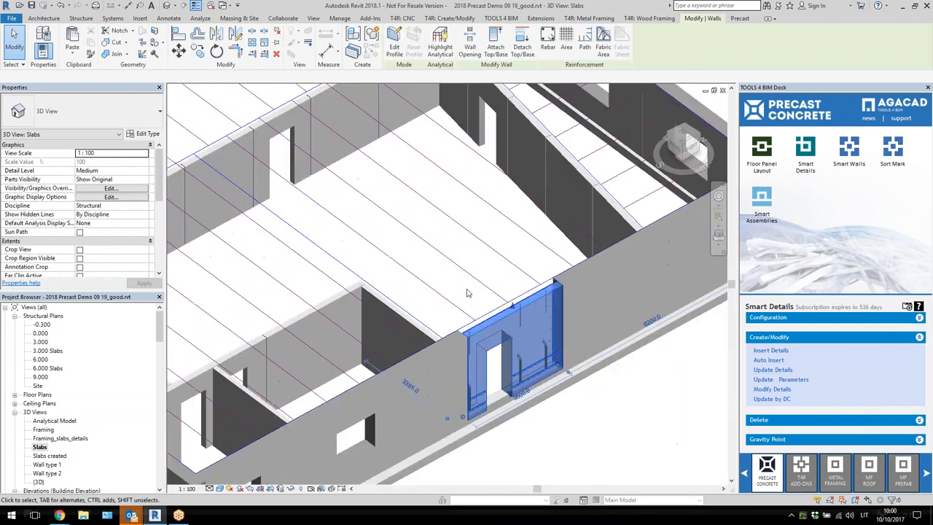
scroll(468, 293, down, 1)
shift+middle_drag(613, 380, 575, 392)
scroll(551, 401, up, 3)
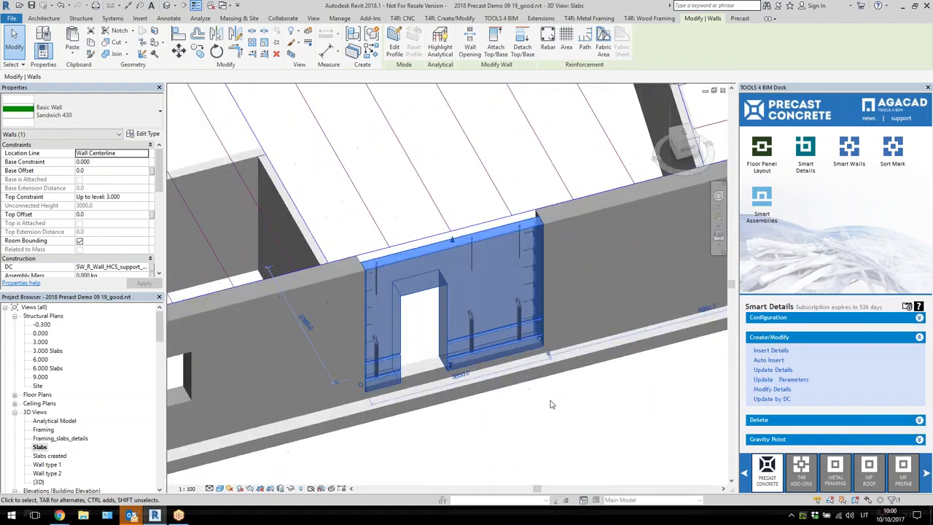
scroll(473, 347, up, 3)
shift+middle_drag(473, 347, 463, 379)
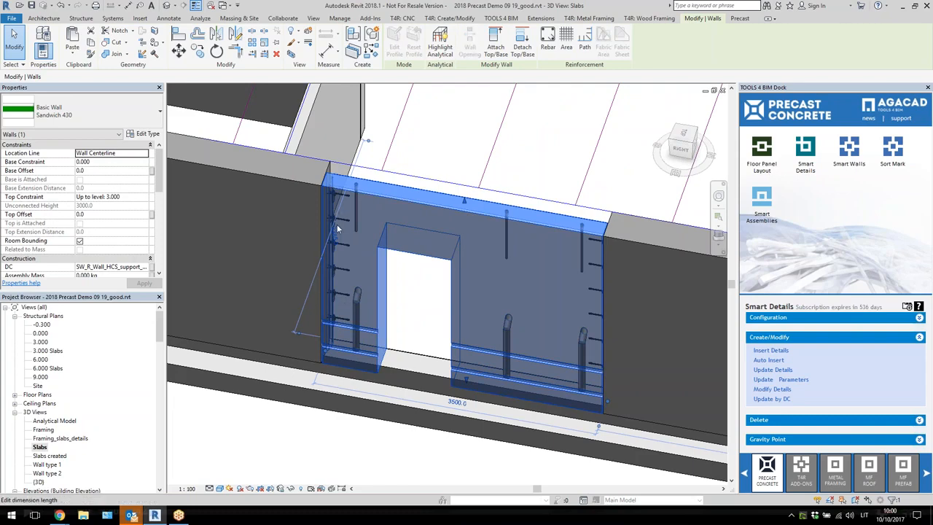
scroll(358, 265, down, 2)
shift+middle_drag(359, 265, 538, 314)
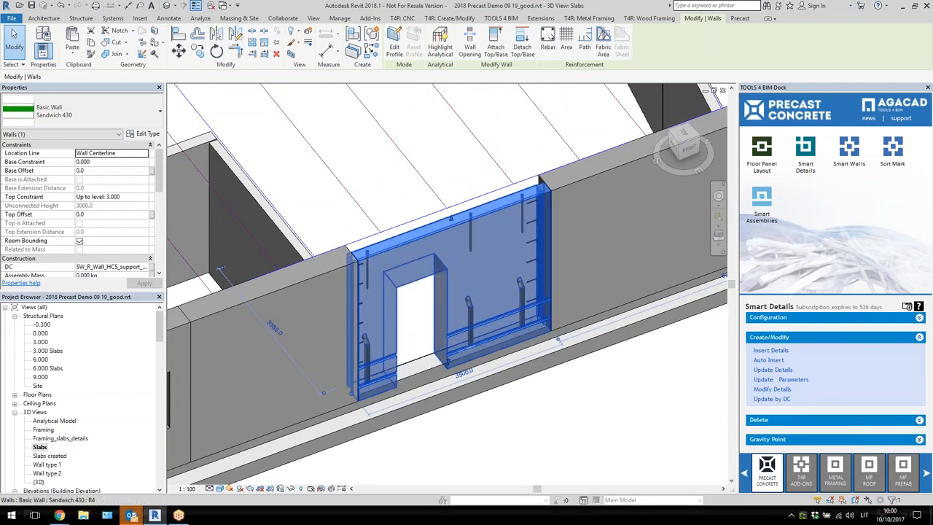
Inspect the CUT_trapeze groove on the door panel's lower part and the rectangular cut along its upper inner edge
key(Escape)
click(492, 326)
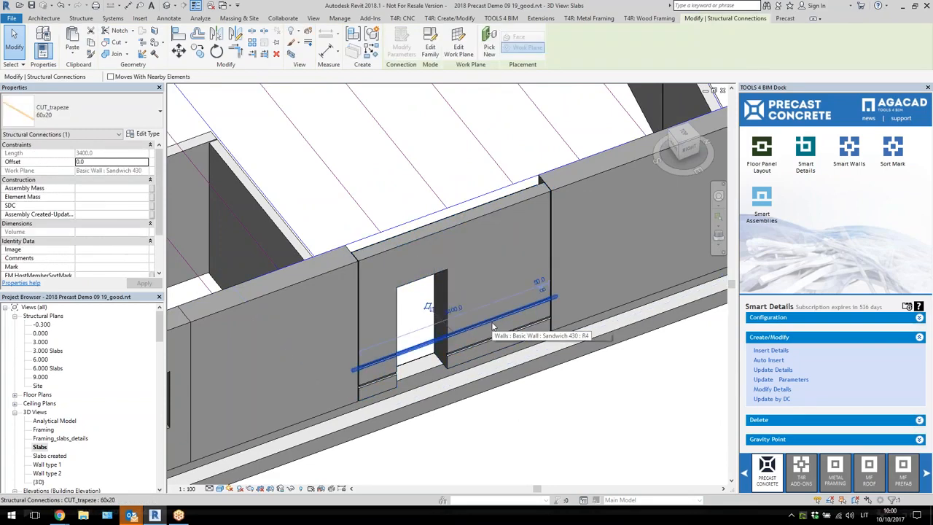
shift+middle_drag(427, 309, 416, 315)
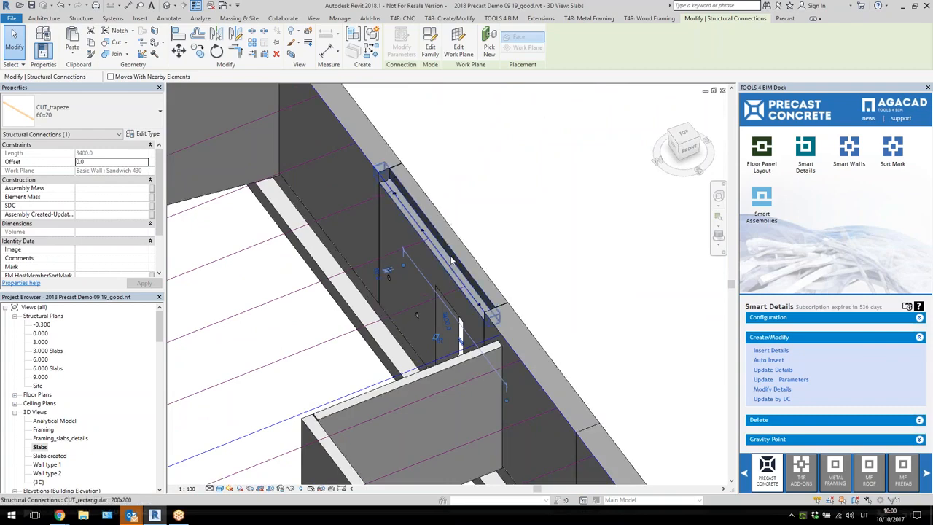
click(397, 208)
shift+middle_drag(397, 208, 583, 339)
key(Escape)
scroll(583, 339, down, 3)
shift+middle_drag(599, 295, 564, 301)
scroll(564, 300, up, 1)
scroll(564, 298, up, 1)
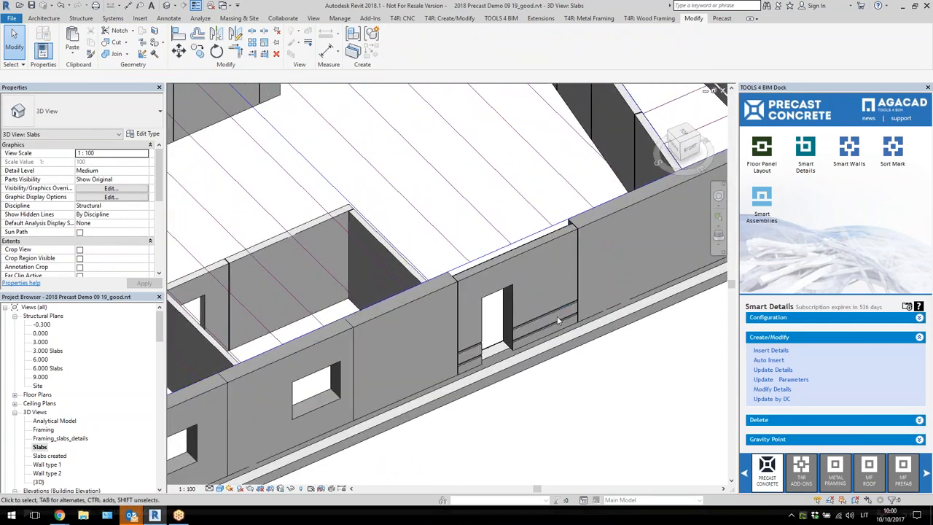
Open the Smart Details Configuration dialog and bring it in front of the Revit model, minimizing the web browser
click(758, 320)
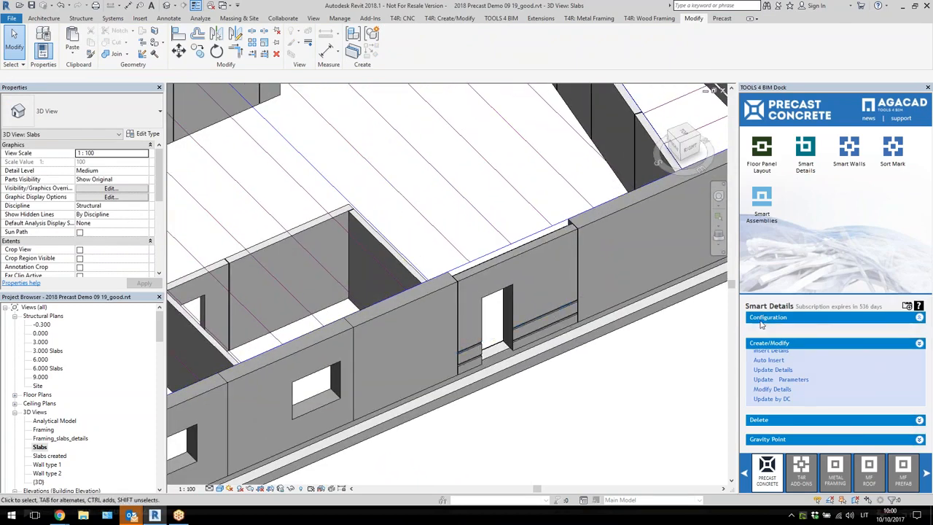
click(786, 372)
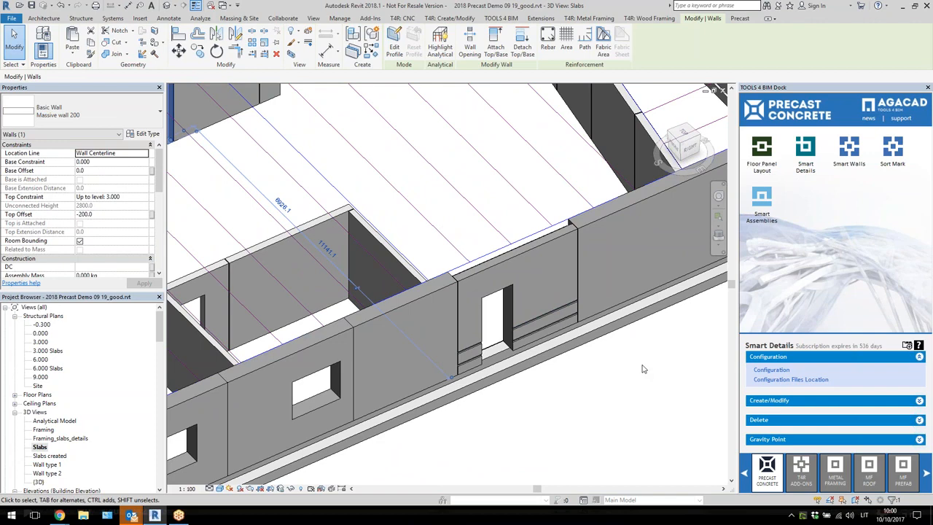
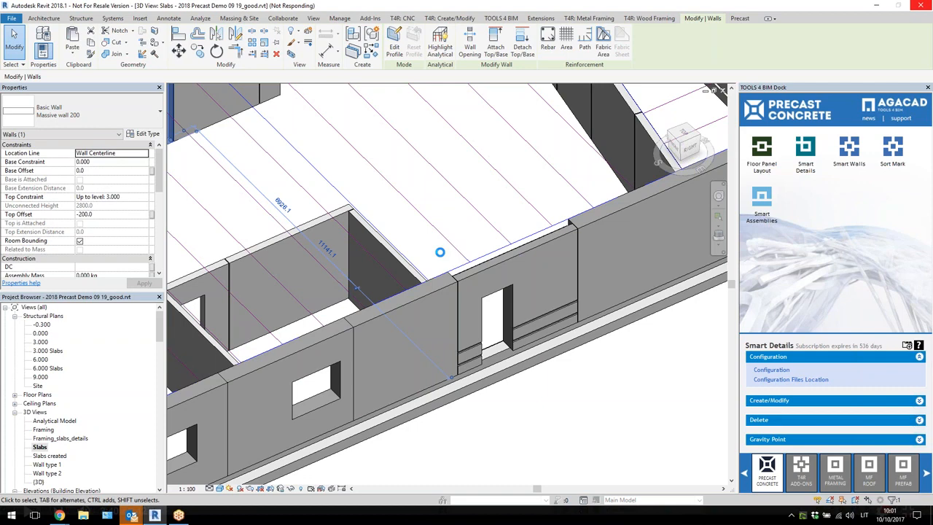
click(156, 516)
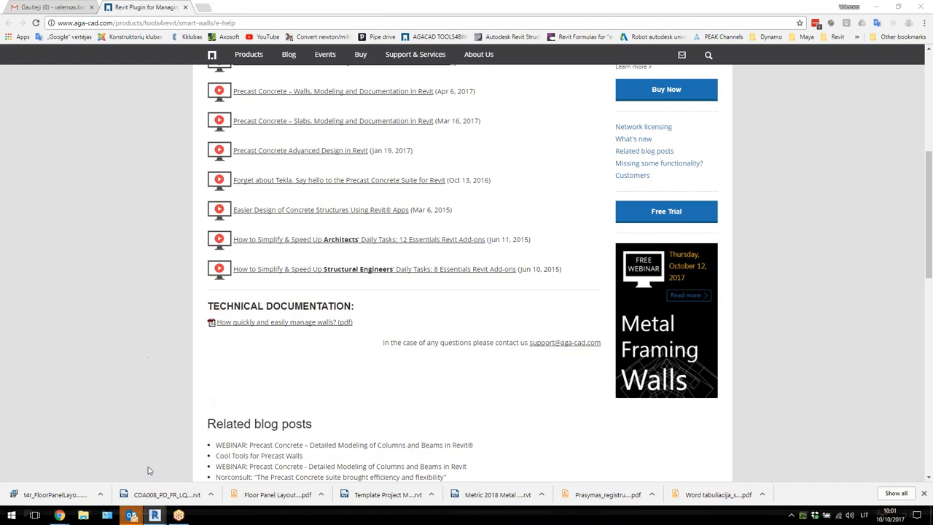
mouse_move(154, 515)
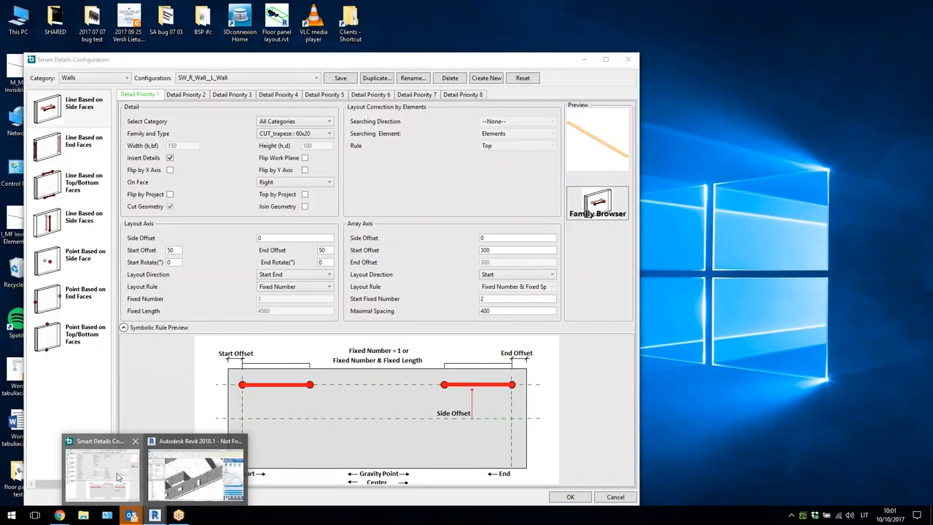
click(117, 478)
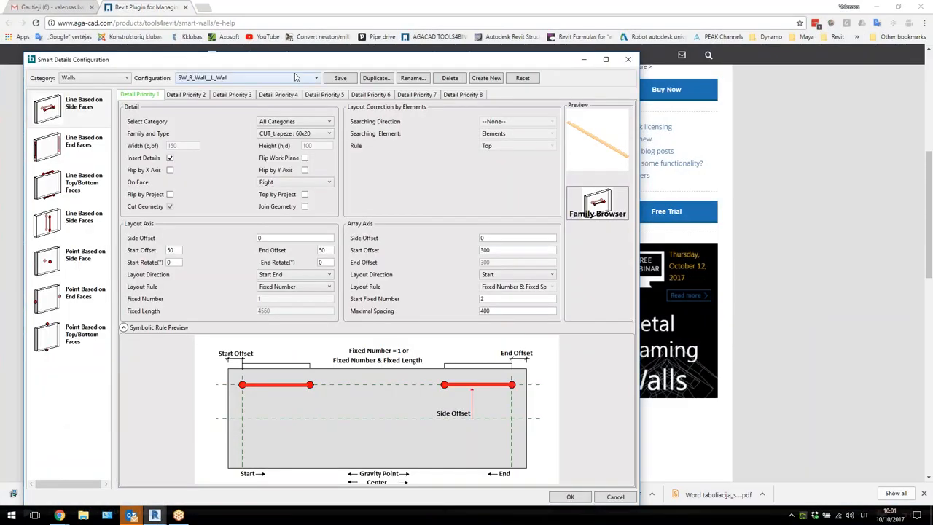
drag(314, 66, 412, 23)
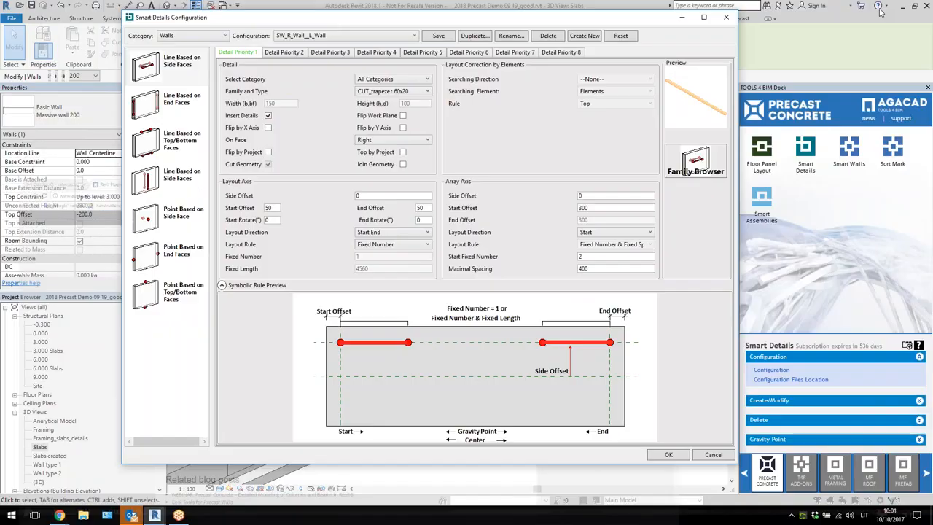
click(875, 8)
drag(326, 23, 330, 28)
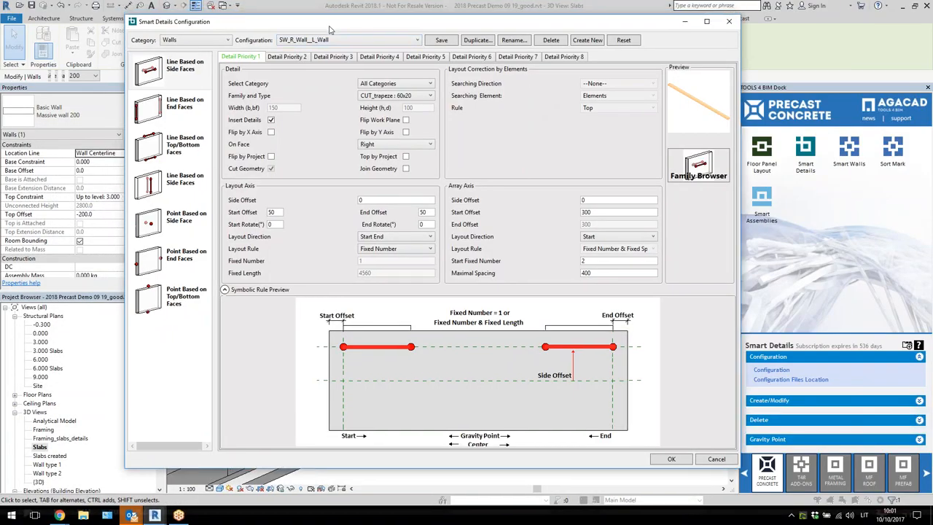
Review the element categories available for Smart Details configurations and choose Walls
click(206, 41)
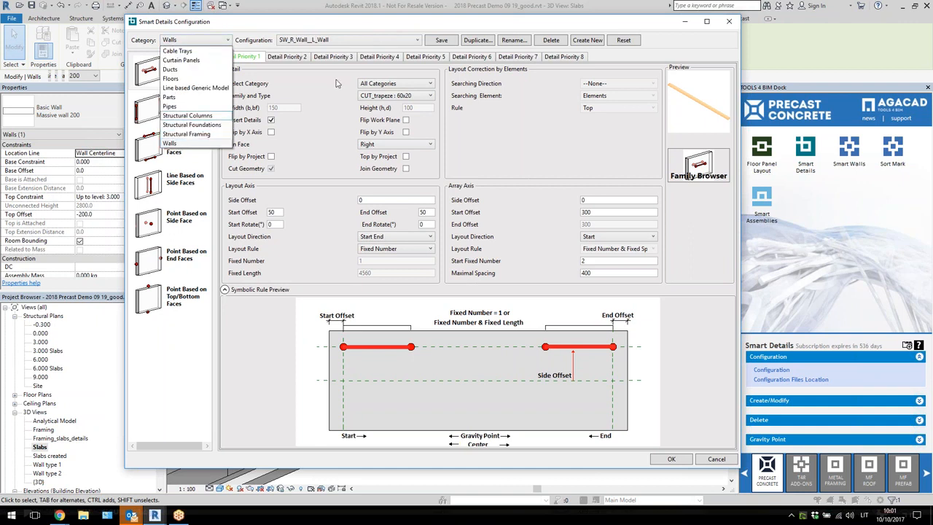
click(180, 143)
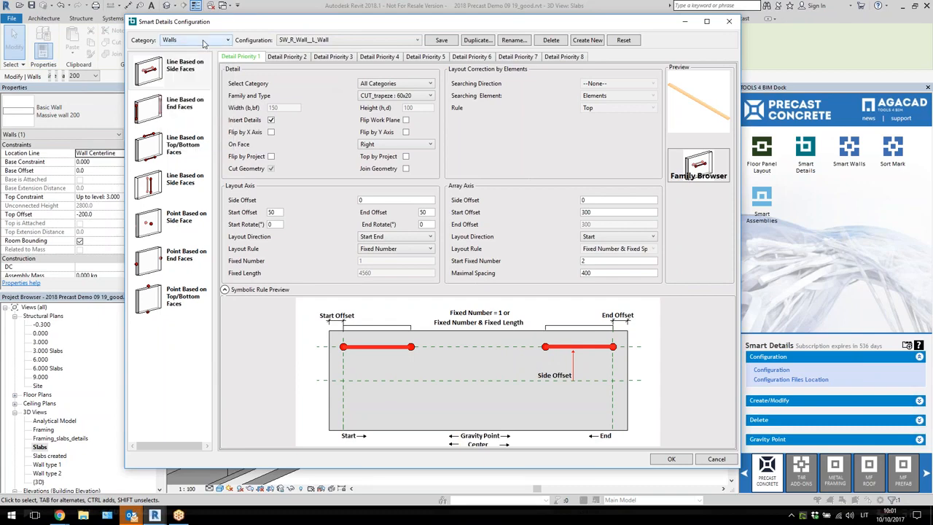
drag(277, 30, 298, 361)
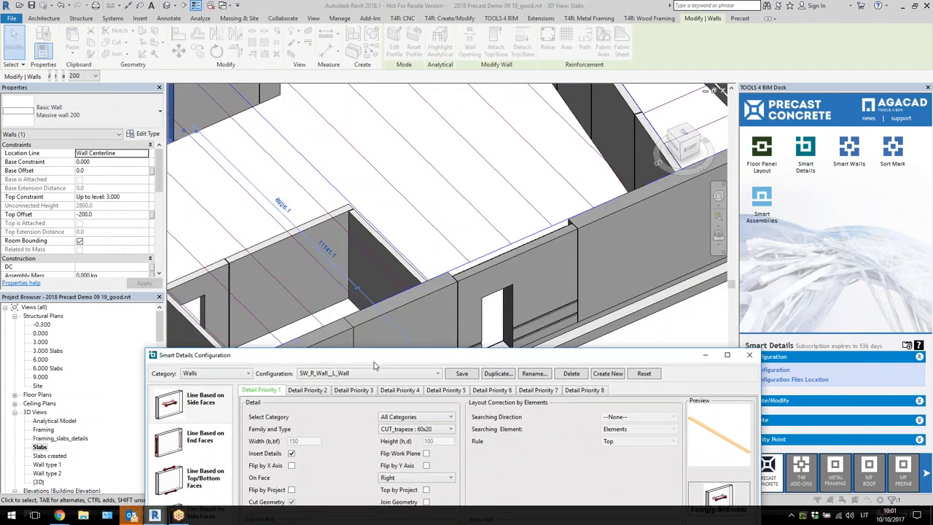
drag(374, 365, 355, 35)
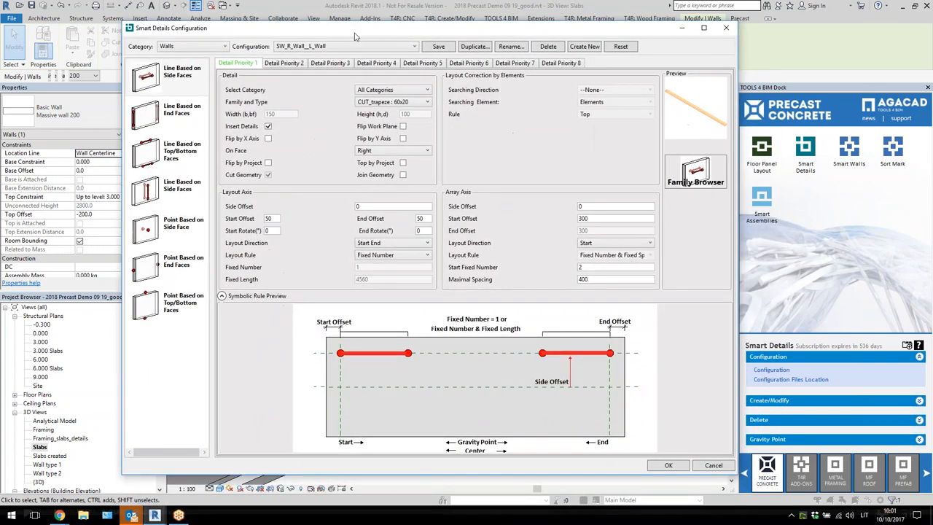
click(196, 45)
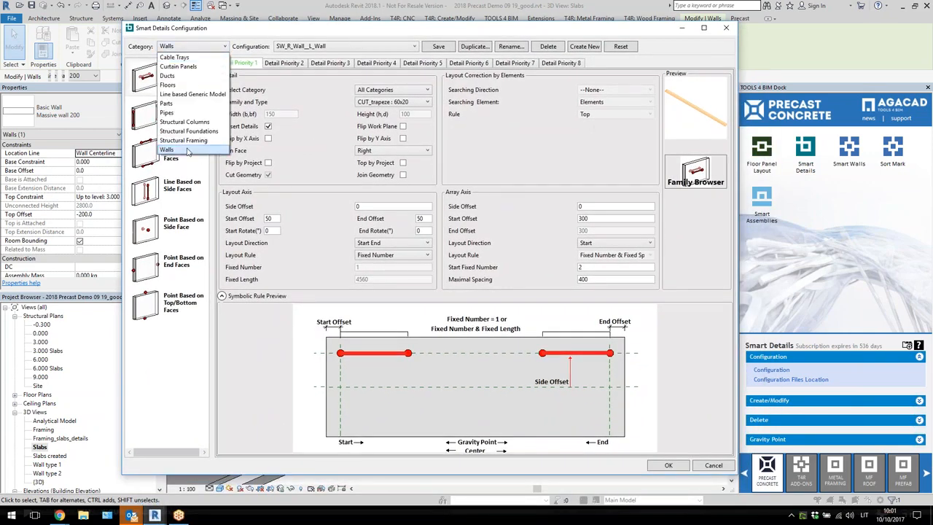
click(196, 150)
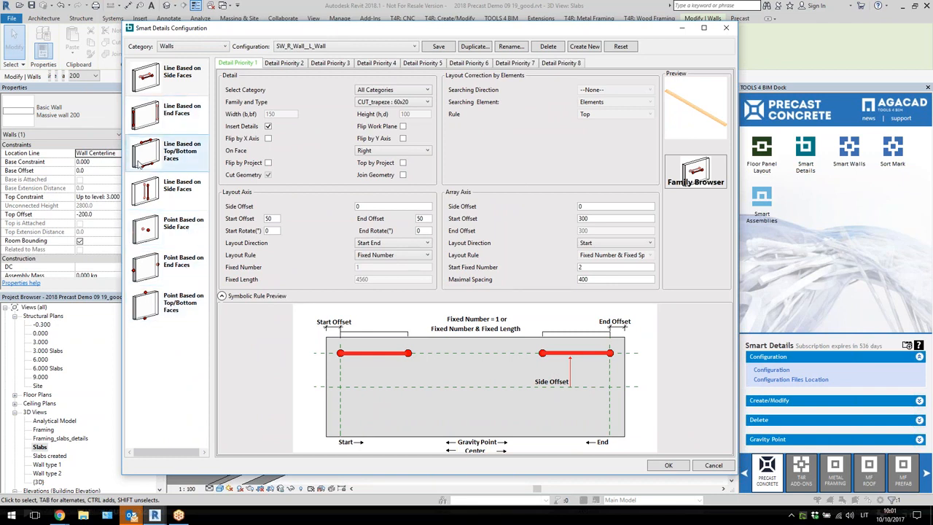
Look through the Point Based on Side Face detail priorities and set Detail Priority 1's family and type to Bolt : 25
click(177, 235)
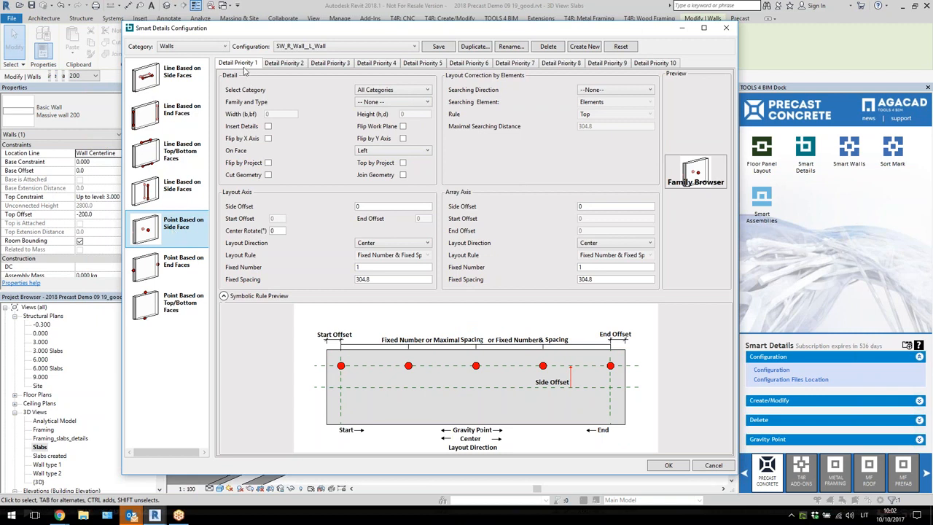
click(283, 64)
click(328, 64)
click(242, 65)
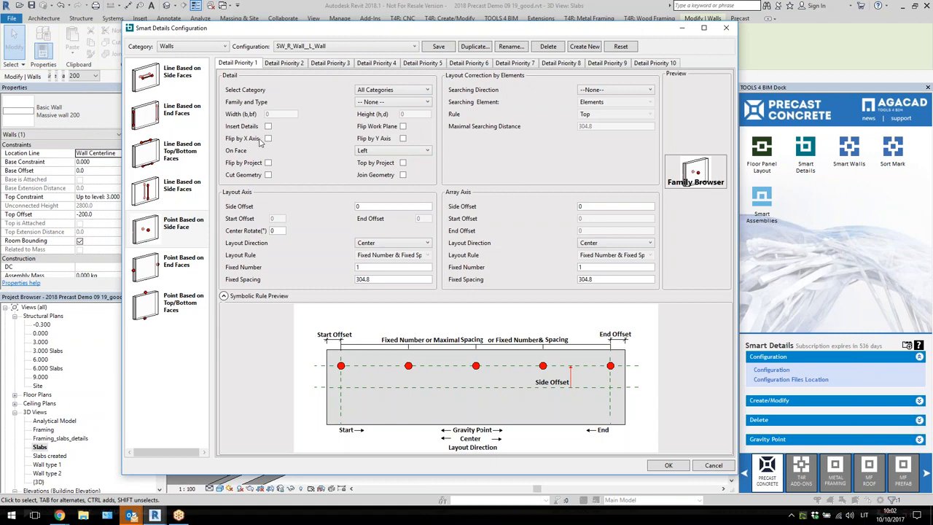
click(368, 104)
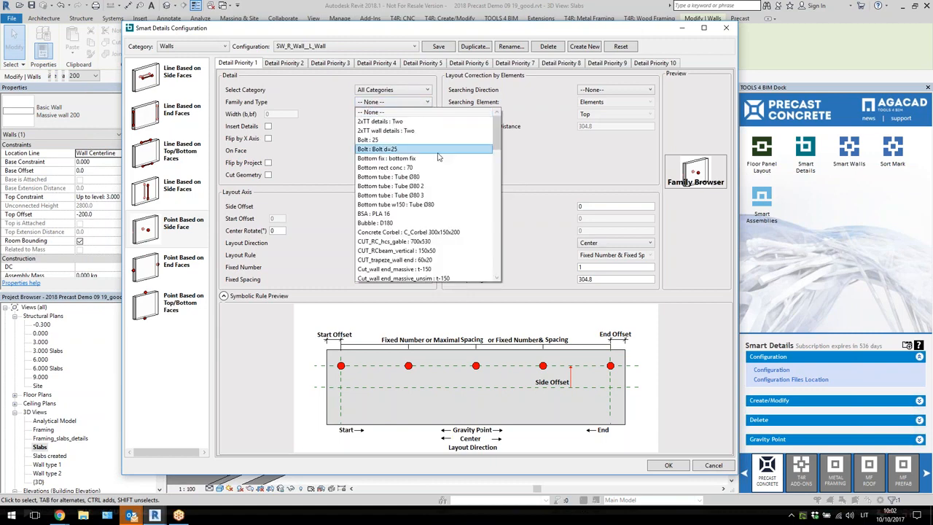
click(393, 139)
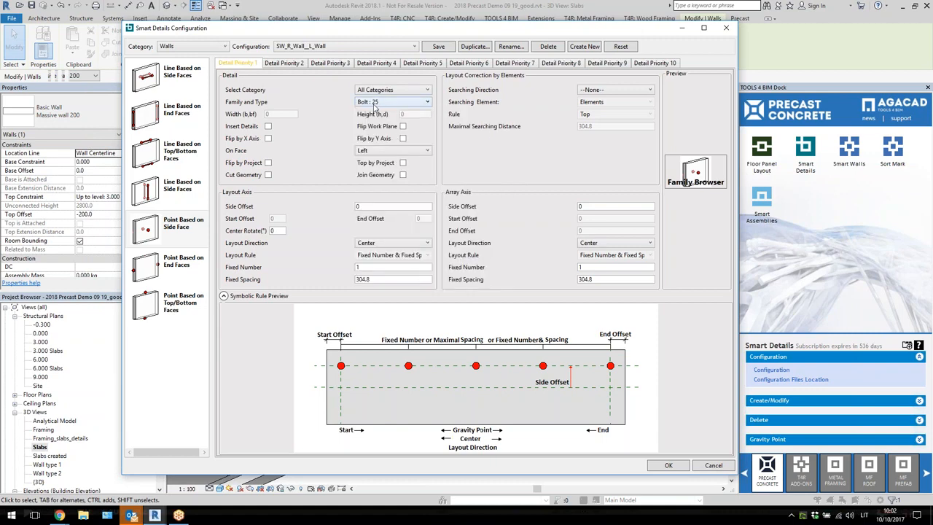
Use the Family Browser to assign the structural connection 2xTT details : Two to Detail Priority 1
click(697, 177)
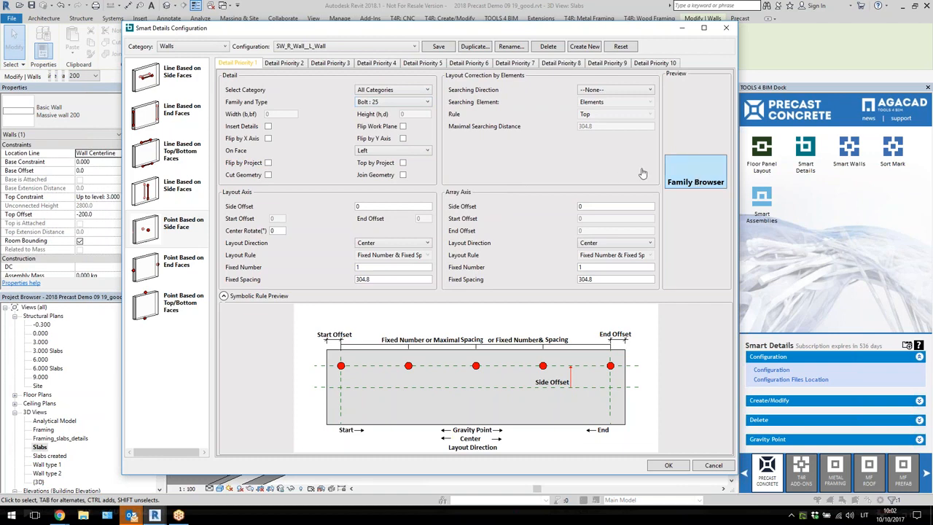
click(97, 87)
click(102, 94)
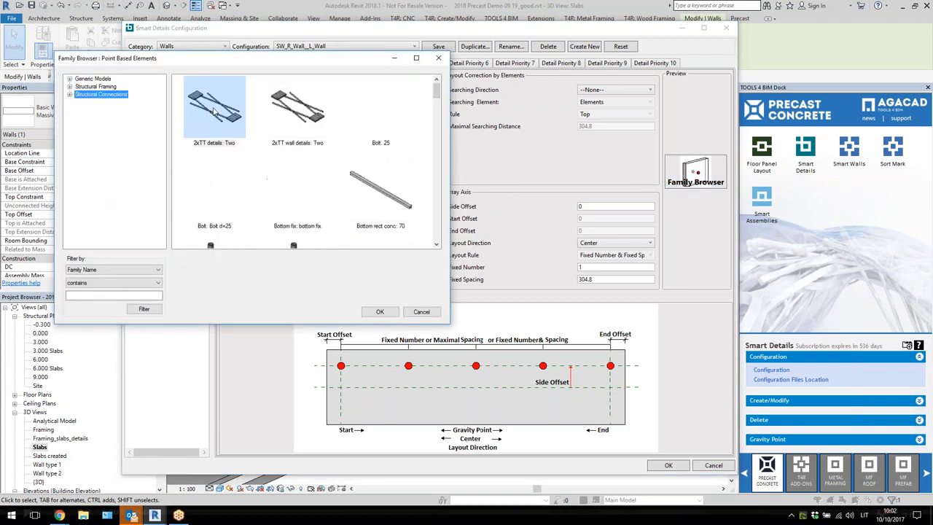
click(214, 110)
click(380, 312)
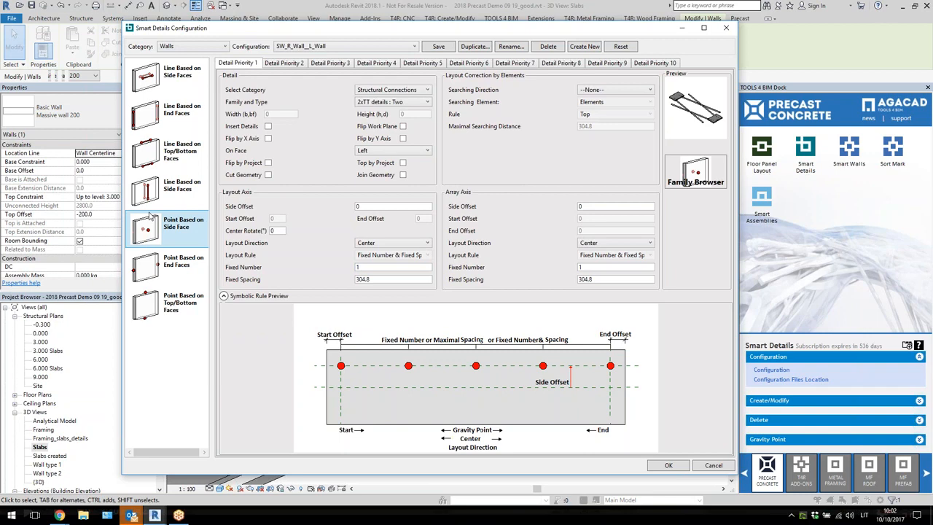
Review the On Face options for the Point Based on Side Face detail and enable Insert Details
click(162, 237)
click(390, 151)
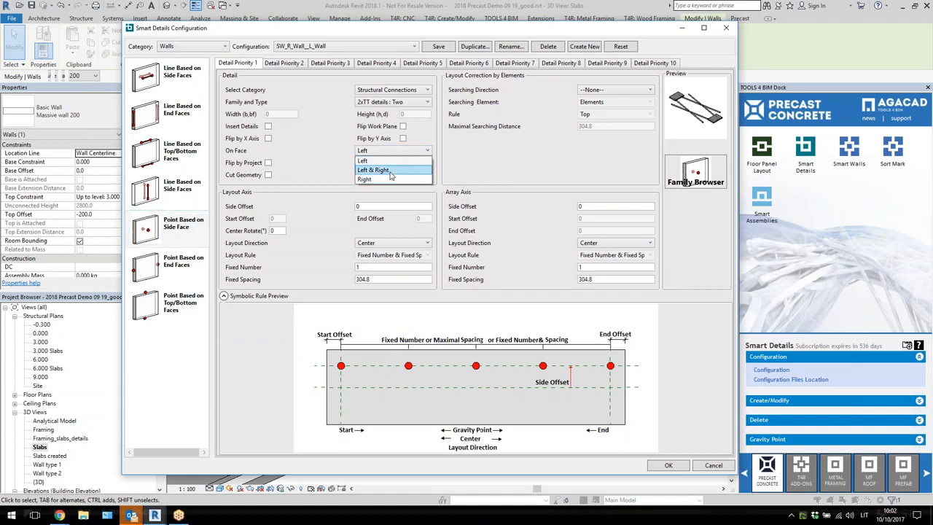
click(427, 141)
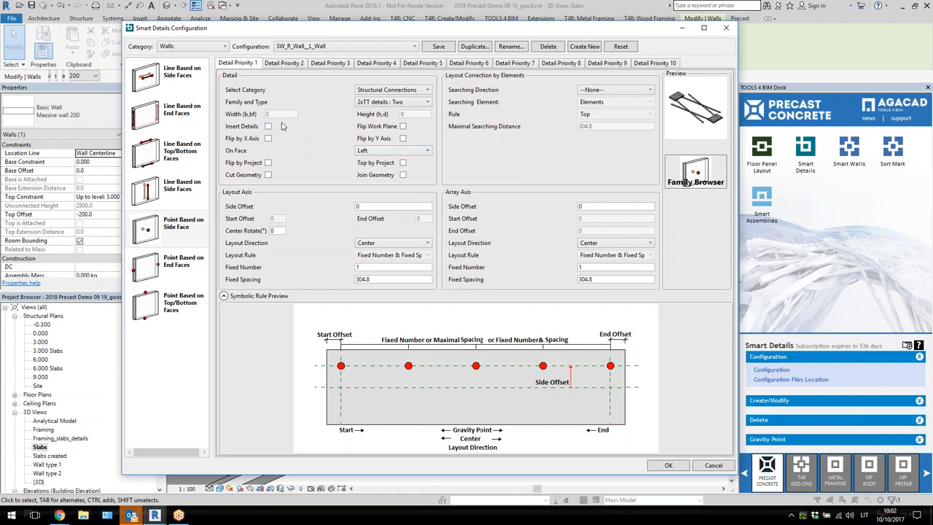
click(268, 126)
click(268, 126)
Set the Layout Axis direction to Start End and its layout rule to Fixed Number
click(401, 245)
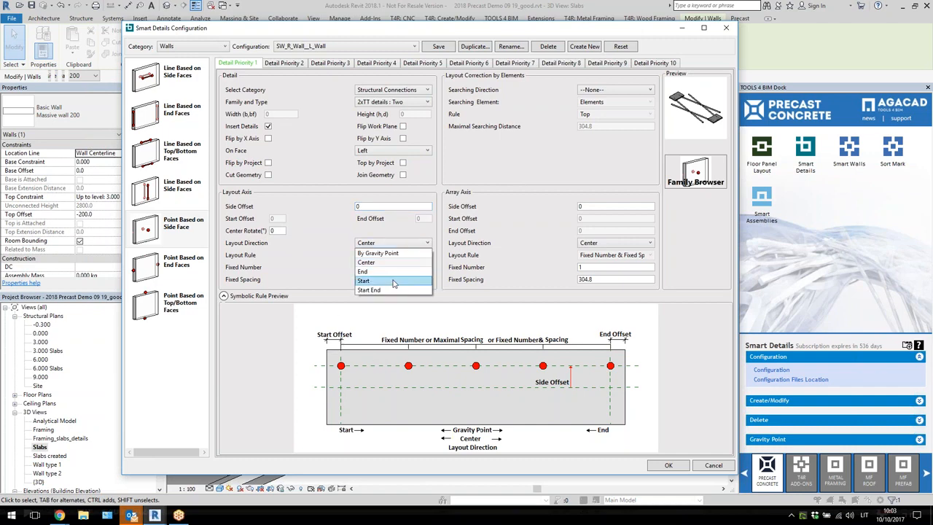
click(393, 282)
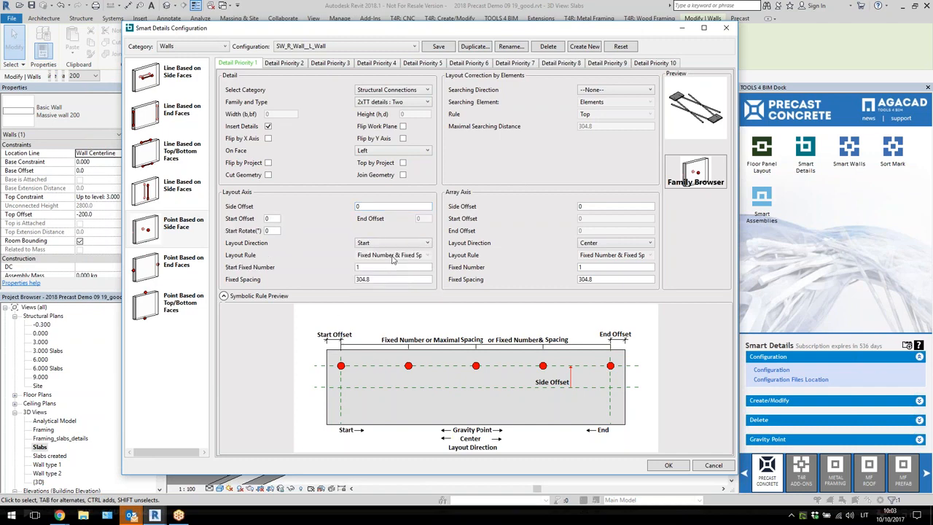
click(396, 245)
click(392, 291)
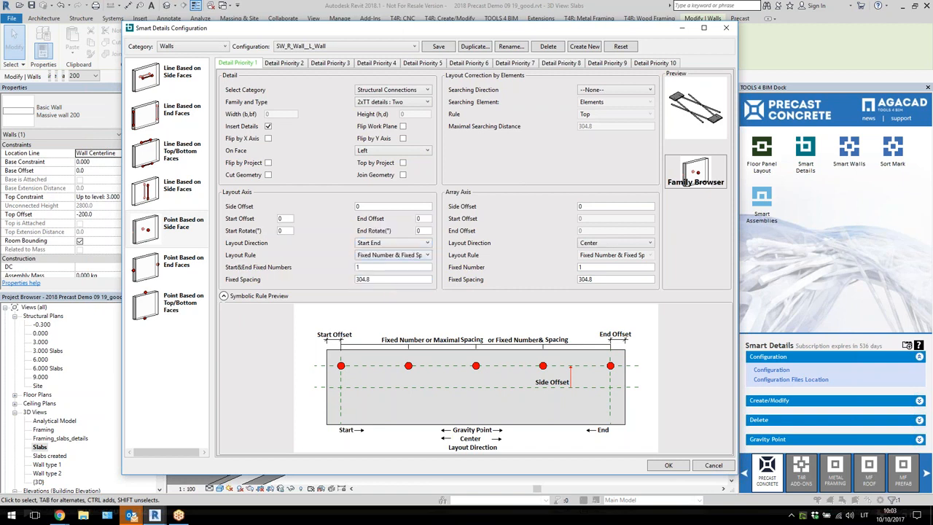
click(408, 255)
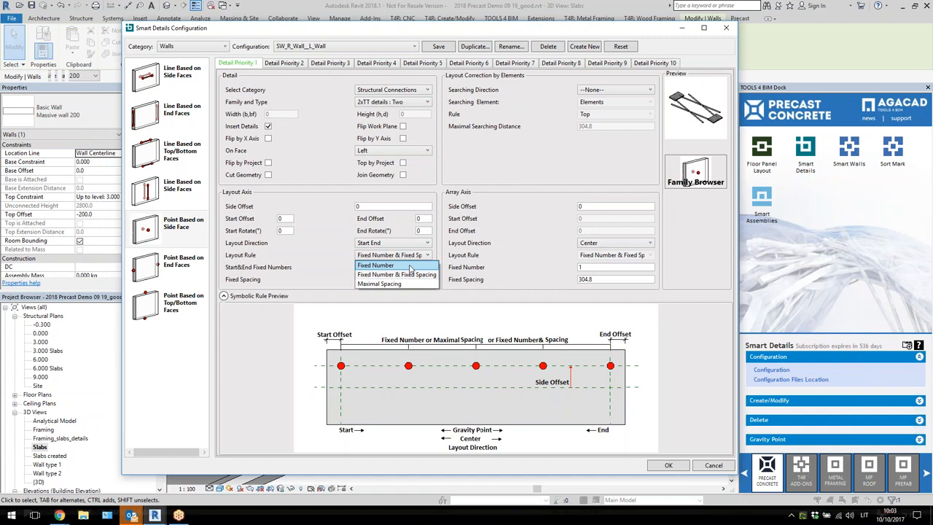
click(410, 266)
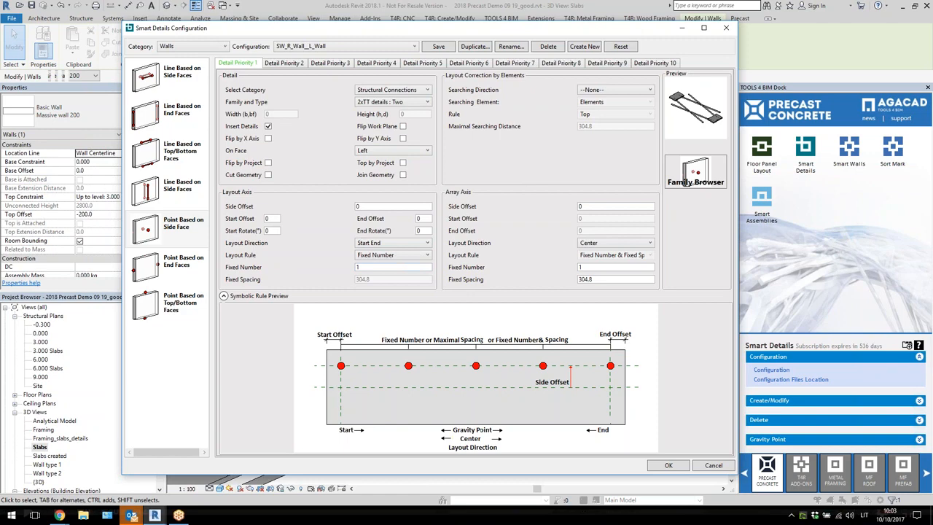
Review the Array Axis layout directions, then choose Start End with the Fixed Number & Fixed Spacing layout rule
click(603, 245)
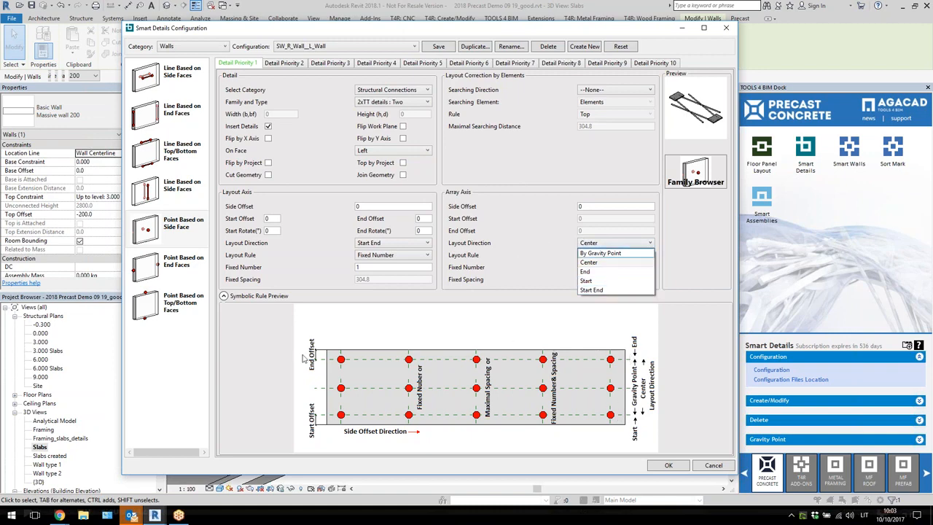
click(547, 279)
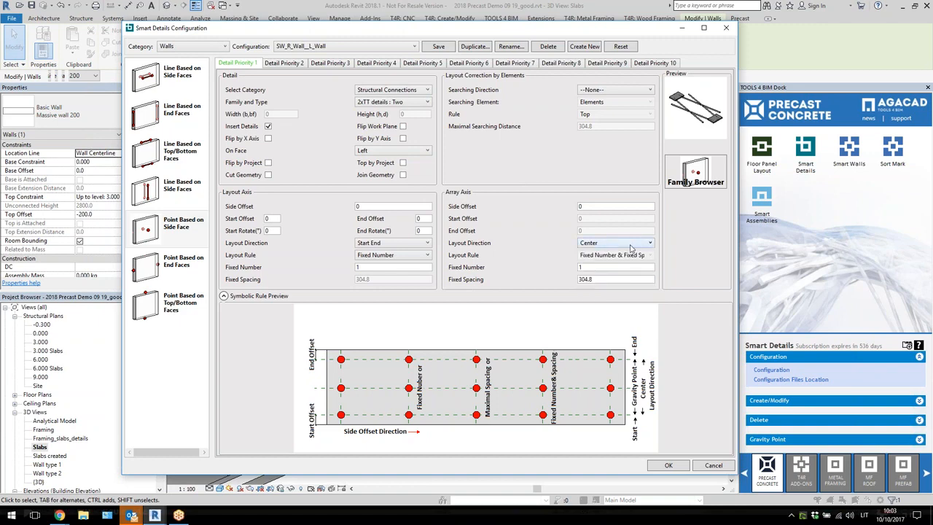
click(632, 244)
click(519, 251)
click(612, 245)
click(612, 249)
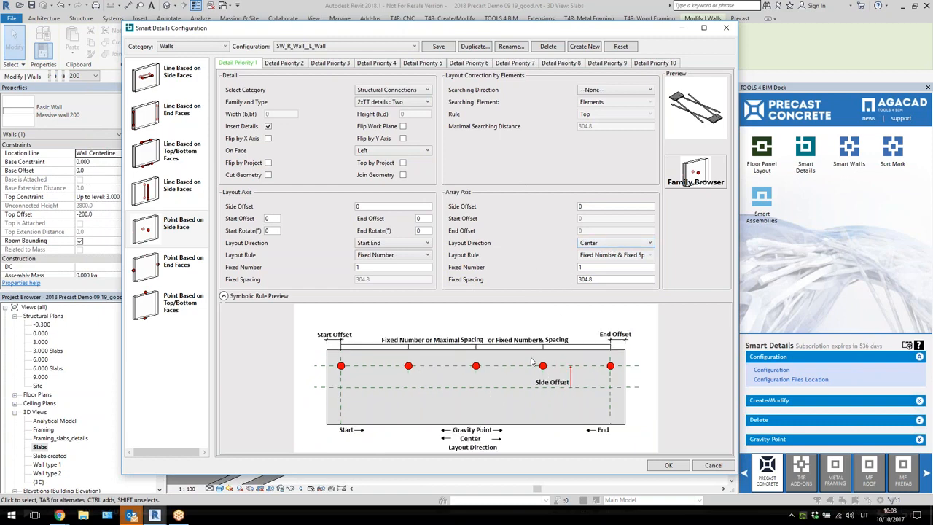
click(607, 246)
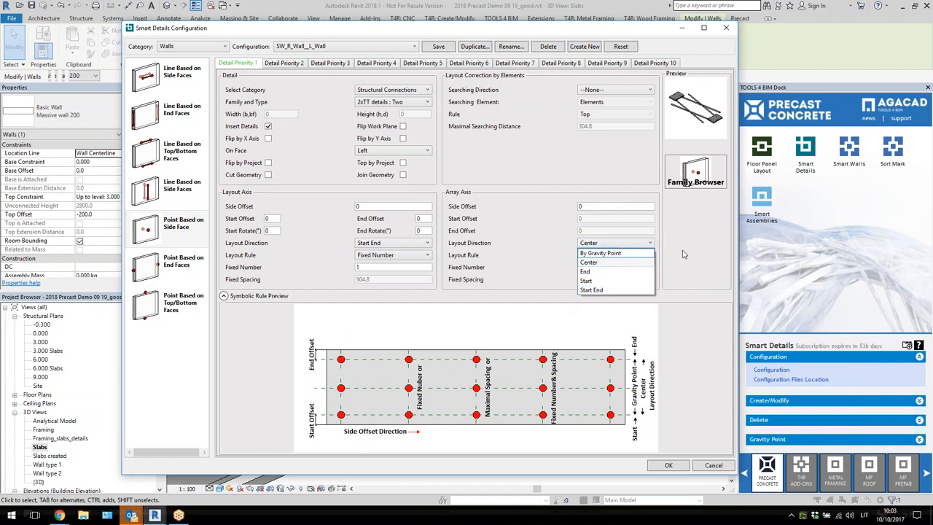
click(625, 245)
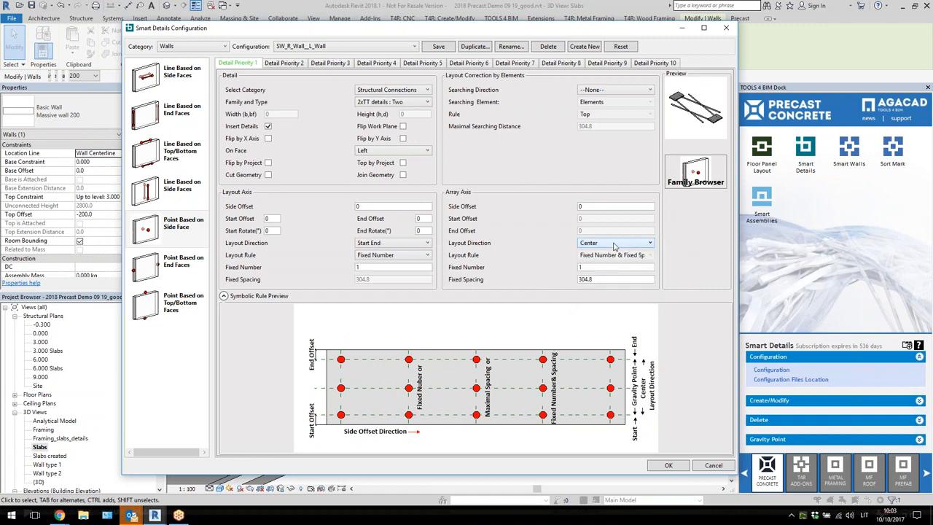
click(615, 246)
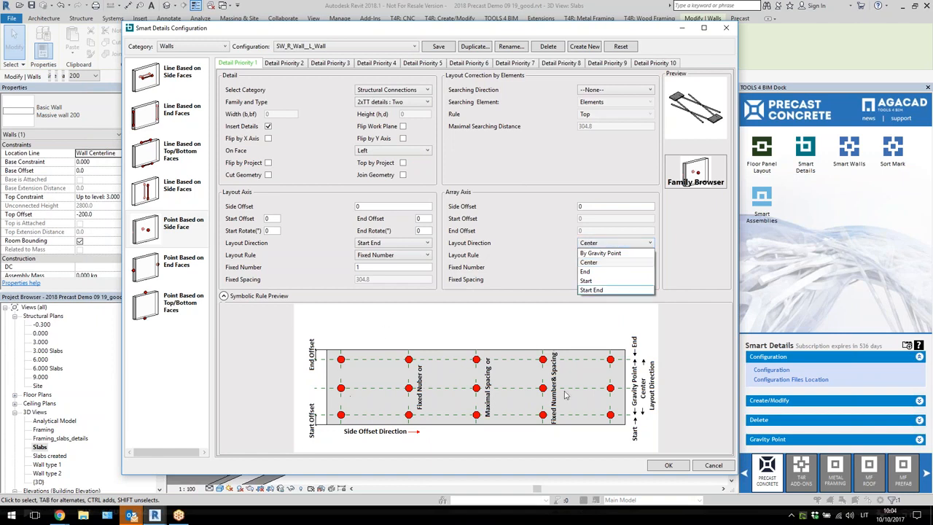
click(607, 290)
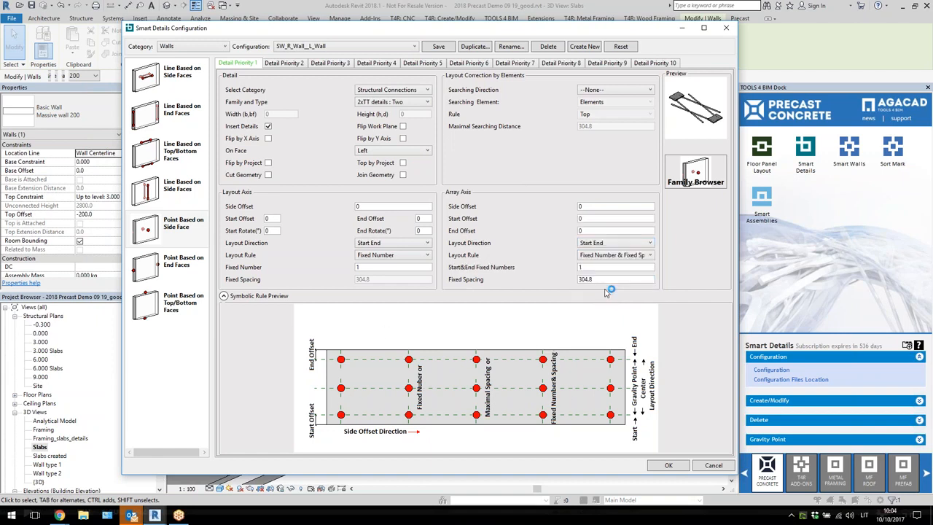
click(627, 255)
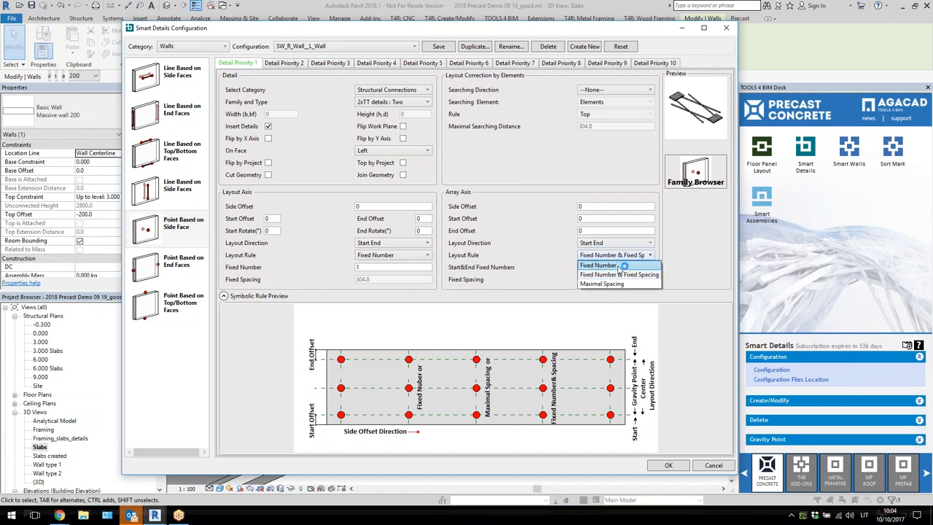
click(621, 274)
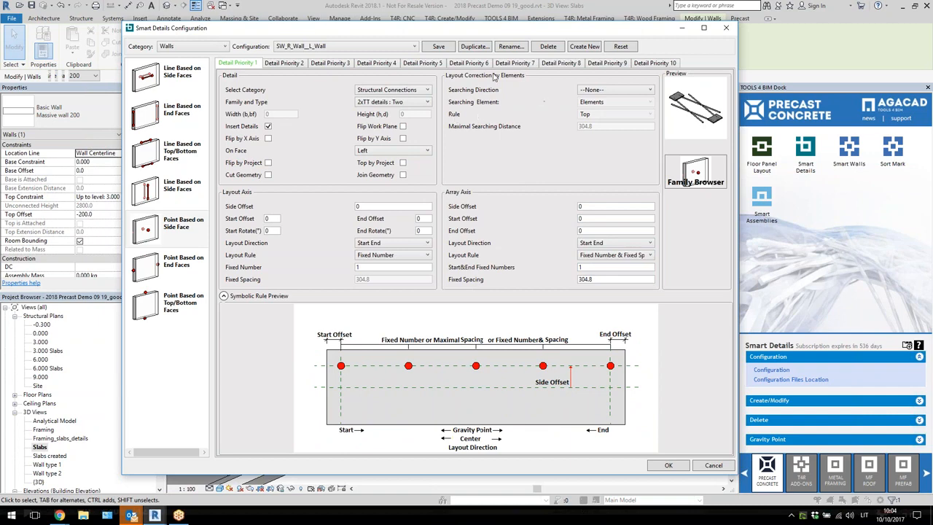
Set the layout correction's searching direction to Vertical and its connection category to Structural Framing
click(616, 92)
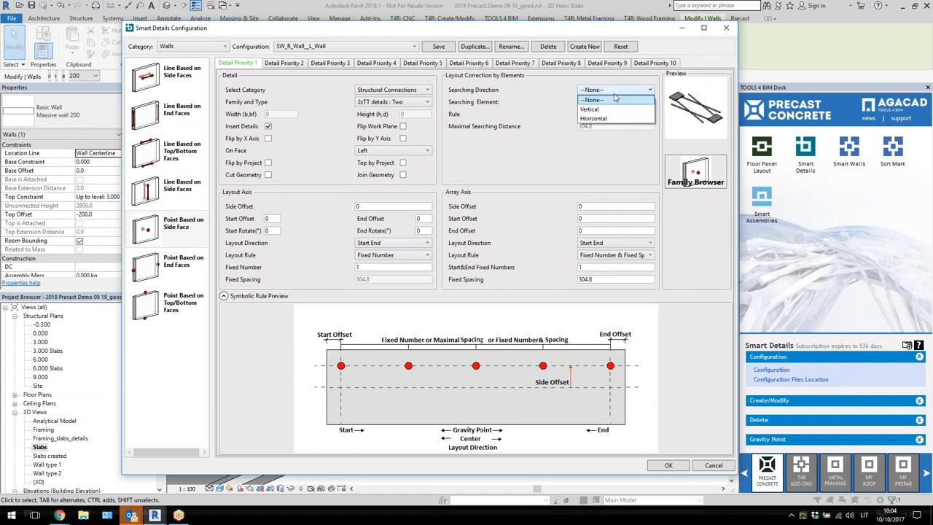
click(618, 108)
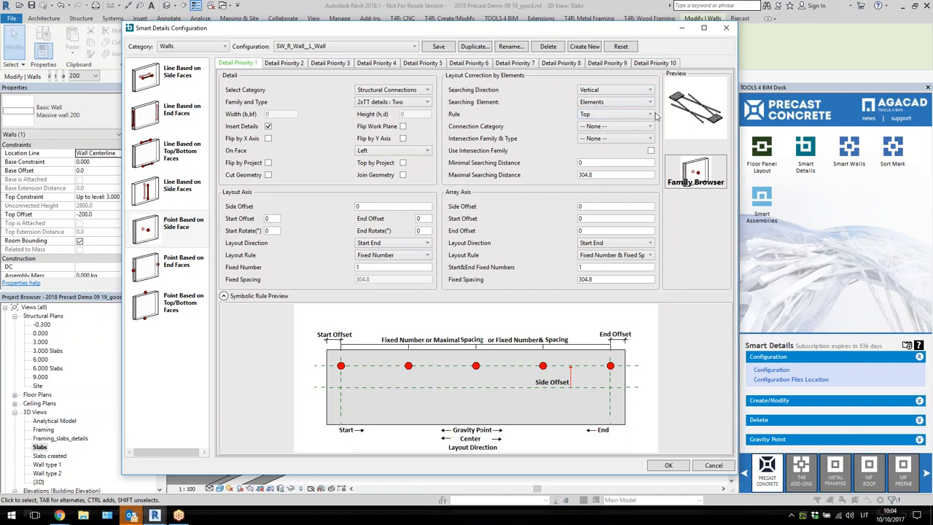
click(616, 126)
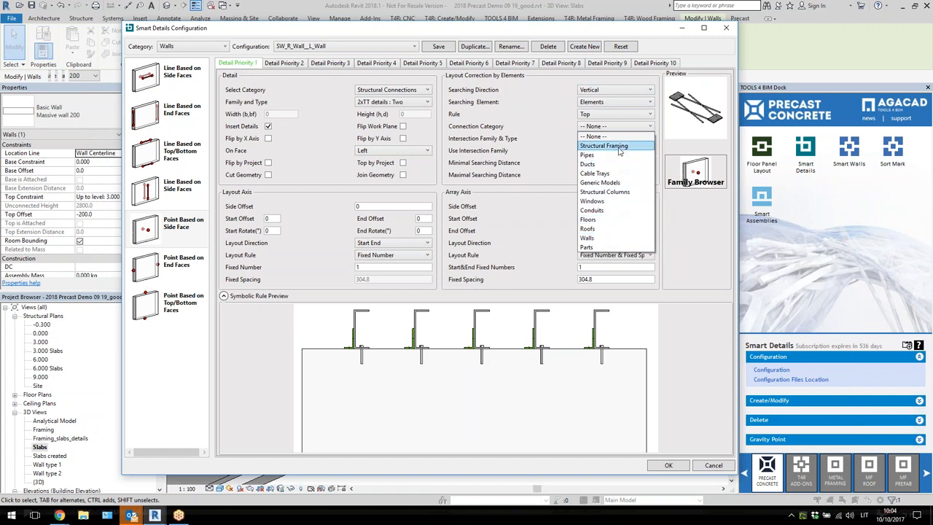
click(616, 145)
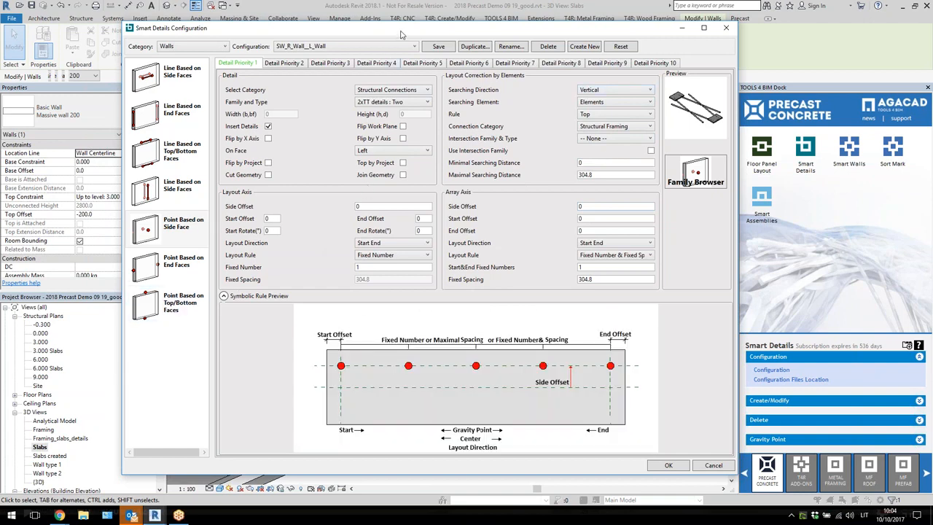
Look through the saved wall configurations and close the Smart Details Configuration dialog without saving
drag(400, 34, 396, 22)
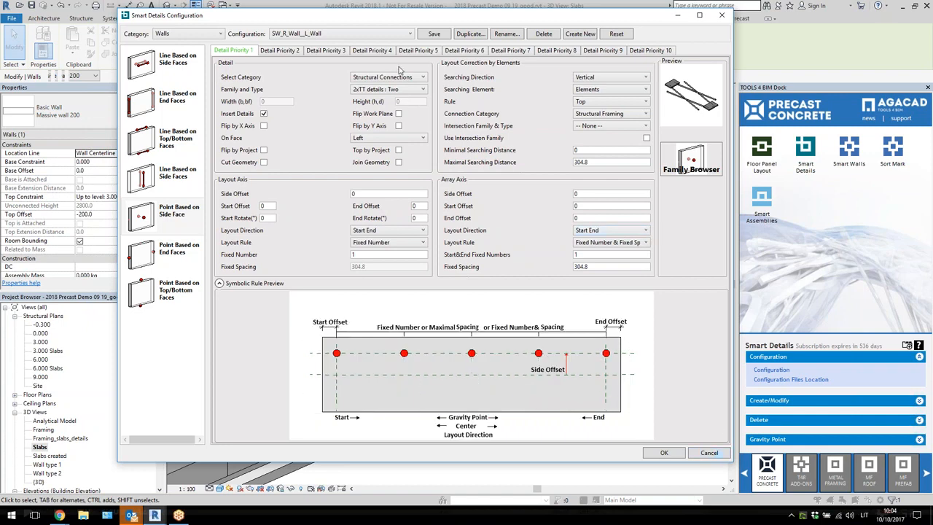
click(342, 34)
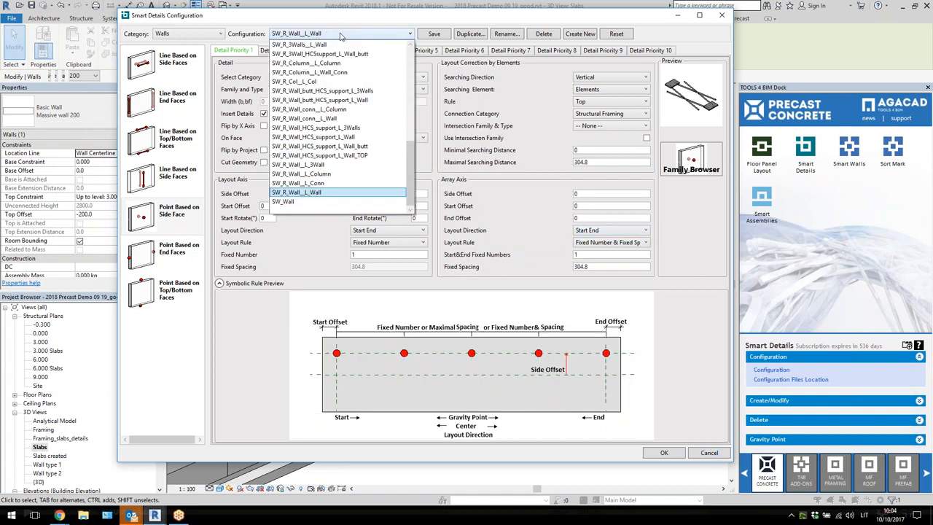
drag(415, 183, 410, 88)
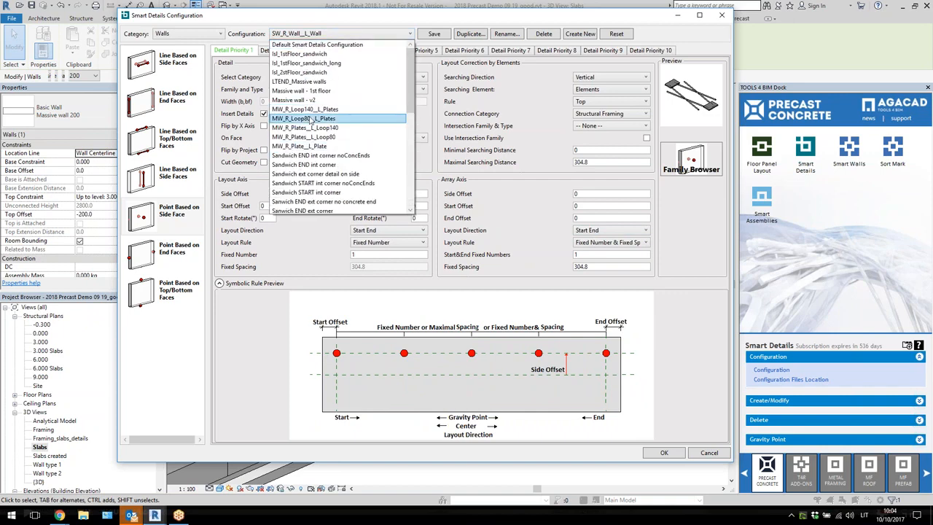
click(460, 107)
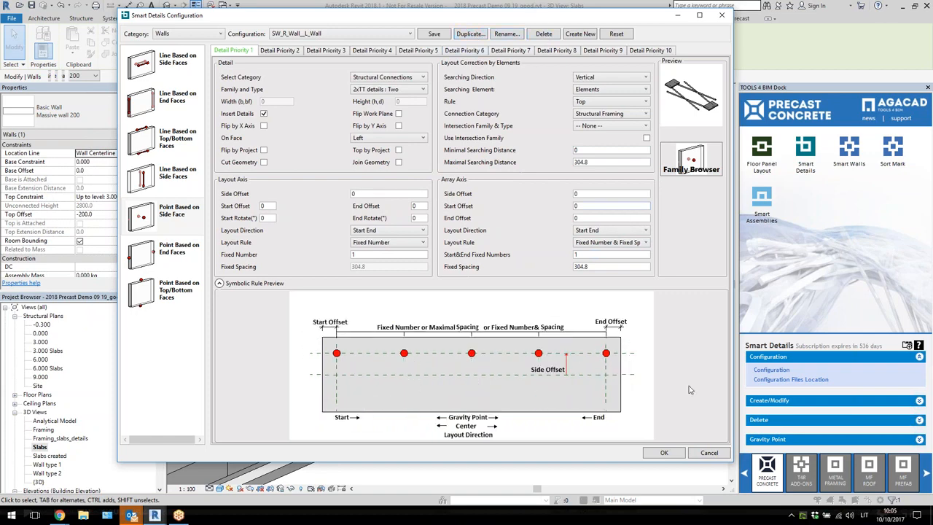
click(696, 454)
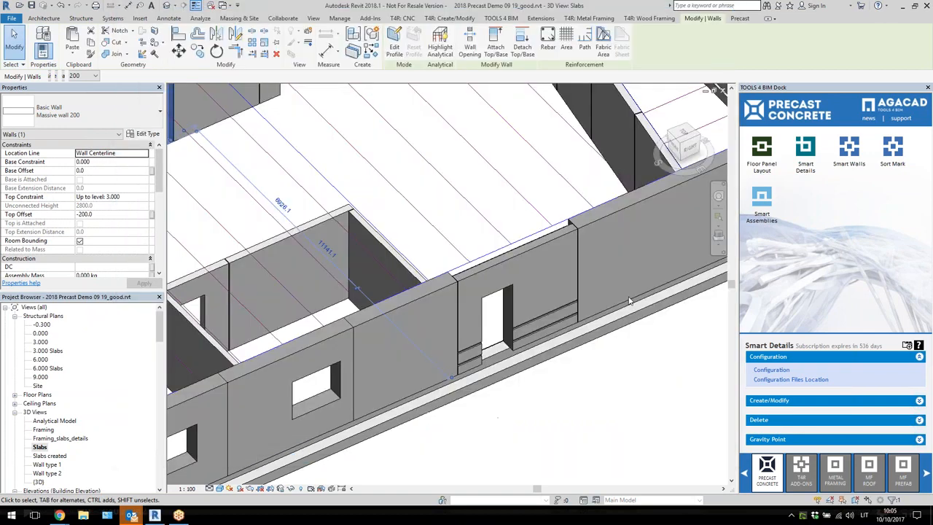
Select the group of interior elements in the Slabs 3D view and filter the selection to Walls only
click(611, 421)
scroll(577, 402, down, 3)
shift+middle_drag(602, 424, 539, 373)
drag(536, 329, 346, 150)
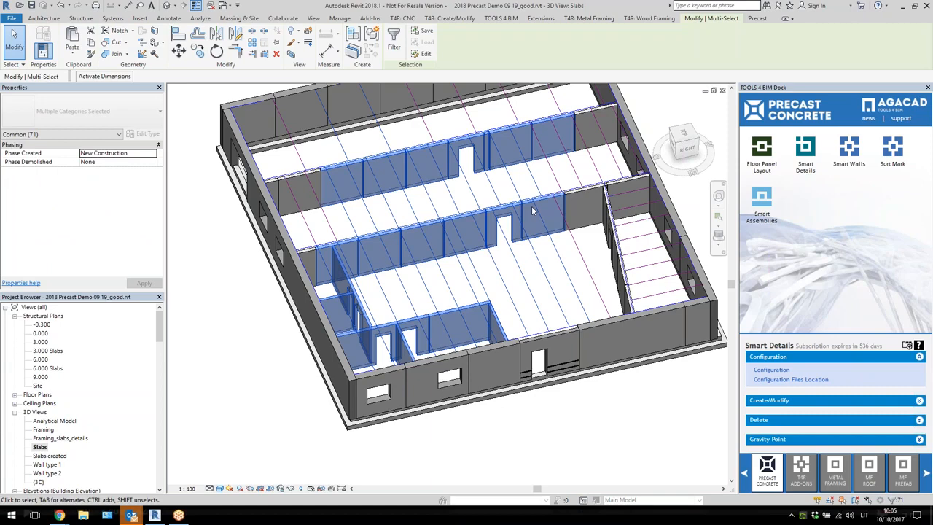
click(394, 43)
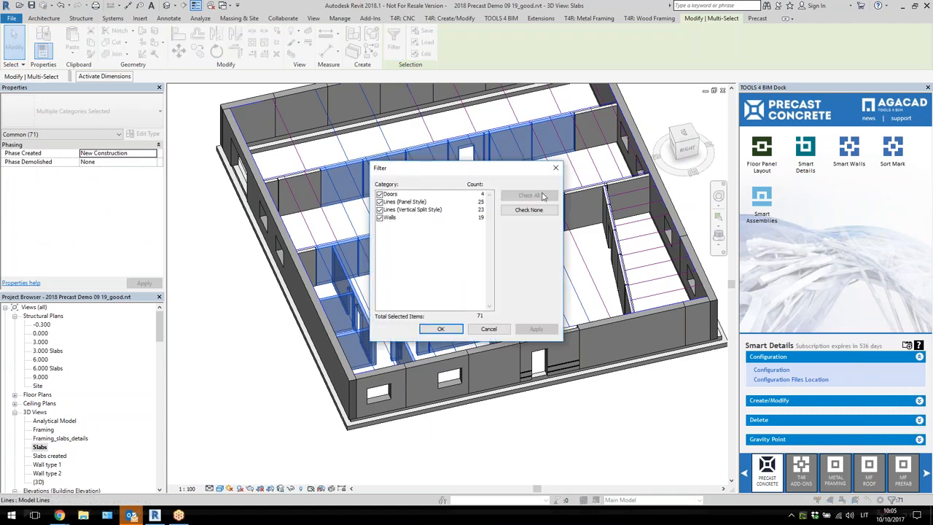
click(528, 209)
click(380, 218)
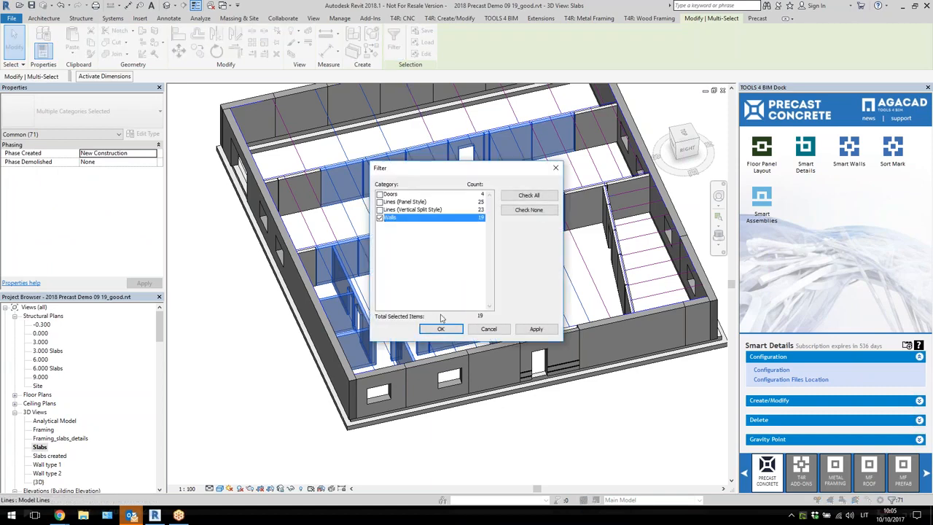
click(441, 329)
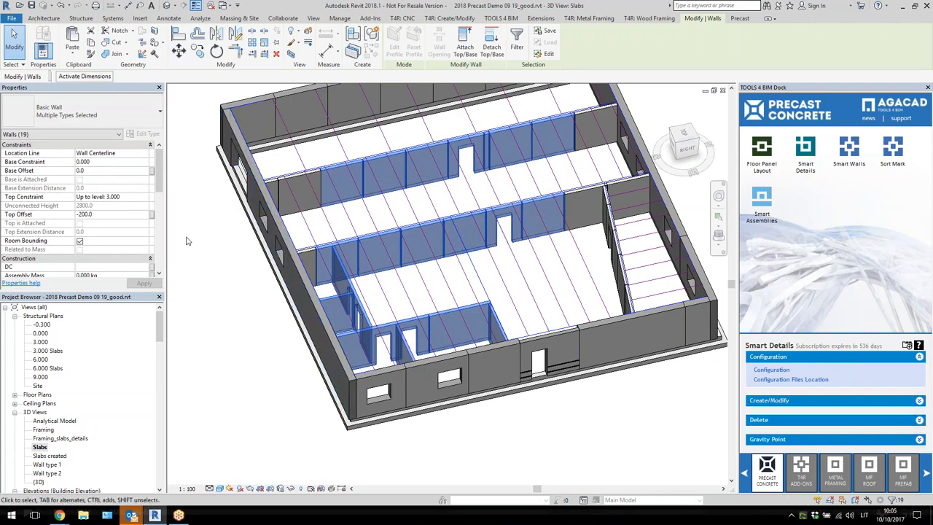
Open the Create/Modify commands of Smart Details for the selected interior walls
click(777, 402)
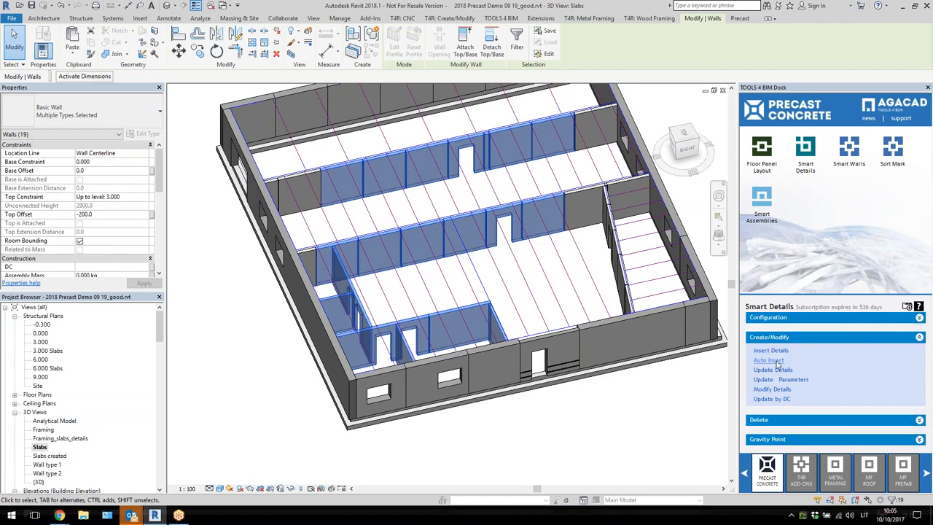
Insert details into the selected interior walls with the LTEND_Massive walls configuration and accept the insertion report with OK / OK
click(777, 364)
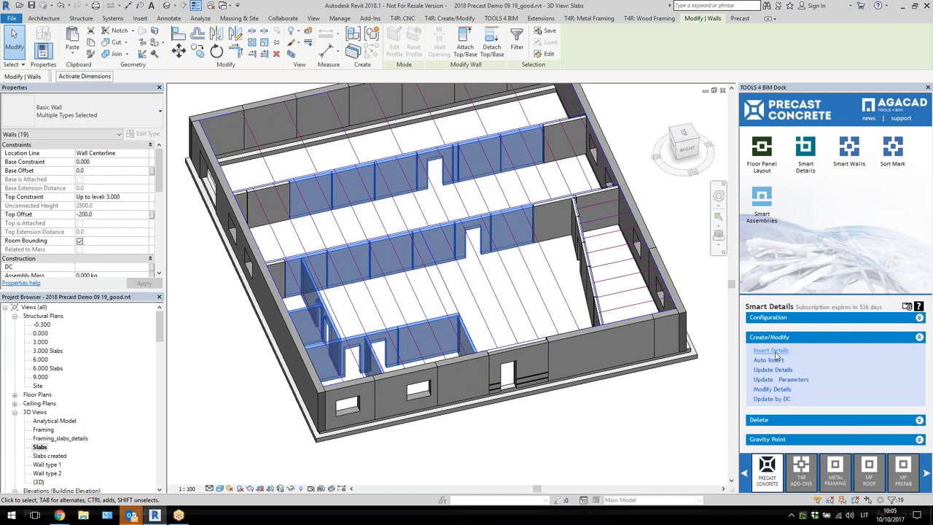
click(553, 412)
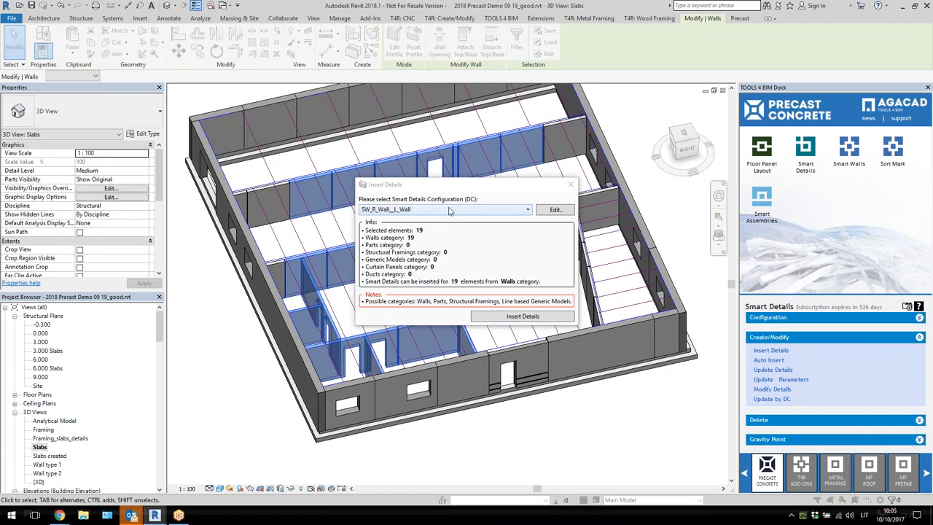
click(442, 210)
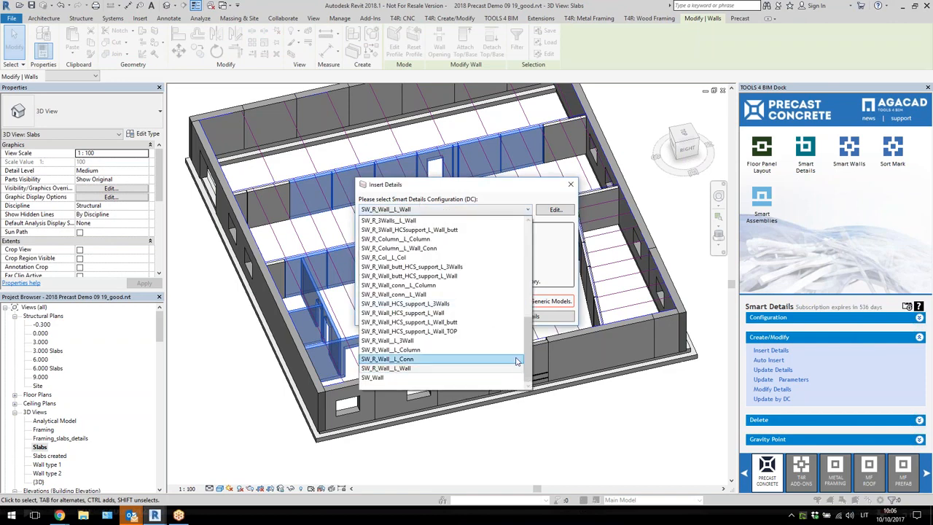
drag(525, 364, 524, 255)
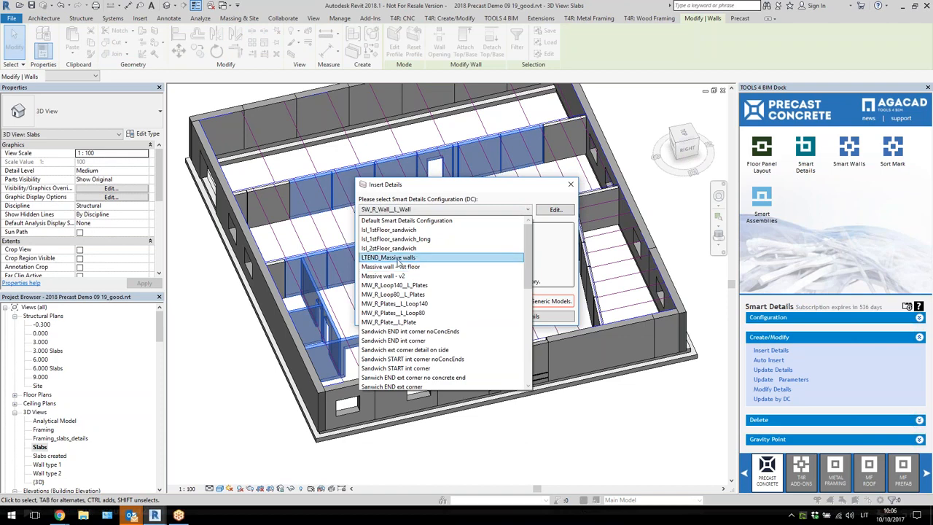
click(398, 258)
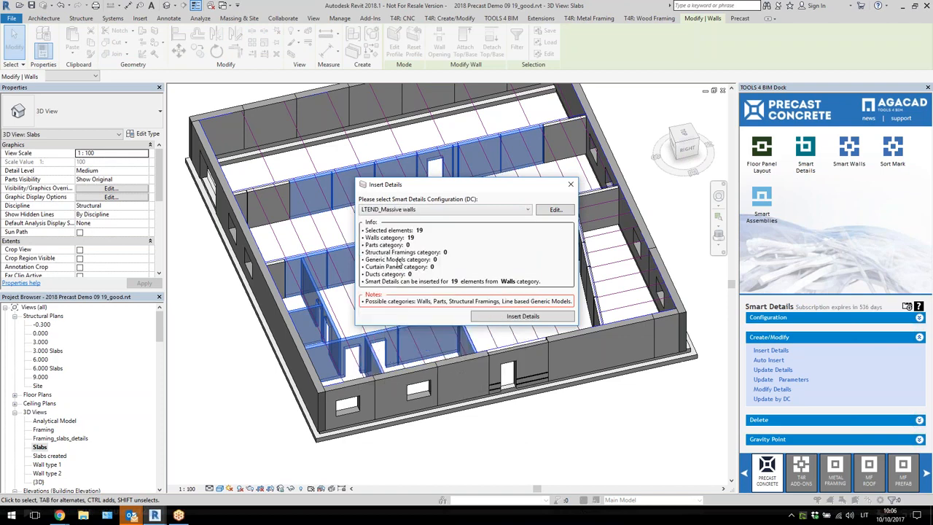
click(516, 317)
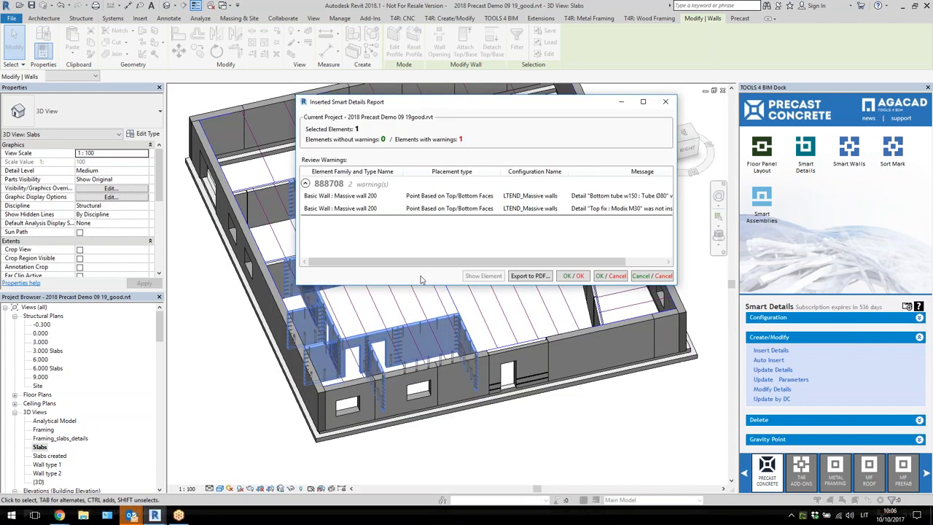
drag(508, 263, 546, 263)
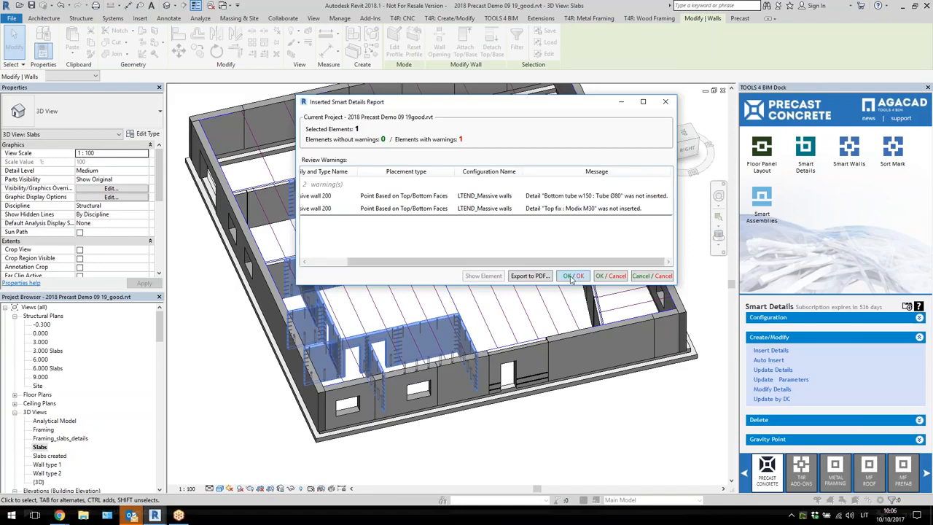
click(573, 275)
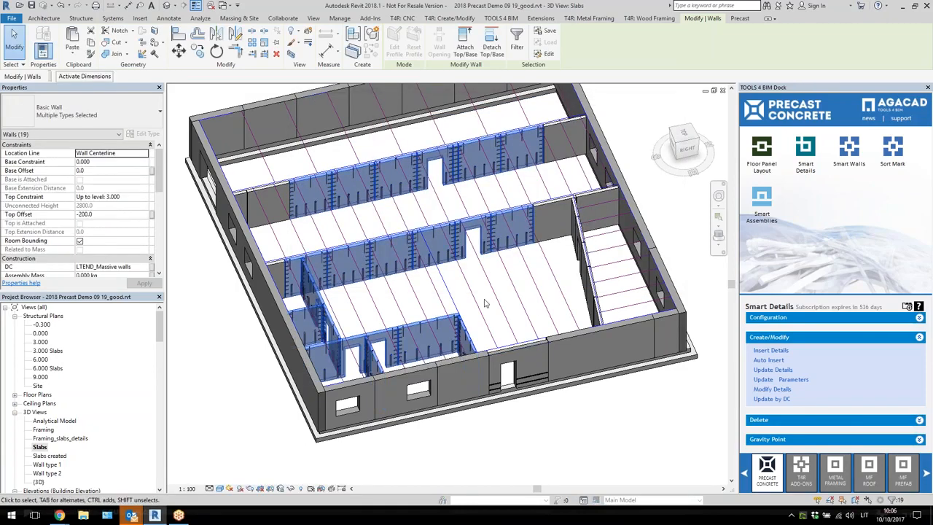
Examine the details inserted in the interior walls from several angles, then clear the wall selection
scroll(485, 303, down, 4)
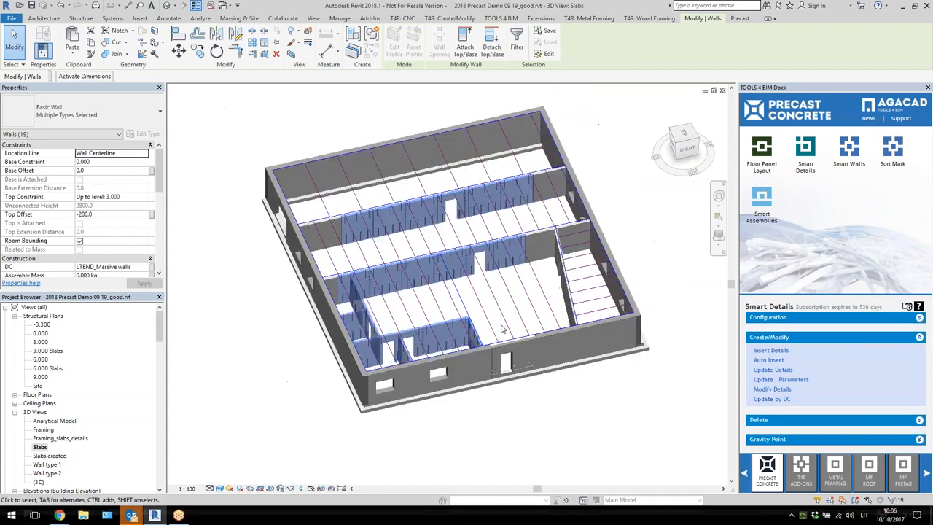
scroll(475, 312, up, 3)
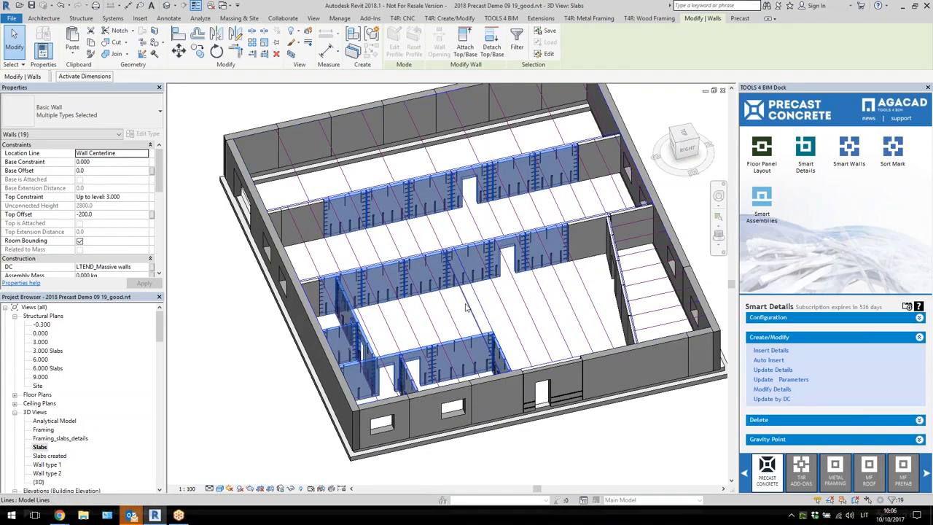
scroll(465, 310, up, 3)
shift+middle_drag(465, 310, 313, 313)
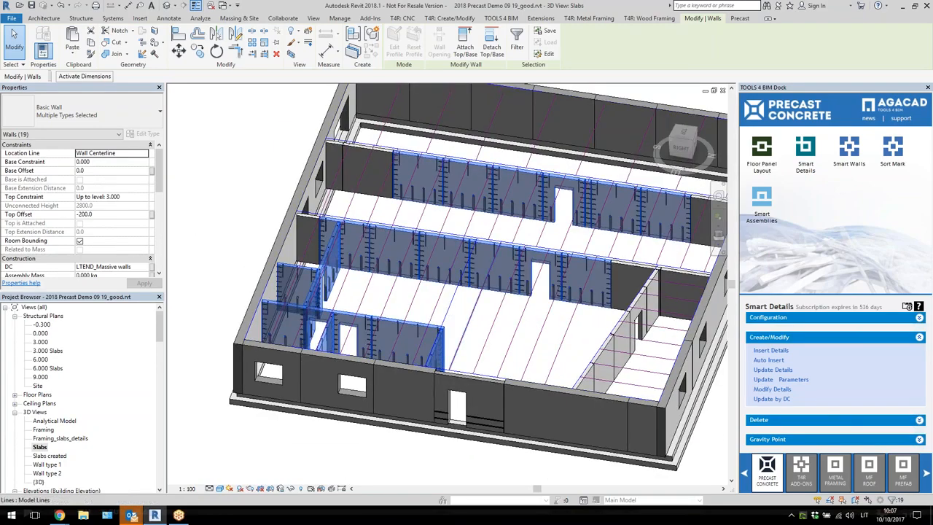
scroll(429, 274, down, 2)
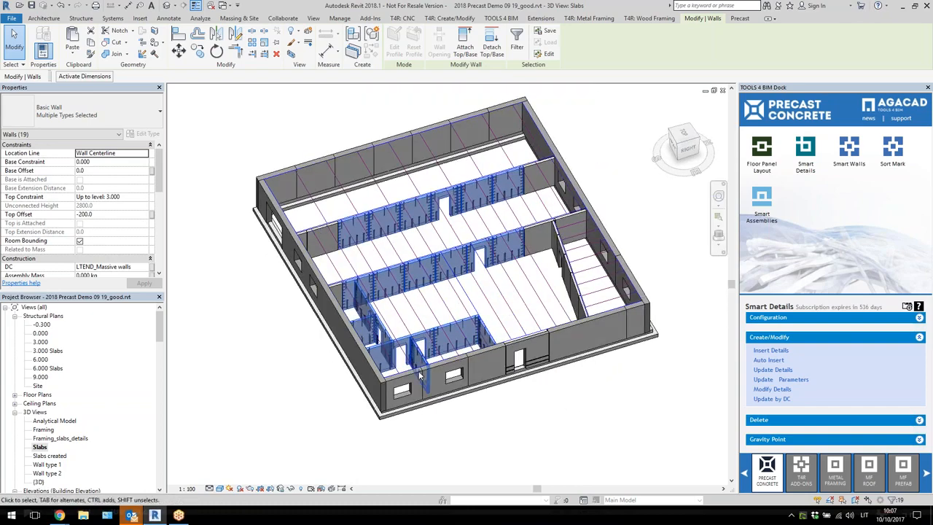
scroll(417, 366, up, 1)
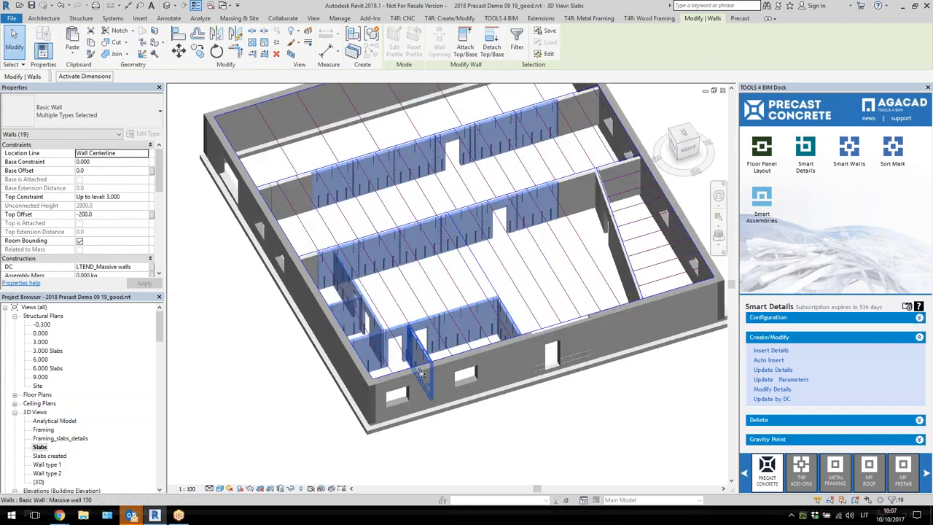
click(498, 433)
scroll(457, 291, up, 4)
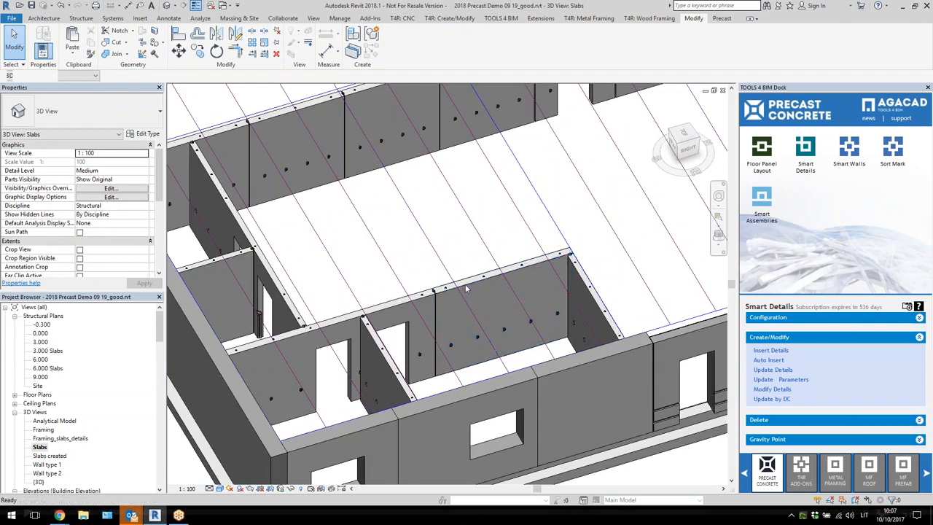
Override the surface transparency of the Walls category in the Slabs 3D view so the embedded details show through
key(v)
key(g)
click(165, 300)
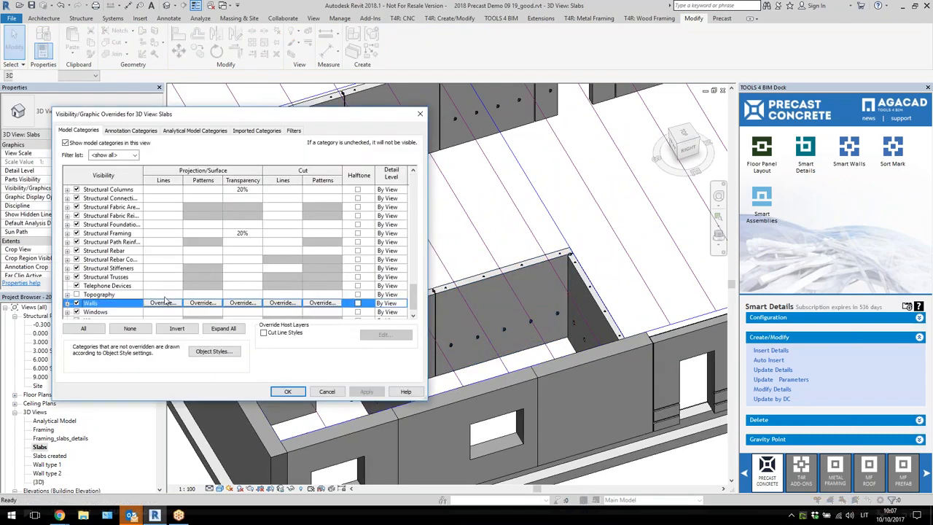
click(233, 303)
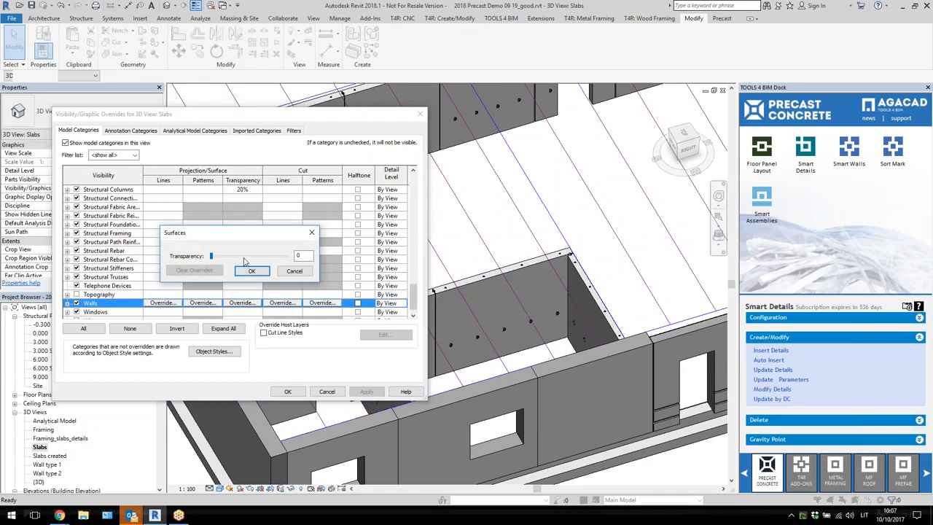
click(252, 271)
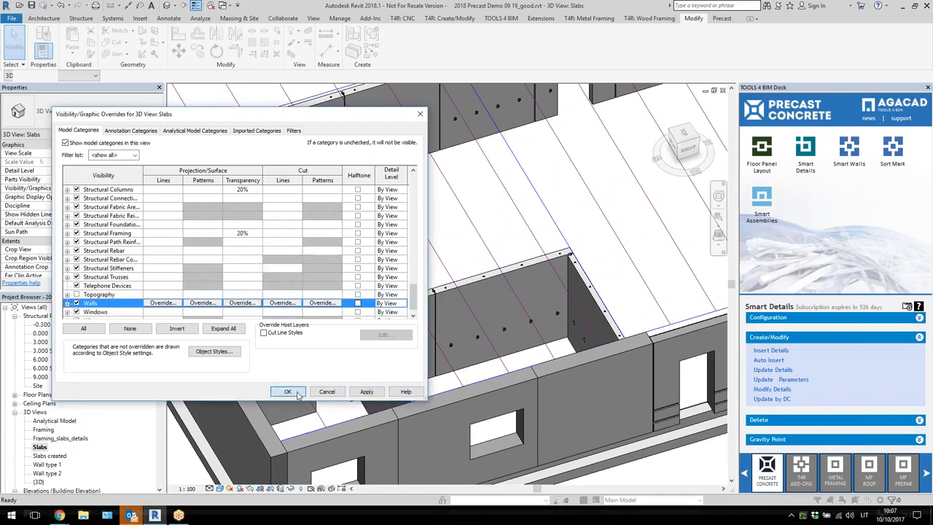
click(297, 395)
Inspect one of the Bottom tube w150 details at the base of the short interior wall near the front
scroll(456, 263, down, 2)
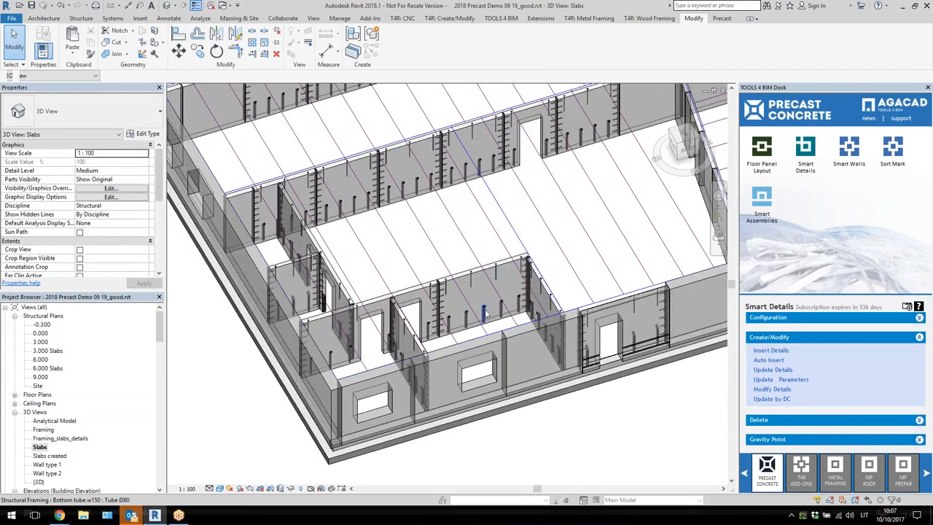
scroll(485, 312, up, 3)
click(485, 312)
shift+middle_drag(485, 312, 631, 231)
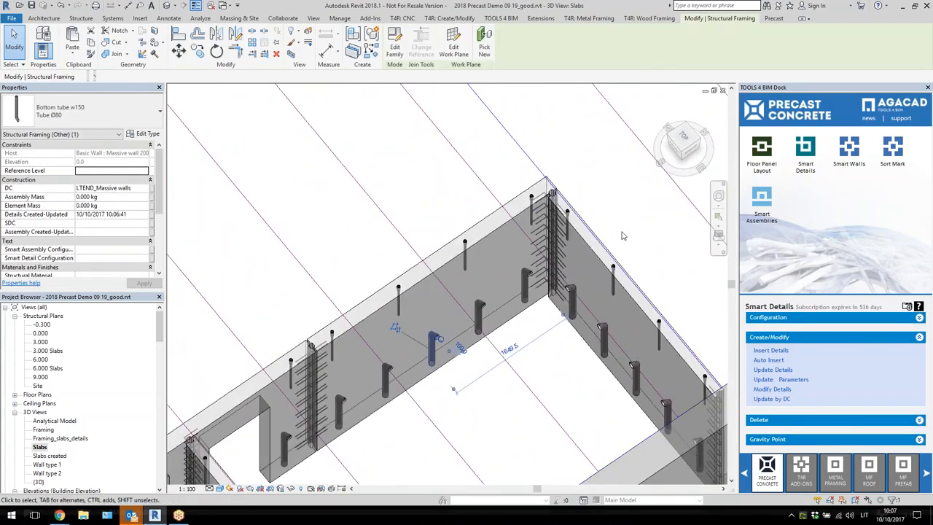
scroll(500, 280, down, 4)
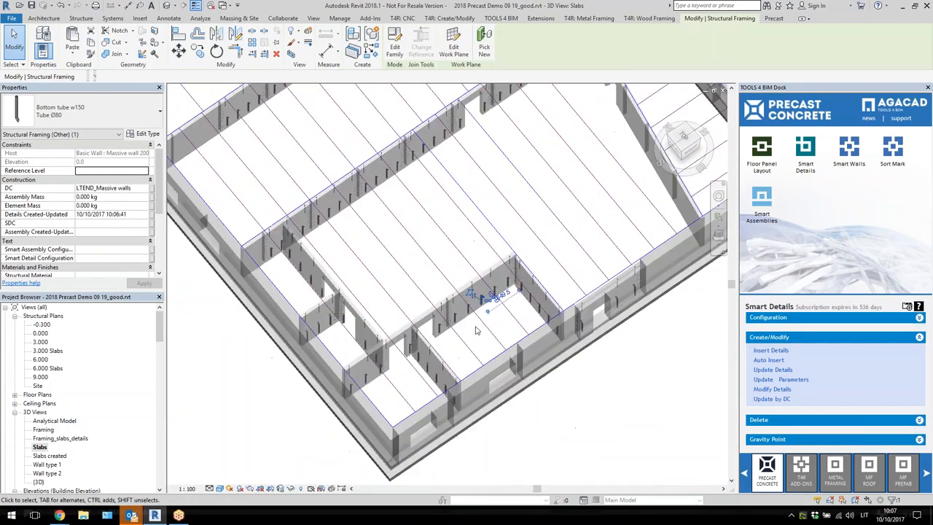
Inspect the loop connections and top fixings at the vertical joint between two panels of the long interior wall
scroll(475, 330, up, 5)
click(452, 136)
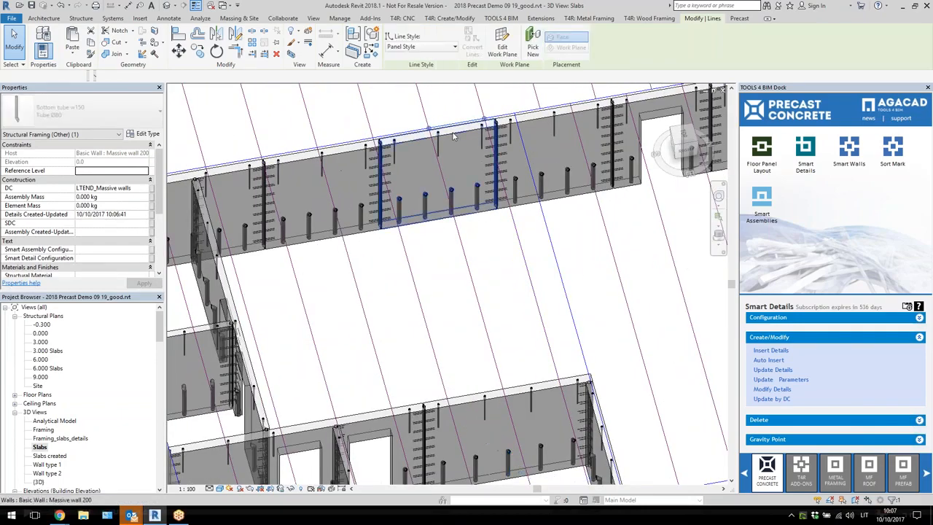
click(453, 136)
scroll(452, 137, up, 2)
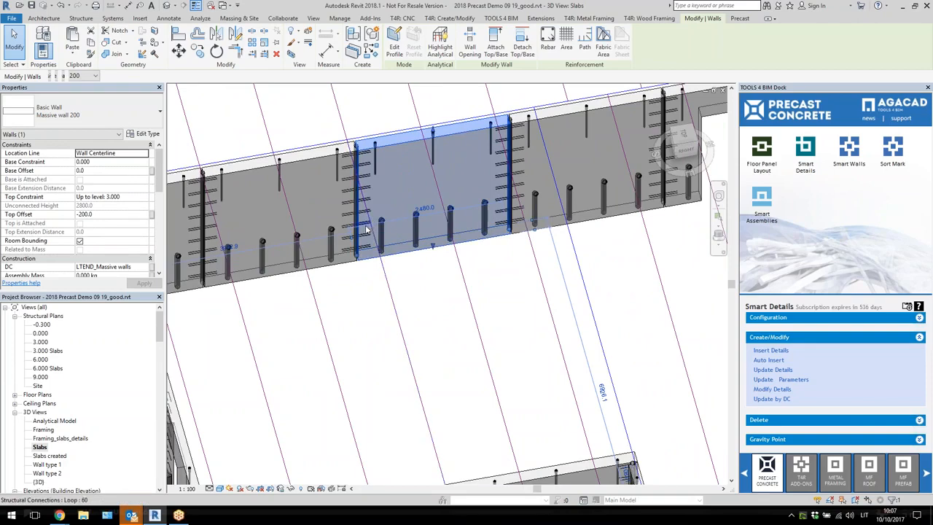
scroll(368, 193, up, 4)
scroll(351, 162, up, 3)
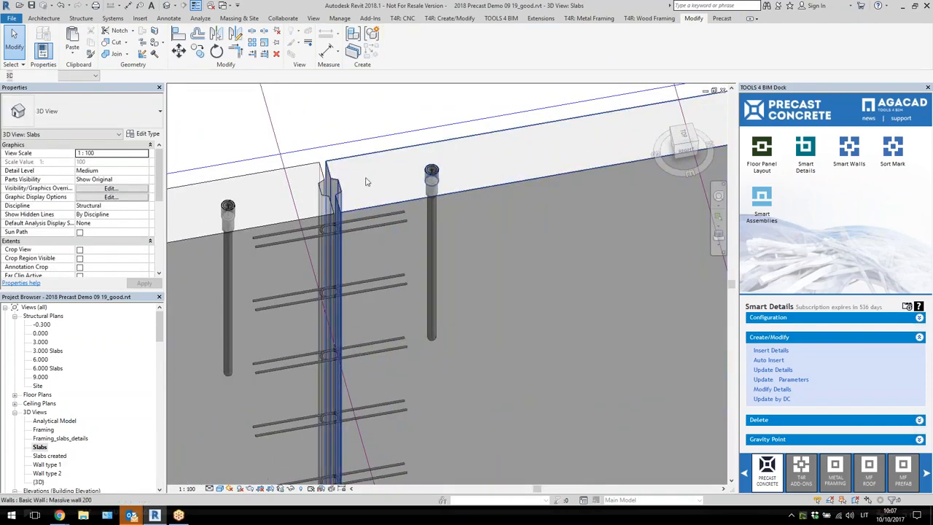
scroll(368, 182, down, 10)
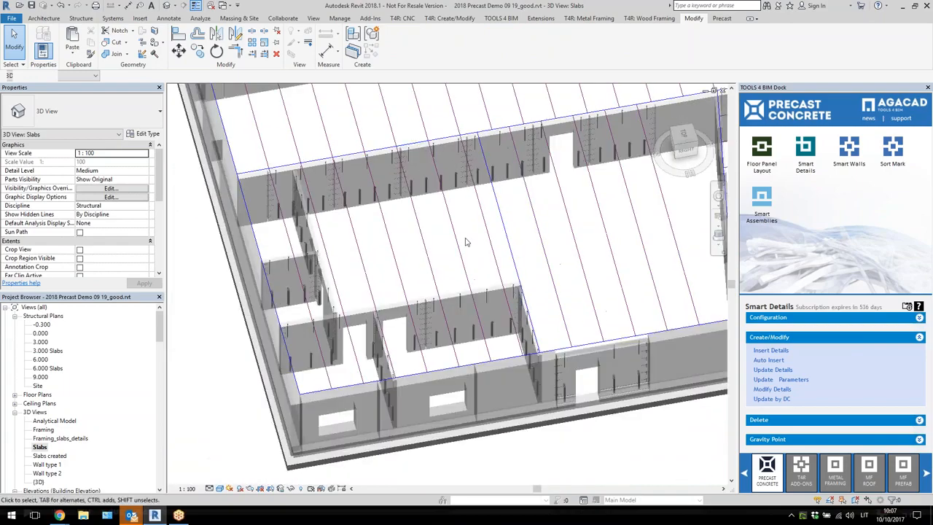
Select the two perpendicular interior walls and examine the corner connection between them from above
click(476, 300)
shift+middle_drag(475, 301, 534, 348)
scroll(537, 338, up, 3)
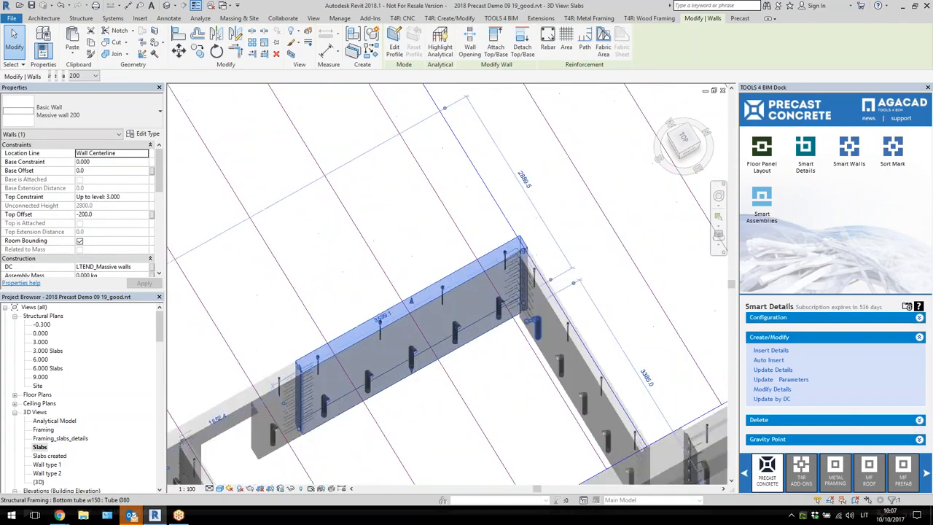
scroll(498, 259, down, 2)
scroll(506, 286, up, 4)
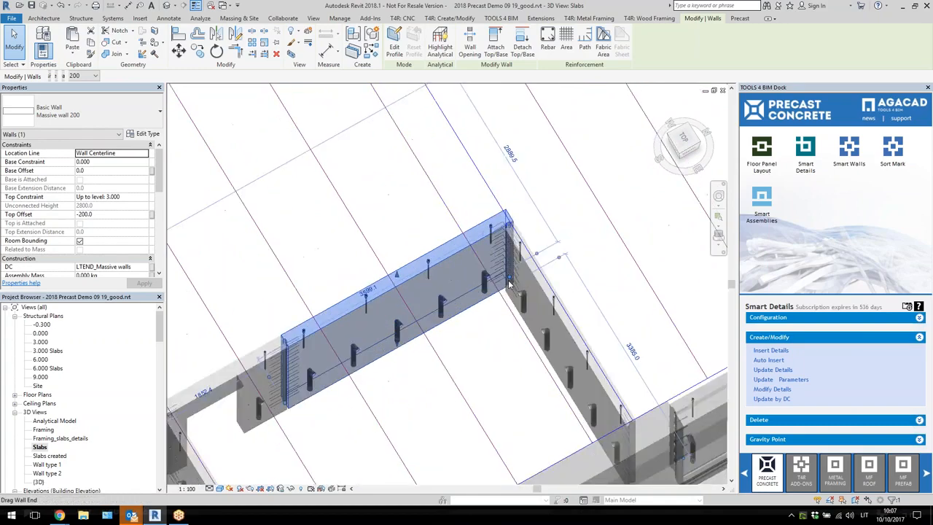
shift+middle_drag(510, 284, 446, 337)
ctrl+click(548, 382)
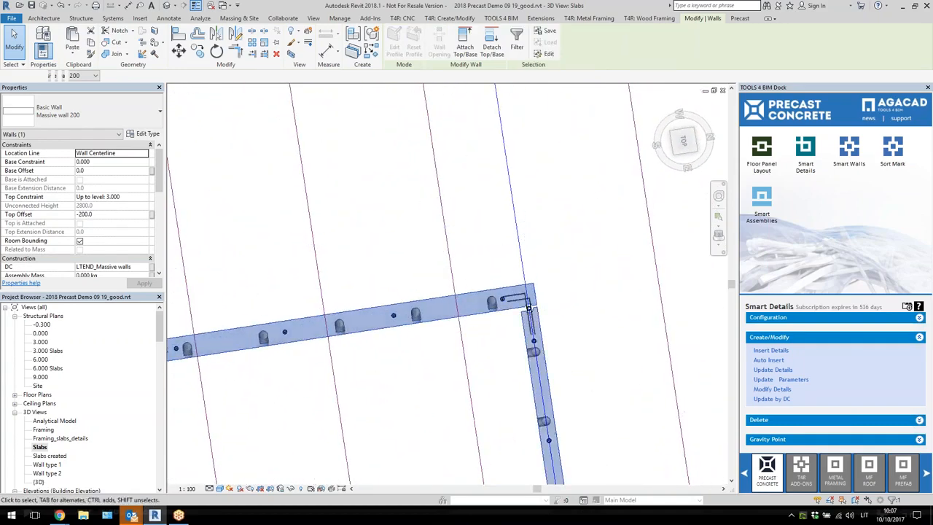
scroll(563, 342, up, 2)
click(563, 342)
Review the Detail Priority 3 and 4 rules of the corner's Loop angle 90 detail, then close the configuration without updating
click(490, 282)
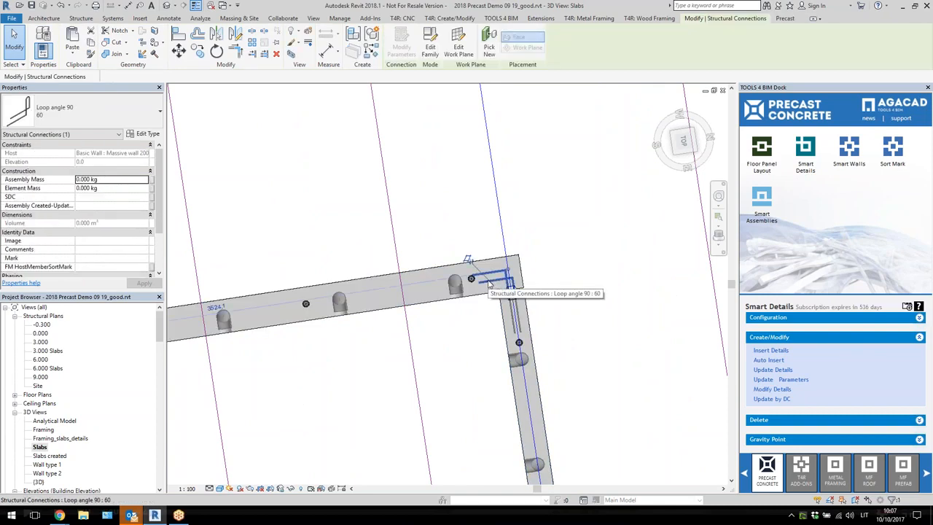
click(759, 390)
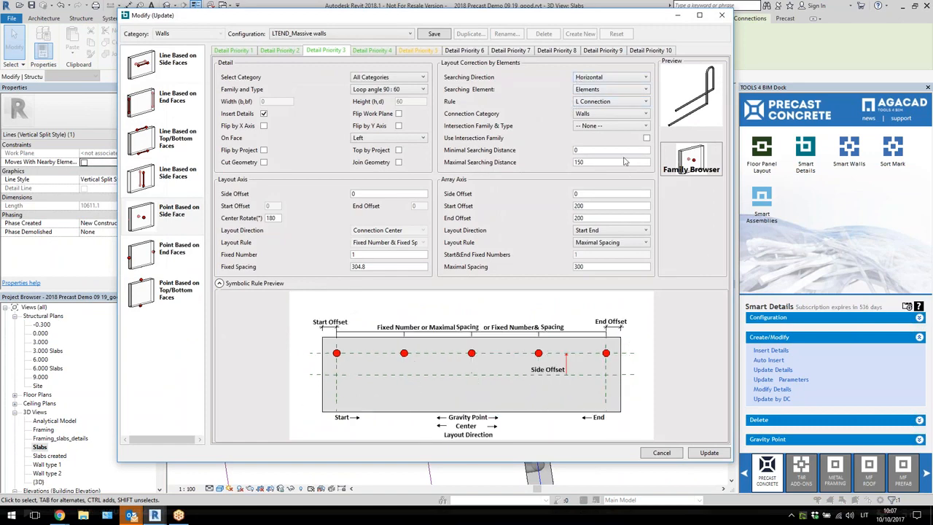
click(364, 55)
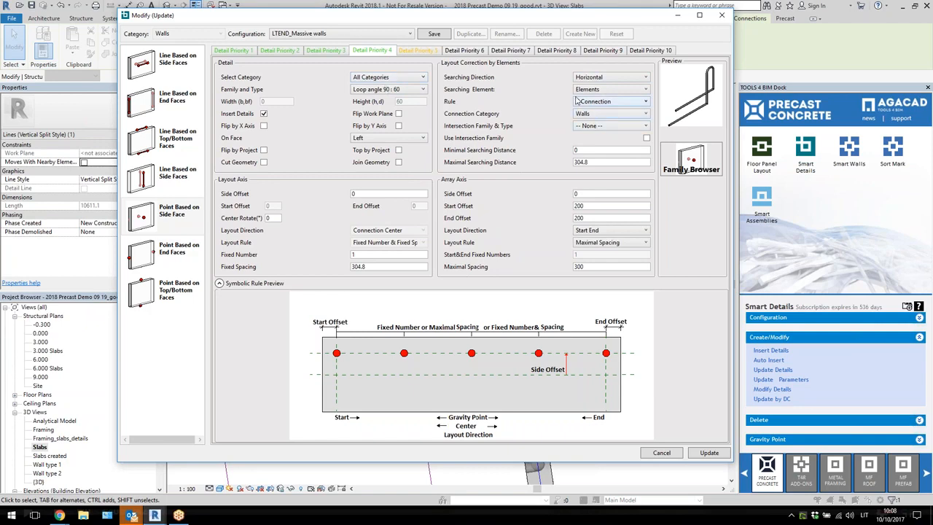
click(722, 14)
key(Escape)
Select the long interior wall with the two walls meeting it and examine the angled loops at their T-junctions
scroll(615, 240, up, 3)
scroll(615, 240, down, 3)
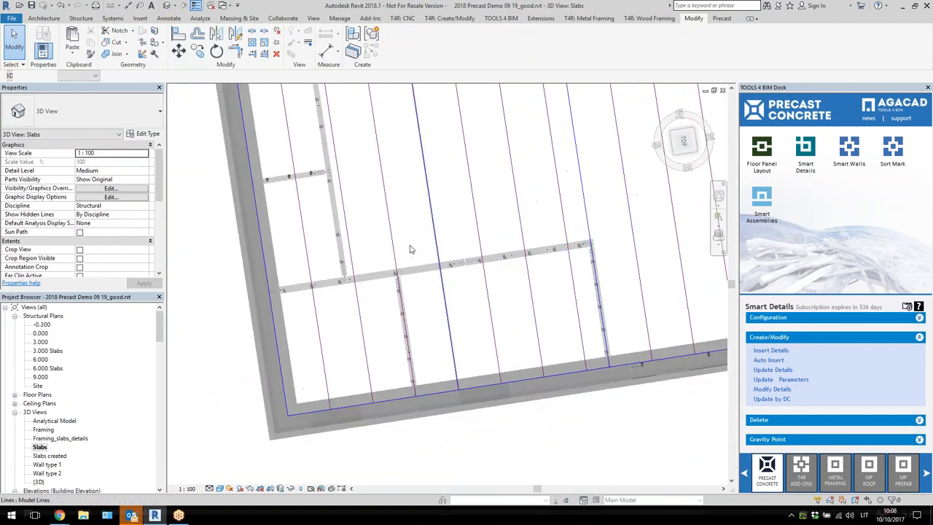
scroll(331, 322, up, 3)
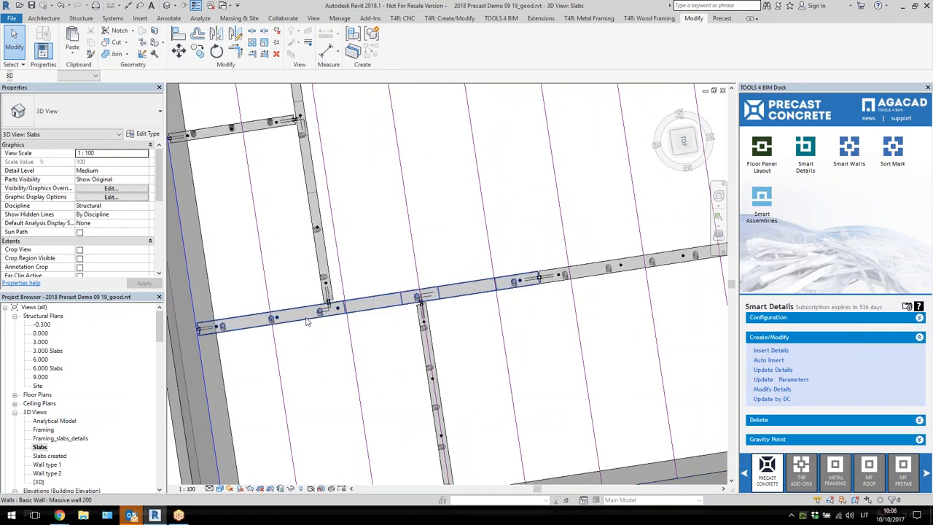
click(332, 320)
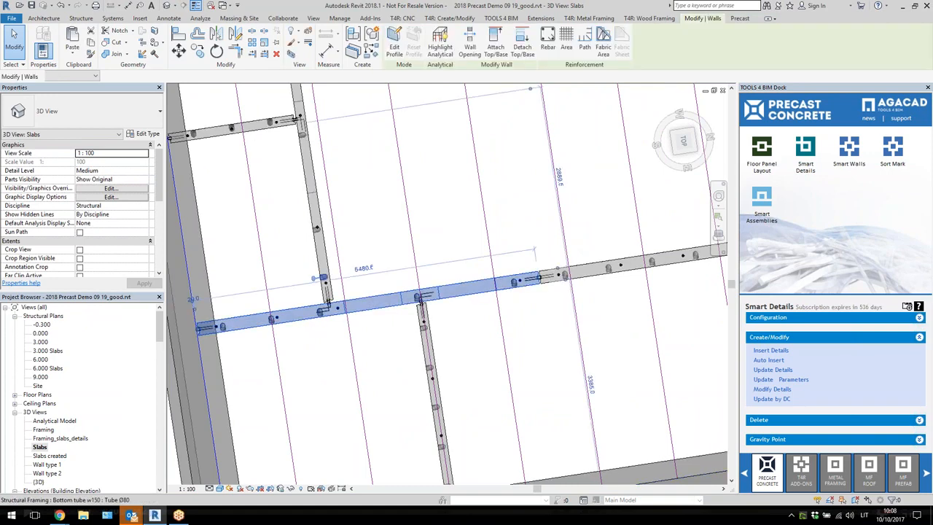
ctrl+click(436, 355)
ctrl+click(325, 255)
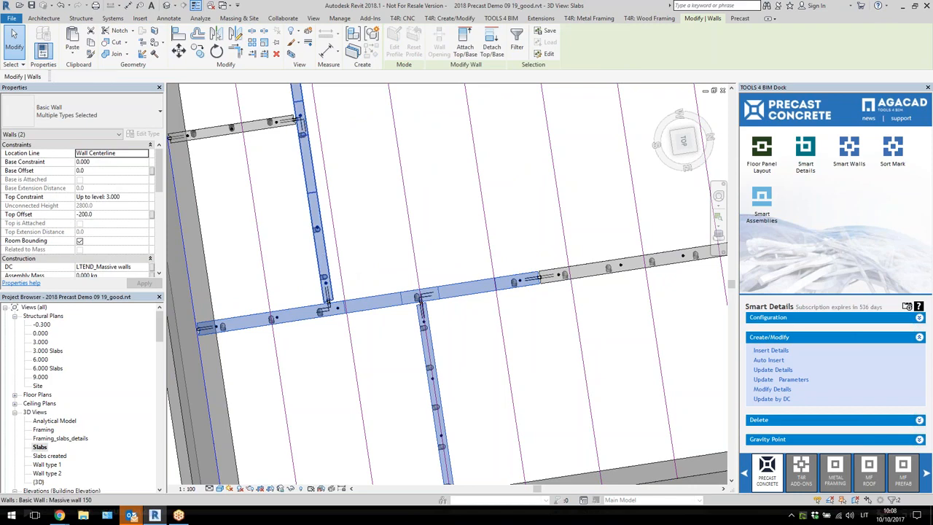
scroll(321, 304, up, 5)
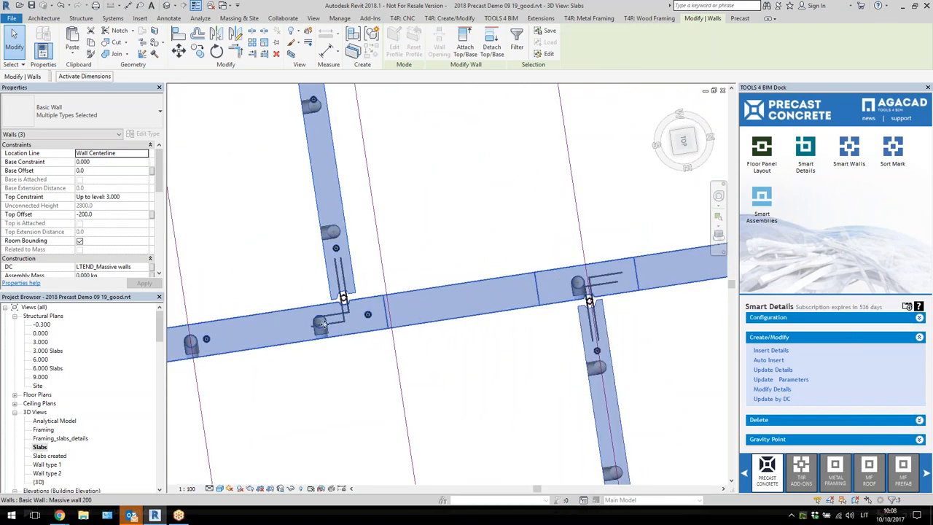
Clear the wall selection and examine the inserted wall connection details across the whole floor in an angled 3D view
scroll(575, 266, down, 2)
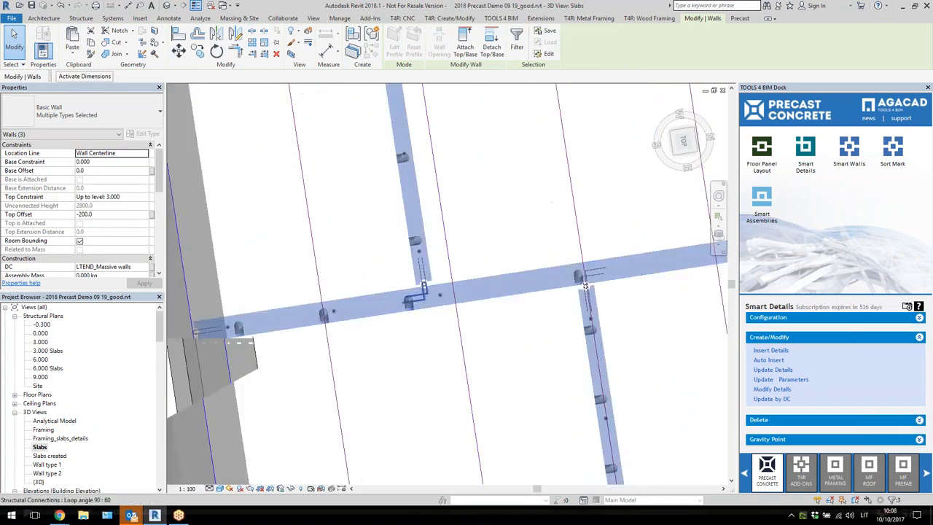
scroll(584, 286, down, 4)
key(Escape)
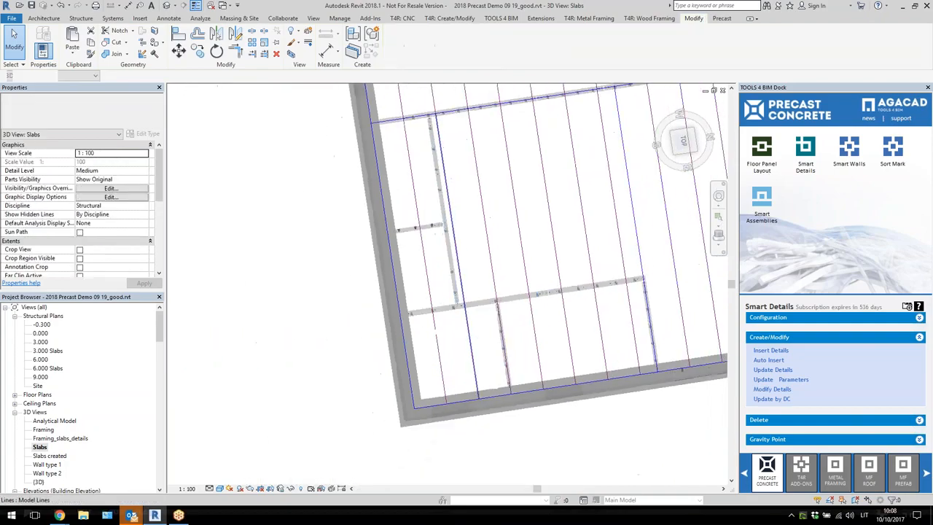
shift+middle_drag(583, 284, 537, 233)
scroll(353, 243, up, 3)
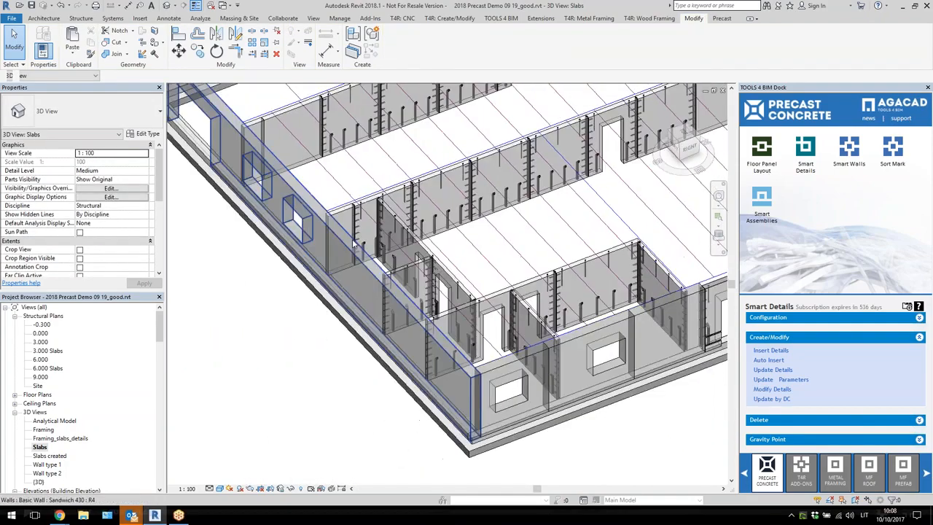
scroll(356, 246, down, 3)
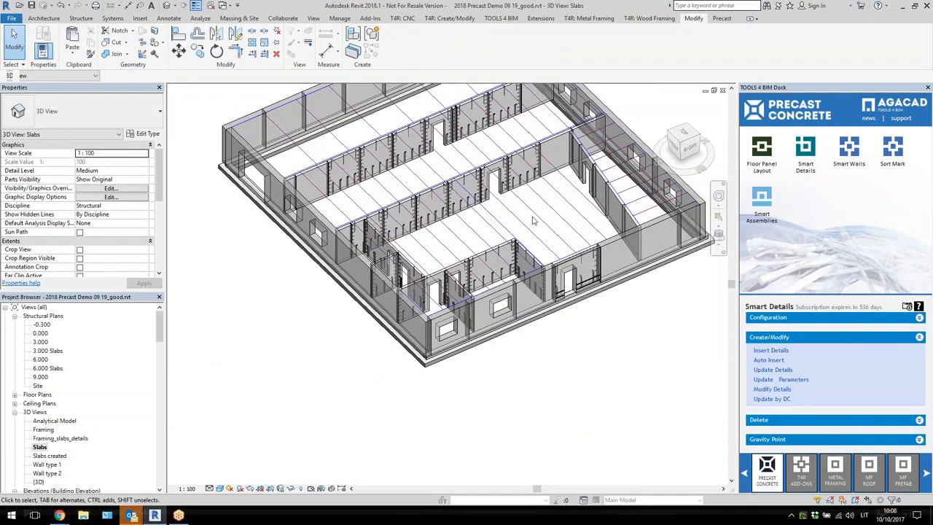
scroll(537, 244, up, 1)
scroll(559, 239, down, 3)
scroll(527, 233, up, 2)
scroll(543, 223, down, 2)
scroll(633, 343, up, 3)
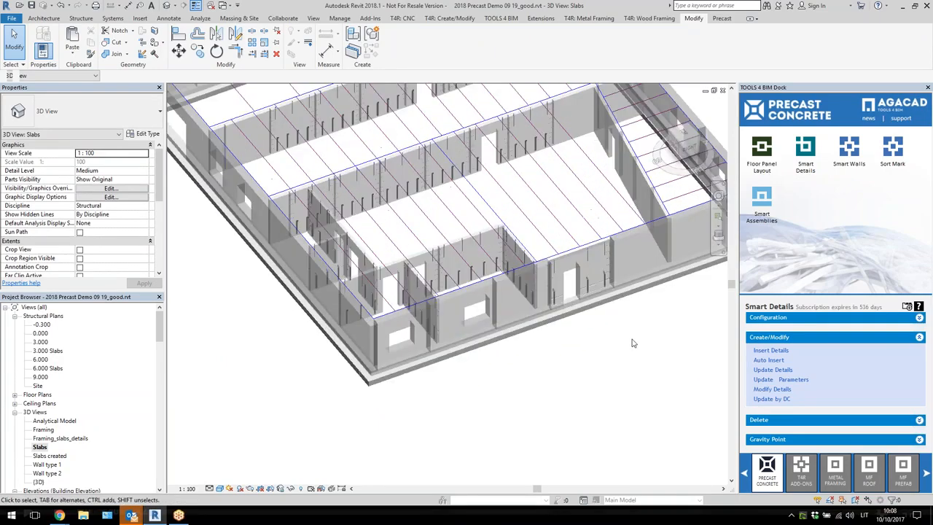
Open the Framing 3D view and orient it towards the near corner of the two-storey precast frame
double_click(43, 429)
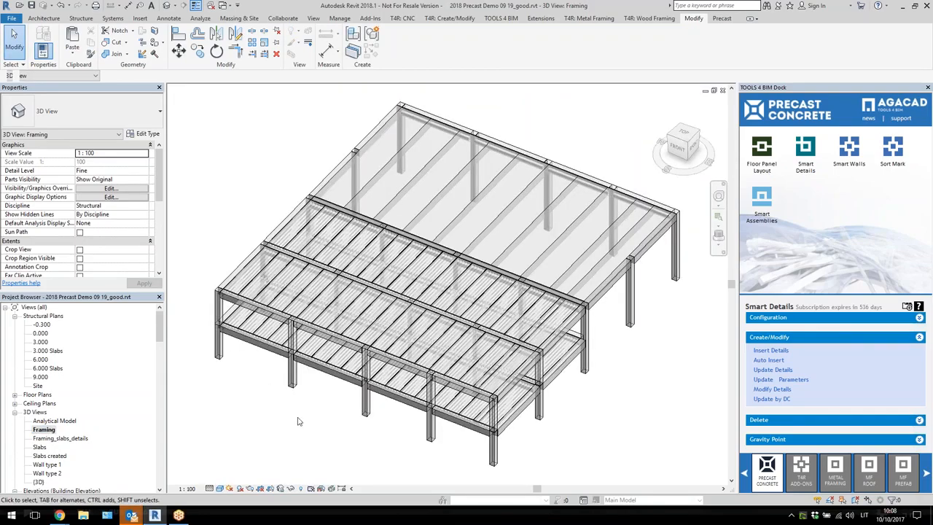
scroll(297, 421, down, 2)
shift+middle_drag(297, 421, 502, 425)
scroll(402, 400, up, 5)
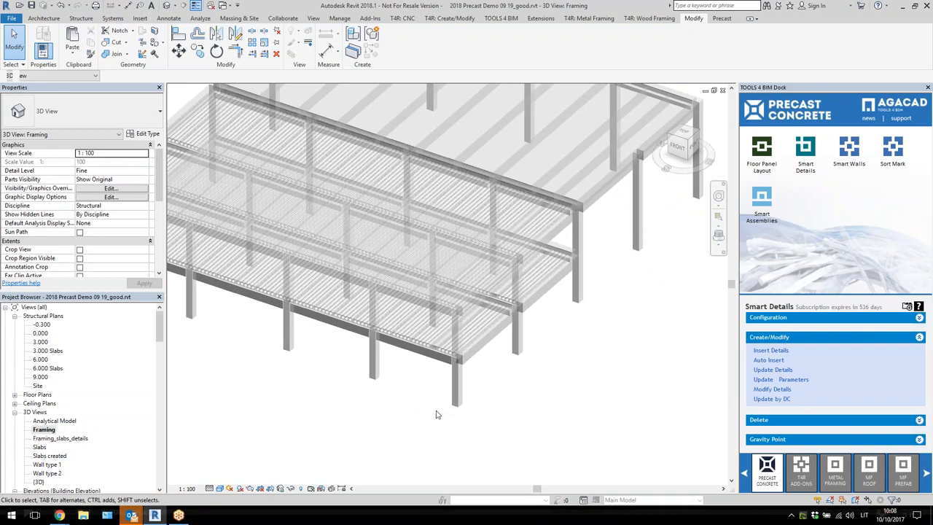
Select the frame's near corner and filter the selection to Structural Columns and Structural Framing (Primary) only
drag(547, 426, 286, 270)
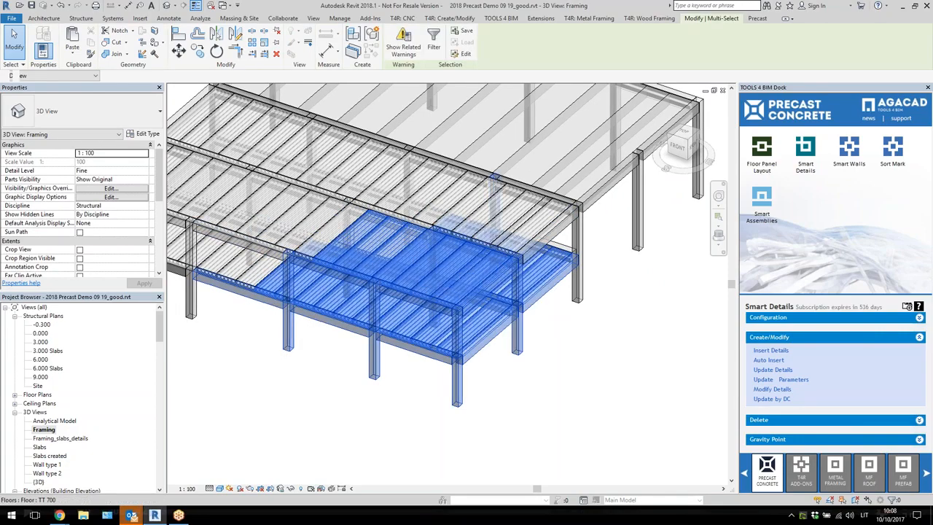
click(433, 46)
click(545, 210)
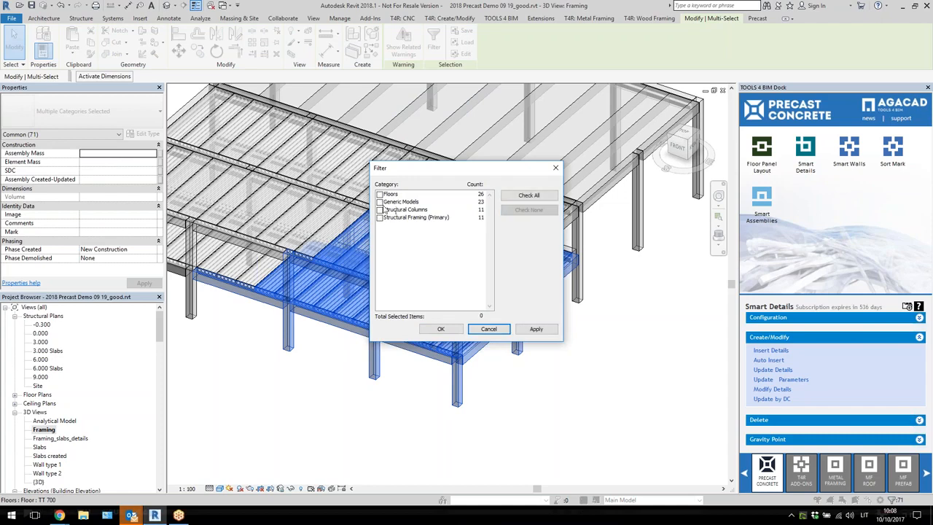
click(379, 209)
click(379, 217)
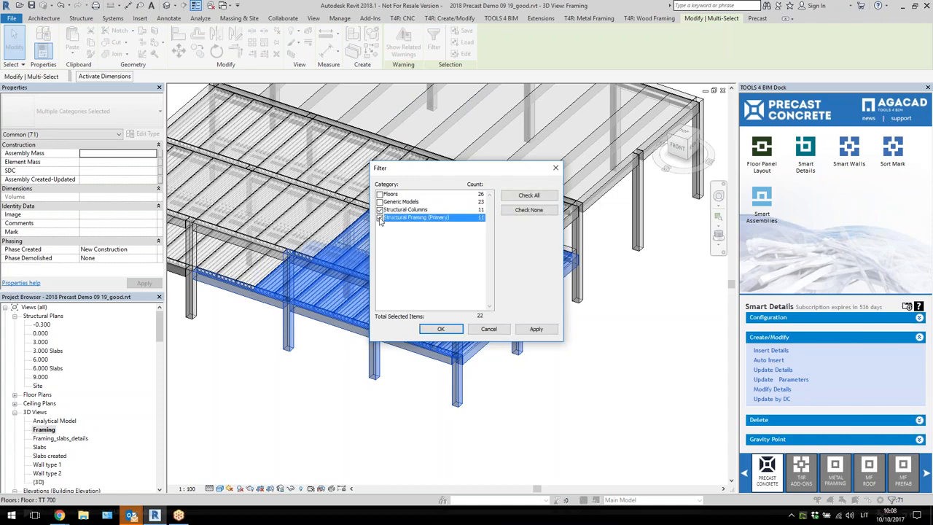
click(441, 329)
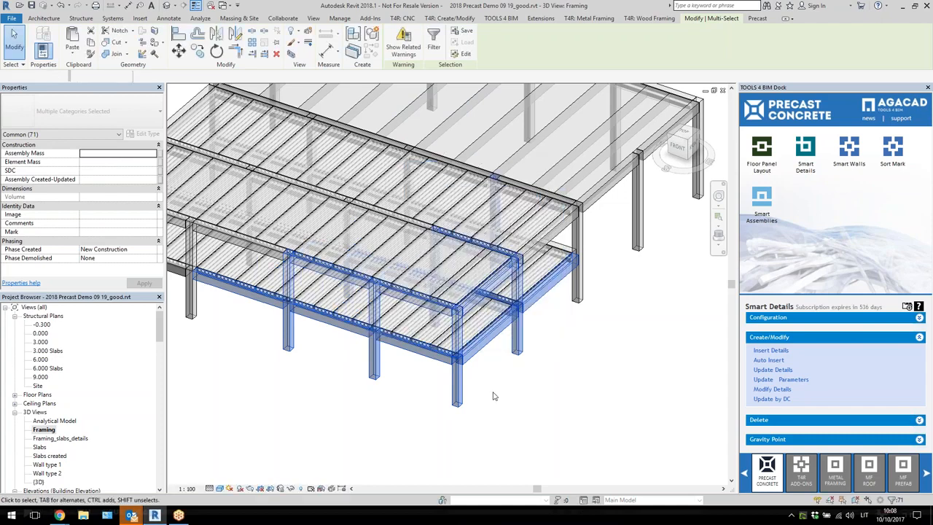
Auto-insert the connection details into the selected columns and beams with Smart Details
shift+middle_drag(560, 411, 529, 410)
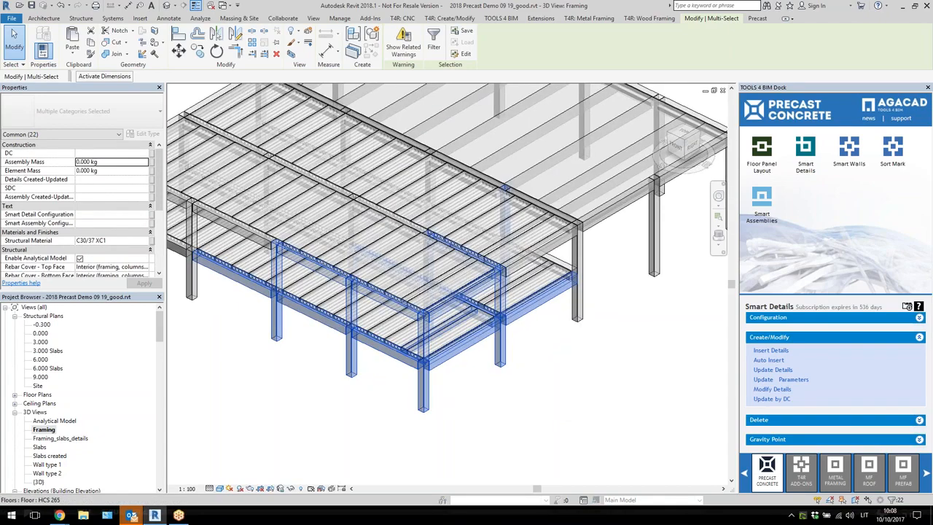
shift+middle_drag(400, 356, 389, 410)
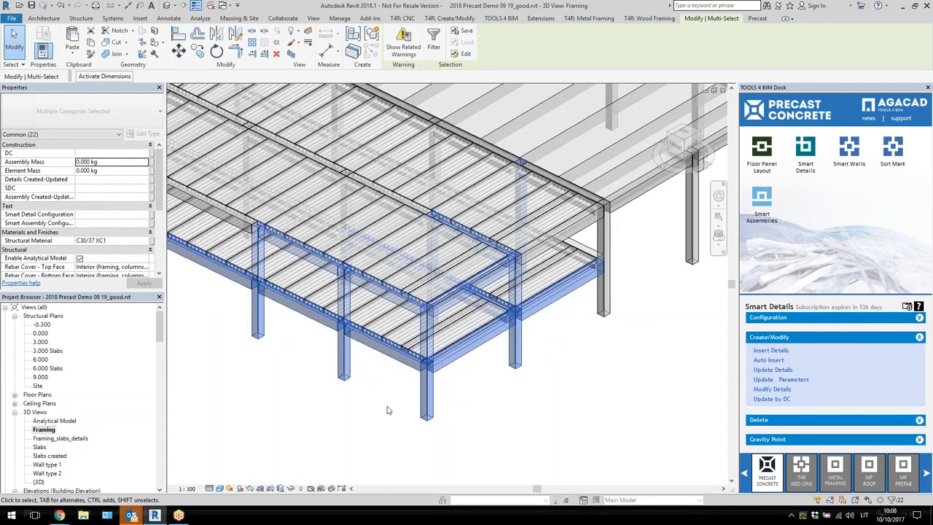
click(767, 363)
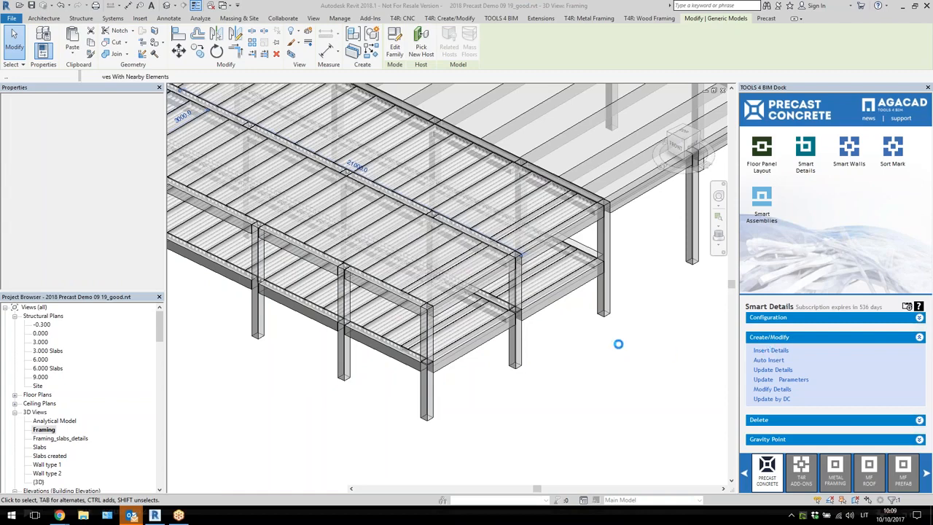
click(546, 379)
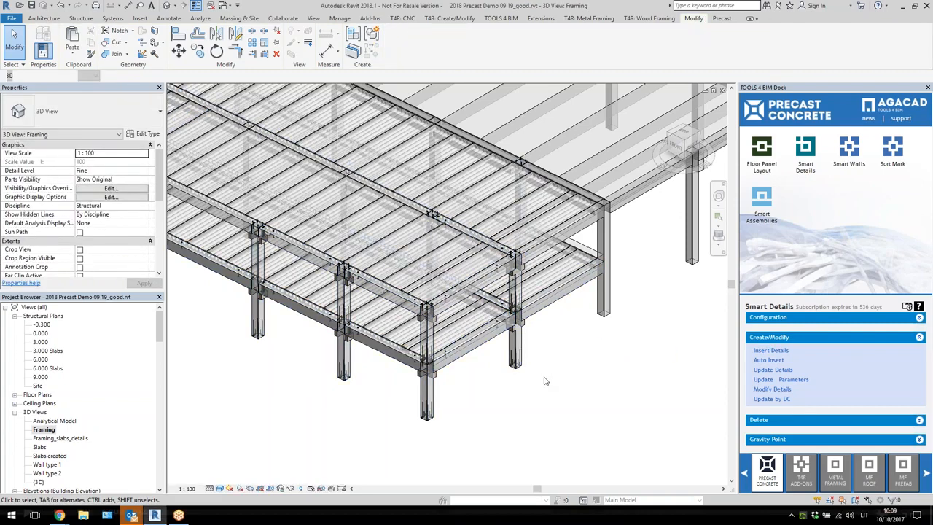
Check the Smart Detail Configuration parameter of the lower L precast beam that meets the corner column, then clear the selection
click(400, 367)
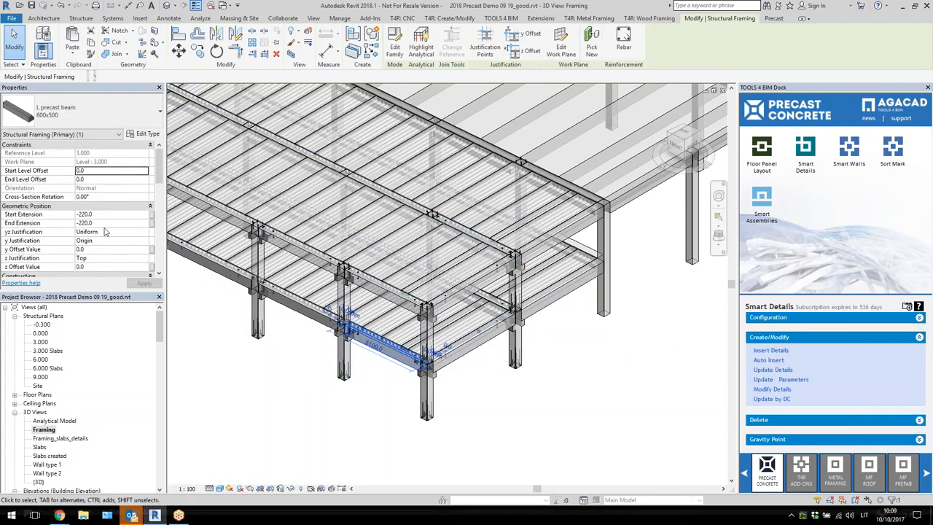
scroll(104, 231, down, 5)
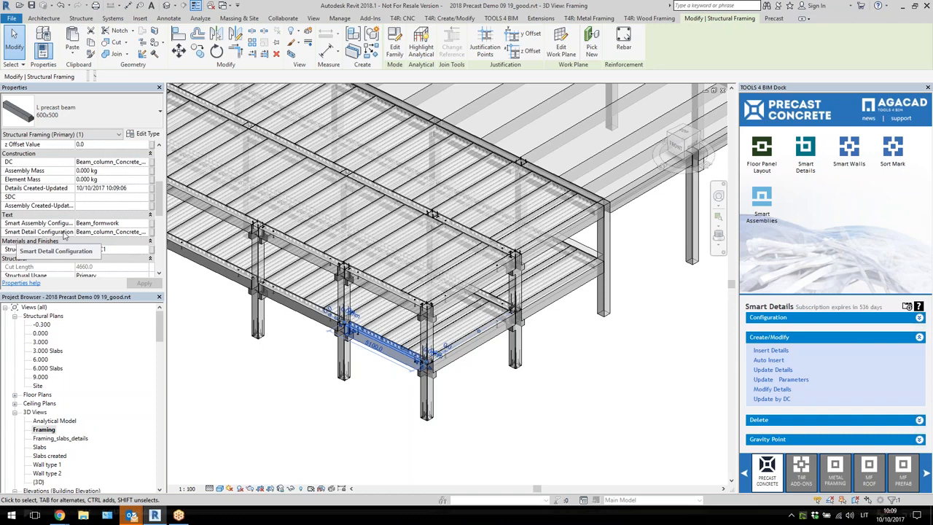
click(109, 235)
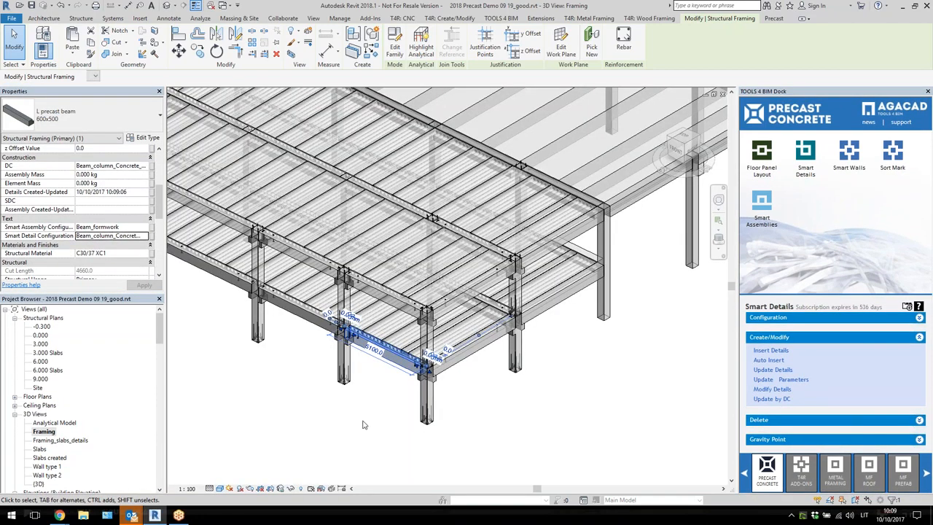
click(393, 431)
Inspect the L beam's corbel connection at the column up close and select its CUT_RCbeam_vertical 150x50 detail
scroll(362, 412, up, 5)
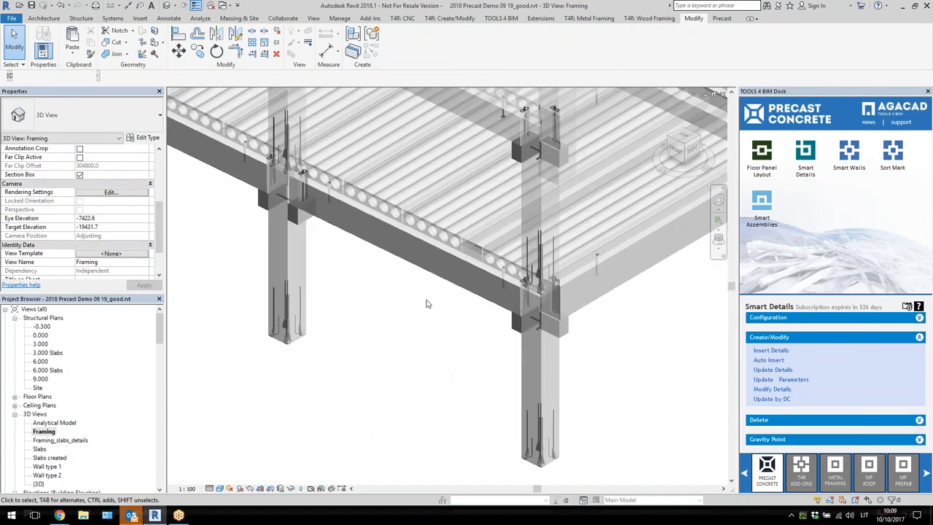
click(433, 282)
shift+middle_drag(434, 282, 509, 336)
scroll(292, 222, up, 5)
key(Escape)
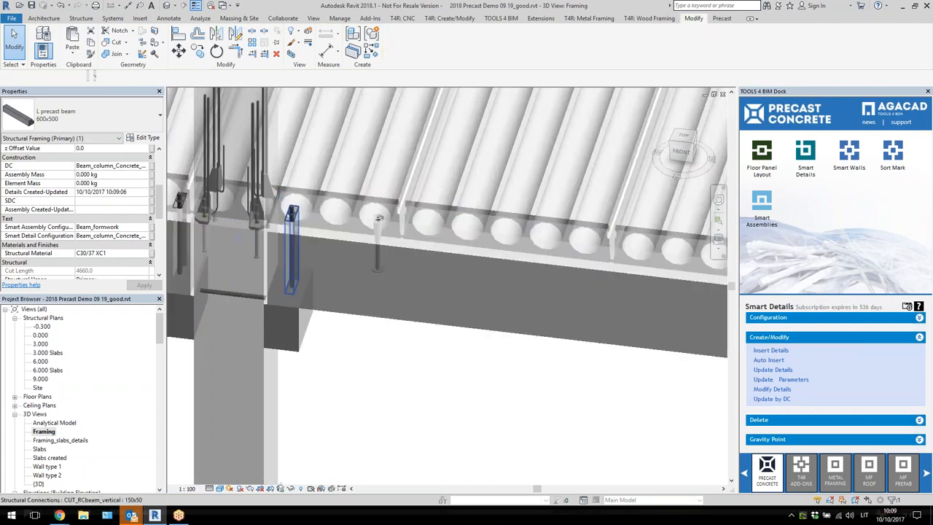
click(292, 222)
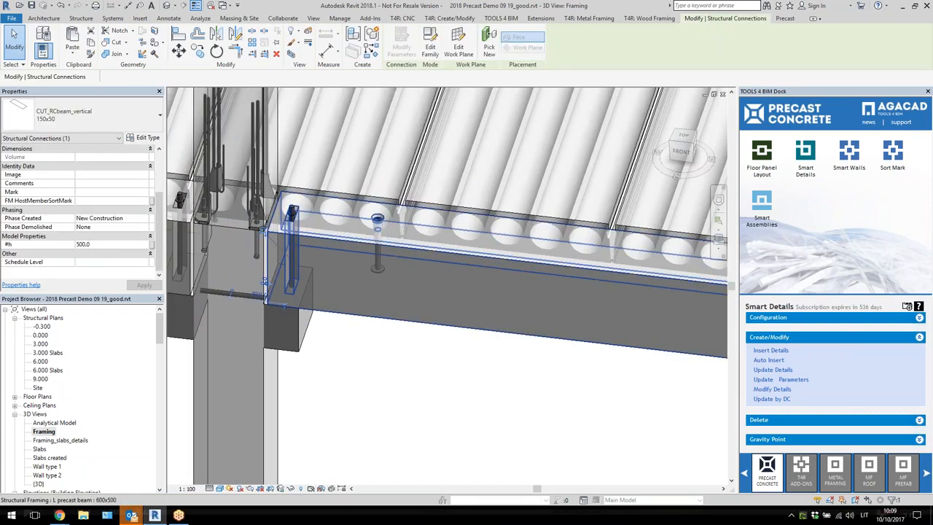
Select the beam's TF M36-335 anchor and review its Detail Priority 1 layout rules, closing the configuration without updating
click(373, 270)
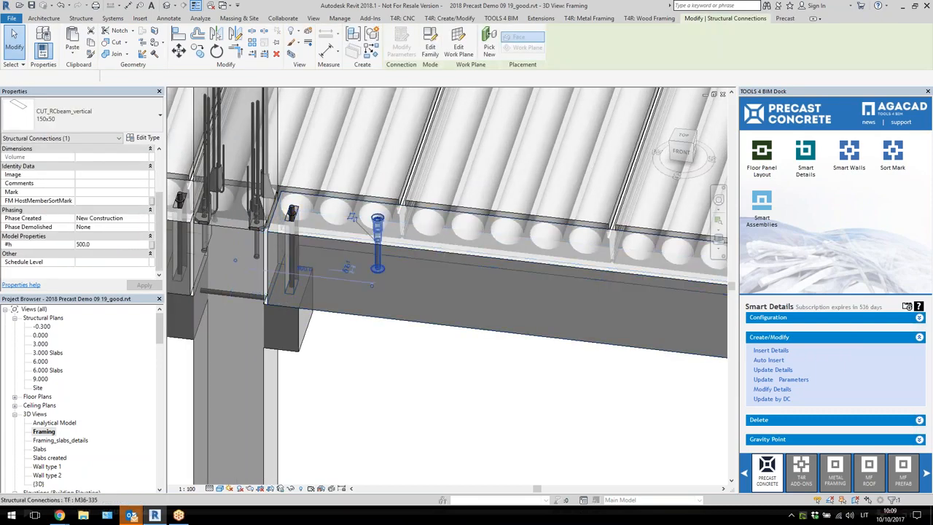
scroll(475, 297, down, 3)
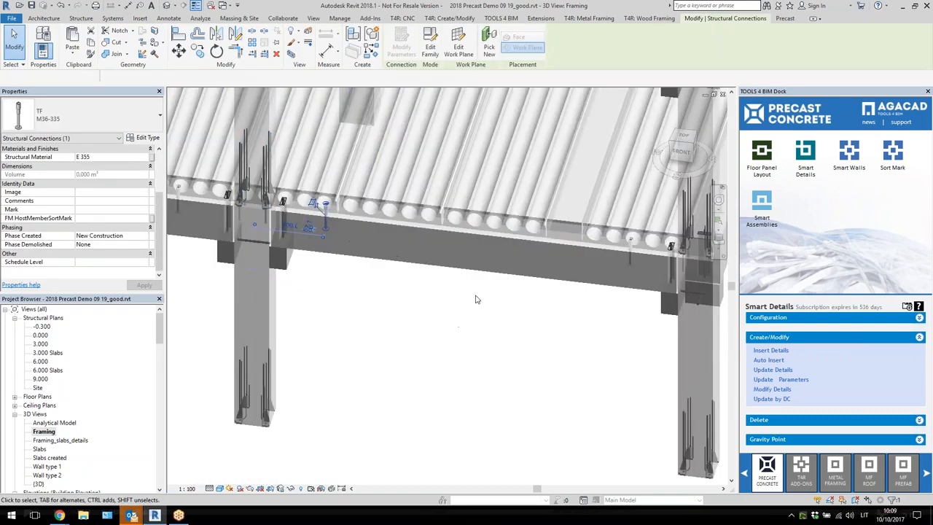
click(775, 391)
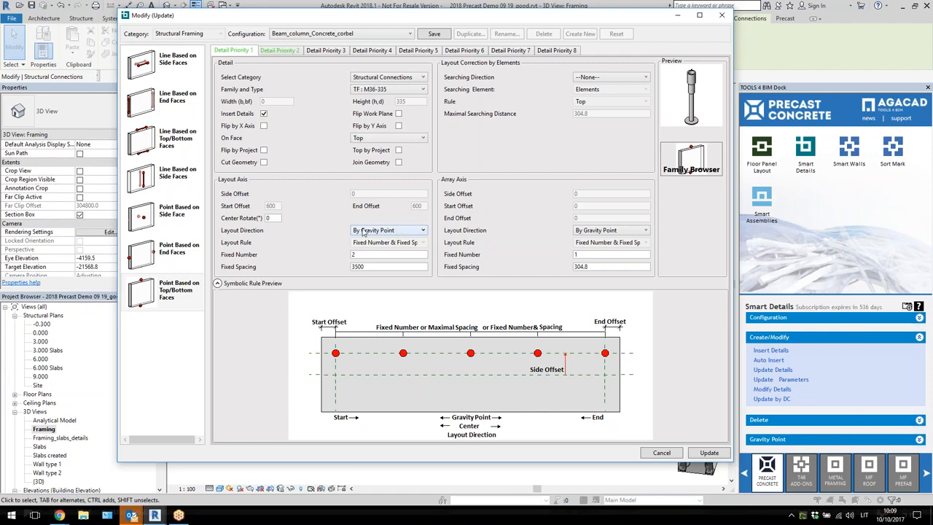
click(721, 15)
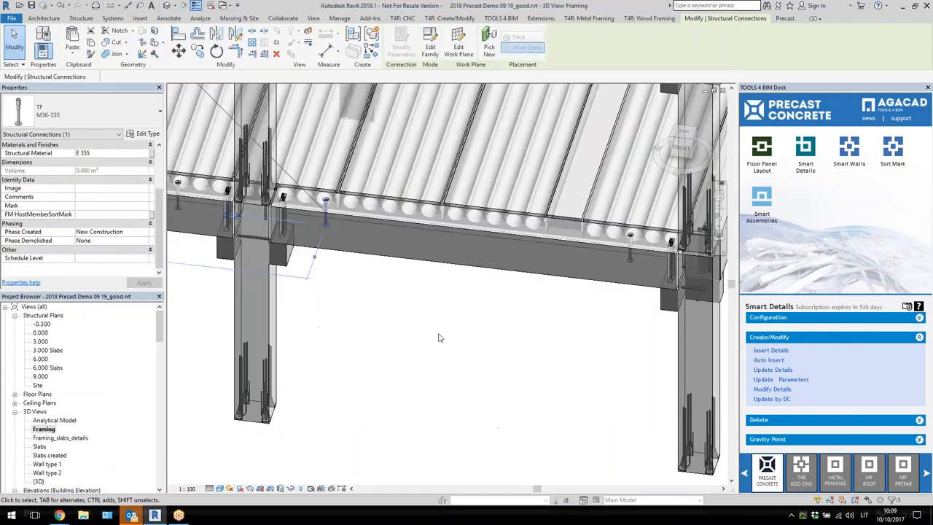
Inspect the column shoes at the column base and the concrete corbel supporting the beam, then clear the selection
shift+middle_drag(334, 297, 273, 390)
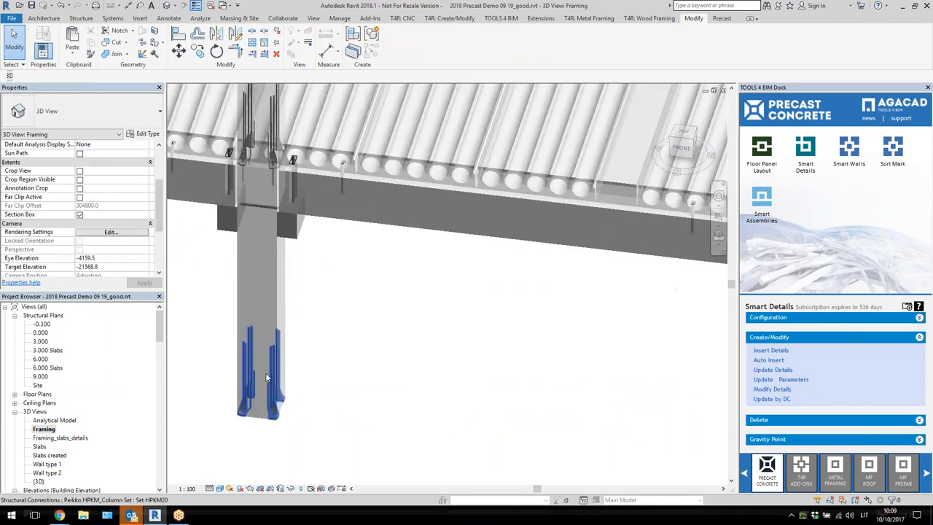
click(273, 390)
click(295, 224)
shift+middle_drag(369, 284, 315, 298)
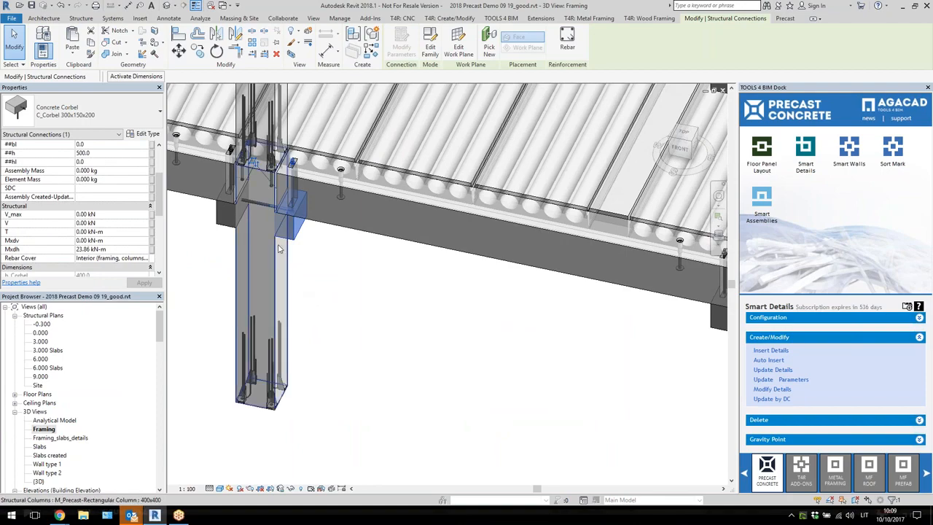
scroll(350, 303, down, 3)
click(381, 309)
Change the lower rectangular beam between the corner column and its neighbour on the short side to the 400x1000 type
shift+middle_drag(395, 291, 493, 334)
scroll(480, 337, down, 2)
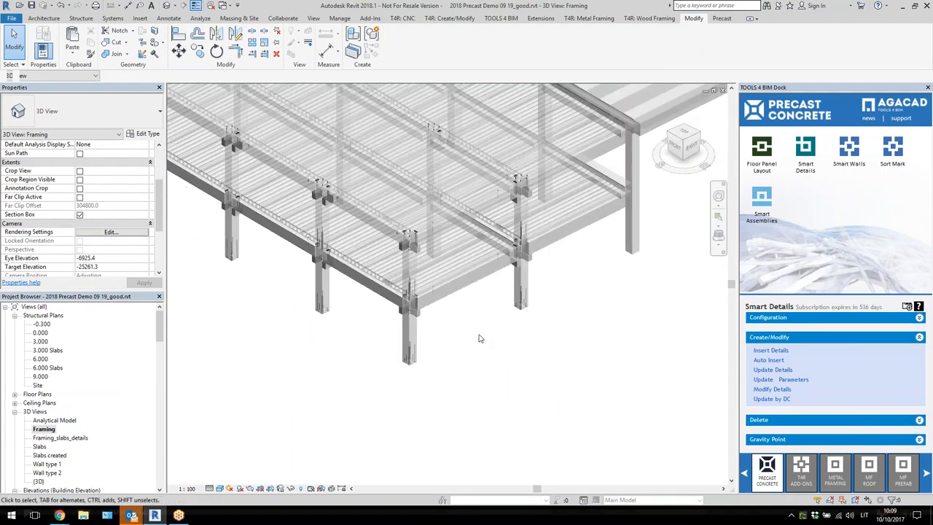
scroll(440, 296, up, 2)
click(444, 306)
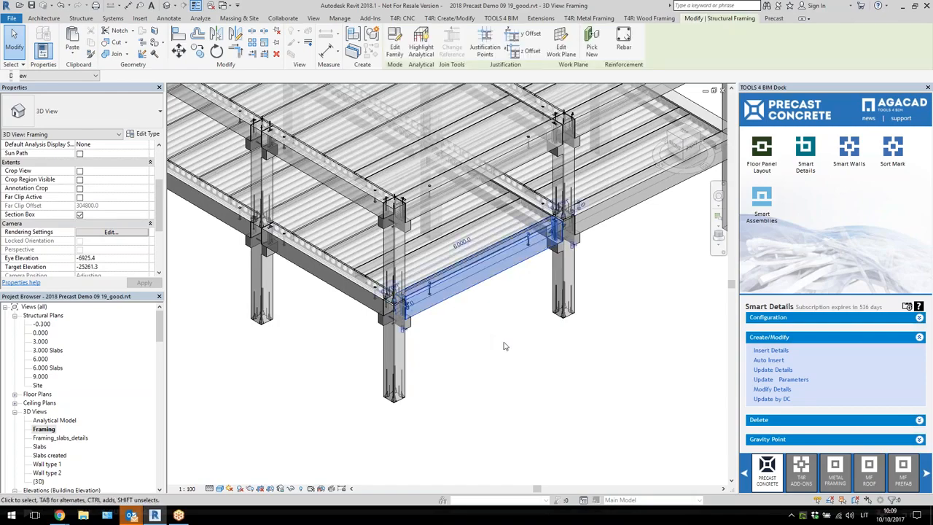
scroll(504, 344, up, 1)
scroll(517, 350, up, 1)
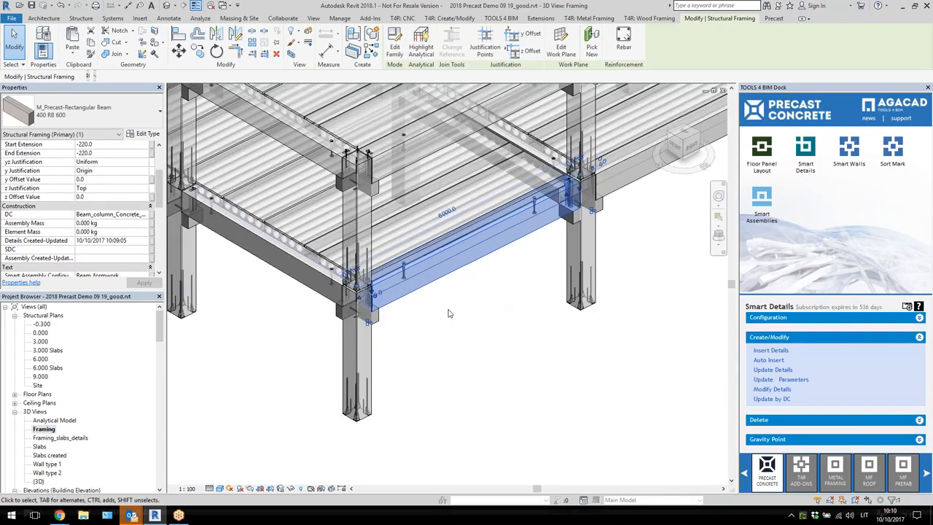
scroll(430, 314, down, 4)
scroll(469, 344, up, 3)
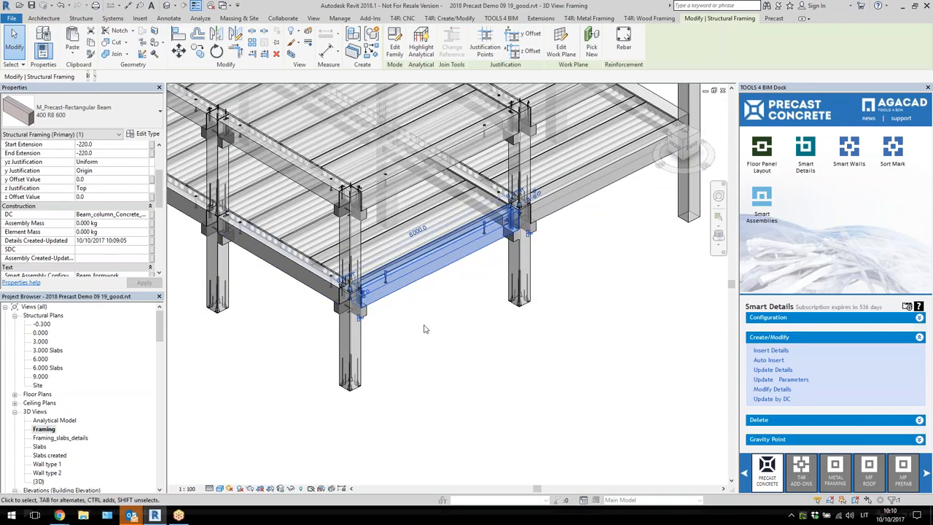
scroll(446, 330, up, 1)
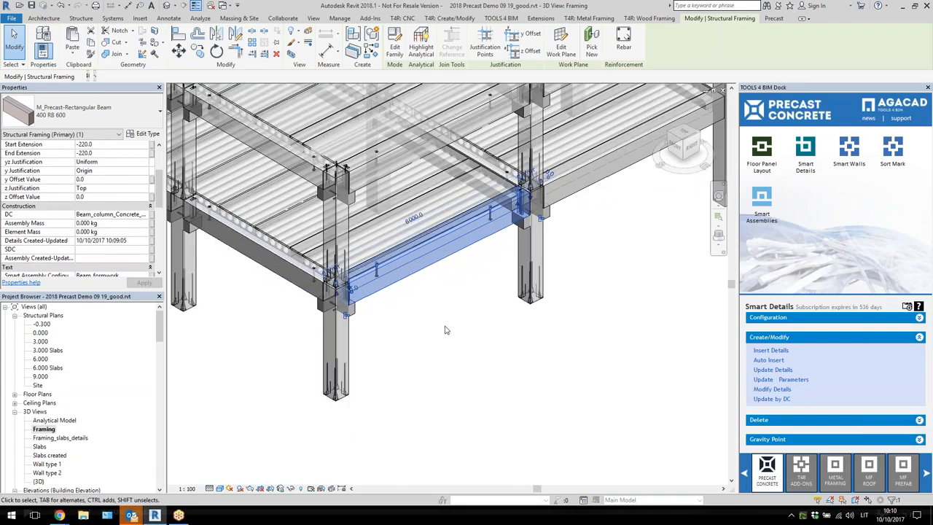
click(116, 115)
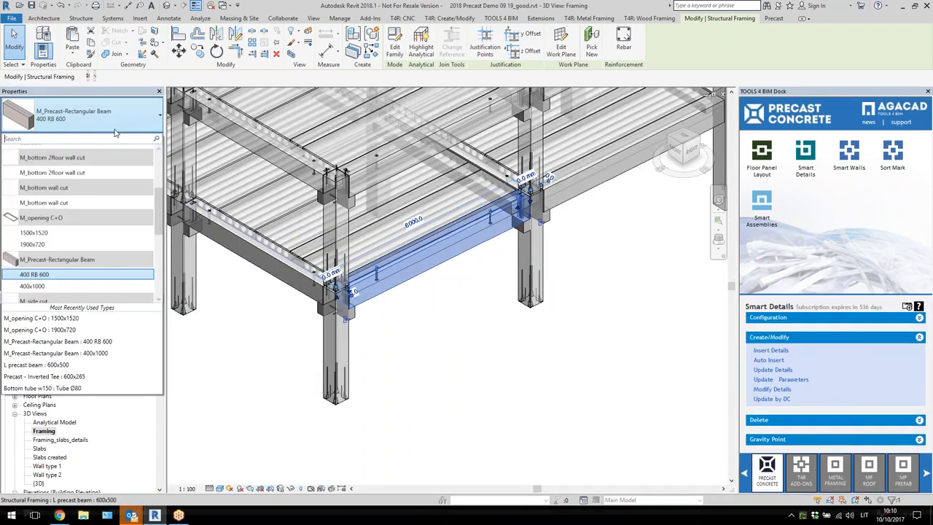
click(44, 286)
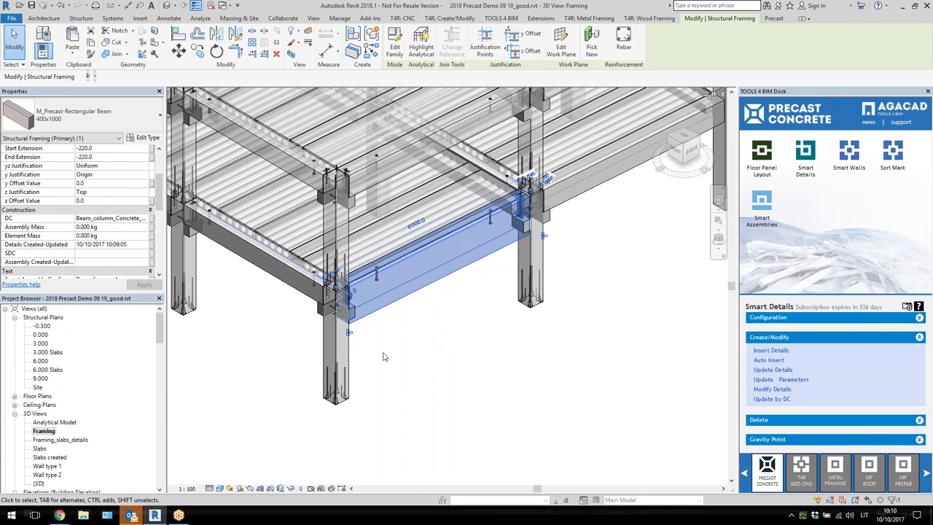
Update the details of the 400x1000 beam together with its two supporting columns and check the repositioned corbels from several angles
ctrl+click(336, 364)
ctrl+click(530, 277)
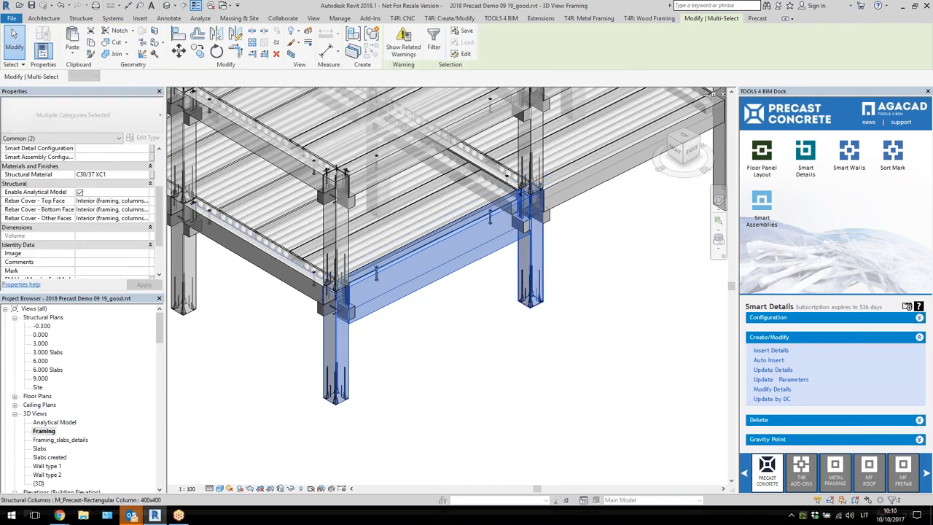
click(775, 370)
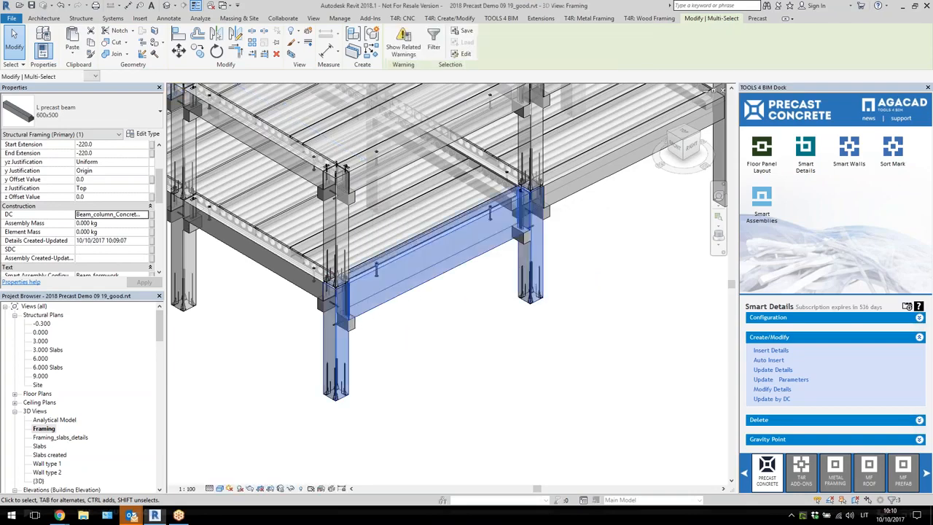
click(394, 350)
shift+middle_drag(362, 334, 300, 260)
click(335, 321)
shift+middle_drag(391, 361, 479, 359)
click(376, 371)
Auto-insert Smart Details for the TT slab floors and edge beam at the near end of the long-span bay
scroll(479, 359, down, 5)
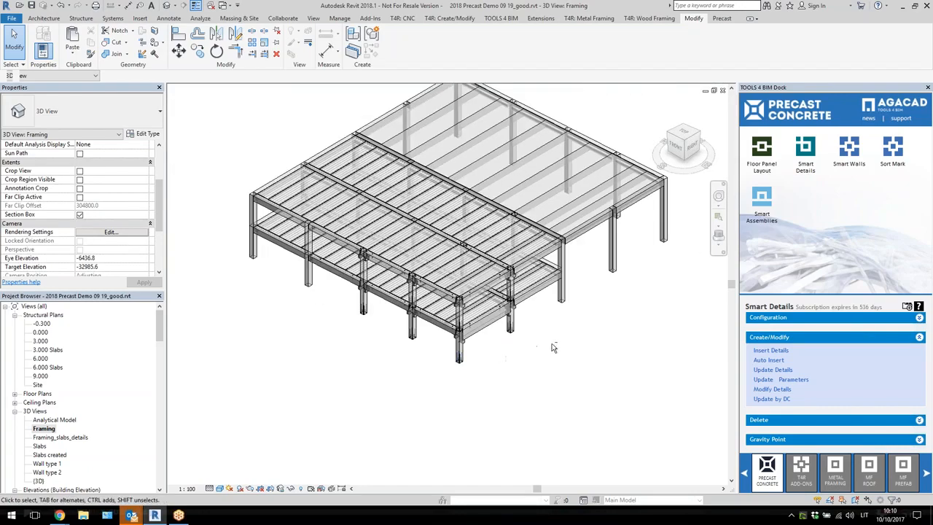
mouse_move(496, 343)
shift+middle_down()
mouse_move(627, 368)
mouse_move(491, 338)
shift+middle_up()
scroll(490, 338, up, 5)
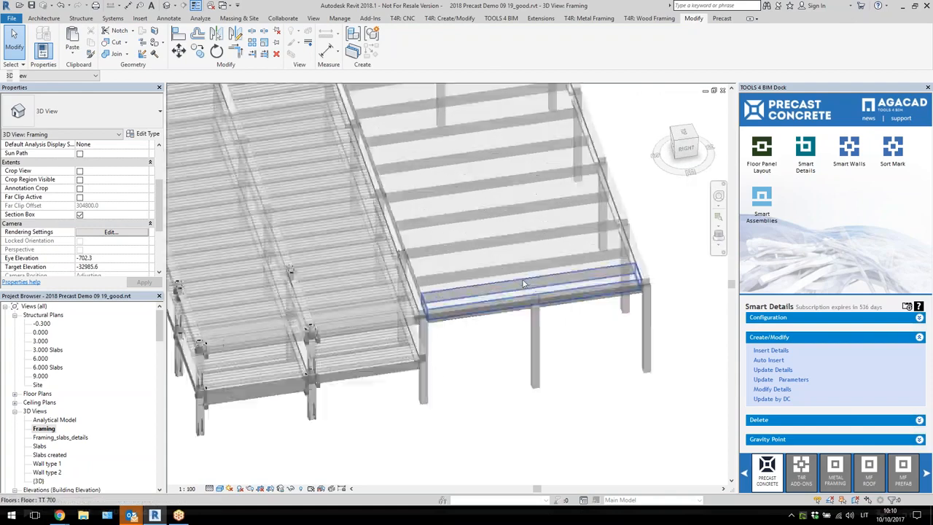
drag(485, 344, 460, 214)
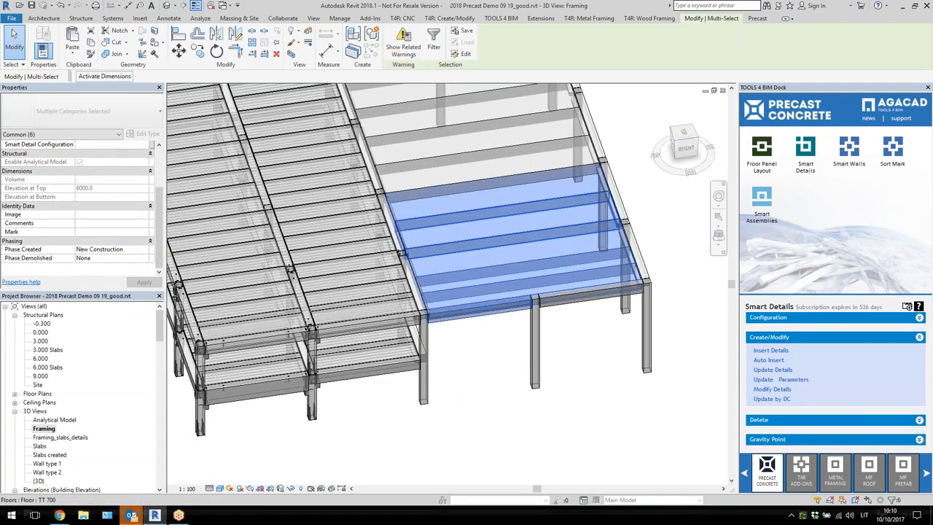
click(768, 360)
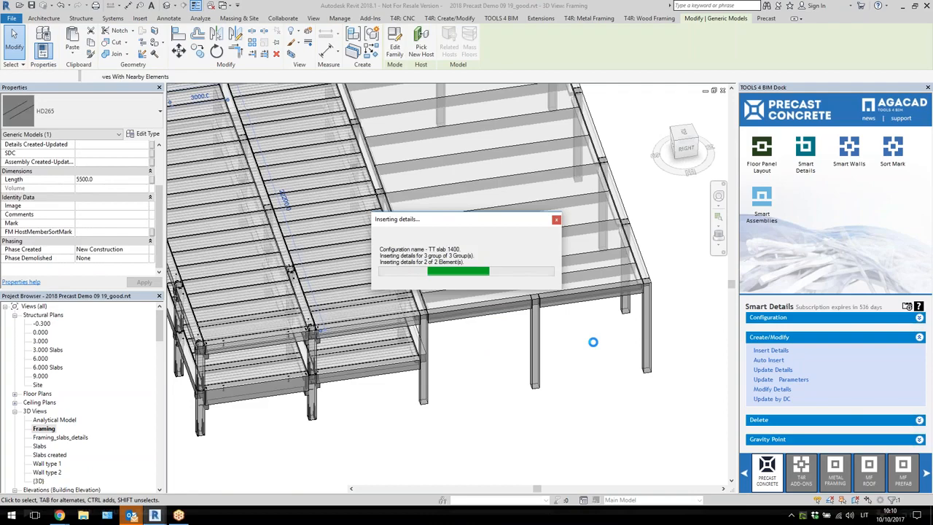
Inspect the anchors and end connection details inserted in the 400 RB 600 edge beam below the TT slabs
scroll(467, 321, up, 4)
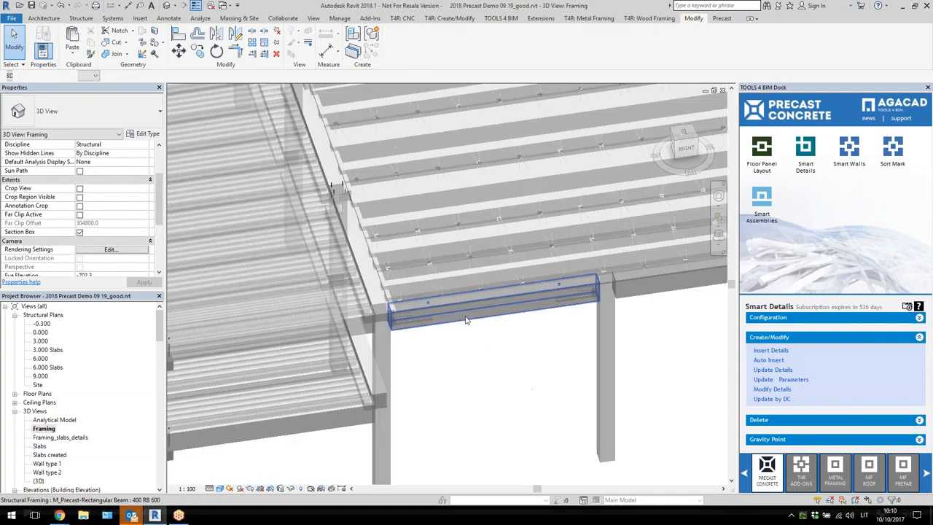
click(466, 320)
scroll(625, 310, up, 2)
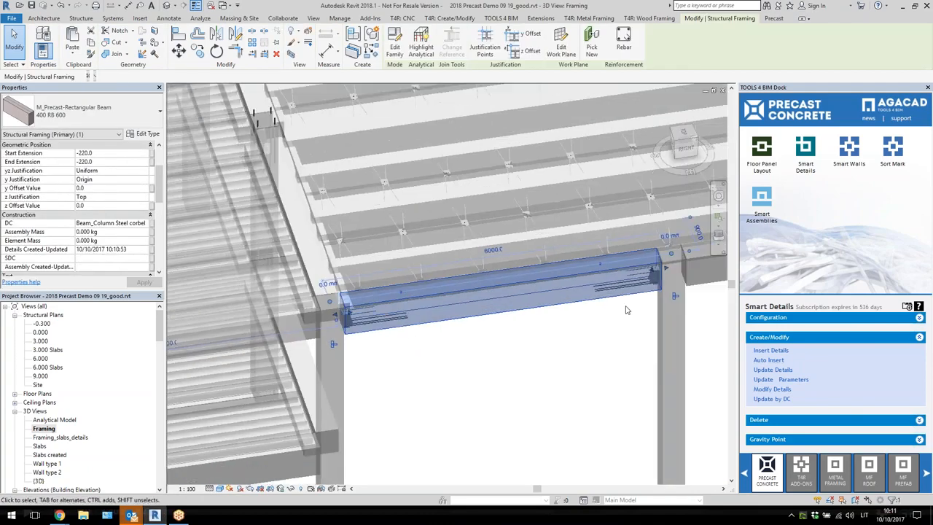
scroll(625, 310, up, 2)
shift+middle_drag(631, 317, 247, 228)
shift+middle_drag(280, 256, 520, 341)
key(Escape)
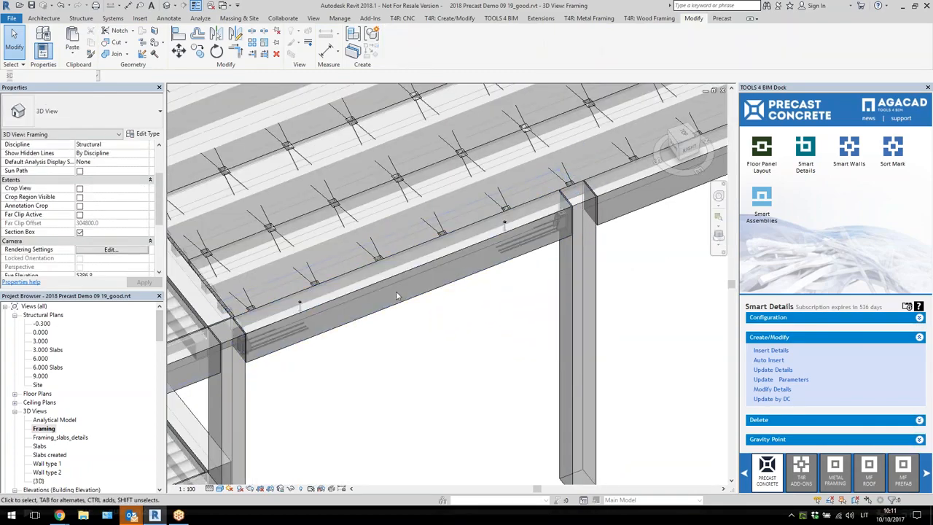
Inspect the TT slabs of the end bay and the connection details along their joints, clearing the selection
click(369, 206)
shift+middle_drag(441, 327, 474, 353)
click(471, 350)
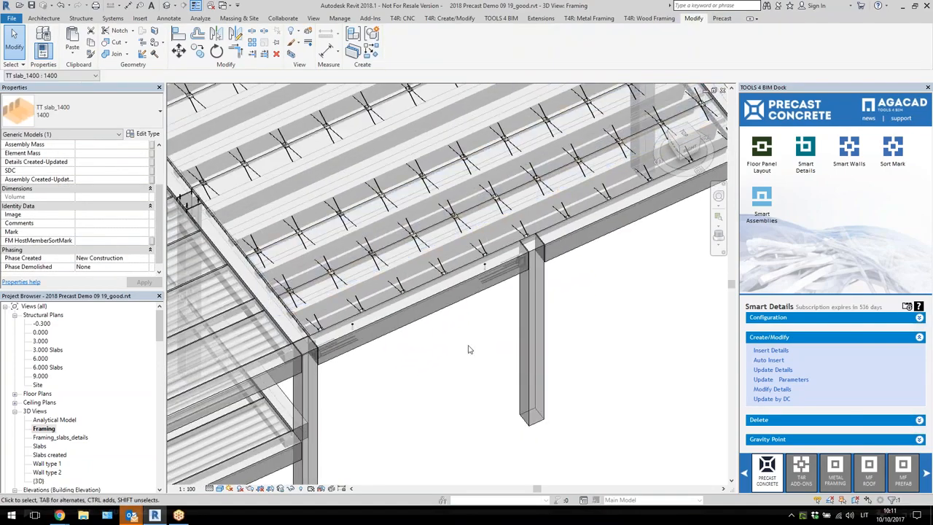
click(306, 191)
shift+middle_drag(367, 364, 387, 375)
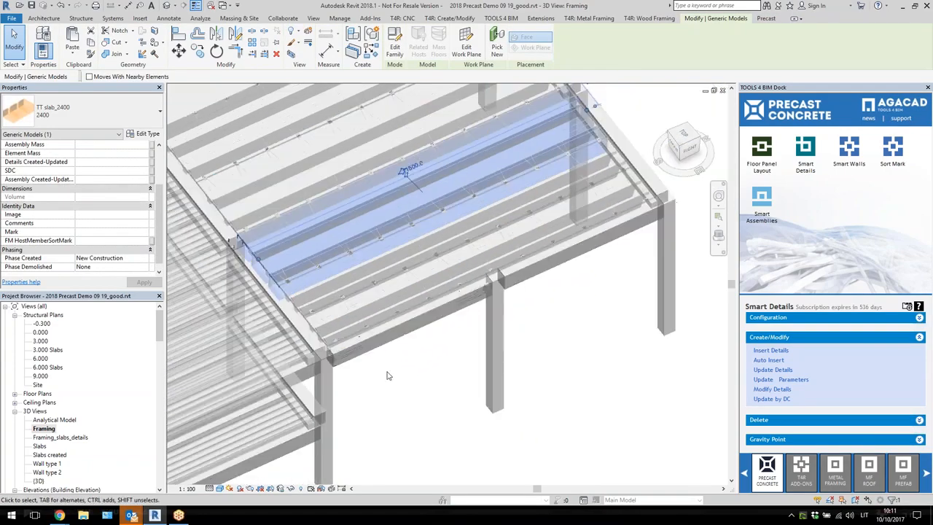
scroll(271, 264, up, 4)
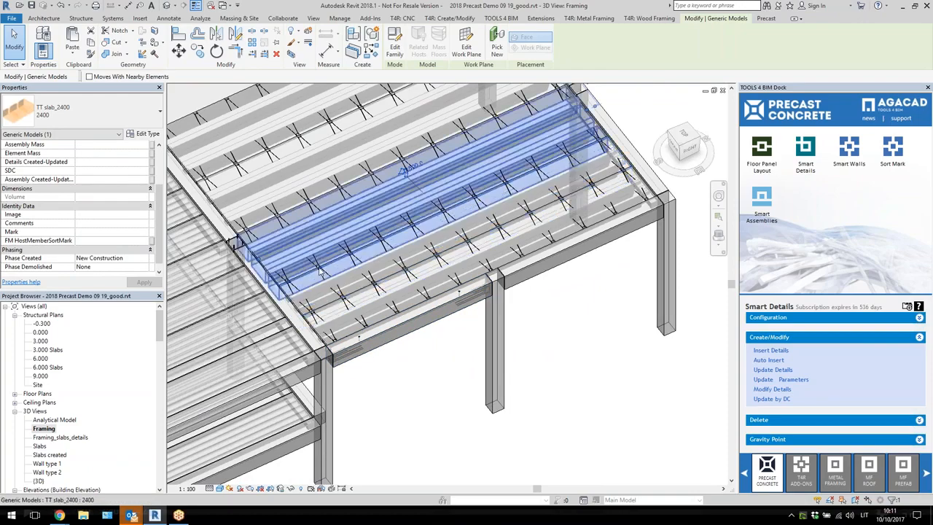
key(Escape)
Open the 2xTT details connection family from a slab joint and show its Ref. Level floor plan
click(373, 321)
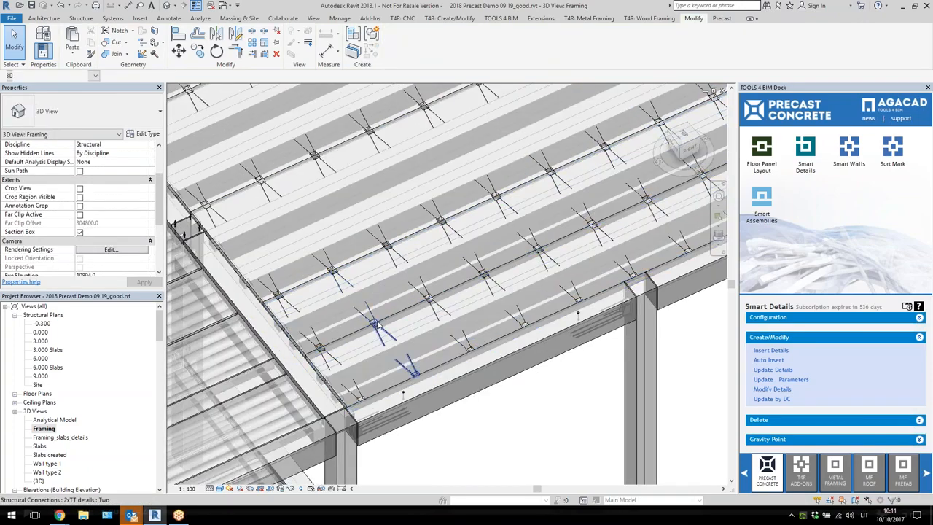
scroll(374, 325, up, 3)
click(373, 324)
shift+middle_drag(373, 324, 439, 295)
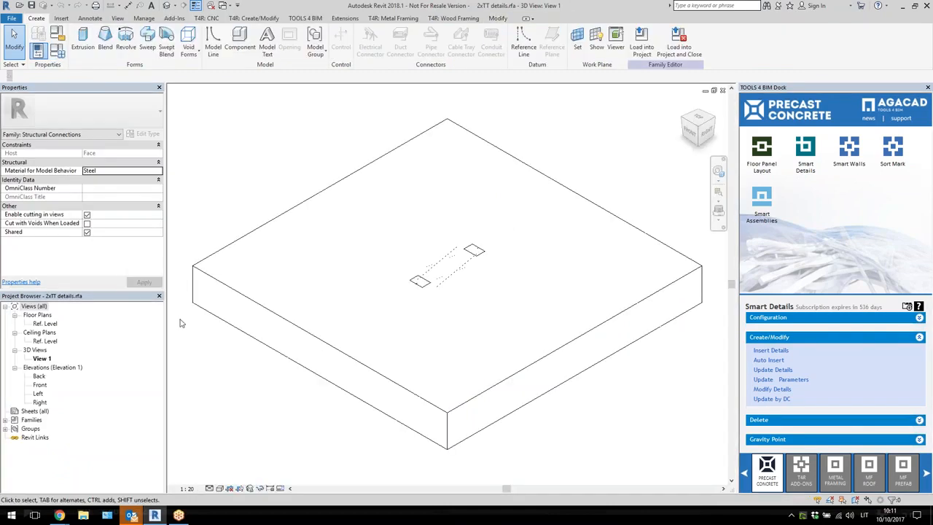
double_click(45, 324)
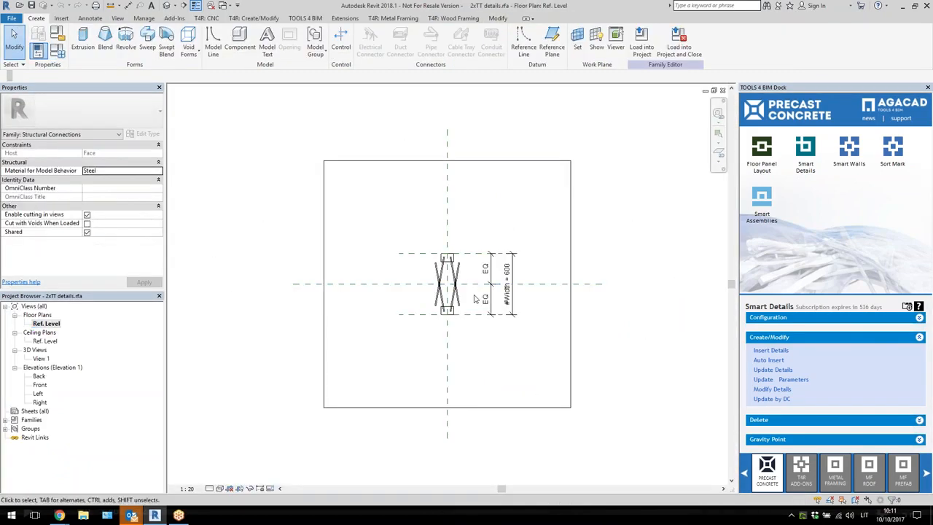
Try widening the connection to a #Width of 1680 by moving its upper reference plane, and close the family without saving
scroll(474, 299, up, 1)
click(467, 250)
mouse_move(466, 194)
mouse_down()
mouse_move(470, 179)
mouse_move(471, 241)
mouse_move(478, 190)
mouse_up()
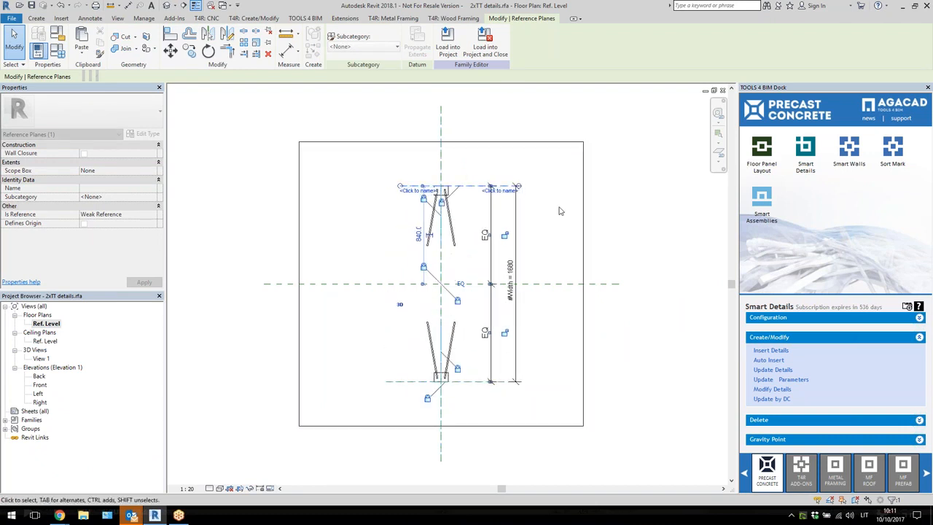
click(559, 210)
click(724, 92)
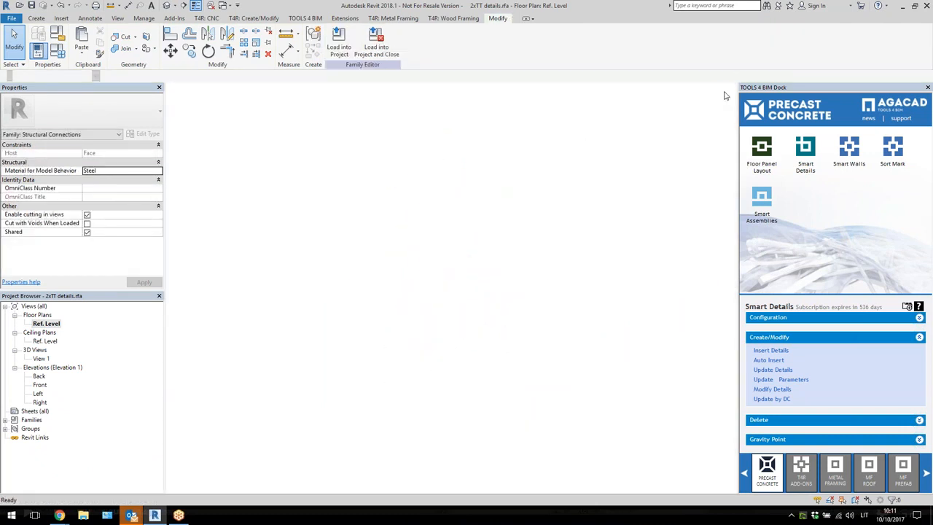
click(723, 92)
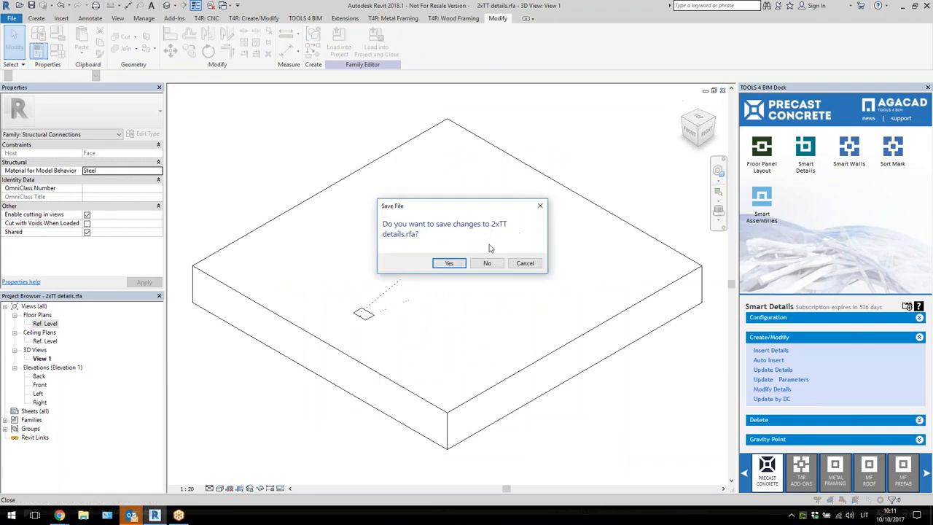
click(487, 263)
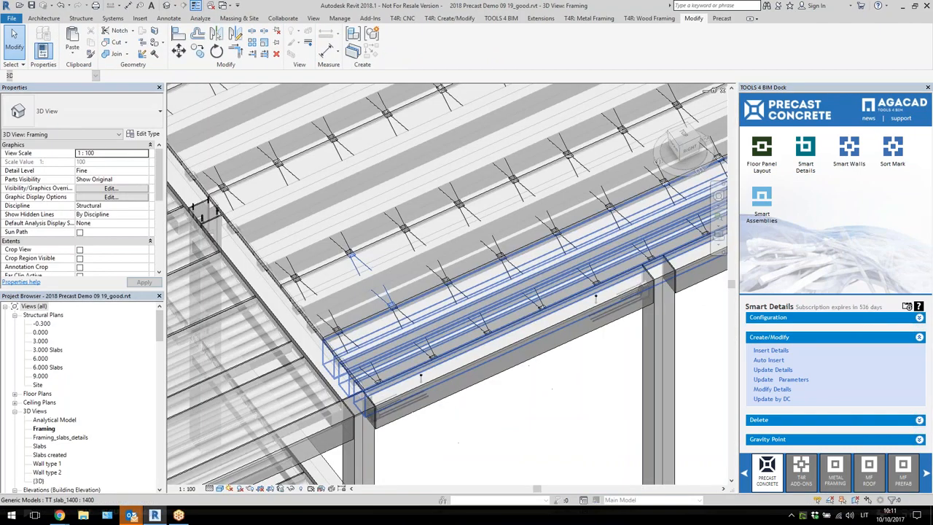
scroll(495, 367, down, 5)
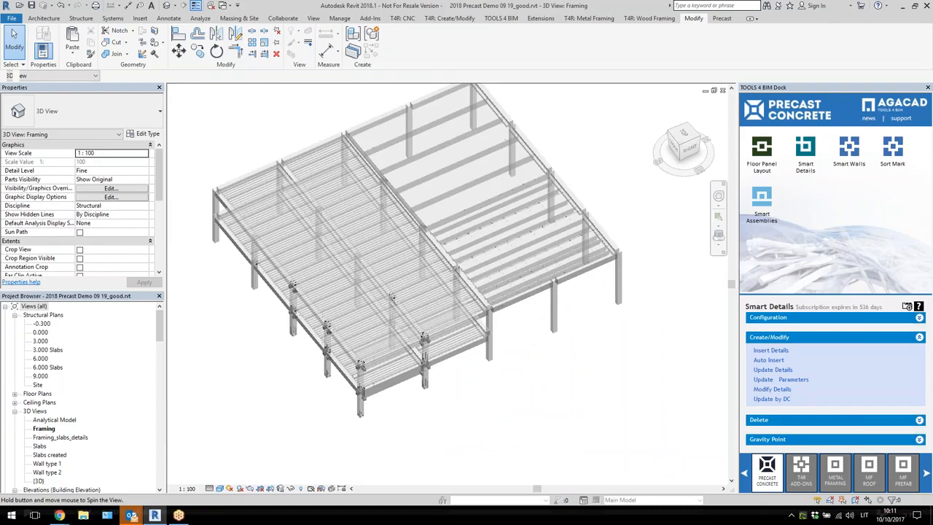
scroll(396, 378, up, 5)
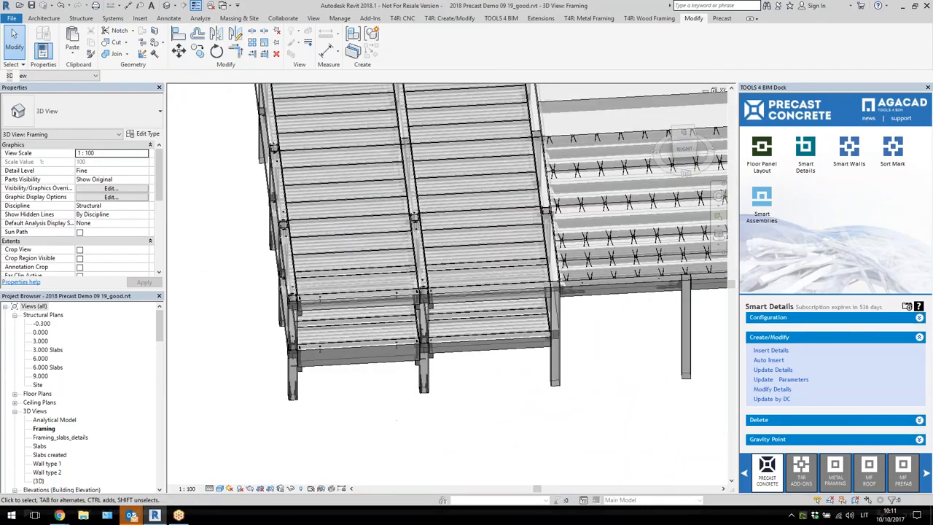
scroll(415, 380, down, 5)
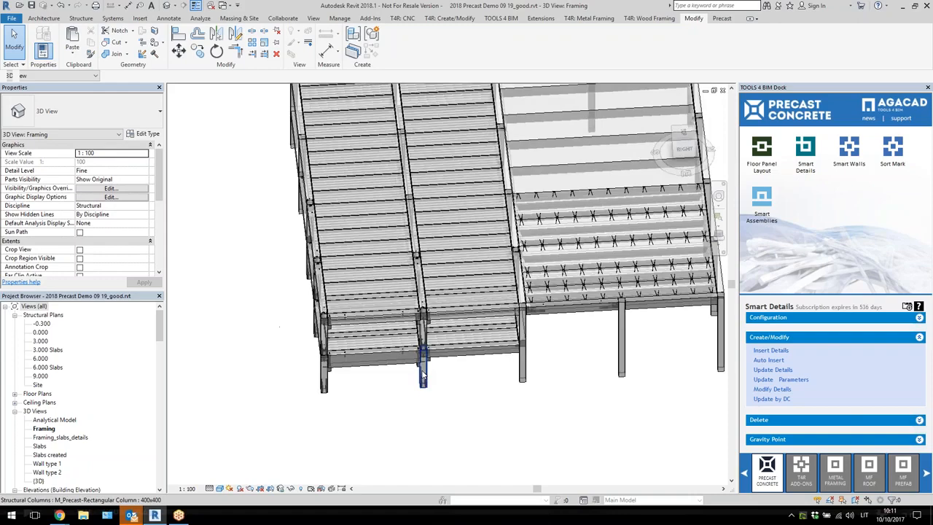
shift+middle_drag(400, 368, 328, 369)
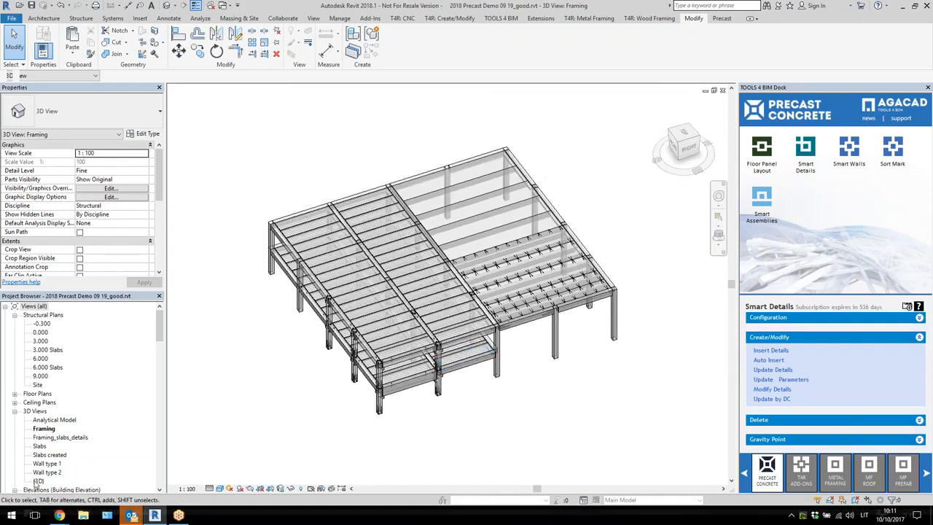
In the {3D} view, select only the four HCS 265 floor panels at the wall building's front corner by filtering the selection to Floors
double_click(38, 481)
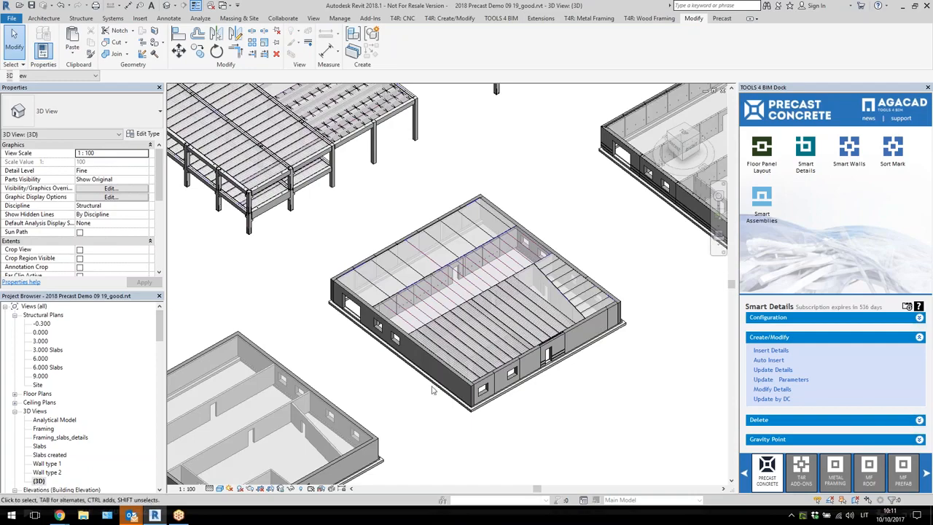
scroll(433, 390, up, 3)
scroll(432, 390, up, 2)
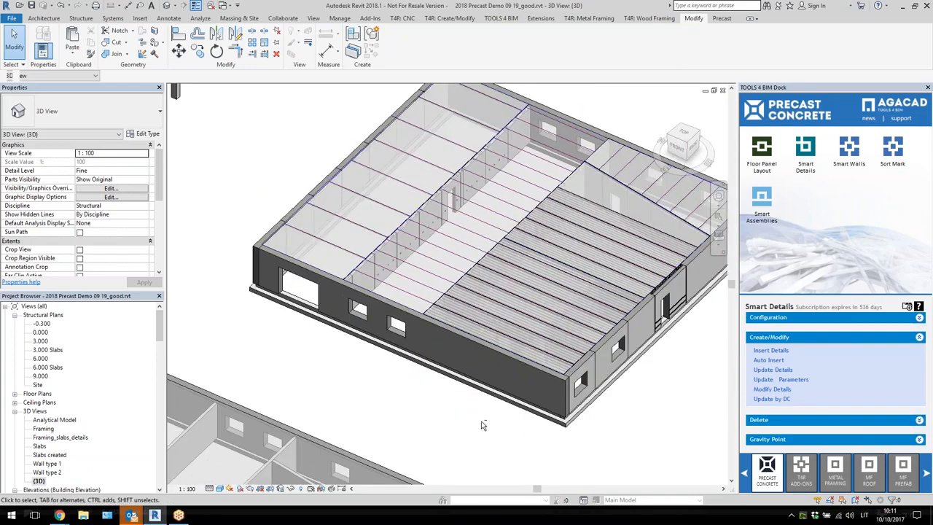
scroll(543, 437, up, 3)
drag(535, 441, 502, 274)
shift+middle_drag(503, 273, 434, 280)
click(434, 45)
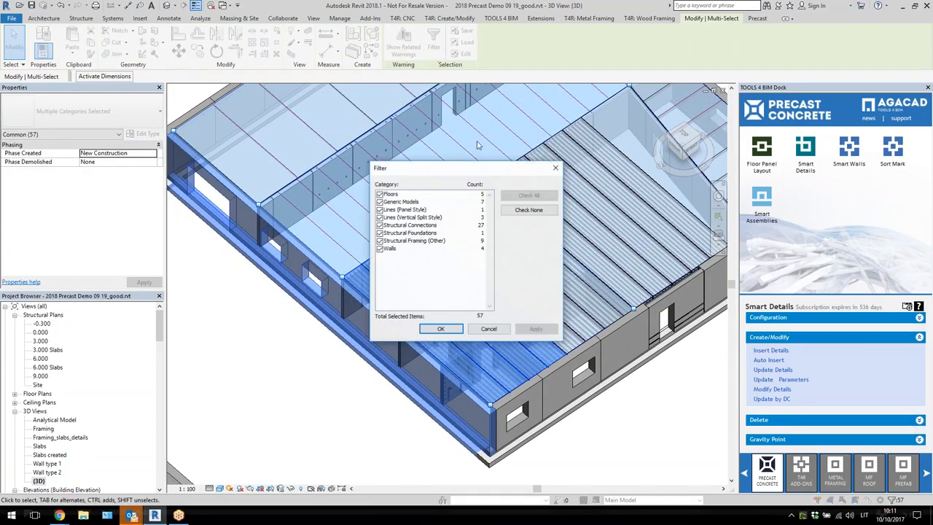
click(529, 210)
click(379, 194)
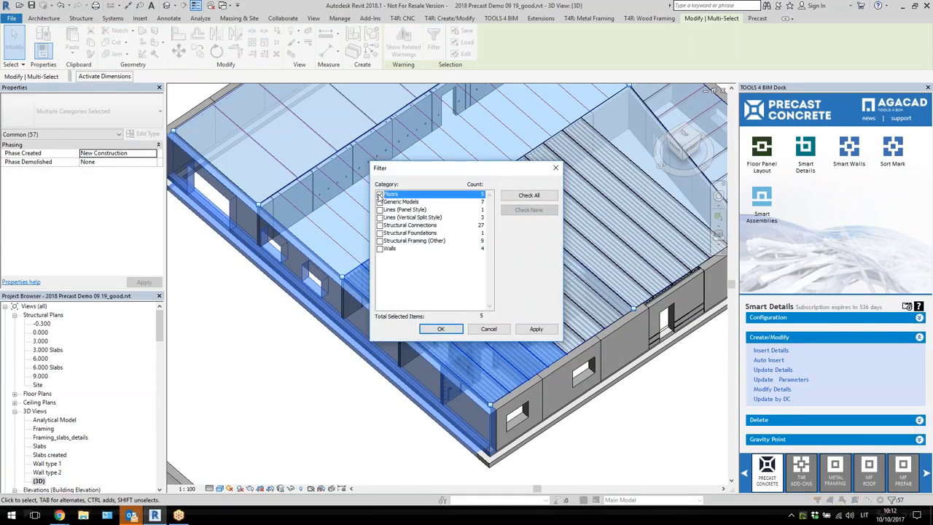
click(439, 329)
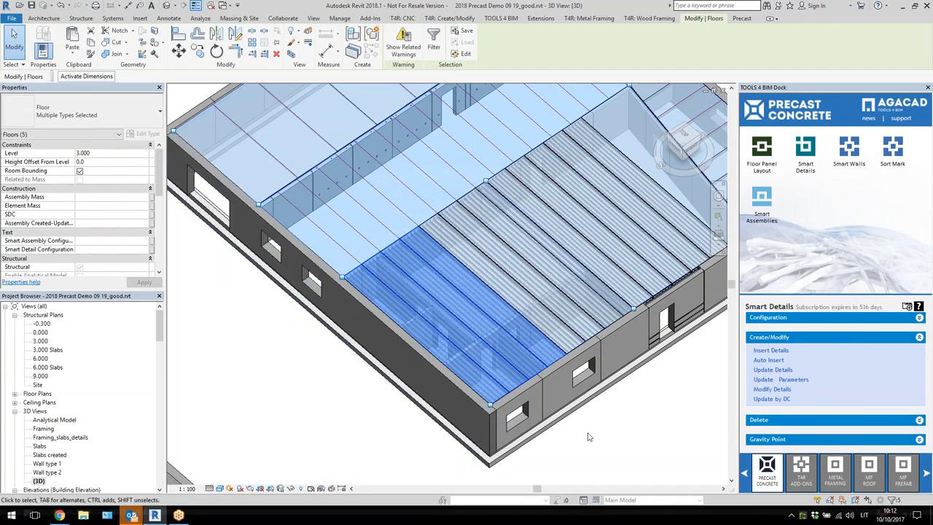
shift+drag(292, 347, 260, 215)
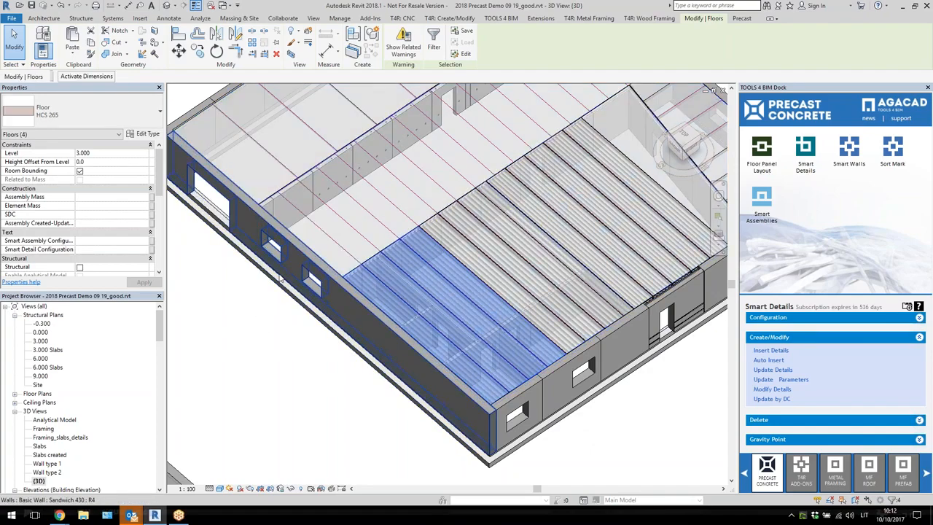
Insert details into the selected hollow core panels with the Hollow core ends configuration and clear the selection
scroll(278, 273, down, 1)
scroll(437, 412, up, 2)
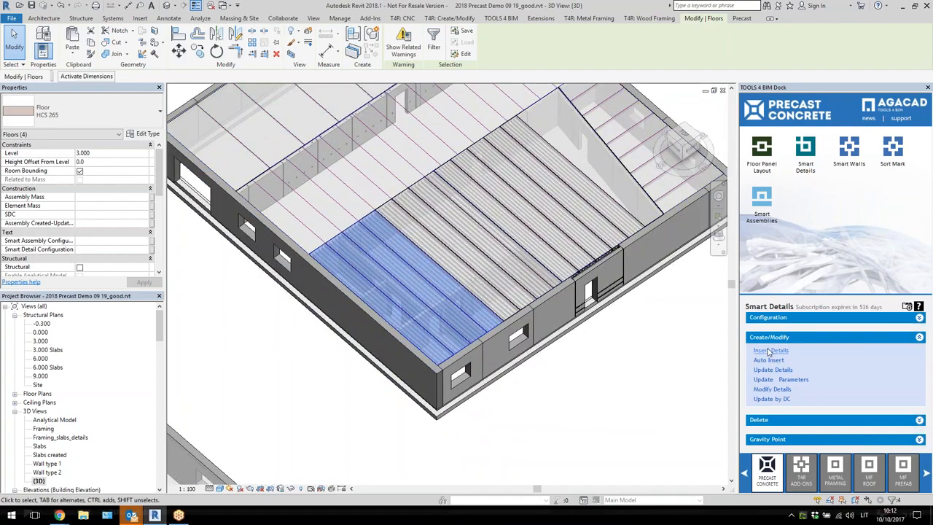
click(769, 352)
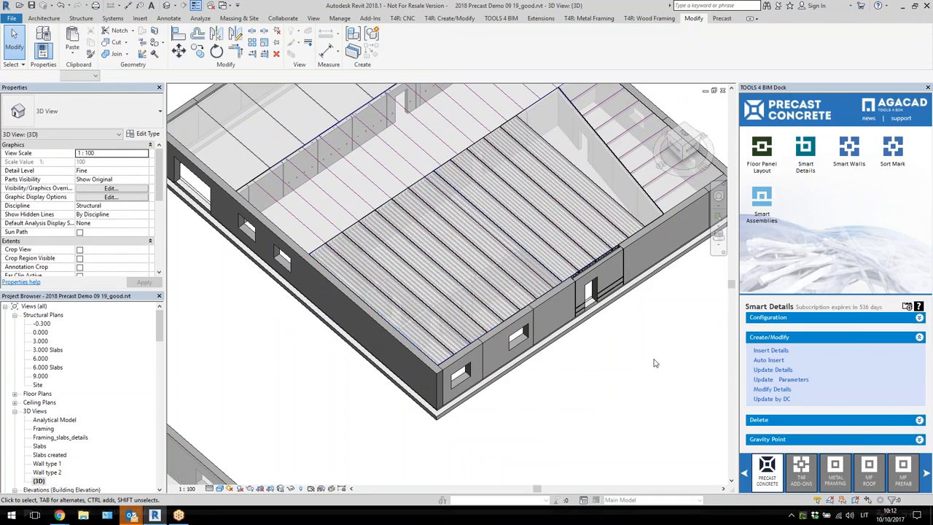
click(444, 209)
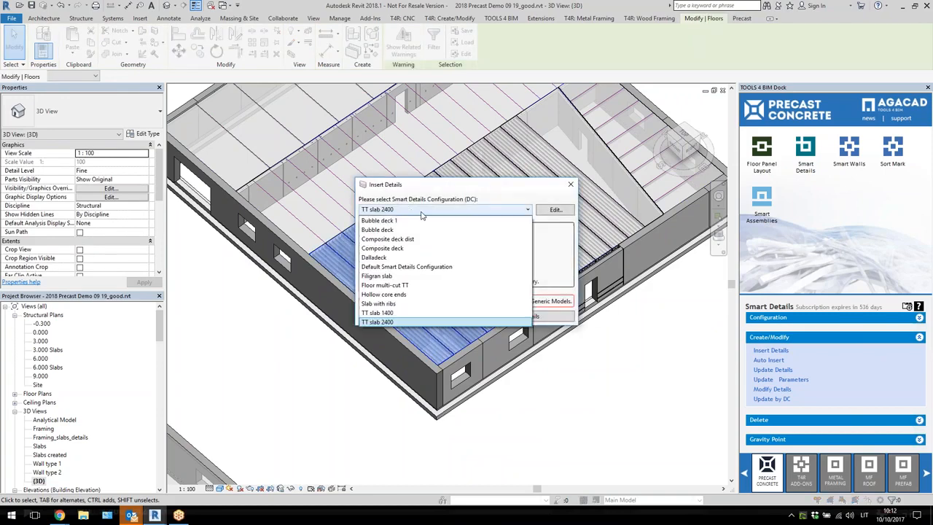
click(417, 294)
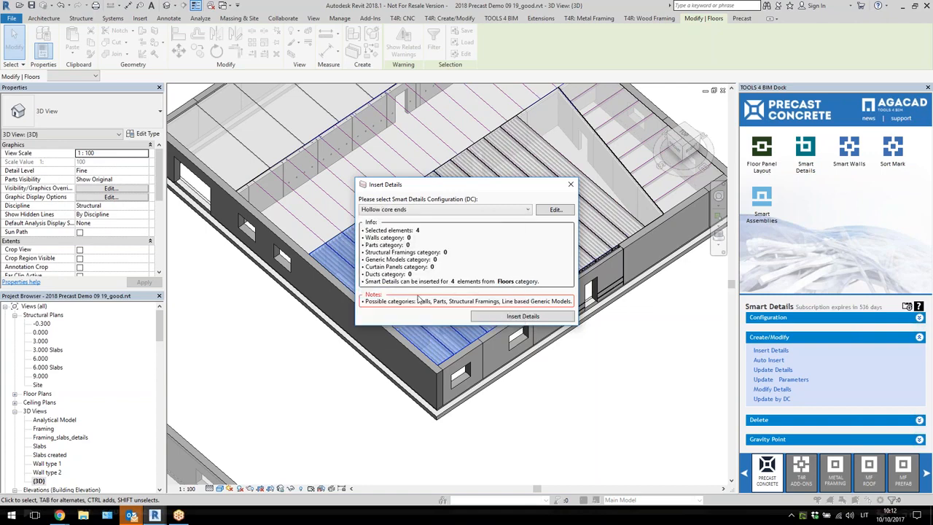
click(509, 317)
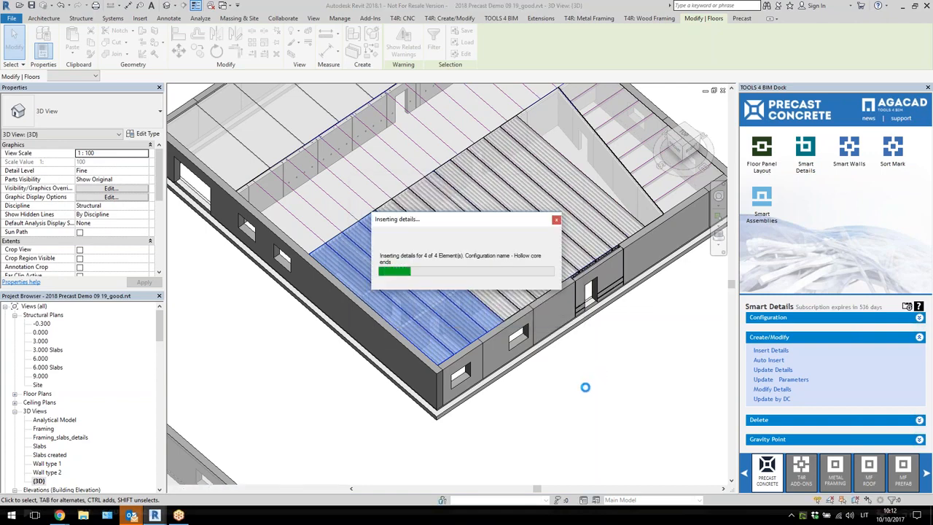
key(Escape)
scroll(398, 336, up, 3)
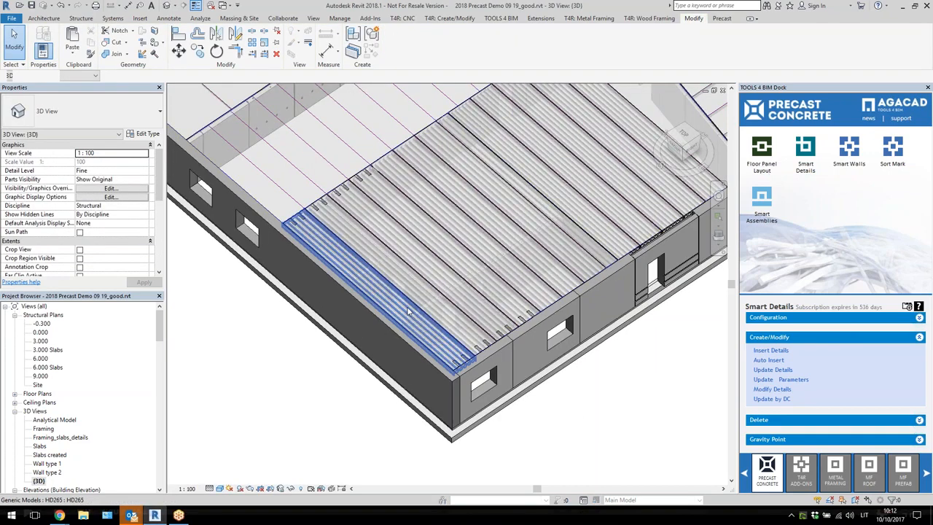
Modify the edge HCS 265 panel's details by enabling insertion of the CUT_RC_hcs_gable detail on its top face, and update it
key(Tab)
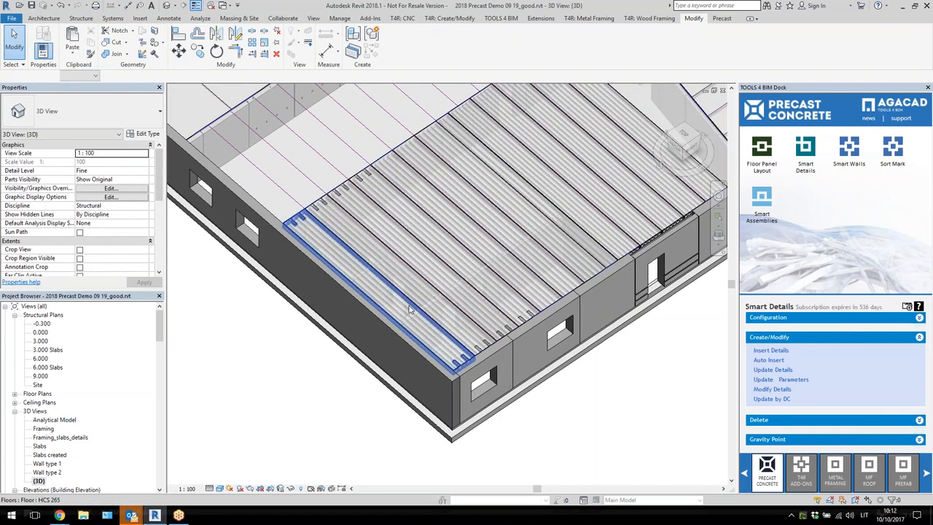
click(410, 310)
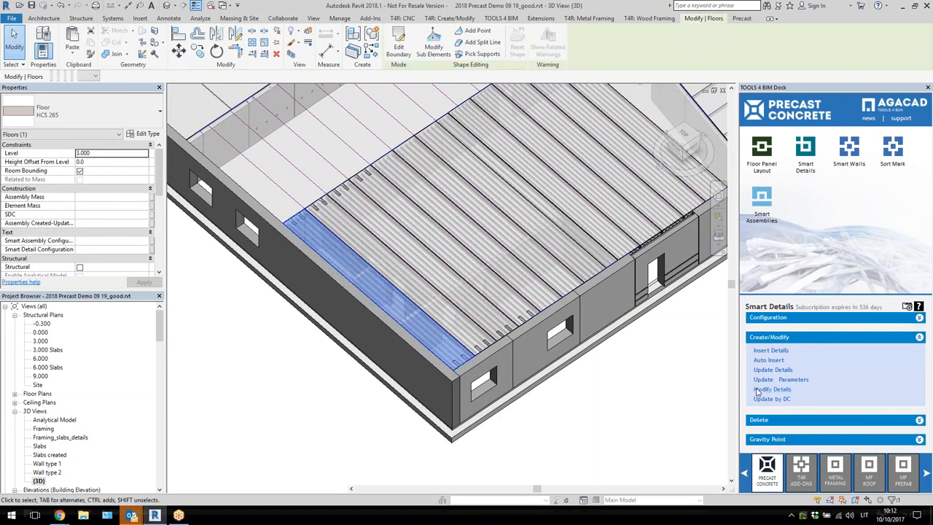
click(648, 408)
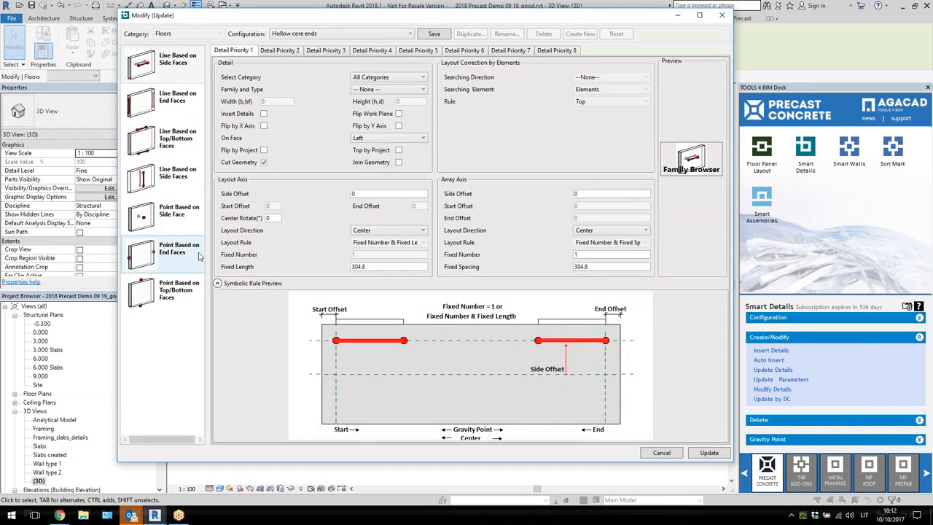
click(184, 291)
click(266, 115)
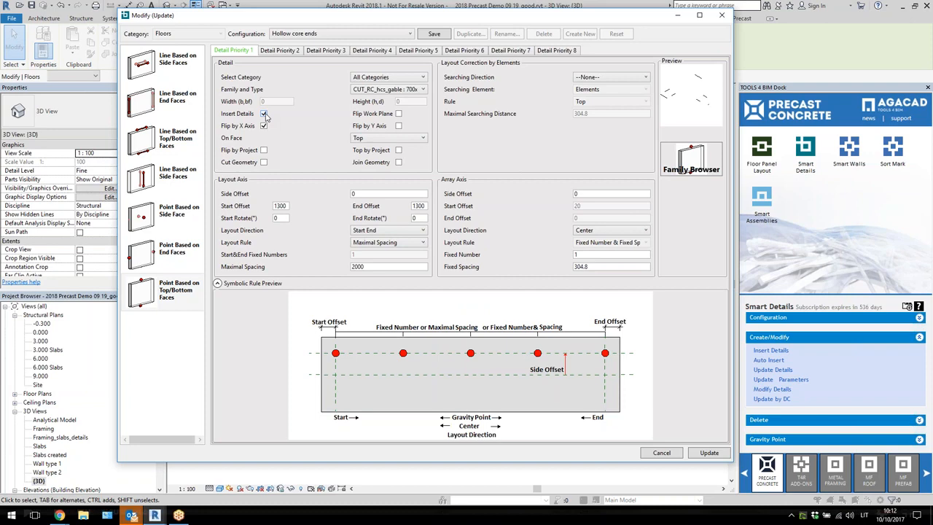
click(708, 453)
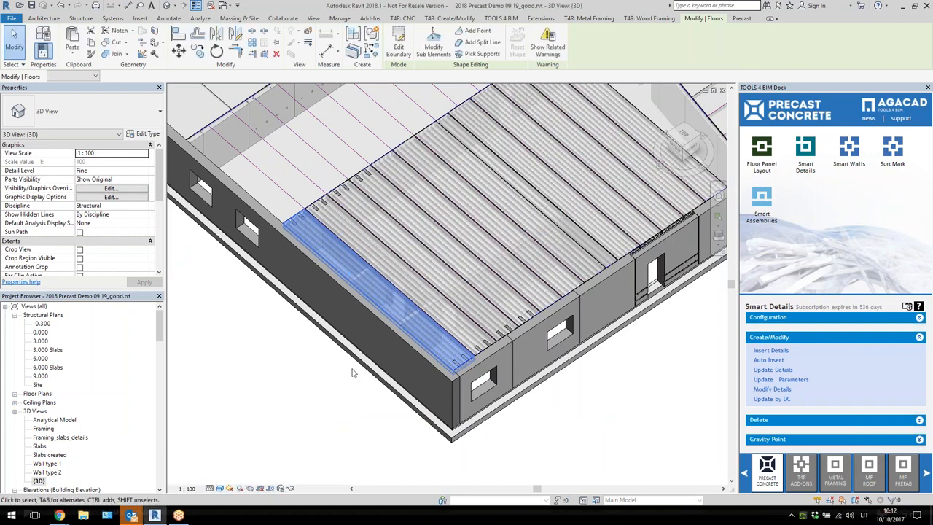
click(312, 409)
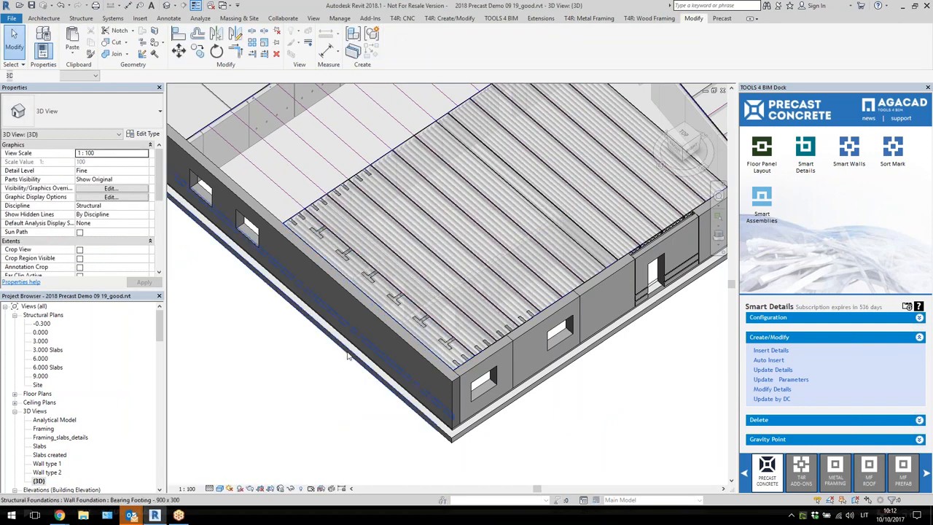
Modify the CUT_RC_hcs_gable details along the edge panel by turning off Flip by X Axis, and update them
click(400, 305)
shift+middle_drag(400, 304, 347, 440)
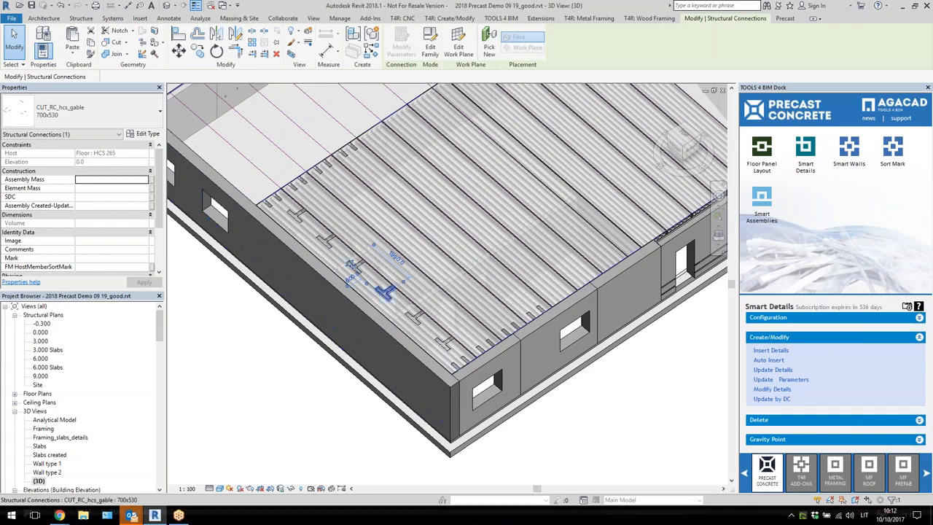
click(772, 389)
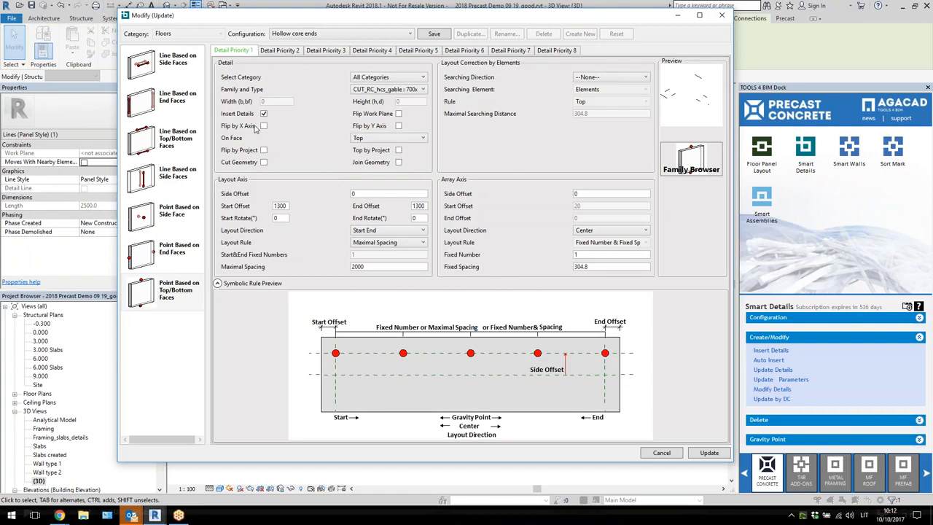
click(707, 453)
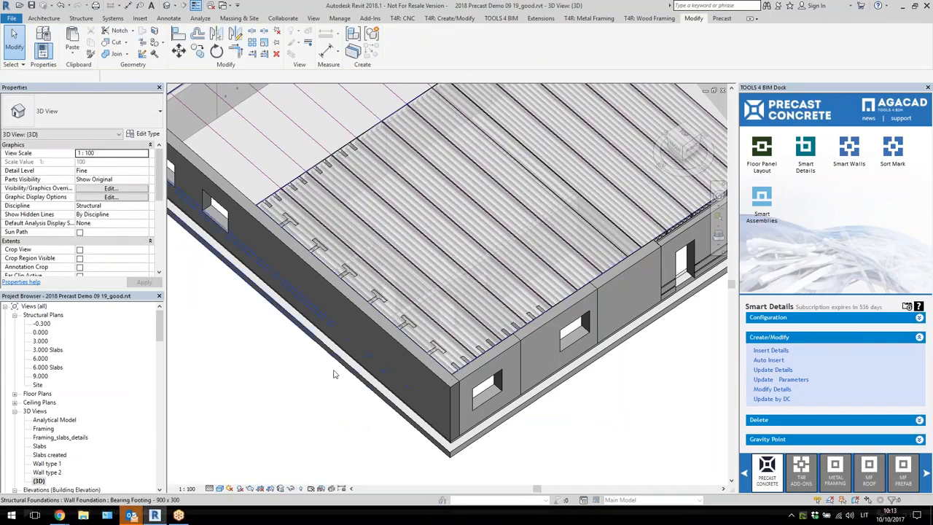
shift+middle_drag(355, 395, 485, 401)
scroll(529, 403, down, 4)
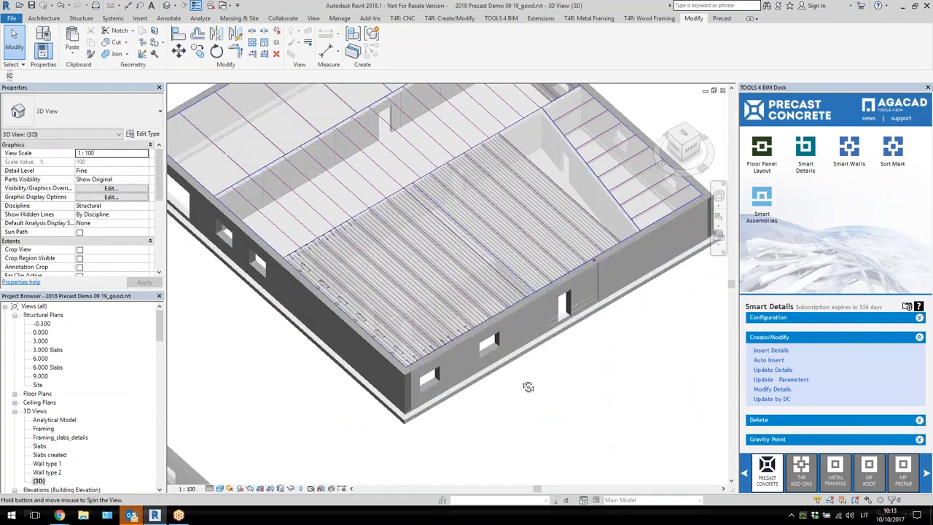
scroll(382, 210, up, 5)
click(382, 210)
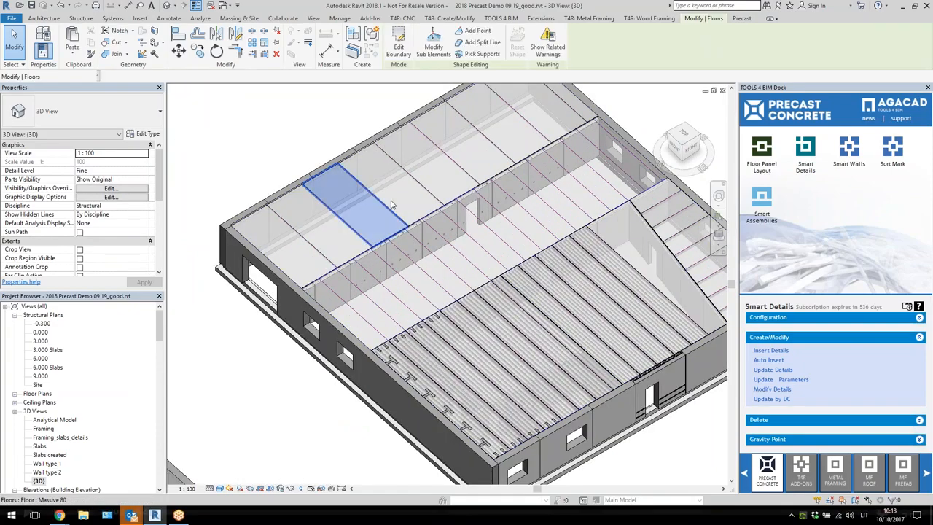
ctrl+click(421, 188)
scroll(436, 191, down, 2)
scroll(502, 155, up, 3)
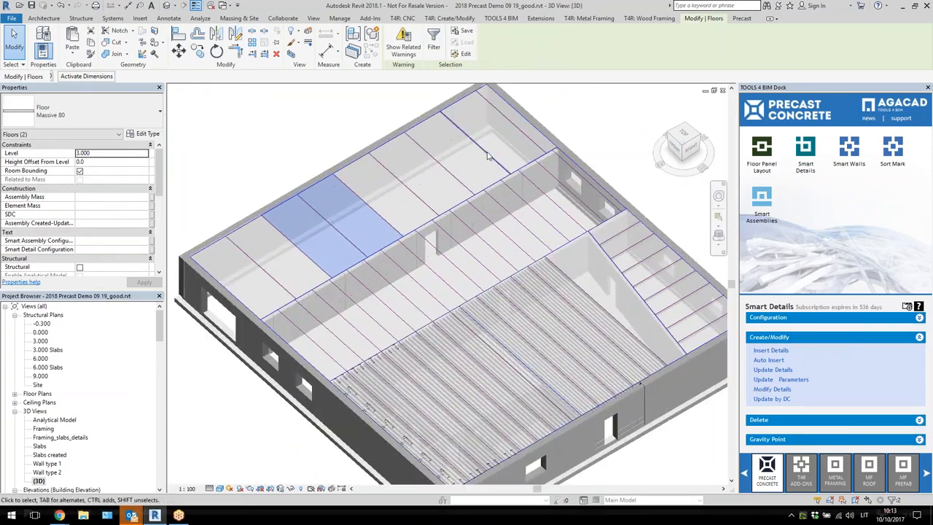
scroll(488, 243, down, 2)
Select the group of Massive 80 floor panels at the wall building's rear corner with a selection window
shift+middle_drag(437, 240, 449, 175)
click(450, 170)
key(Tab)
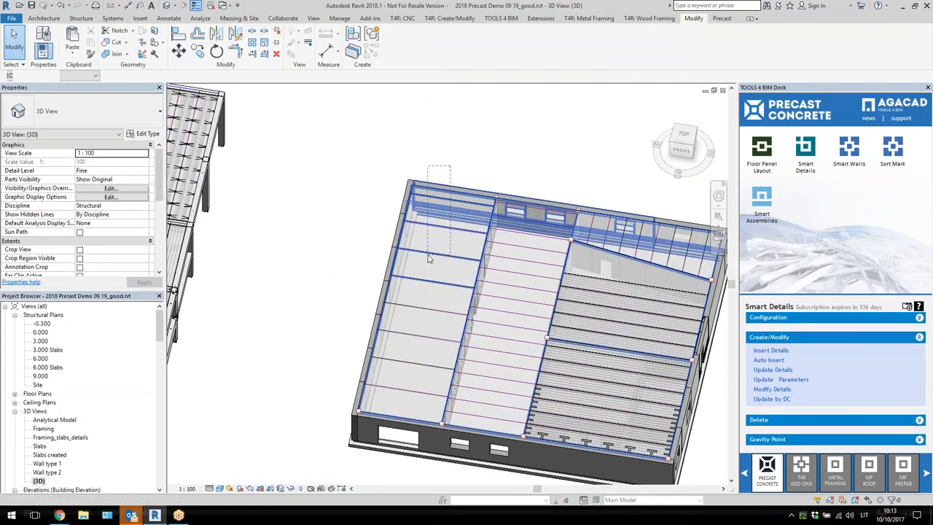
click(456, 184)
shift+middle_drag(510, 182, 537, 186)
shift+drag(559, 173, 541, 226)
shift+middle_drag(581, 186, 470, 154)
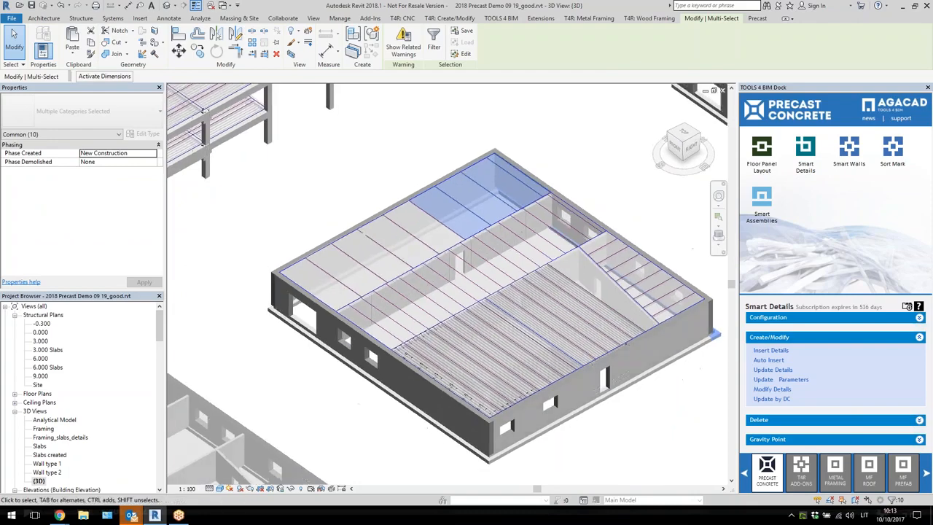
Insert details into the selected massive floor panels with the Filigran slab configuration and clear the selection
click(759, 359)
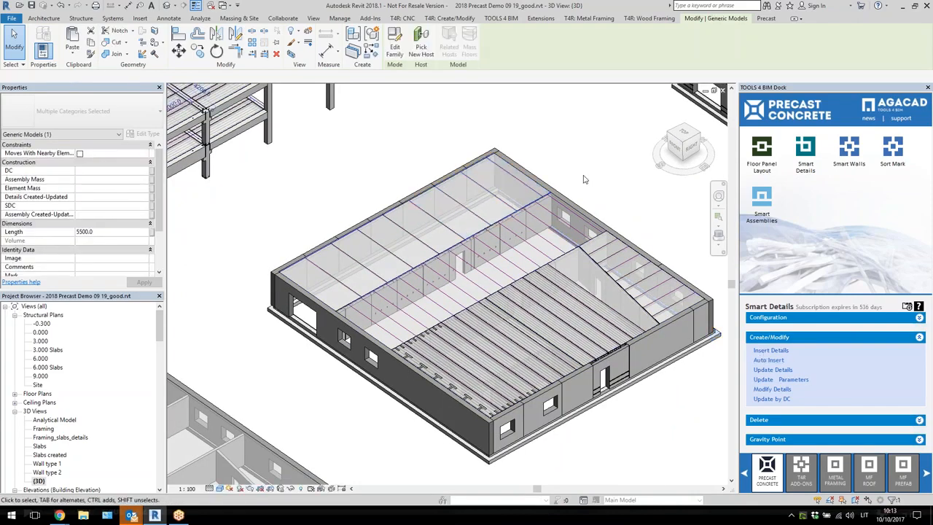
click(412, 210)
click(394, 276)
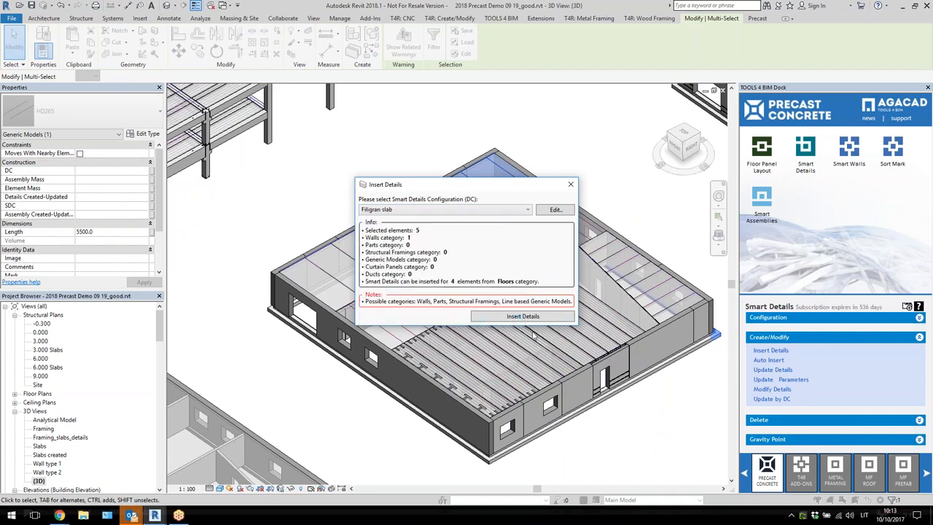
click(524, 318)
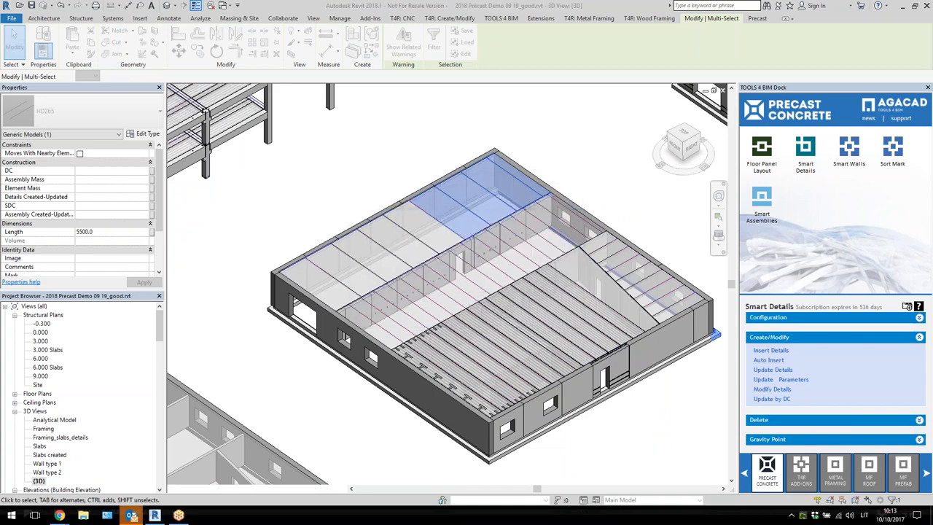
scroll(543, 194, up, 5)
scroll(544, 195, up, 1)
click(600, 192)
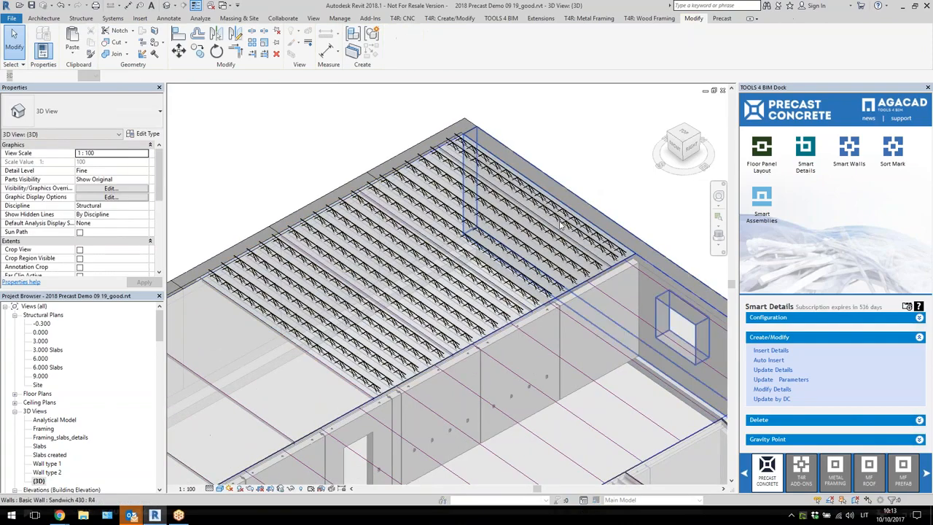
Select one of the inserted slab girders to check its properties, and clear the selection
drag(469, 278, 350, 346)
scroll(421, 283, up, 4)
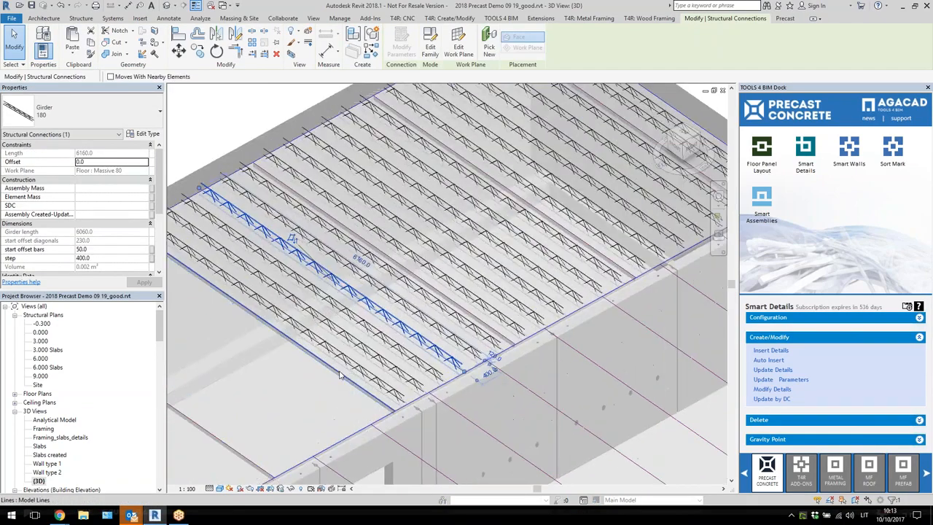
key(Escape)
Examine the row of sample slabs, including those with void formers, lattice girders, perimeter ribs and hollow core end cuts
scroll(422, 283, down, 8)
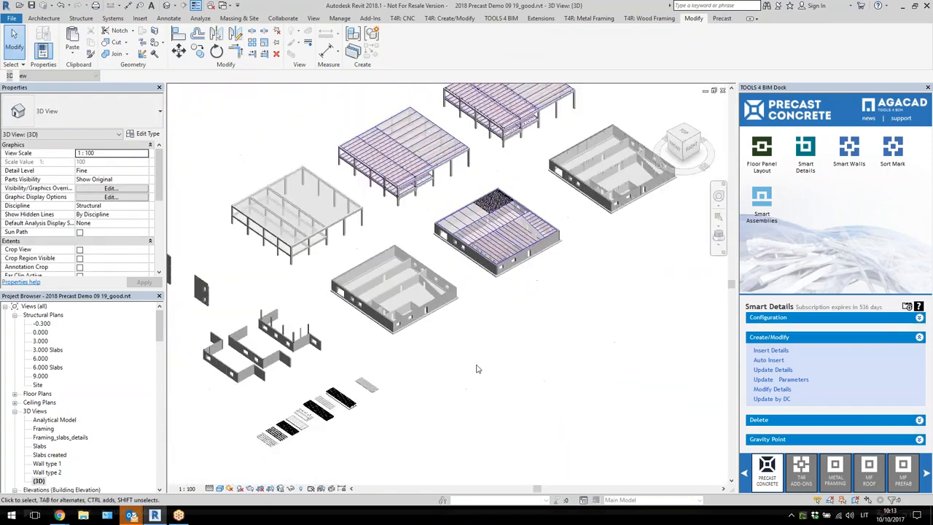
scroll(479, 340, up, 2)
scroll(364, 393, up, 4)
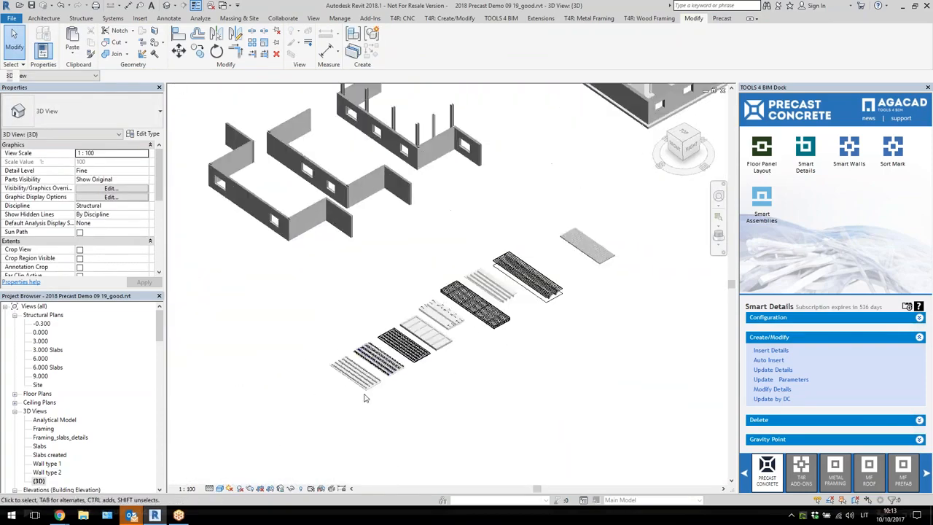
scroll(438, 386, up, 3)
scroll(510, 368, down, 1)
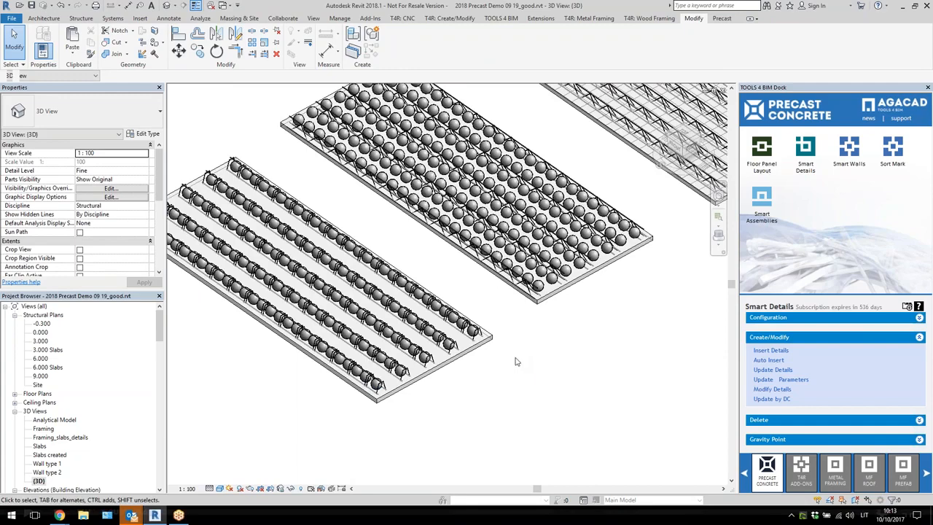
scroll(323, 379, down, 3)
scroll(507, 326, up, 3)
middle_drag(604, 292, 436, 387)
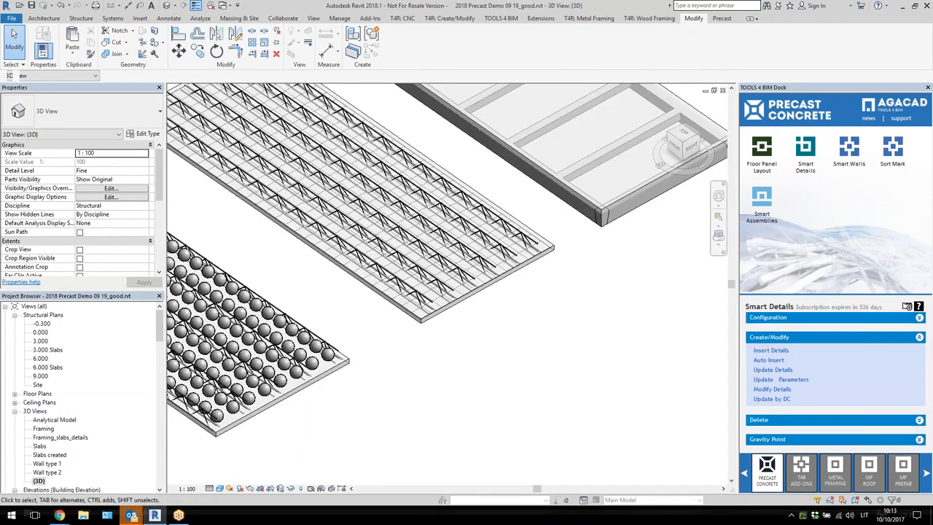
middle_drag(624, 289, 413, 461)
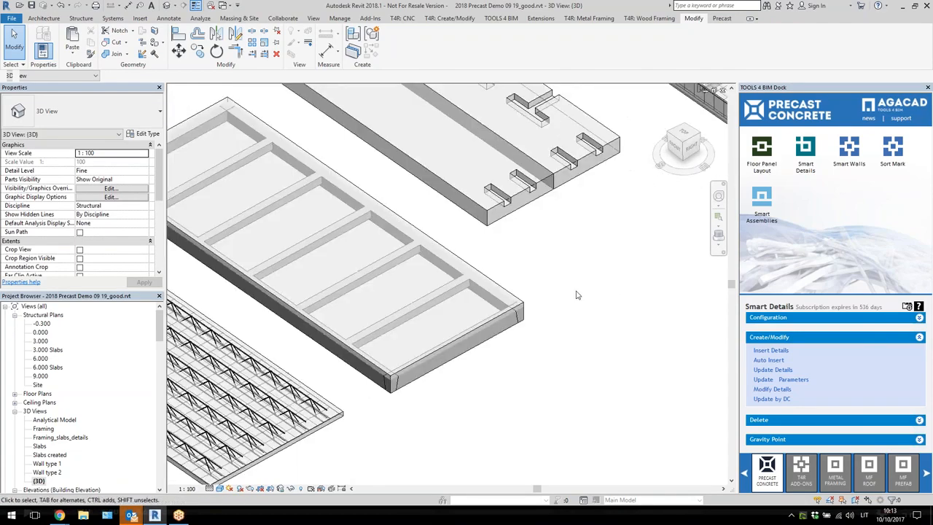
middle_drag(577, 295, 561, 383)
Examine the reinforced ribbed sample slab and the TT slab samples, including the support cut at the TT slab's end
scroll(517, 317, down, 3)
middle_drag(529, 308, 360, 364)
scroll(551, 231, up, 1)
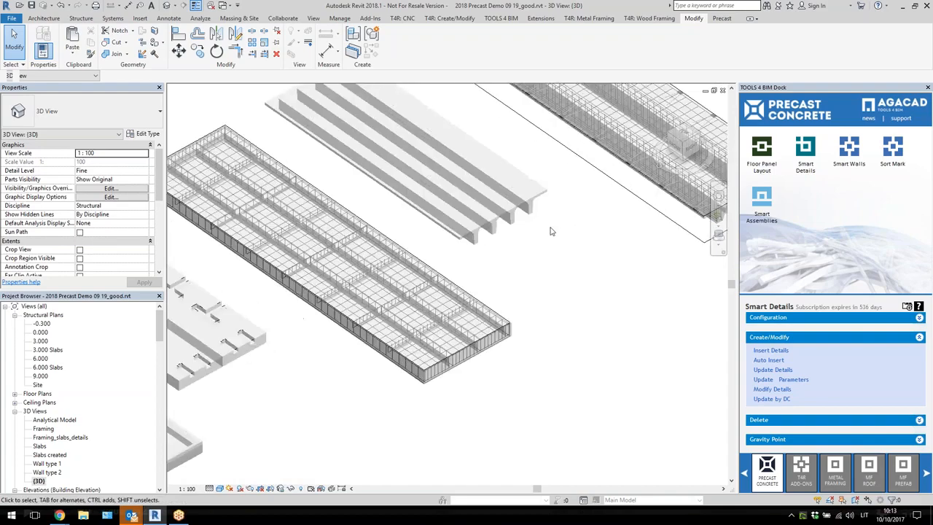
scroll(551, 231, up, 1)
click(484, 239)
click(537, 319)
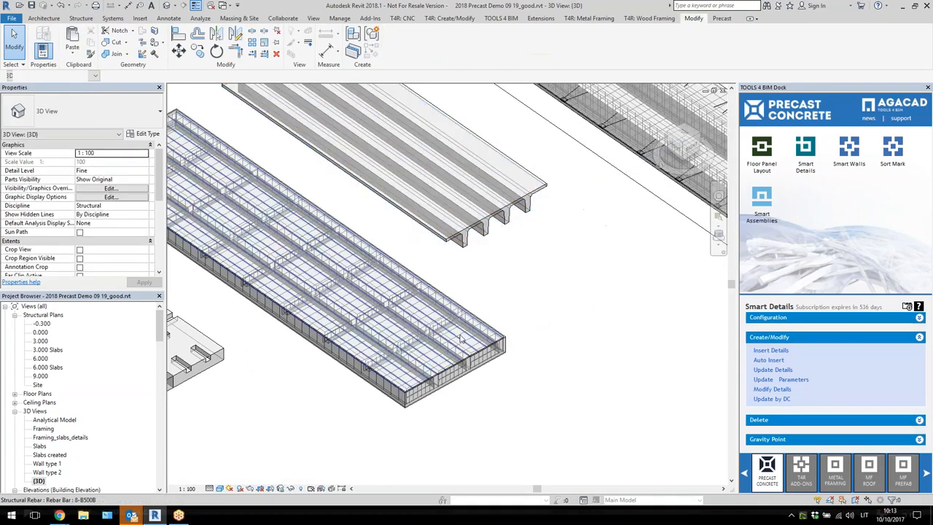
scroll(436, 326, down, 1)
scroll(472, 335, up, 5)
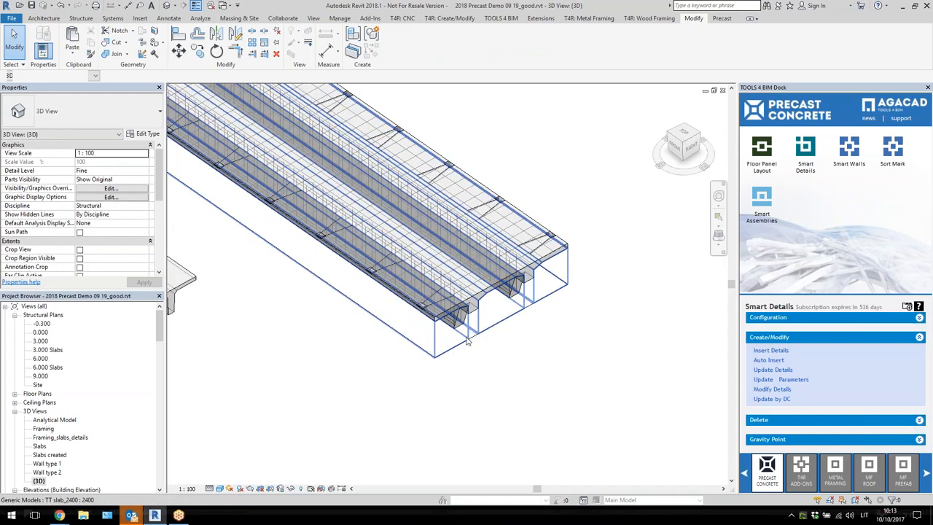
click(465, 343)
scroll(444, 345, down, 2)
click(555, 321)
Inspect the composite sample slab by selecting its ST-750 decking, and clear the selection
scroll(497, 312, down, 2)
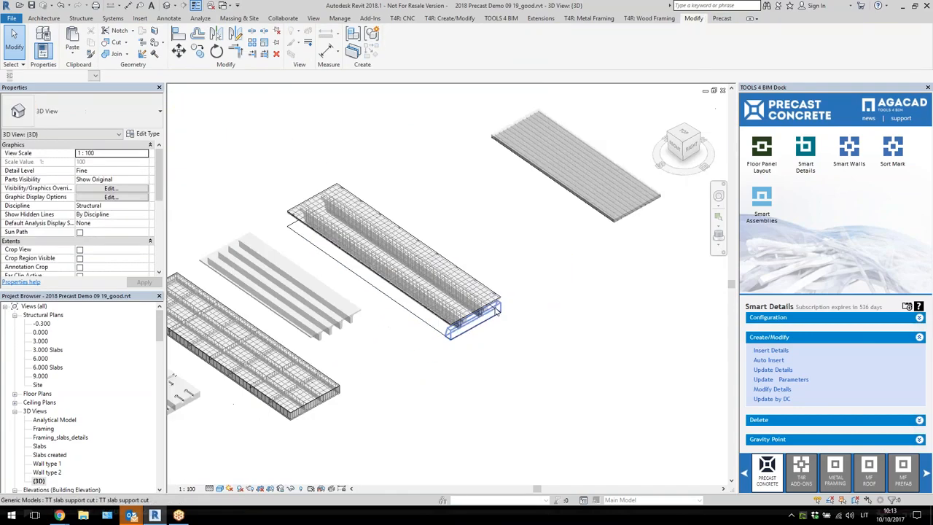
scroll(619, 139, up, 4)
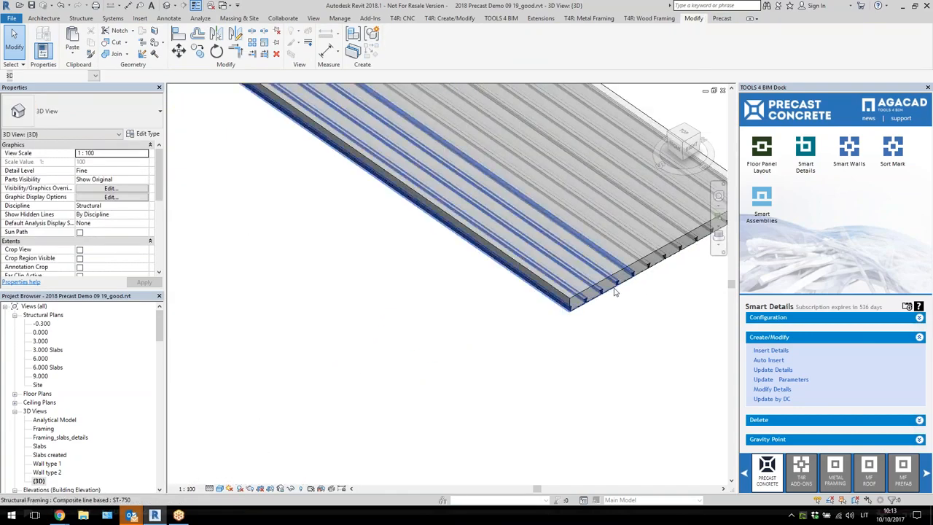
click(614, 291)
scroll(624, 321, up, 3)
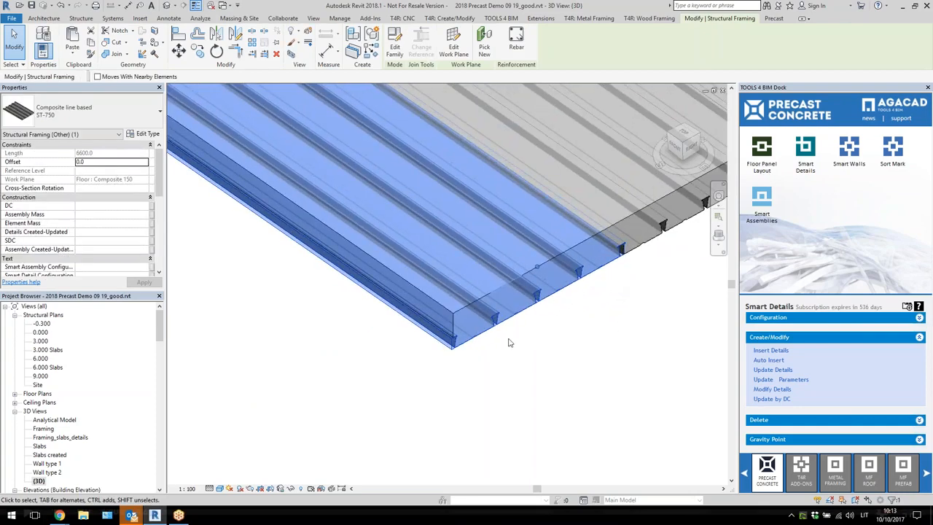
click(573, 359)
scroll(625, 320, down, 5)
Inspect the sandwich wall sample's details by selecting its end cut and one of the horizontal sweeps on its face
shift+middle_drag(625, 320, 433, 343)
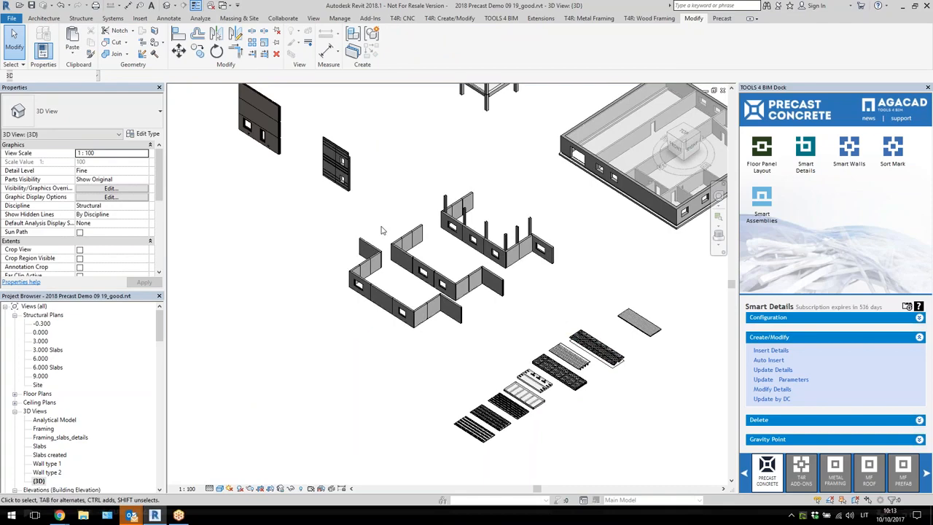
scroll(317, 144, up, 3)
scroll(369, 165, up, 5)
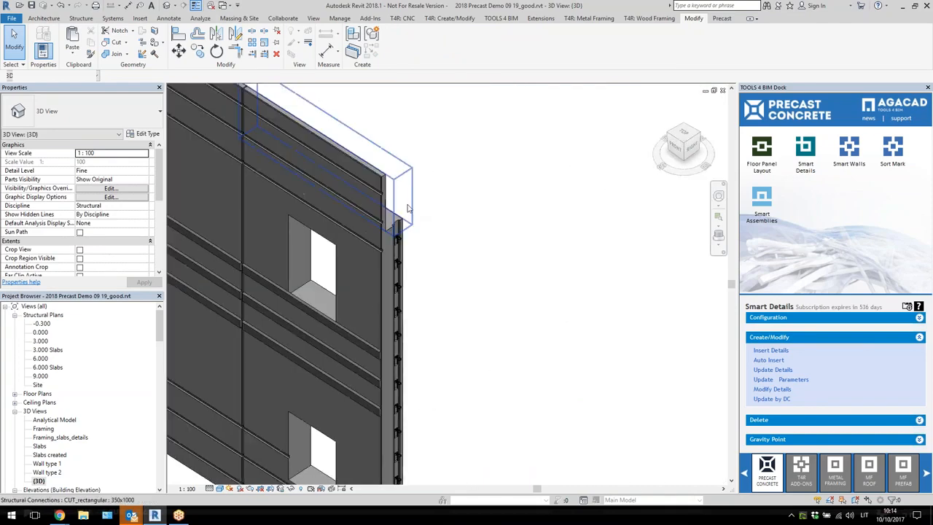
click(390, 215)
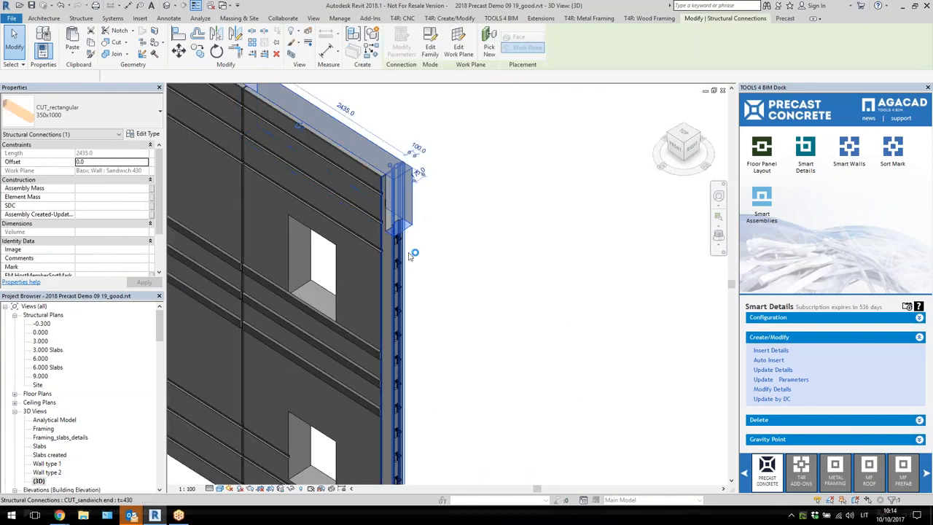
scroll(458, 169, down, 2)
scroll(379, 342, up, 2)
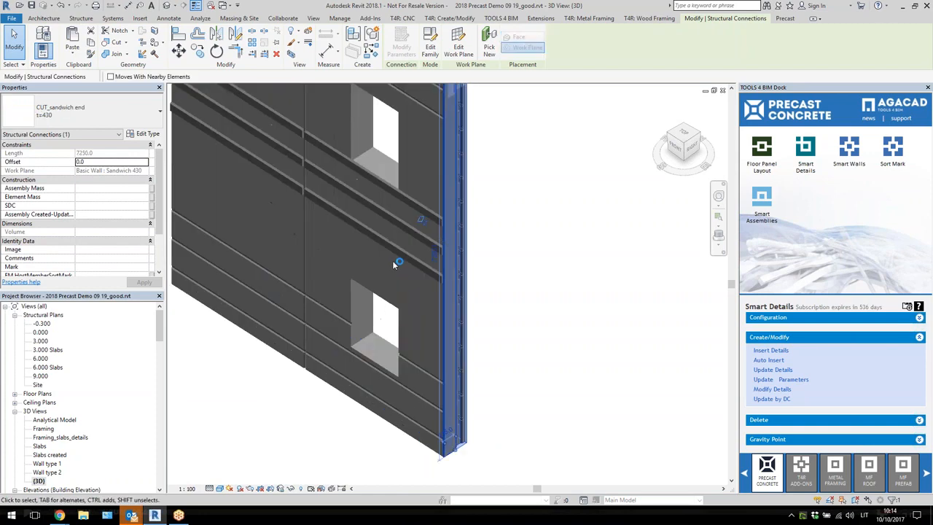
click(399, 252)
scroll(399, 256, down, 2)
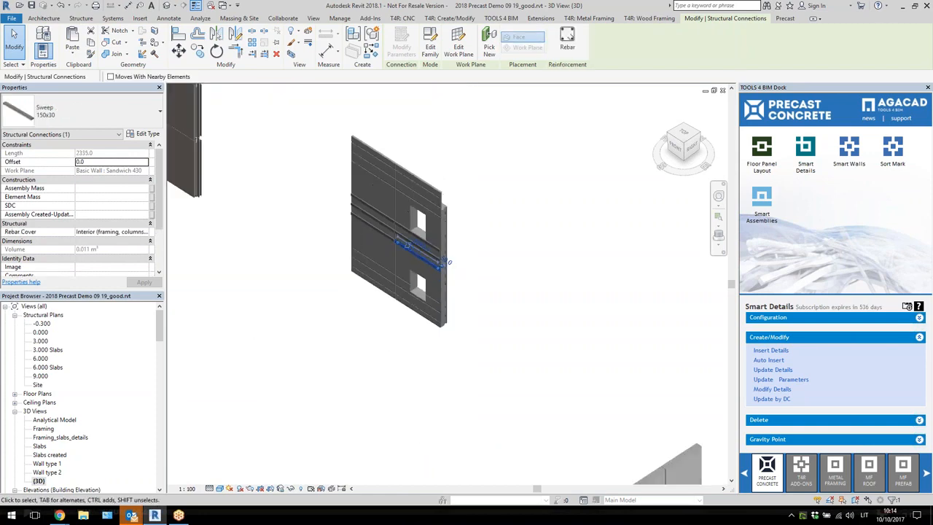
Clear the sweep selection and inspect the sandwich wall sample with steel columns by selecting its windowed panel next to the corner
scroll(395, 252, up, 1)
scroll(408, 277, down, 3)
click(440, 310)
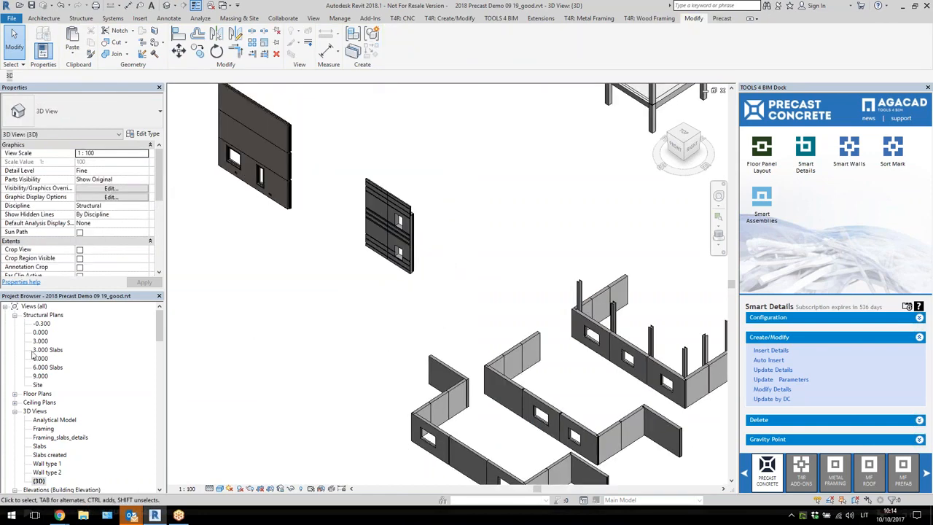
scroll(663, 324, up, 5)
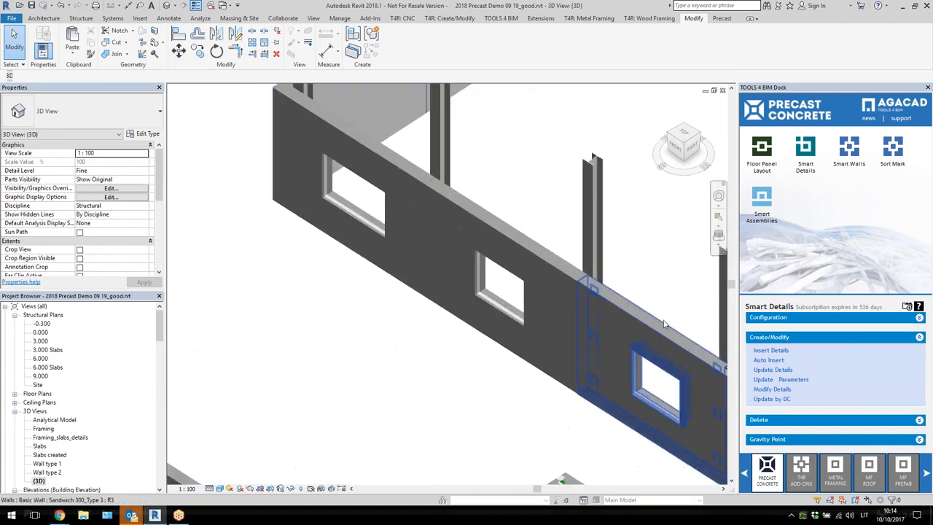
click(663, 324)
scroll(663, 324, down, 5)
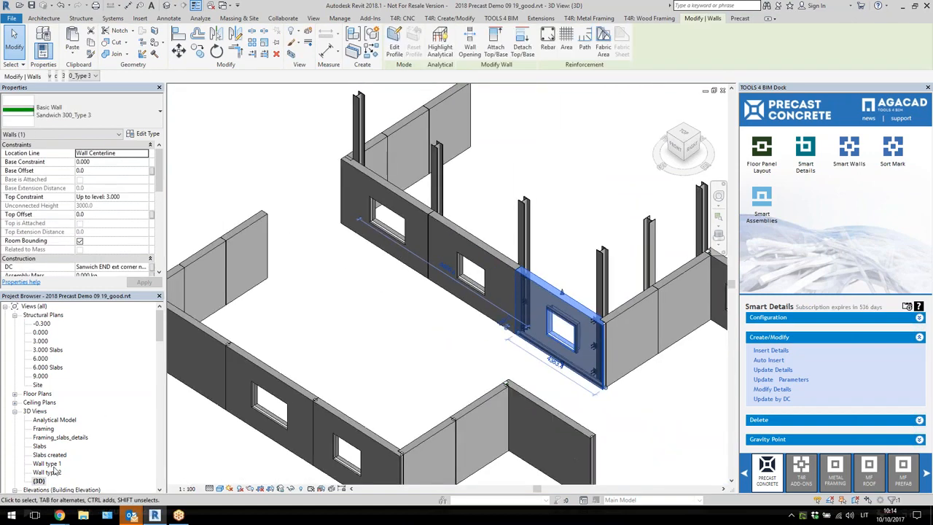
Open the Wall type 2 3D view and examine the connection plates, studs and cuts at the sandwich walls' corner
click(48, 473)
double_click(50, 473)
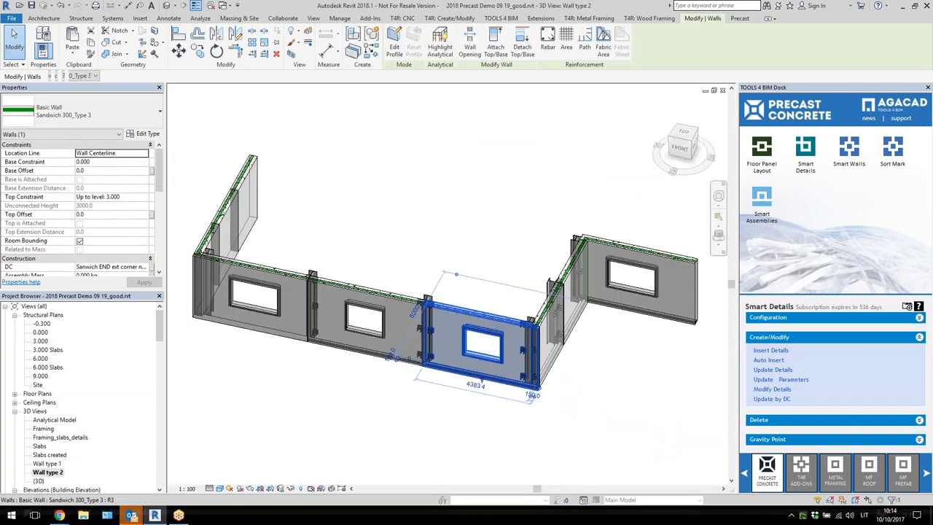
key(Escape)
scroll(503, 321, up, 8)
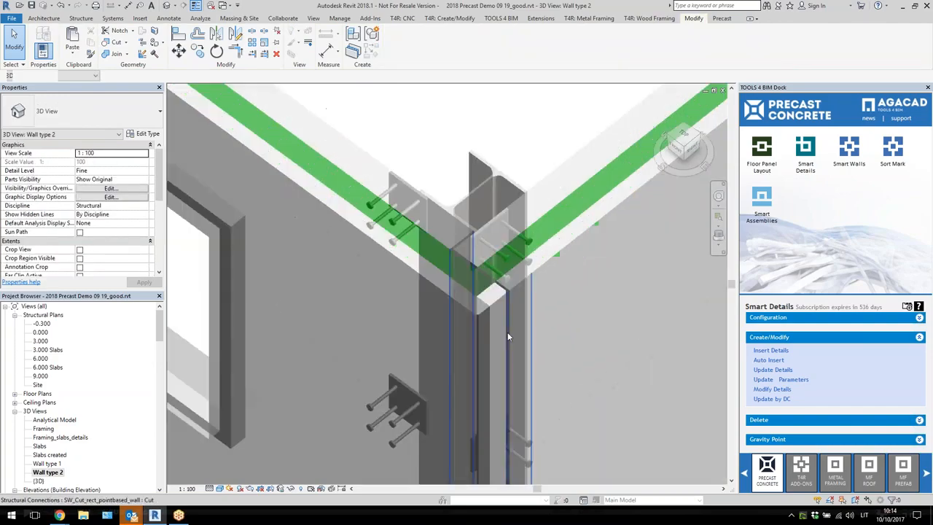
click(421, 278)
mouse_move(421, 278)
shift+middle_down()
mouse_move(475, 355)
mouse_move(498, 437)
mouse_move(486, 399)
mouse_move(510, 388)
shift+middle_up()
scroll(486, 399, down, 8)
key(Escape)
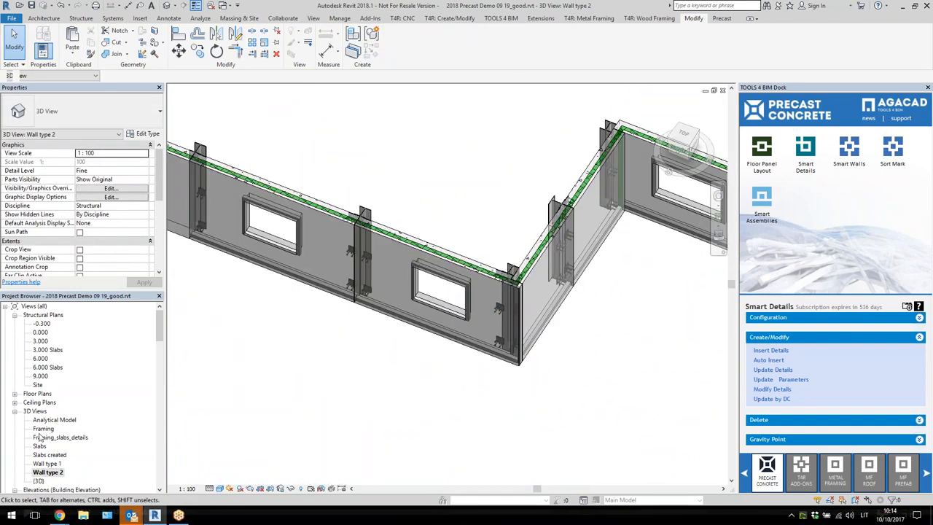
scroll(420, 348, down, 5)
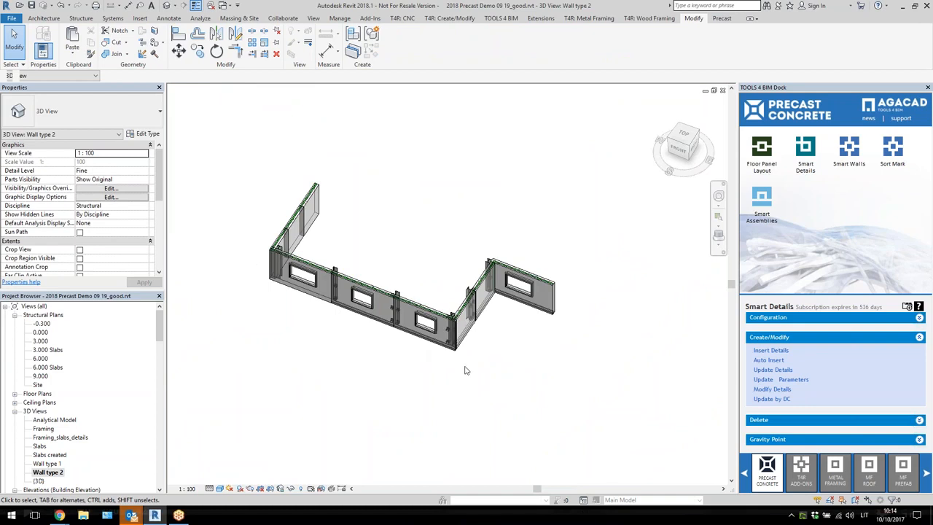
shift+middle_drag(466, 370, 450, 372)
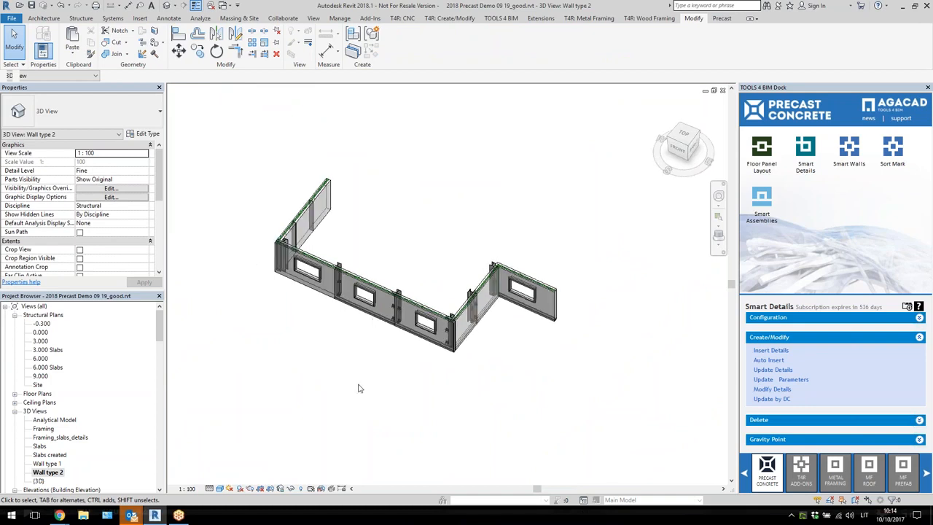
Return to the {3D} view and look over the framing and wall building models with their slab layouts
double_click(39, 481)
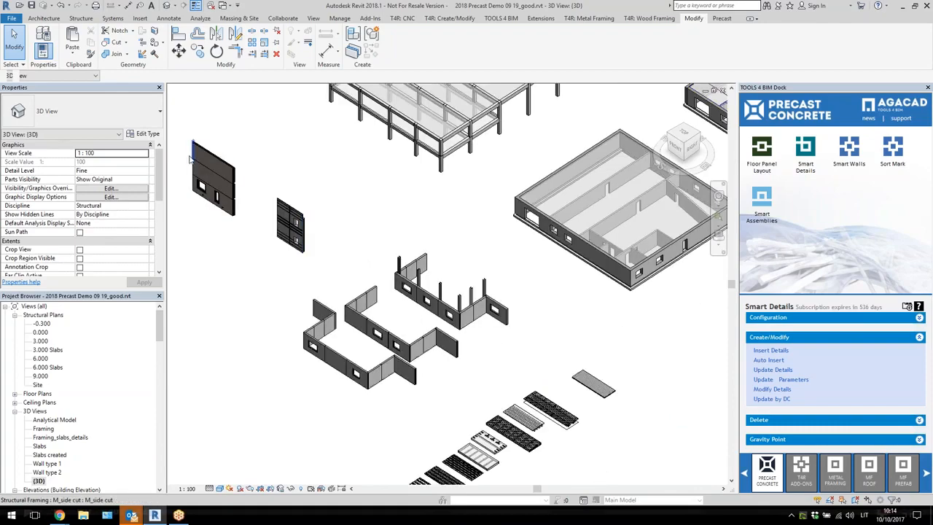
scroll(404, 291, down, 3)
middle_drag(404, 292, 249, 441)
scroll(472, 281, up, 2)
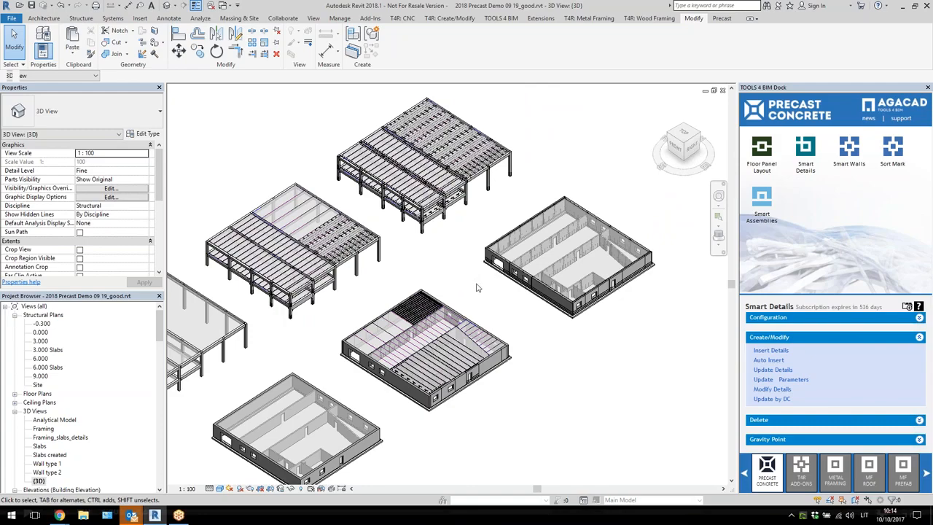
scroll(478, 288, up, 5)
scroll(478, 270, down, 5)
middle_drag(482, 263, 485, 174)
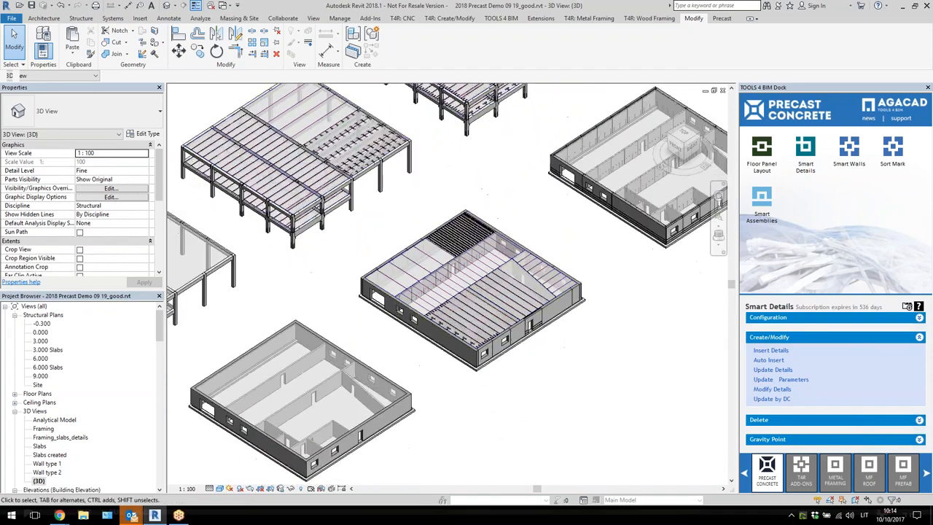
Review the Smart Details delete and create/modify commands alongside the walled building with detailed slabs
click(758, 420)
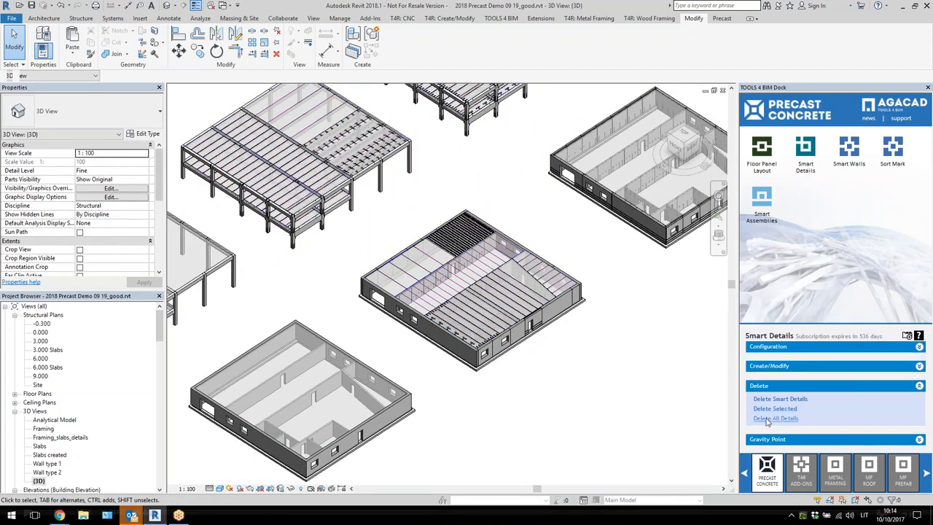
scroll(631, 354, up, 3)
scroll(467, 361, up, 4)
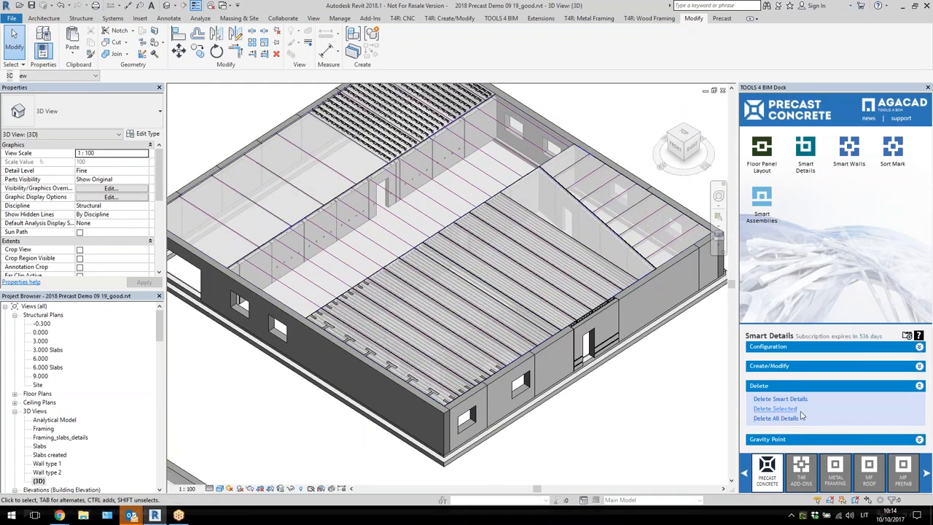
click(777, 367)
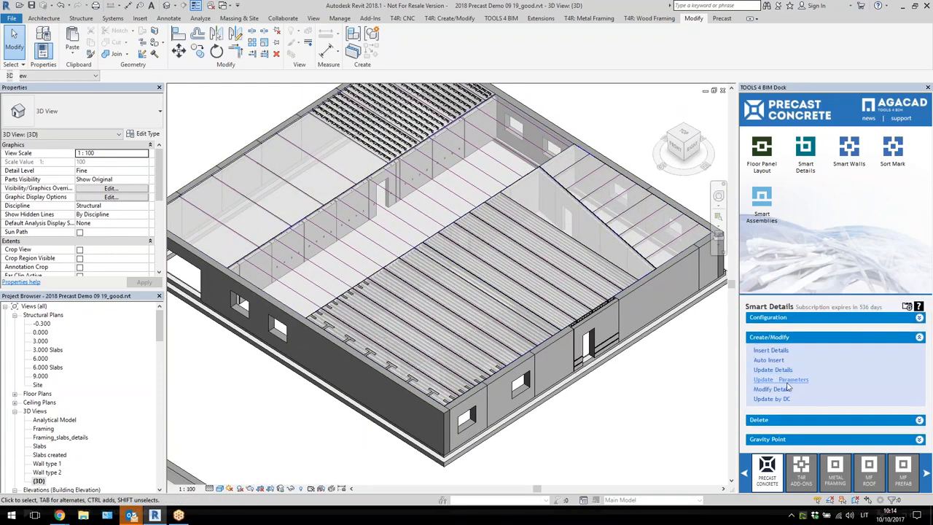
scroll(598, 435, down, 2)
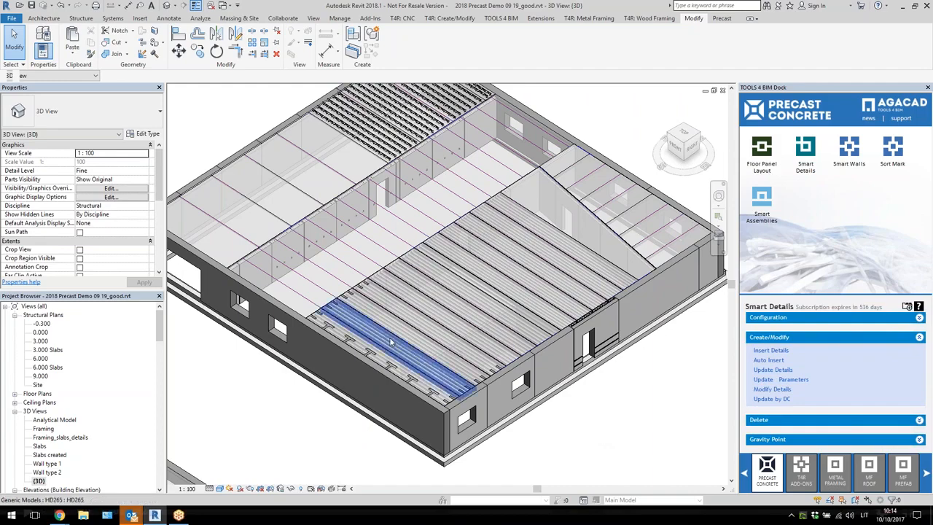
scroll(574, 405, down, 2)
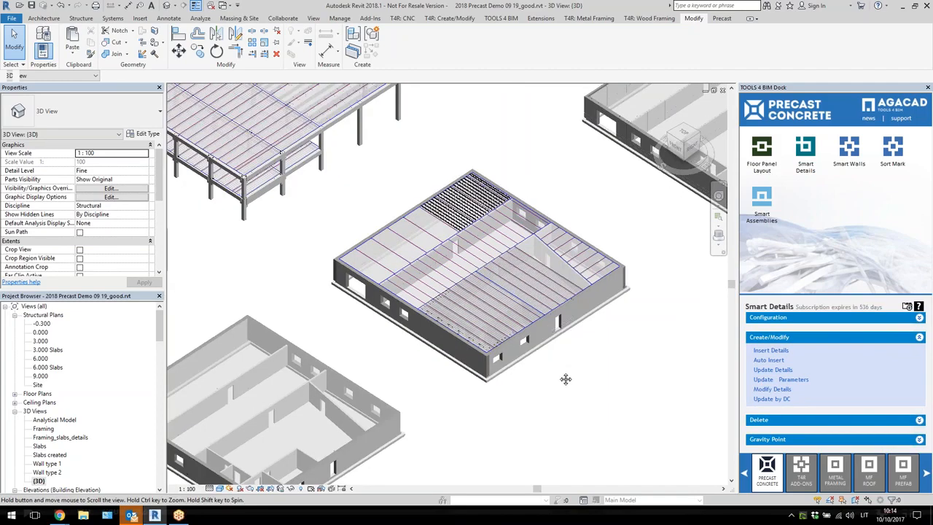
scroll(567, 377, up, 2)
scroll(556, 372, up, 2)
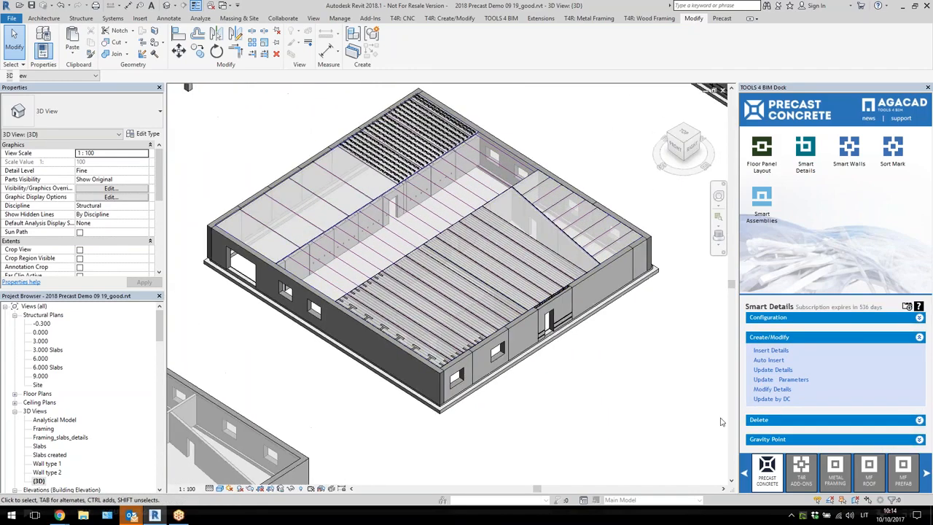
Show the Gravity Point commands of Smart Details and look over the walled building model
click(781, 439)
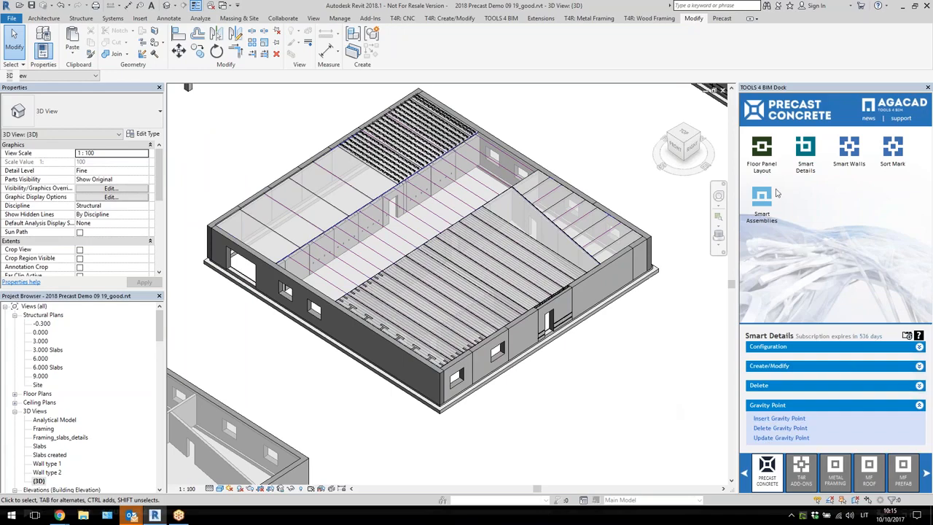
scroll(646, 337, down, 3)
shift+middle_drag(576, 352, 598, 368)
scroll(559, 340, up, 3)
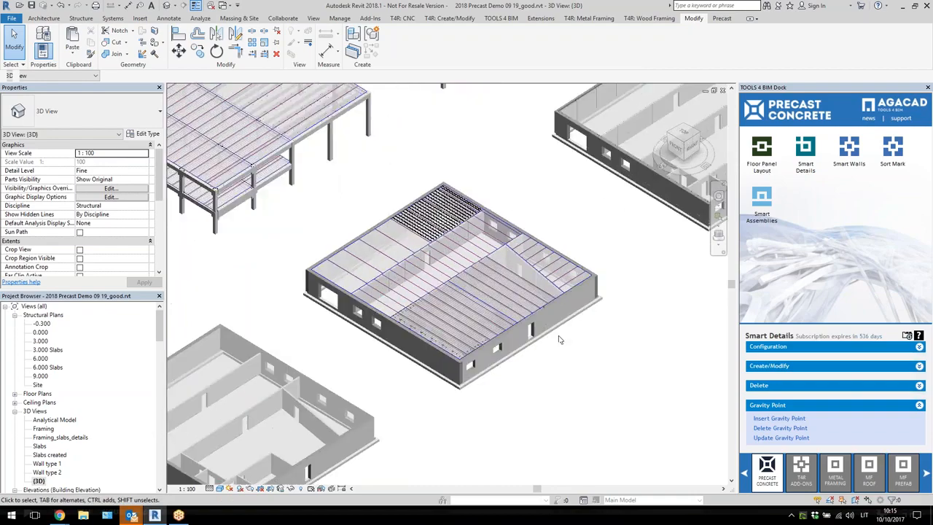
scroll(559, 340, down, 3)
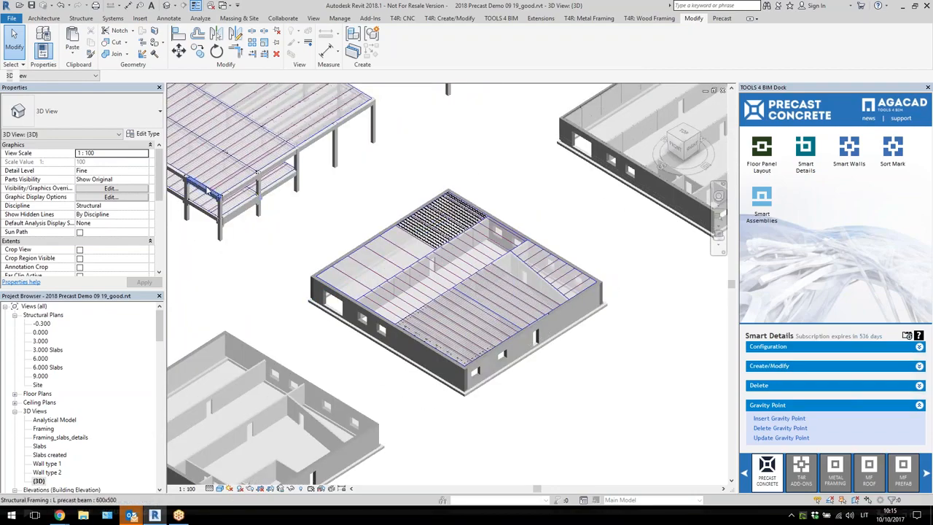
Inspect a precast column in the framing model by selecting it at the upper storey, and clear the selection
scroll(207, 188, up, 5)
click(324, 188)
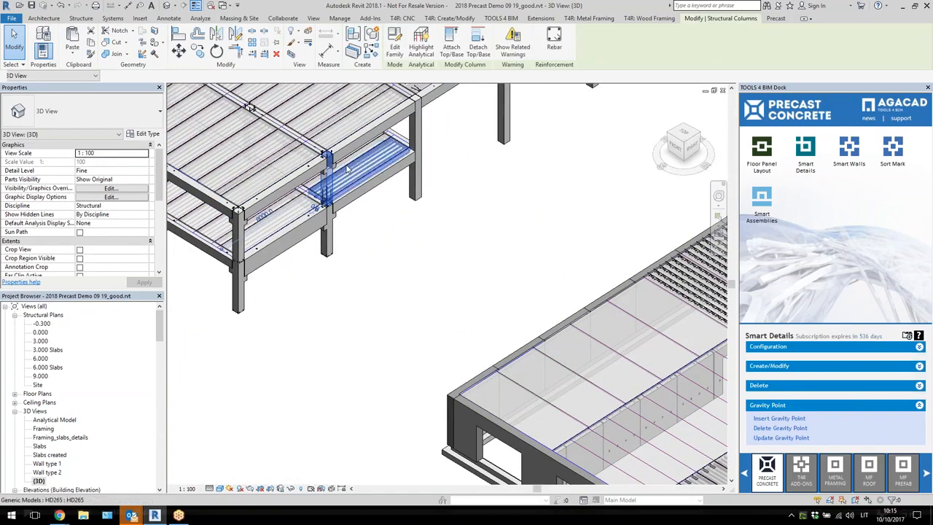
shift+middle_drag(375, 247, 395, 242)
scroll(394, 242, down, 4)
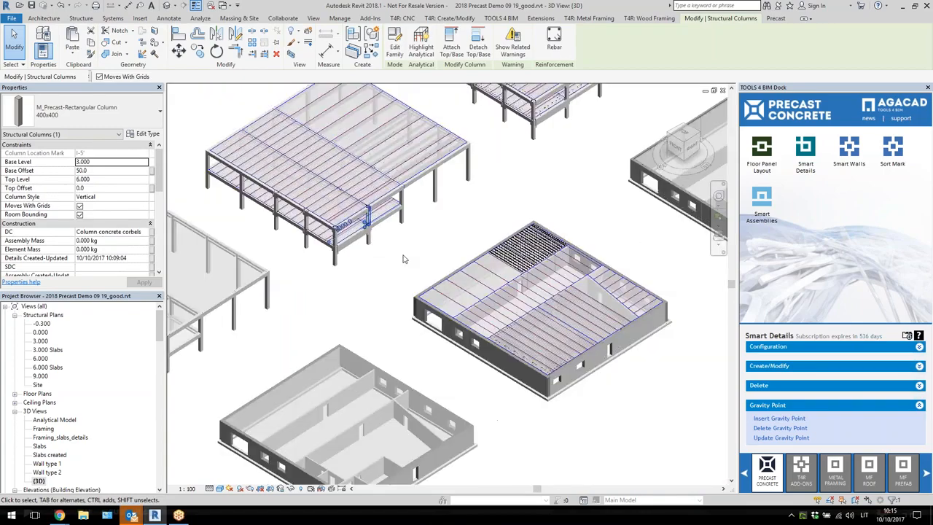
key(Escape)
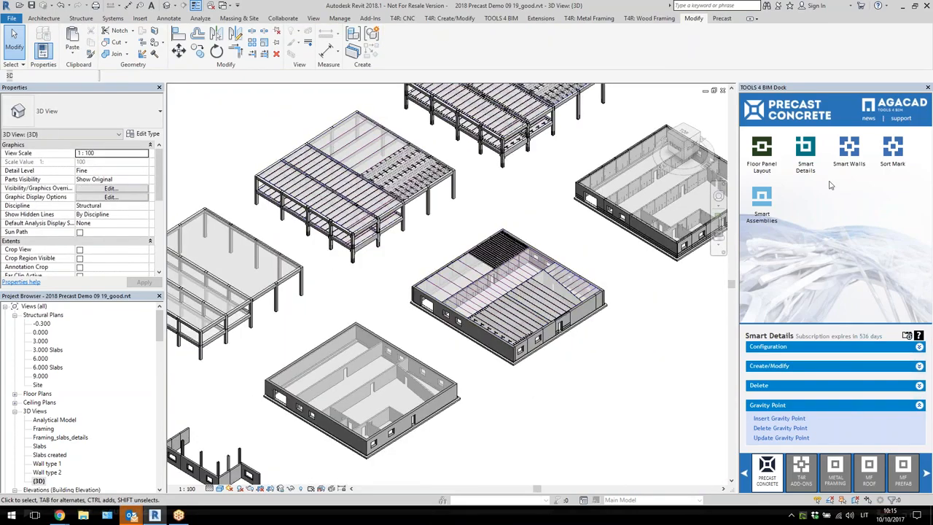
Switch to the Sort Mark tool and show its Renumber Elements commands
click(893, 156)
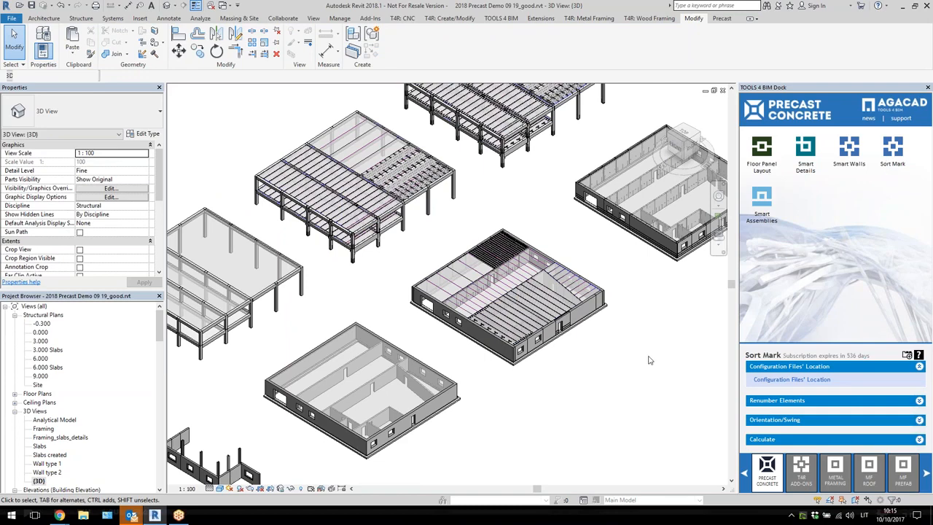
scroll(491, 194, up, 2)
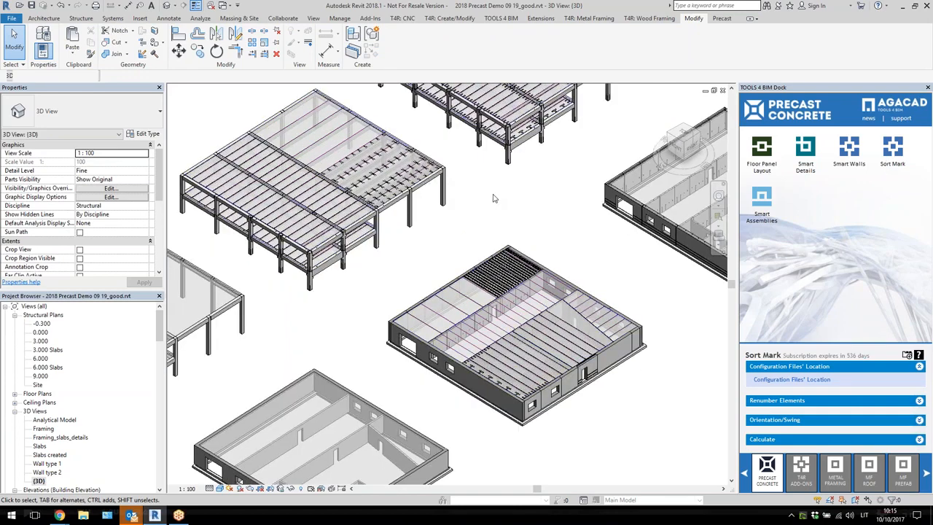
click(796, 402)
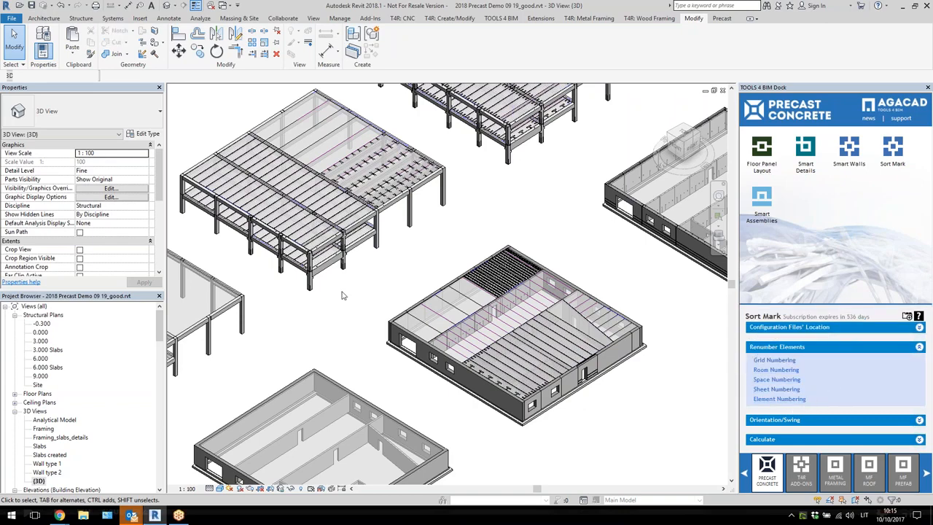
Open the 0.000 structural plan and check the Mark of the columns at grids I/1' and I/2'
double_click(41, 332)
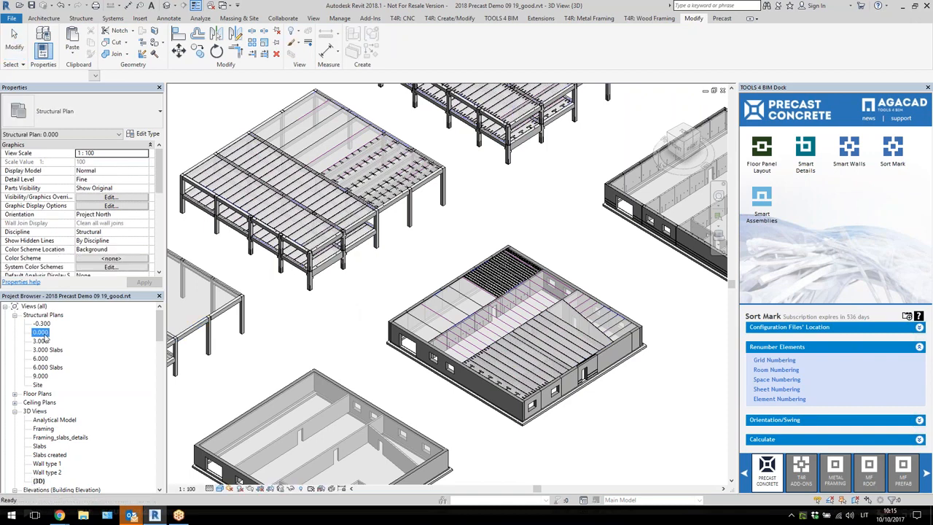
scroll(592, 276, down, 6)
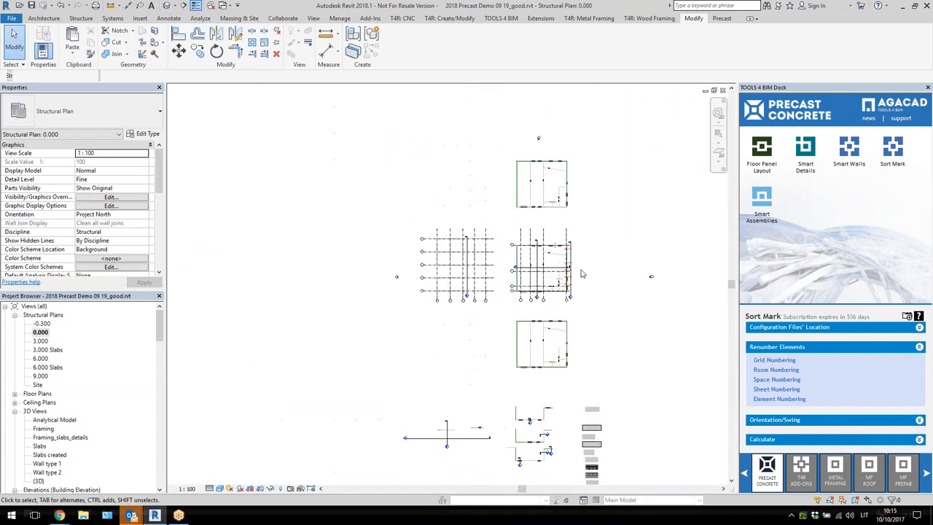
scroll(415, 314, up, 3)
scroll(415, 313, up, 4)
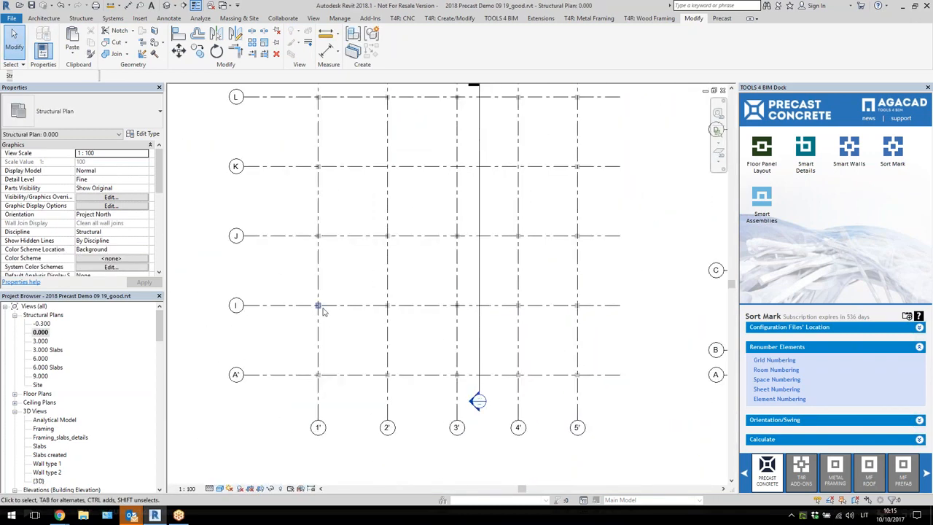
click(318, 305)
scroll(86, 234, down, 10)
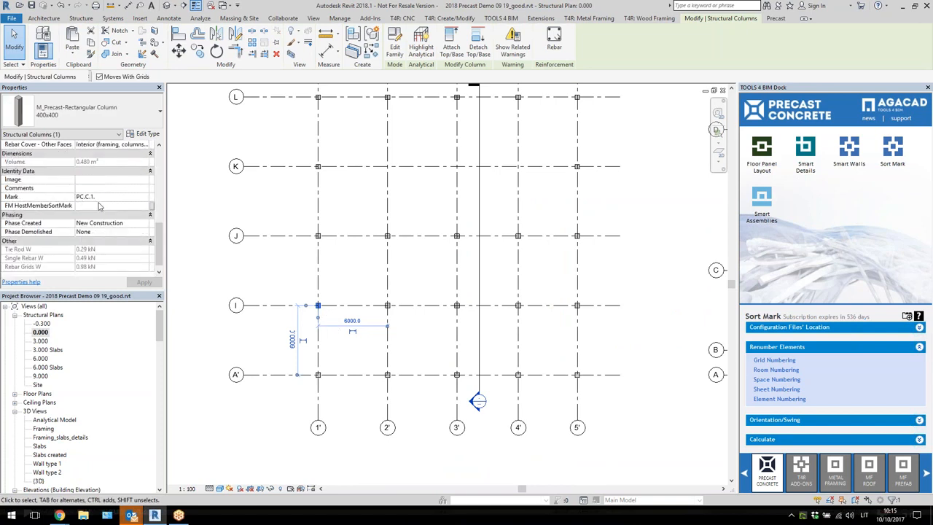
click(376, 294)
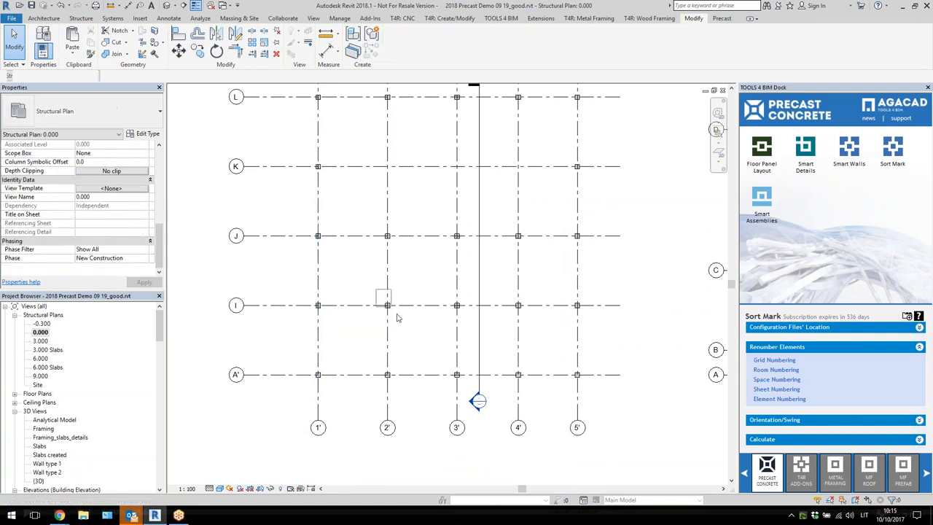
click(387, 304)
click(357, 278)
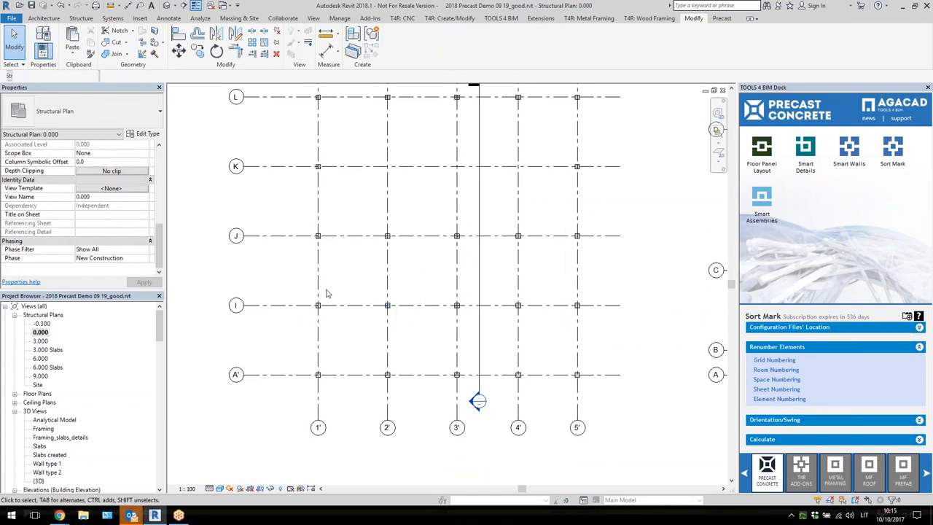
Start Element Numbering from Sort Mark and choose Structural Columns as the category to renumber
scroll(357, 278, down, 2)
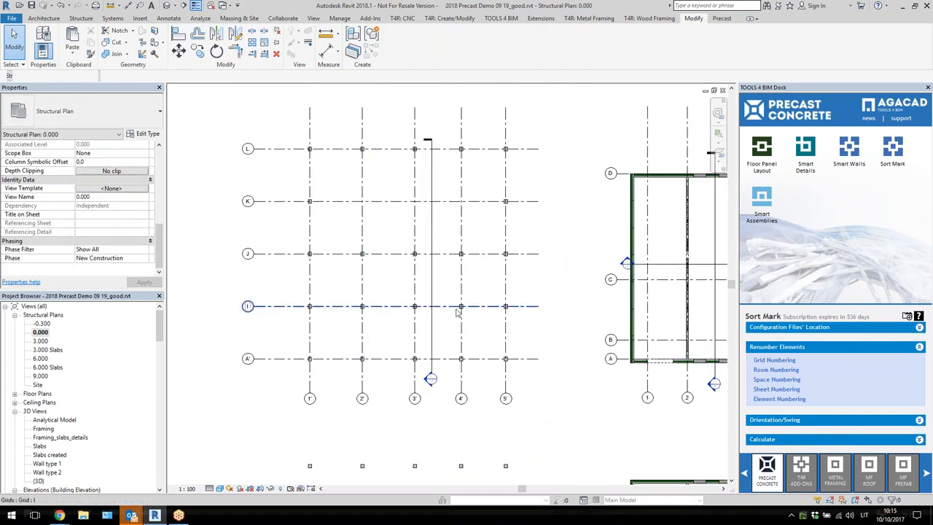
scroll(430, 305, up, 1)
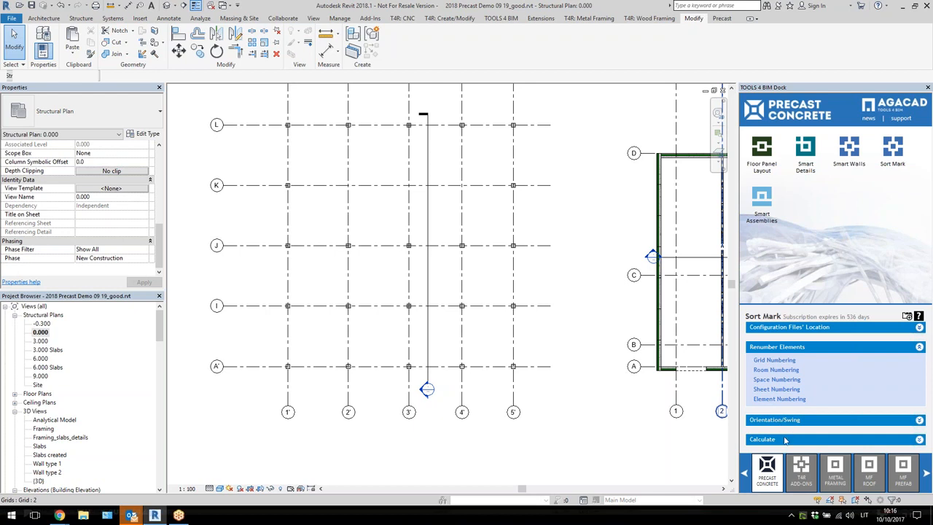
click(781, 399)
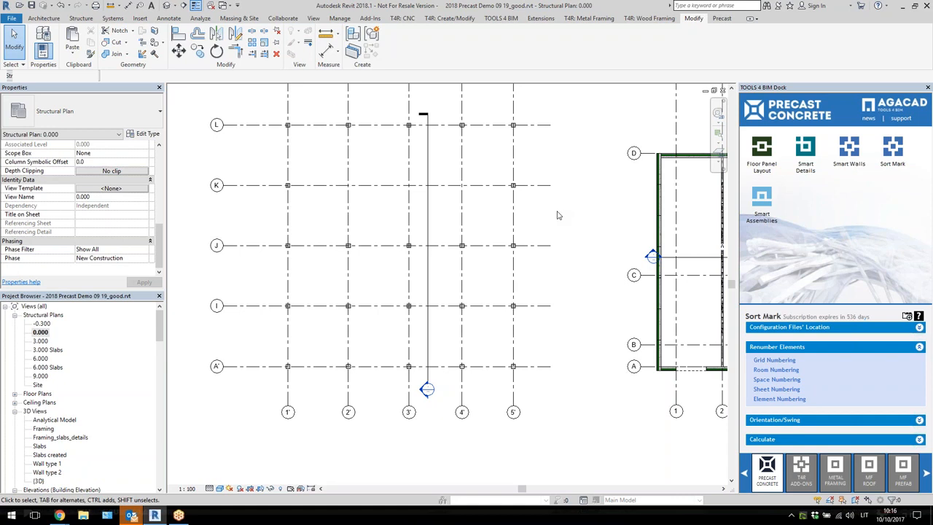
click(557, 215)
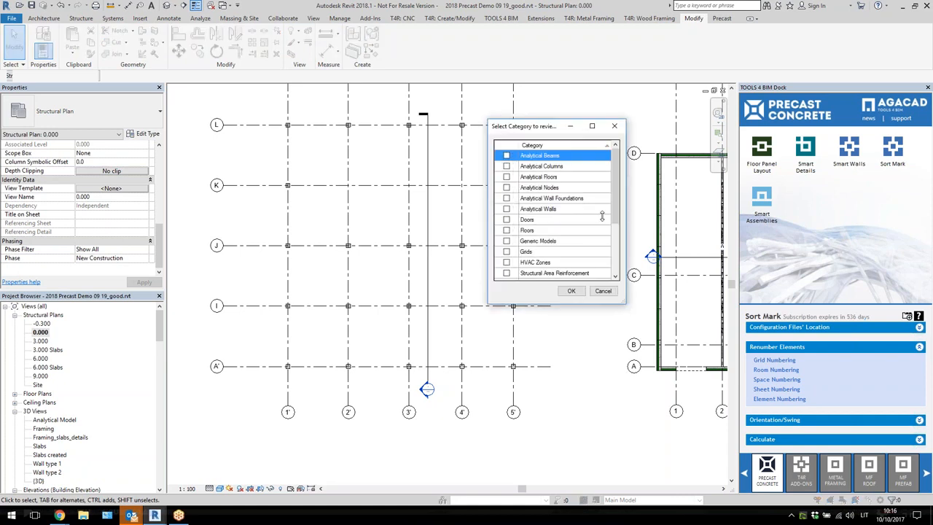
drag(615, 212, 616, 260)
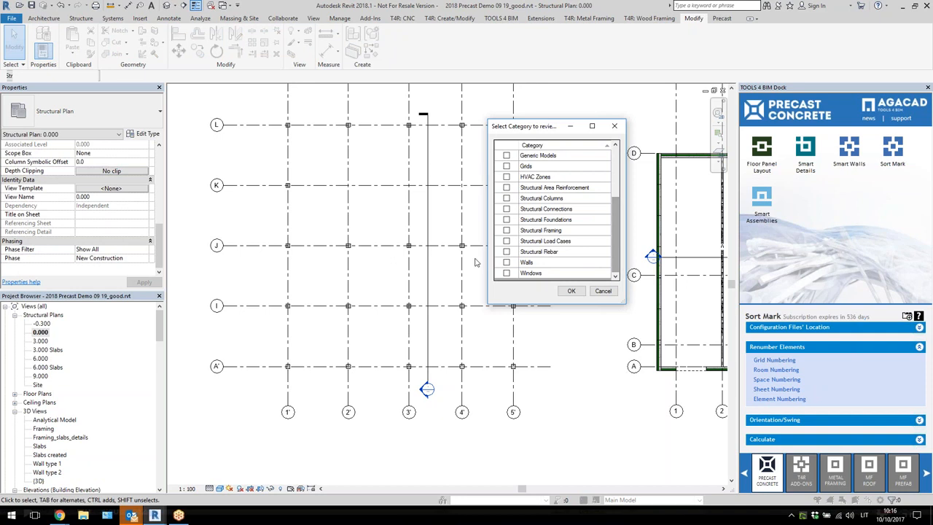
click(506, 262)
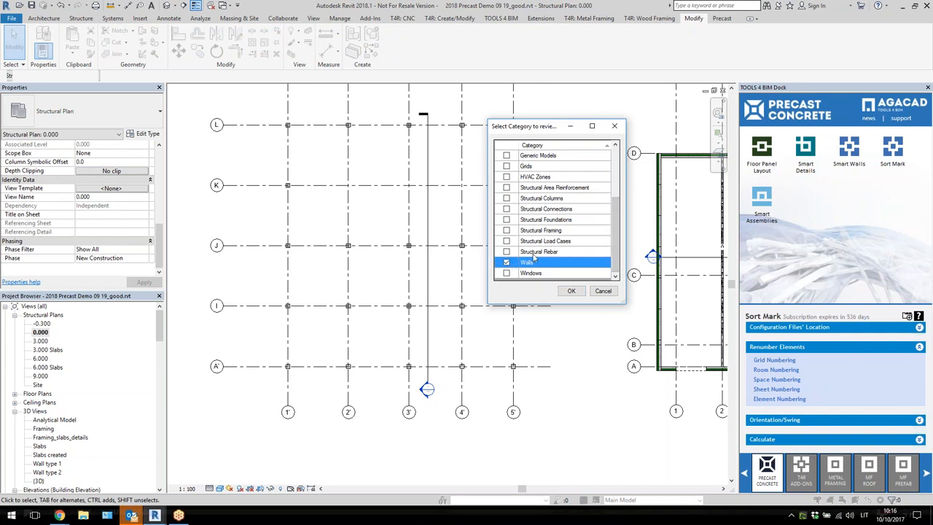
click(508, 263)
click(507, 198)
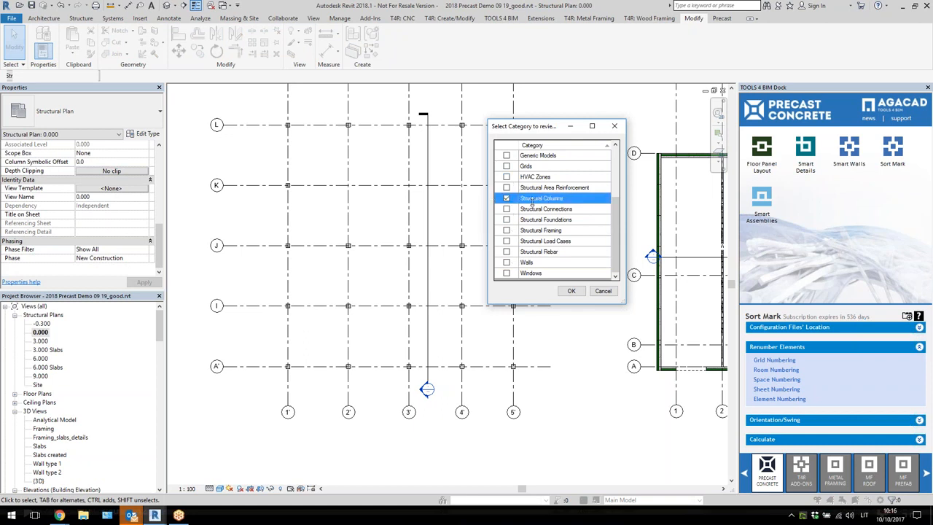
click(572, 291)
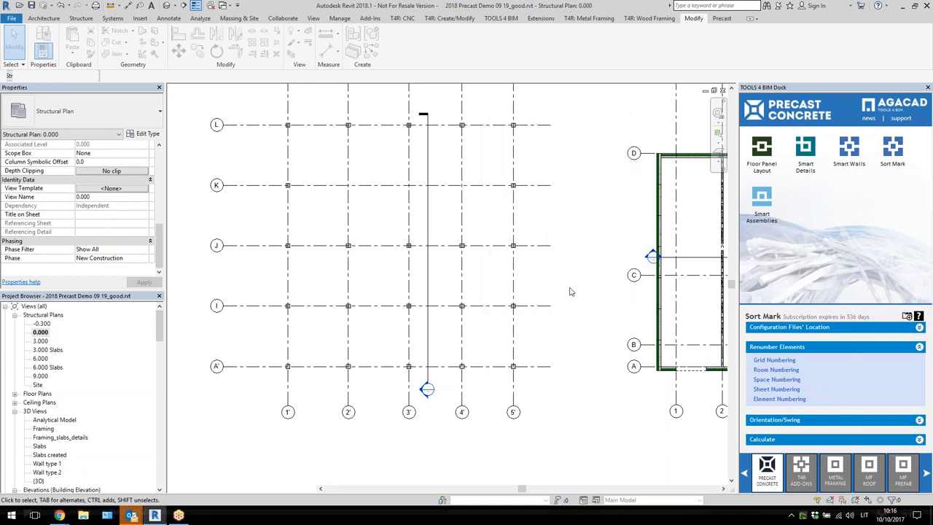
Choose Mark as the parameter that receives the numbers, and reset the configuration choice to the unselected entry
click(526, 283)
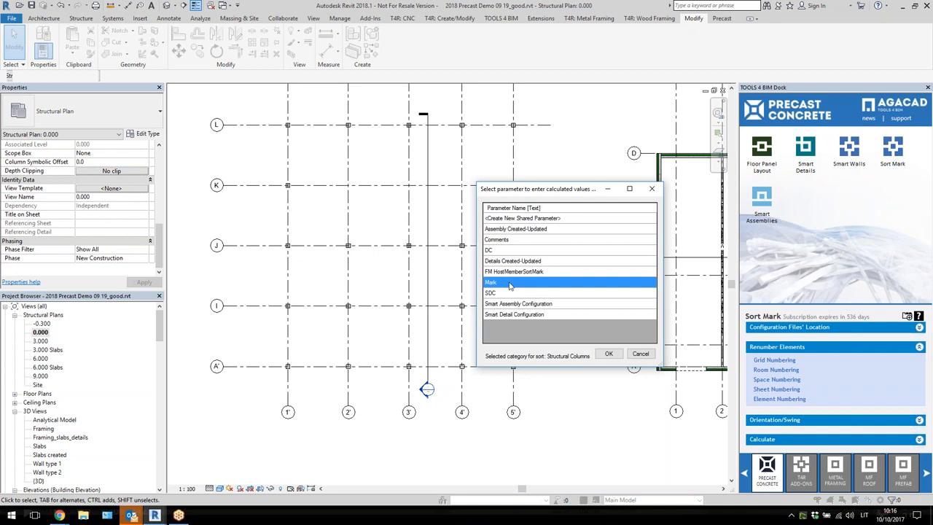
click(610, 355)
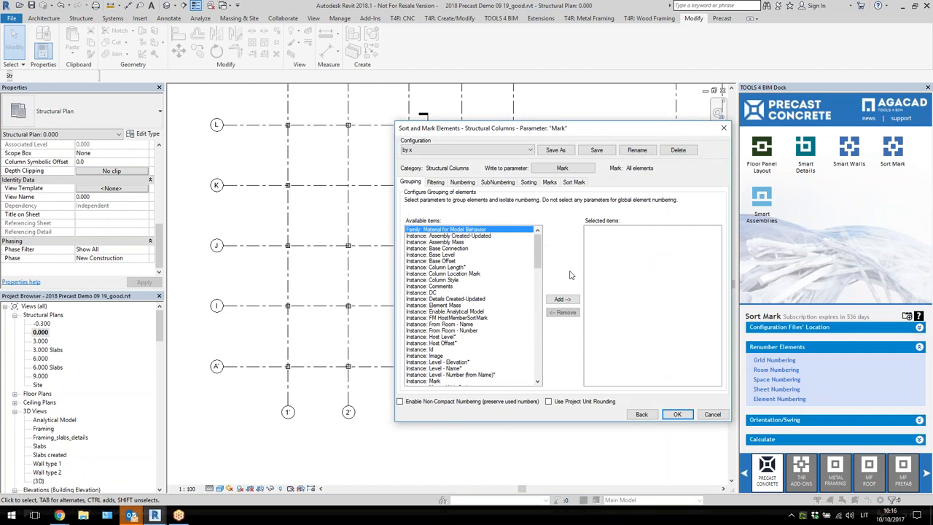
click(500, 150)
click(500, 158)
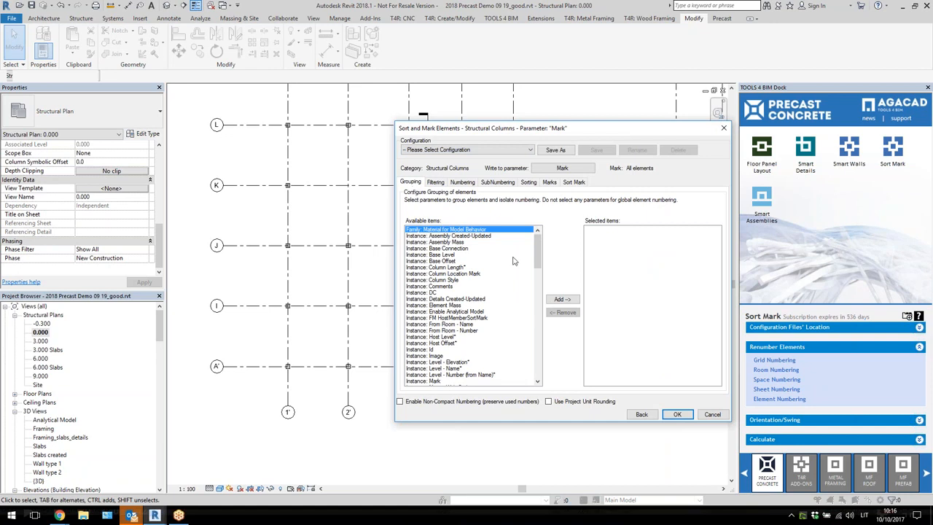
Add Instance: Volume as a grouping parameter for the structural columns
click(458, 261)
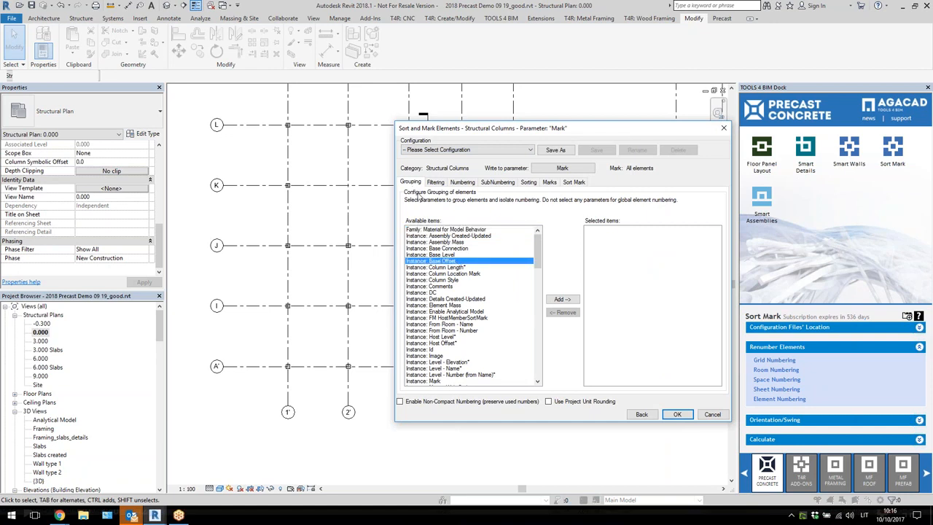
mouse_move(540, 254)
mouse_down()
mouse_move(541, 265)
mouse_move(541, 252)
mouse_up()
click(473, 369)
scroll(480, 361, down, 3)
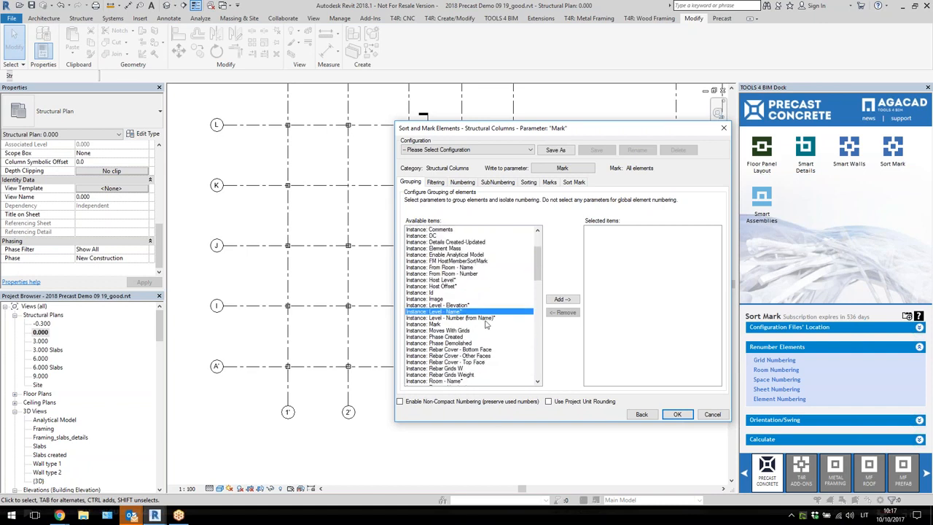
scroll(540, 299, down, 5)
drag(537, 296, 538, 309)
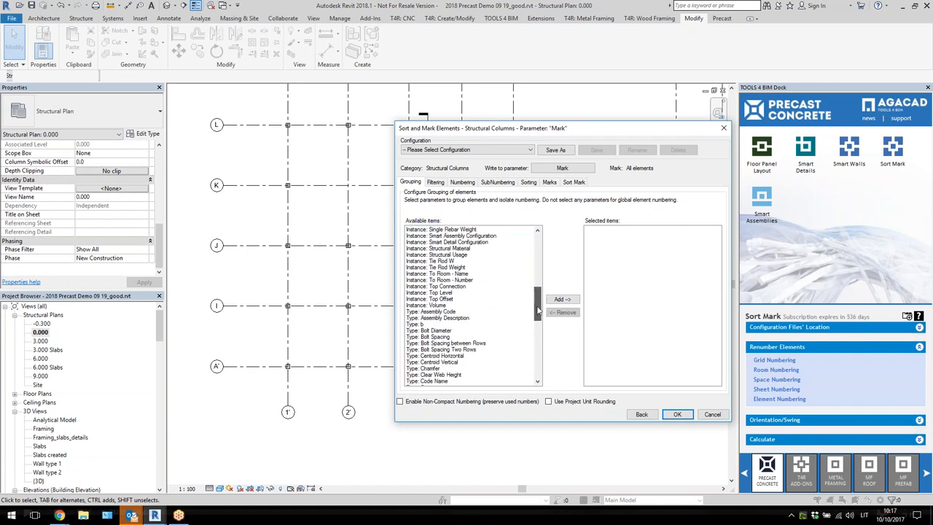
click(472, 300)
click(472, 305)
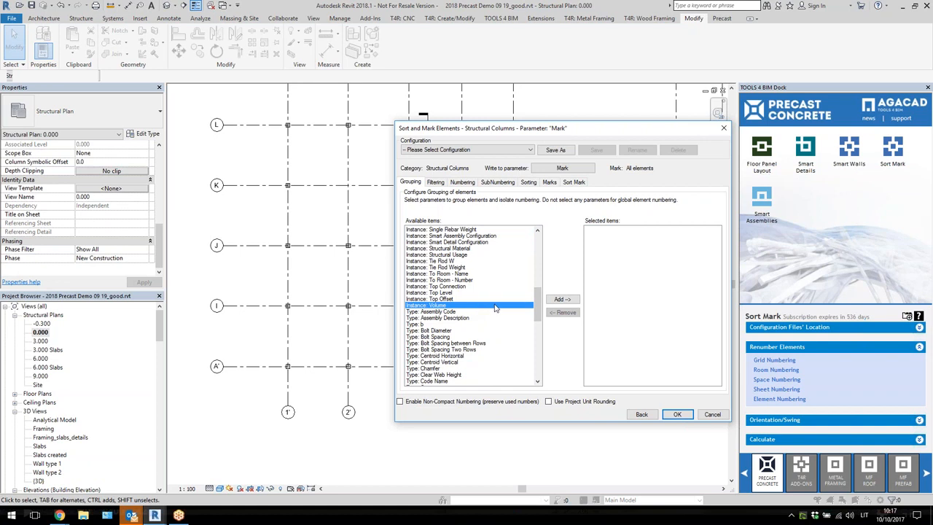
click(562, 299)
Remove Instance: Volume from the grouping parameters so that the column numbering stays global
scroll(520, 341, down, 10)
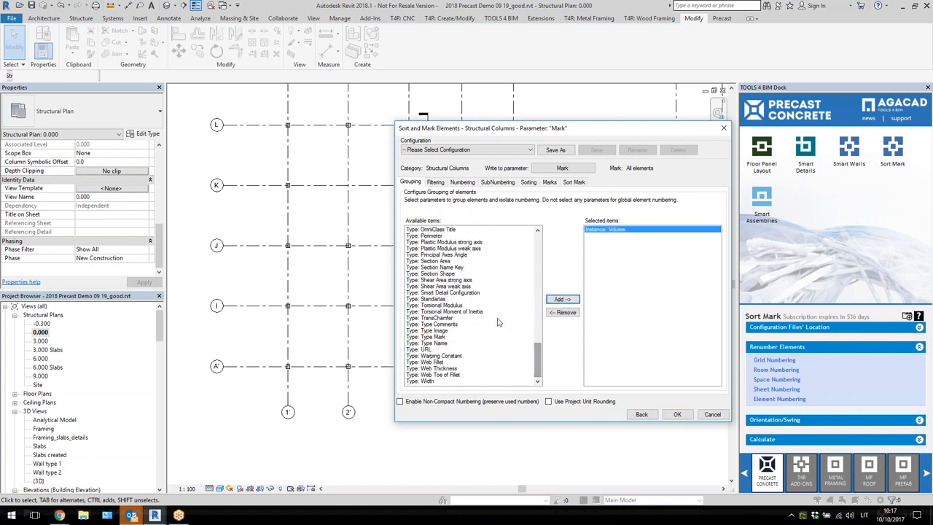
drag(537, 361, 540, 246)
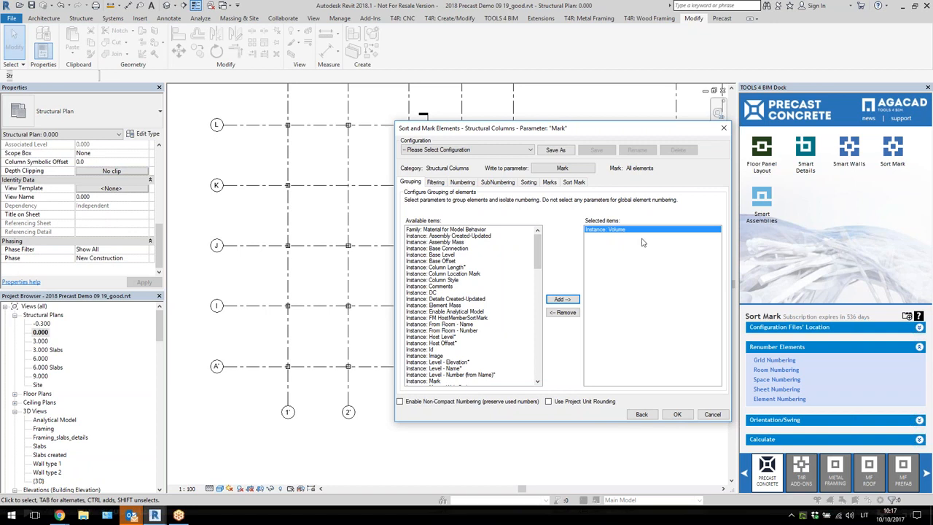
click(563, 312)
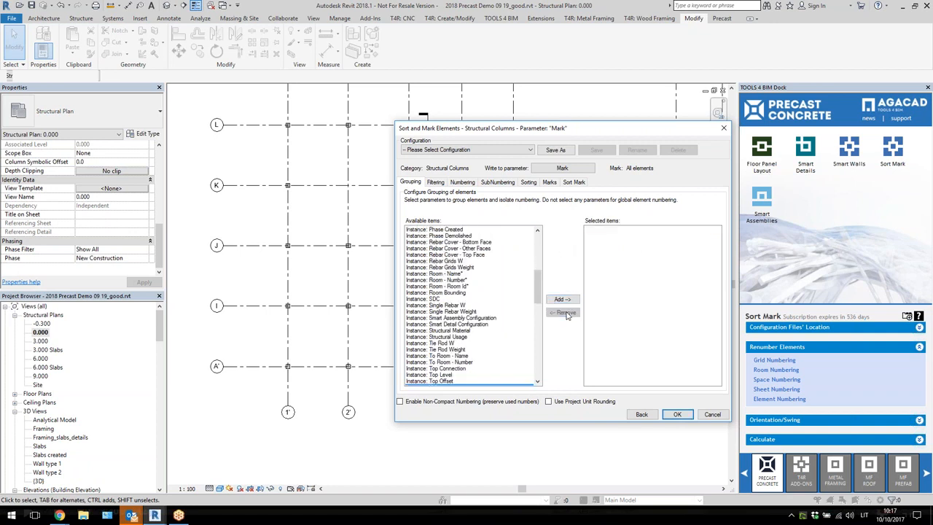
drag(539, 292, 544, 245)
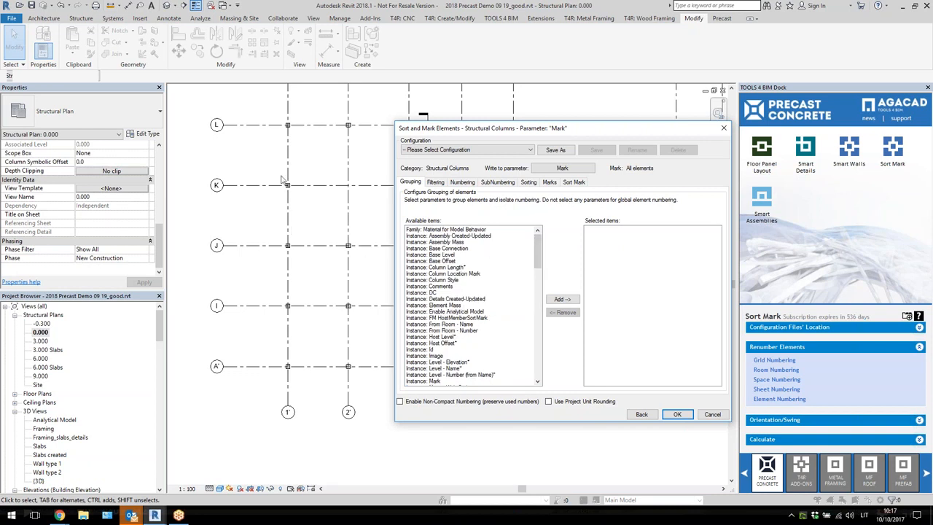
Look over the Filtering settings and the parameters offered for the first filter, leaving it at none
click(437, 182)
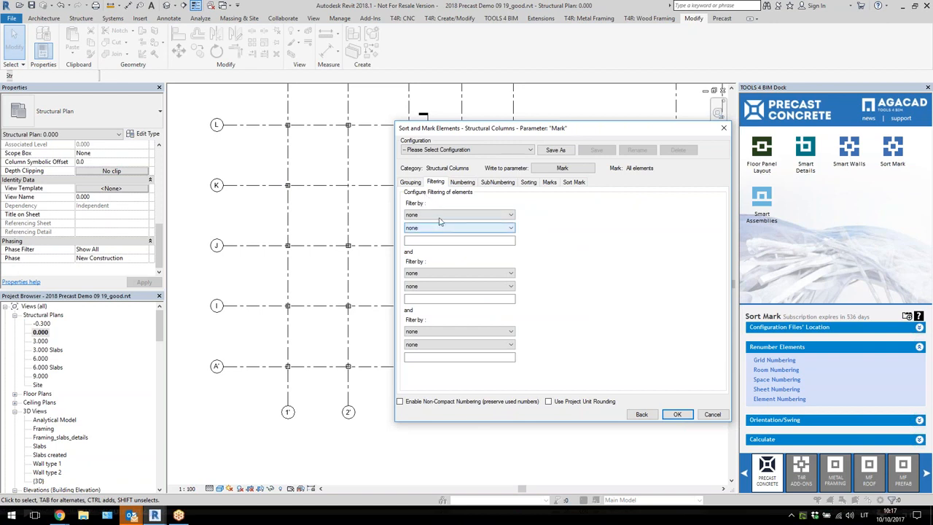
click(445, 215)
drag(513, 284, 594, 244)
click(594, 244)
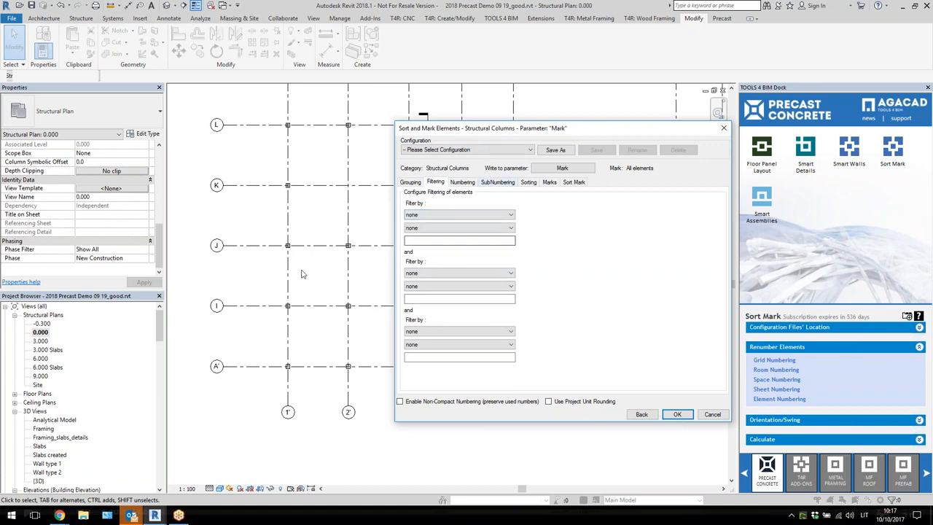
Add Instance: Volume as a parameter for numbering the columns
click(463, 183)
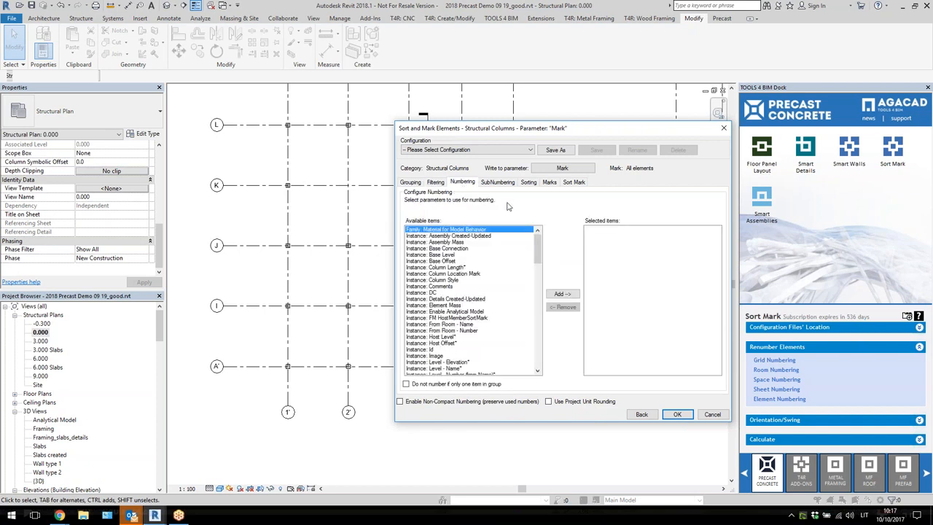
mouse_move(538, 251)
mouse_down()
mouse_move(539, 360)
mouse_move(538, 252)
mouse_up()
click(472, 288)
scroll(476, 294, down, 1)
click(468, 330)
scroll(468, 333, down, 6)
scroll(469, 333, down, 4)
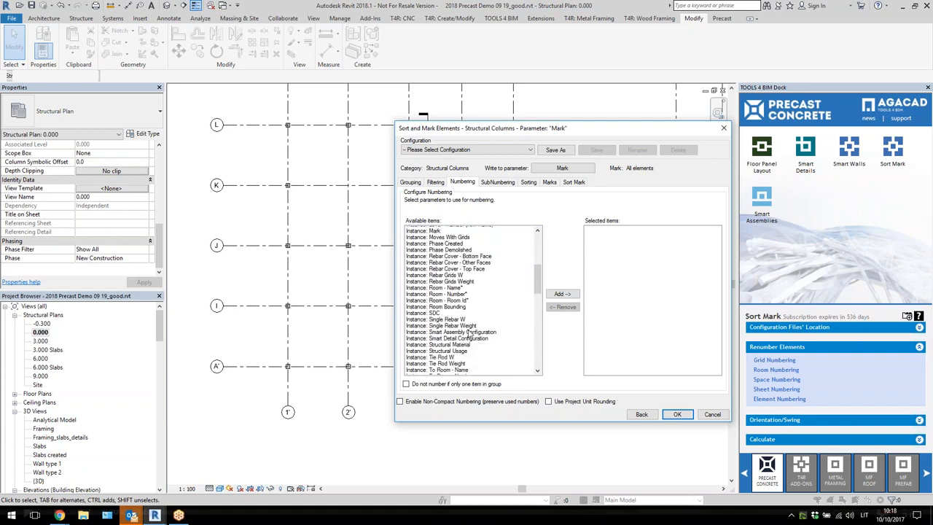
click(461, 342)
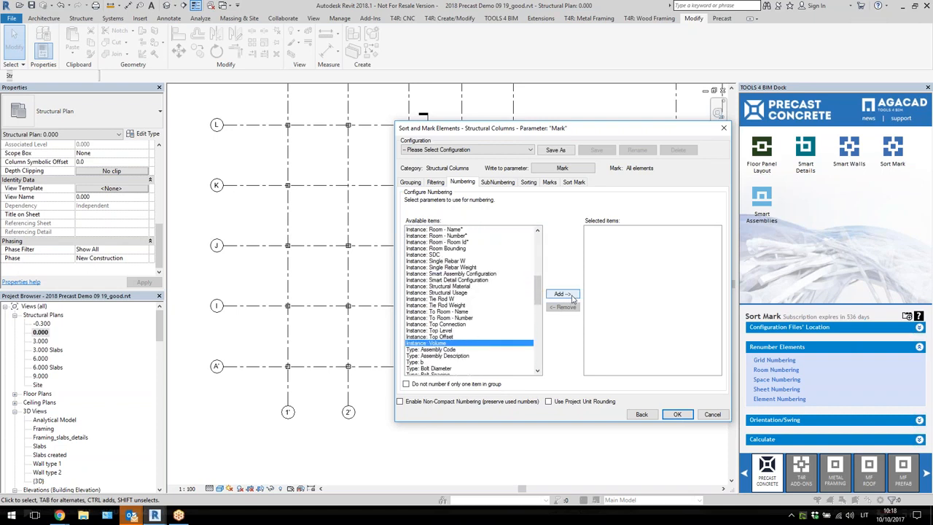
click(569, 295)
Add Instance: Column Length as a further numbering parameter beside Volume
drag(540, 304, 542, 258)
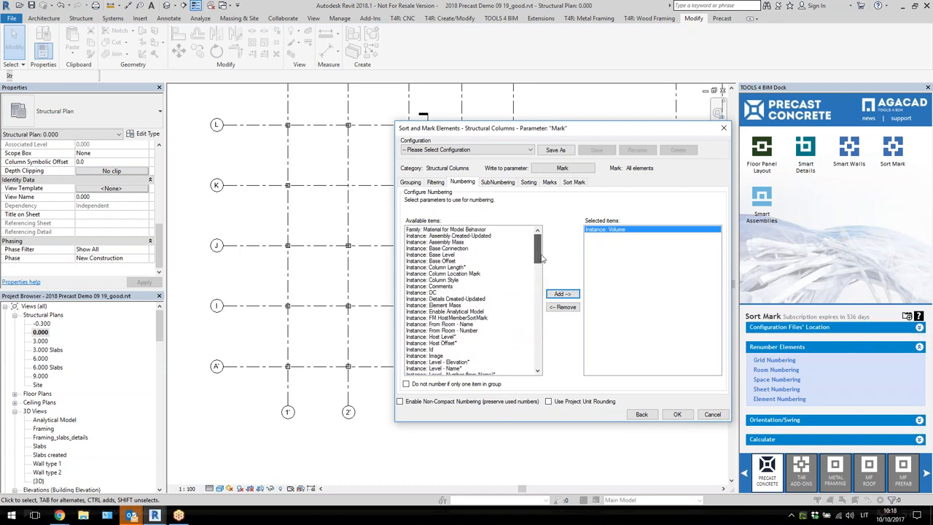
click(472, 268)
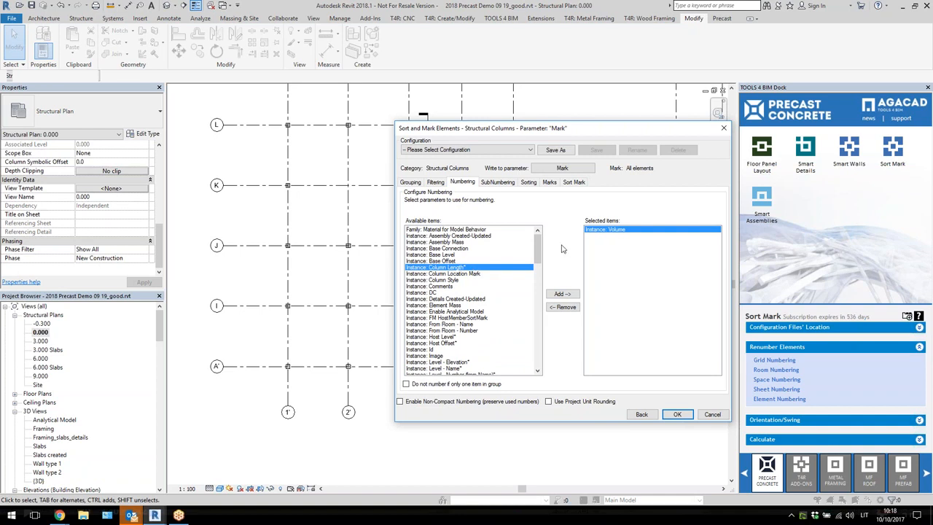
click(559, 295)
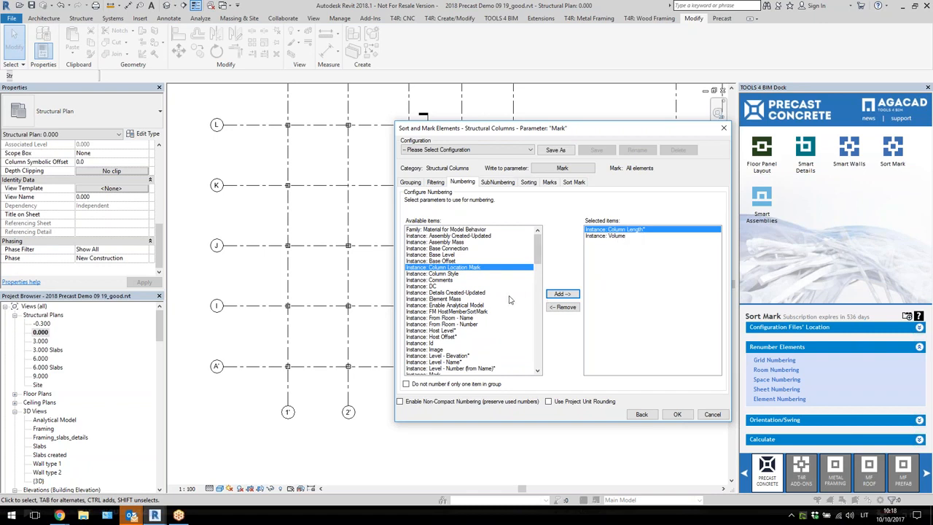
Replace Column Length and Volume with Instance: Id as the only parameter for numbering the columns
click(559, 308)
click(557, 308)
click(443, 357)
scroll(478, 317, down, 3)
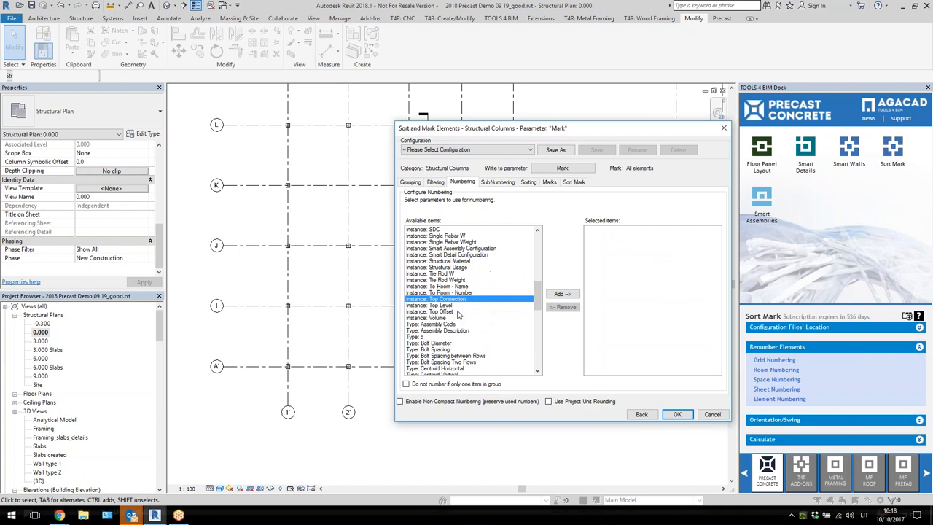
scroll(466, 319, up, 7)
scroll(462, 313, up, 2)
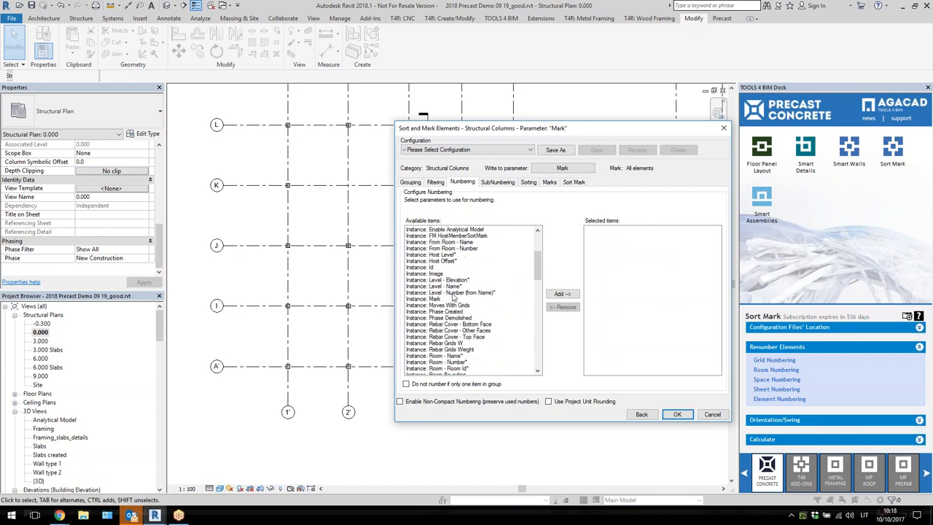
click(441, 267)
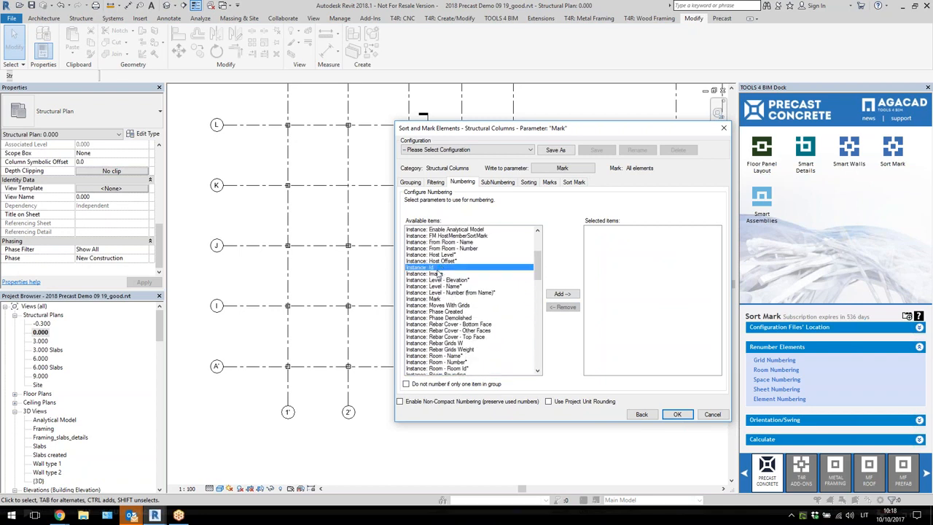
click(562, 294)
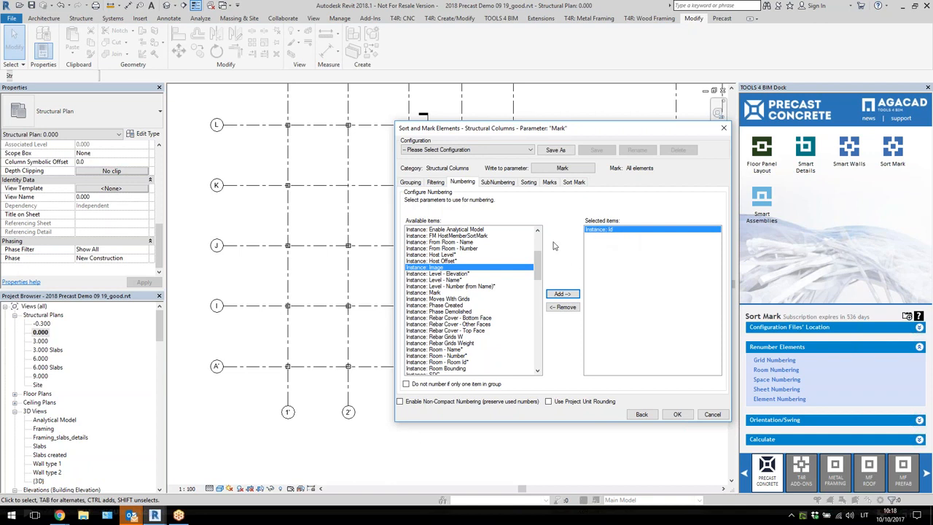
Examine the SubNumbering settings for the columns and compare them with the Numbering settings
click(503, 184)
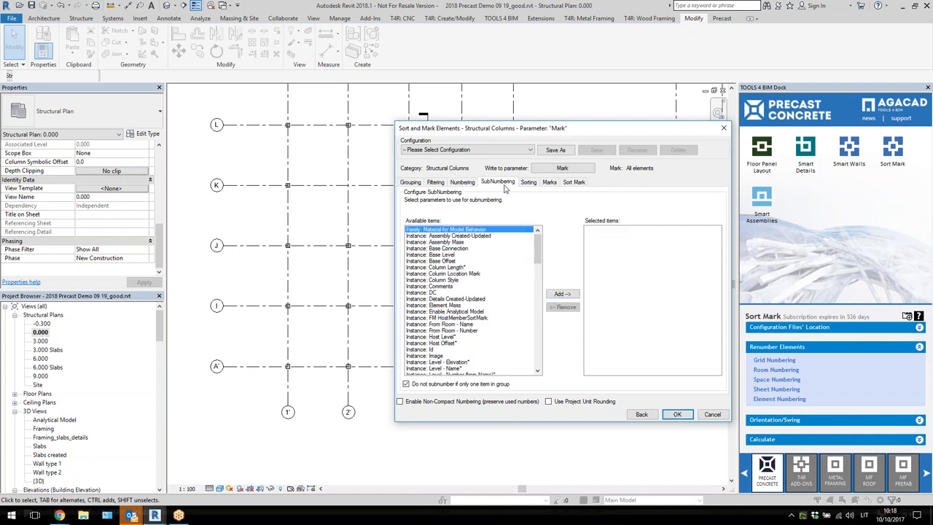
click(465, 184)
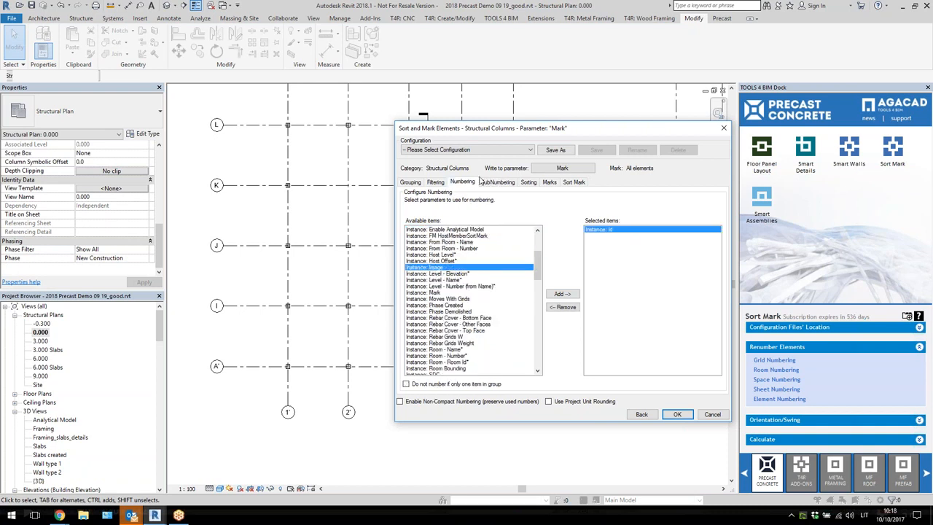
click(503, 184)
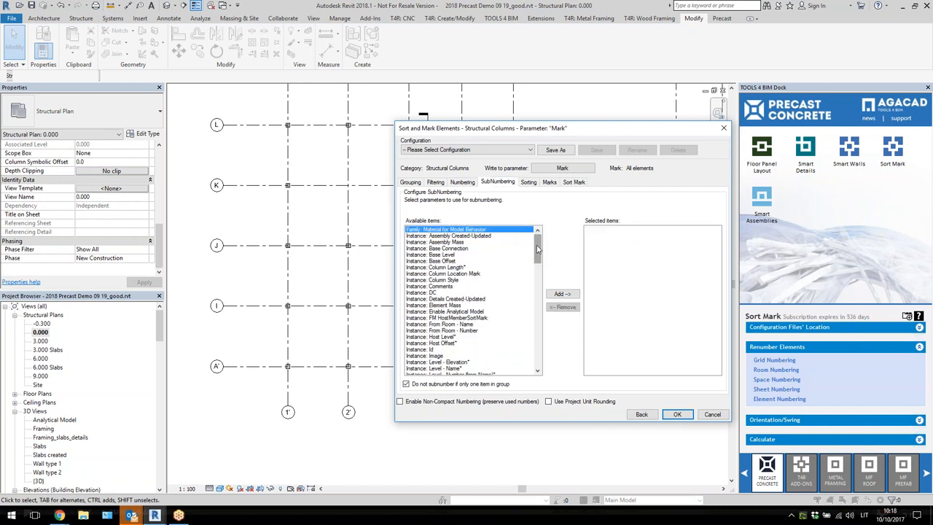
mouse_move(537, 250)
mouse_down()
mouse_move(537, 329)
mouse_move(537, 248)
mouse_up()
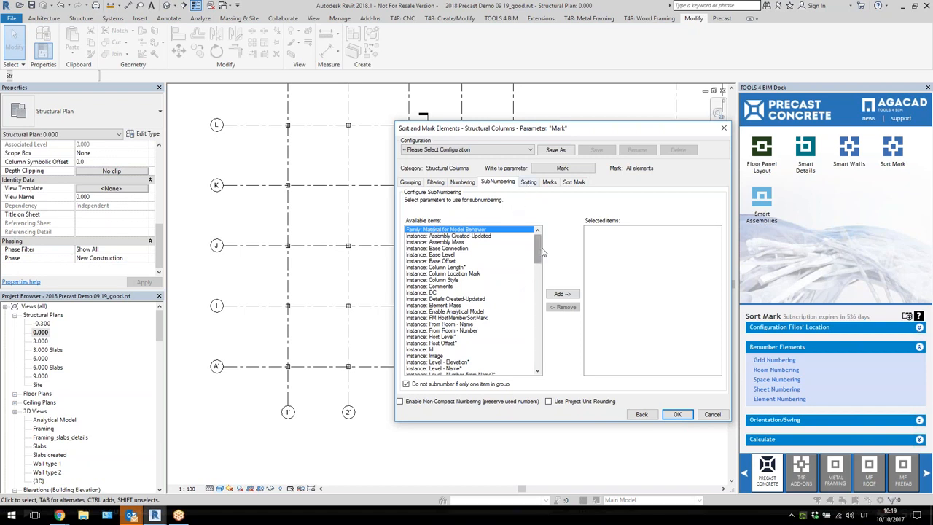
Add Instance: Element position -X* as the parameter for sorting the columns before numbering, in ascending order
click(529, 182)
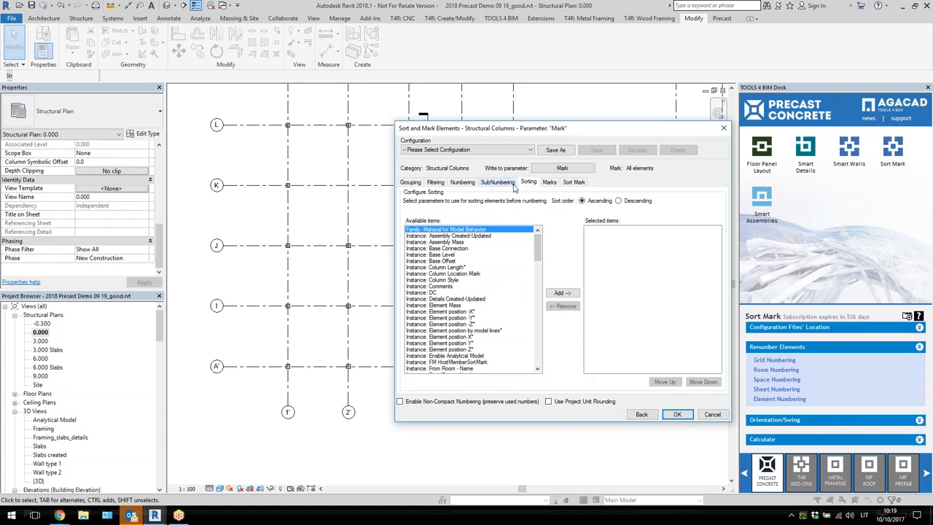
click(500, 184)
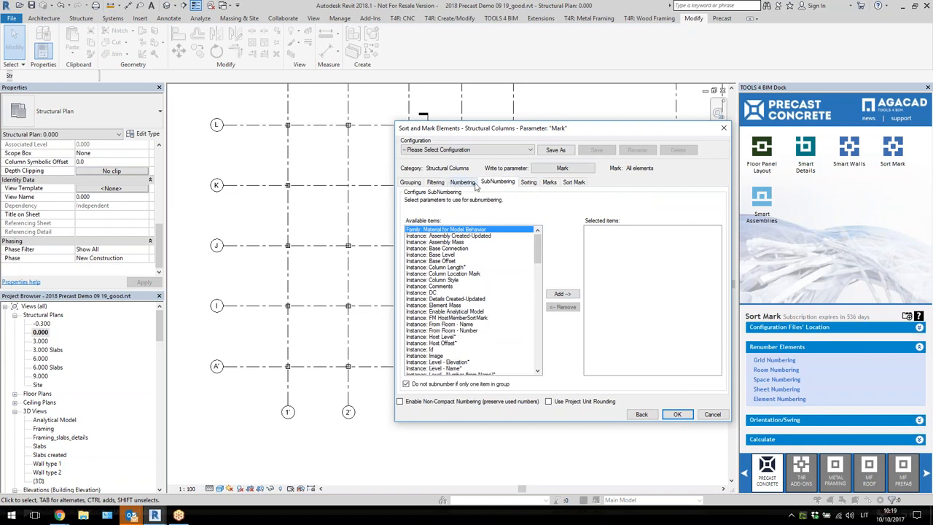
click(529, 183)
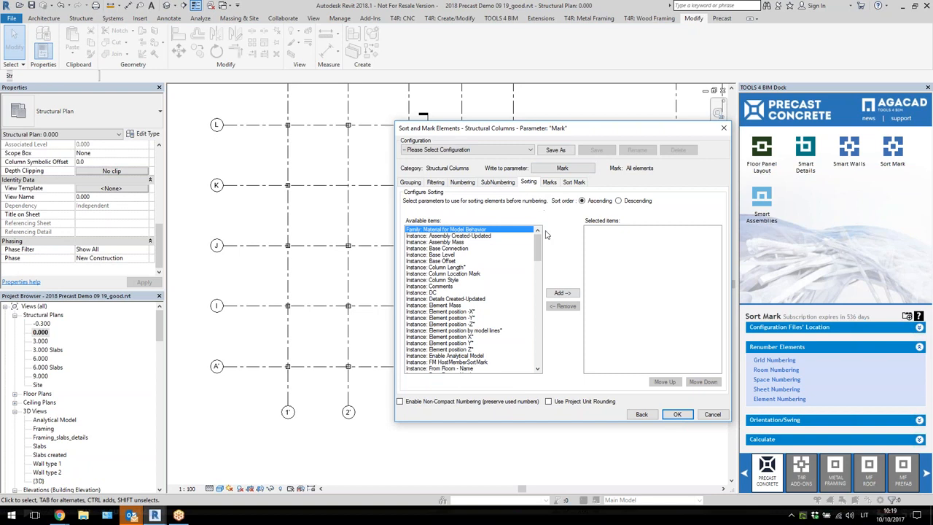
drag(540, 248, 539, 263)
click(470, 235)
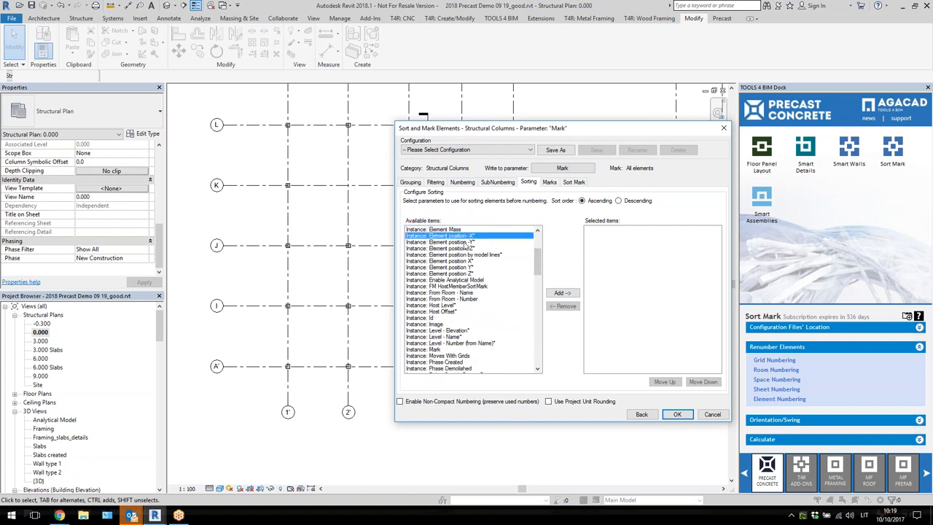
click(562, 293)
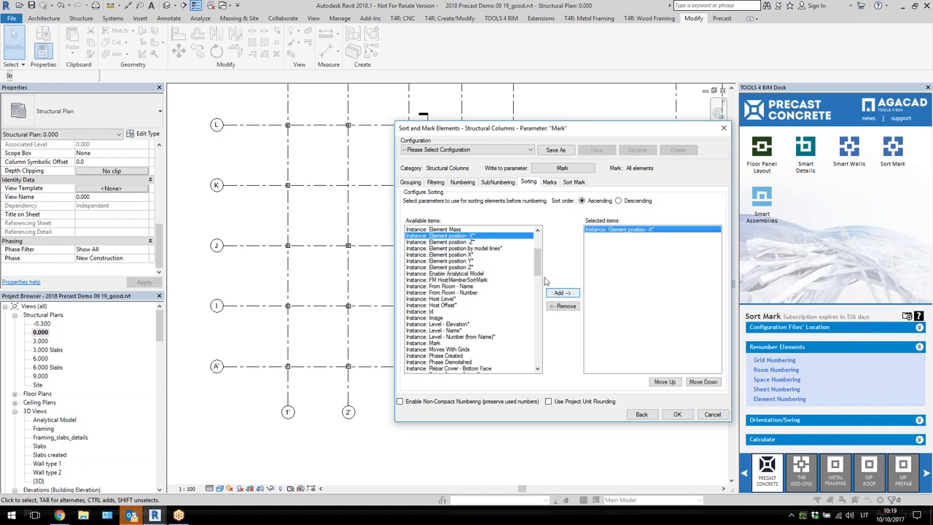
mouse_move(539, 262)
mouse_down()
mouse_move(540, 313)
mouse_move(540, 244)
mouse_up()
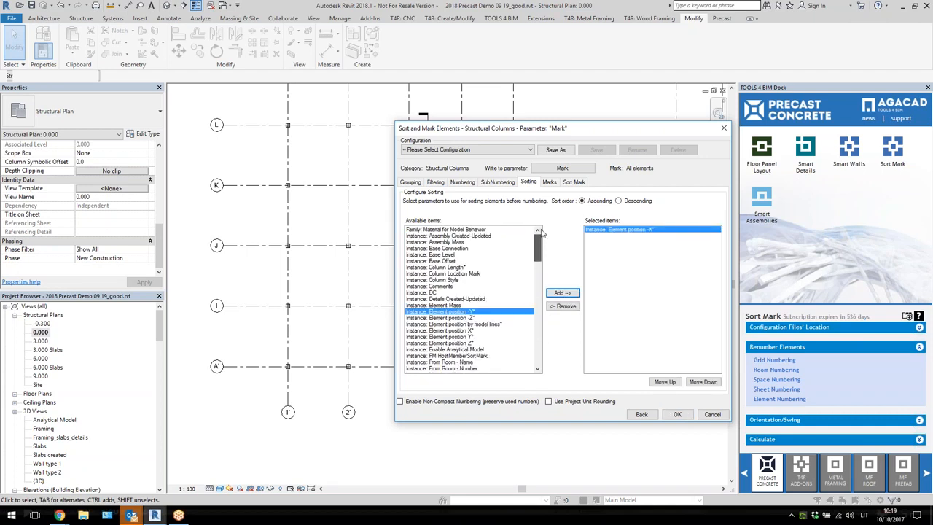
Review the configured marks, and compose the mark value from Calculated: Sort Mark Number with the prefix C-
click(553, 183)
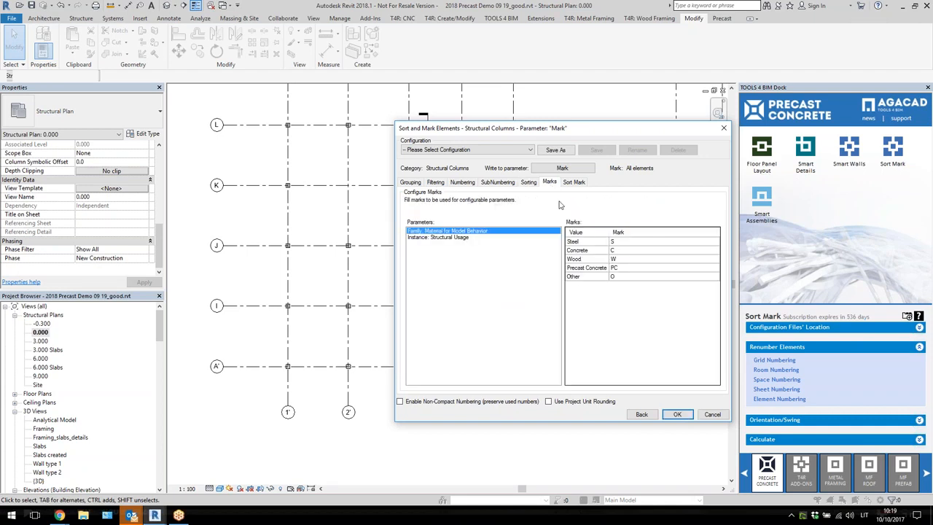
click(510, 238)
click(514, 231)
click(573, 183)
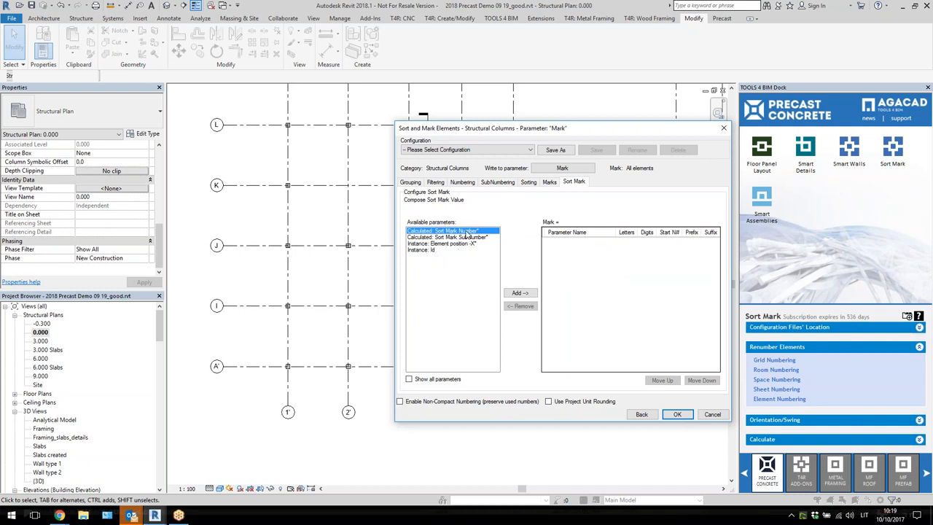
click(516, 292)
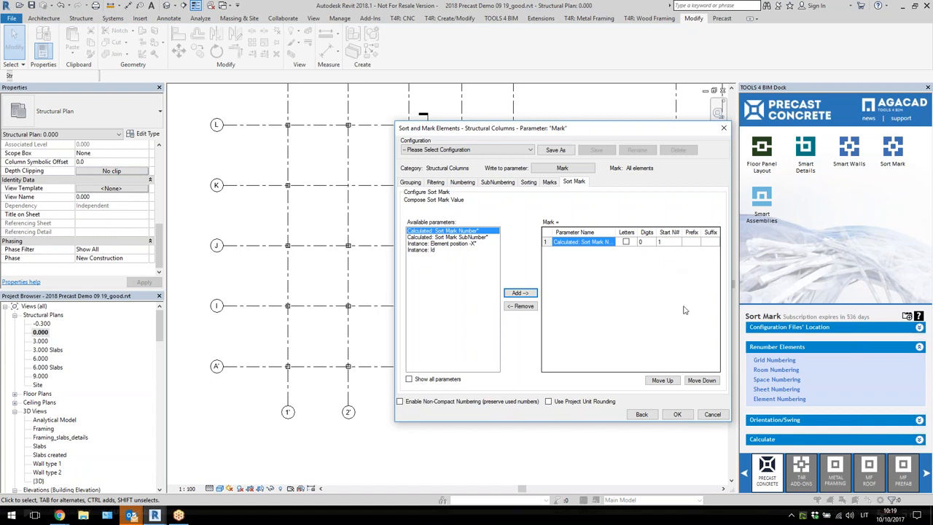
click(666, 245)
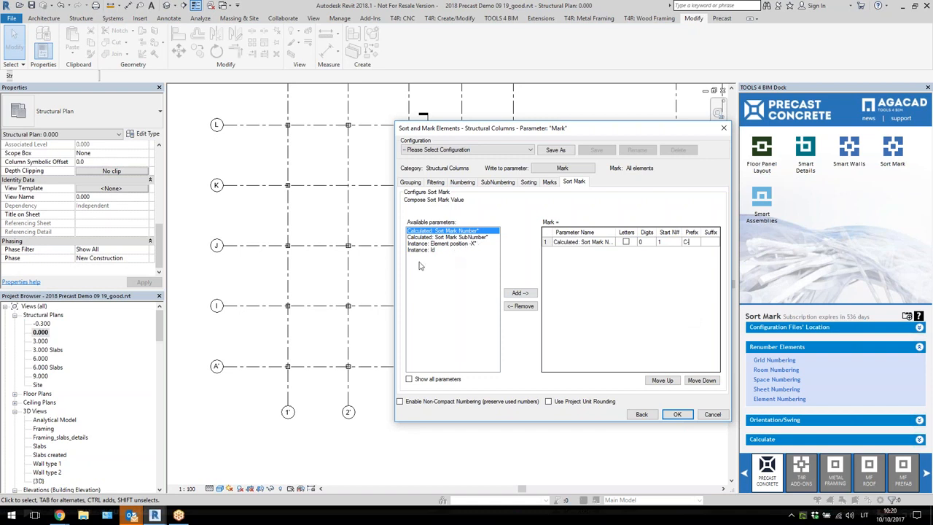
Try Instance: Column Length from the full parameter list as a second component of the mark, and remove it again
click(419, 382)
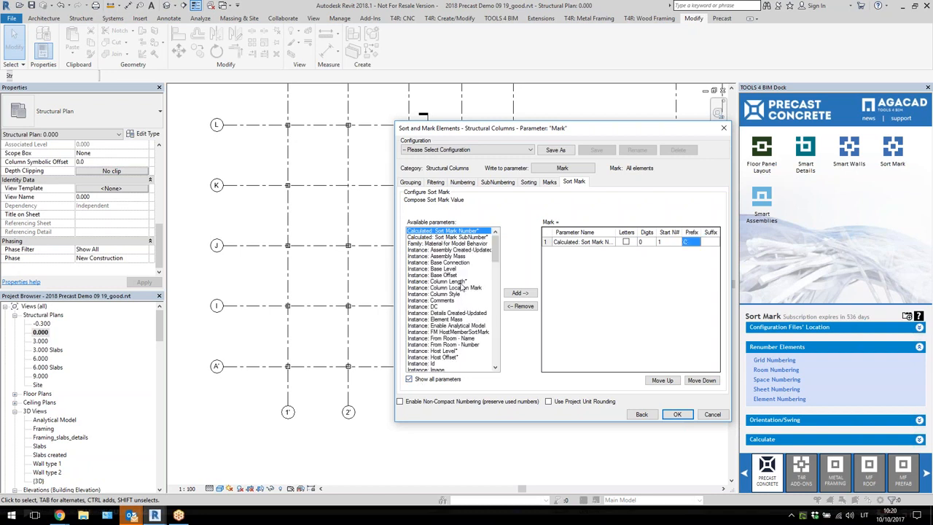
click(481, 280)
click(520, 293)
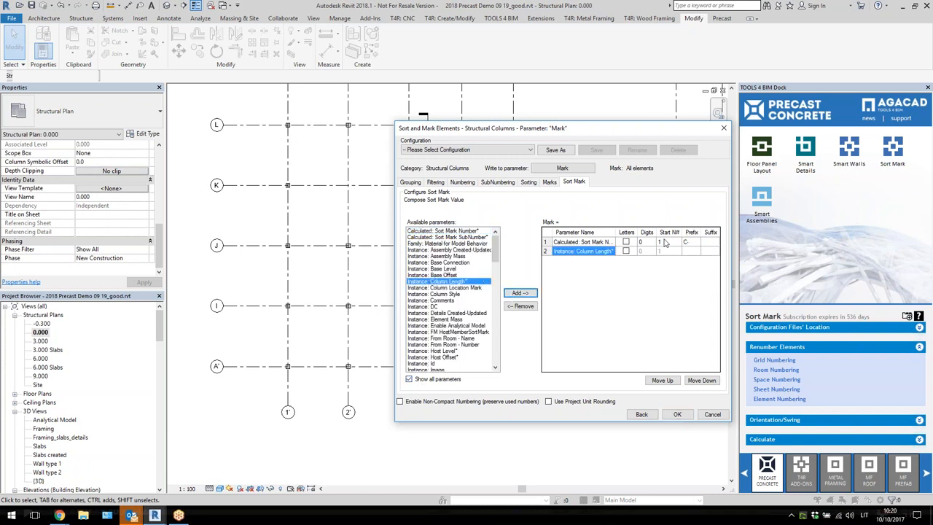
click(685, 251)
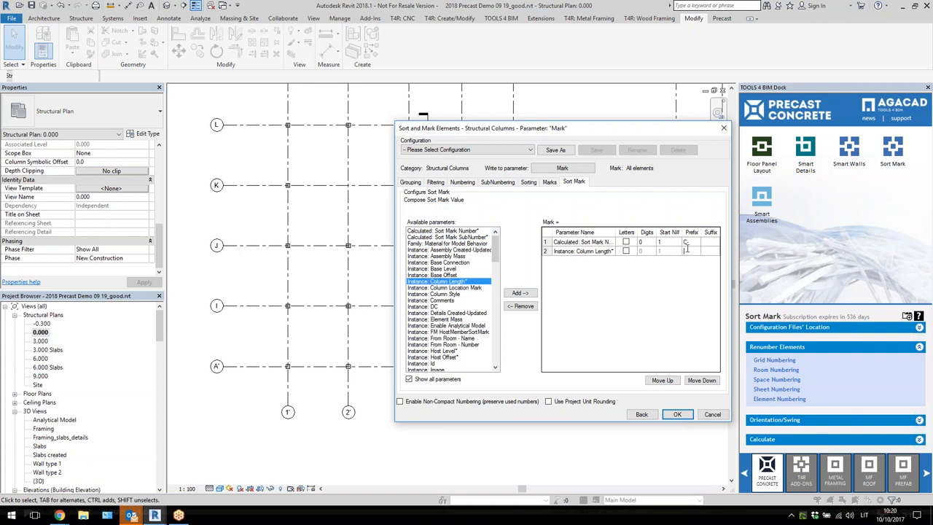
click(549, 252)
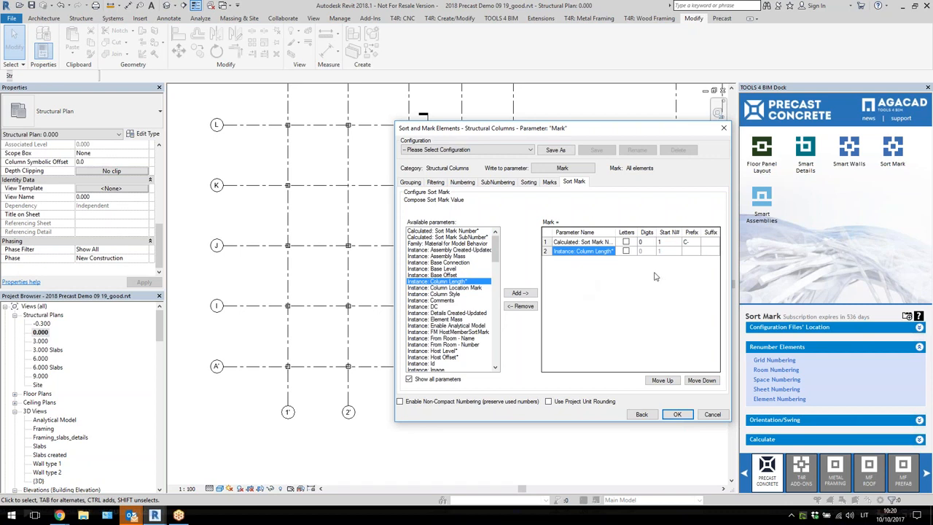
click(521, 306)
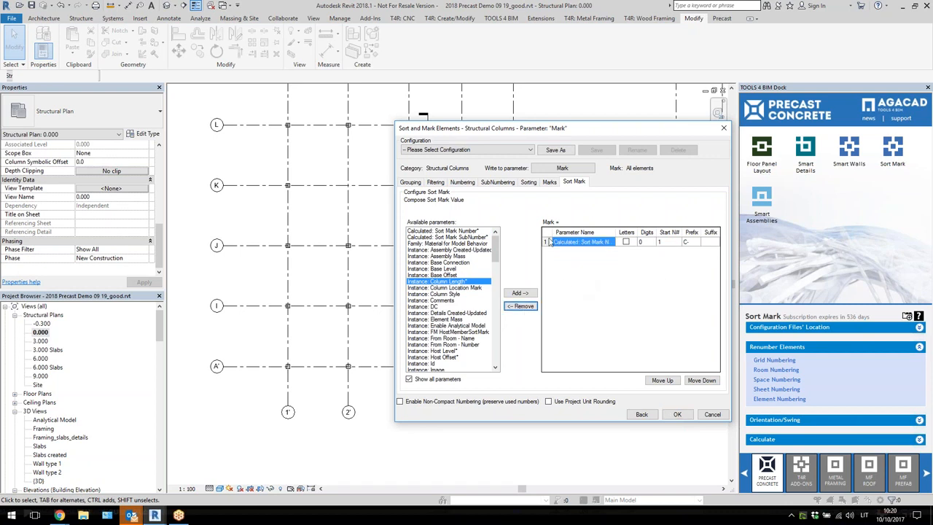
click(434, 379)
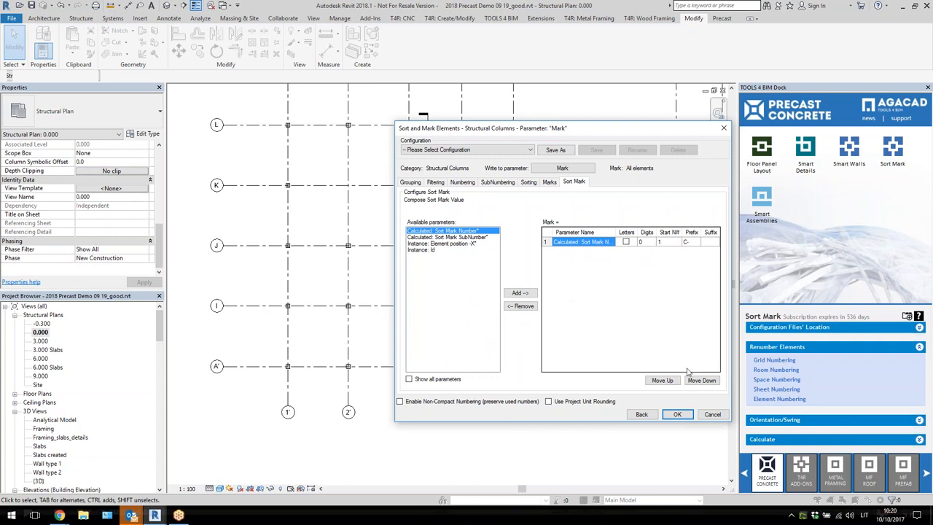
Save the configuration as Column demo and run the numbering on the structural columns
click(555, 150)
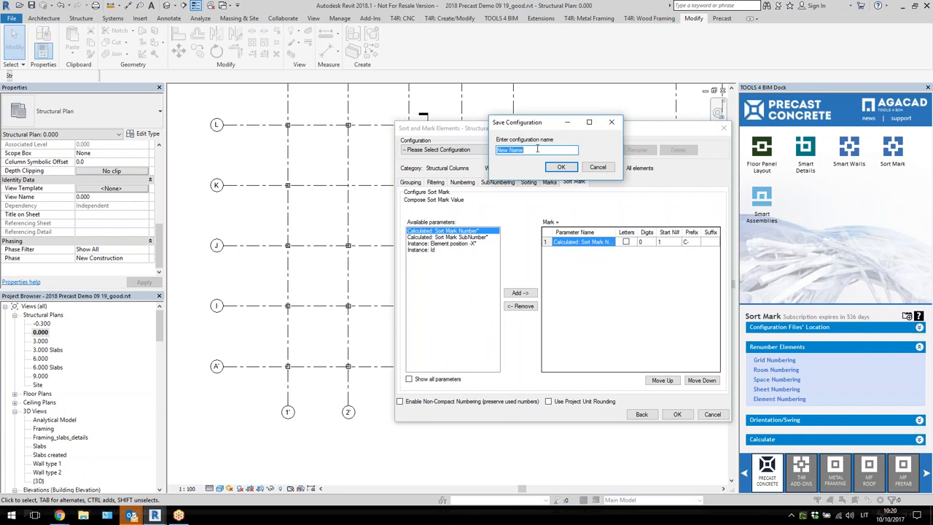
text(Column demo)
click(571, 169)
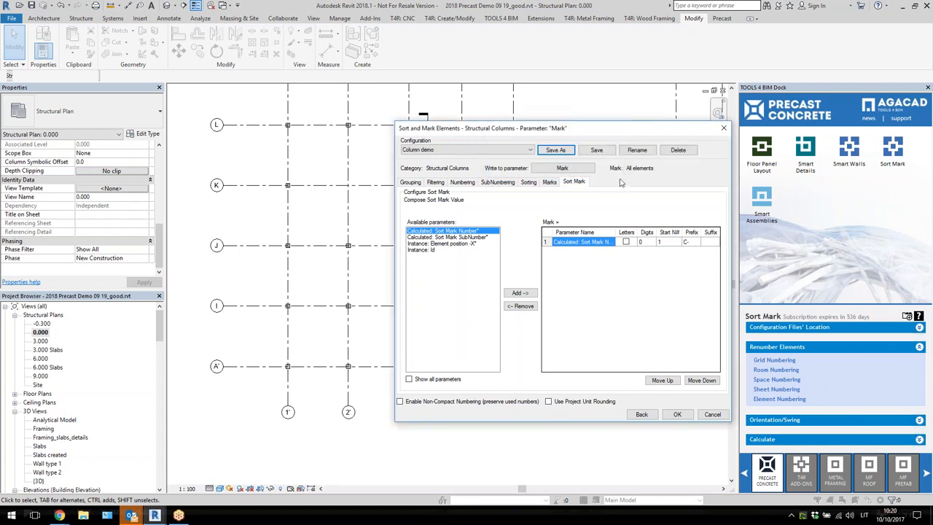
click(677, 414)
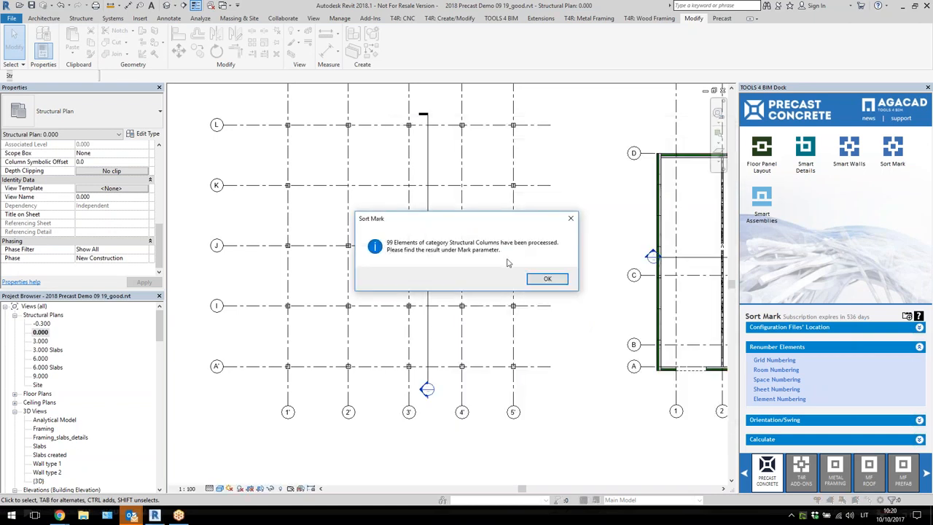
click(545, 279)
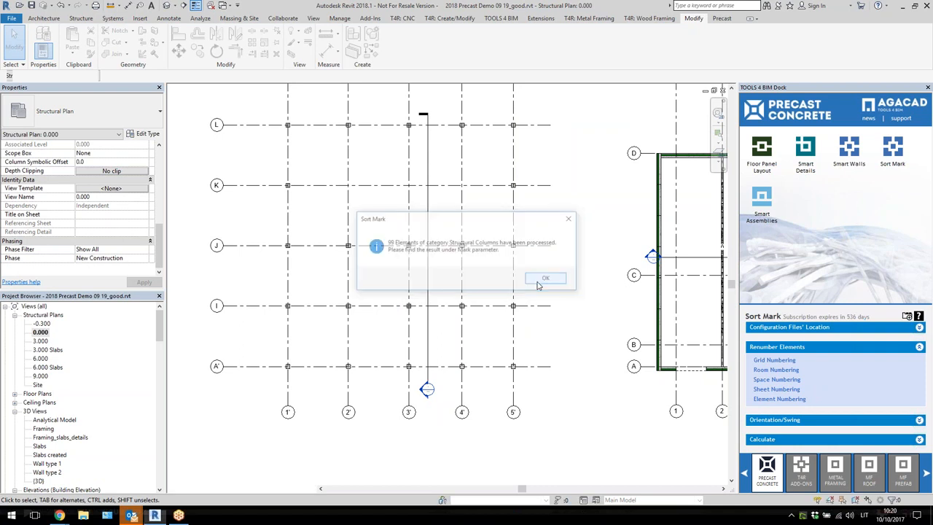
Check the Mark values of several columns along grid lines I and 1' on the 0.000 structural plan
click(287, 306)
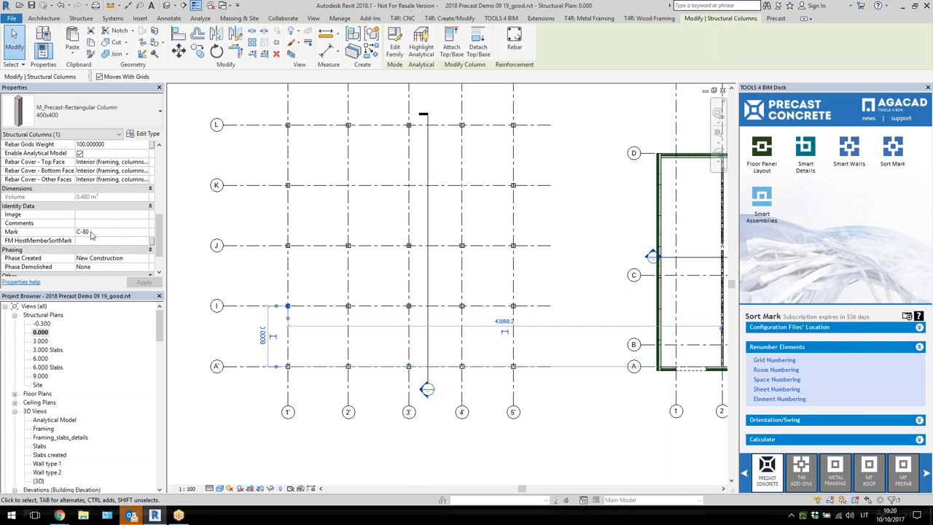
click(349, 307)
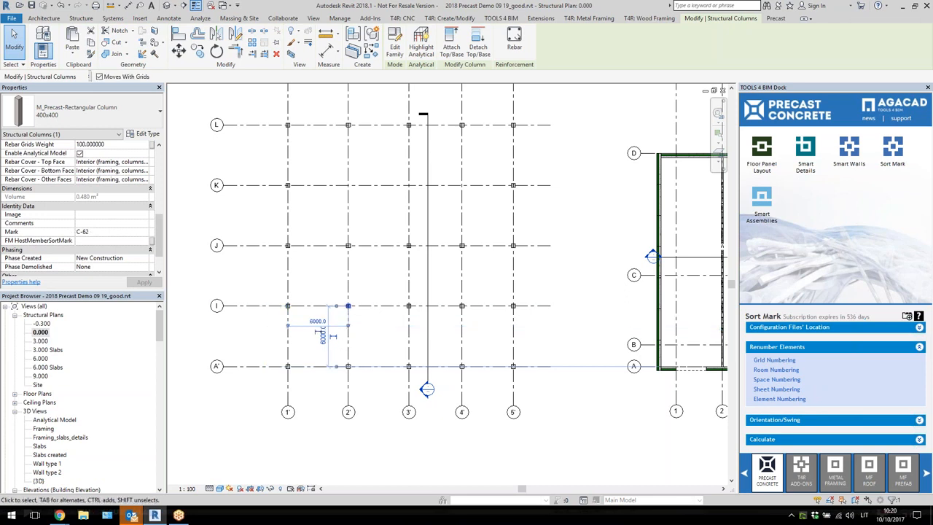
click(409, 307)
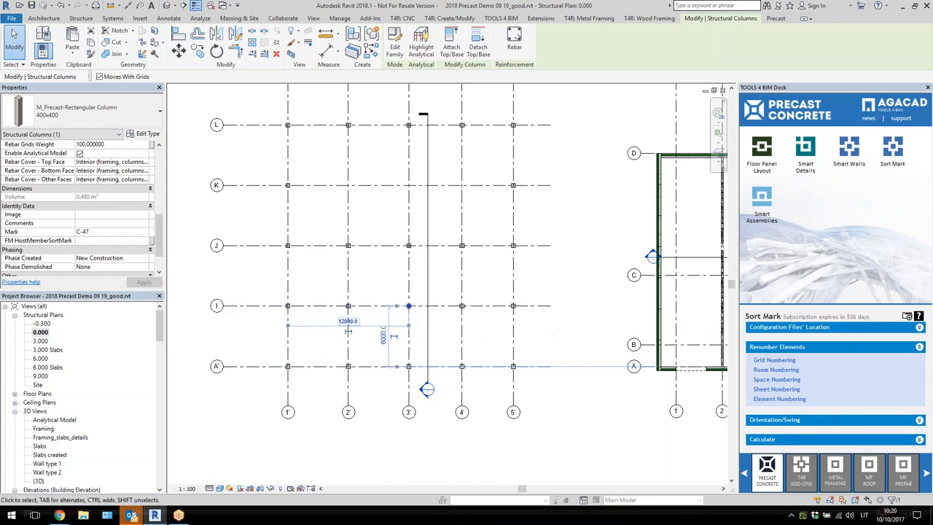
click(288, 246)
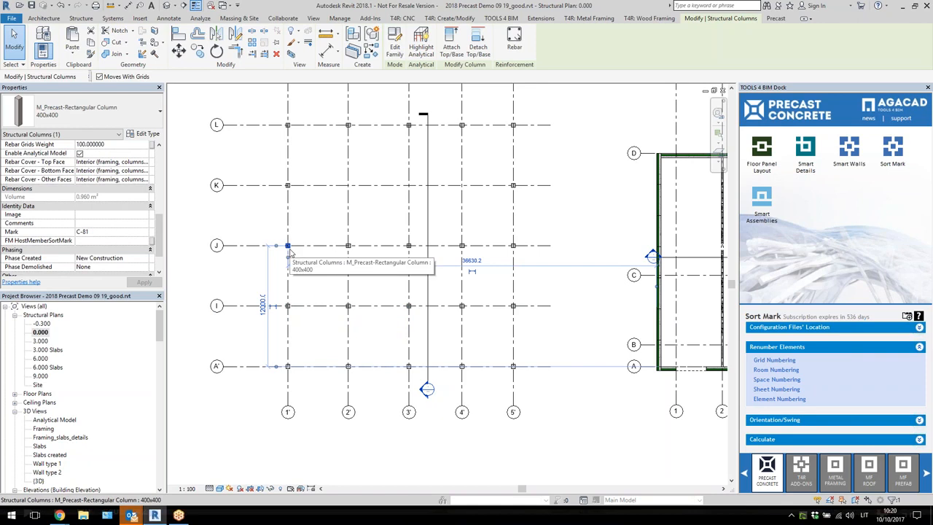
click(289, 187)
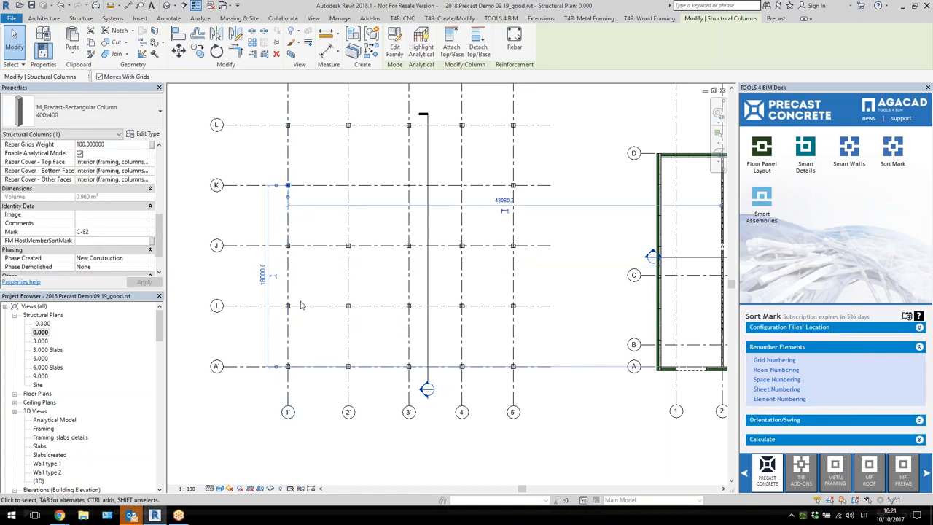
click(327, 285)
Tag all the columns between grids 1'–5' and A'–L with the M_Structural Column Tag-45 tag, horizontal and without leaders
scroll(326, 285, down, 1)
scroll(321, 184, up, 1)
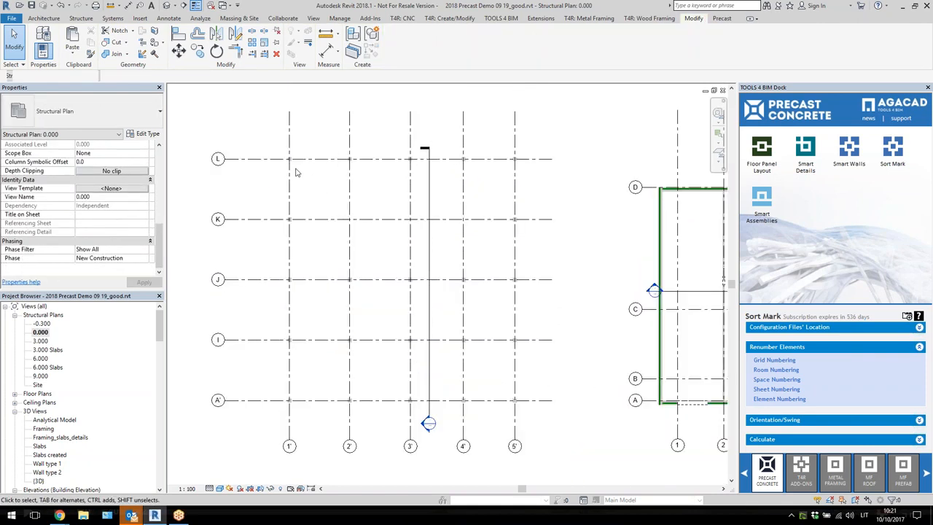
drag(276, 149, 539, 417)
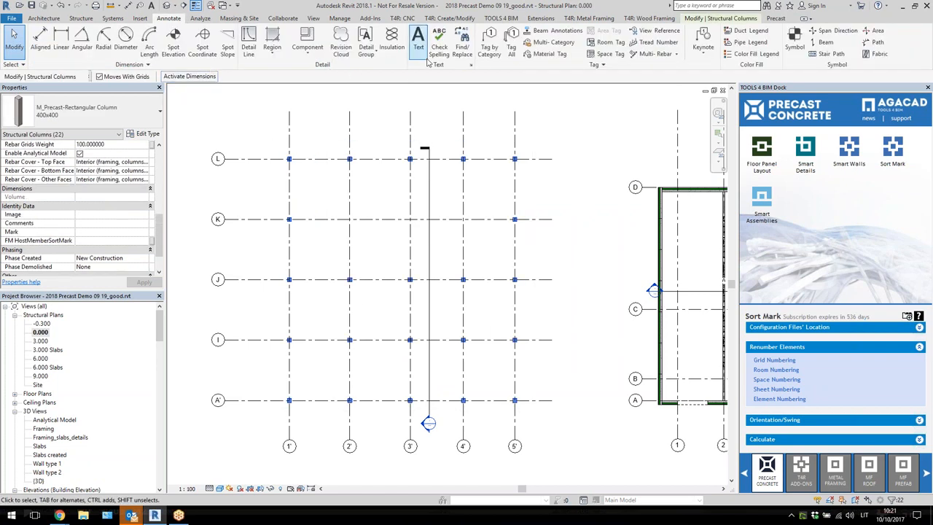
click(513, 51)
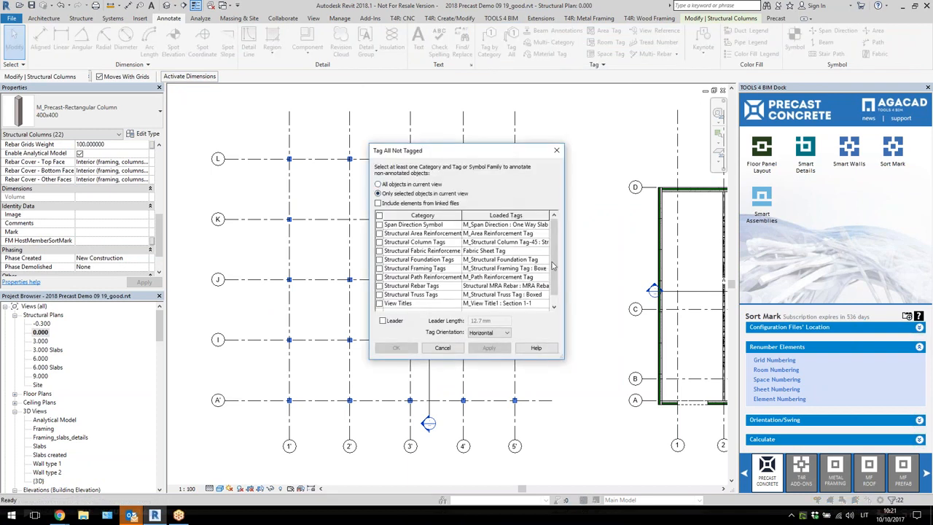
scroll(553, 267, down, 1)
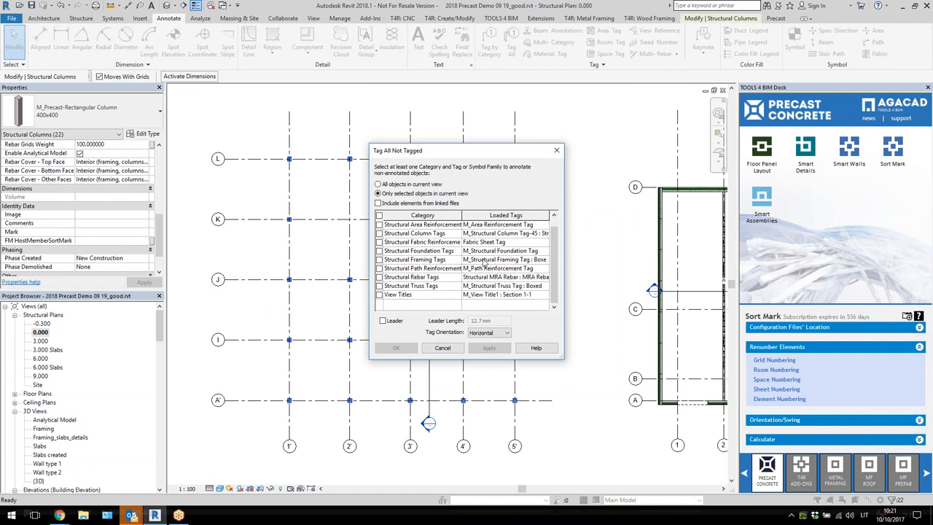
click(379, 233)
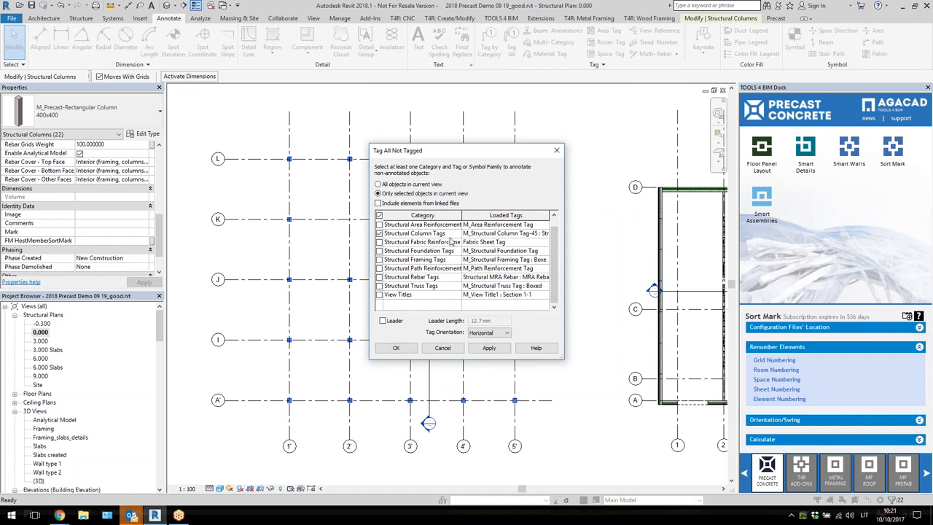
click(545, 234)
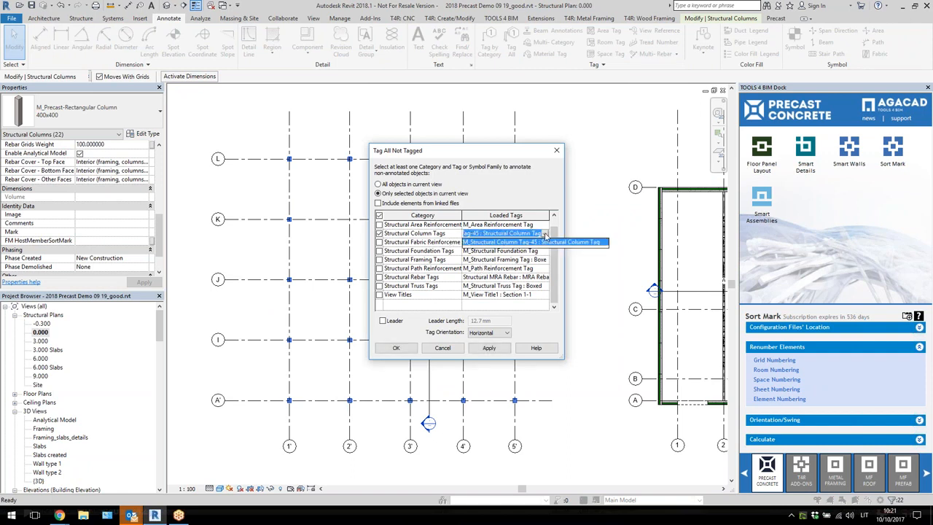
click(545, 234)
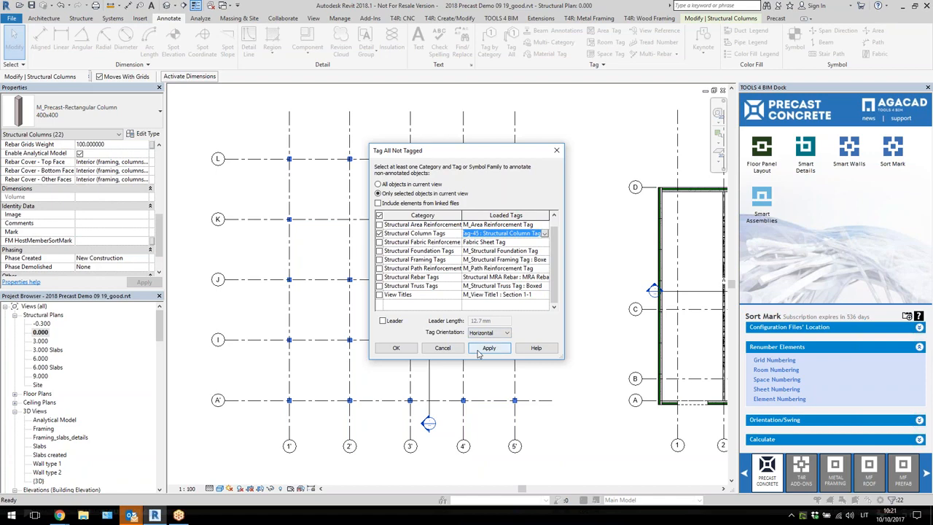
click(487, 348)
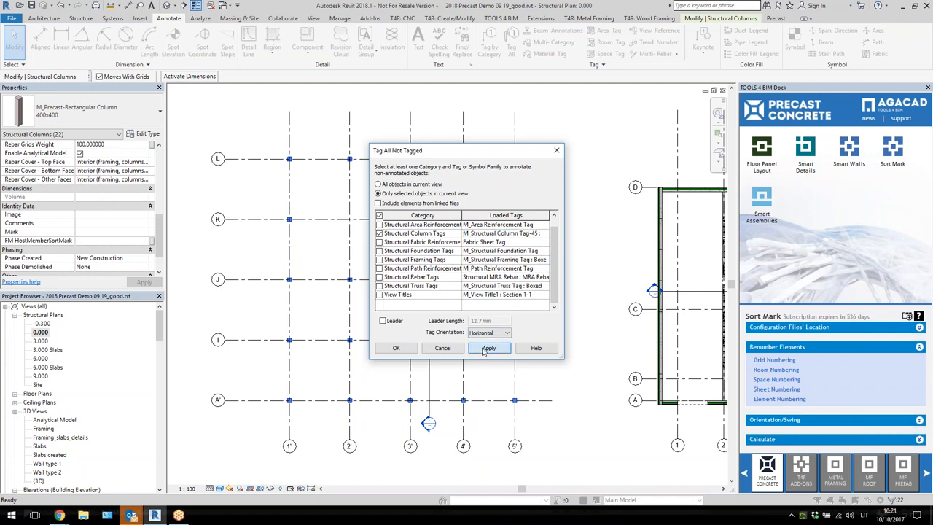
click(397, 349)
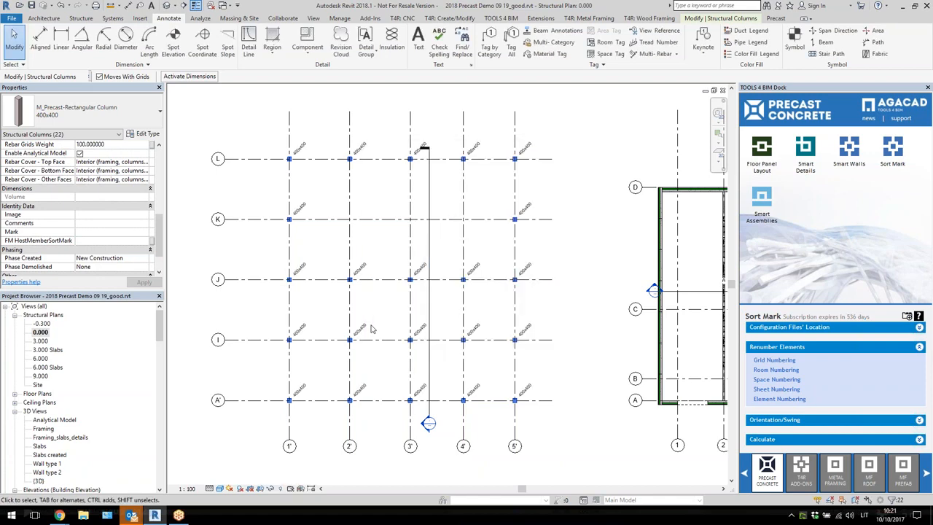
Edit the M_Structural Column Tag-45 family so its label uses the Mark parameter instead of Type Name
click(361, 330)
click(390, 45)
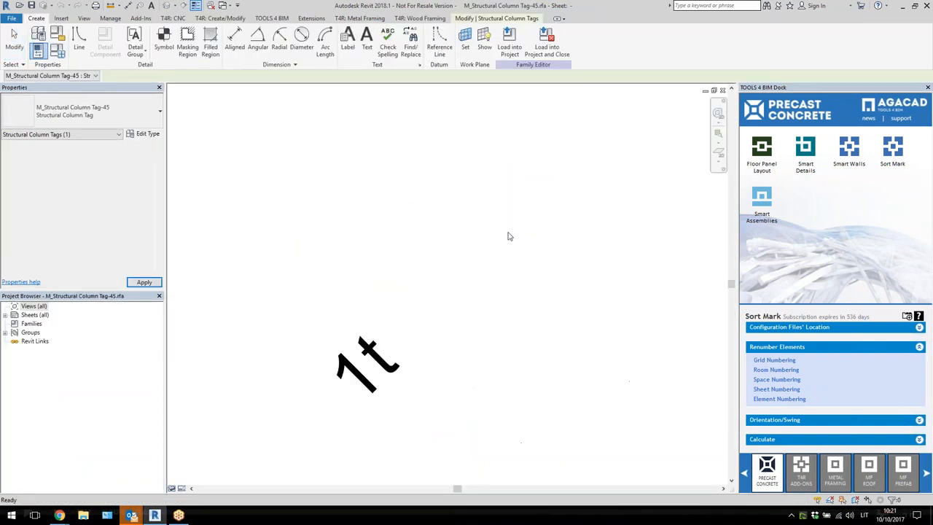
click(371, 360)
click(336, 46)
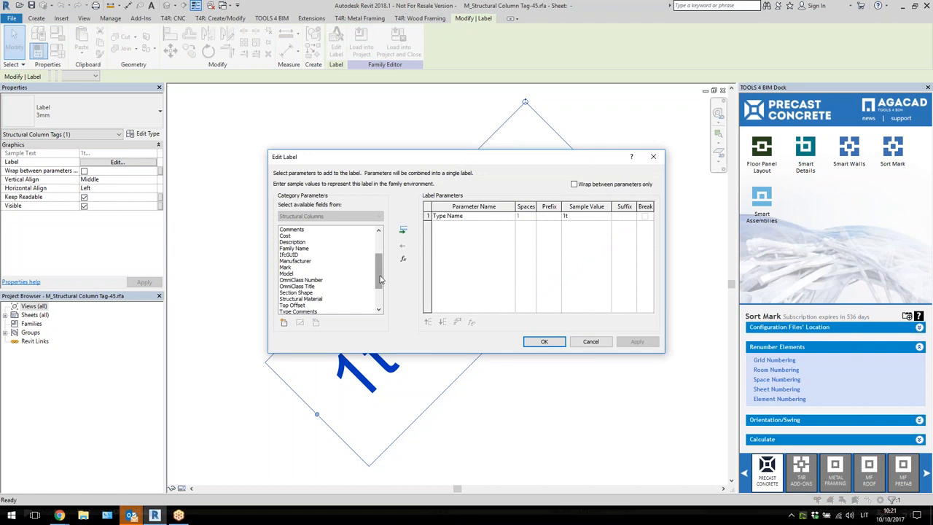
click(323, 266)
click(403, 231)
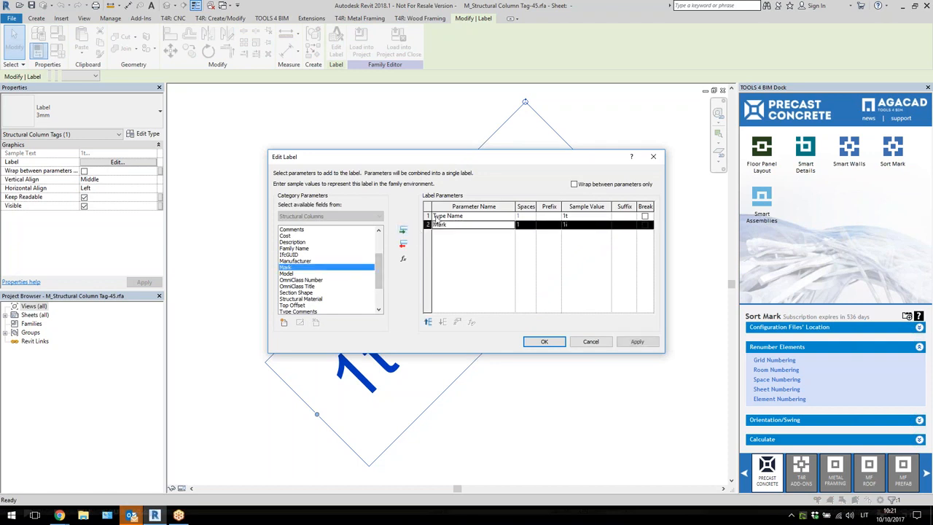
click(428, 216)
click(402, 244)
click(544, 341)
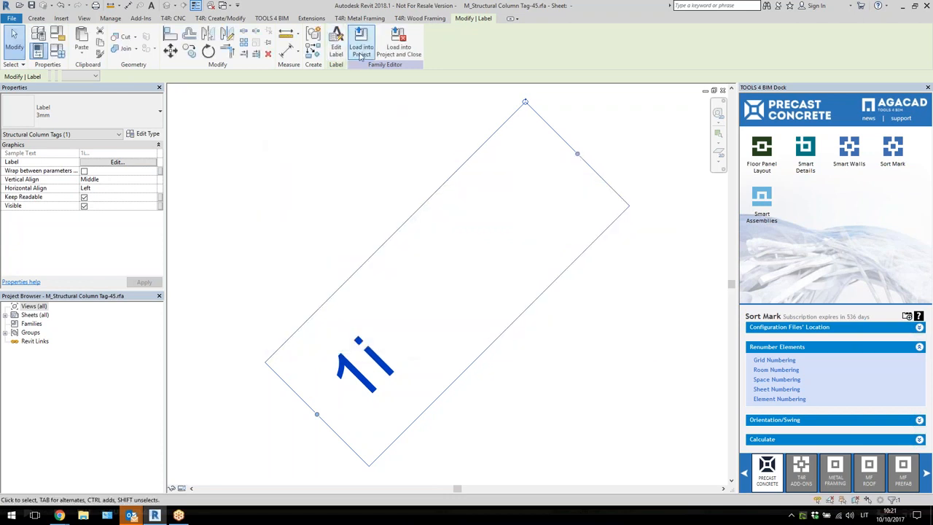
Load the edited column tag family into the 2018 Precast Demo 09 19_good.rvt project, replacing the version there
click(361, 50)
click(403, 205)
click(436, 329)
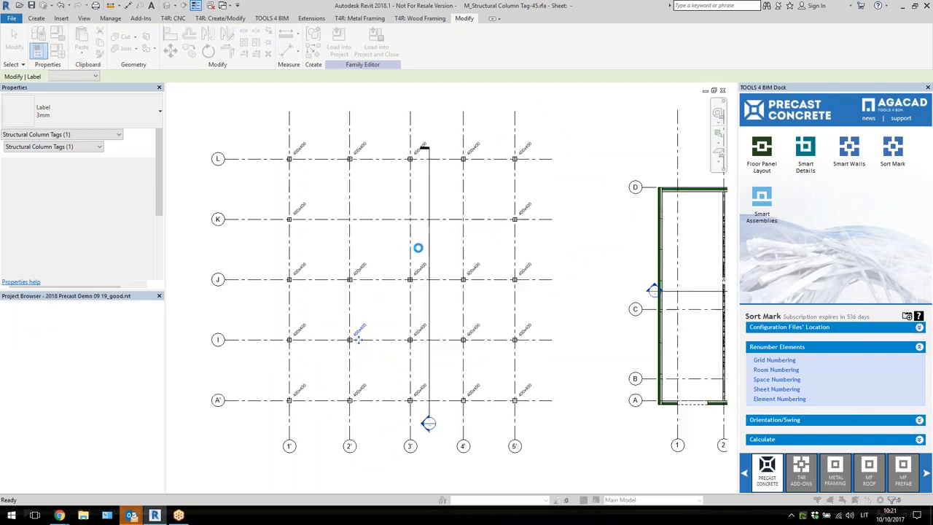
click(439, 264)
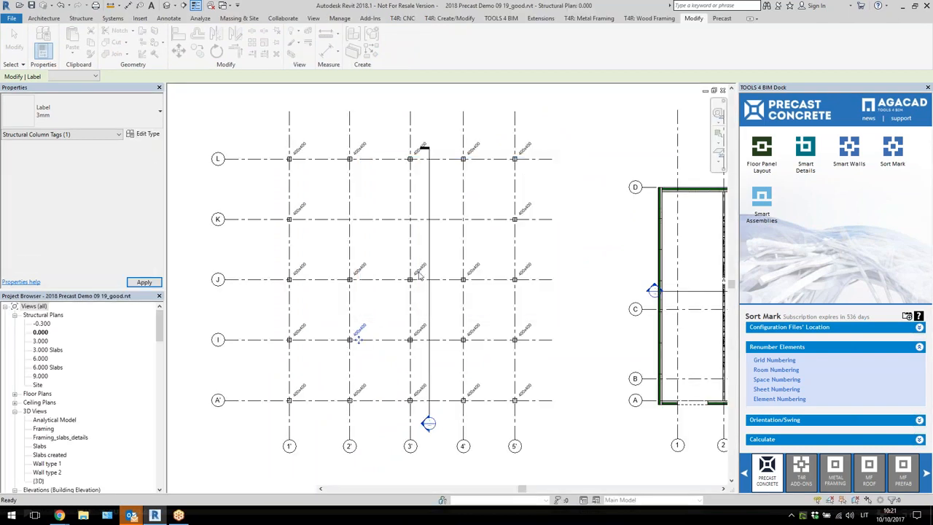
Examine the marks displayed by the column tags across grids 1'–5' and A'–L on the 0.000 plan
scroll(271, 362, up, 3)
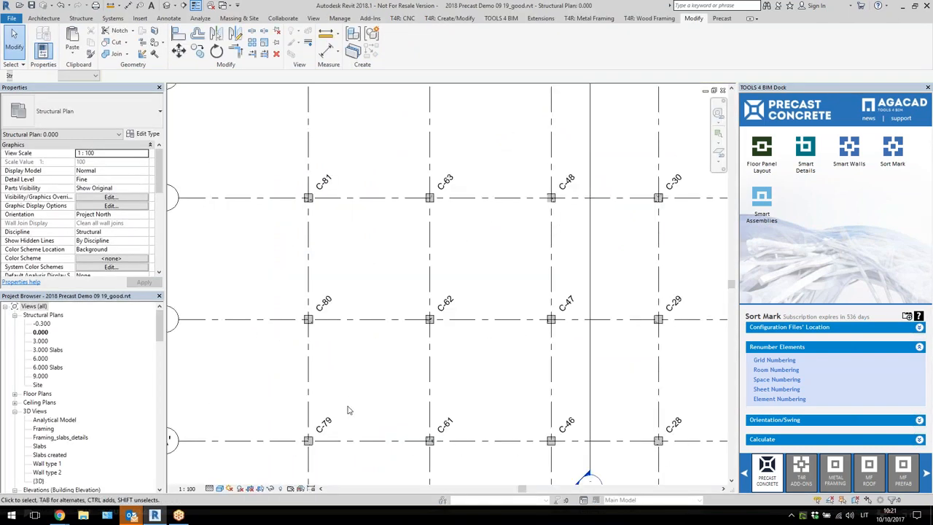
click(323, 304)
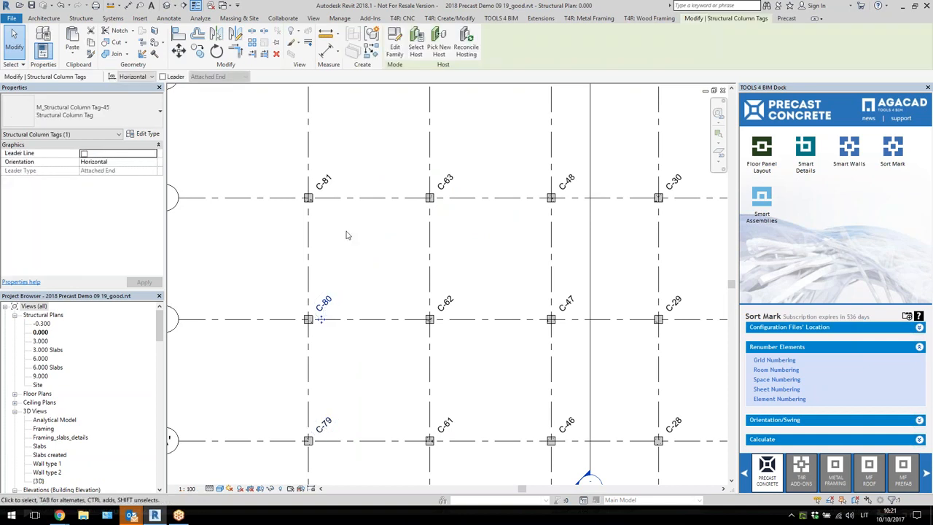
click(324, 182)
scroll(379, 339, down, 2)
scroll(352, 246, down, 2)
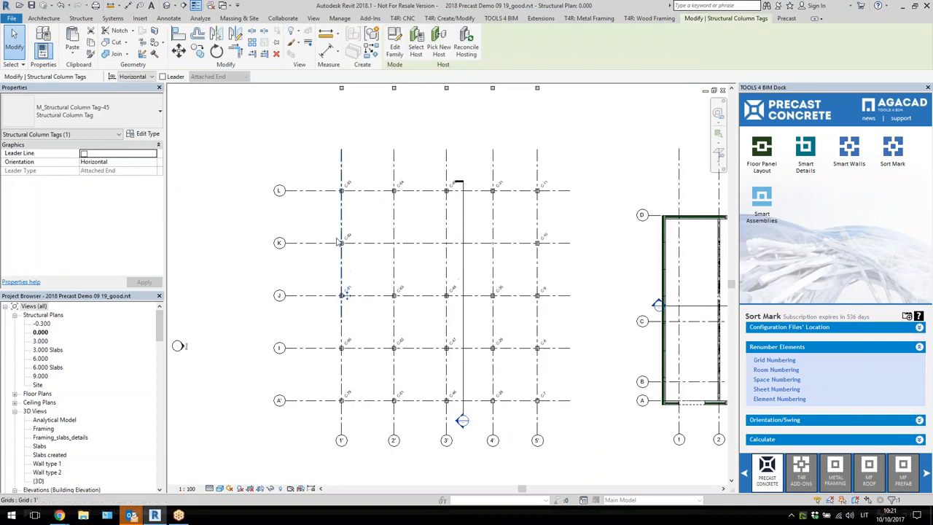
scroll(368, 317, down, 2)
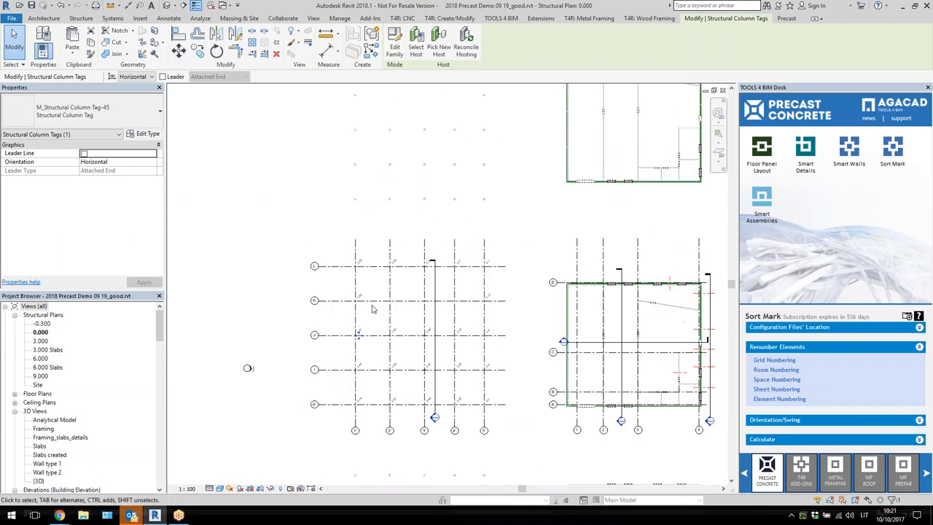
scroll(405, 436, up, 2)
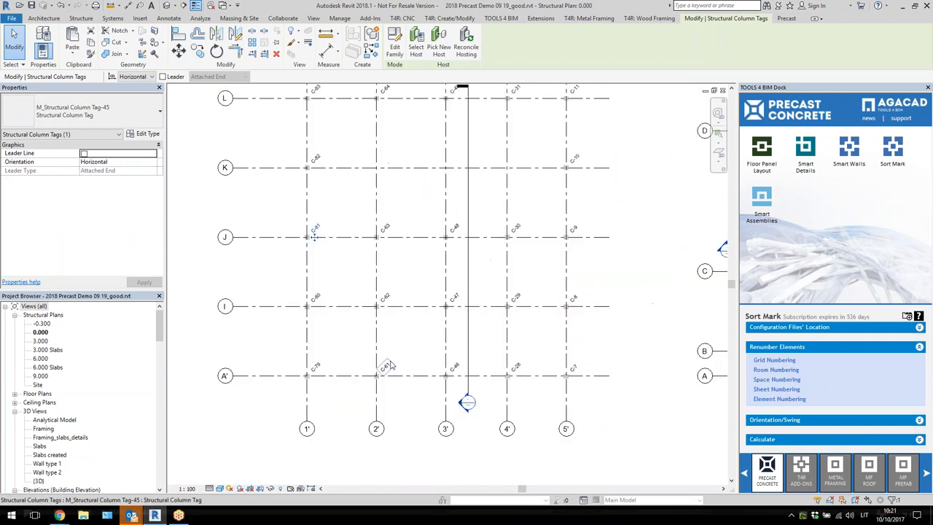
click(341, 355)
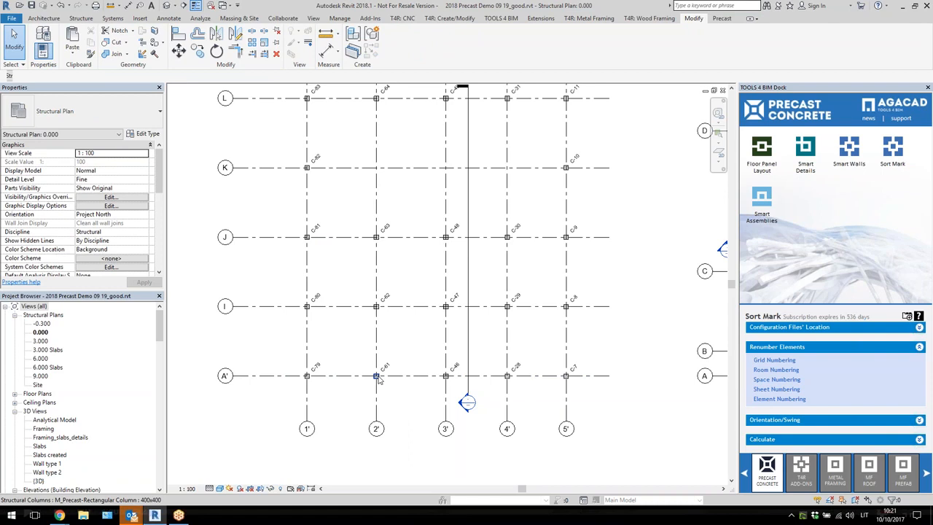
drag(360, 214, 397, 399)
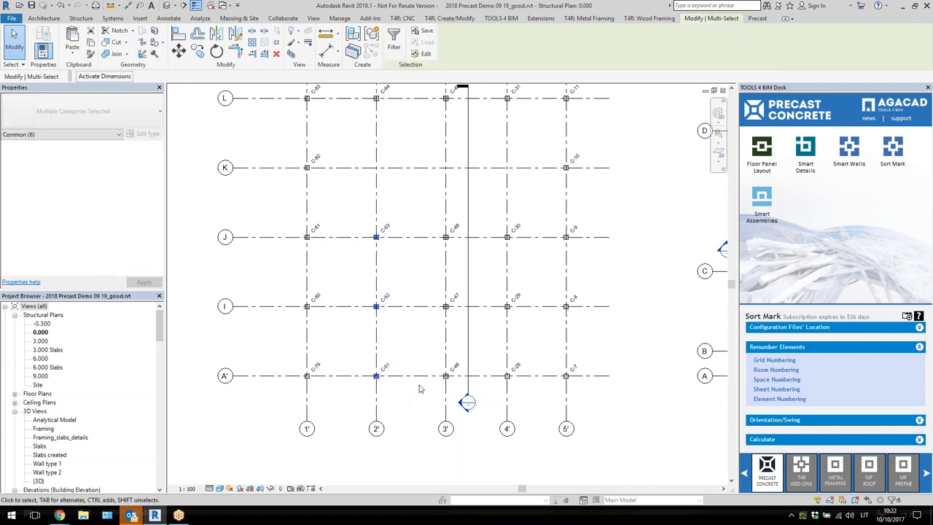
click(409, 364)
scroll(310, 330, down, 7)
scroll(343, 321, up, 8)
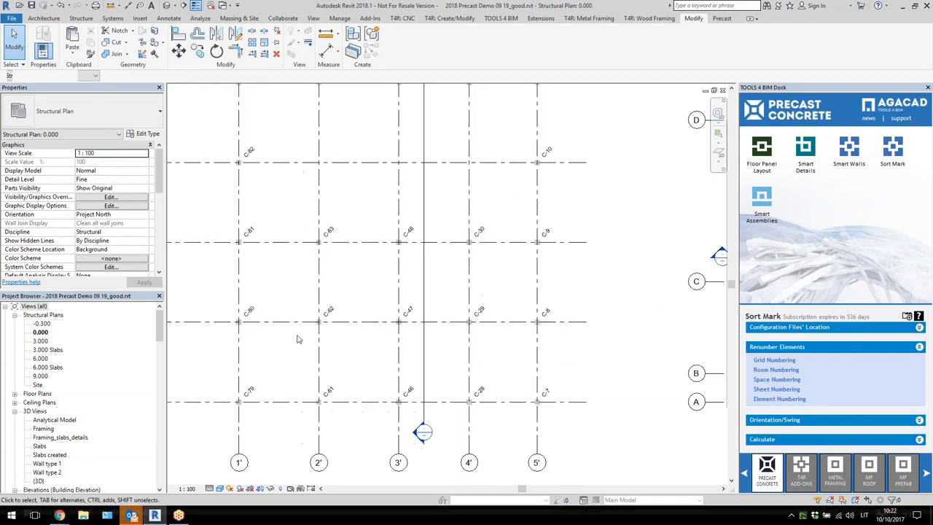
Start Element Numbering for the grid 2' columns at A', I and J, with Mark as the parameter to fill
scroll(296, 339, up, 2)
drag(302, 186, 335, 441)
click(532, 299)
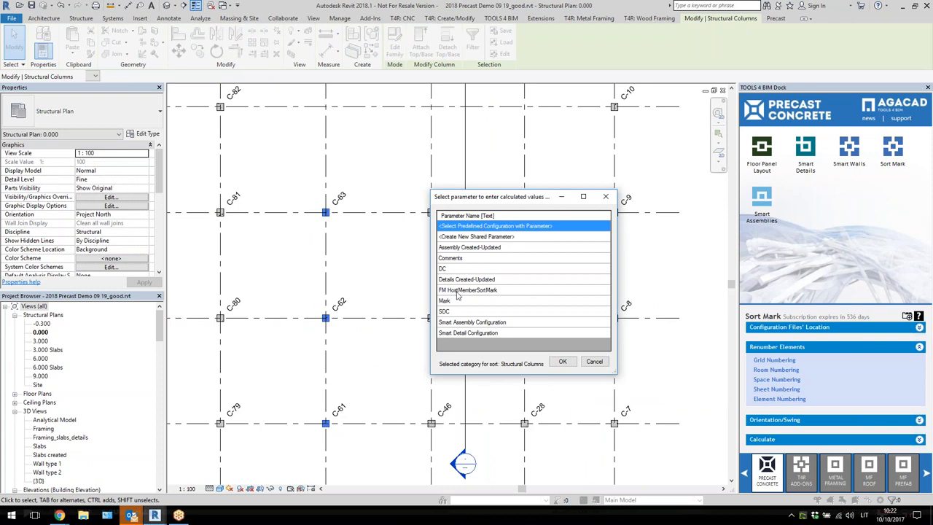
click(457, 300)
click(562, 361)
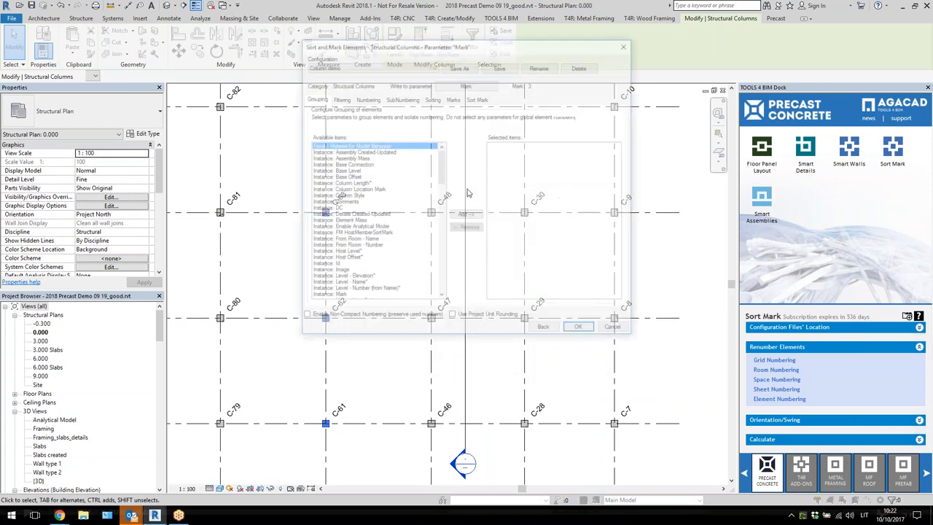
Set the Sort Mark number's start to 200 in the Column demo configuration and run the numbering on these three columns
click(453, 99)
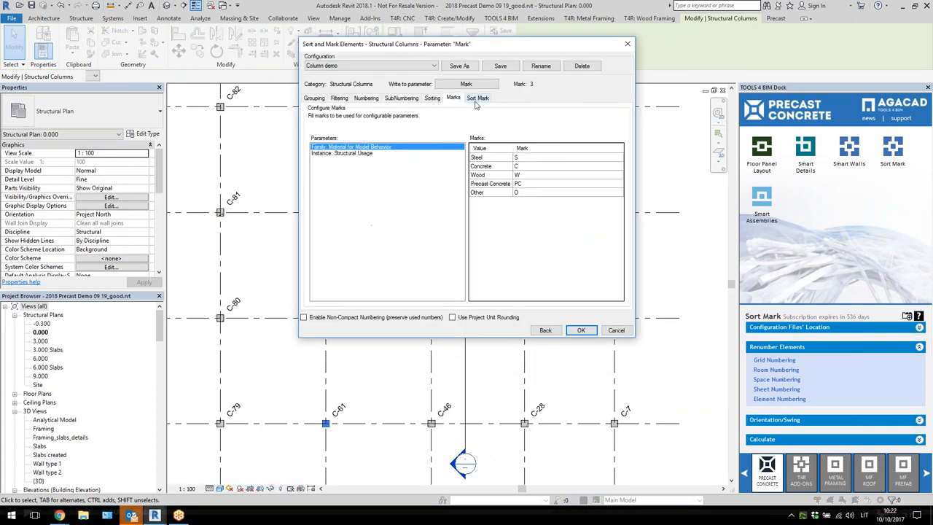
click(478, 99)
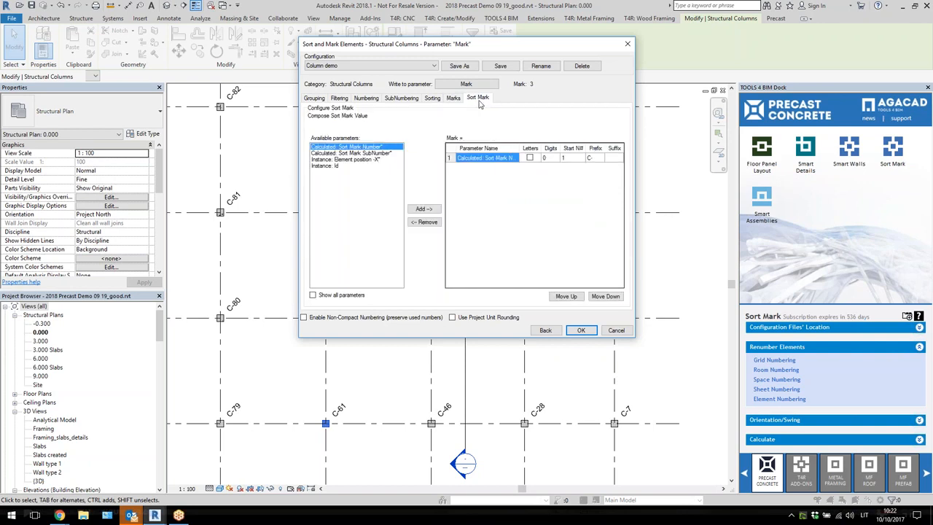
click(590, 158)
click(575, 158)
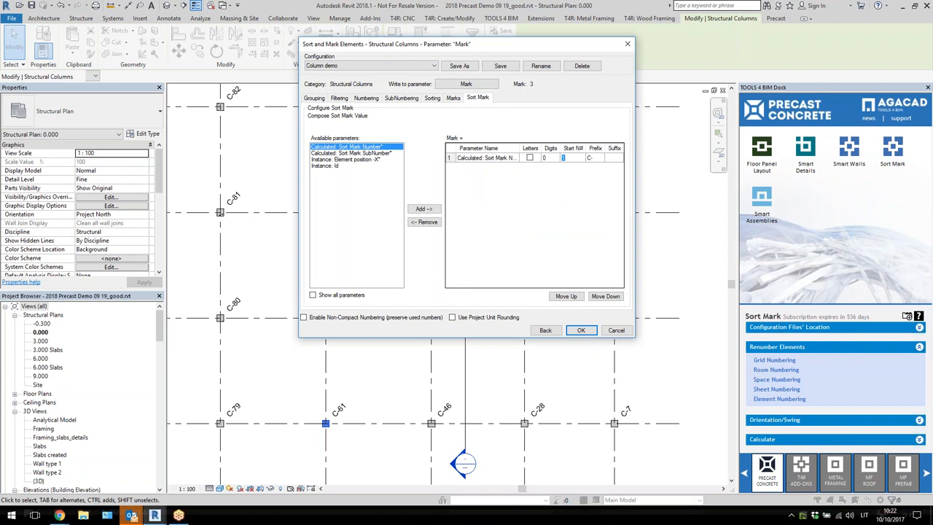
click(580, 330)
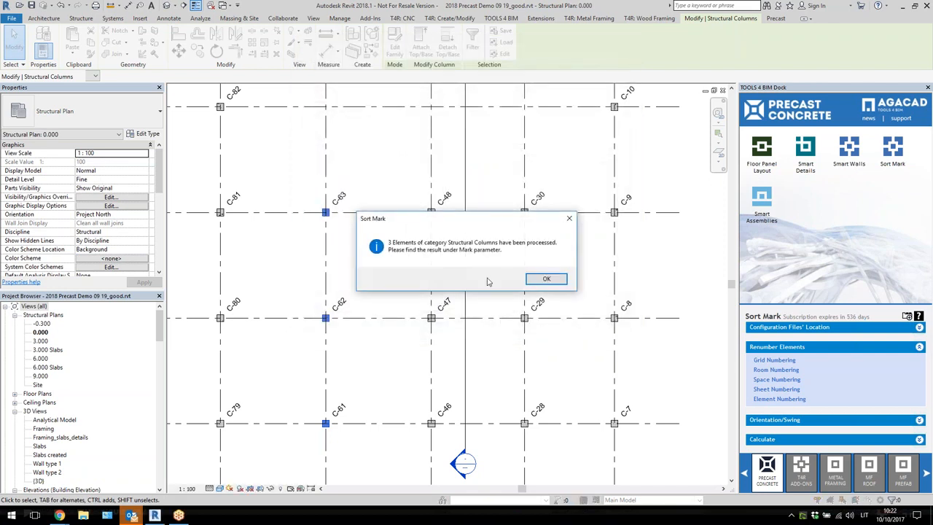
click(546, 279)
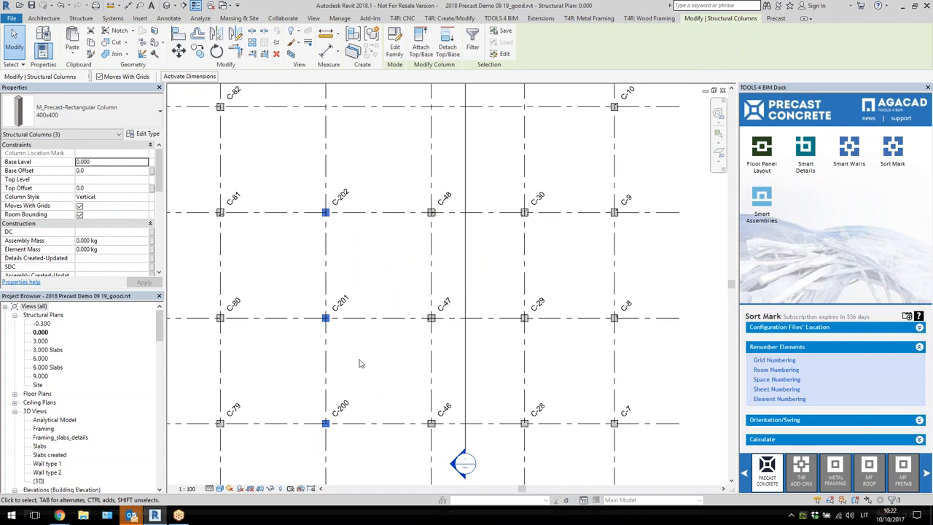
click(368, 270)
Switch from Sort Mark to the Smart Assemblies tool set for creating and modifying assemblies
scroll(360, 306, down, 1)
scroll(360, 307, down, 2)
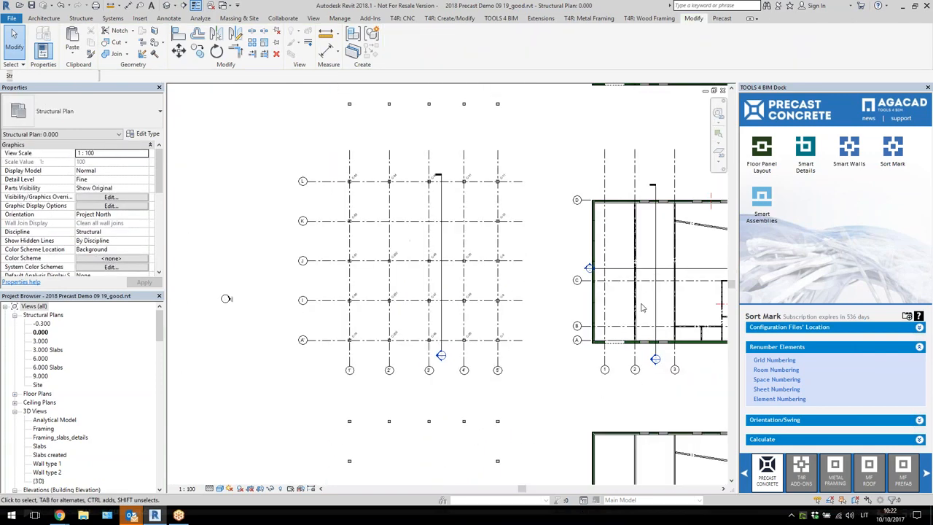
scroll(572, 284, up, 1)
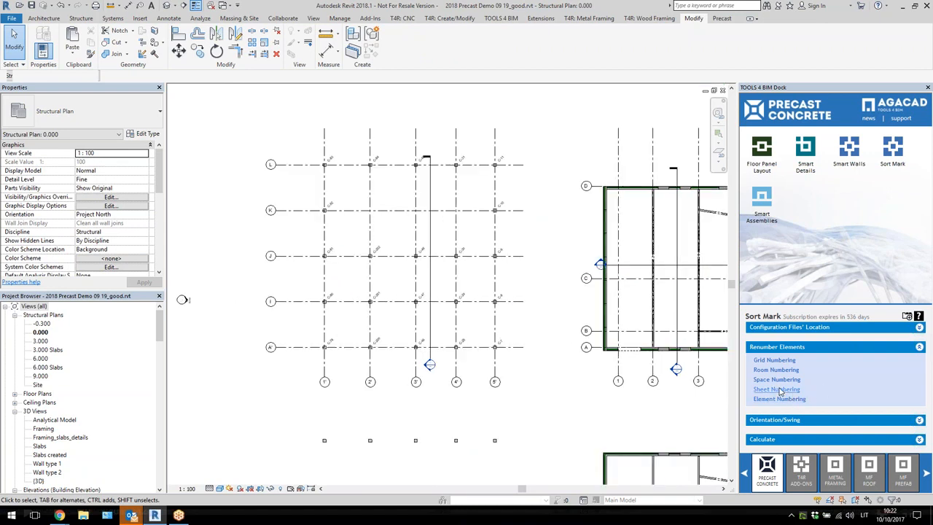
scroll(420, 280, up, 1)
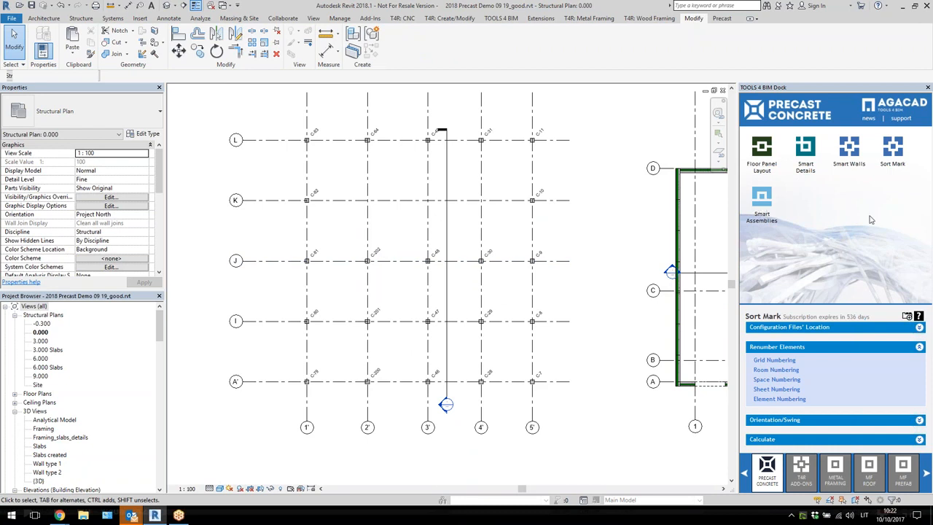
click(761, 207)
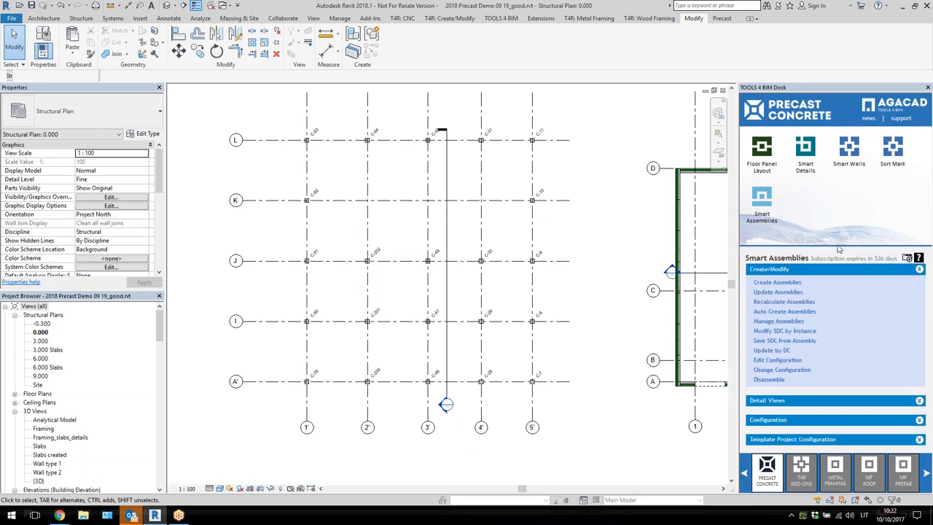
scroll(300, 258, down, 1)
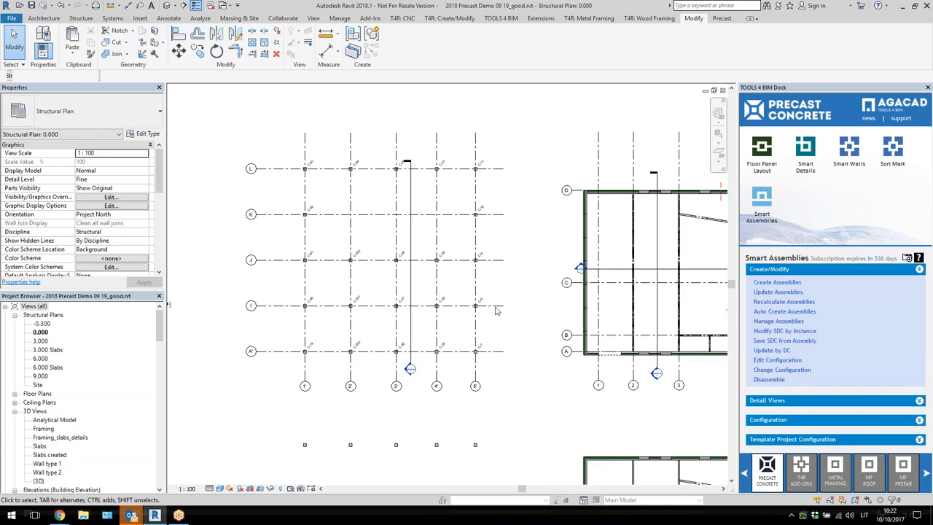
scroll(435, 270, down, 1)
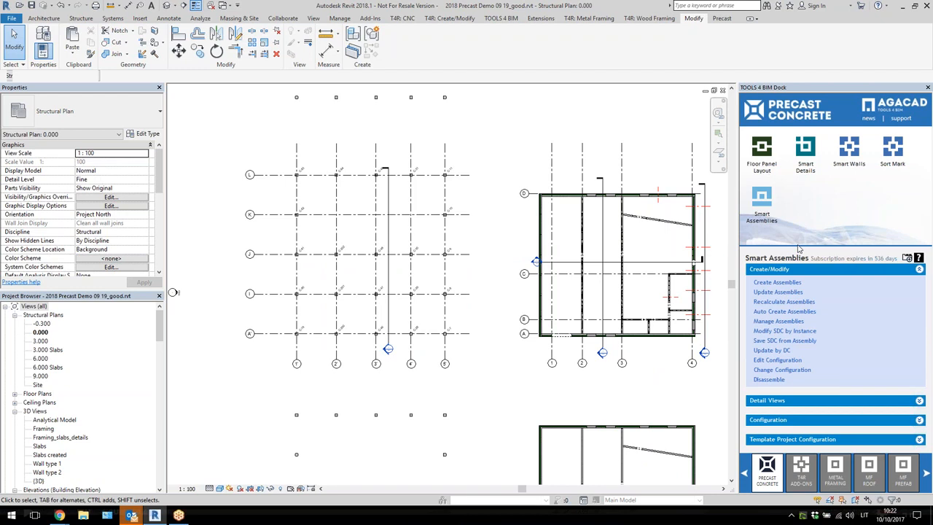
Open the {3D} view, select an interior Massive wall 200 panel in the roofless wall building, and inspect it from another angle
double_click(40, 481)
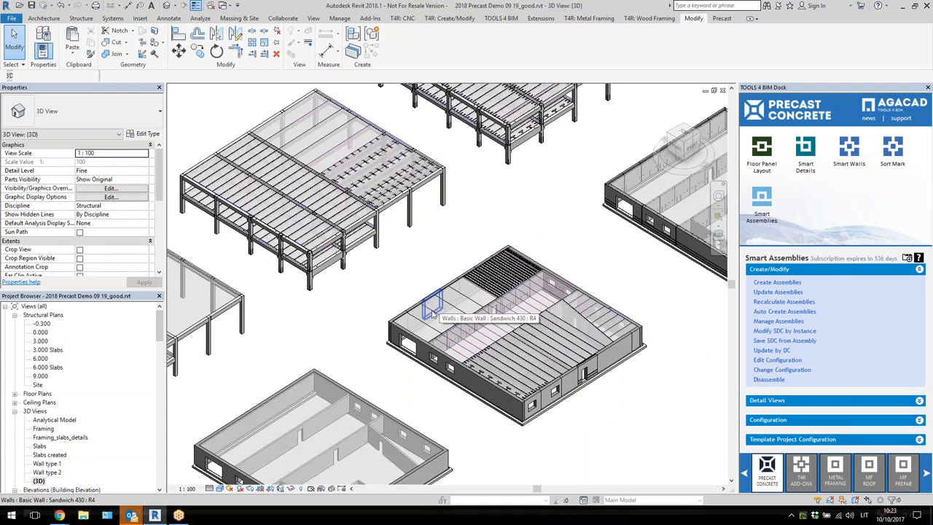
scroll(432, 349, down, 1)
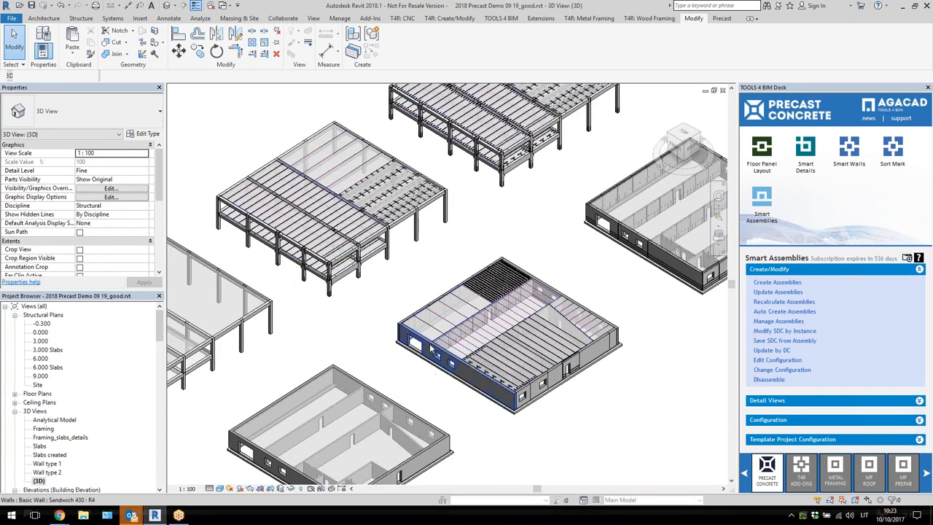
scroll(432, 350, down, 2)
middle_drag(600, 196, 569, 237)
scroll(569, 236, up, 3)
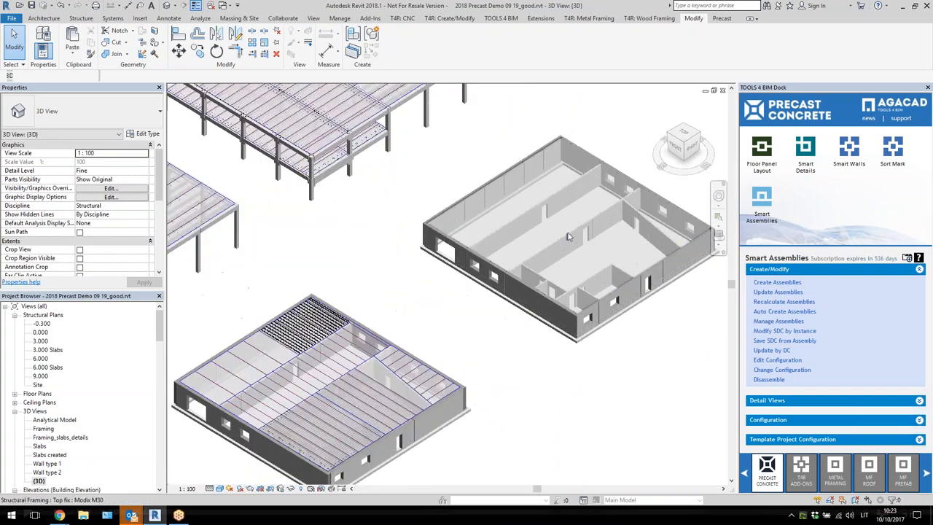
scroll(568, 236, up, 3)
click(524, 272)
scroll(486, 245, down, 2)
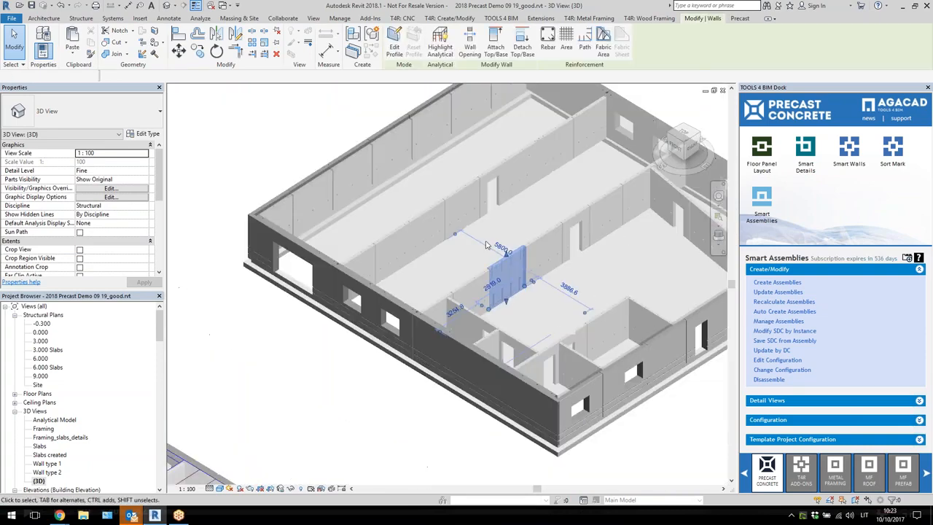
shift+middle_drag(487, 244, 528, 279)
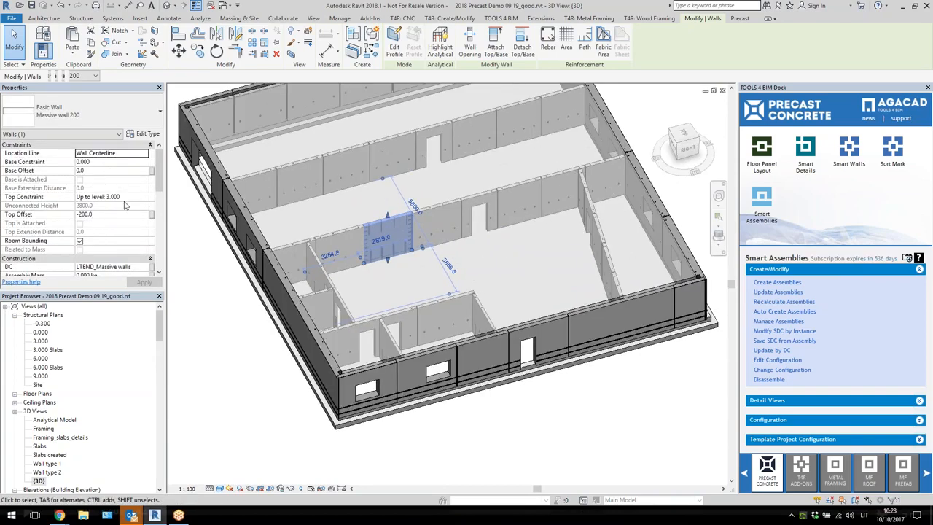
scroll(503, 261, up, 1)
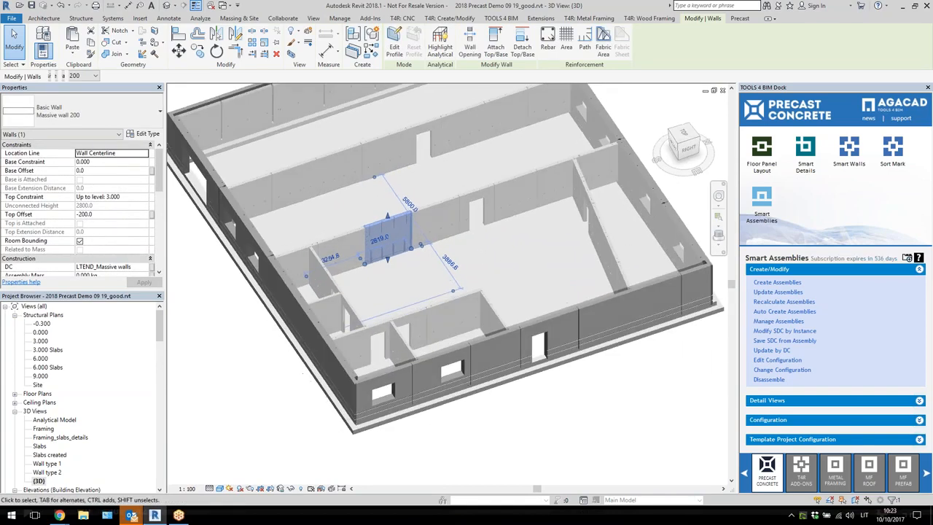
scroll(533, 256, down, 5)
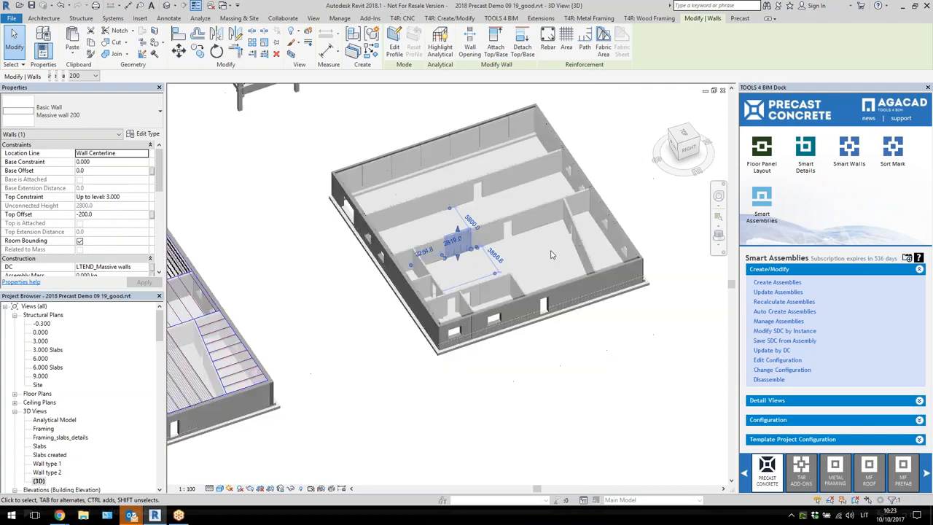
scroll(552, 254, down, 2)
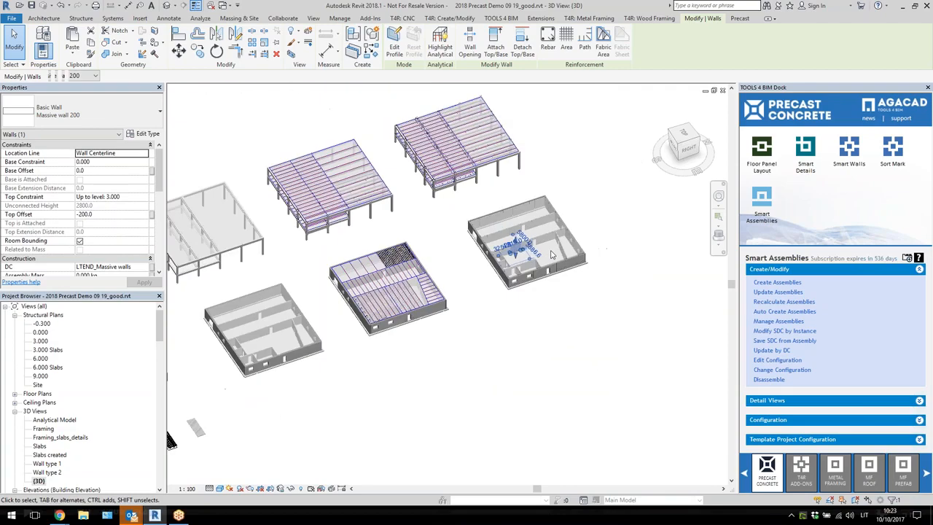
Examine the Mark entry in the identity data of the selected interior Massive wall 200 panel, and clear the selection
scroll(552, 253, up, 6)
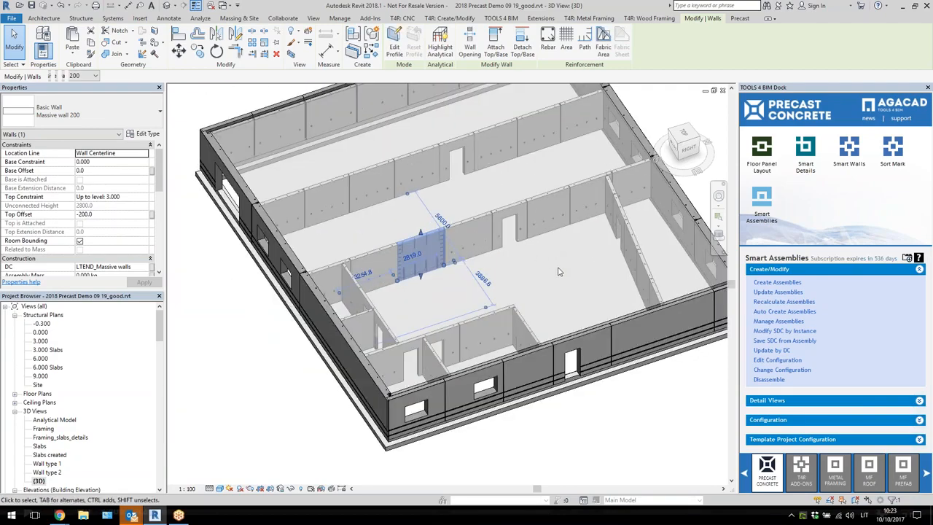
shift+middle_drag(568, 259, 583, 287)
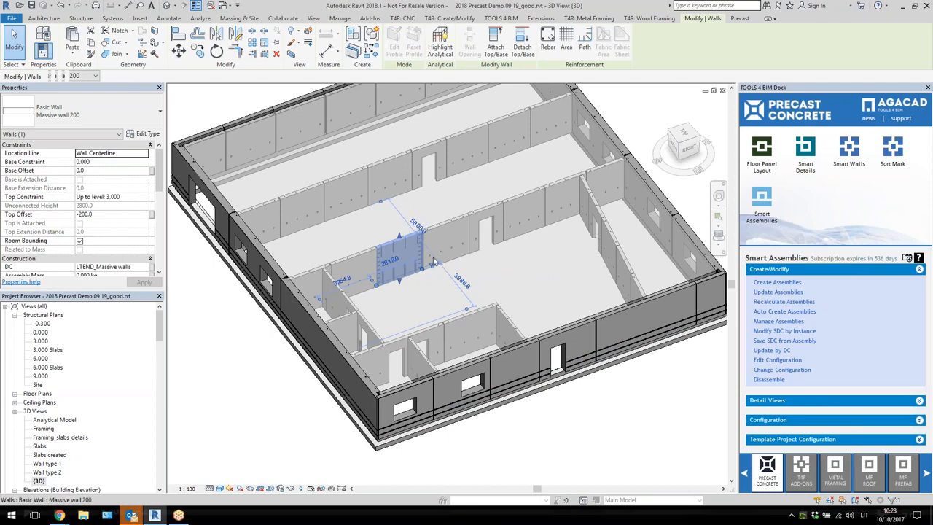
scroll(100, 212, down, 5)
scroll(109, 212, down, 5)
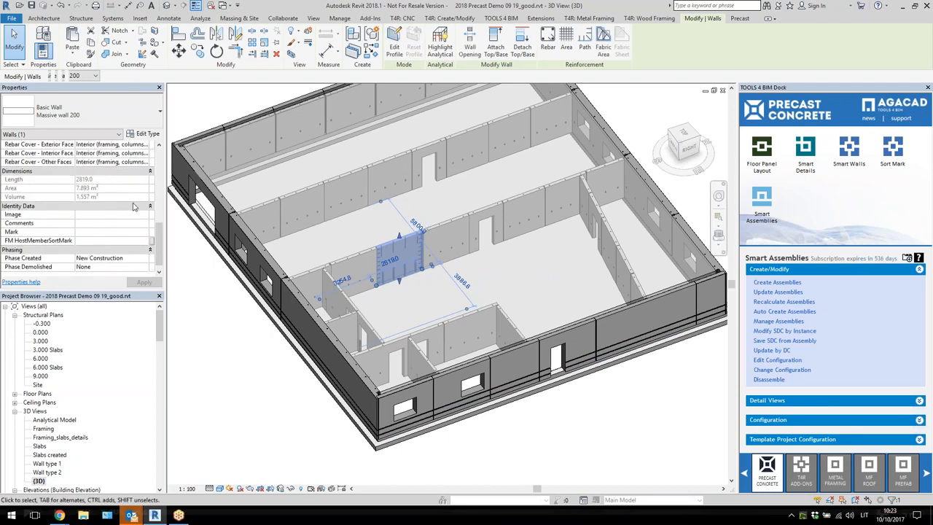
scroll(576, 282, down, 5)
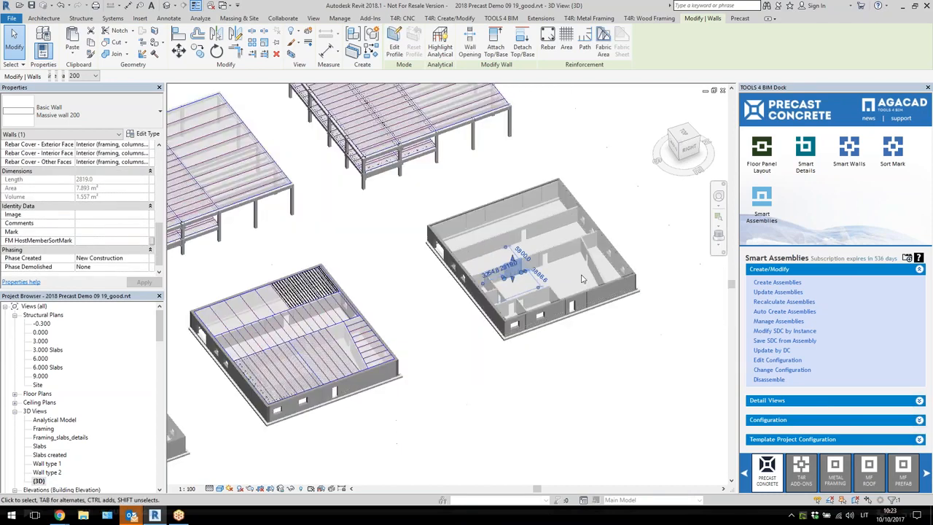
scroll(567, 282, down, 2)
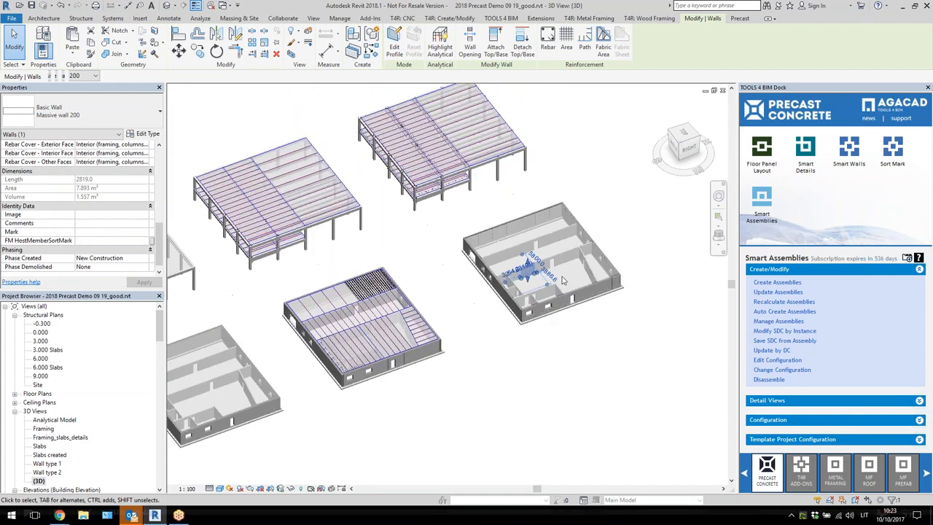
scroll(583, 281, up, 4)
click(666, 251)
middle_drag(666, 252, 608, 264)
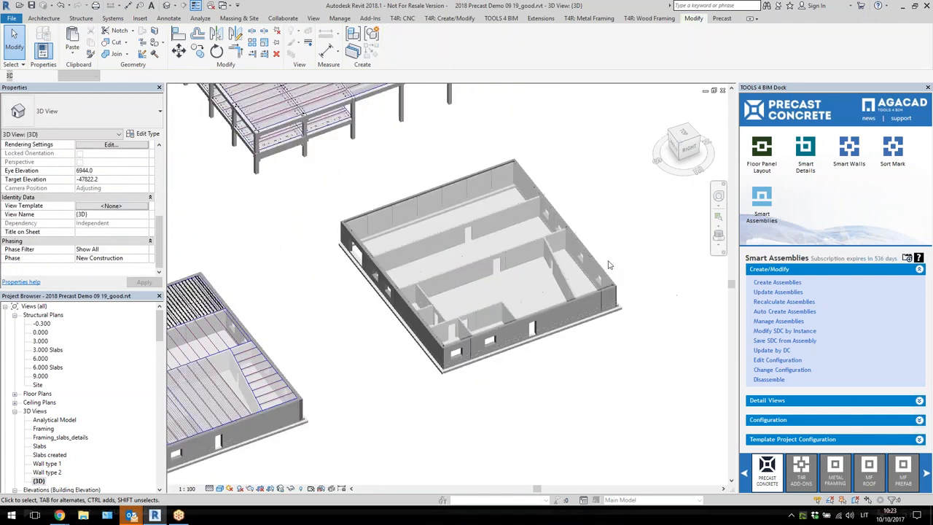
Start Sort Mark's Element Numbering for the Structural Connections category, with Mark as the parameter to fill
click(890, 158)
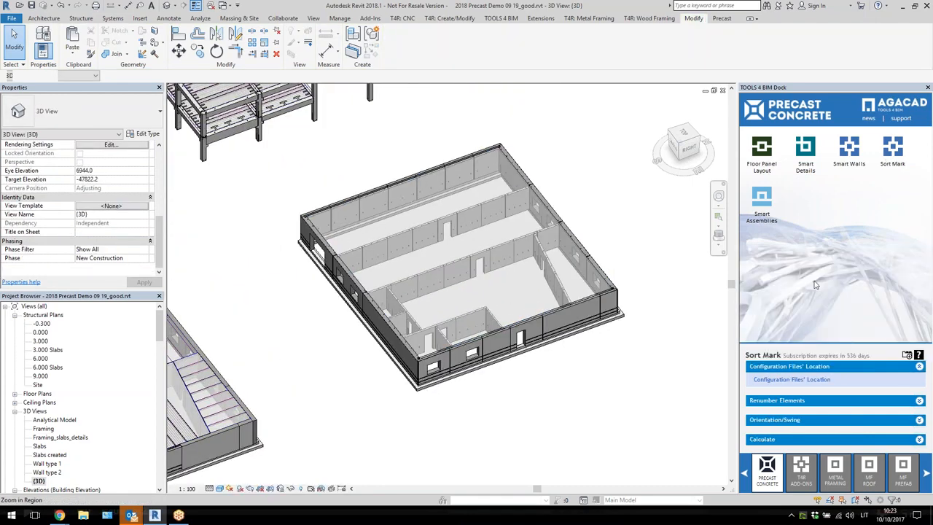
click(818, 401)
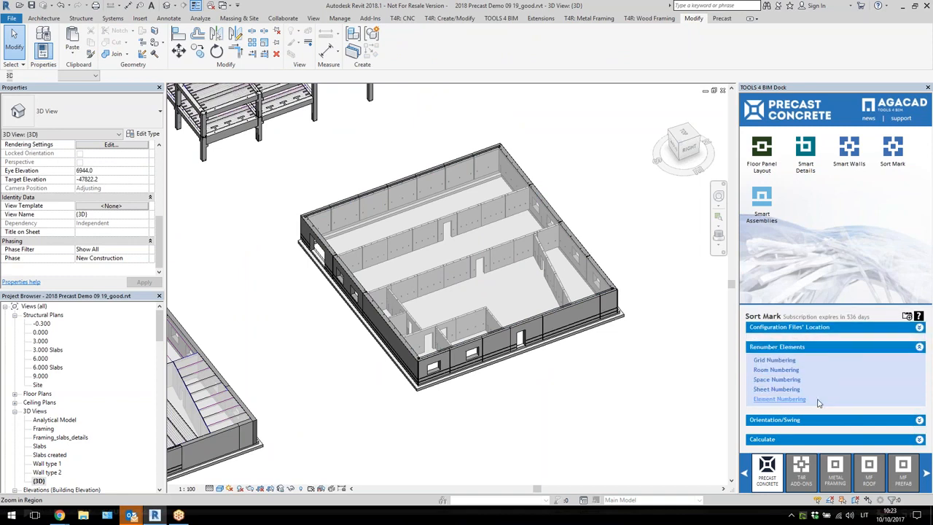
click(779, 398)
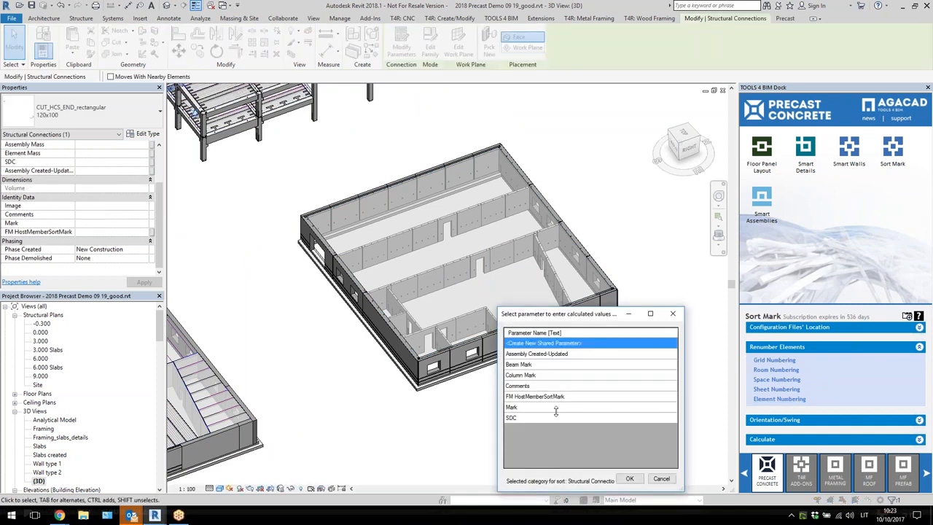
click(557, 410)
click(630, 477)
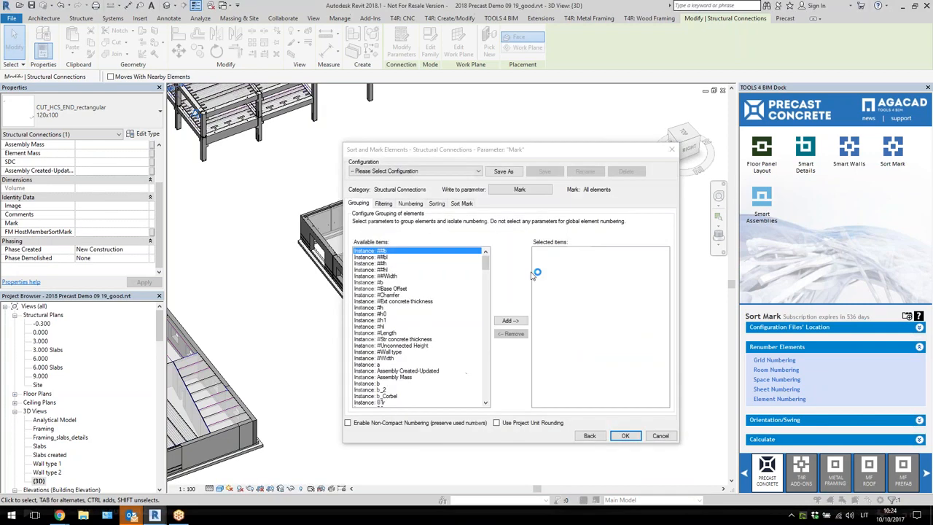
Add the instance parameter Id as the numbering criterion for the structural connections, without loading a saved configuration
click(412, 171)
click(411, 174)
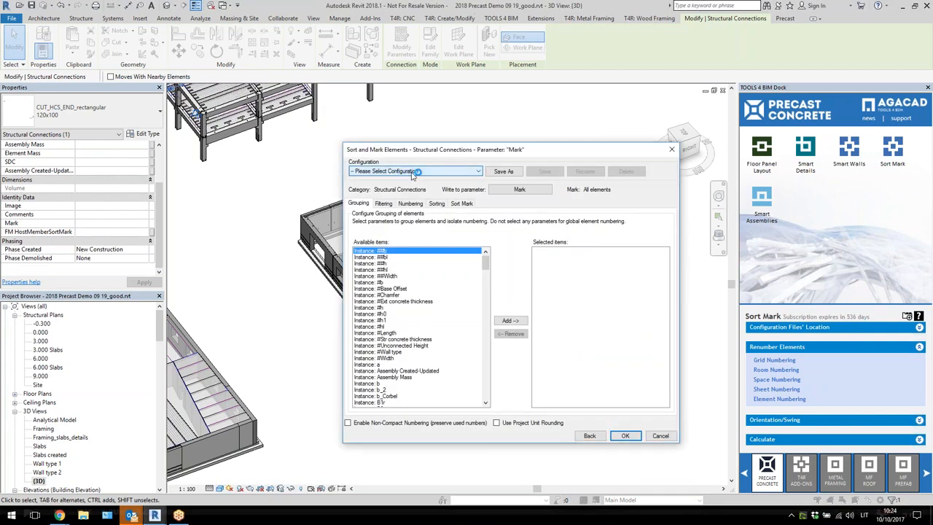
click(430, 174)
click(431, 180)
click(383, 204)
click(410, 204)
drag(485, 261, 489, 297)
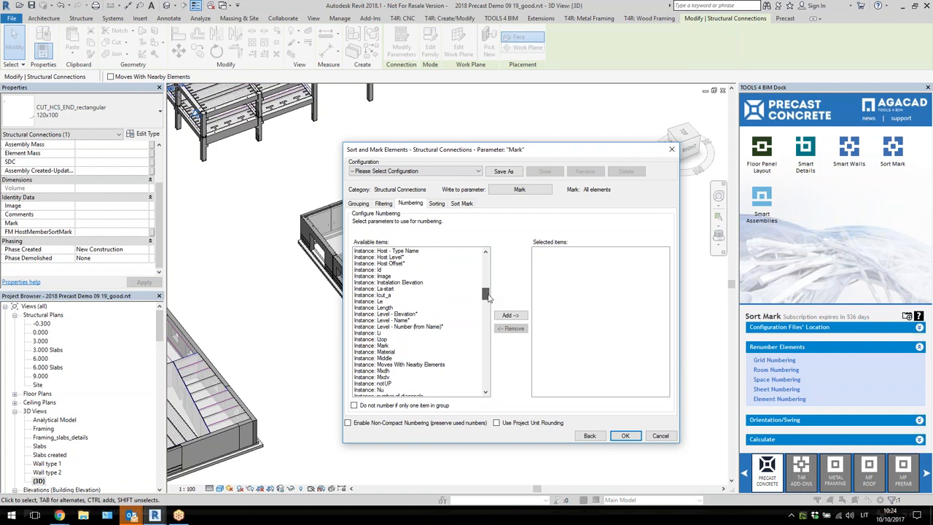
click(376, 269)
click(510, 315)
Compose the mark from the calculated Sort Mark Number with prefix W-, run the numbering and accept the duplicate-instance warnings
click(457, 204)
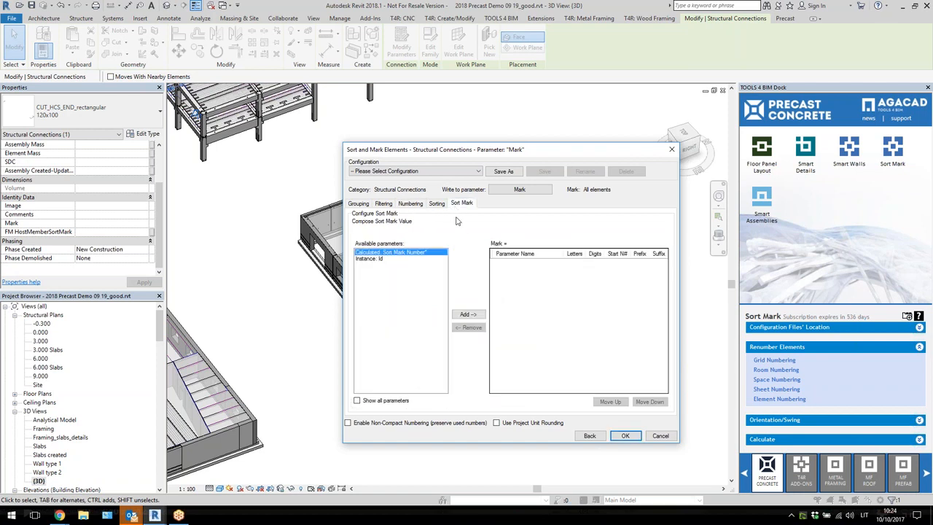
click(467, 315)
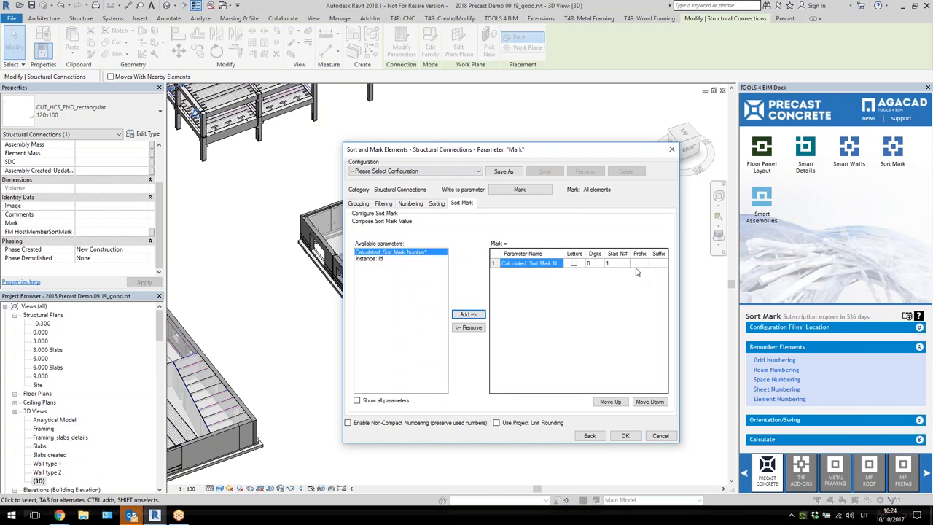
click(638, 264)
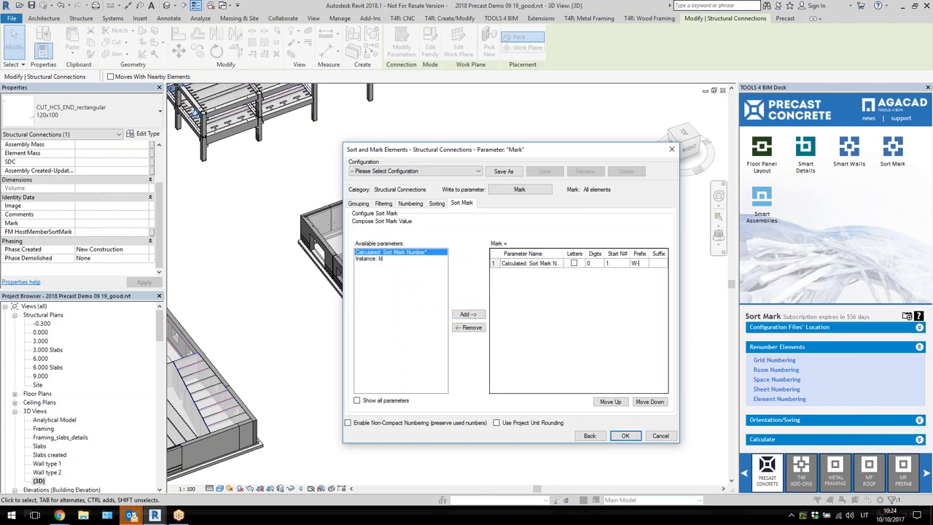
click(621, 437)
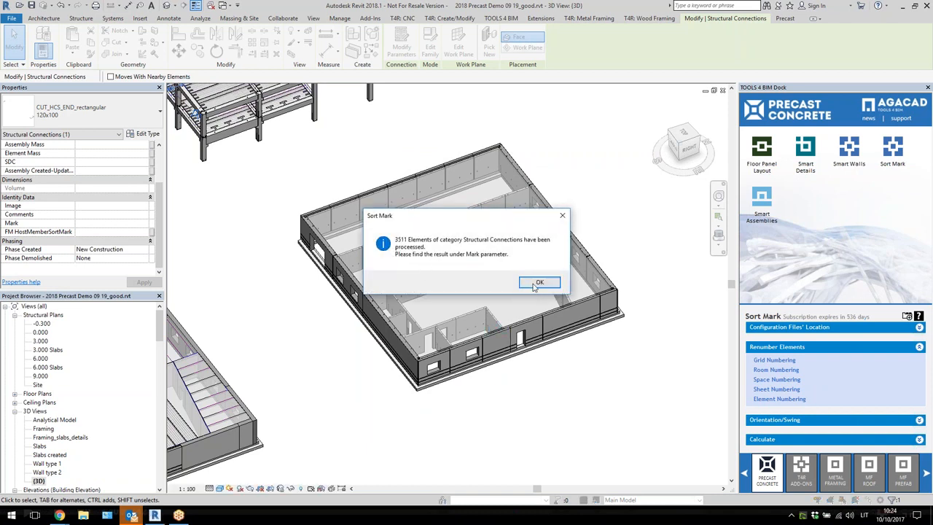
click(538, 283)
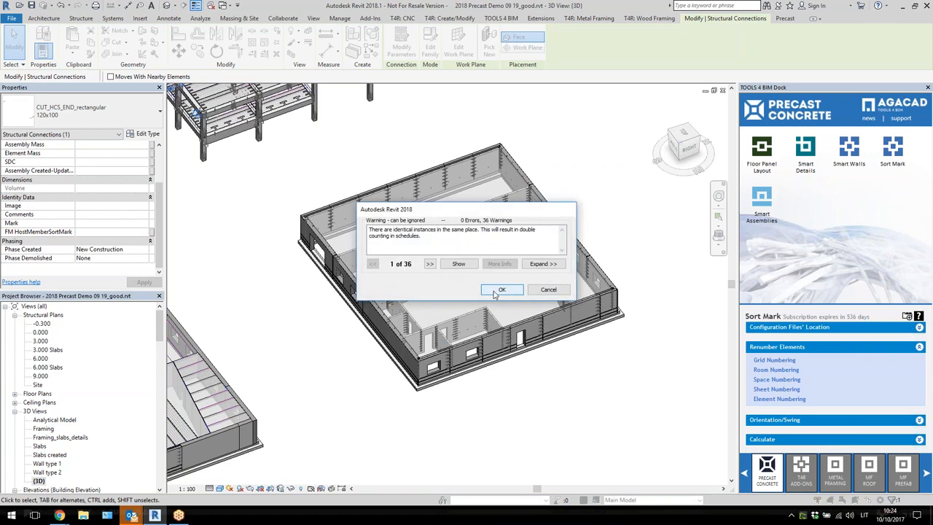
click(501, 291)
key(Escape)
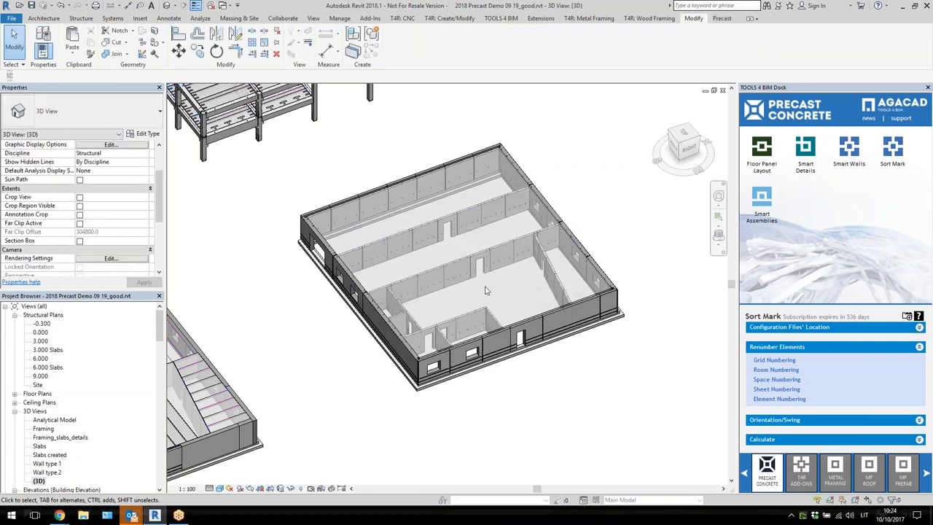
Examine the Mark entry of the interior Massive wall 200 panel again and of the adjacent panel nearer the door opening
scroll(453, 273, up, 2)
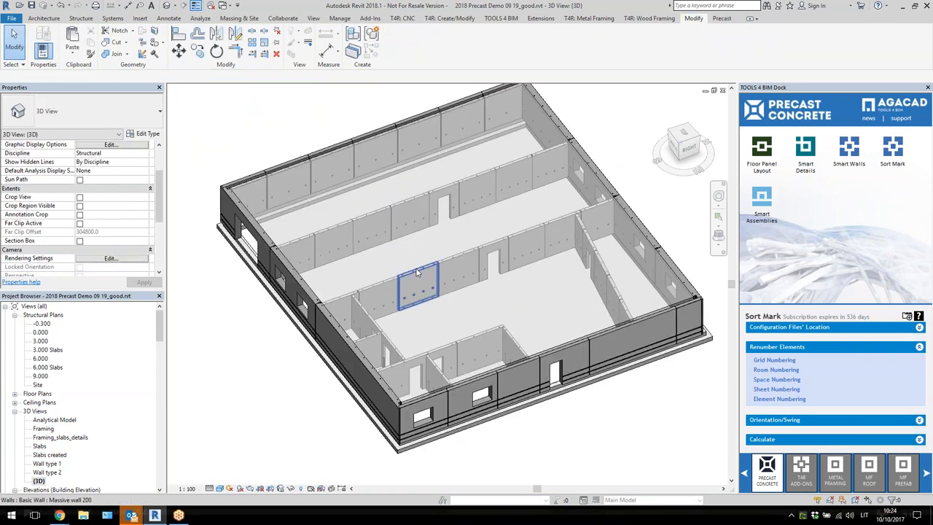
click(417, 272)
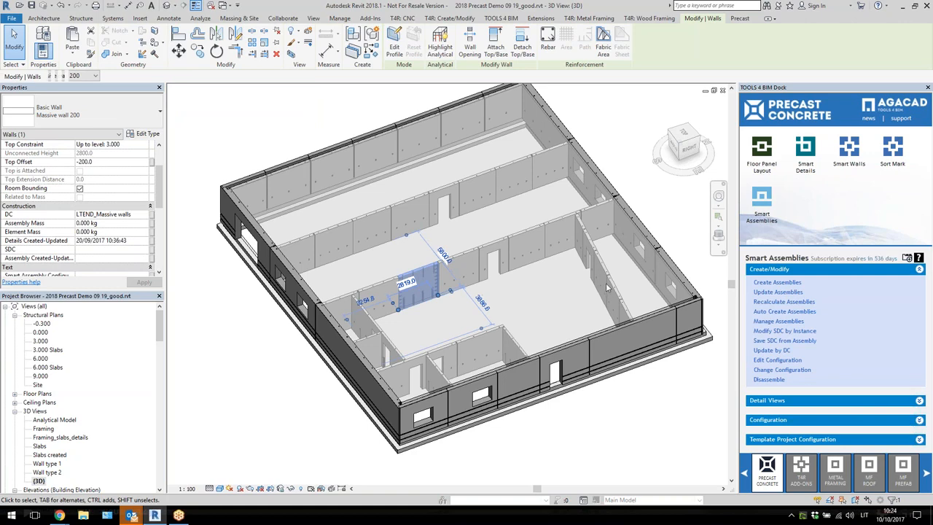
scroll(502, 455, up, 1)
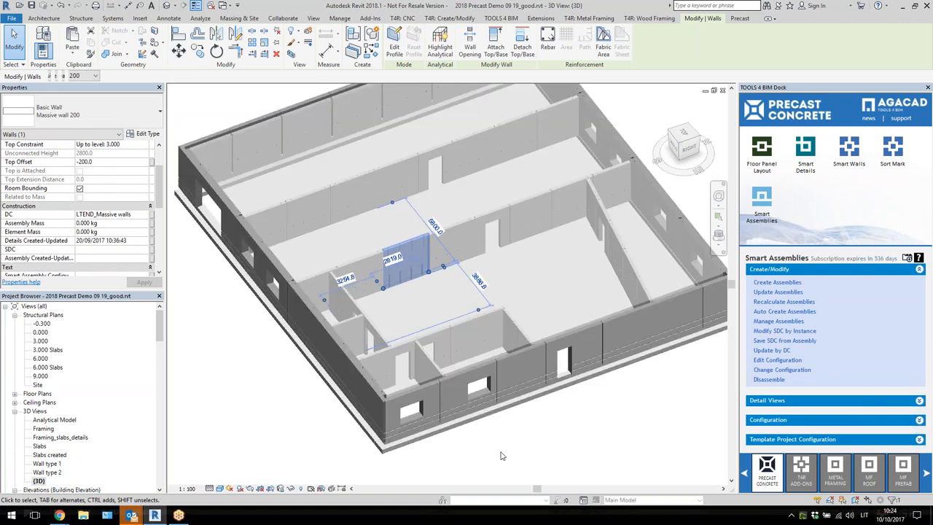
scroll(546, 418, up, 2)
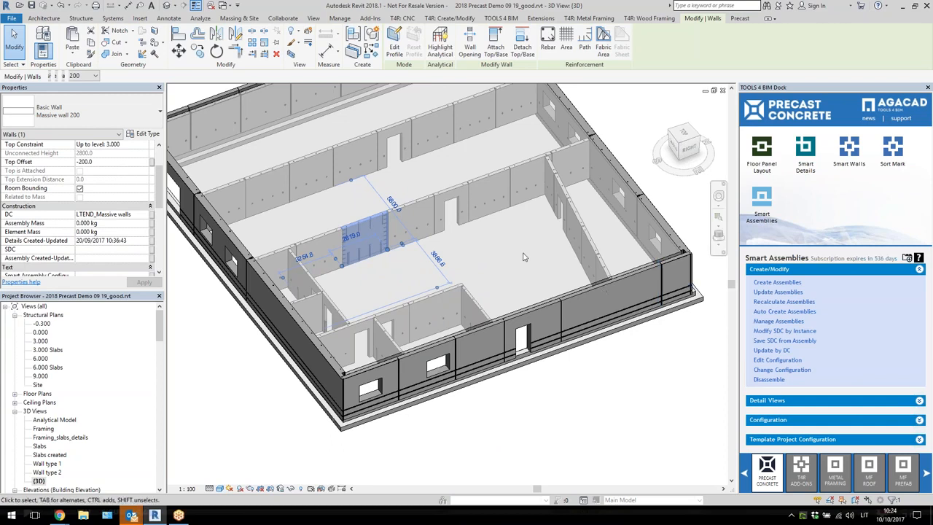
scroll(86, 211, down, 5)
scroll(106, 228, down, 2)
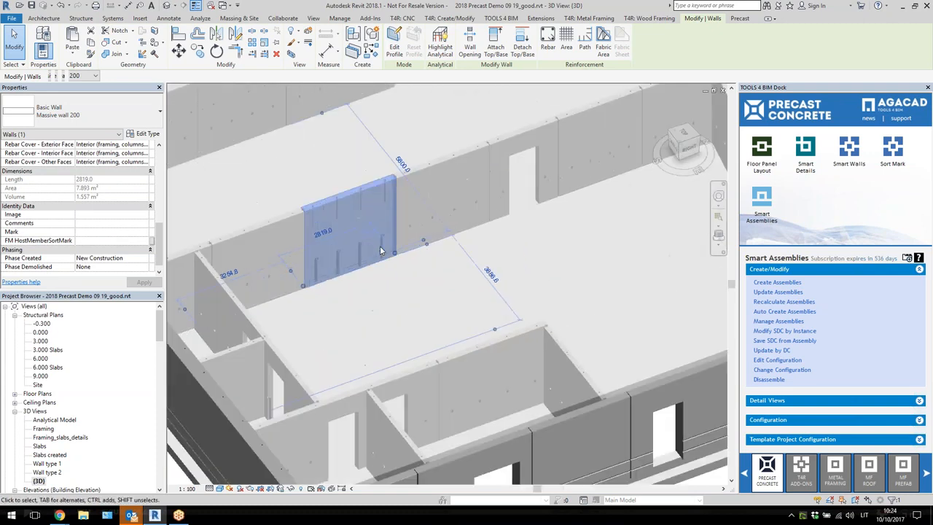
scroll(379, 244, up, 2)
click(410, 248)
scroll(414, 253, up, 1)
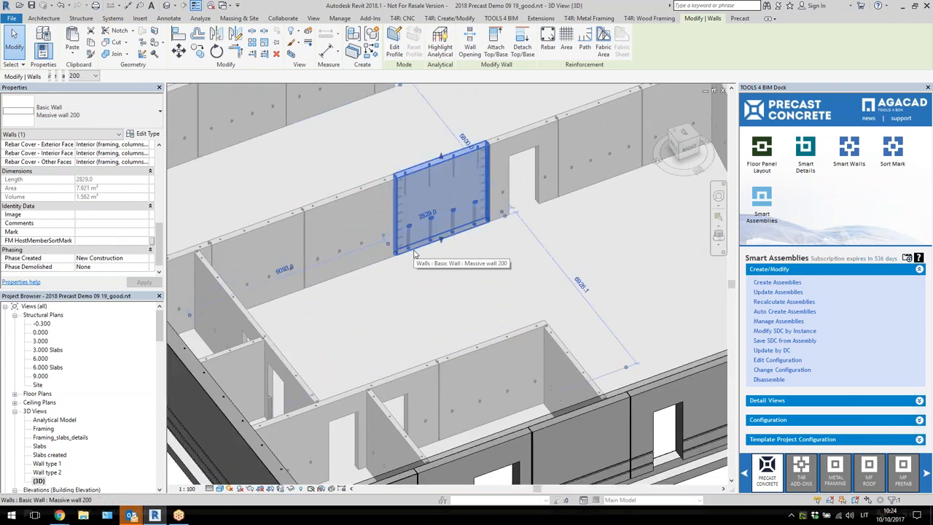
scroll(414, 253, down, 3)
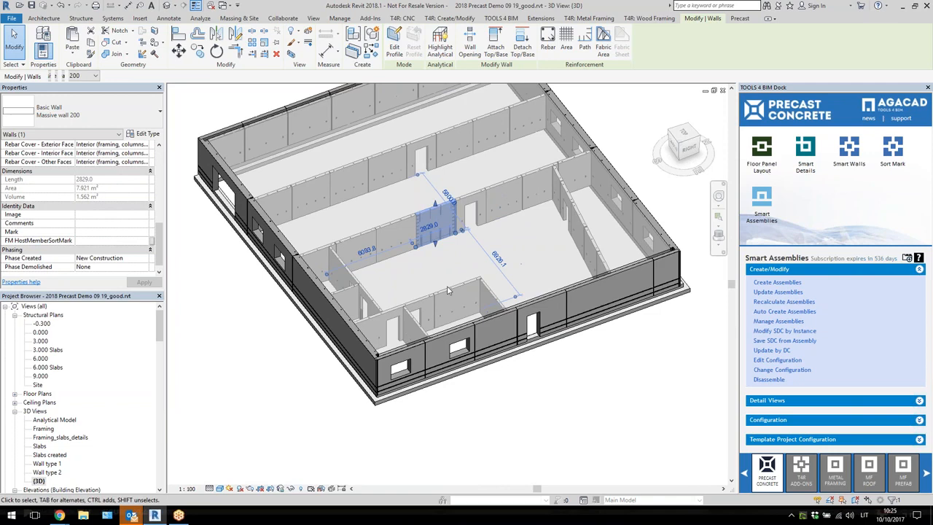
Examine the construction and identity data of a Massive wall 200 panel in the small front room, and deselect it
scroll(447, 290, up, 1)
scroll(448, 290, up, 1)
click(447, 292)
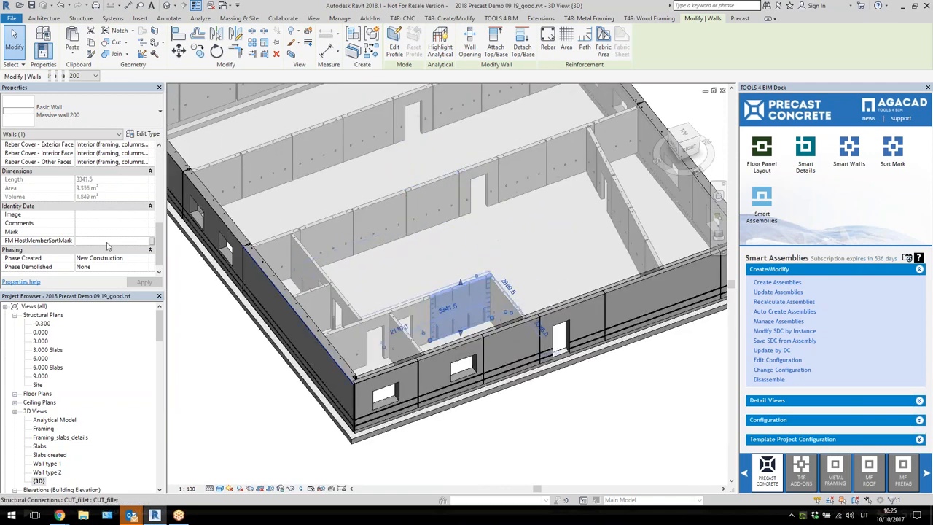
scroll(107, 245, up, 5)
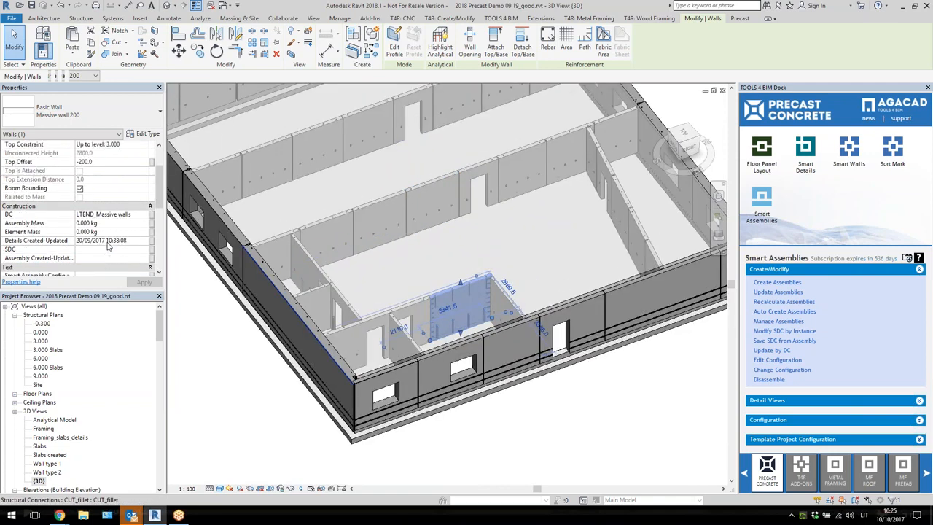
scroll(107, 246, down, 5)
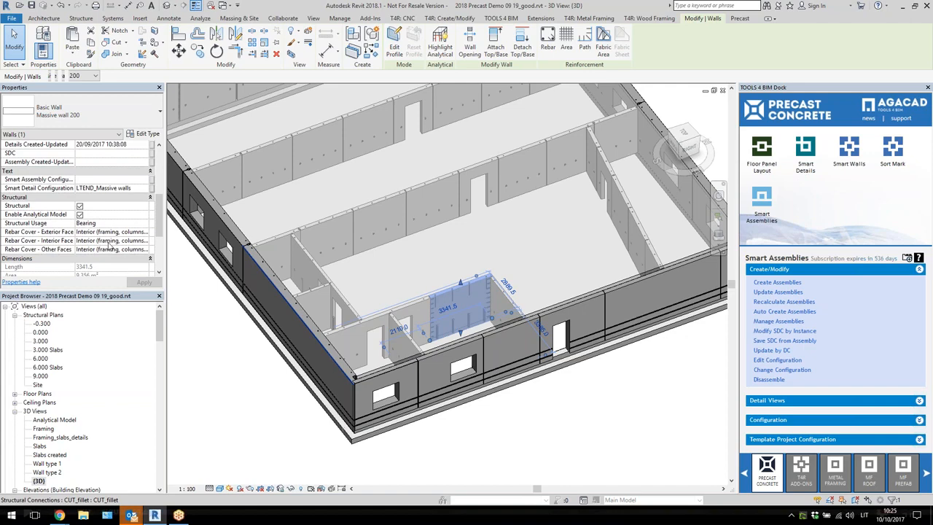
scroll(107, 246, down, 3)
scroll(510, 240, down, 3)
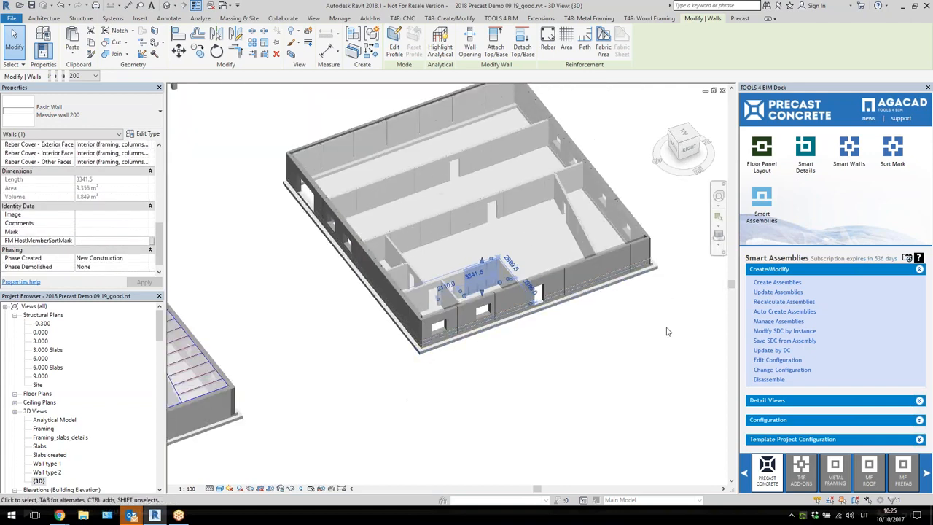
click(611, 328)
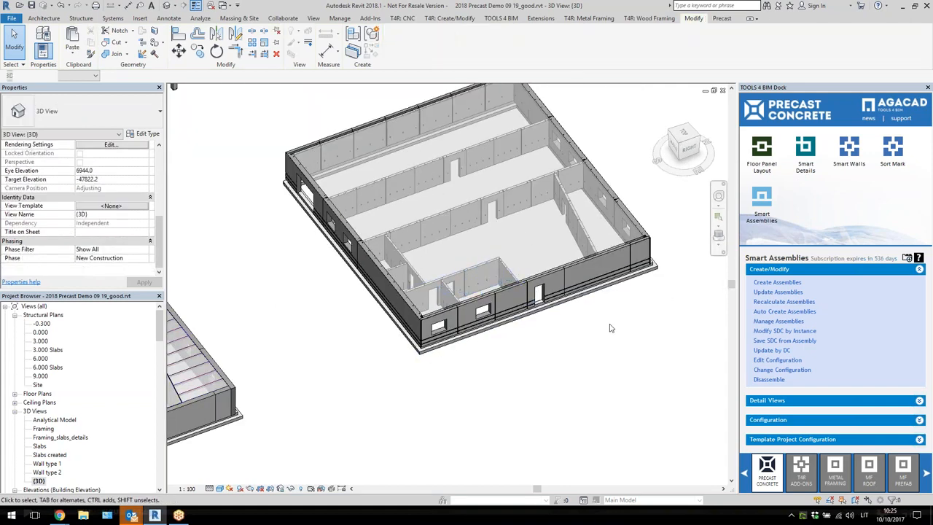
Select the whole roofless wall building and filter the selection to the Walls category only
shift+middle_drag(546, 382, 651, 368)
drag(649, 363, 326, 158)
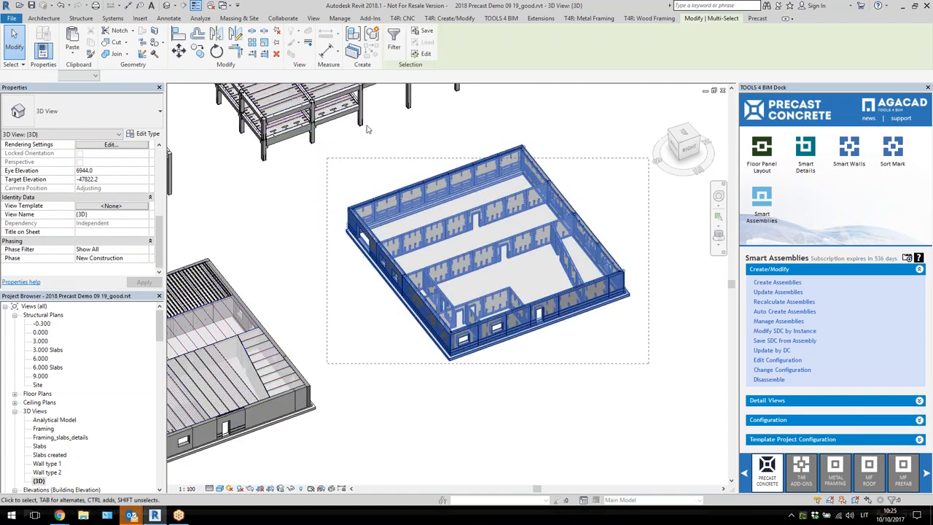
click(393, 40)
click(380, 233)
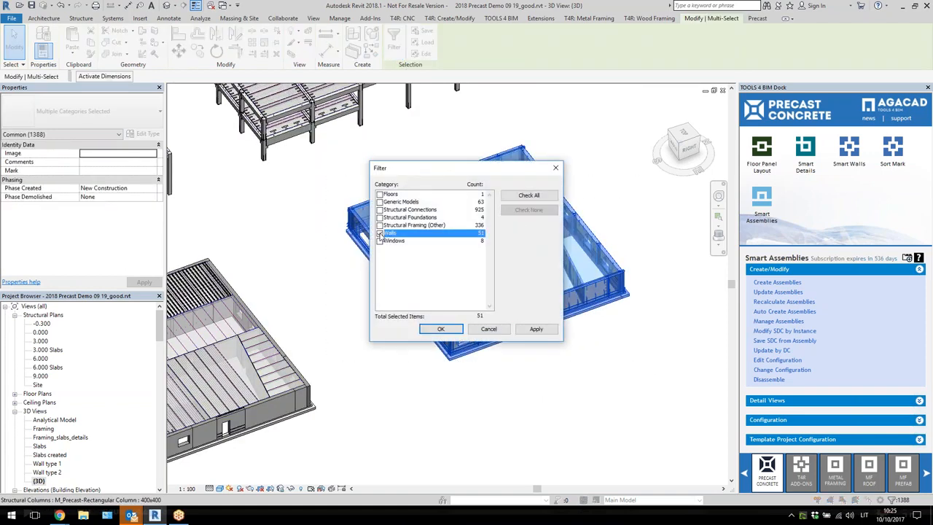
click(441, 329)
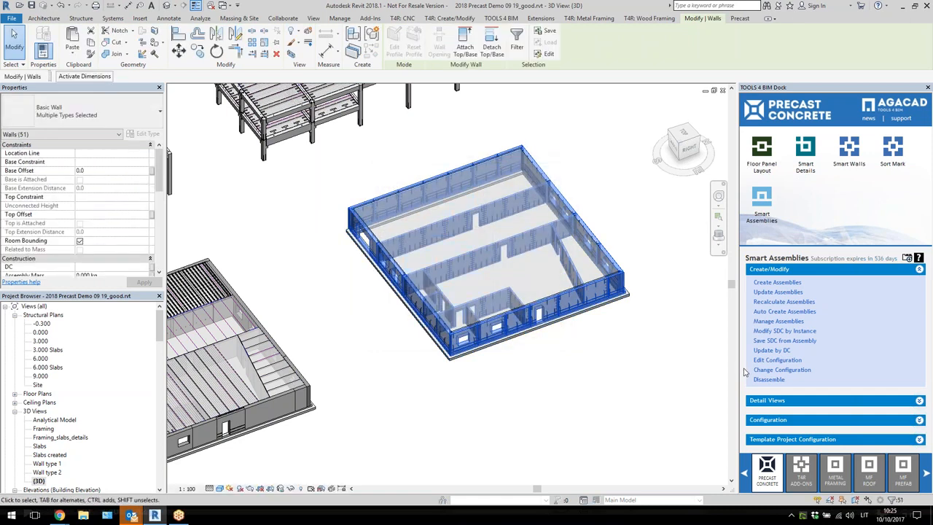
Start Sort Mark element numbering for the selected walls and choose Mark as the parameter that receives the calculated values
click(893, 155)
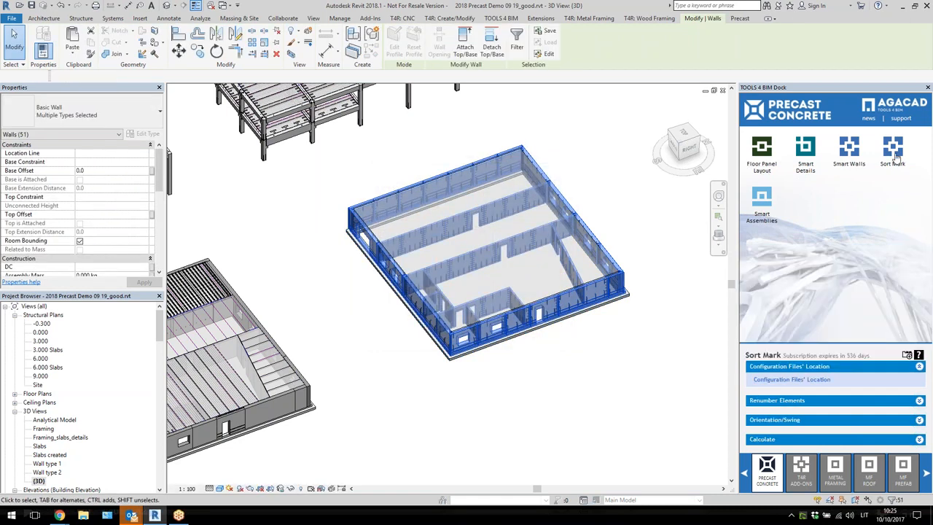
click(783, 405)
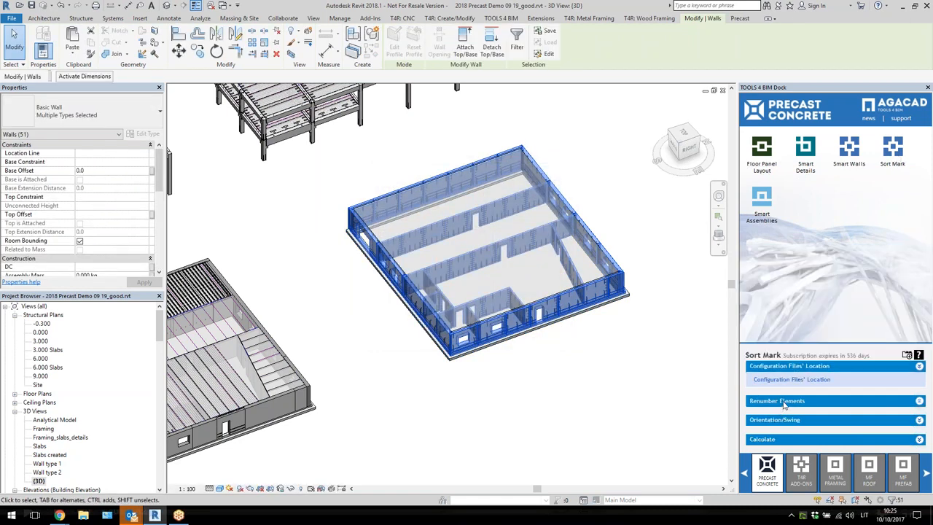
click(588, 365)
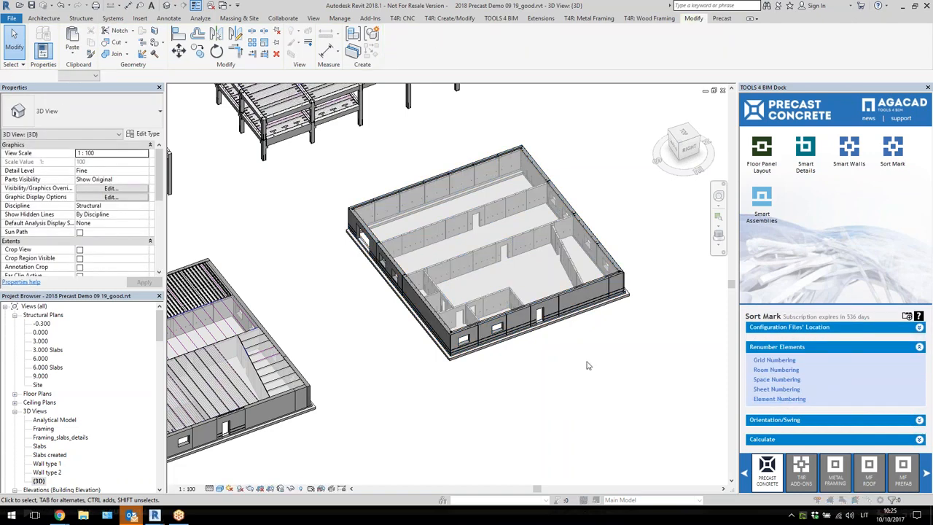
click(516, 368)
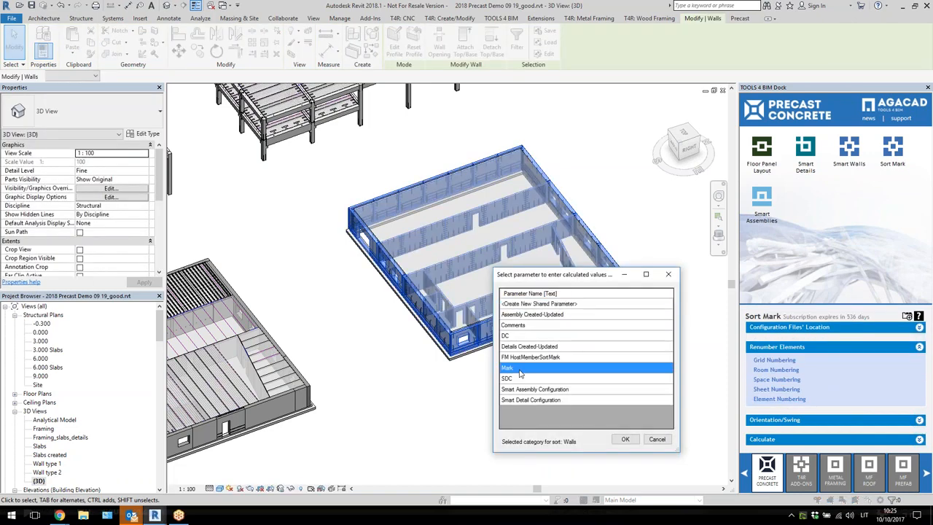
click(625, 439)
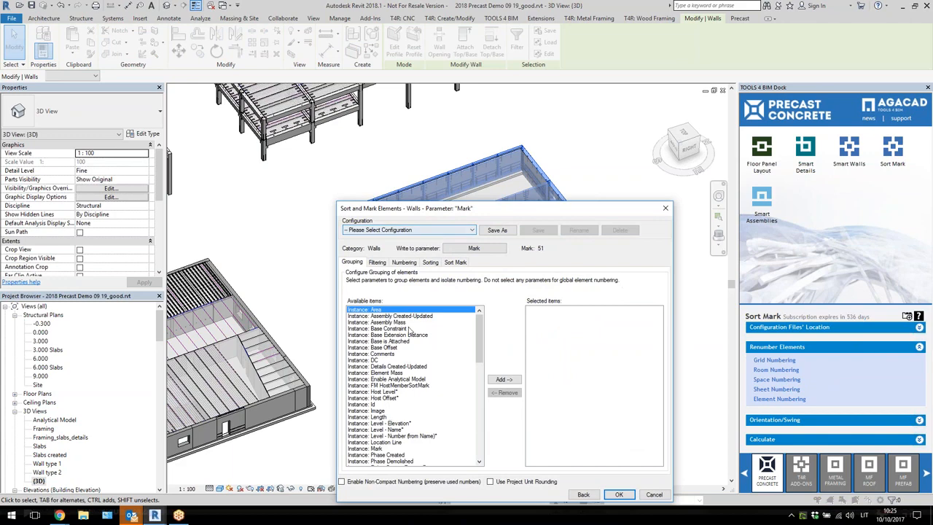
Leave grouping and filtering unset and add Instance: Id as the parameter used for numbering the walls
click(377, 262)
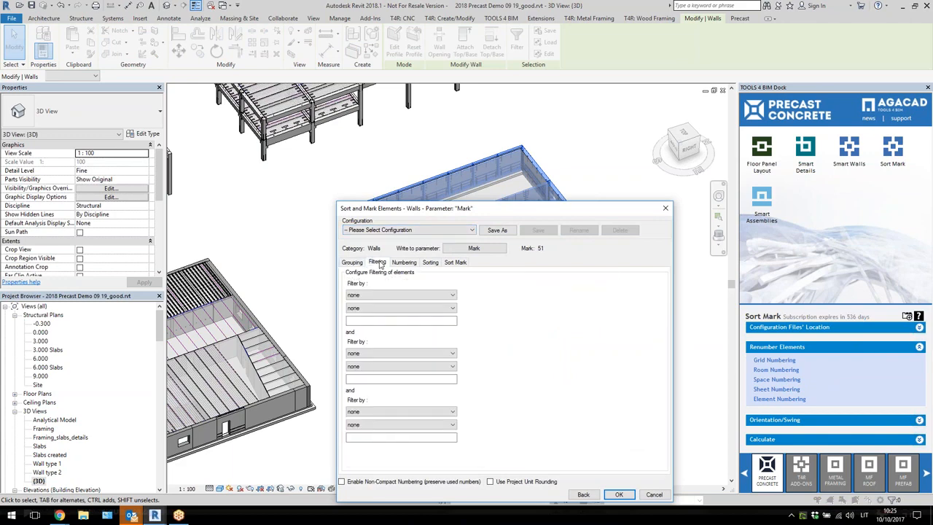
click(403, 262)
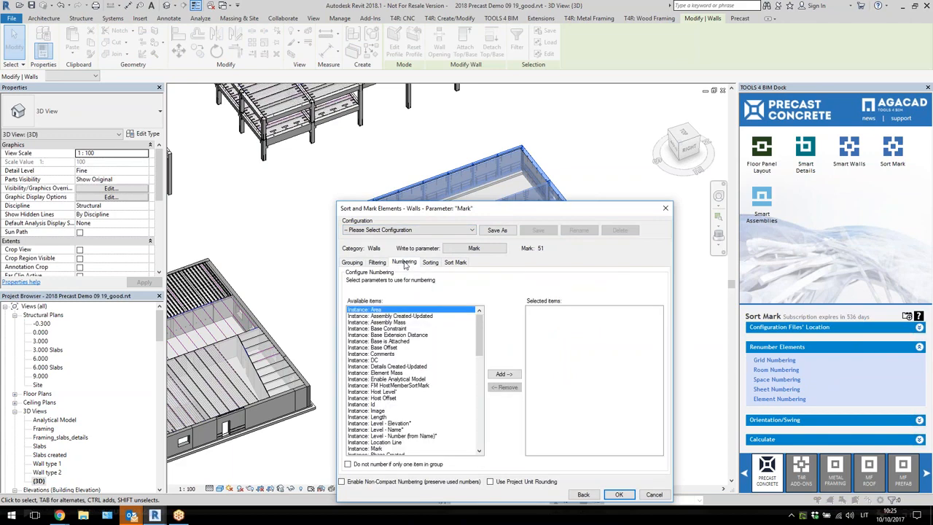
click(391, 404)
click(503, 374)
mouse_move(480, 336)
mouse_down()
mouse_move(475, 433)
mouse_move(483, 334)
mouse_up()
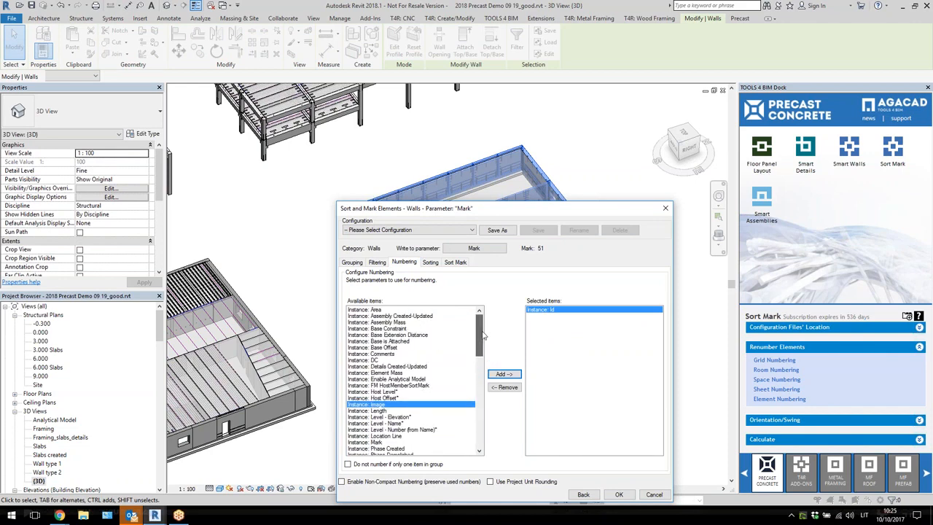
drag(497, 215, 480, 144)
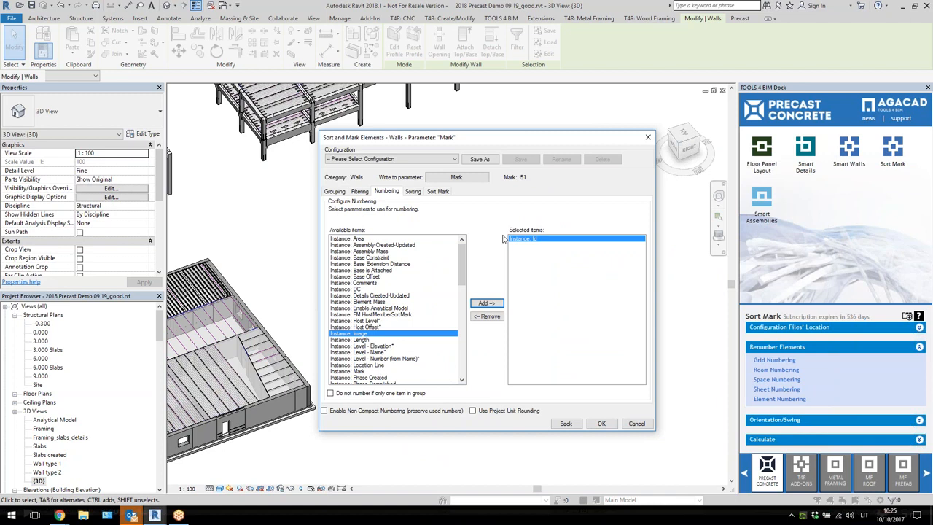
Compose the mark from Calculated: Sort Mark Number with prefix W-, number the walls without sorting parameters, accept the warnings and clear the selection
click(414, 193)
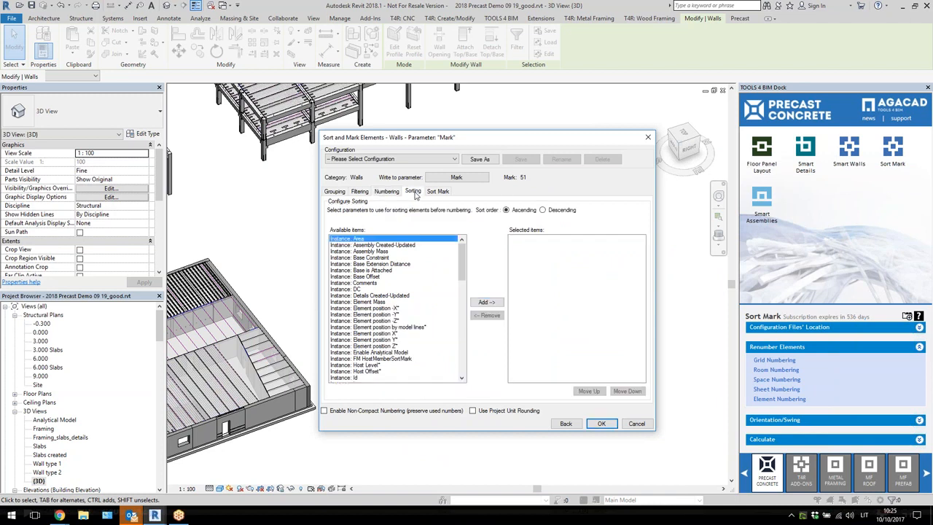
click(438, 191)
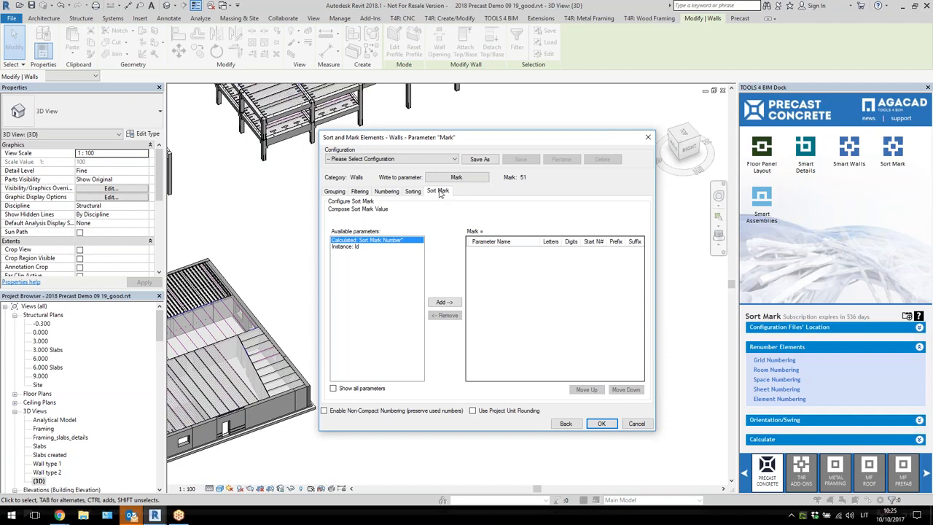
click(444, 302)
click(610, 251)
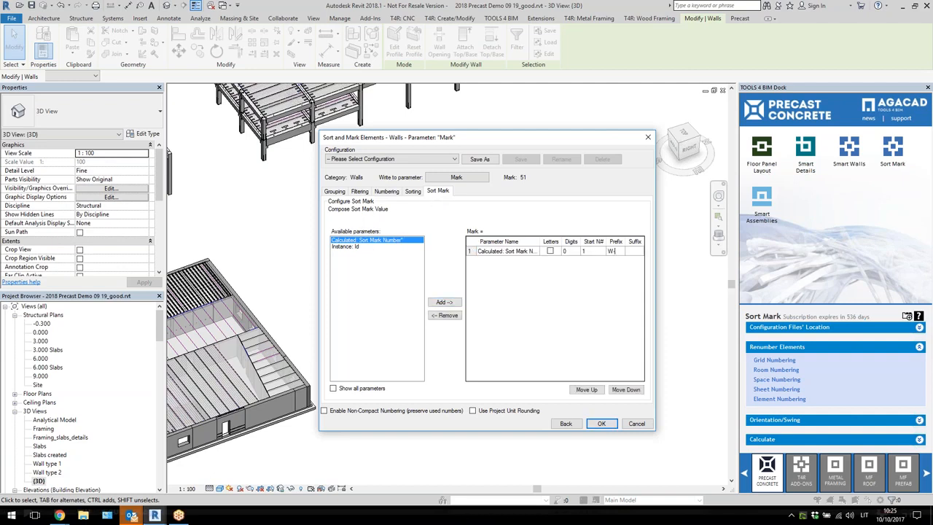
click(601, 424)
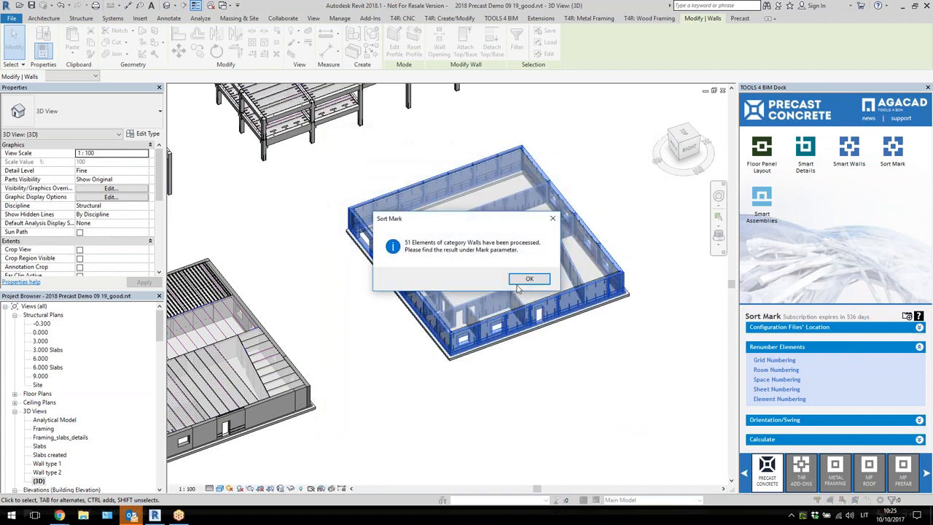
click(527, 280)
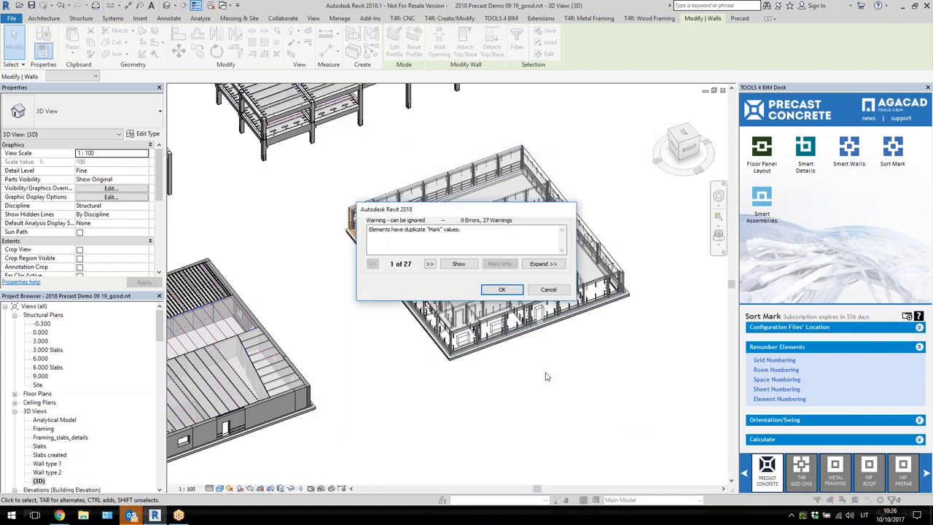
click(501, 290)
key(Escape)
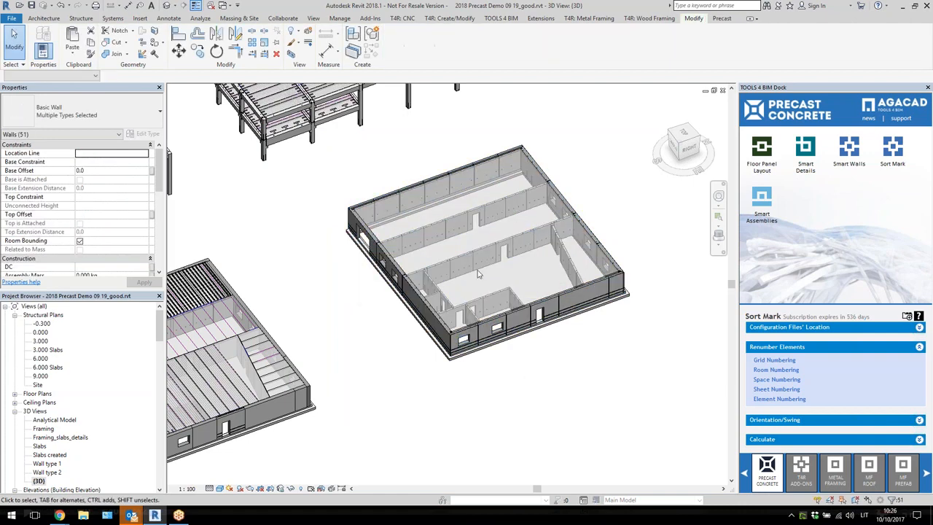
Check the Mark value of the interior Massive wall 200 panel beside the door opening, and select that panel again
scroll(484, 244, up, 5)
click(484, 243)
scroll(110, 233, down, 5)
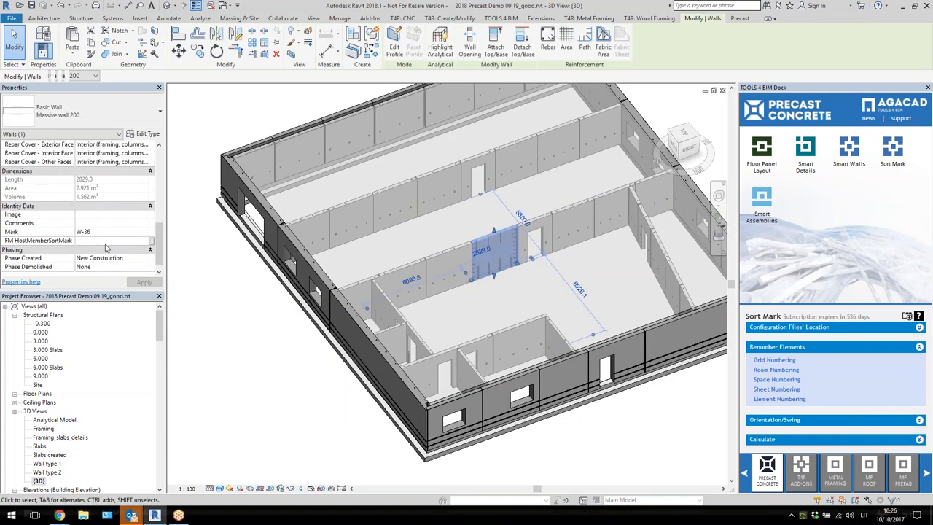
key(Escape)
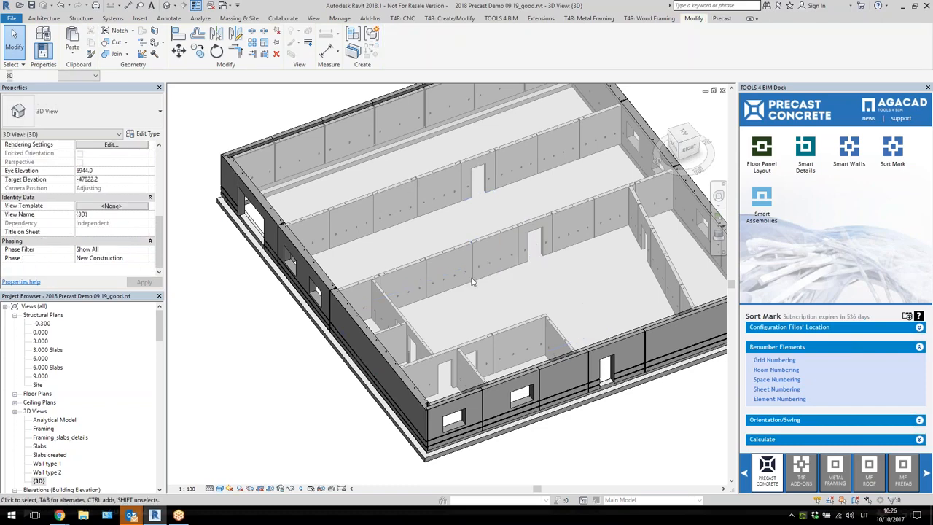
shift+middle_drag(498, 233, 448, 254)
click(481, 244)
scroll(481, 248, down, 4)
Open the Smart Assemblies Shop Drawing Configurations and load the Massive wall configuration
click(762, 204)
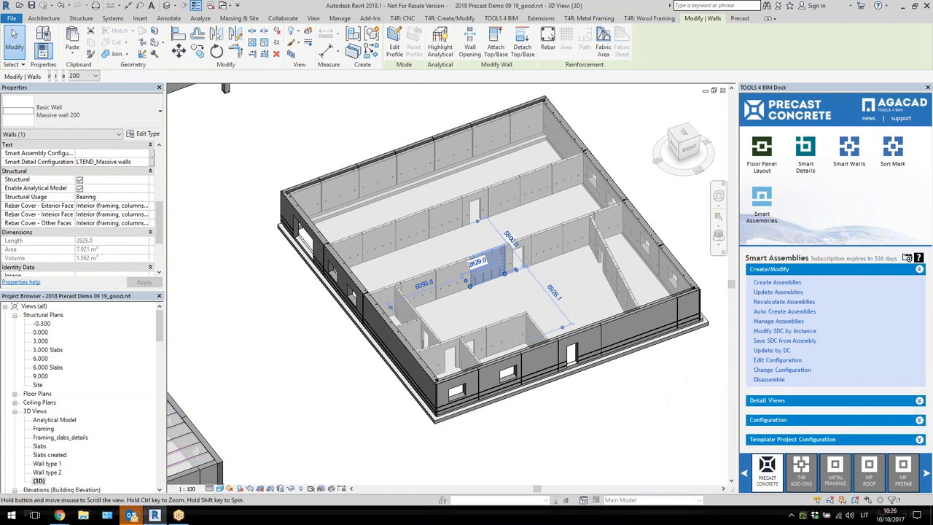
middle_drag(652, 399, 621, 407)
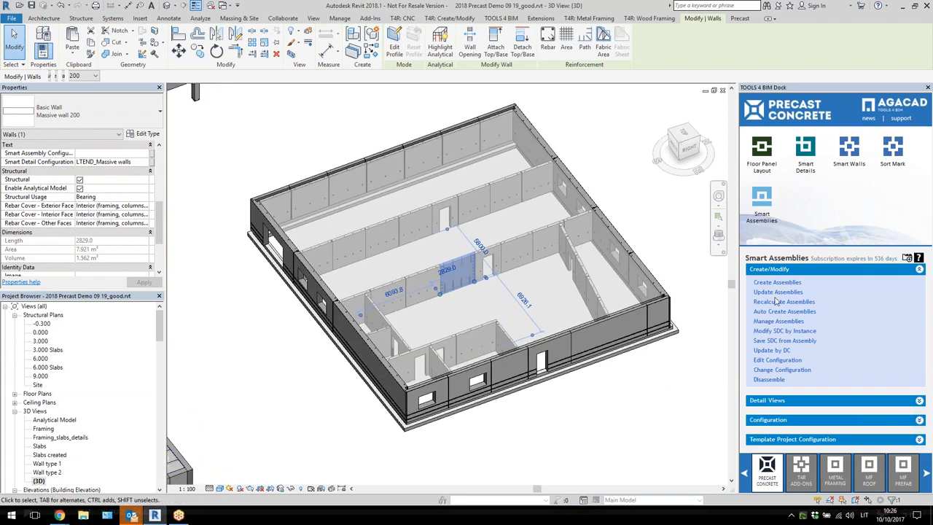
click(768, 421)
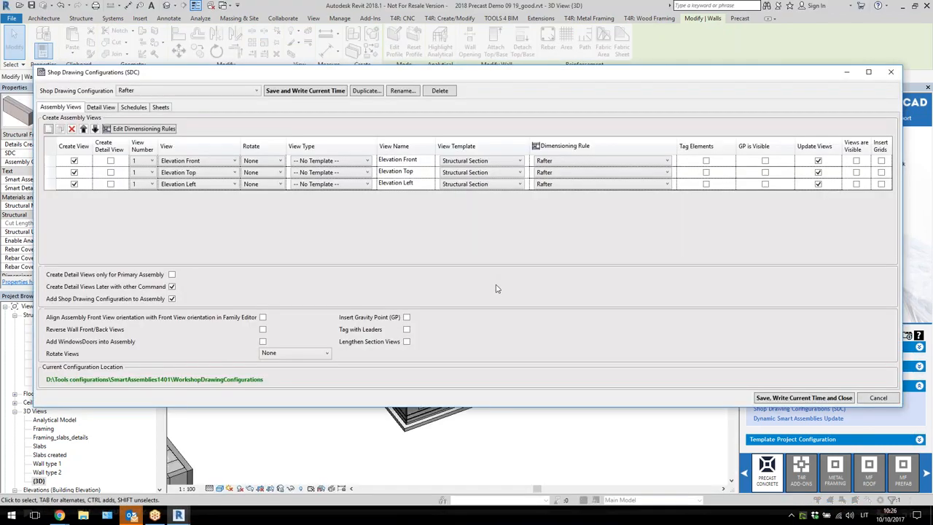
click(182, 93)
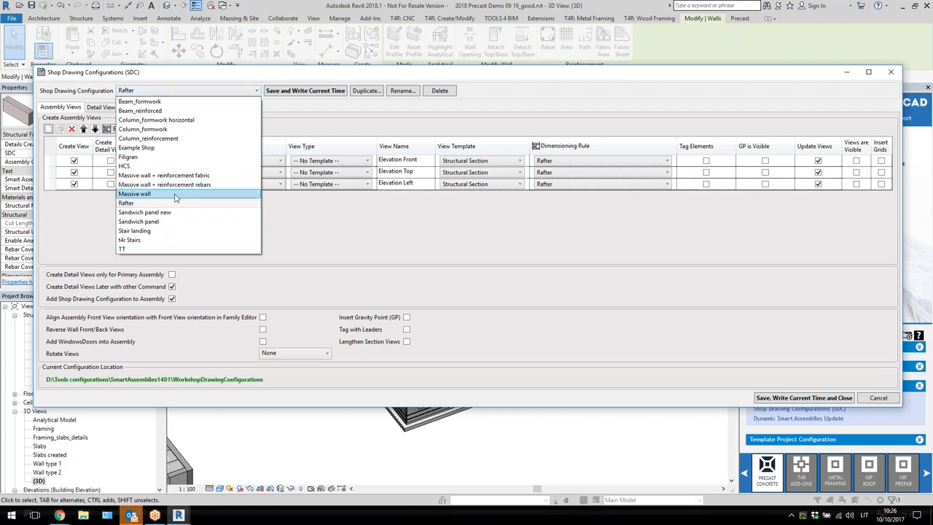
click(316, 132)
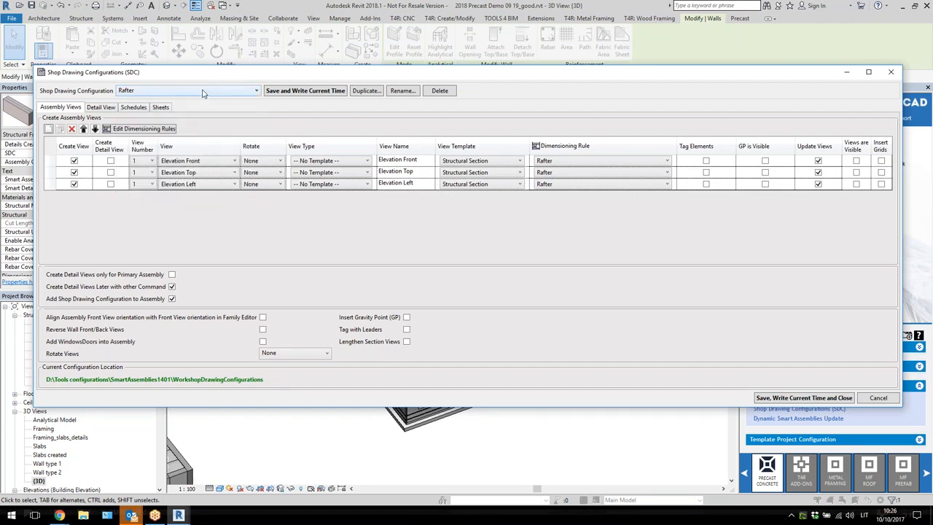
click(203, 93)
click(153, 196)
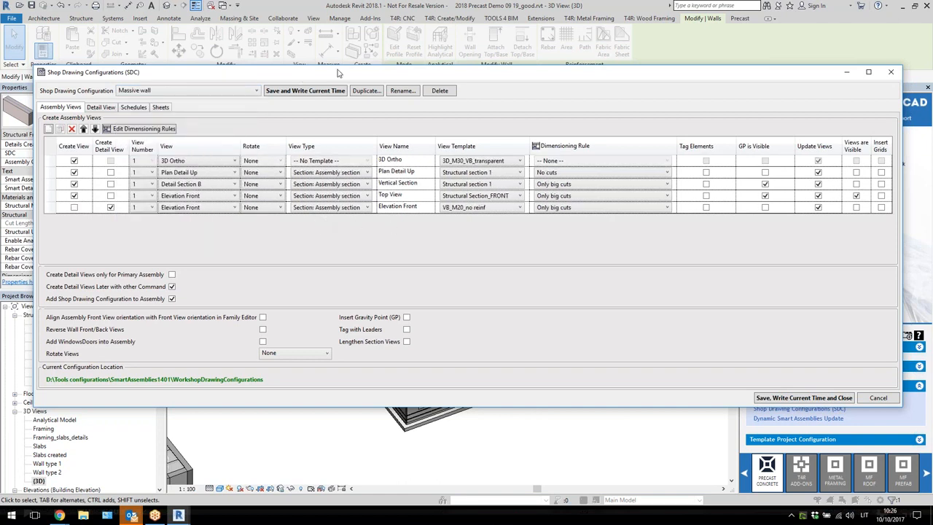
drag(338, 76, 334, 78)
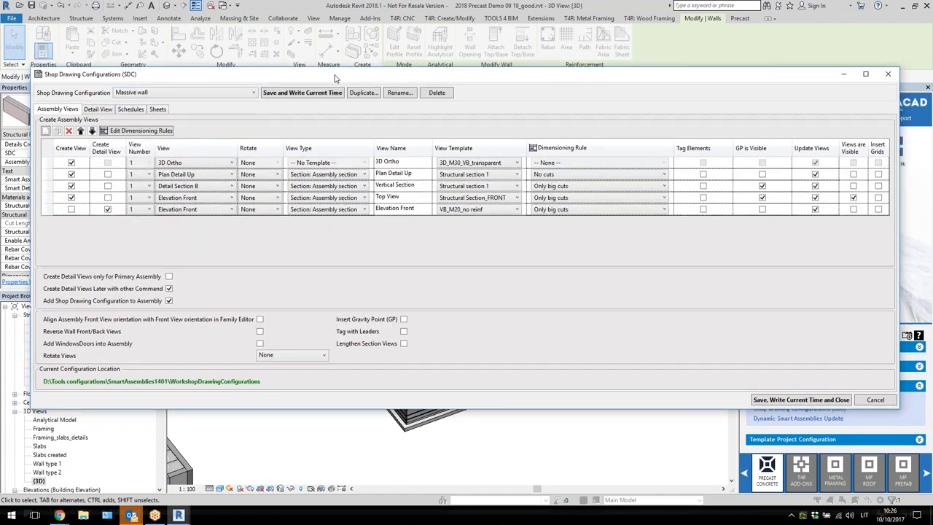
Add a new assembly view row to the Massive wall configuration and open its choice of view types
click(46, 130)
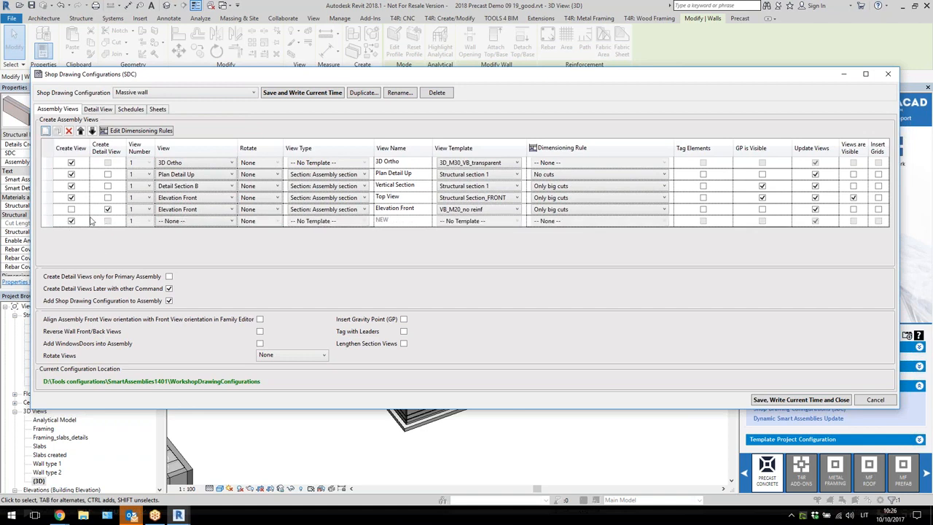
click(175, 221)
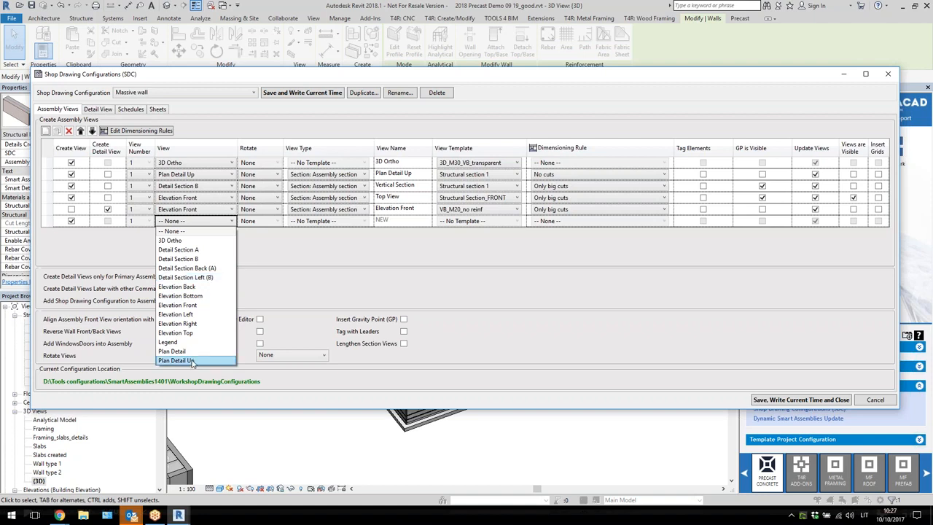
Set the view of the new assembly view row to Elevation Front
click(295, 253)
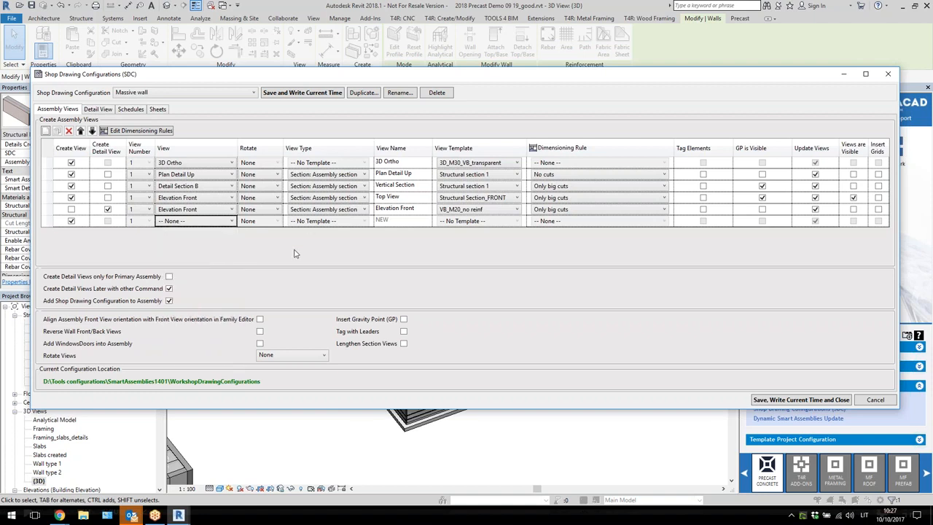
click(70, 221)
click(71, 221)
click(189, 222)
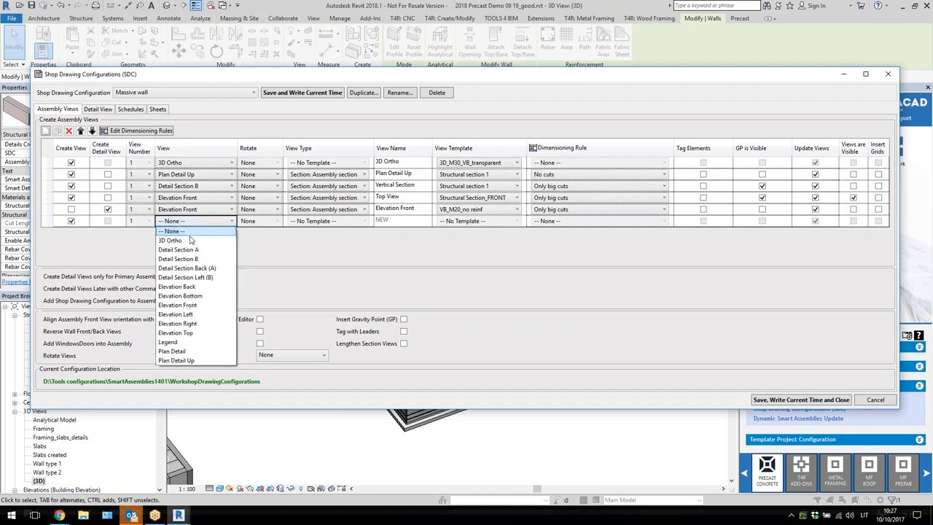
click(177, 305)
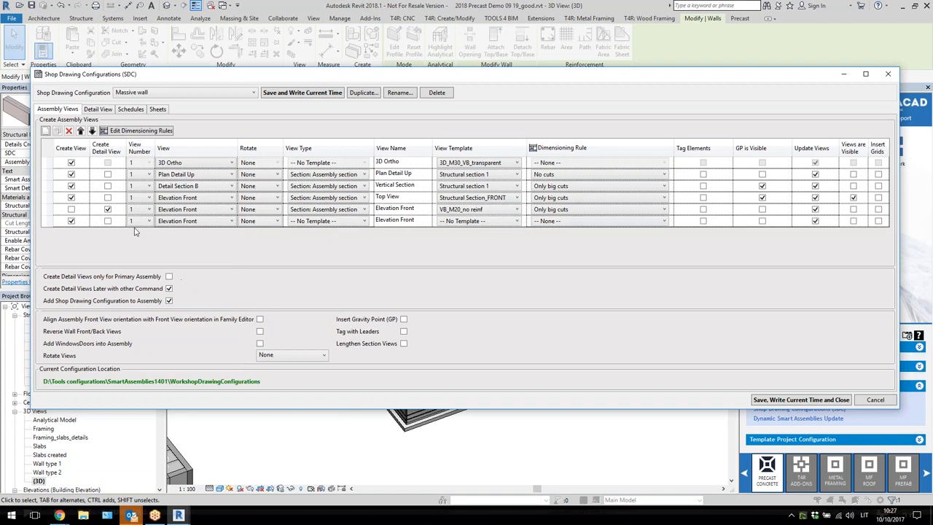
Review the new row's create options and its available view, rotation and view type choices
click(107, 221)
click(72, 222)
click(207, 225)
click(208, 224)
click(208, 225)
click(298, 257)
click(276, 222)
click(341, 244)
click(361, 222)
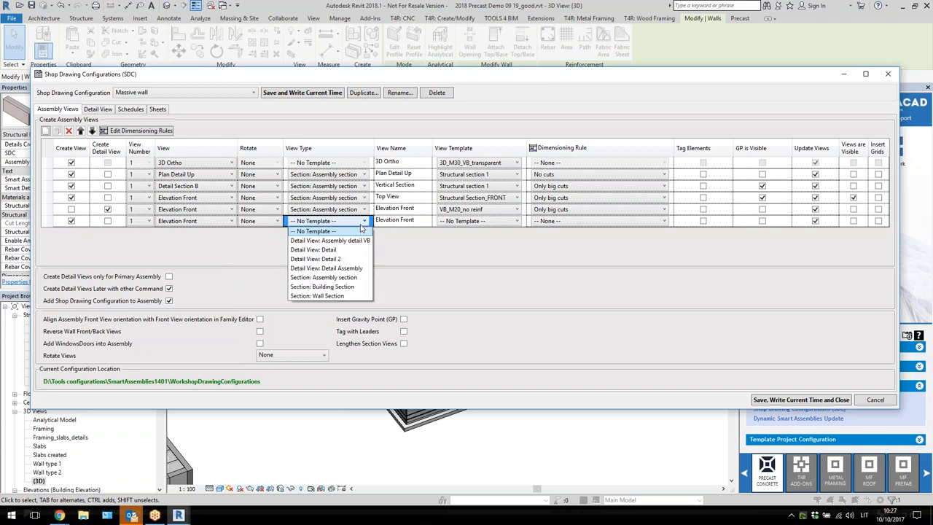
Rename the new Elevation Front assembly view as "dfdf"
click(427, 221)
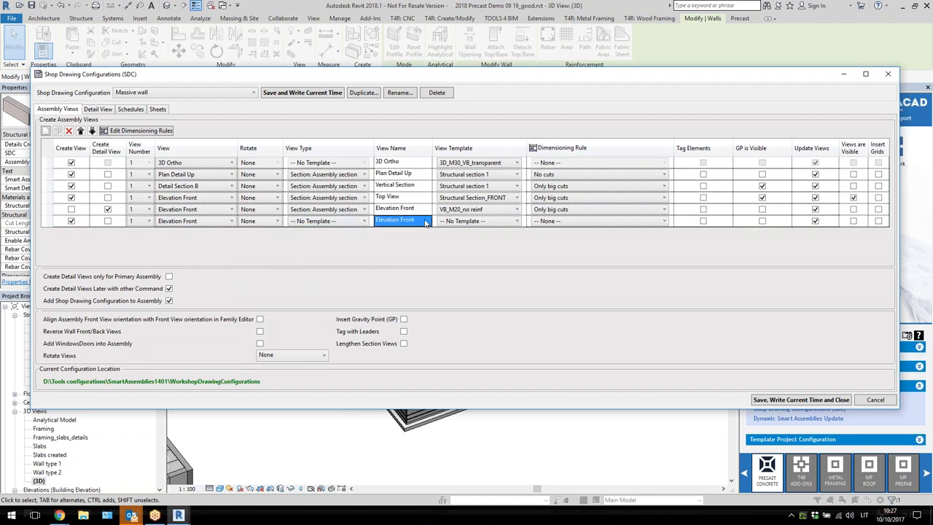
click(427, 222)
text(dfa)
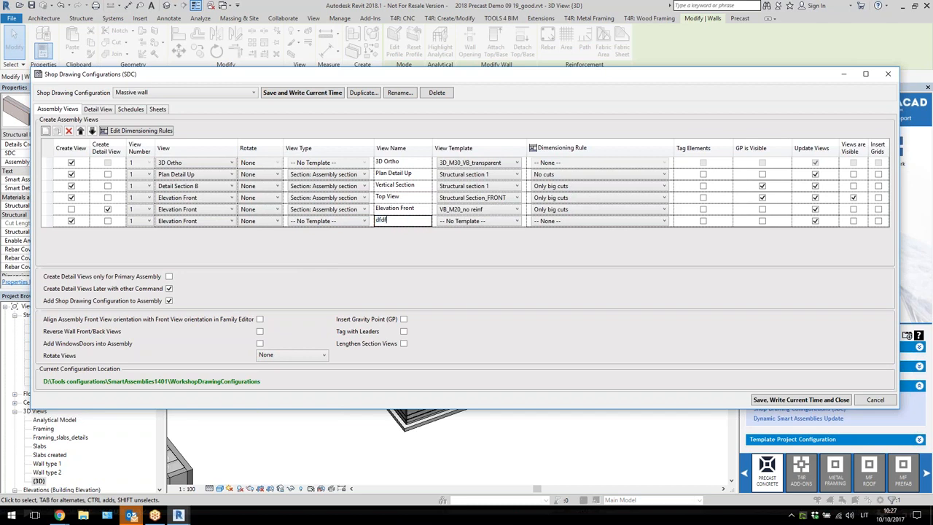
Browse the view templates for the dfdf view and set its dimensioning rule to Floor
click(459, 221)
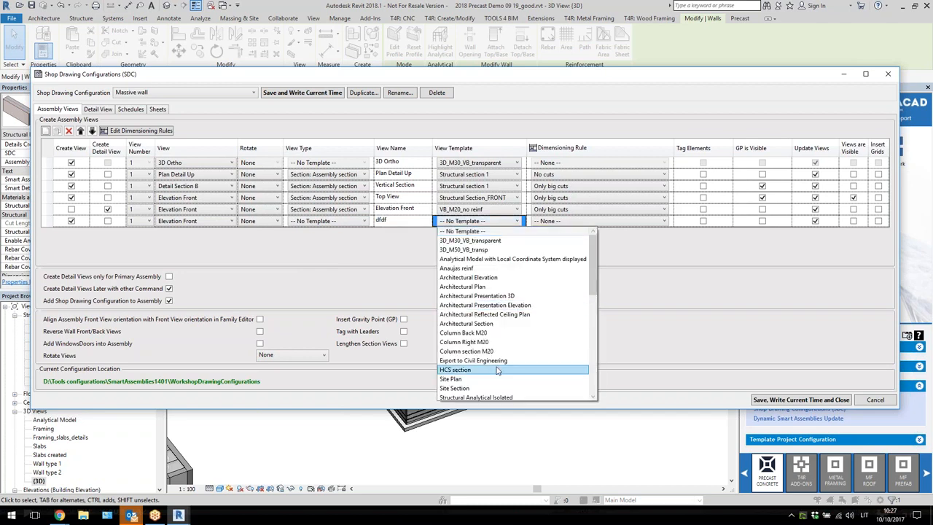
scroll(503, 332, down, 6)
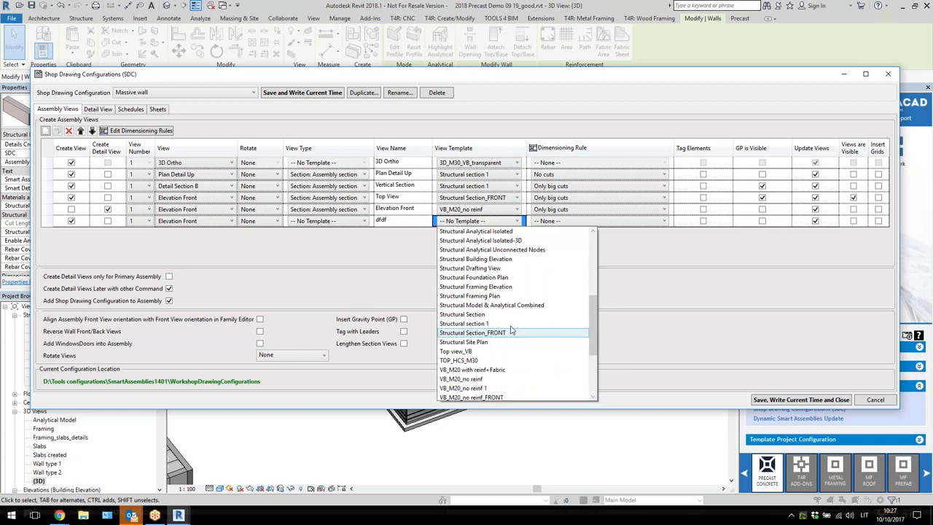
click(635, 268)
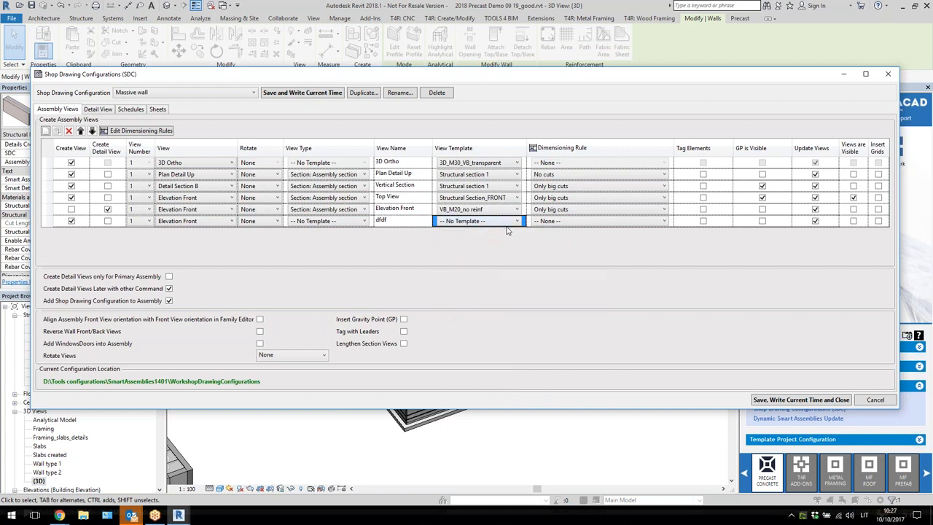
click(595, 226)
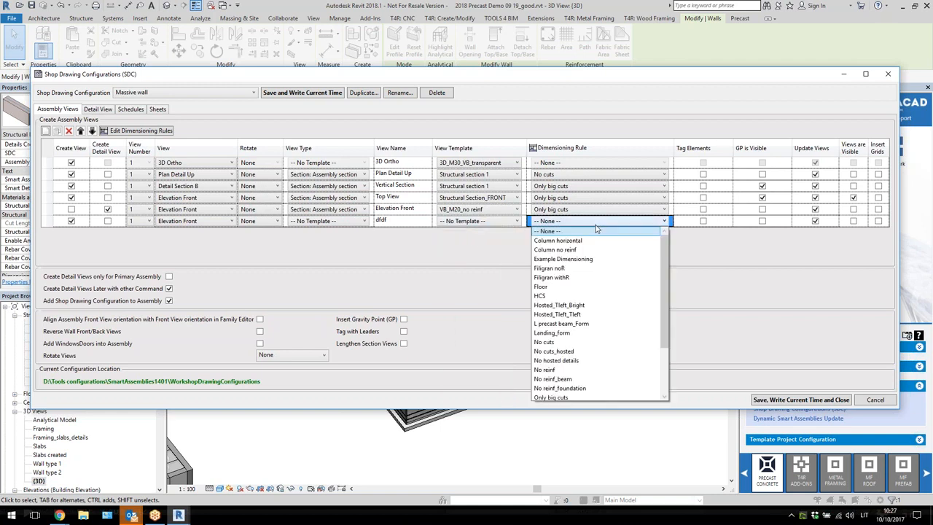
click(604, 288)
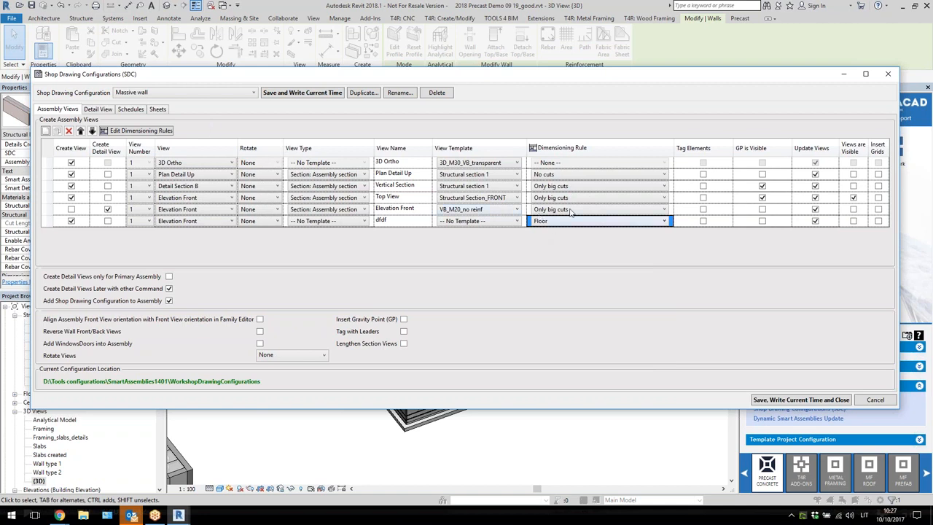
Open the dimensioning rules and examine the Rafter rule's main element geometry settings for general dimensioning, cuts and openings
click(135, 133)
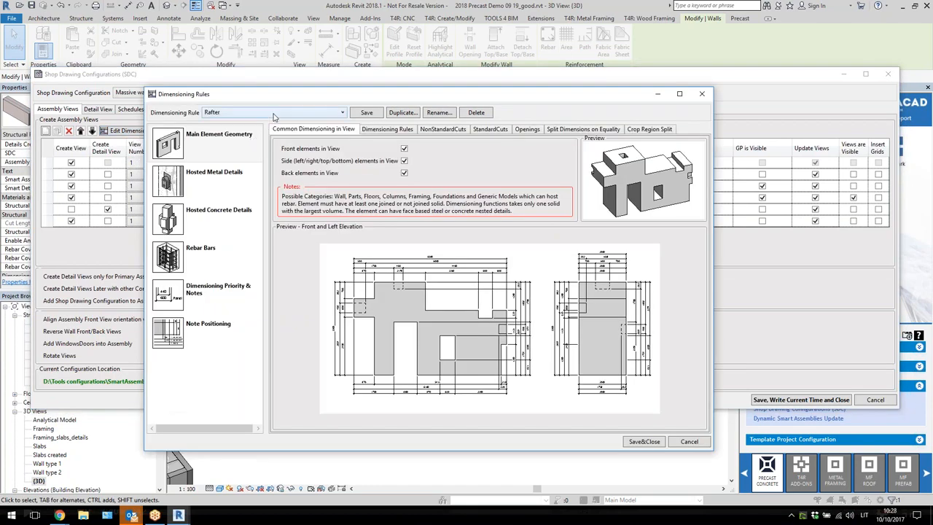
click(275, 116)
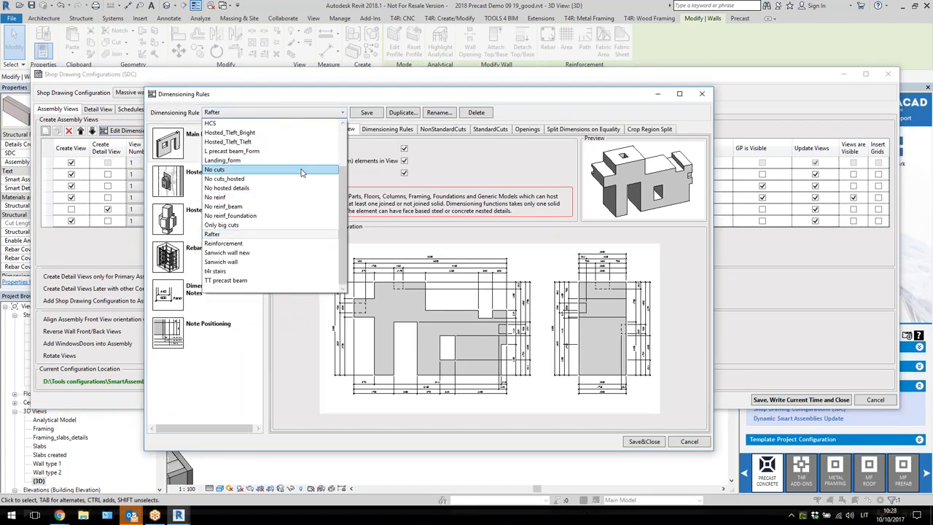
click(364, 177)
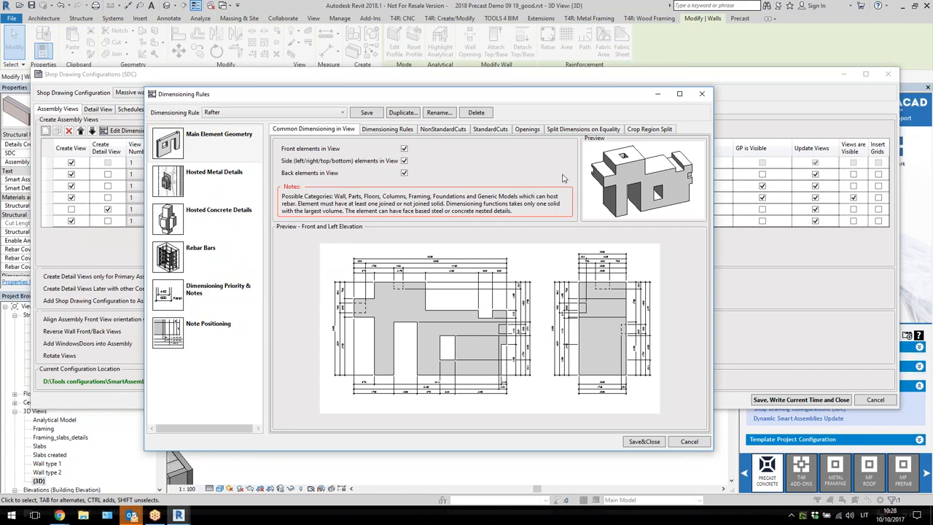
click(404, 131)
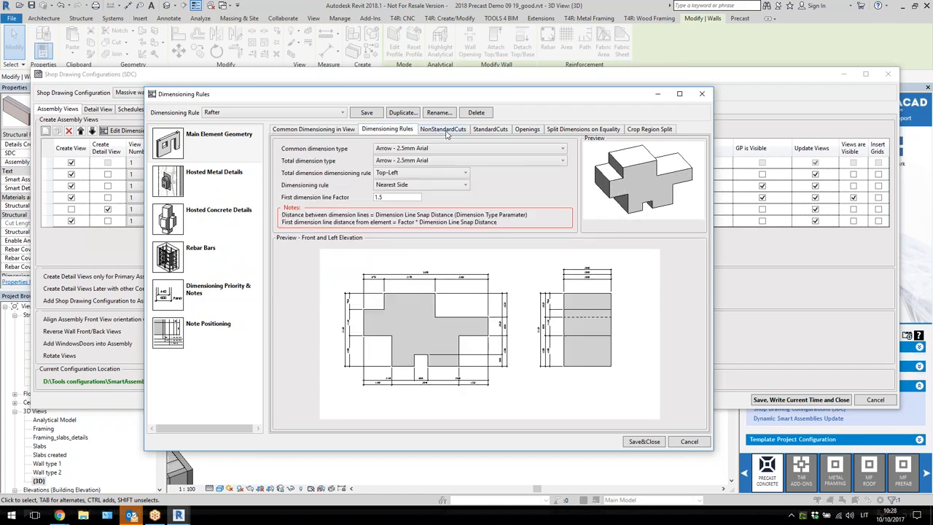
click(447, 132)
click(393, 131)
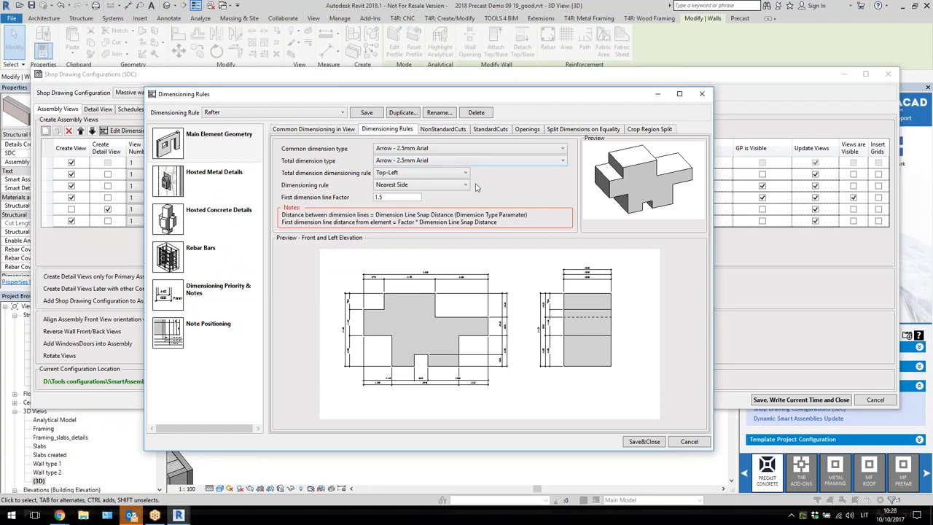
click(445, 131)
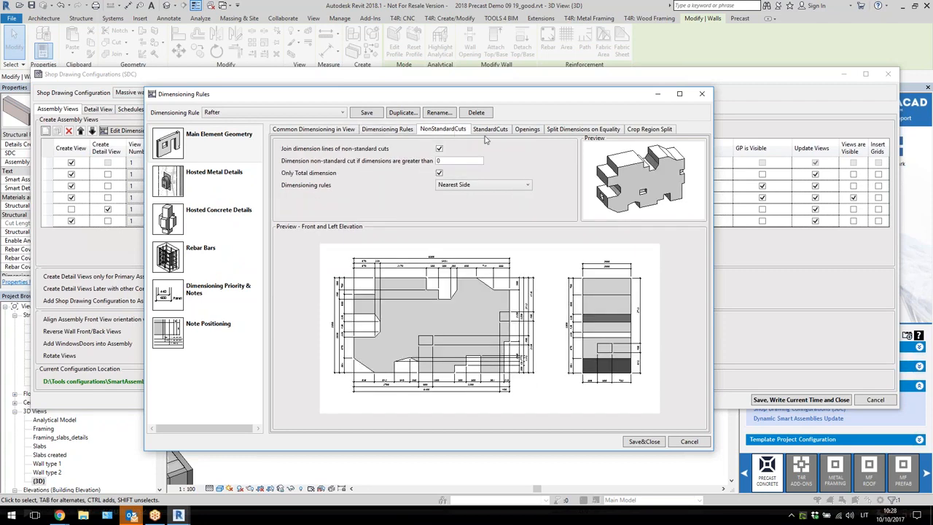
click(497, 131)
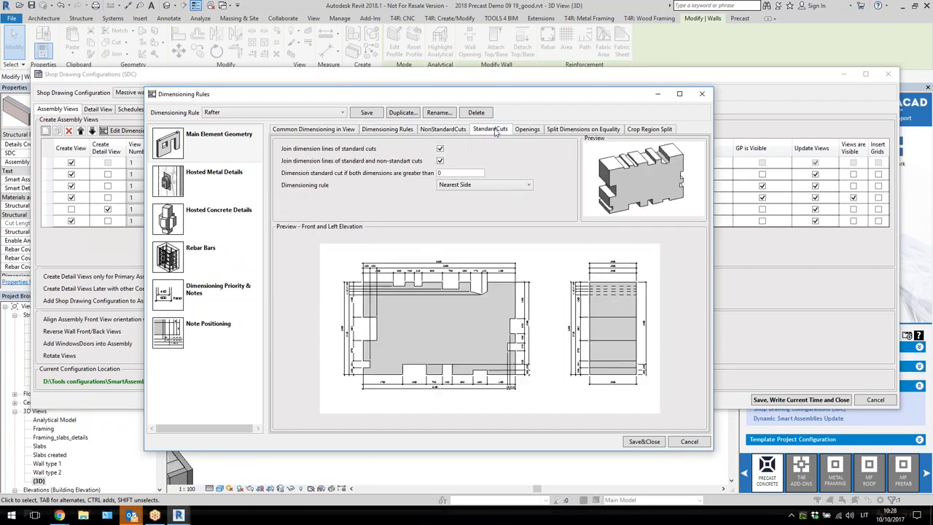
click(537, 131)
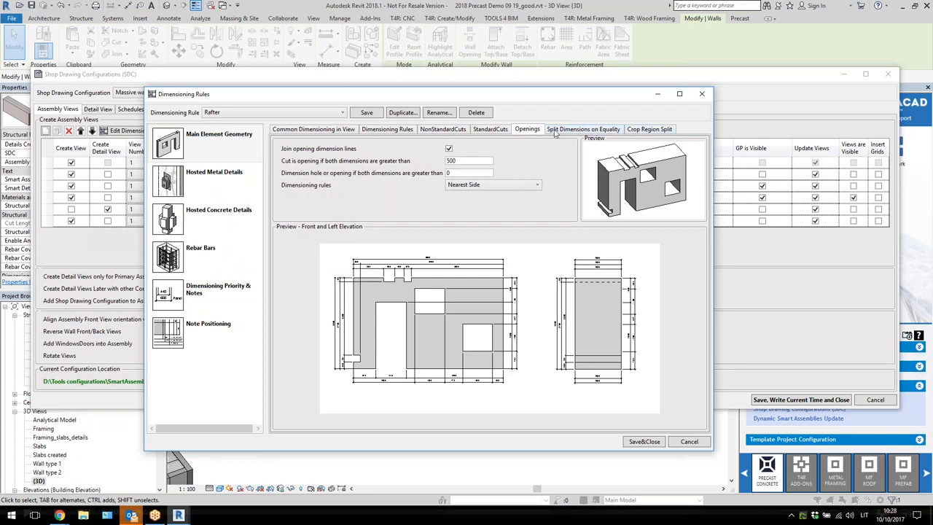
Examine the Rafter rule's settings for hosted metal details and hosted concrete details
click(217, 173)
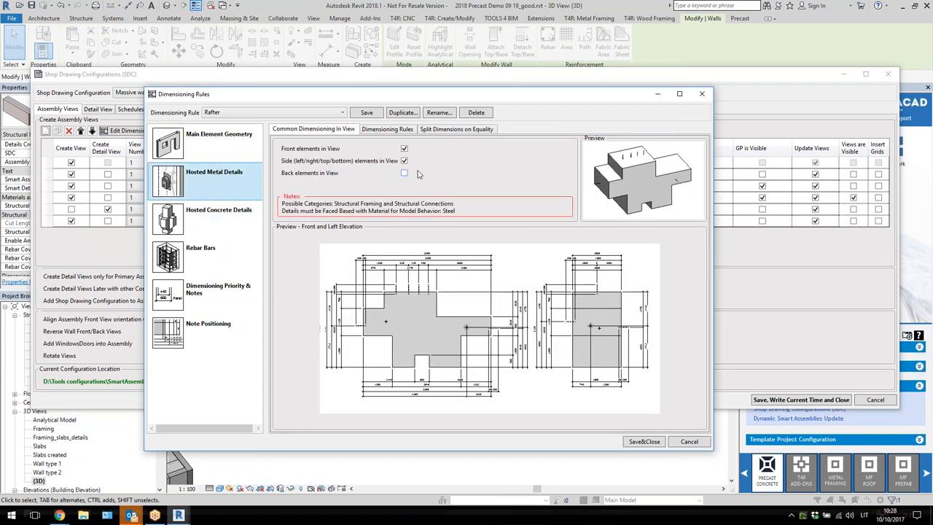
click(216, 212)
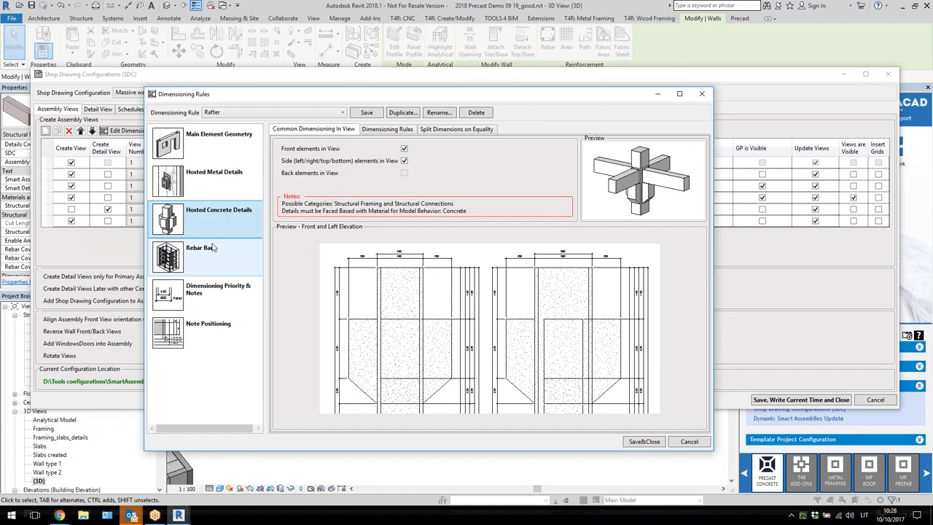
click(221, 188)
click(391, 131)
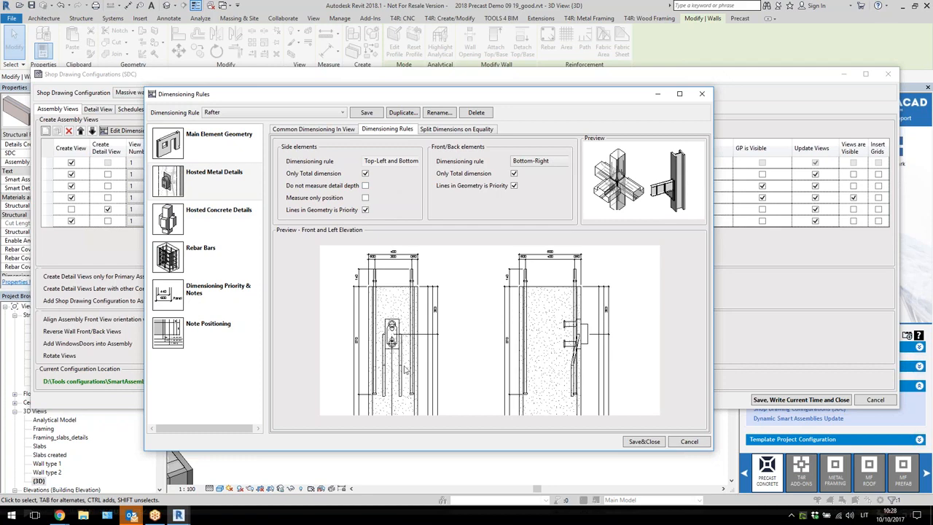
Enable distances between parallel bar sets for rebar bars perpendicular to the view plane in the Rafter rule
click(213, 263)
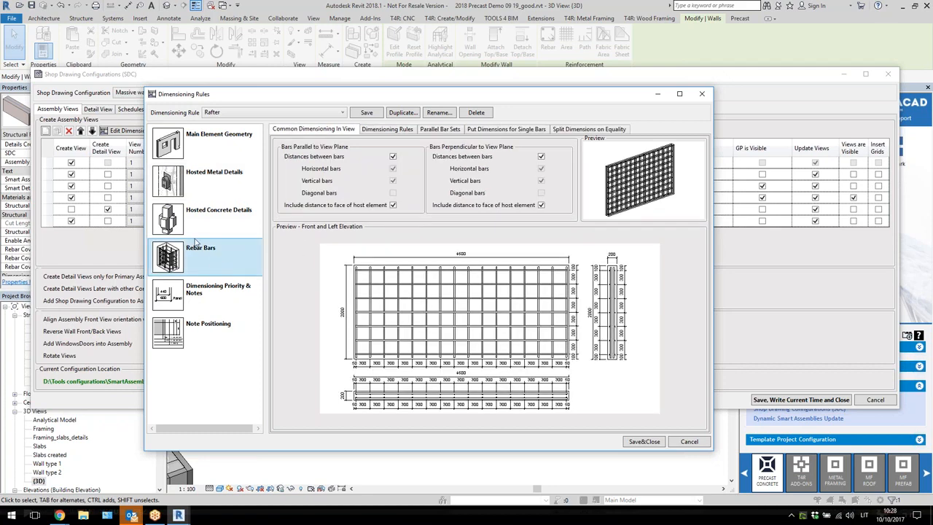
click(402, 130)
click(440, 130)
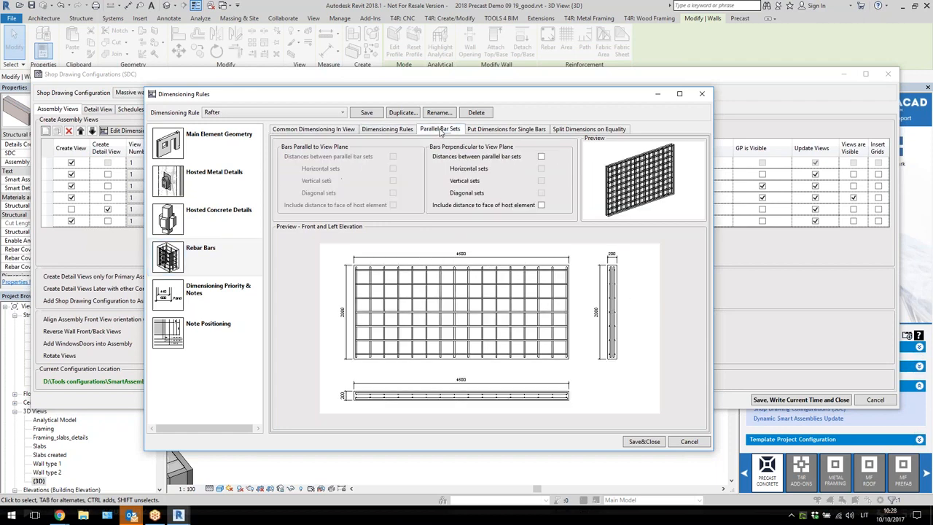
click(541, 156)
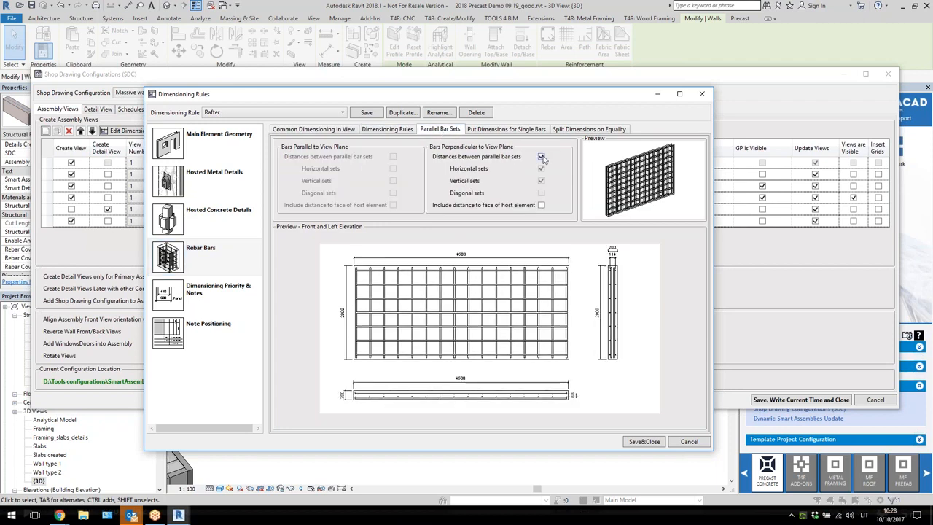
Turn off dimensioning of hosted metal and hosted concrete elements in the Rafter rule's dimensioning priority list
click(215, 297)
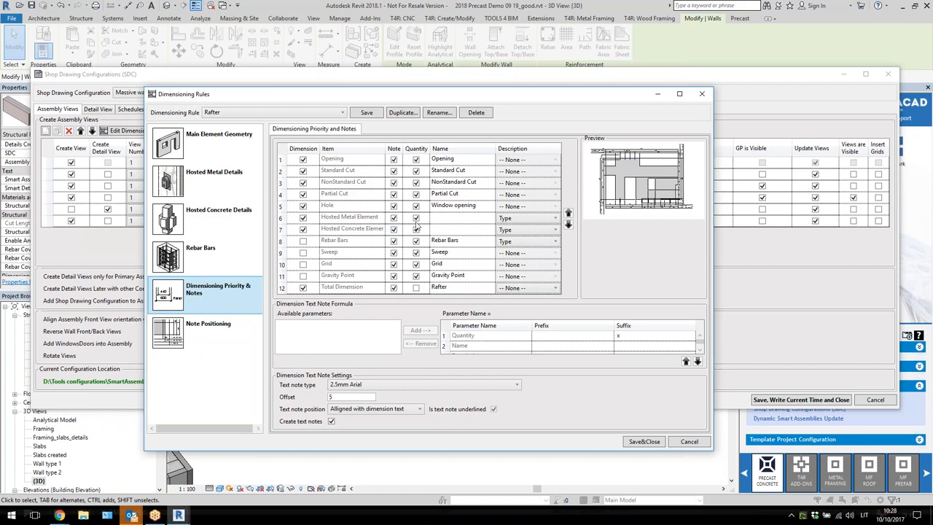
click(305, 219)
click(303, 231)
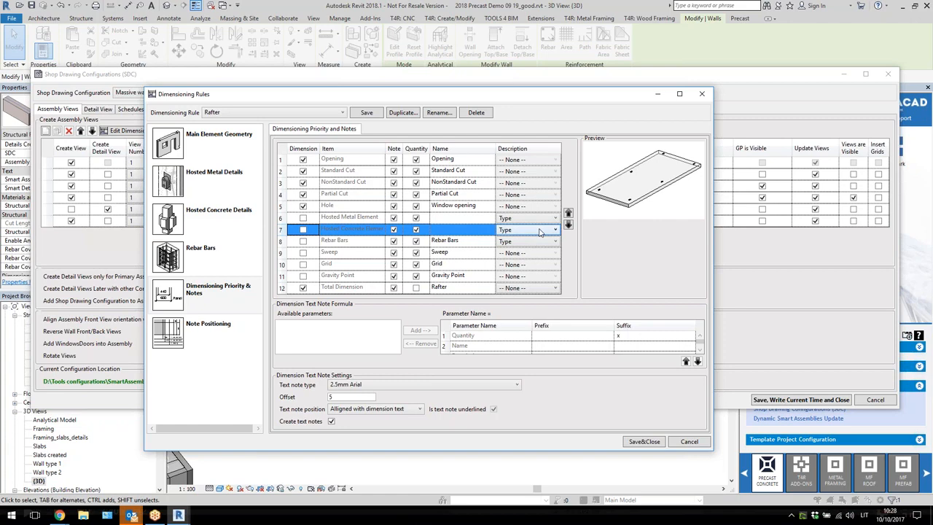
Try the note positioning options for notes on dimension lines and connected dimension lines, and discard the dimensioning rule changes
click(216, 336)
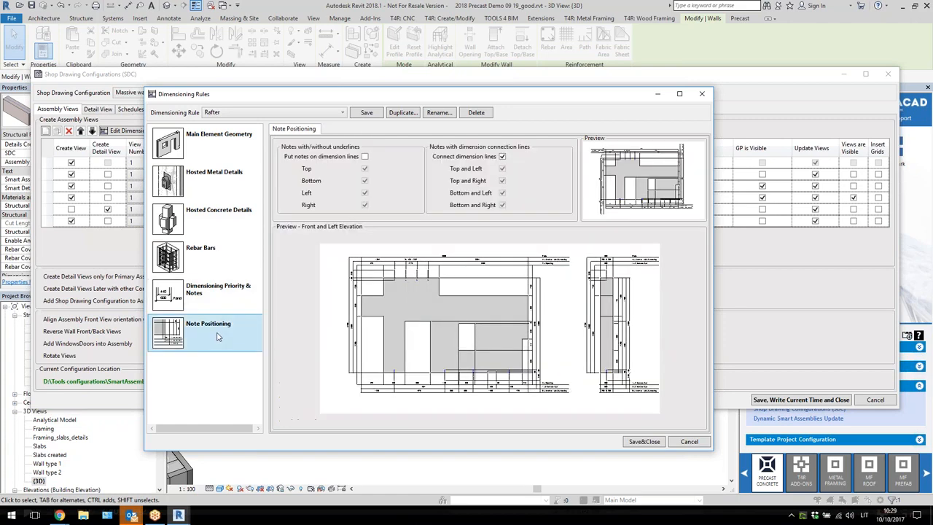
click(364, 157)
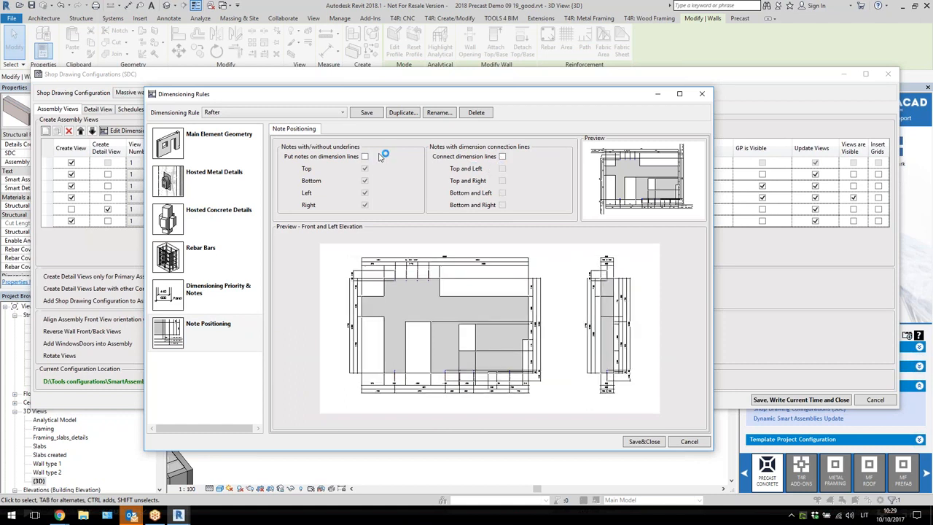
click(502, 157)
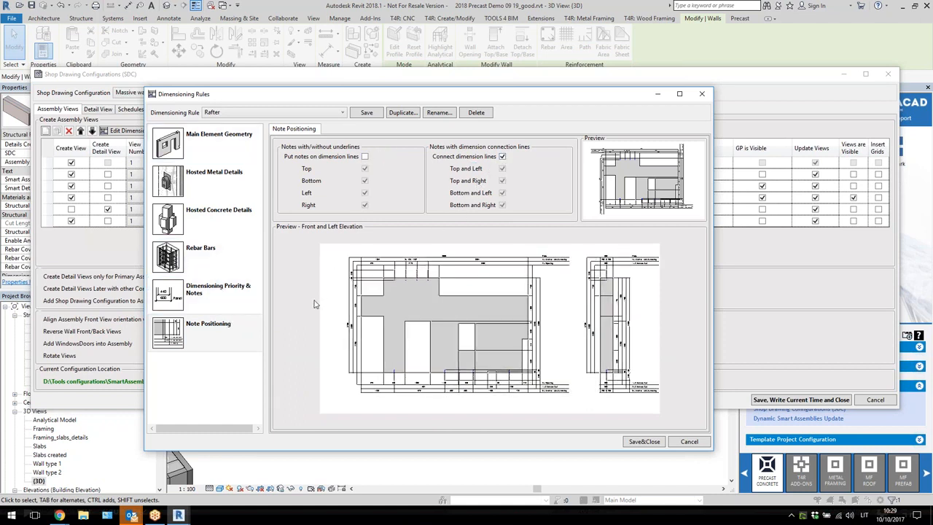
click(689, 442)
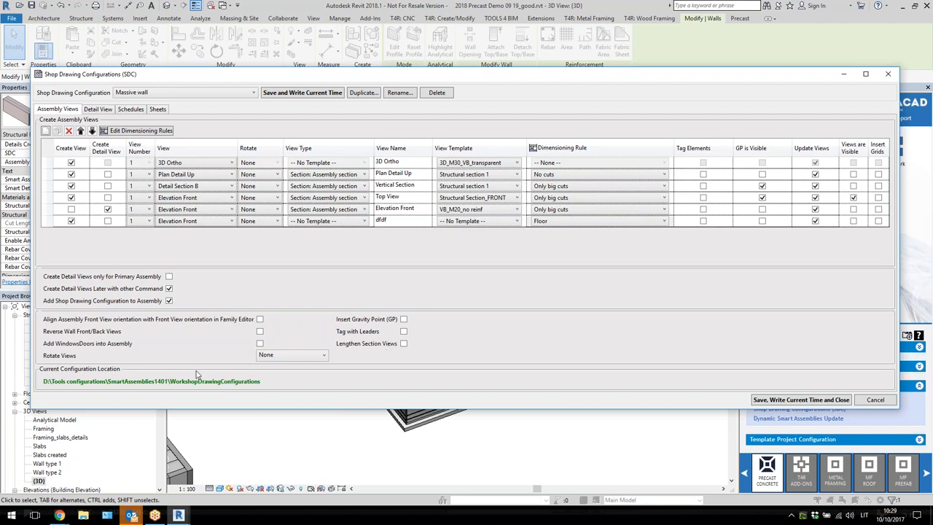
Review the detail view name formula and the schedule views of the Massive wall configuration
click(102, 109)
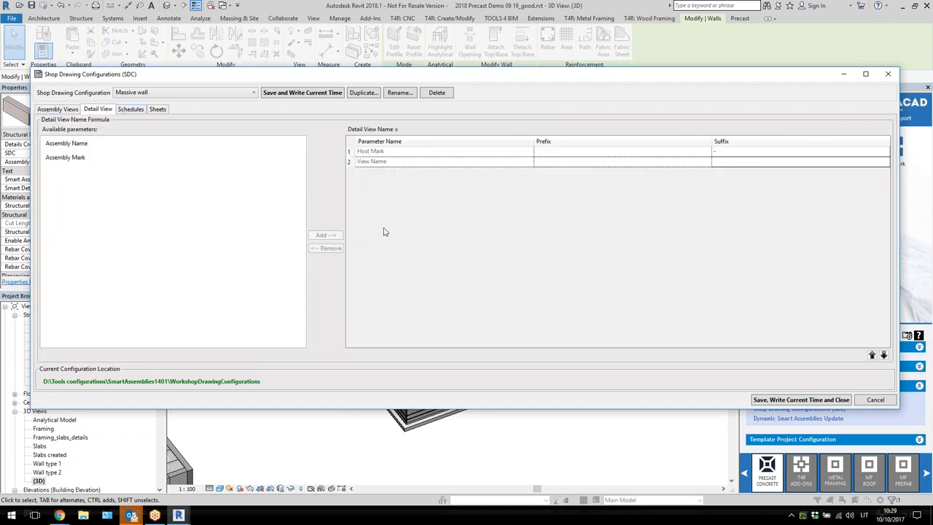
click(70, 109)
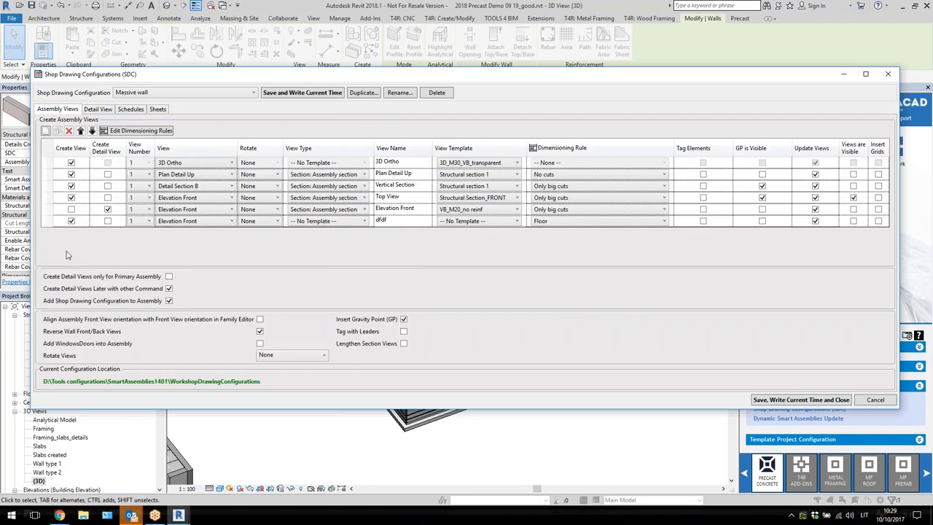
click(96, 111)
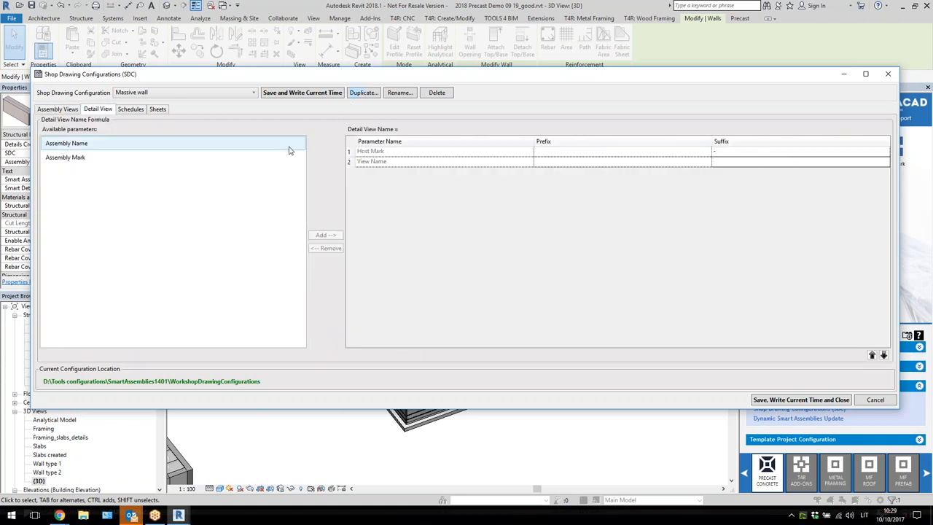
click(132, 109)
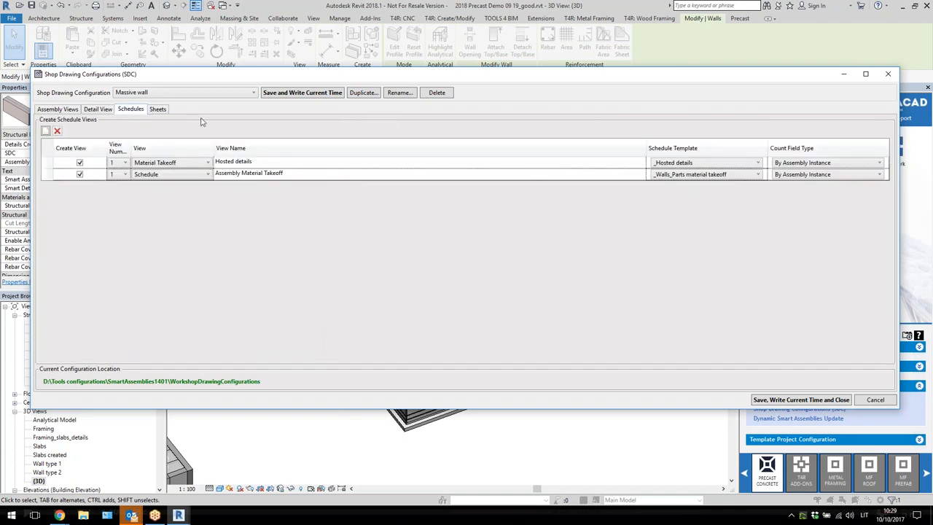
Try adding a Material Takeoff schedule view with the _Hosted details template to the Massive wall configuration
click(179, 165)
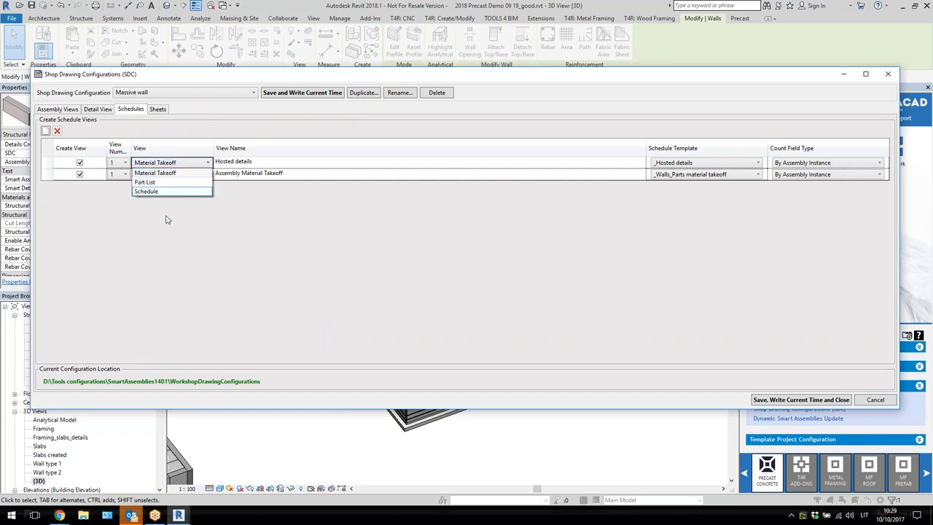
click(177, 191)
click(46, 131)
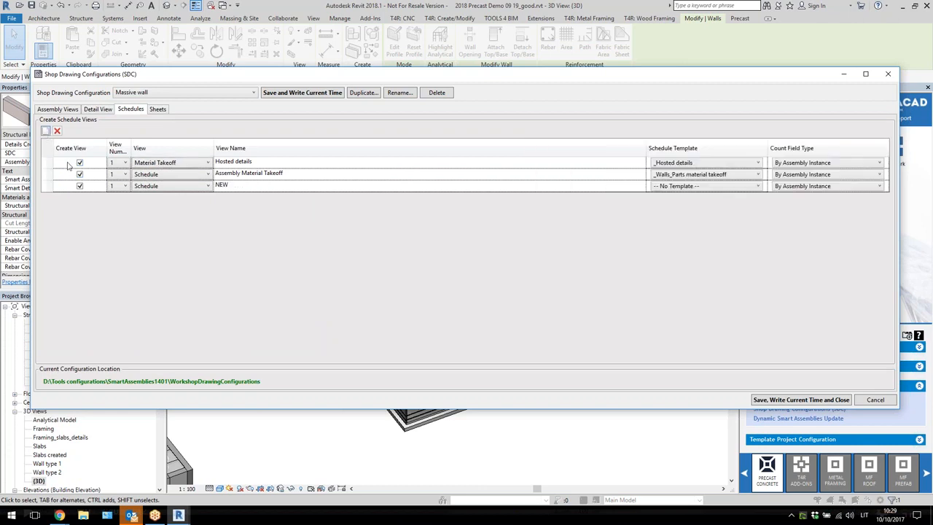
click(174, 189)
click(177, 195)
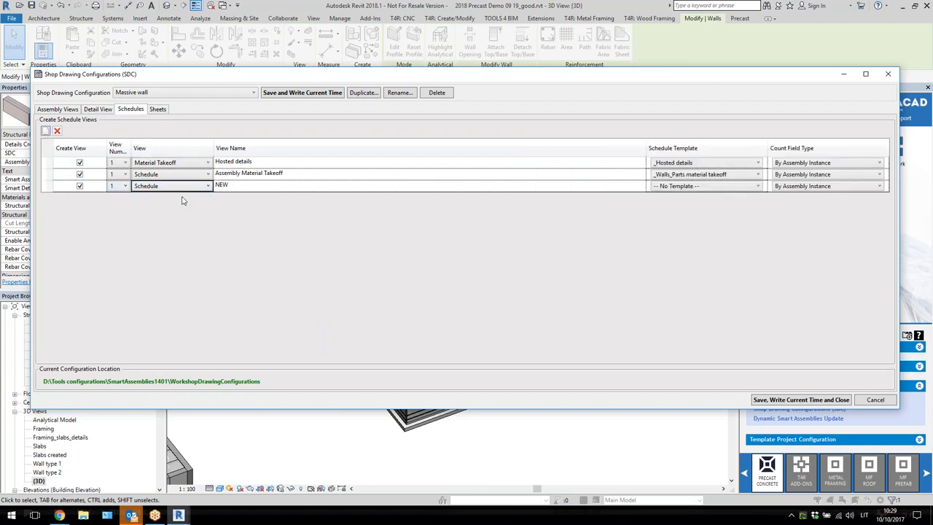
click(687, 186)
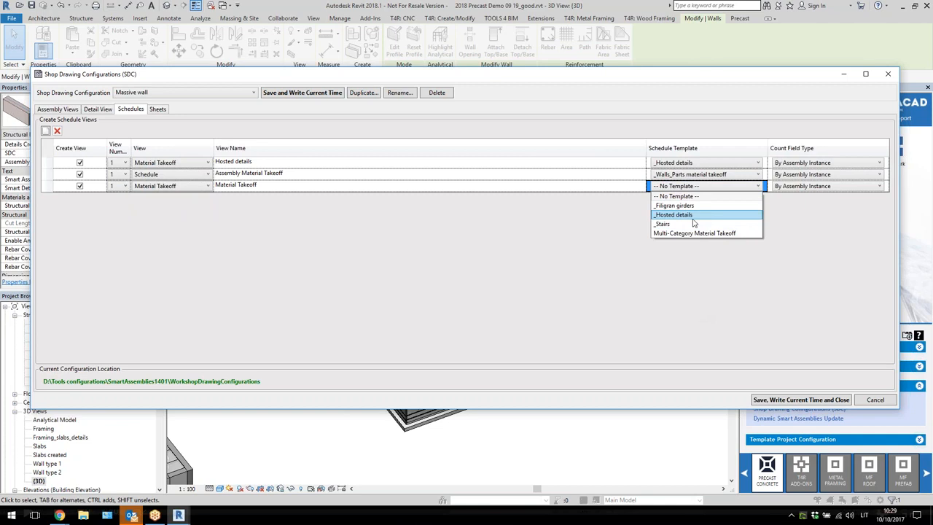
click(685, 211)
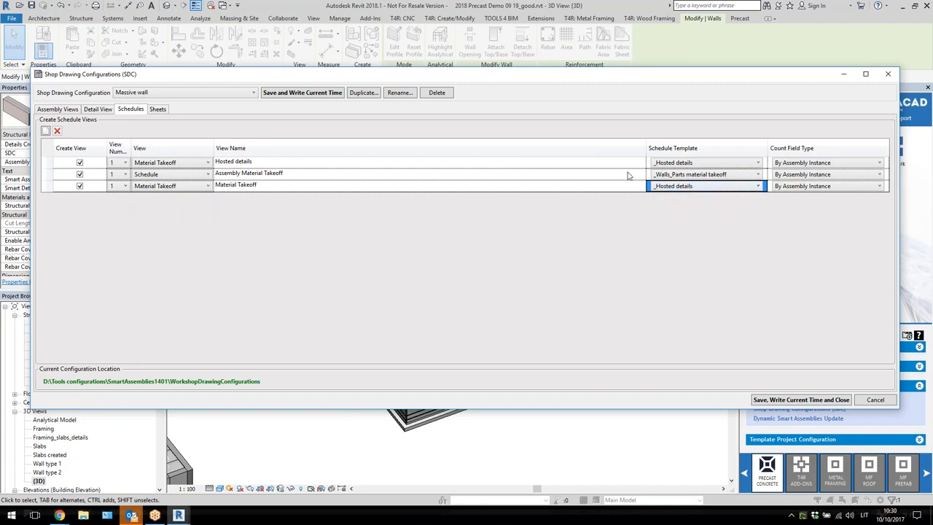
Review the sheet views and sheet template options of the Massive wall configuration, and close the configuration without saving
click(157, 109)
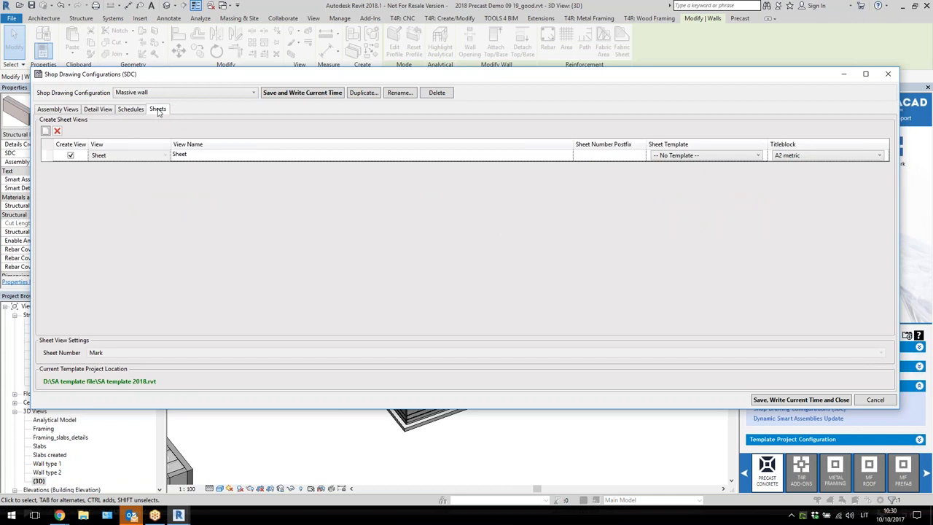
click(683, 156)
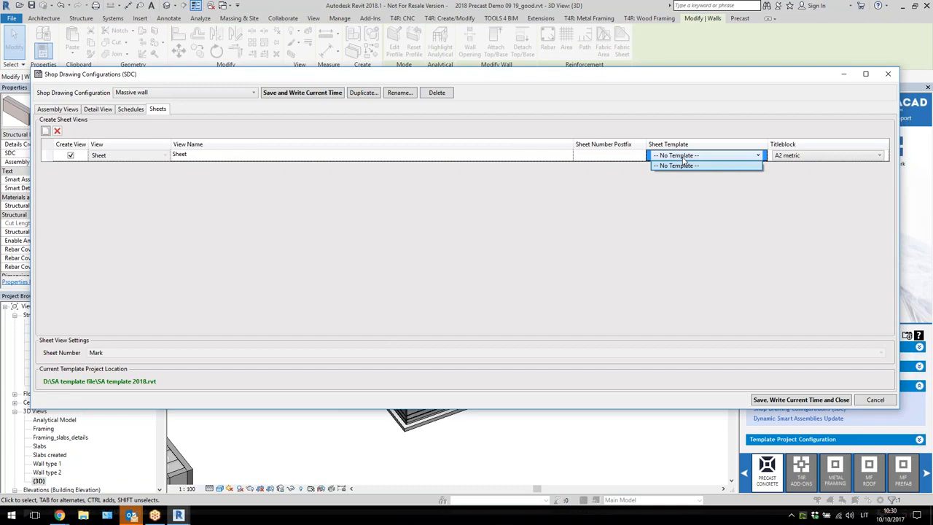
click(661, 221)
drag(482, 78, 434, 62)
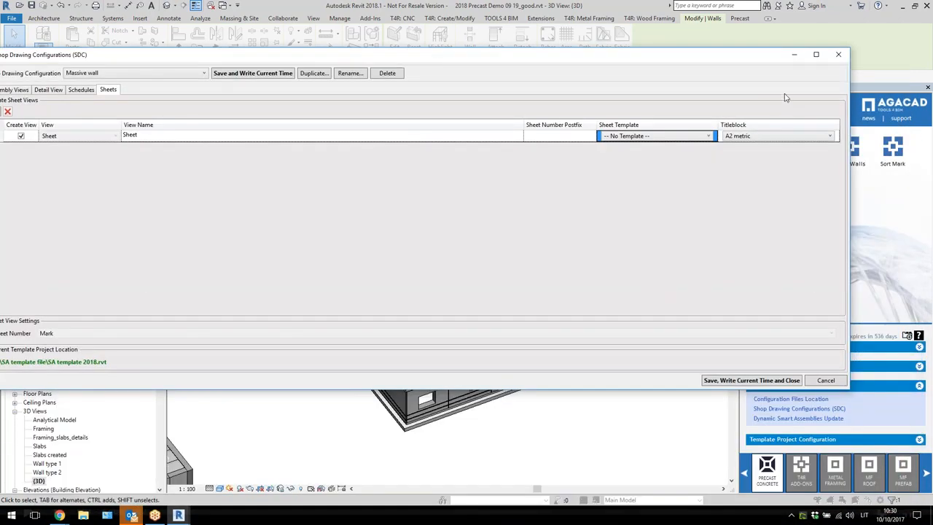
click(839, 56)
Clear the selected massive wall's Mark and try to create an assembly from that wall
scroll(670, 261, up, 2)
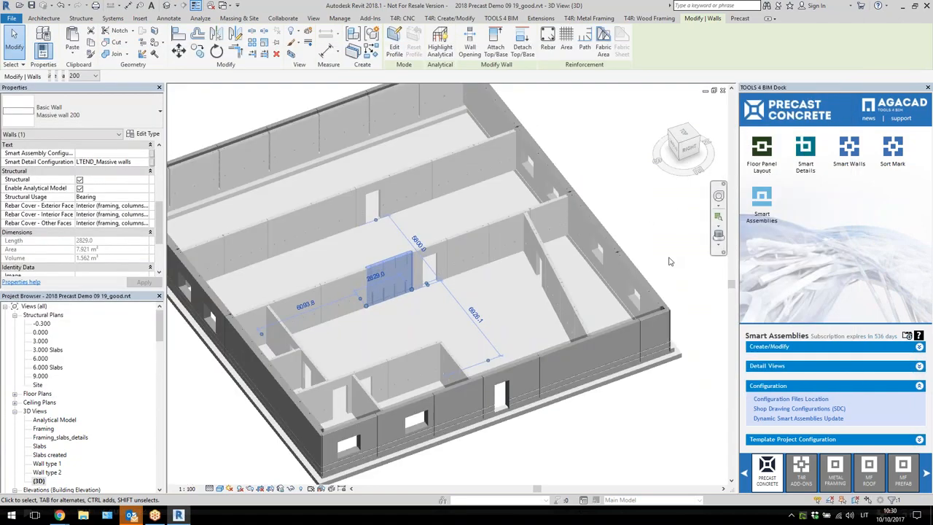
click(806, 348)
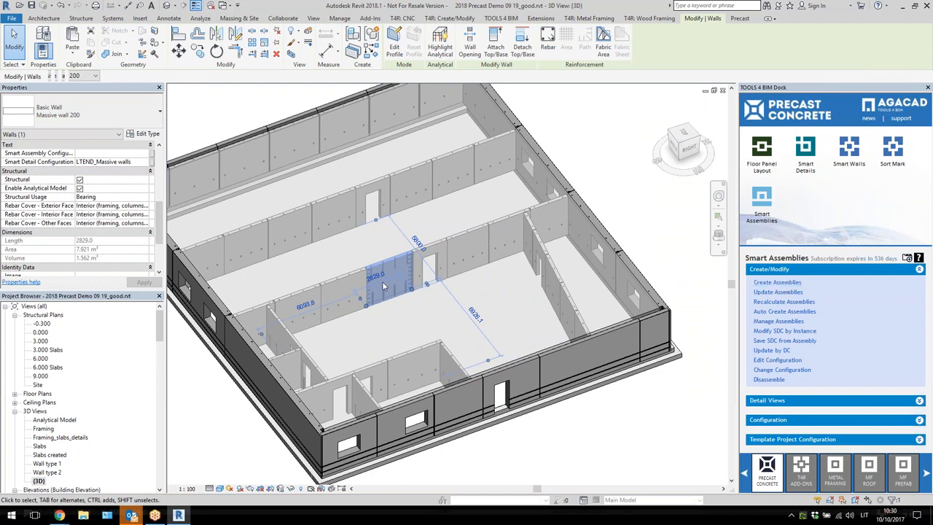
scroll(135, 230, down, 2)
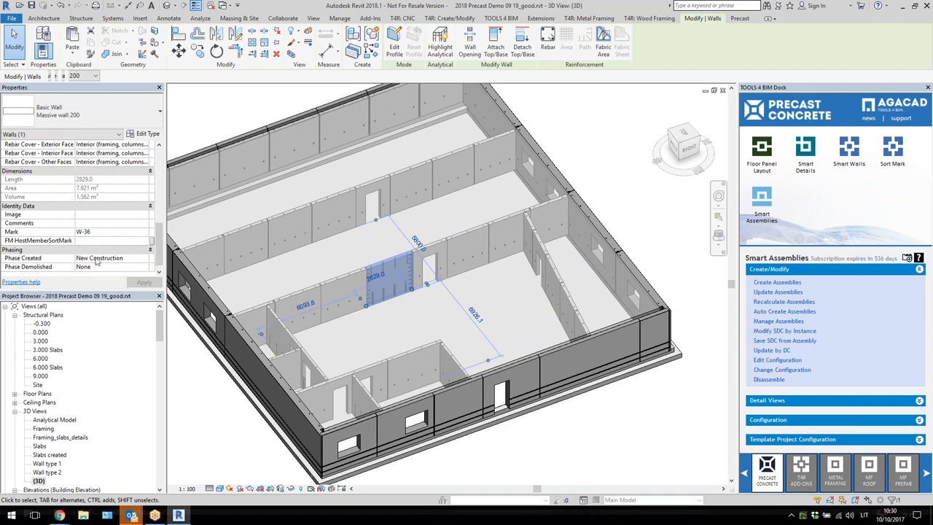
click(87, 232)
click(778, 283)
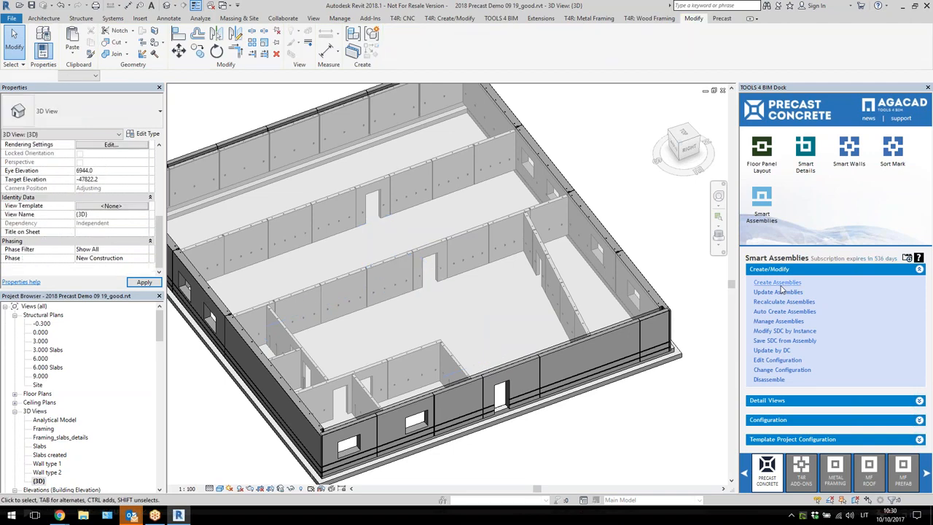
click(444, 293)
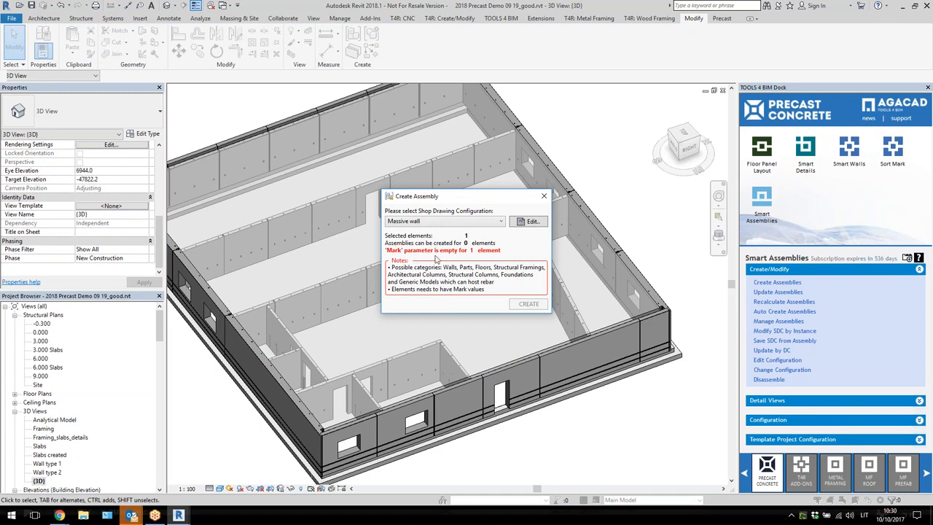
click(544, 196)
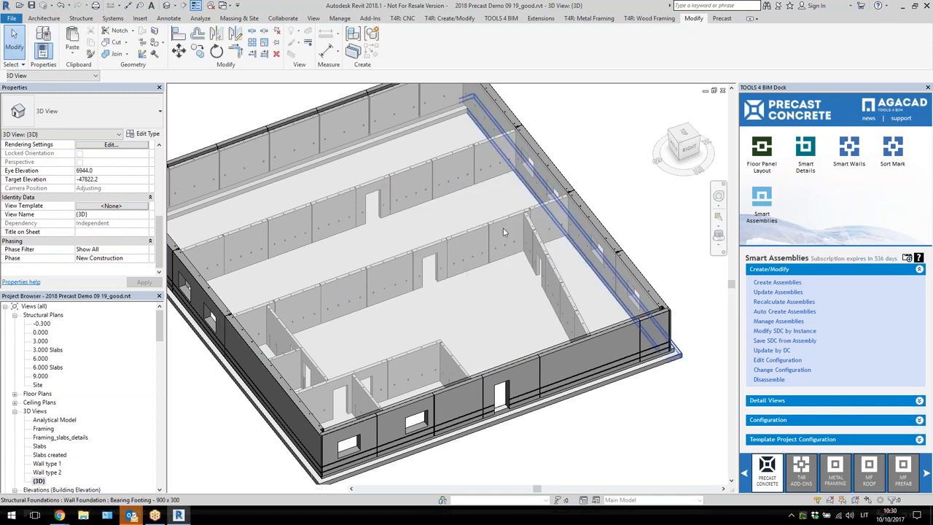
Set the Mark of the same interior massive wall to WW-1
click(390, 280)
scroll(113, 224, down, 3)
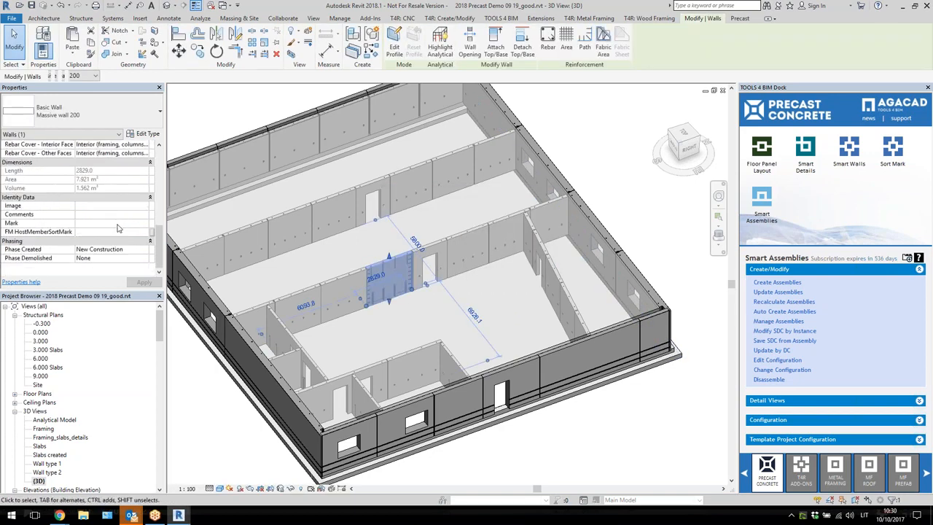
click(106, 223)
text(WW-1)
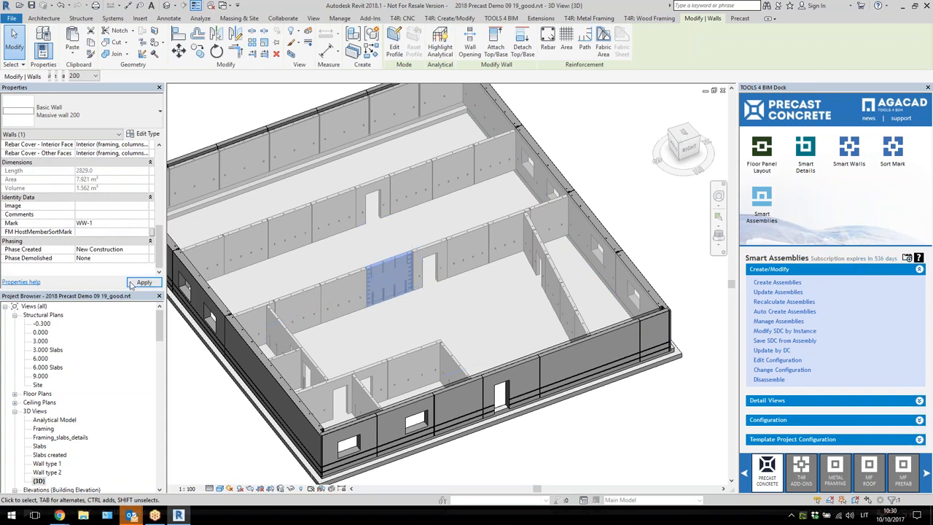
click(143, 282)
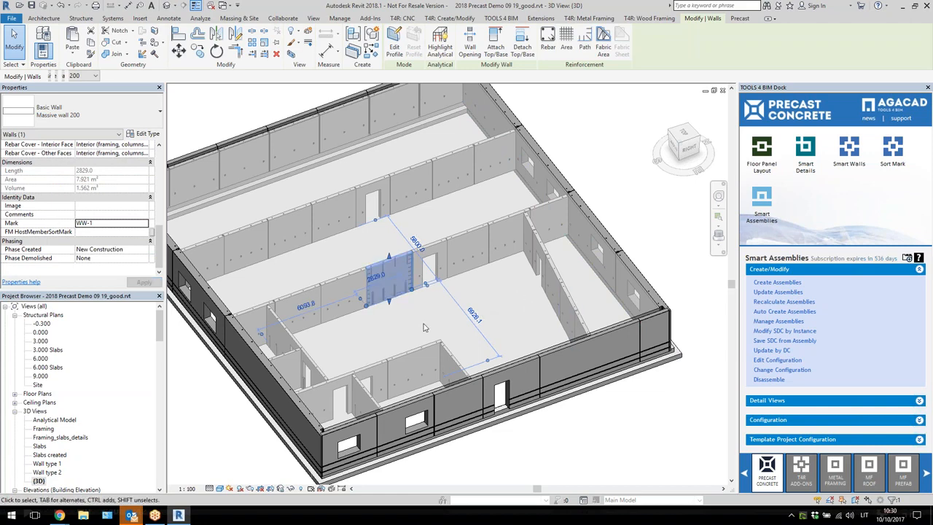
Create an assembly from wall WW-1 using the Massive wall shop drawing configuration, and close the report
scroll(446, 346, up, 1)
middle_drag(429, 323, 439, 291)
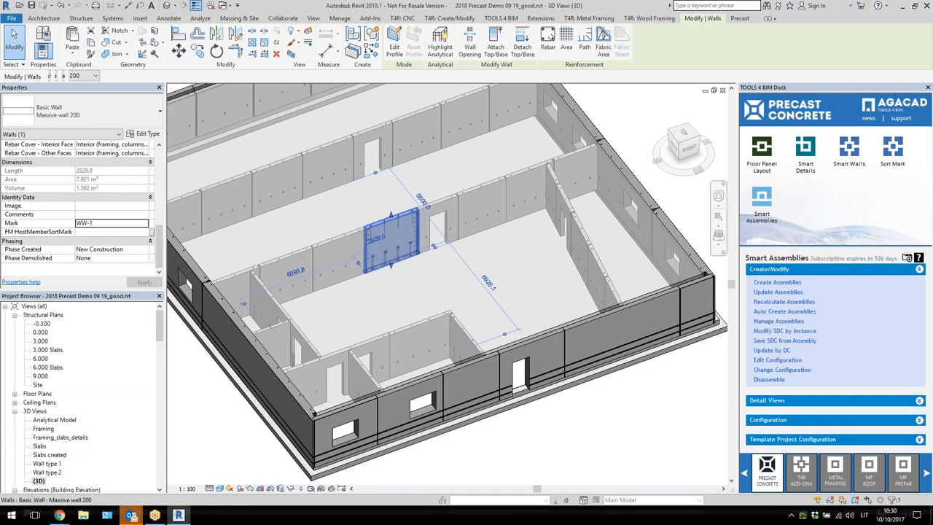
click(532, 256)
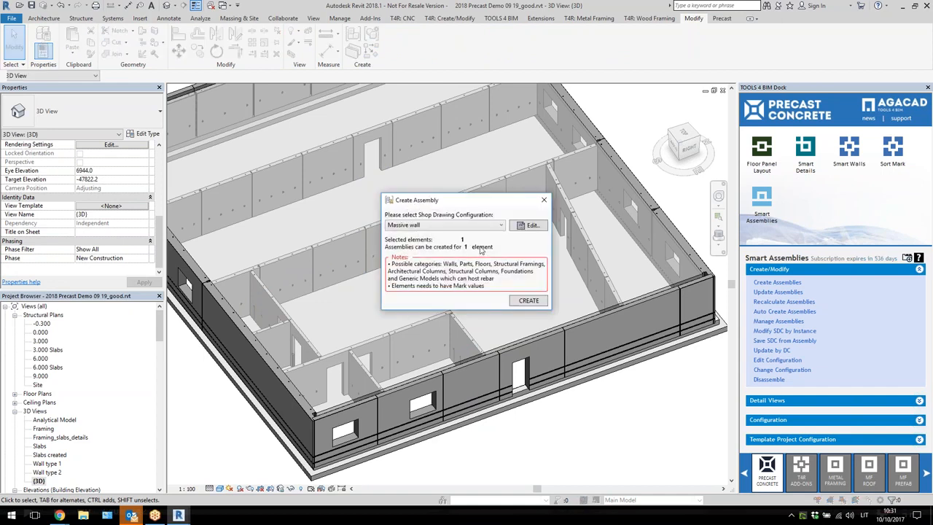
click(433, 226)
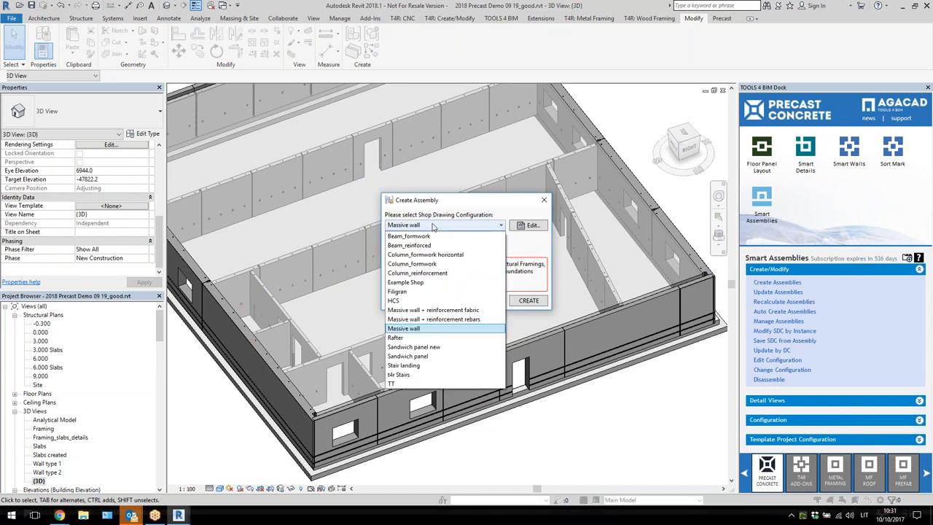
click(433, 225)
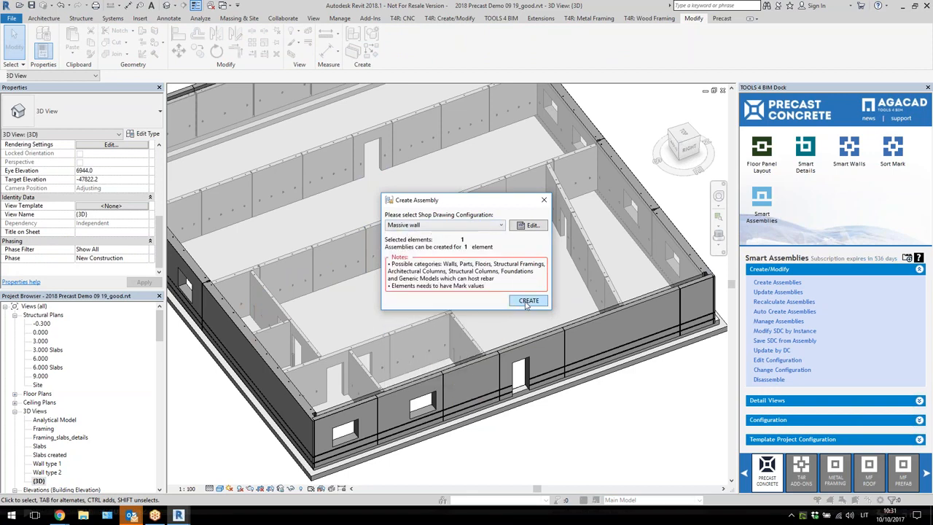
click(528, 302)
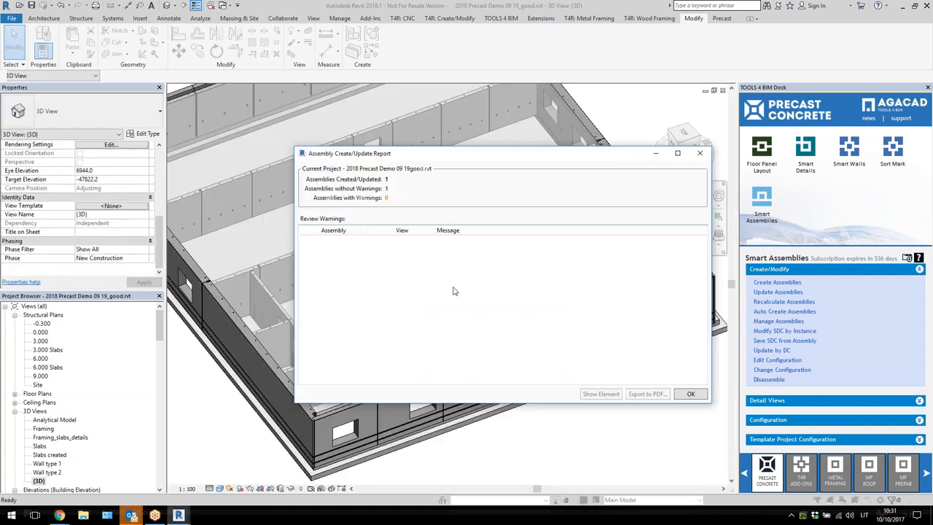
click(677, 393)
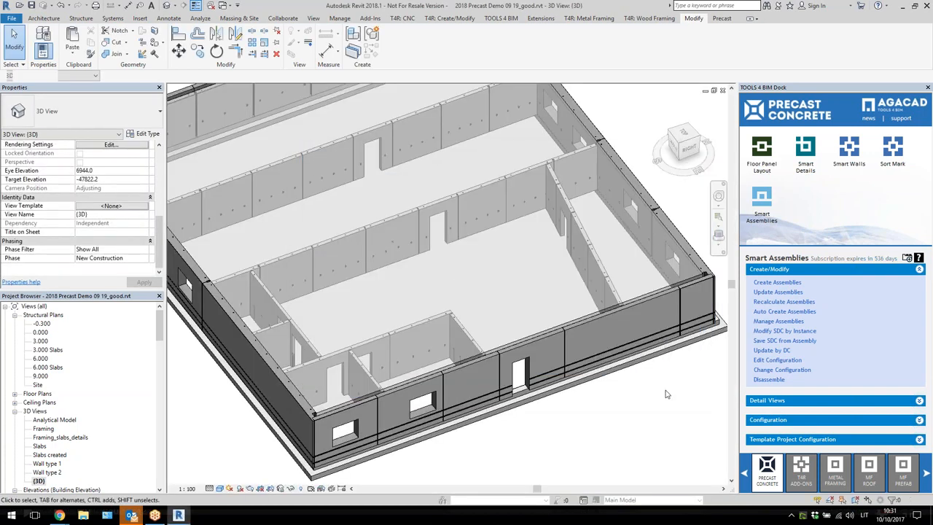
Inspect the WW-1 wall assembly in the 3D view and open its sheet, WW-1 - Sheet
click(386, 274)
scroll(368, 247, up, 5)
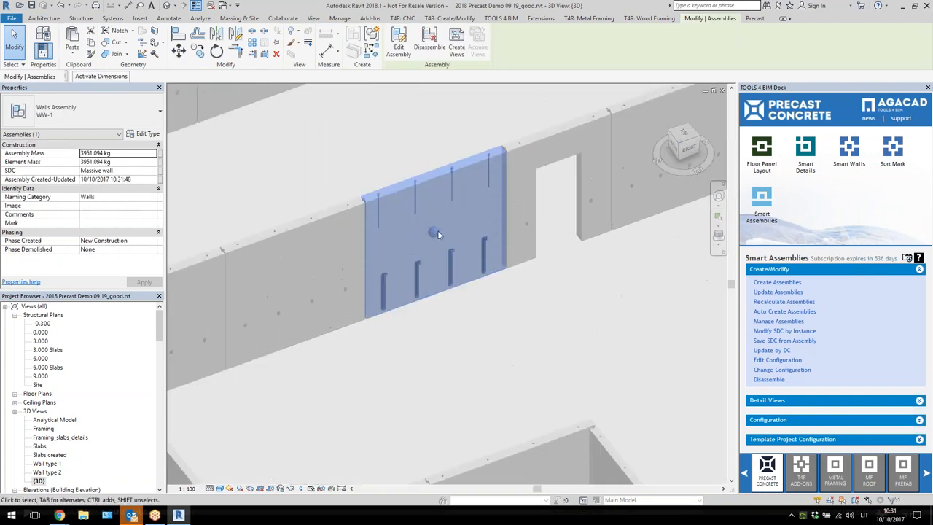
shift+middle_drag(437, 225, 421, 234)
drag(160, 332, 159, 482)
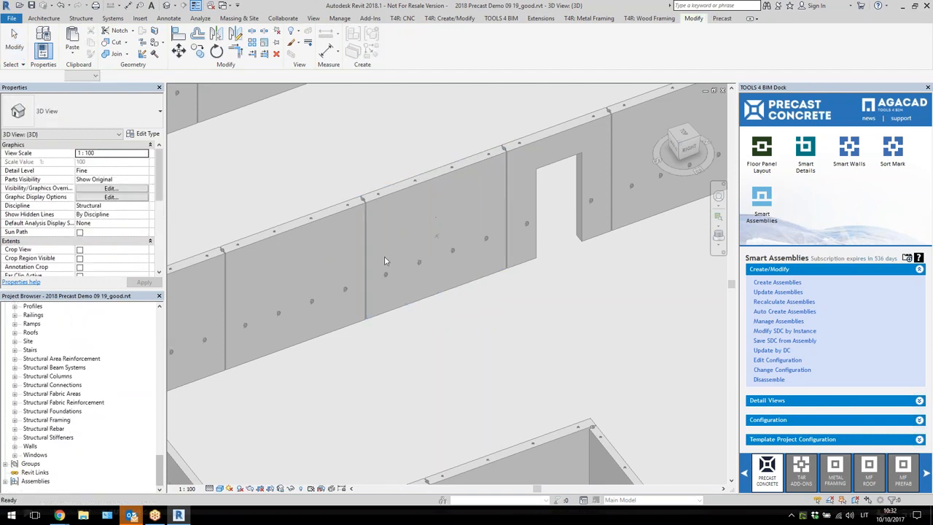
double_click(48, 481)
double_click(35, 482)
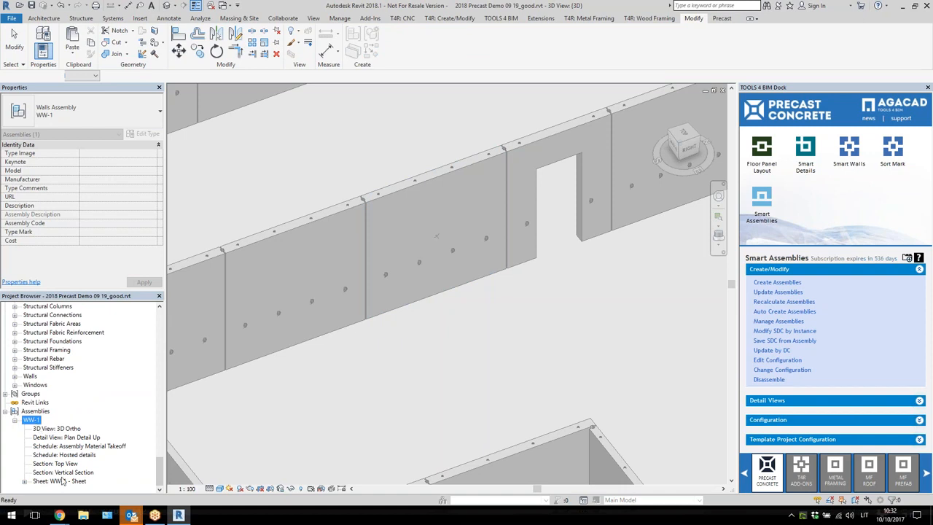
double_click(48, 483)
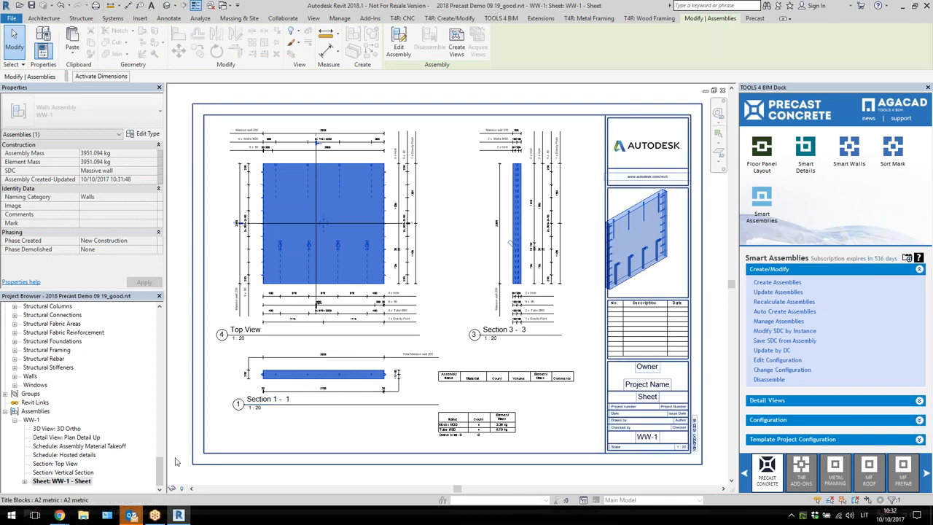
Examine the dimension lines and notes in the Top View, the sections and the schedules on the WW-1 sheet
click(312, 427)
scroll(242, 229, up, 3)
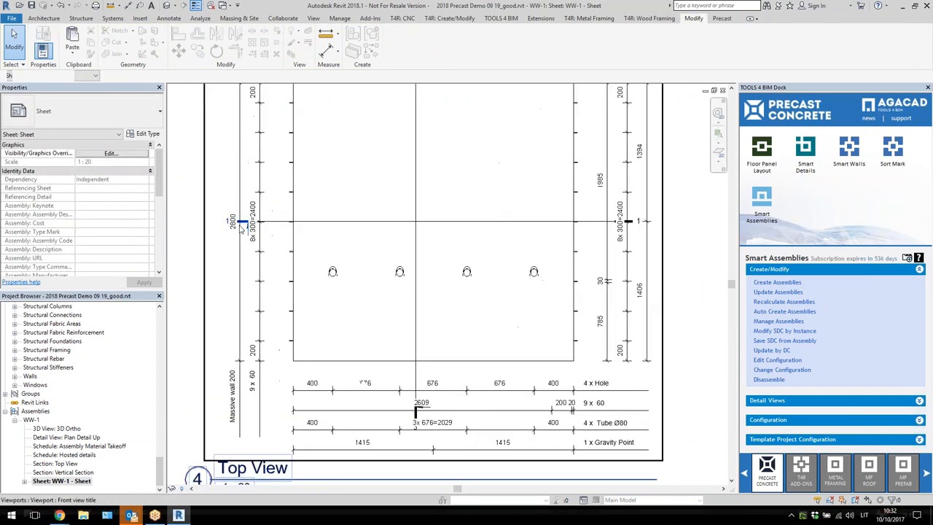
scroll(625, 244, down, 1)
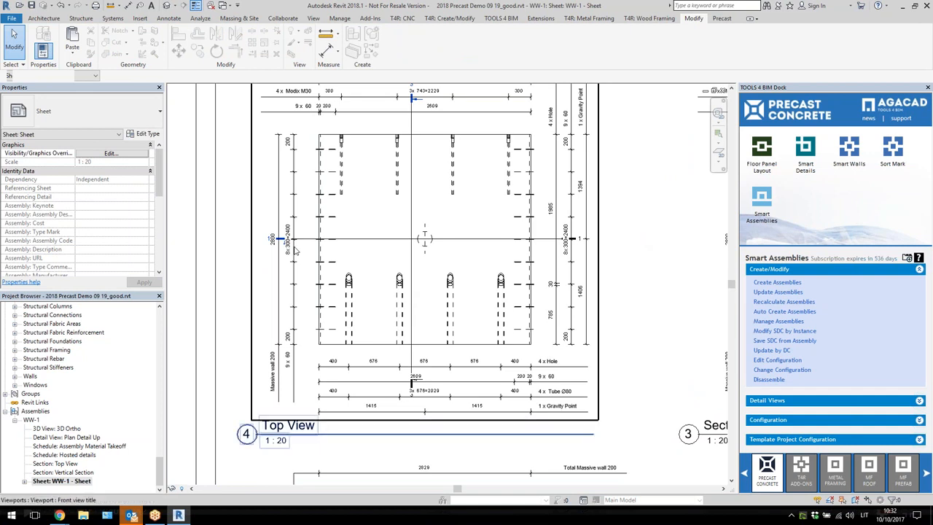
scroll(296, 250, up, 1)
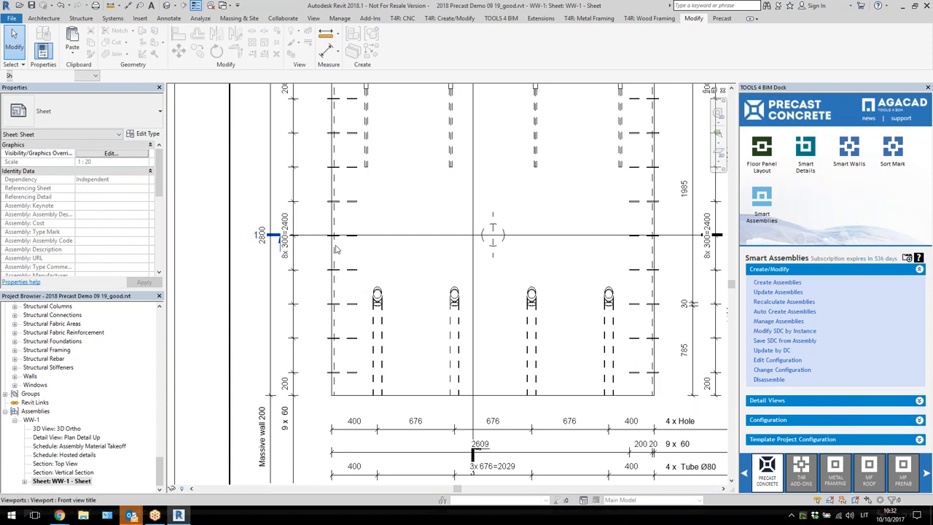
click(295, 261)
scroll(366, 263, down, 3)
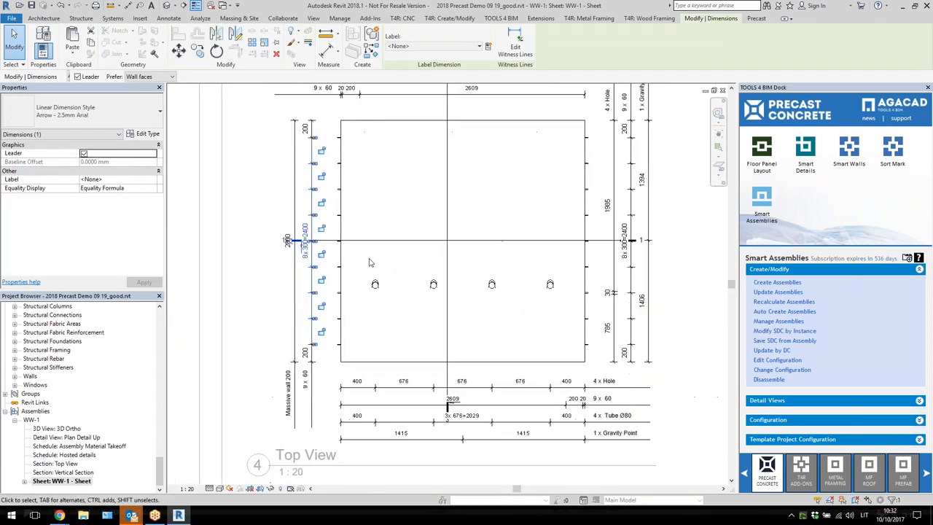
click(481, 434)
key(Escape)
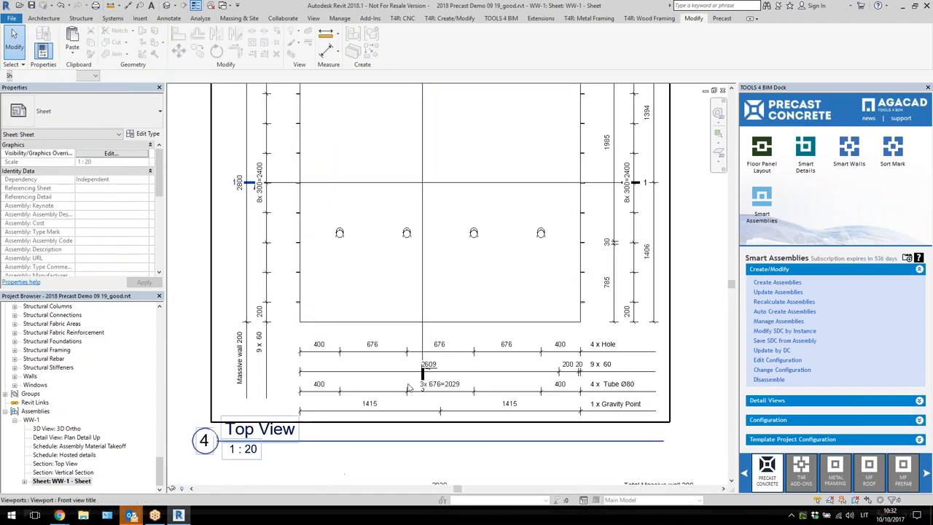
scroll(439, 252, down, 2)
scroll(439, 252, down, 1)
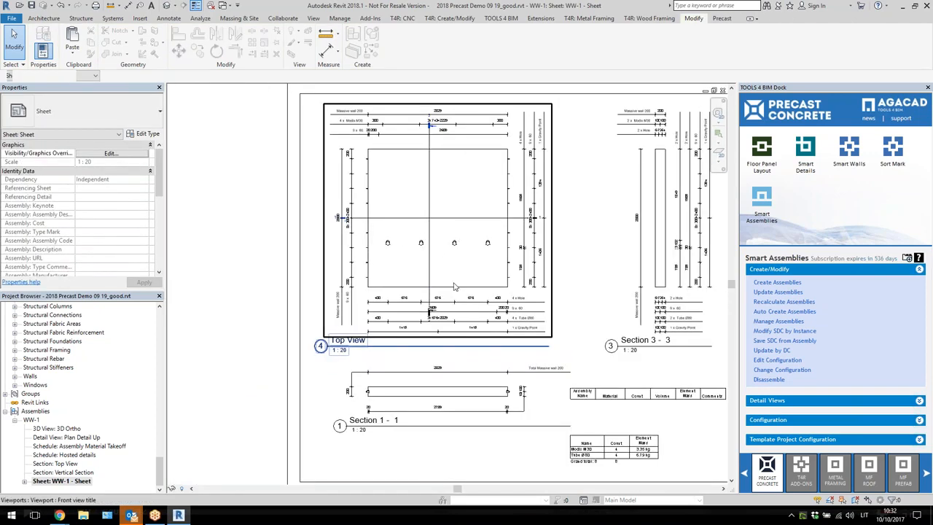
scroll(466, 239, up, 3)
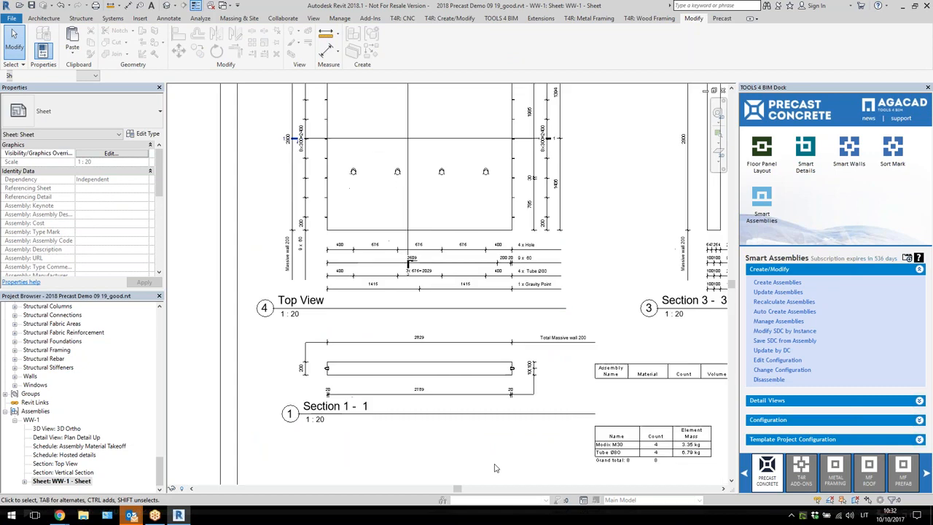
middle_drag(522, 452, 307, 384)
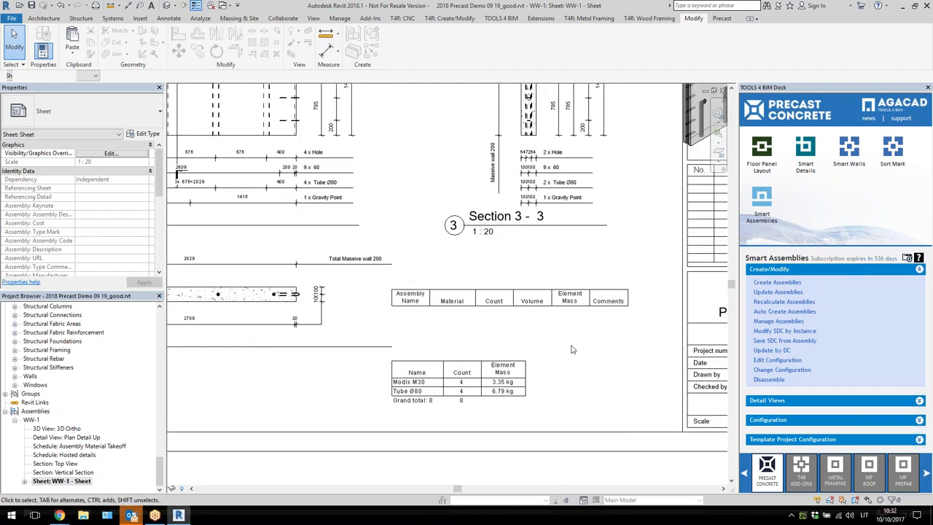
Review the schedules, Section 3 - 3 and the 3D image on the WW-1 sheet
scroll(539, 364, down, 3)
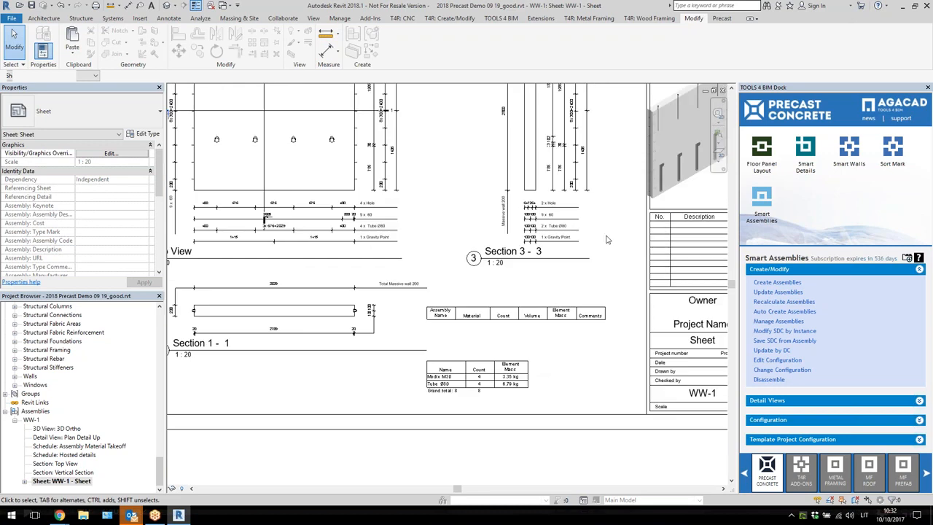
scroll(545, 291, up, 1)
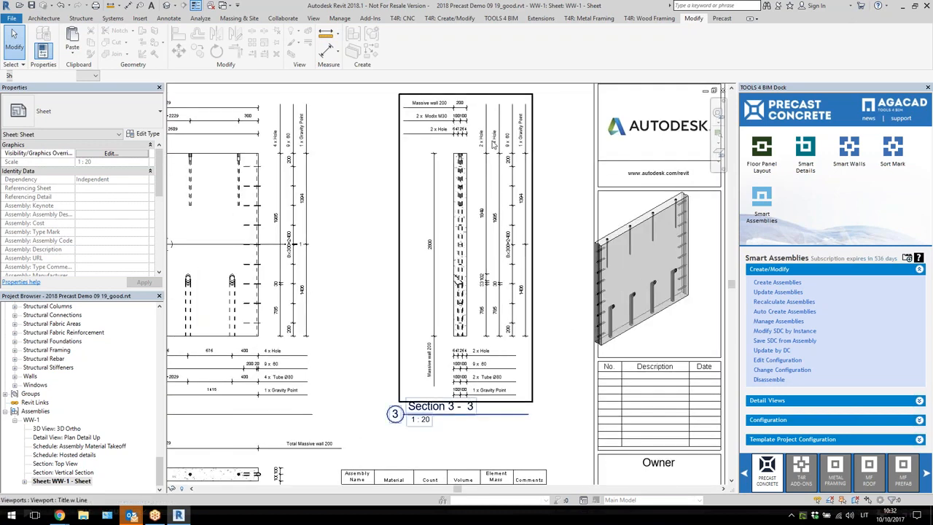
scroll(661, 264, down, 3)
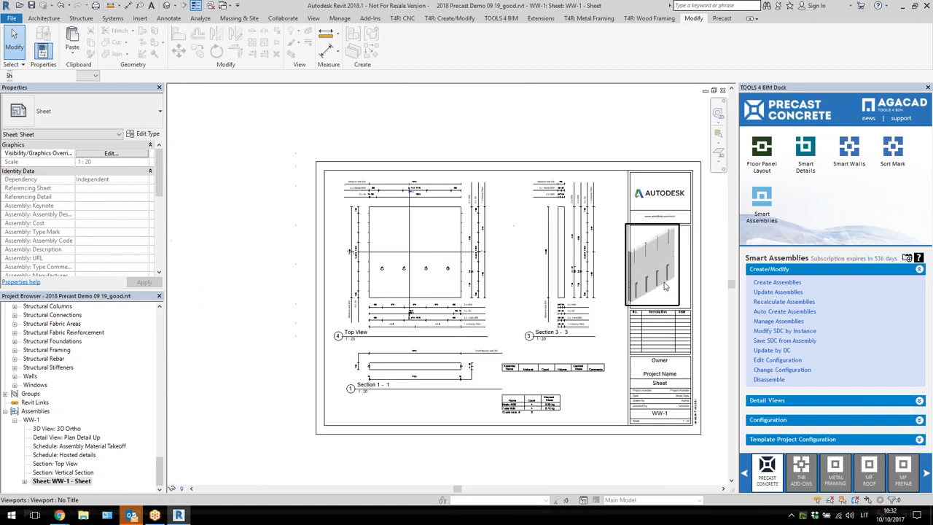
scroll(688, 416, up, 2)
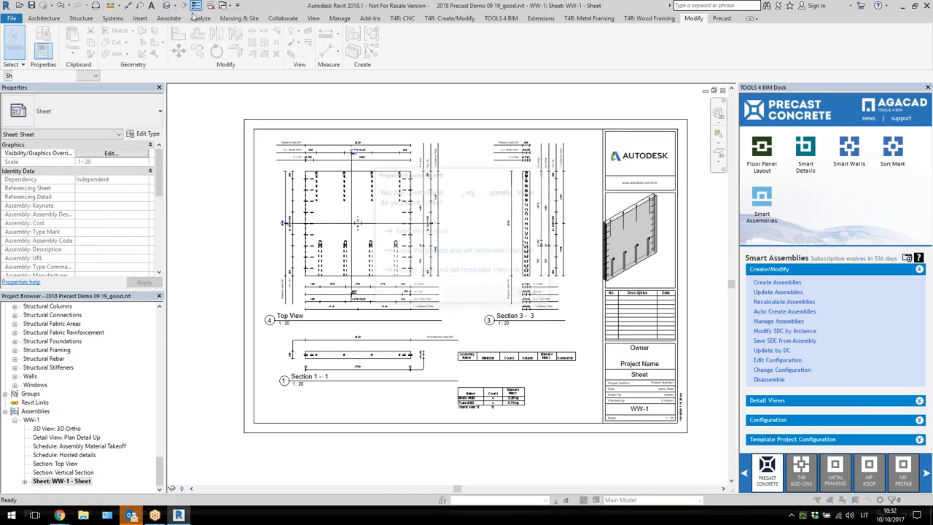
Dismiss the save reminder, return to the {3D} view and bring the precast column-and-beam frame into view
click(530, 295)
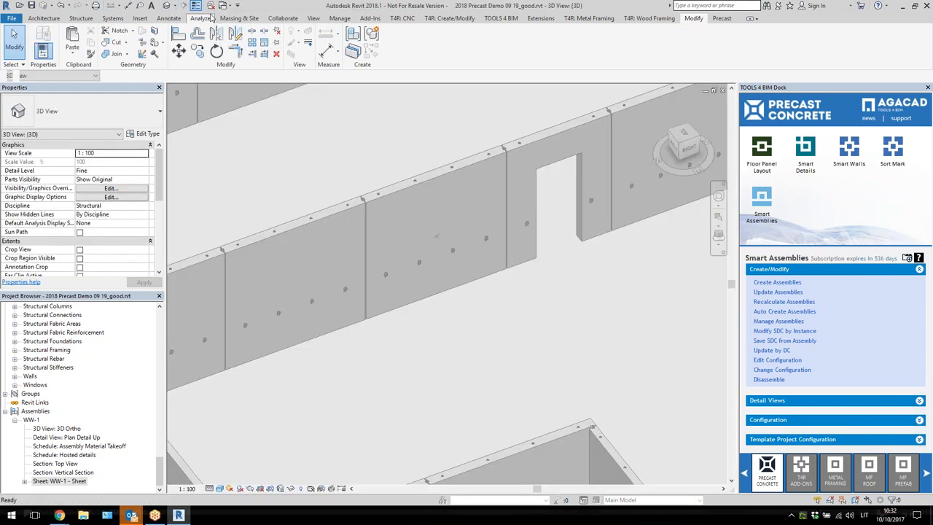
scroll(603, 292, down, 6)
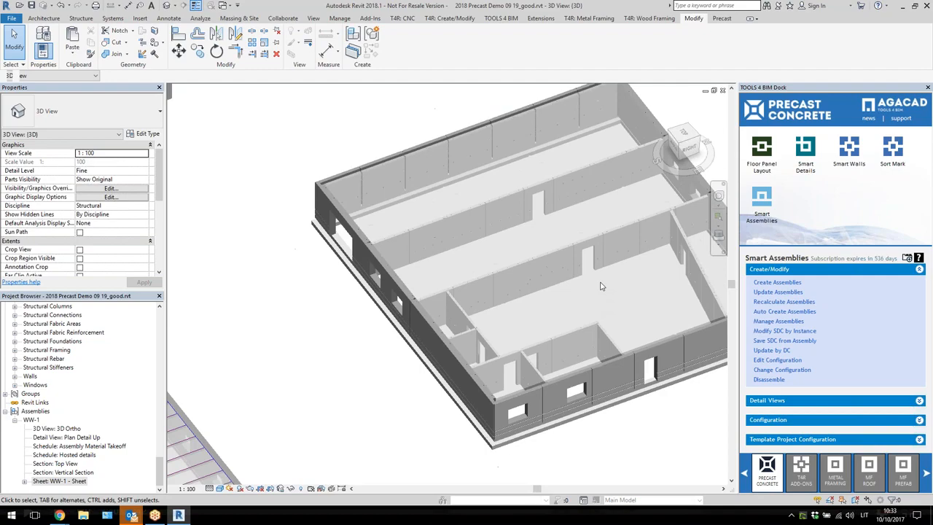
shift+middle_drag(602, 291, 530, 326)
scroll(350, 304, up, 4)
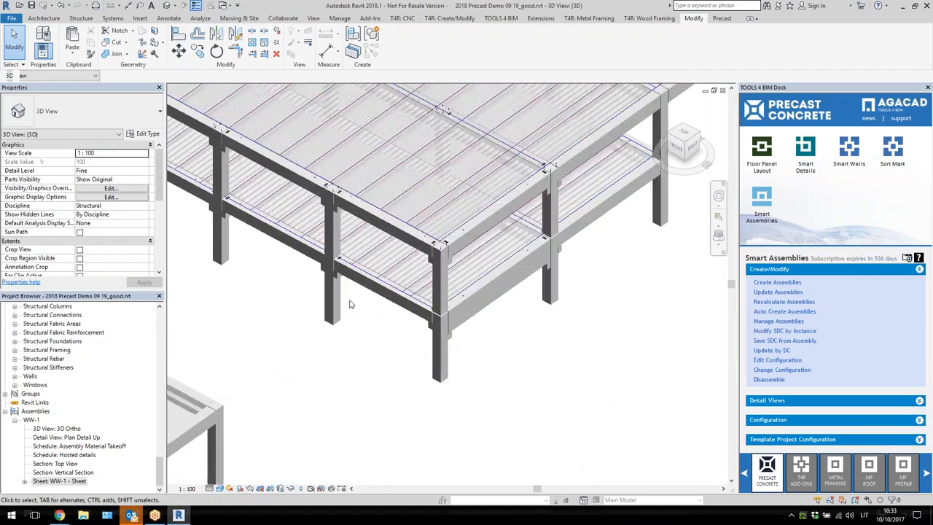
Check the shop drawing configurations offered for creating an assembly from a single frame member, then close the dialog without creating one
click(330, 291)
scroll(410, 343, down, 2)
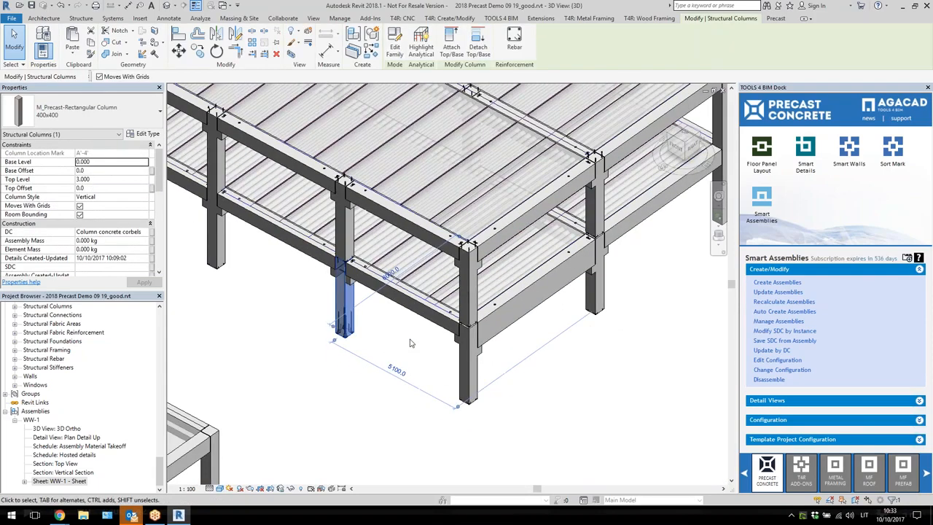
click(767, 284)
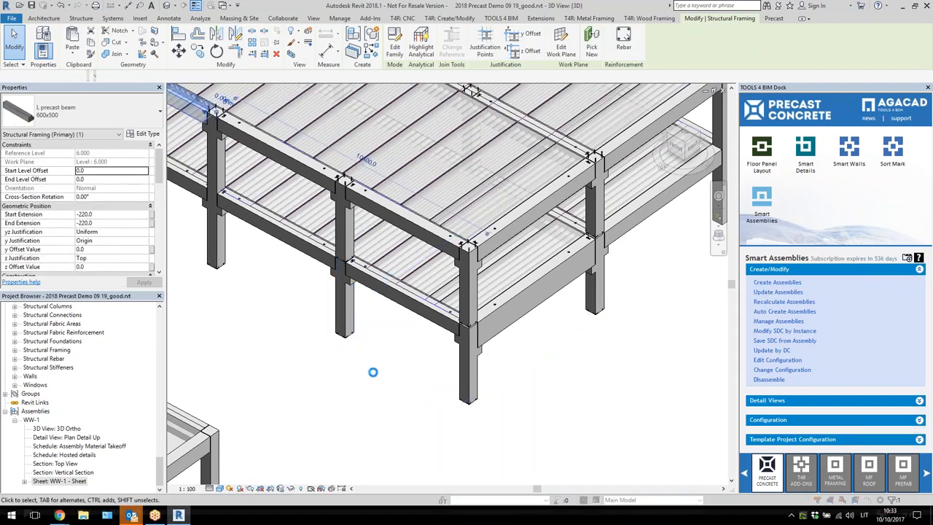
click(460, 227)
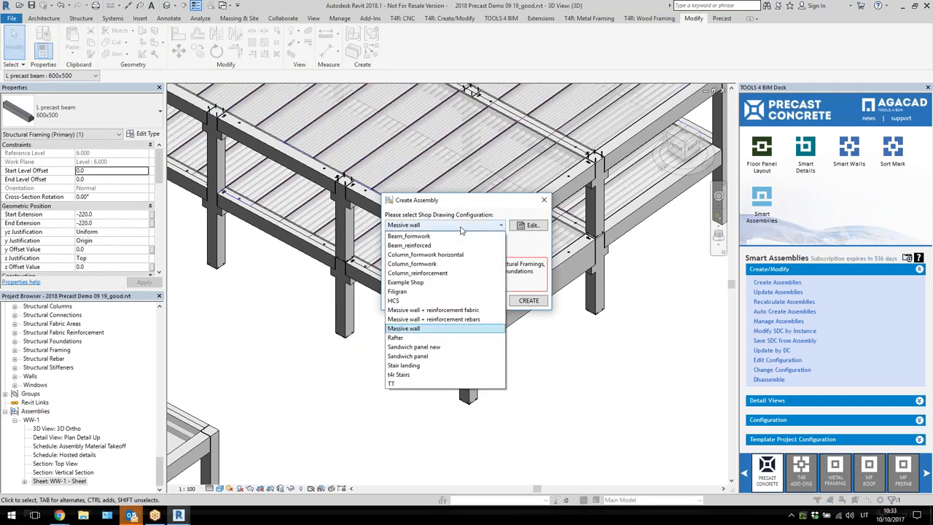
click(460, 227)
click(544, 200)
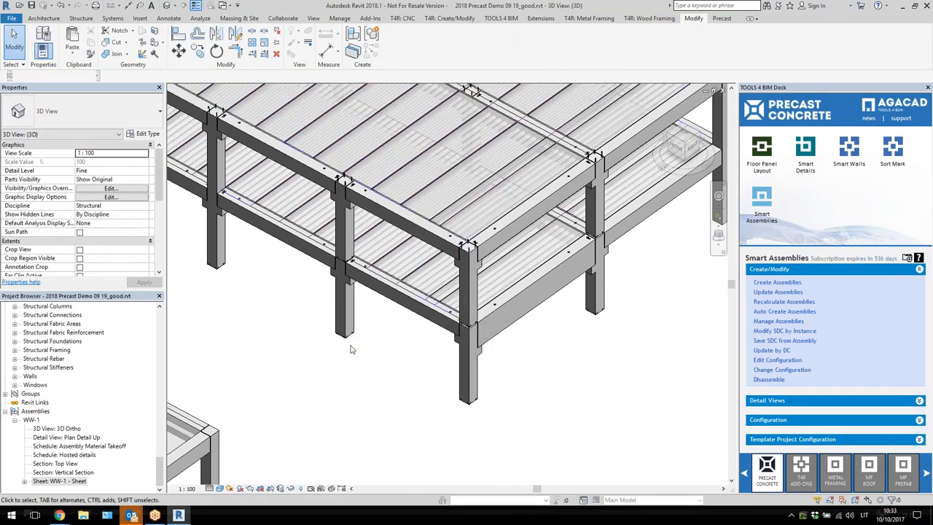
Examine the Smart Assembly Configuration property of two 400x400 columns, try selecting them together with the lower corner beam, and clear the selection
click(347, 315)
scroll(119, 253, down, 5)
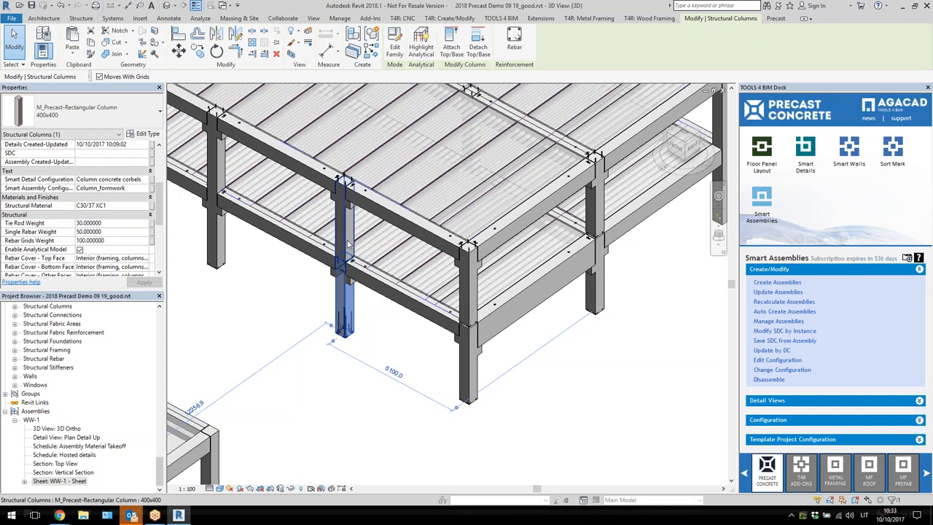
ctrl+click(381, 294)
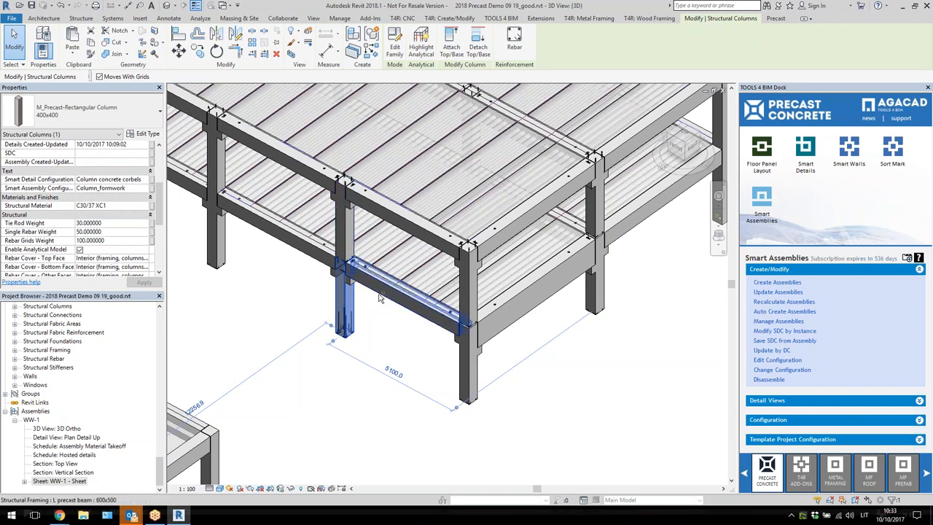
scroll(531, 373, down, 2)
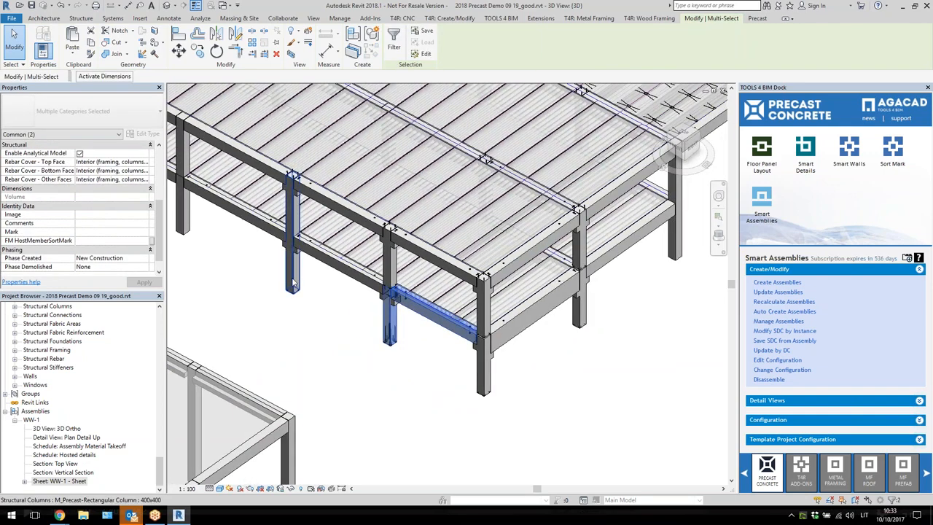
ctrl+click(293, 283)
scroll(315, 283, up, 1)
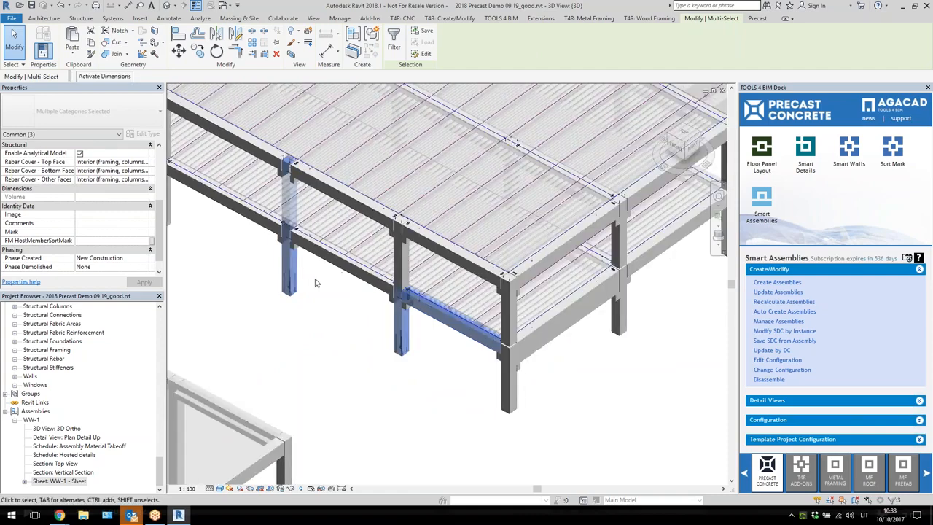
click(321, 330)
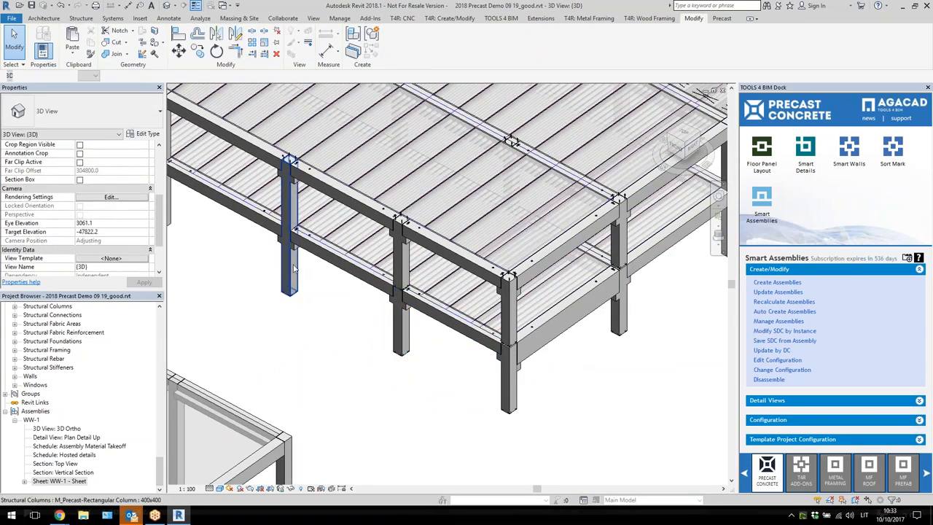
click(289, 255)
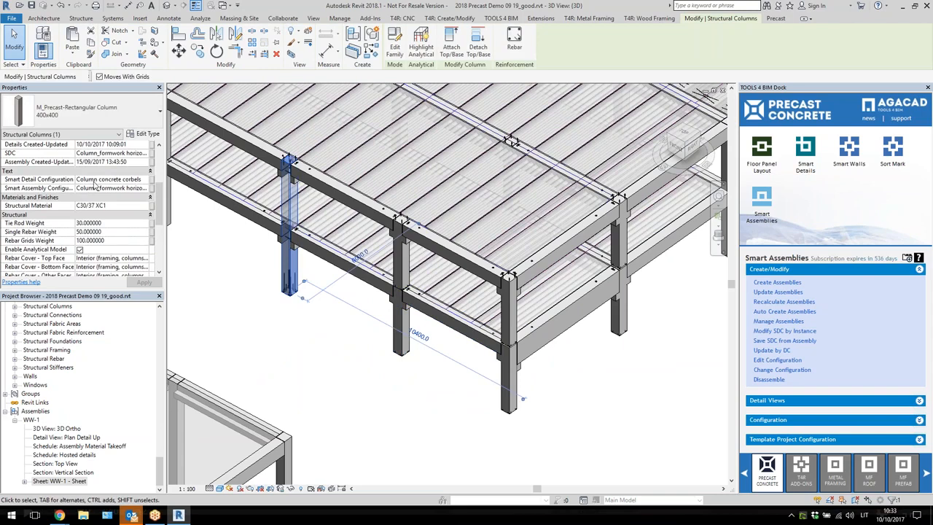
ctrl+click(403, 328)
ctrl+click(452, 315)
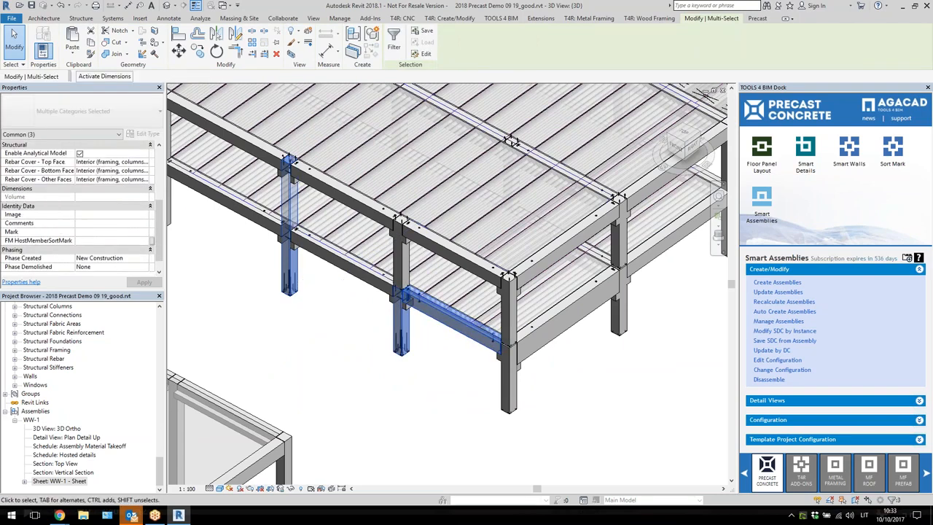
click(450, 345)
Auto-create assemblies for the lower L precast beam B-9 and the two nearby 400x400 columns, and close the report
click(441, 328)
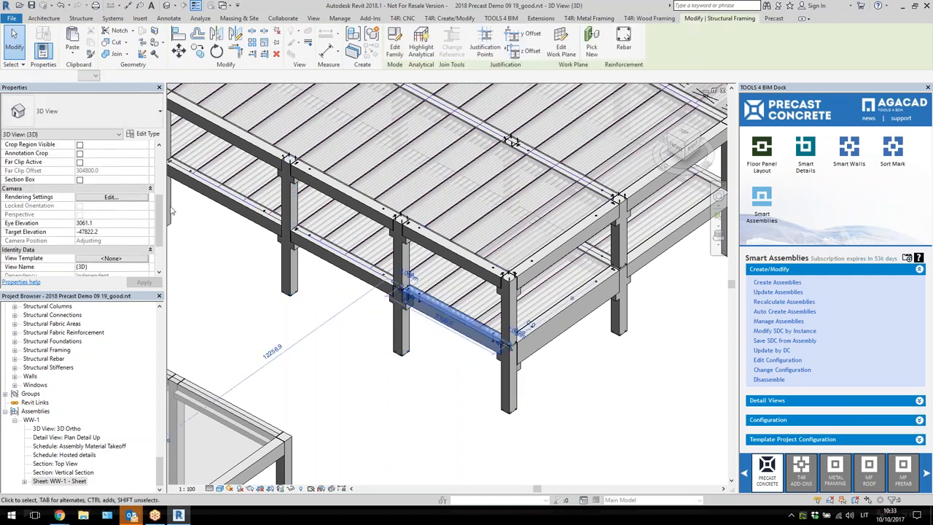
scroll(115, 226, down, 5)
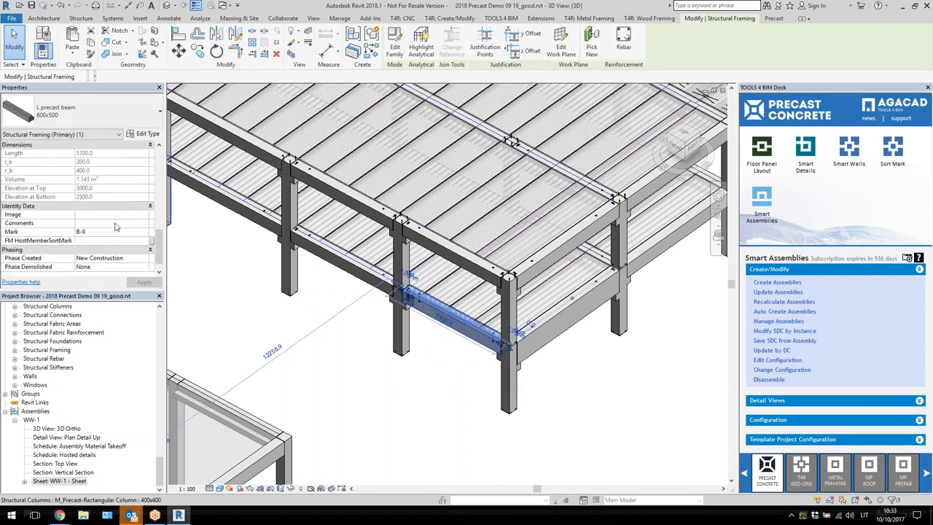
ctrl+click(402, 328)
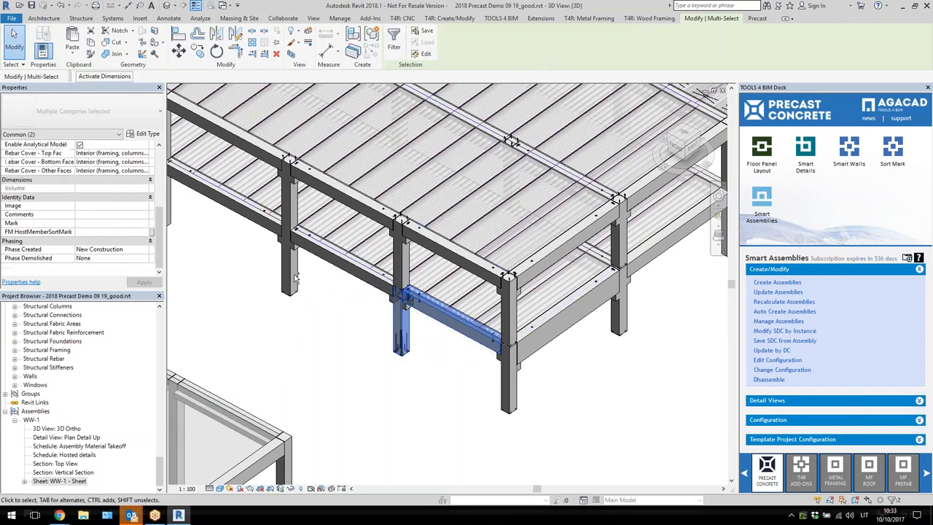
ctrl+click(292, 277)
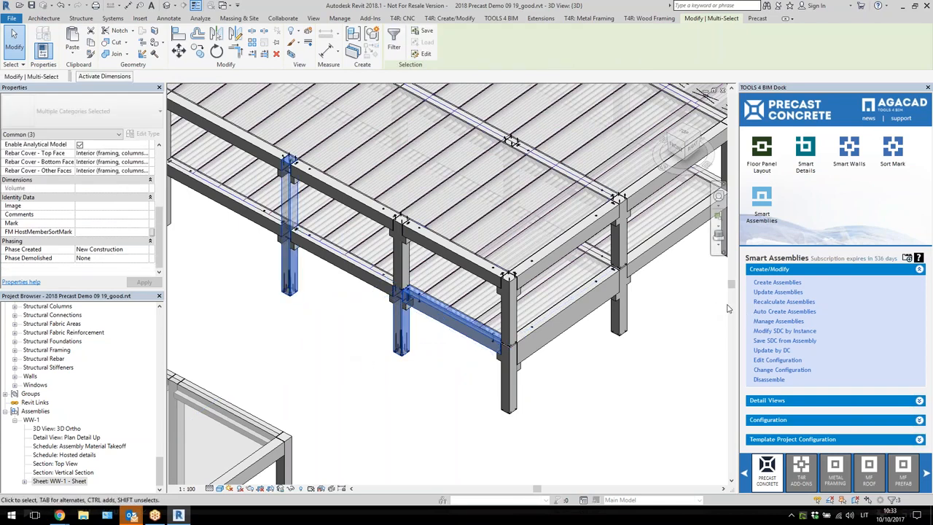
click(779, 314)
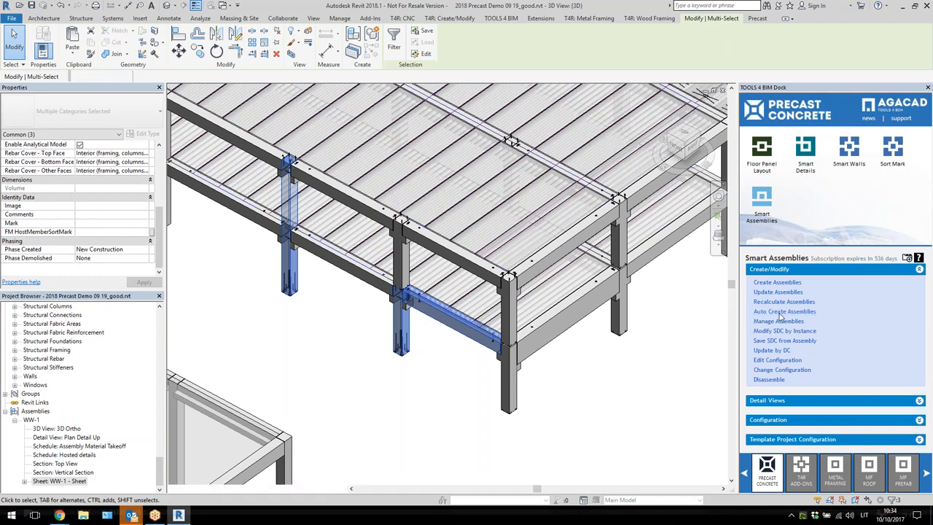
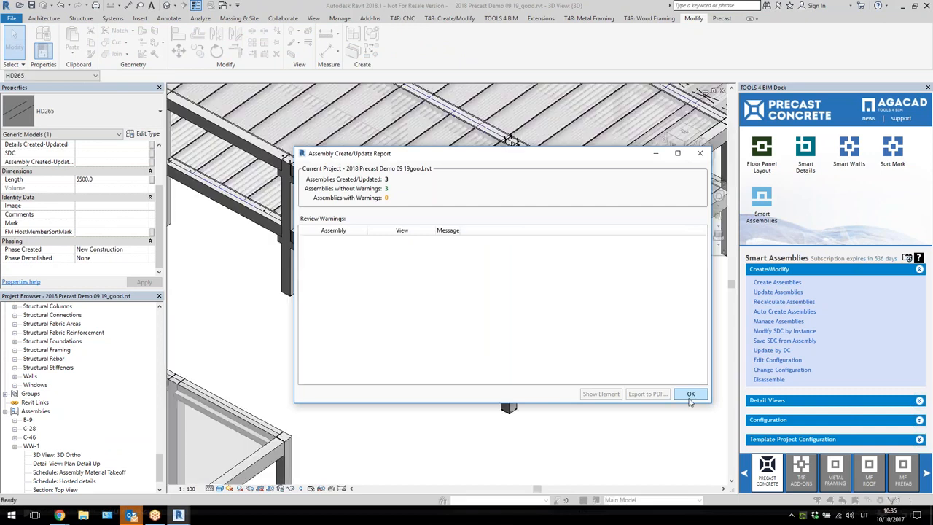
click(691, 394)
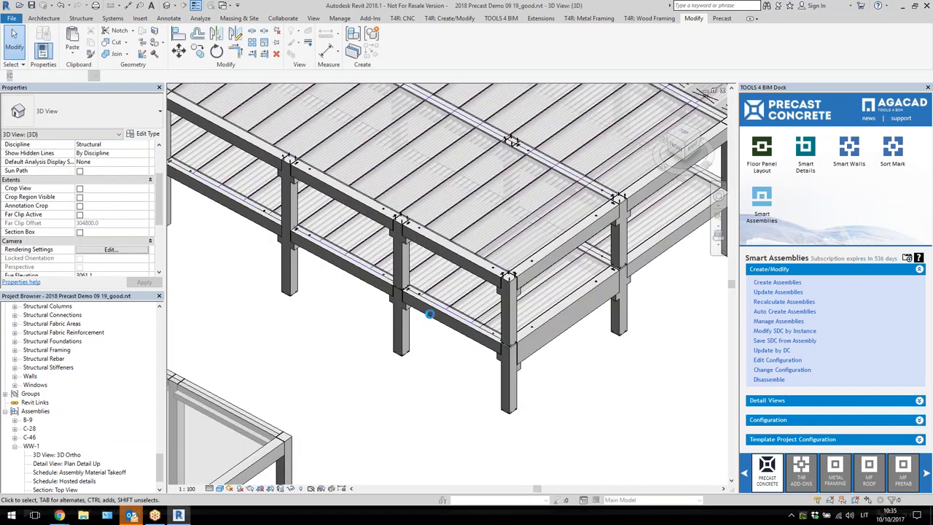
Select the B-9 beam assembly in the model, open its sheet B-9 1 - Sheet and clear the selection
click(429, 314)
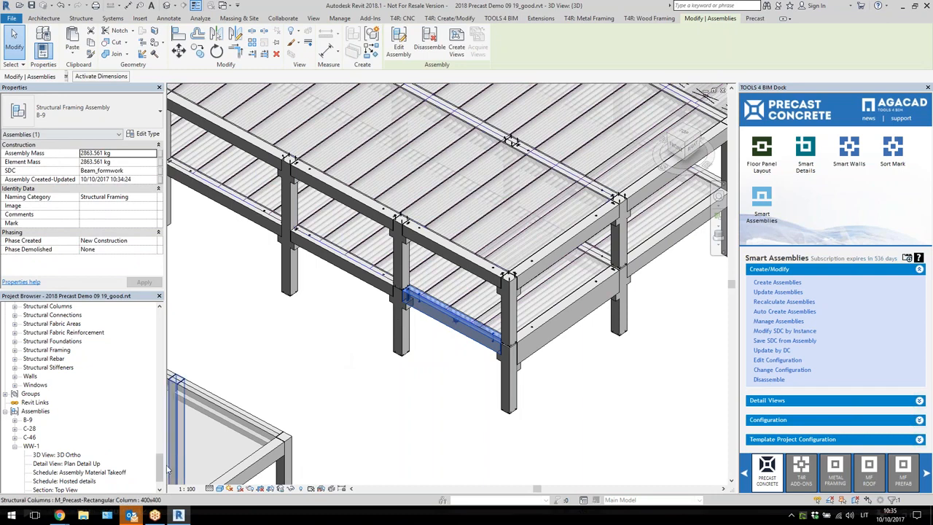
double_click(28, 421)
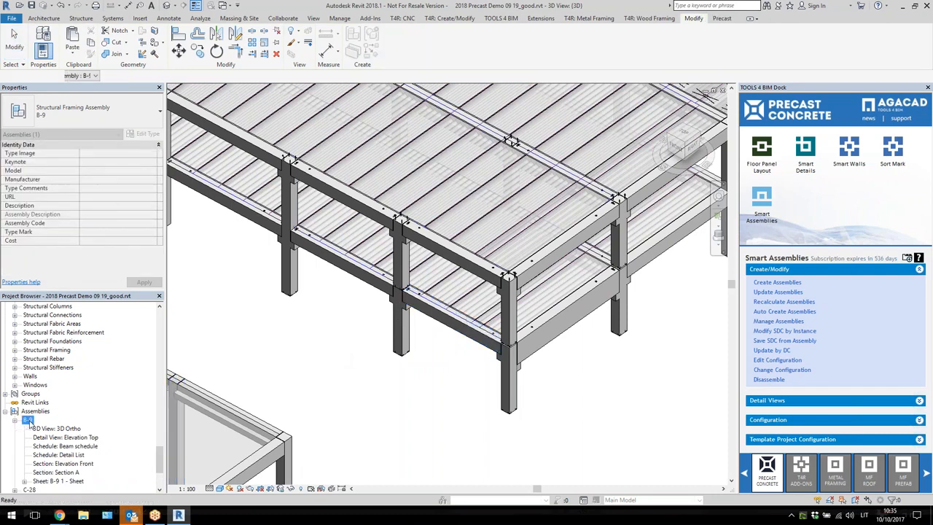
double_click(56, 481)
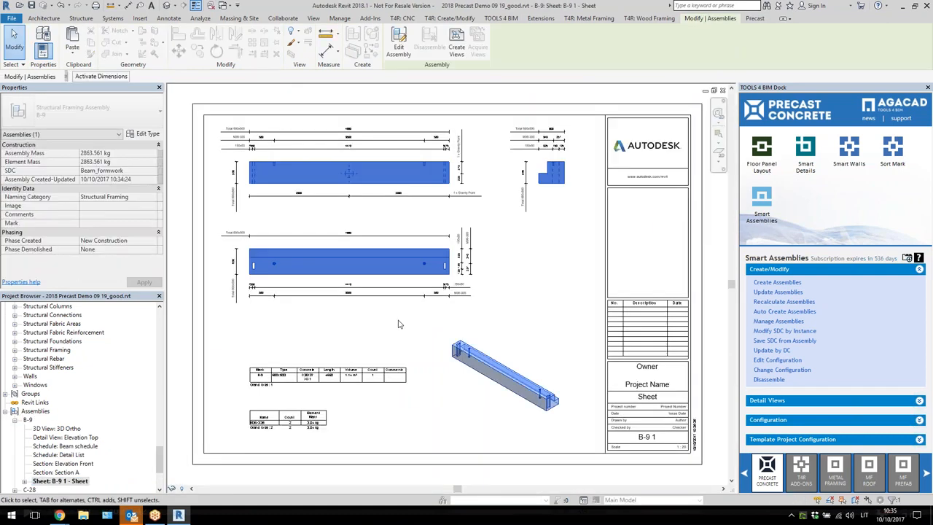
click(388, 332)
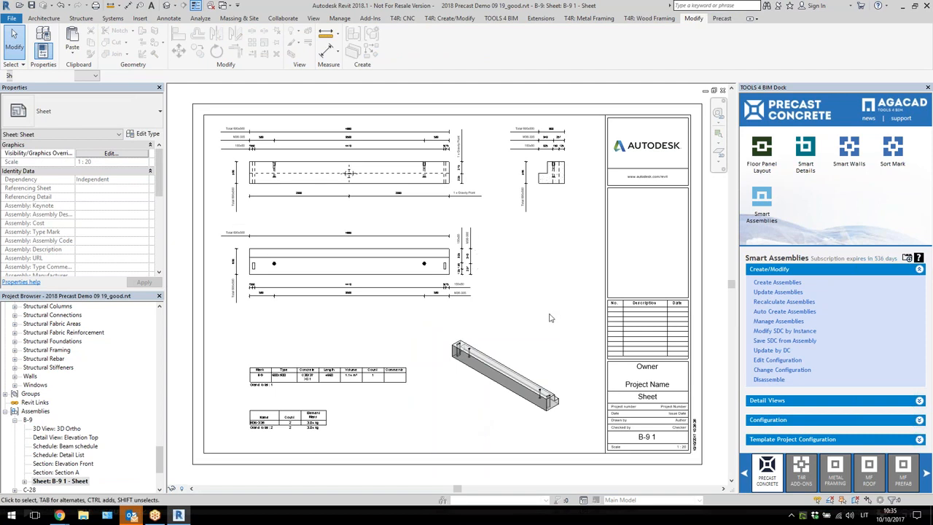
Inspect the template project location, including the SA template 2018.rvt path of SA Shared Template Project II, and close without saving
click(762, 439)
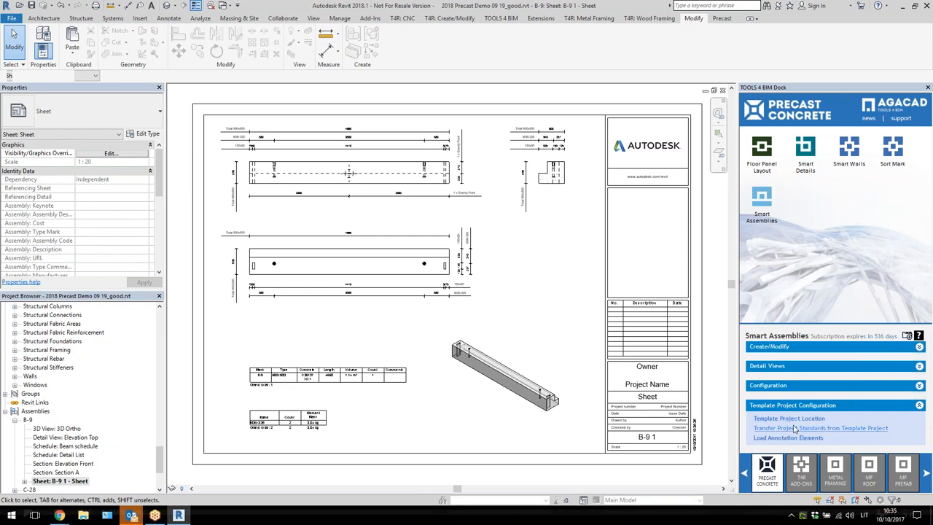
click(792, 419)
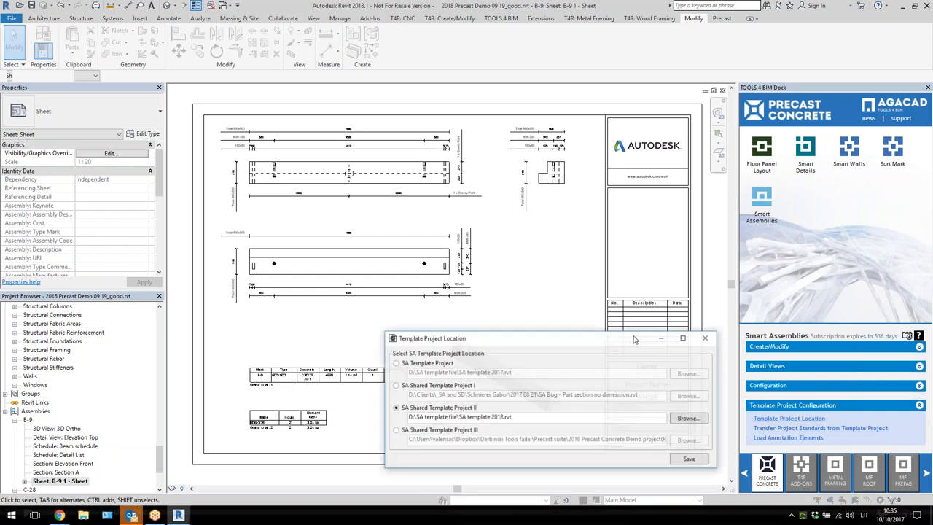
drag(547, 420, 400, 426)
click(515, 418)
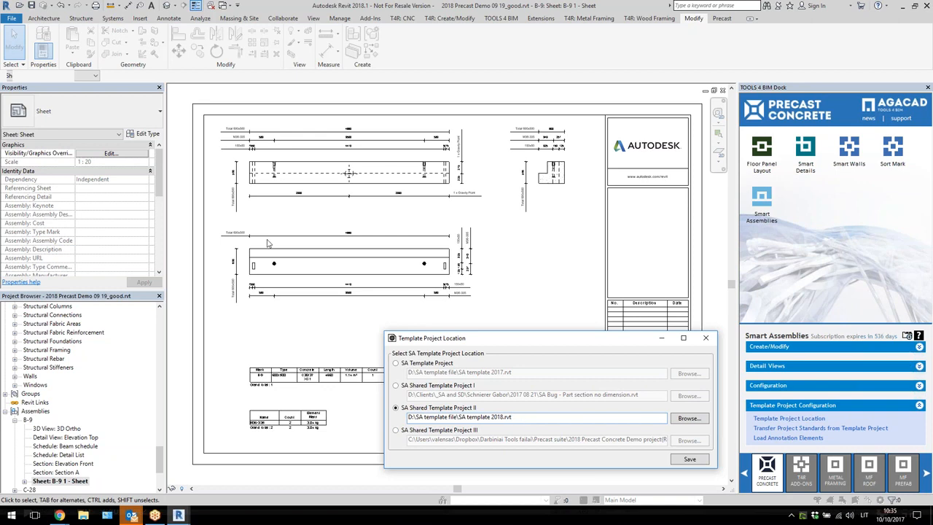
drag(514, 417, 460, 418)
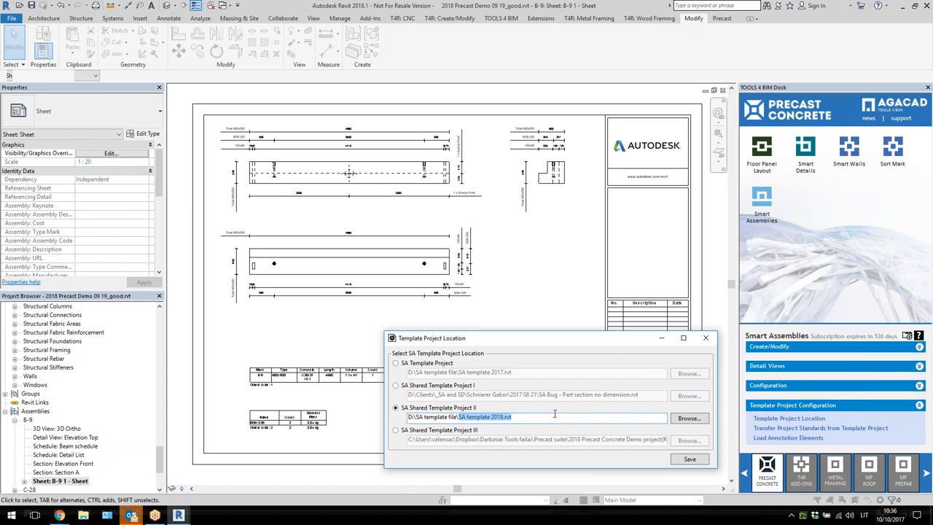
click(705, 338)
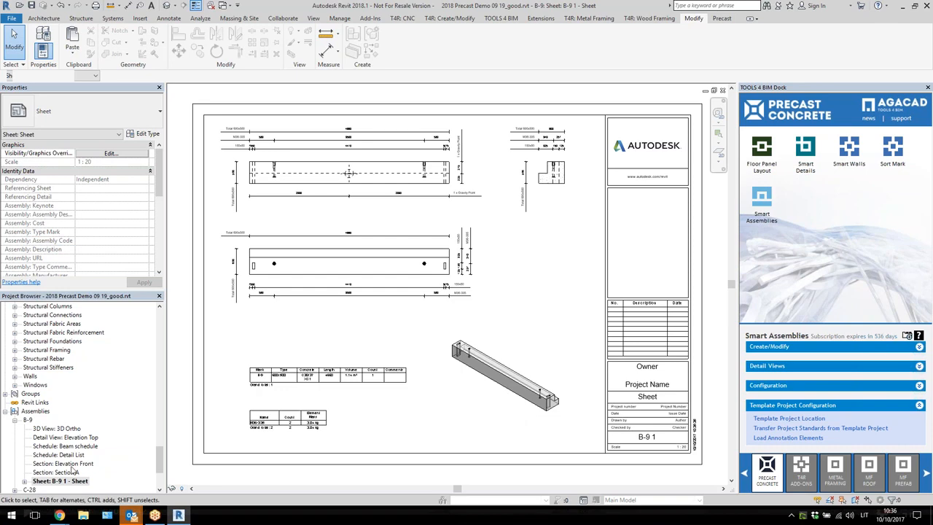
Open the C-28 - Sheet shop drawing of column assembly C-28 and examine its remarks and notes
click(15, 420)
double_click(27, 420)
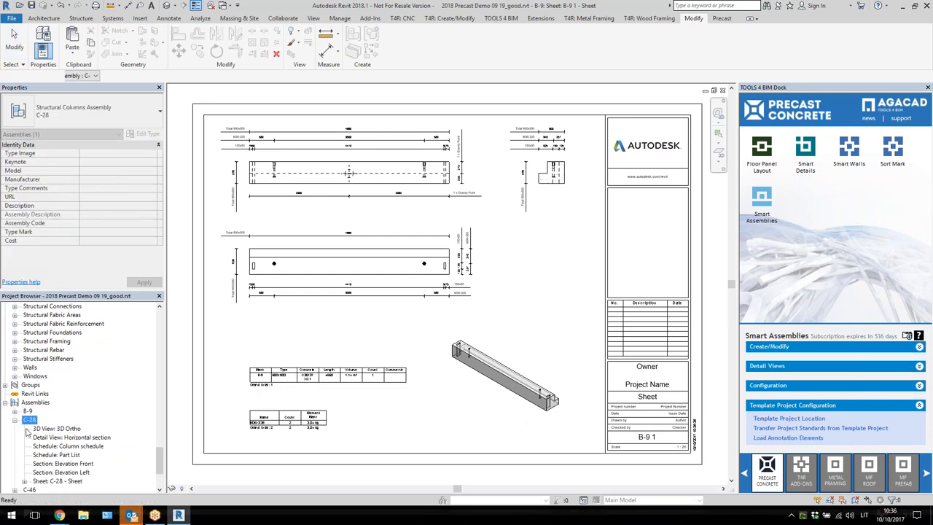
click(49, 484)
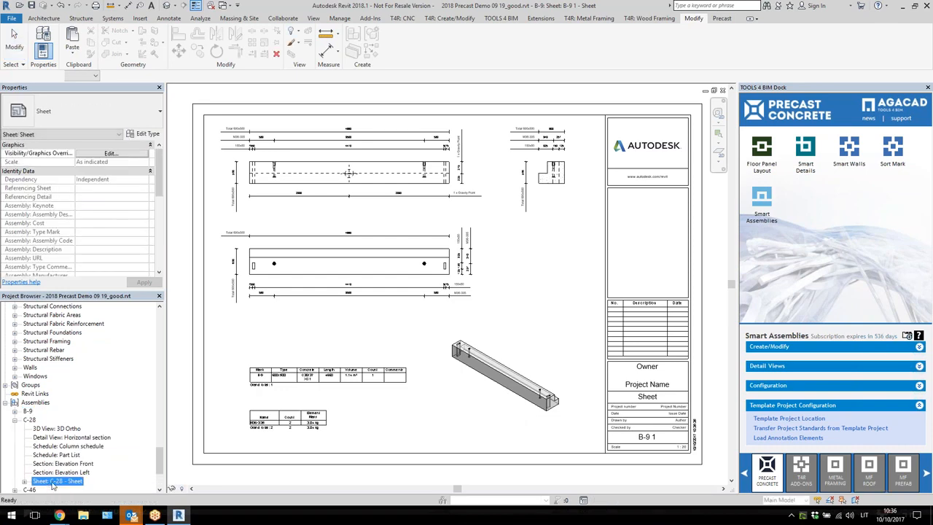
double_click(53, 483)
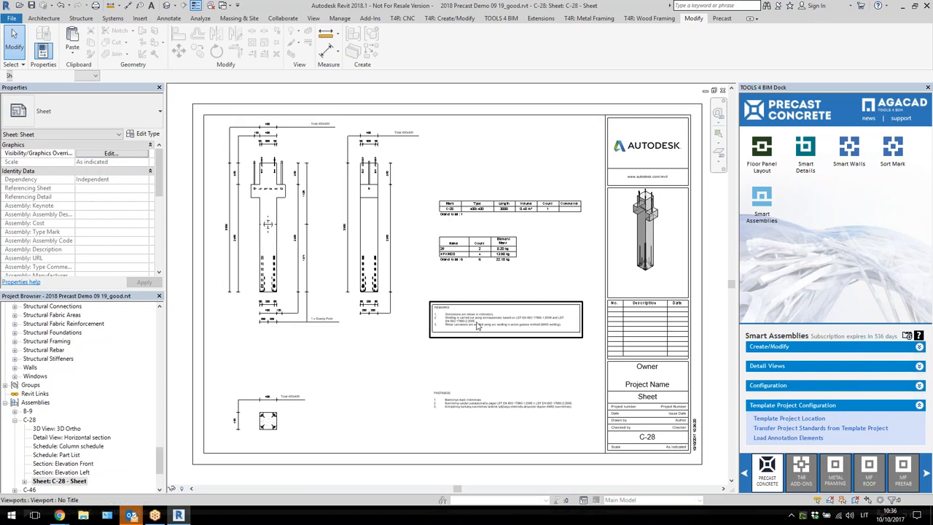
click(468, 399)
click(330, 435)
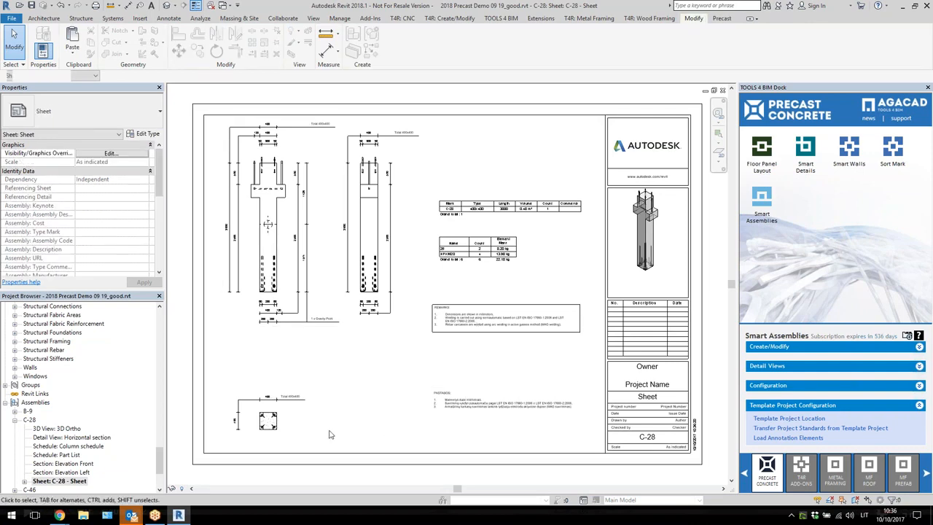
Open the C-46 - Sheet shop drawing of column assembly C-46 and examine its elevations, sections and schedules
click(29, 420)
double_click(29, 420)
double_click(30, 430)
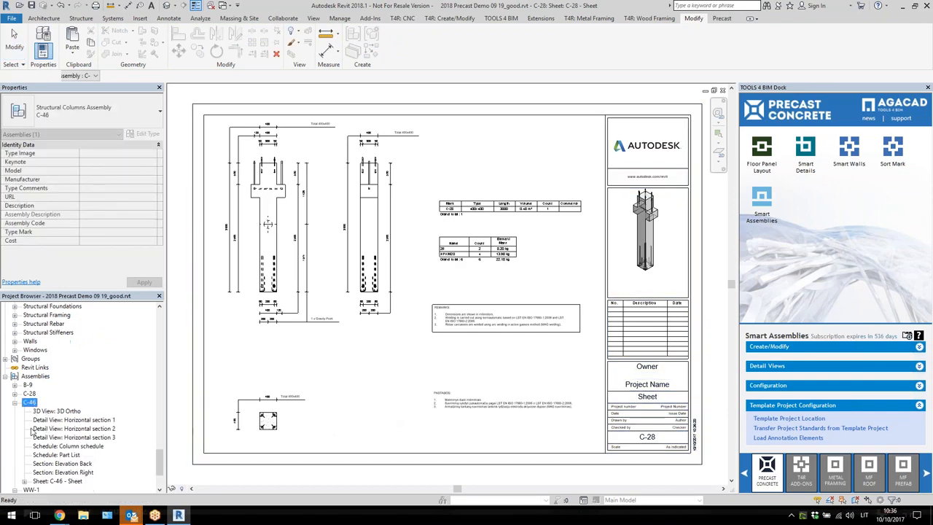
click(58, 481)
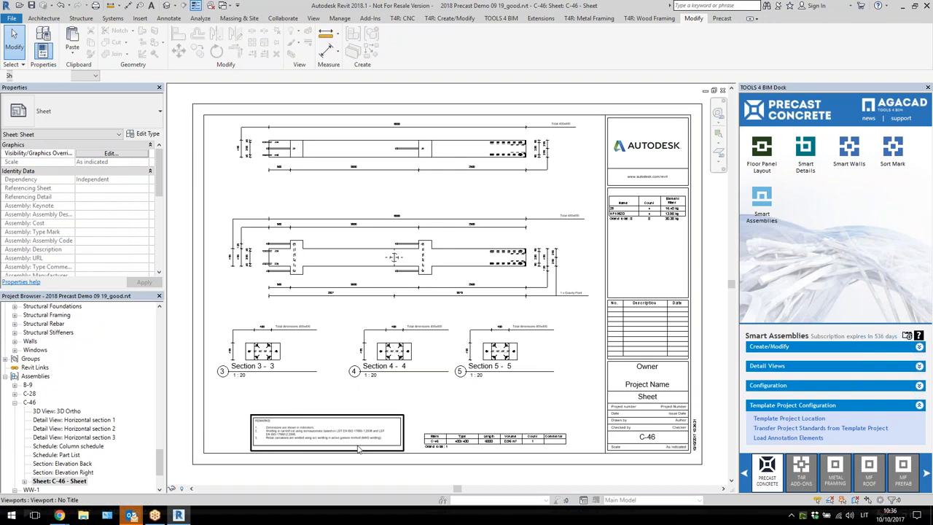
scroll(358, 449, up, 2)
scroll(462, 422, down, 2)
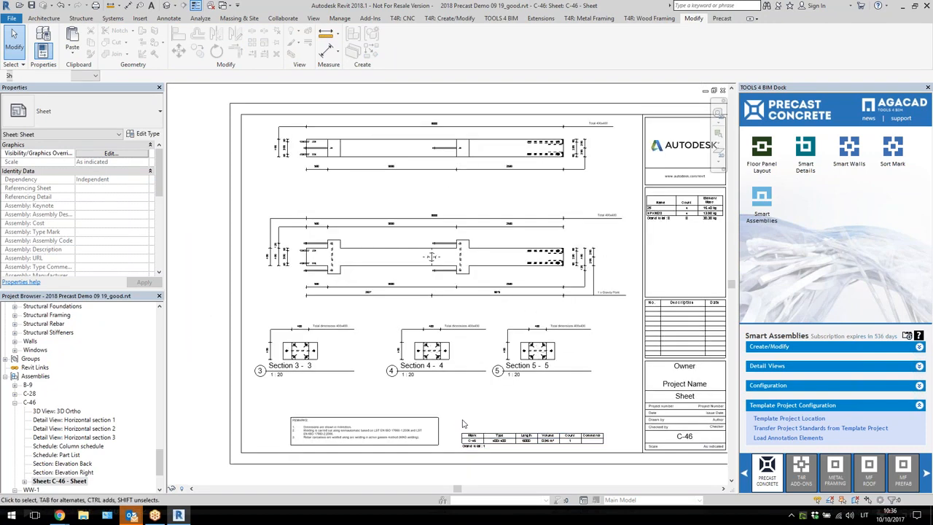
scroll(403, 428, down, 1)
scroll(512, 407, up, 1)
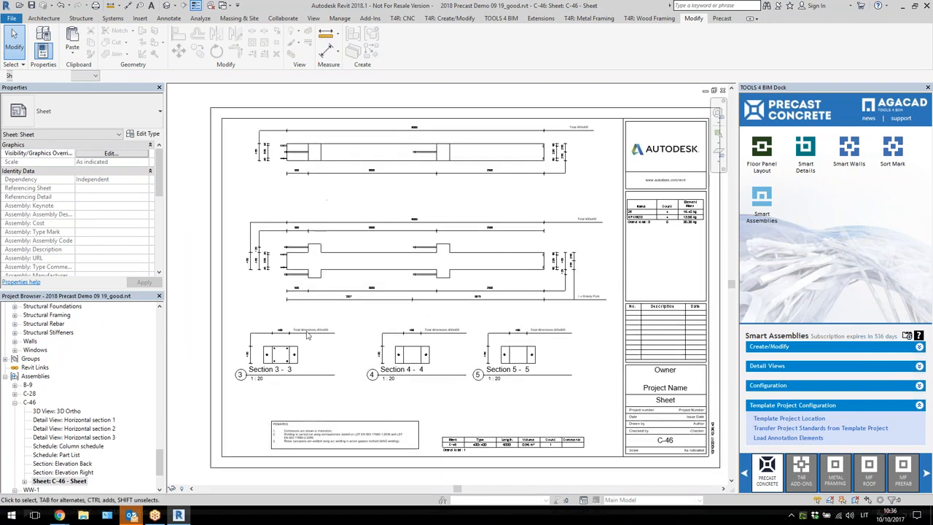
Return to the 3D view and examine the beams and columns of the precast frame
click(166, 5)
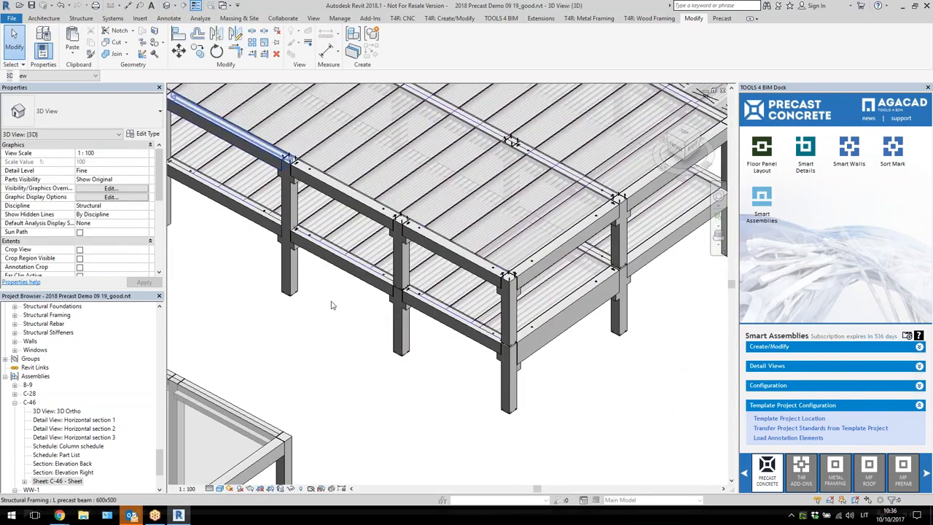
scroll(452, 264, down, 4)
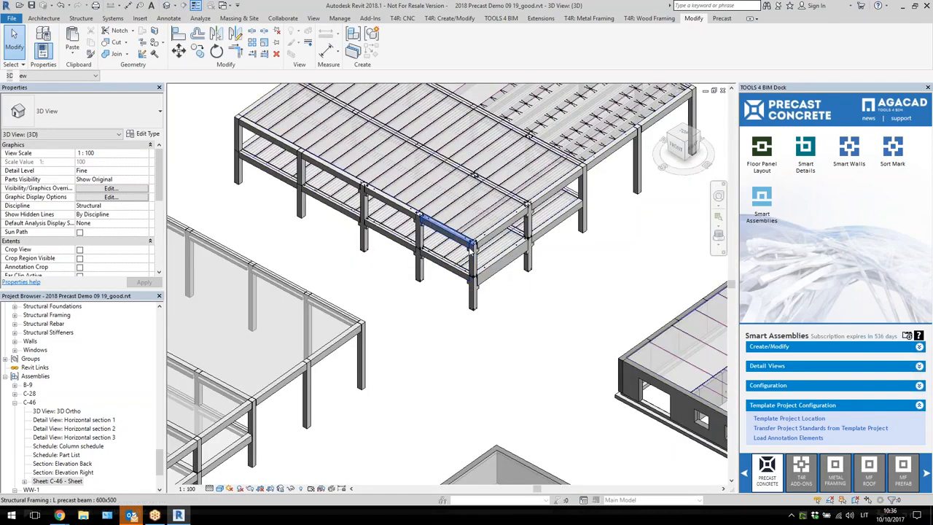
scroll(481, 248, up, 4)
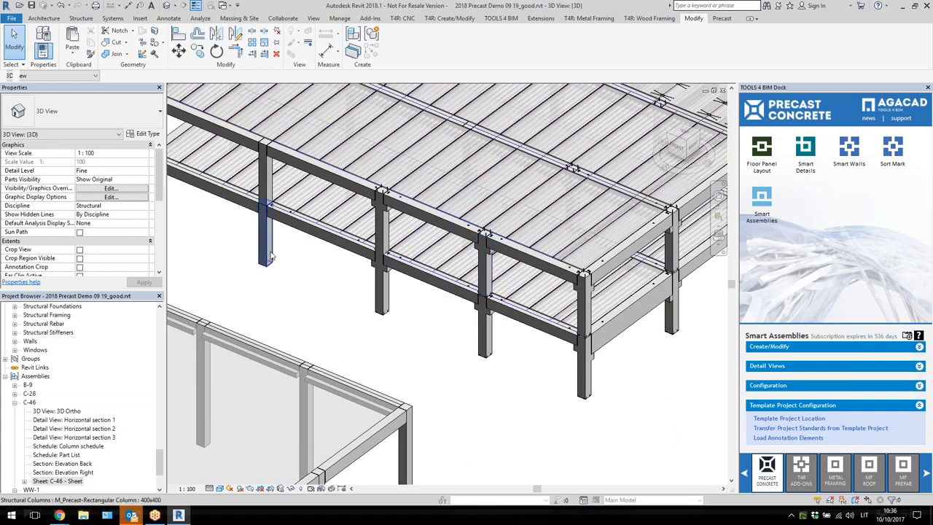
scroll(452, 338, down, 2)
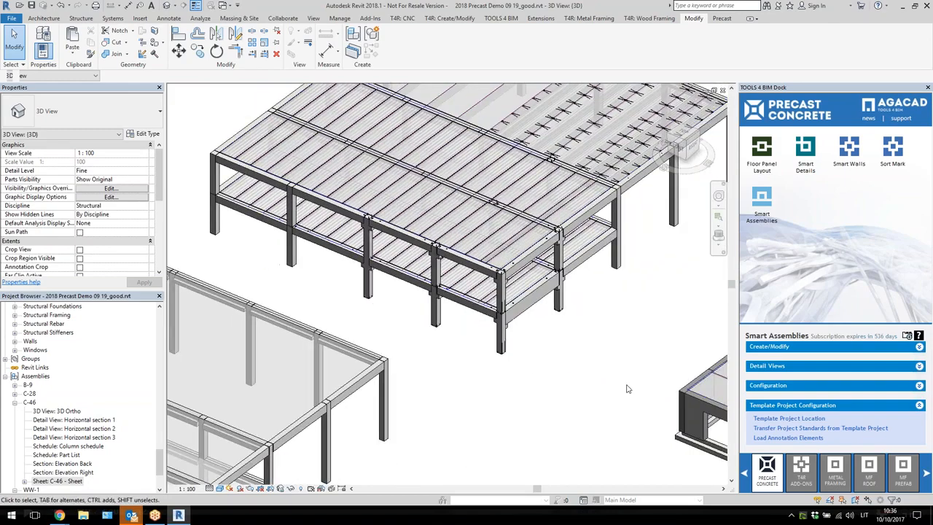
Review the Smart Assemblies command groups, inspect the configuration files location settings, and close them without saving
click(792, 349)
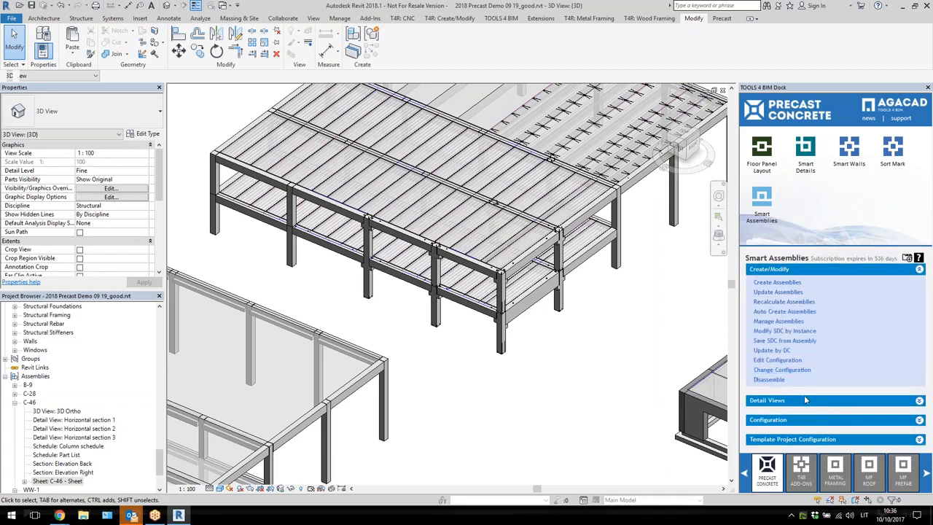
click(805, 401)
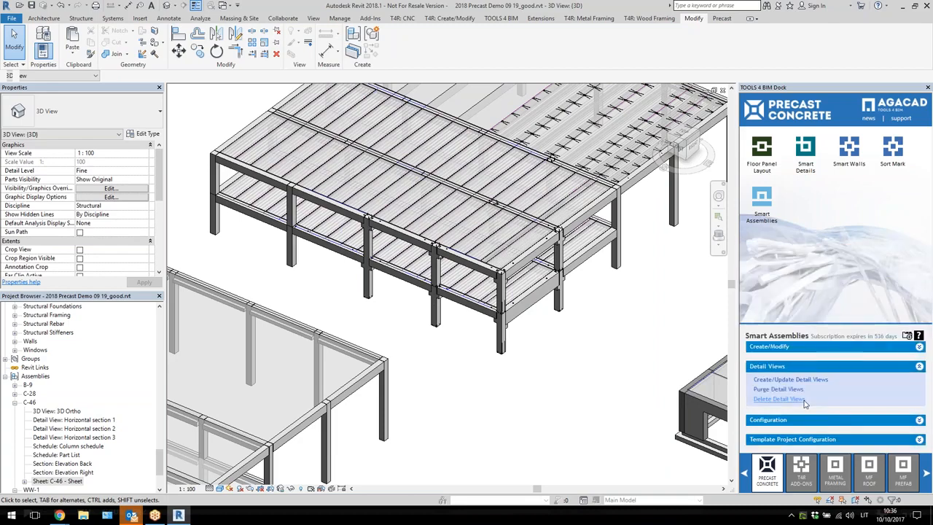
click(799, 420)
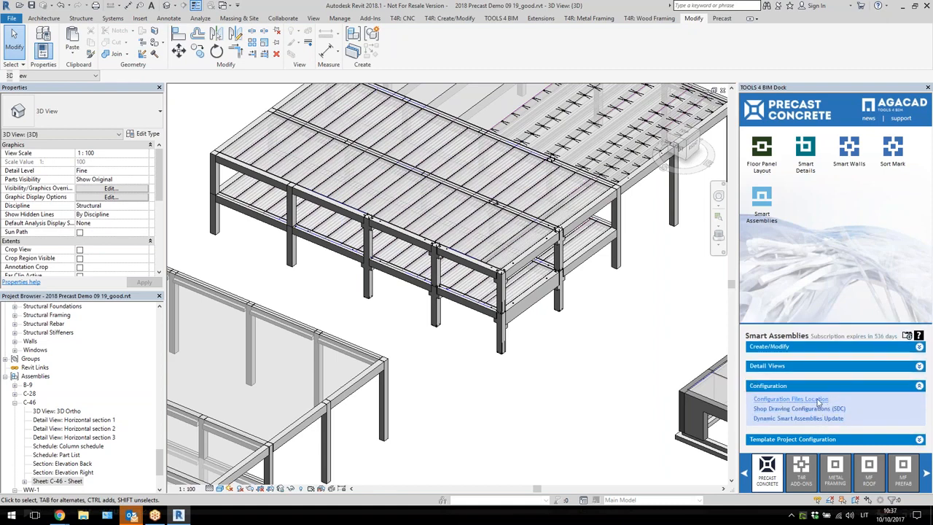
click(817, 402)
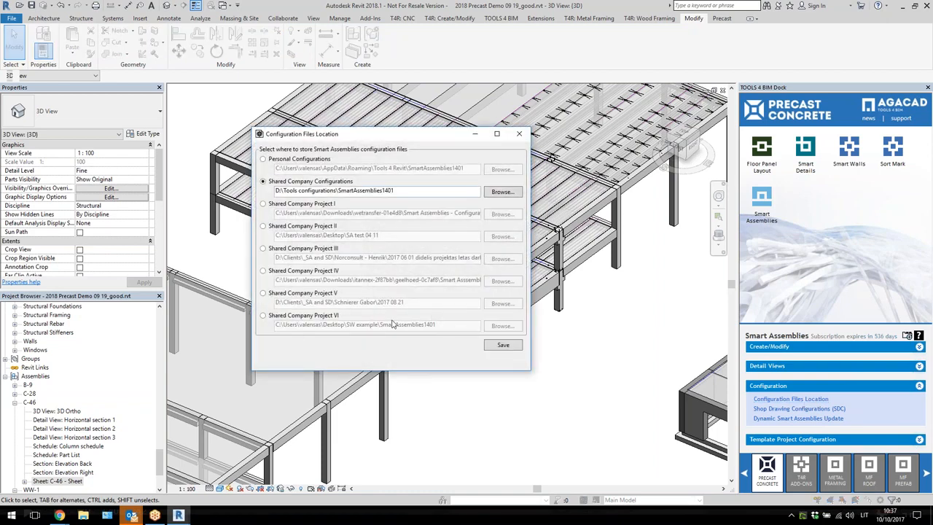
click(519, 134)
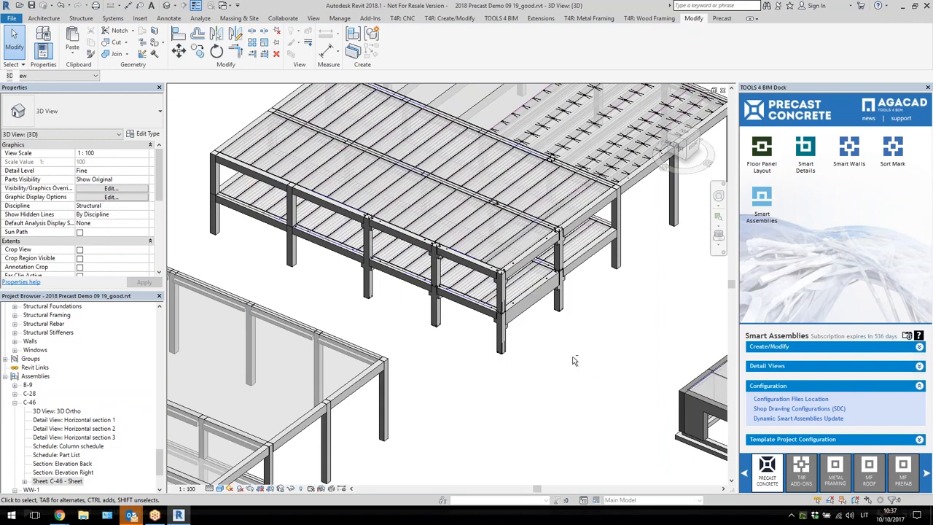
Turn on Dynamic Smart Assemblies Update for the project
key(z)
key(f)
scroll(434, 263, up, 2)
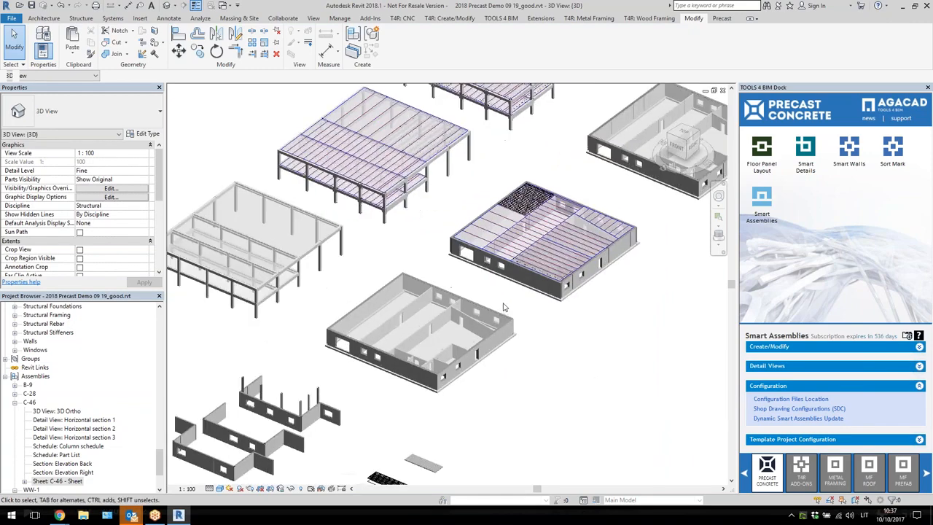
scroll(311, 256, up, 5)
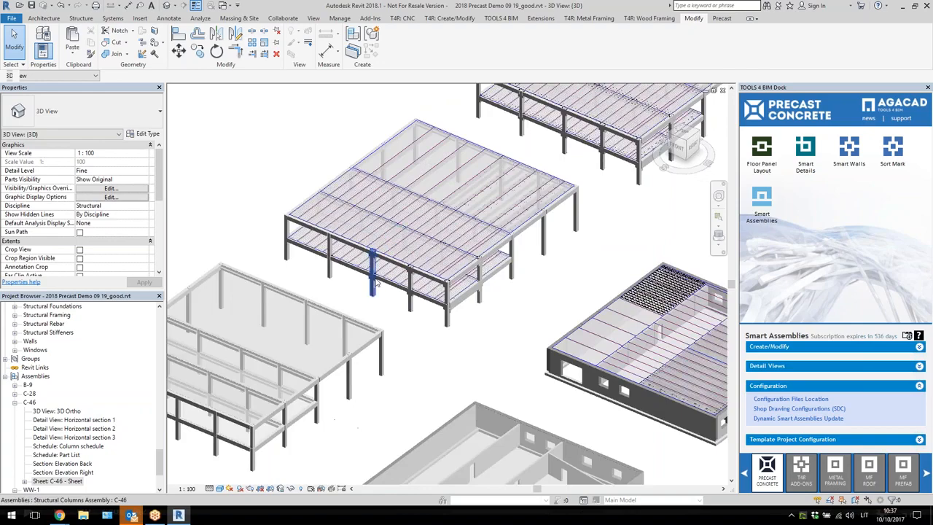
scroll(306, 251, up, 3)
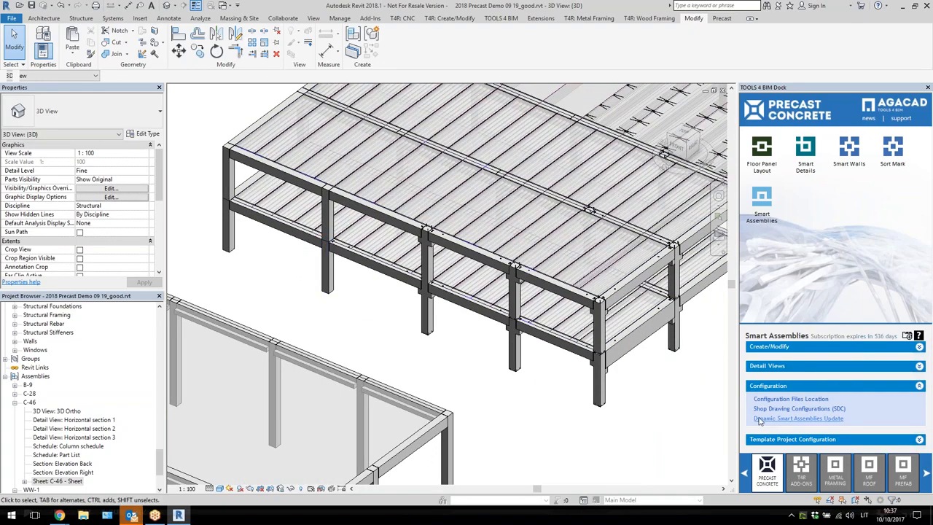
click(799, 418)
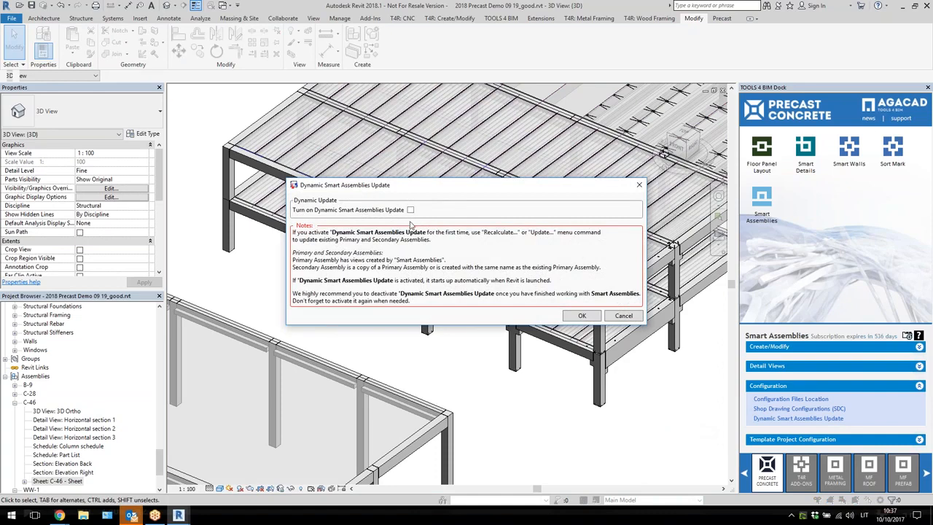
click(573, 318)
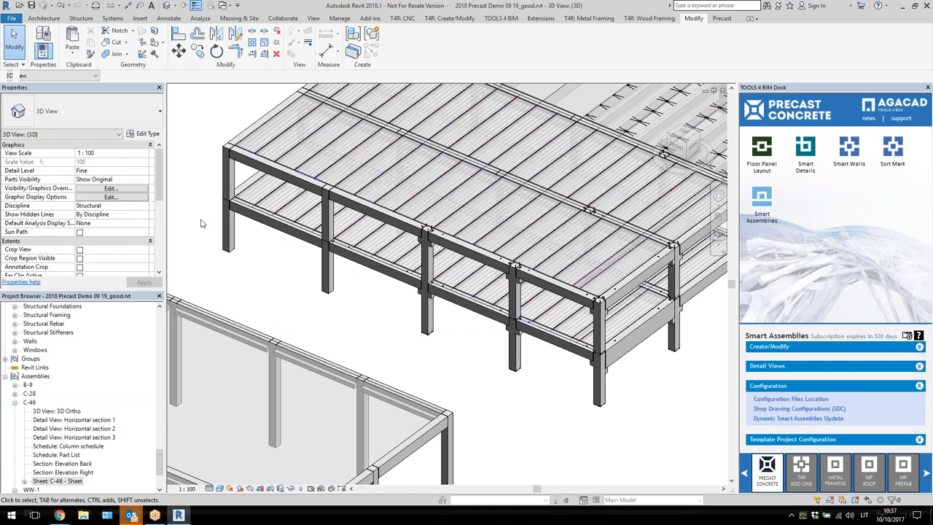
Auto-create assemblies for the four 400x400 columns without corbels at the far end of the frame's long side, and close the report
click(228, 219)
ctrl+click(327, 259)
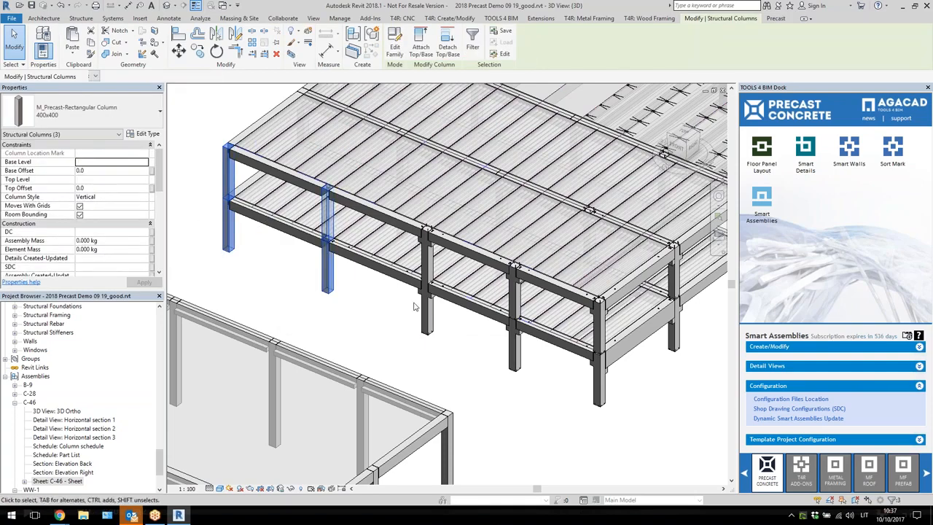
click(773, 347)
scroll(115, 221, down, 5)
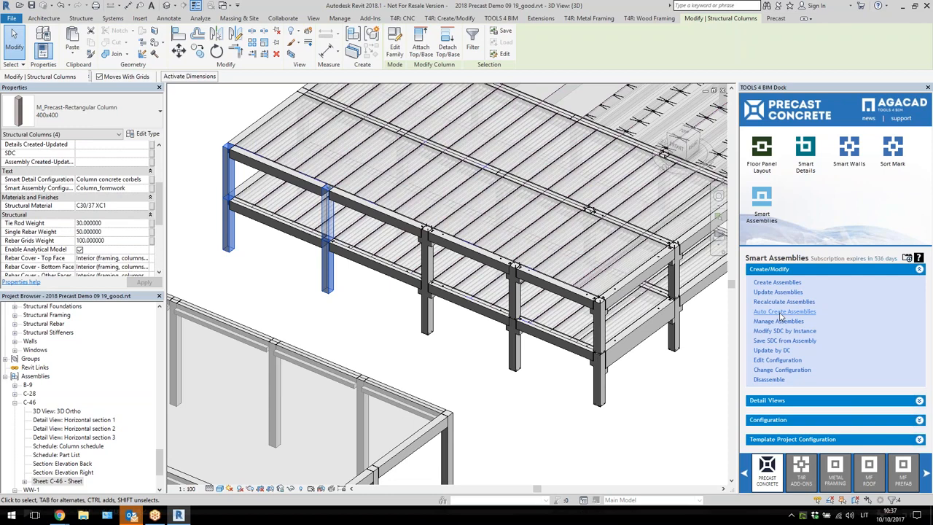
key(Escape)
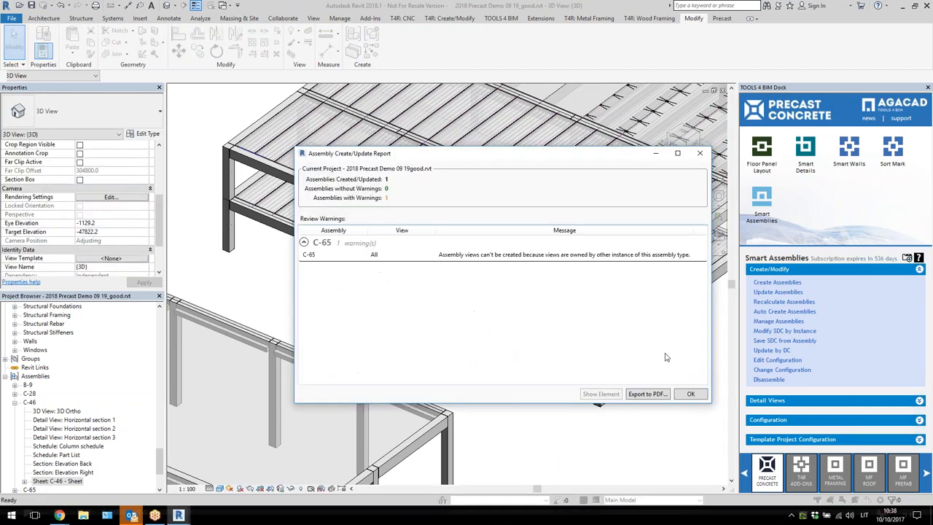
click(691, 394)
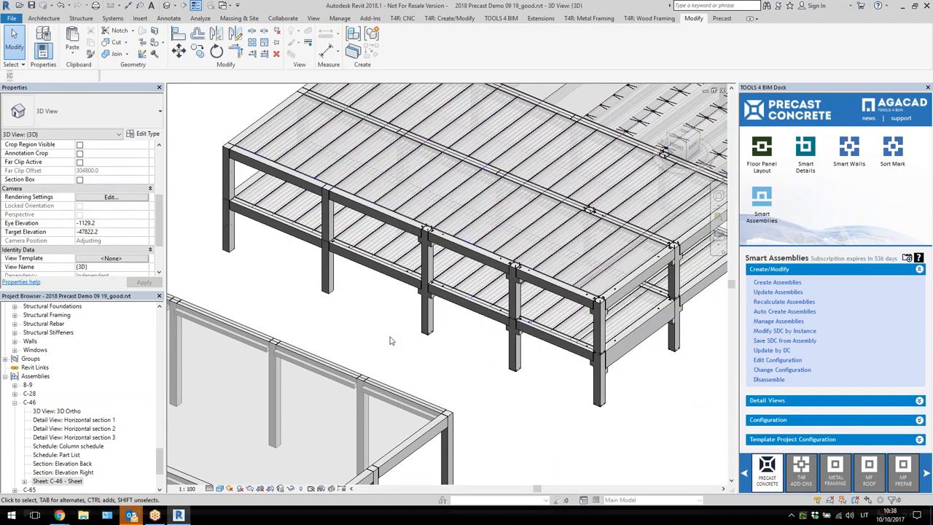
Use Manage Assemblies on a C-65 column to show its primary and secondary assemblies, and its primary assembly alone
click(328, 286)
key(Escape)
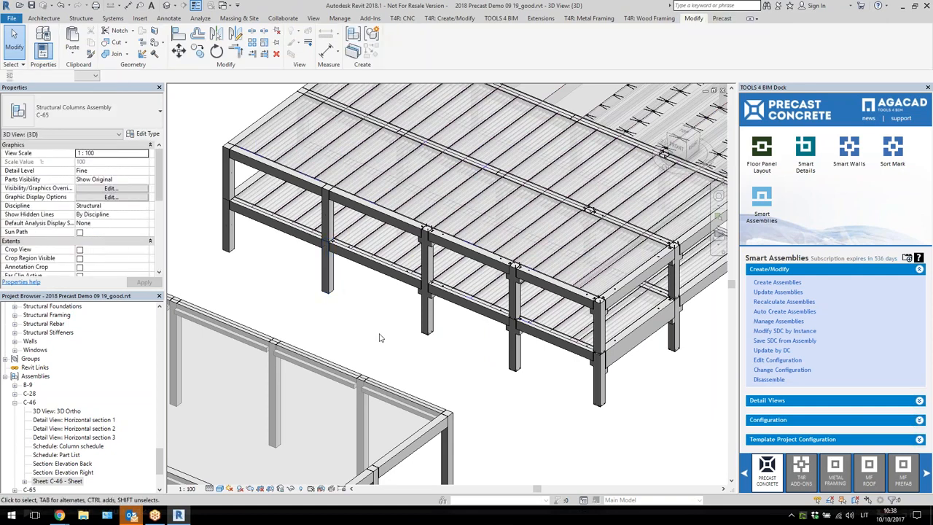
click(777, 322)
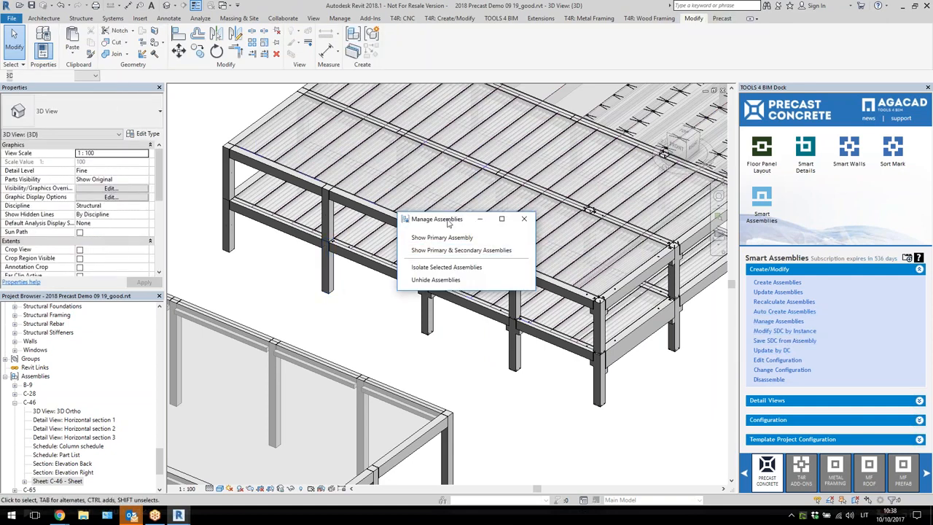
drag(448, 213, 495, 177)
click(506, 209)
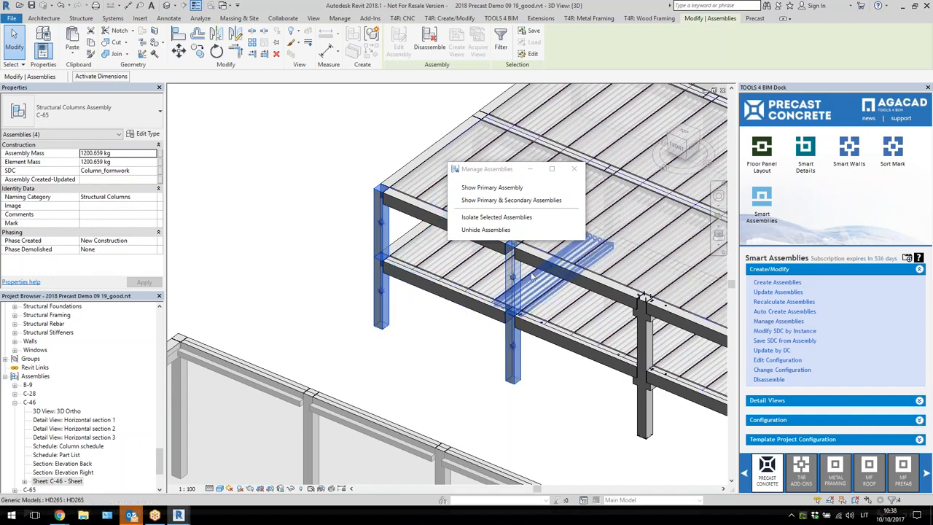
shift+middle_drag(315, 334, 444, 350)
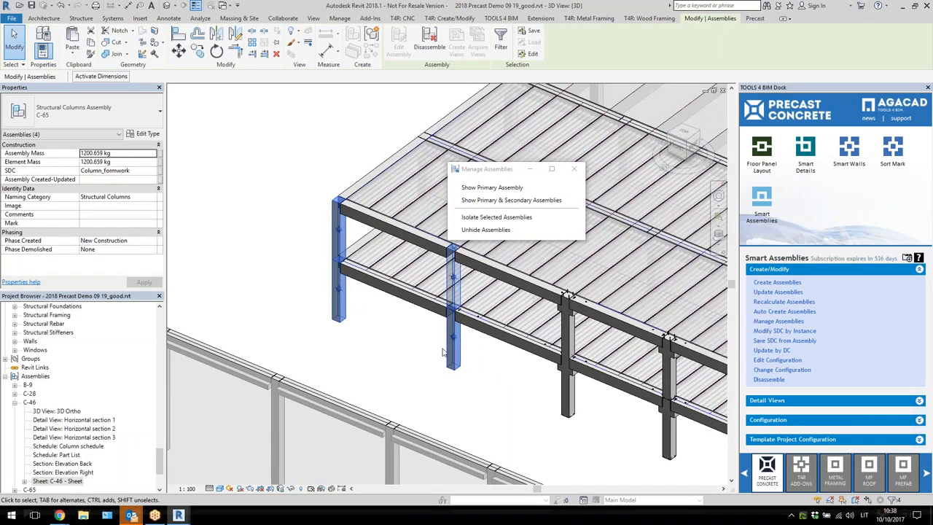
click(478, 188)
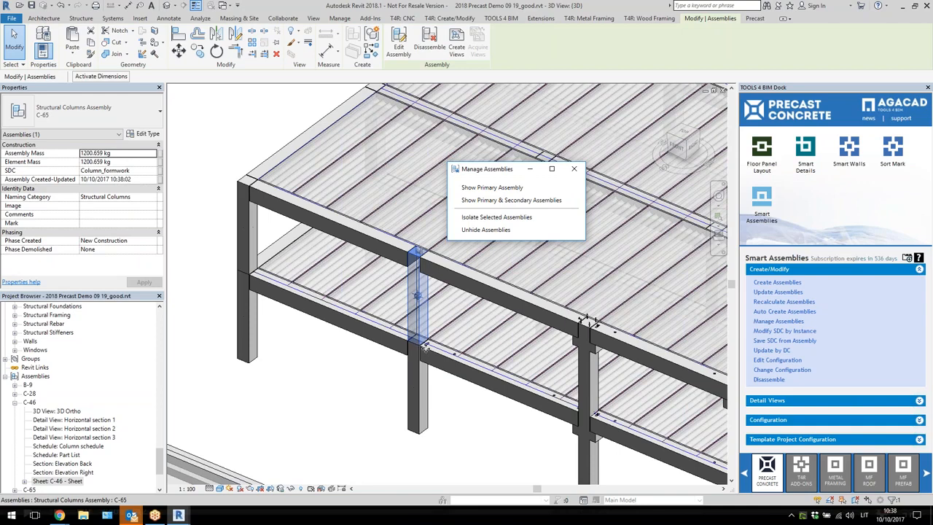
Check that Dynamic Smart Assemblies Update is turned on, cancel the settings, and clear the column selection
click(782, 420)
key(Escape)
click(799, 418)
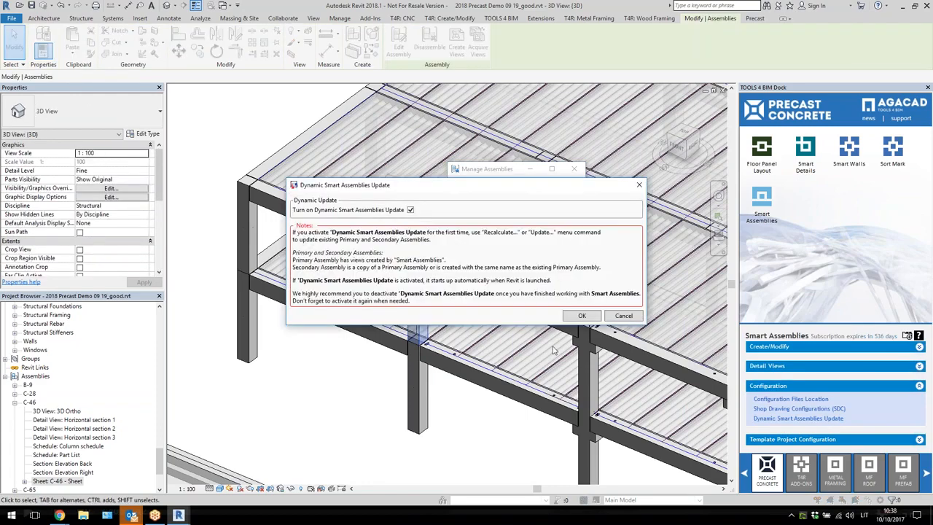
click(624, 316)
click(419, 328)
click(486, 417)
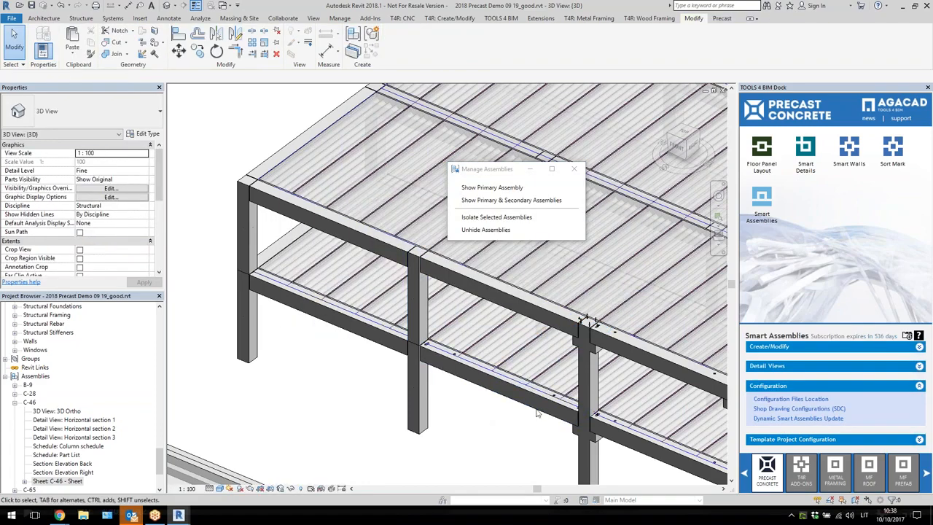
Place an SBKL embeded 200x200 component on the dark front face of the second column's upper C-65 assembly
scroll(503, 369, down, 3)
scroll(470, 347, up, 4)
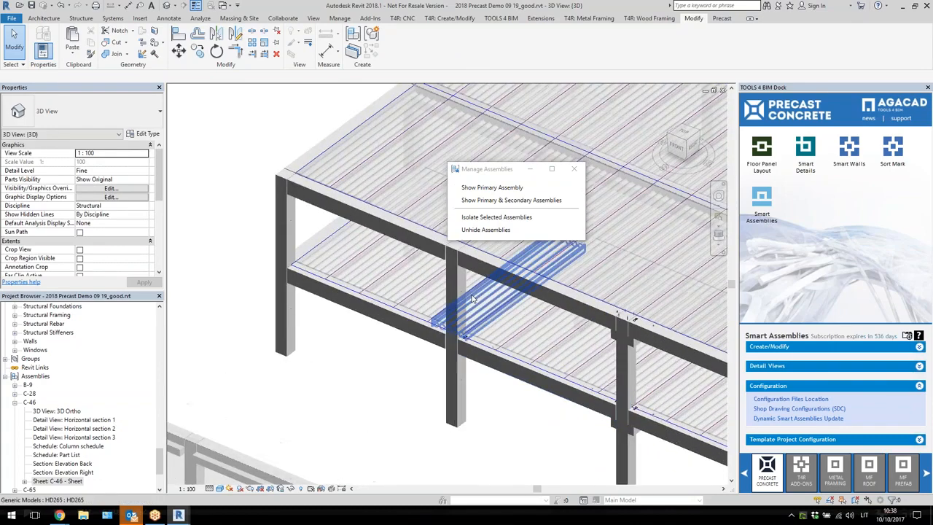
click(468, 309)
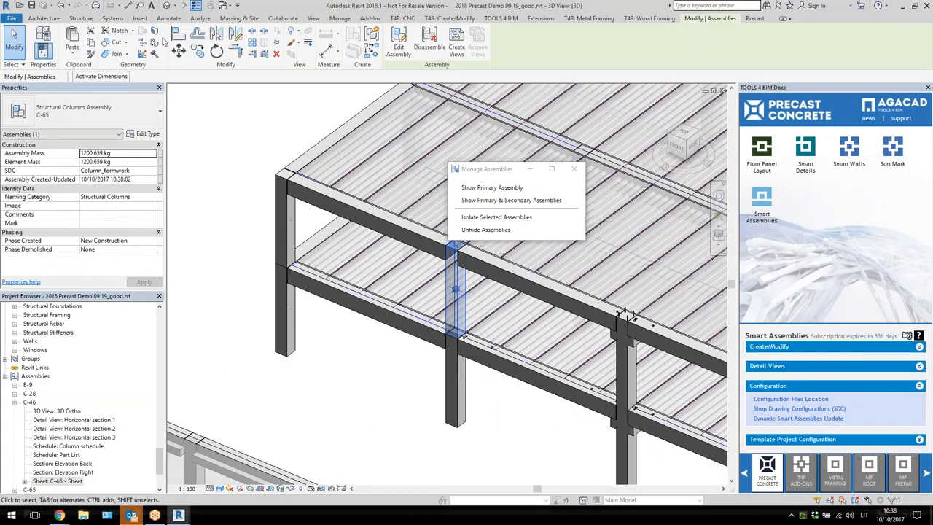
click(86, 21)
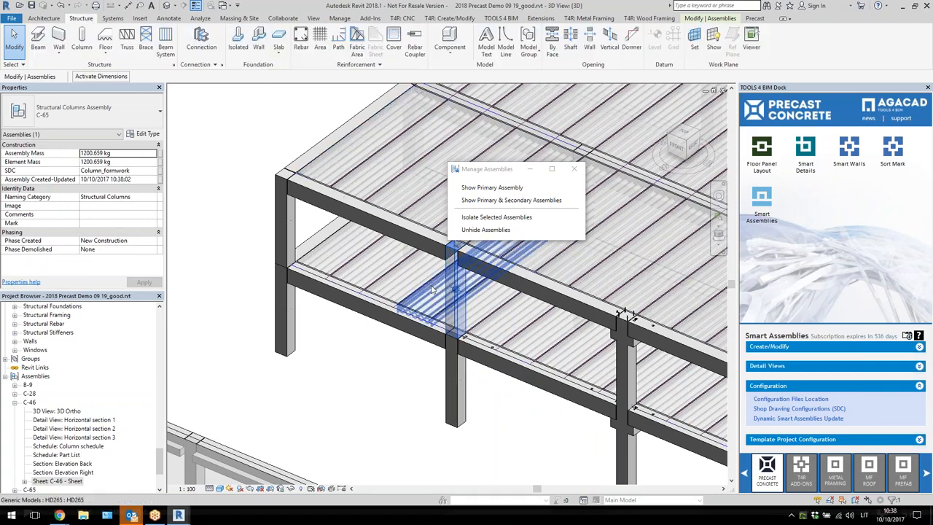
click(450, 40)
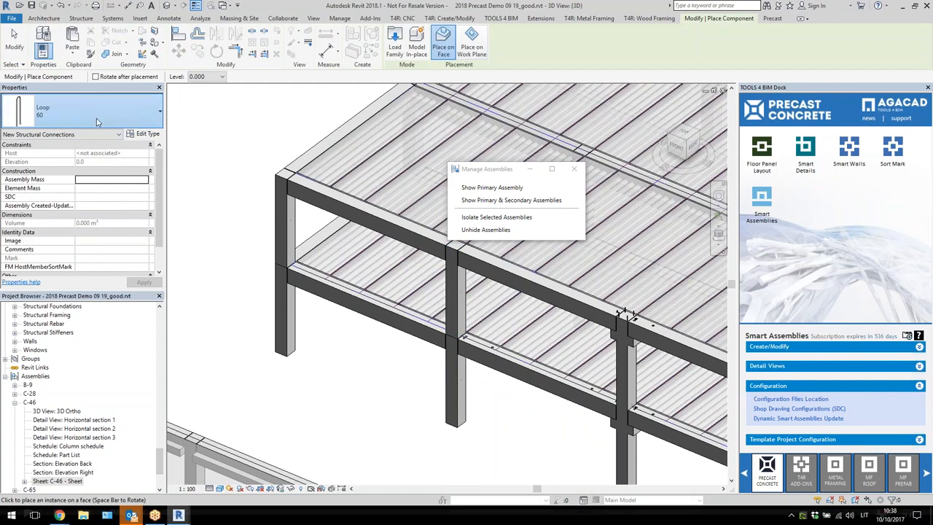
click(98, 122)
scroll(96, 231, down, 5)
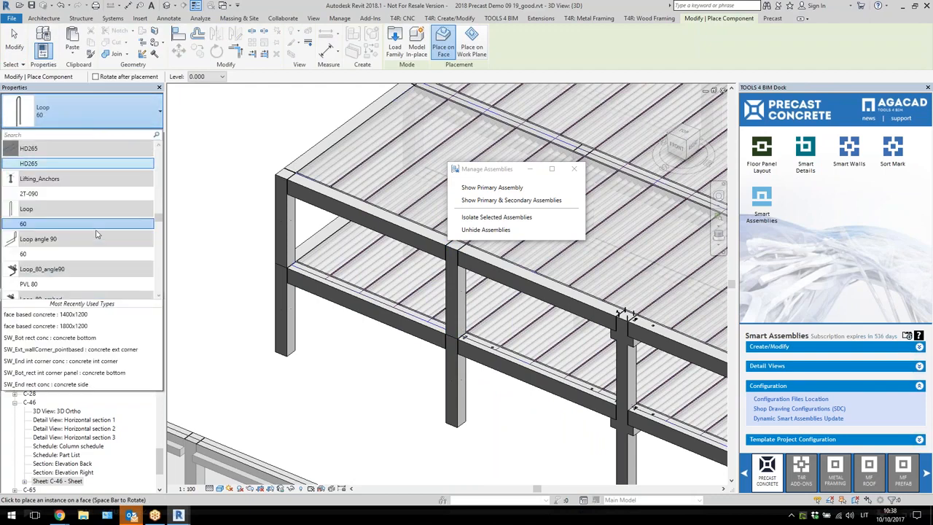
scroll(97, 233, down, 8)
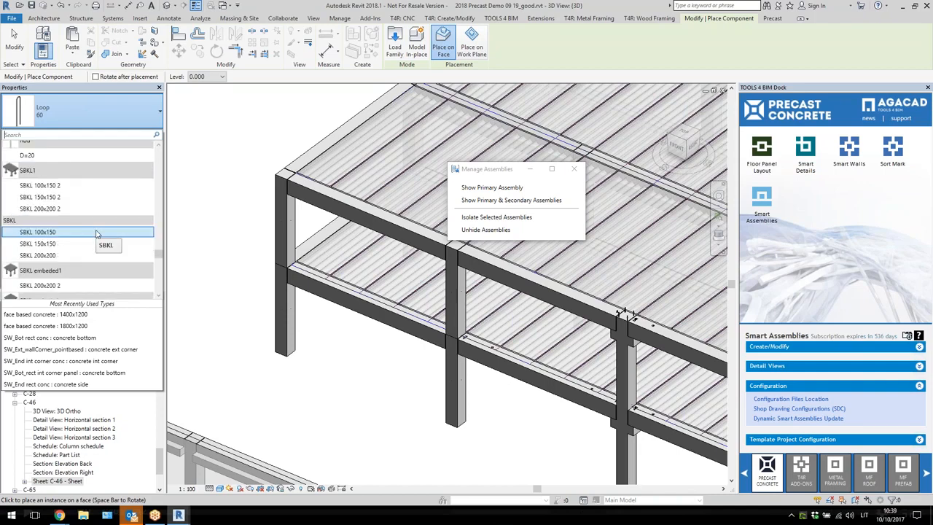
scroll(96, 234, down, 3)
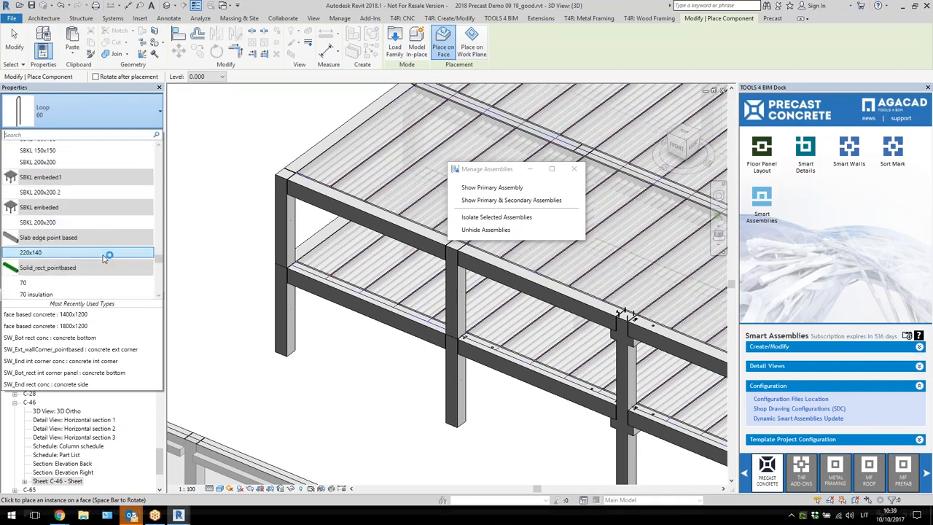
scroll(82, 225, down, 1)
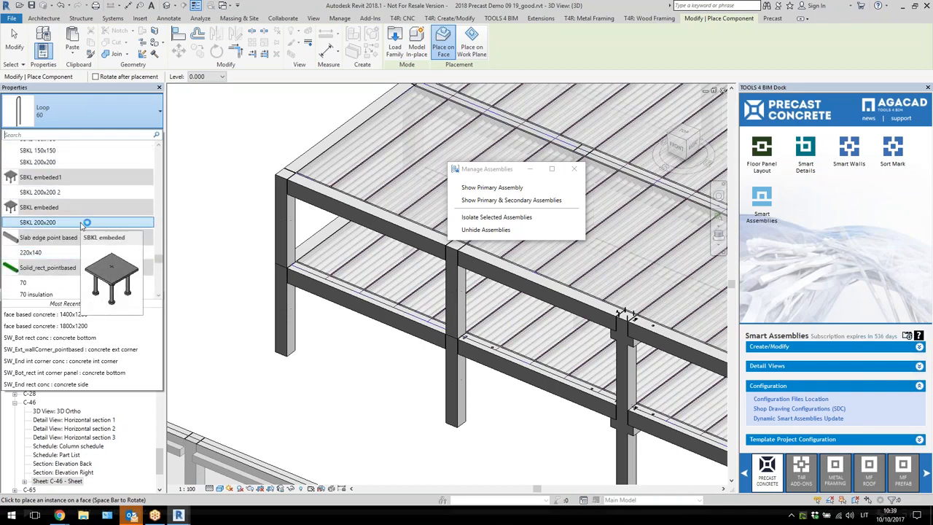
click(82, 223)
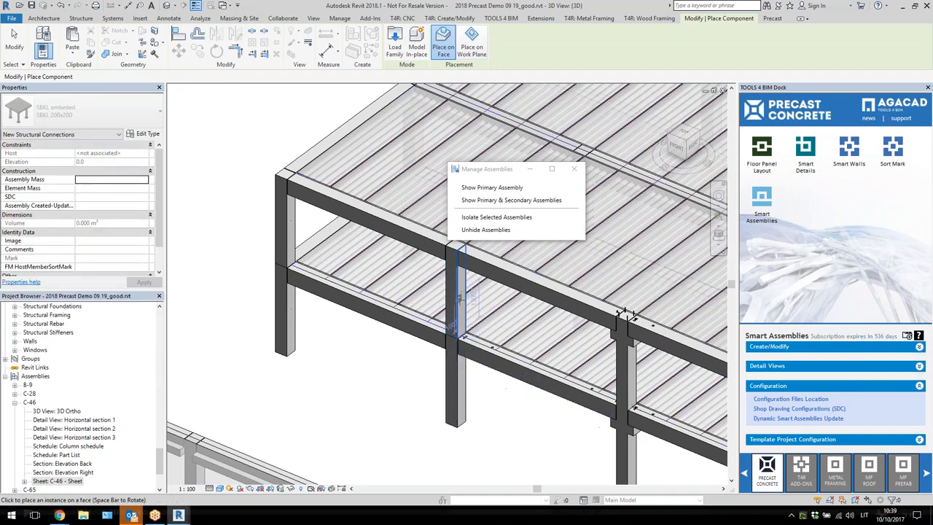
scroll(458, 302, up, 2)
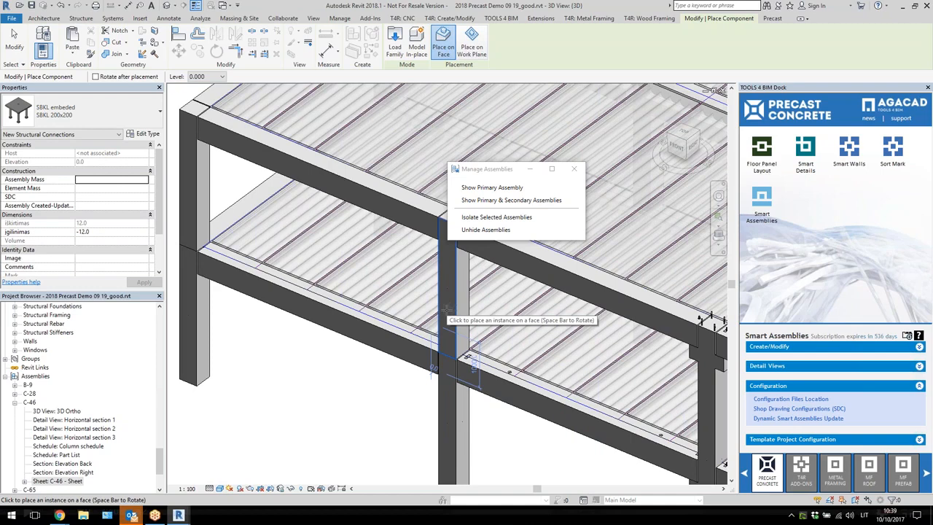
click(445, 312)
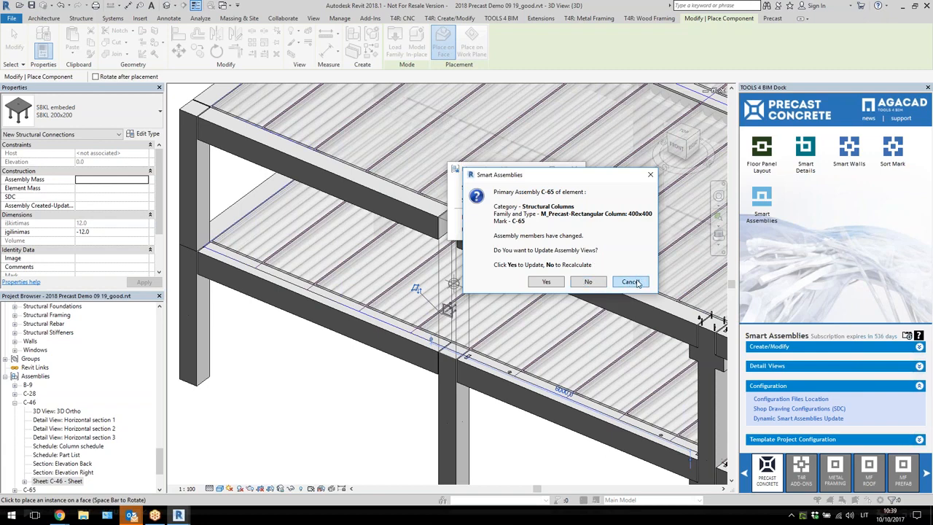
Recalculate primary assembly C-65 instead of updating its views, and accept the warnings about structural elements detaching from grids
click(586, 282)
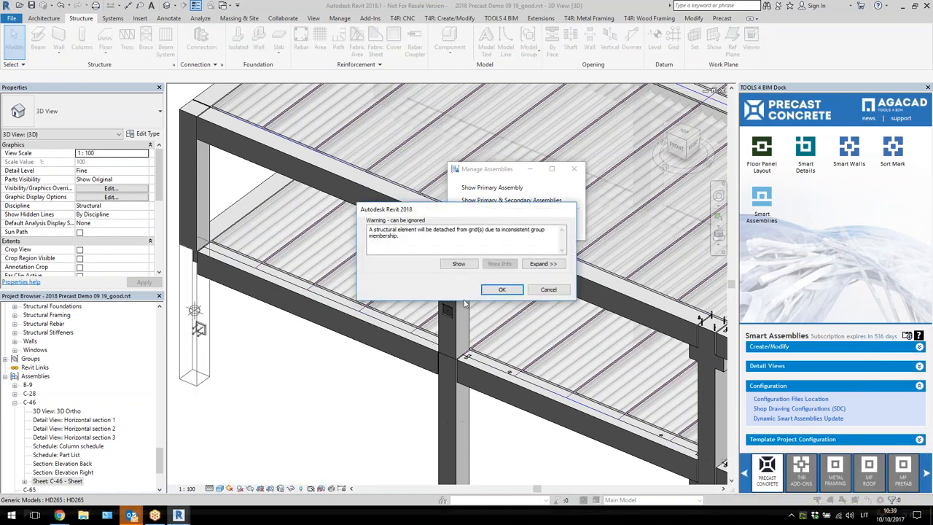
click(499, 290)
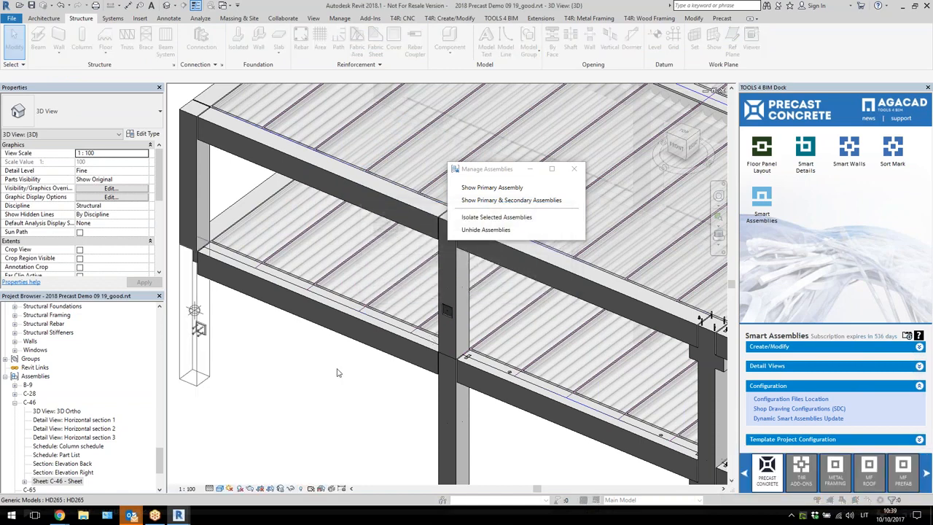
click(500, 290)
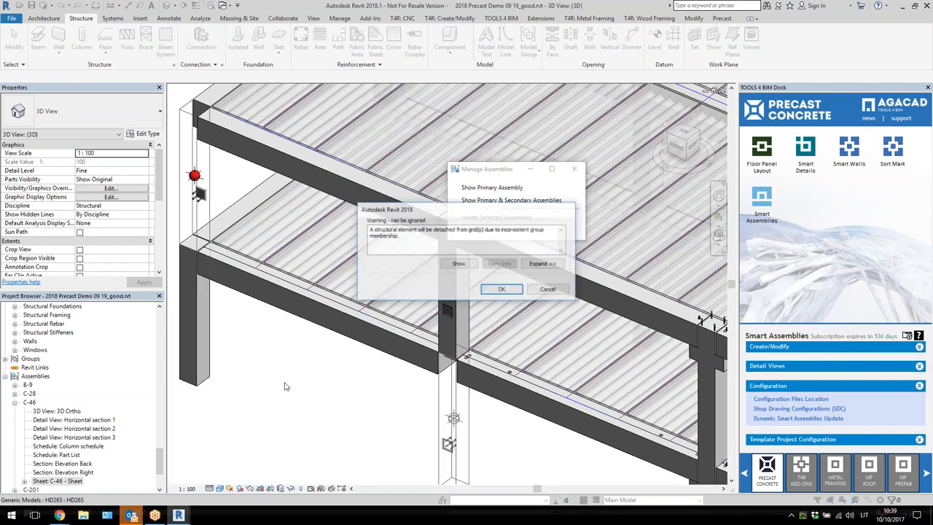
click(502, 289)
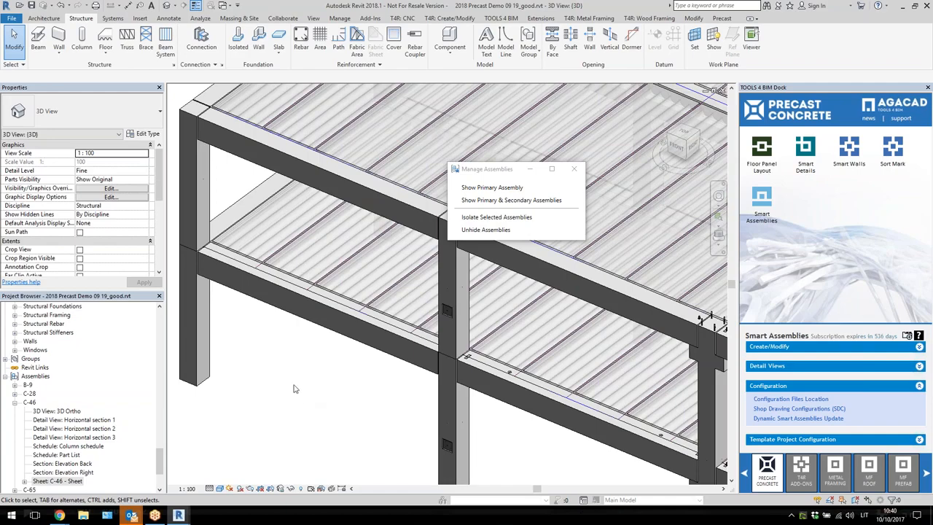
Select the upper and lower C-65 assemblies of the corner and second columns in turn to compare their properties
scroll(462, 293, down, 2)
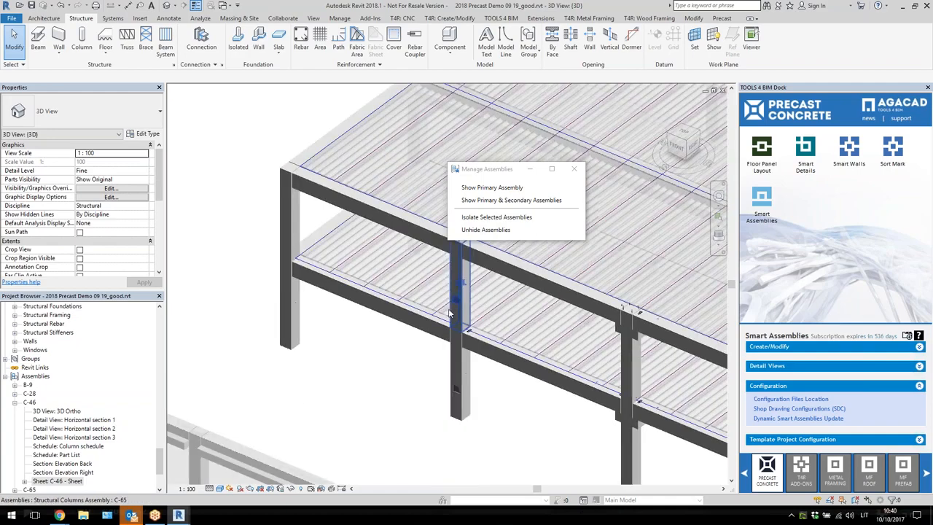
click(298, 331)
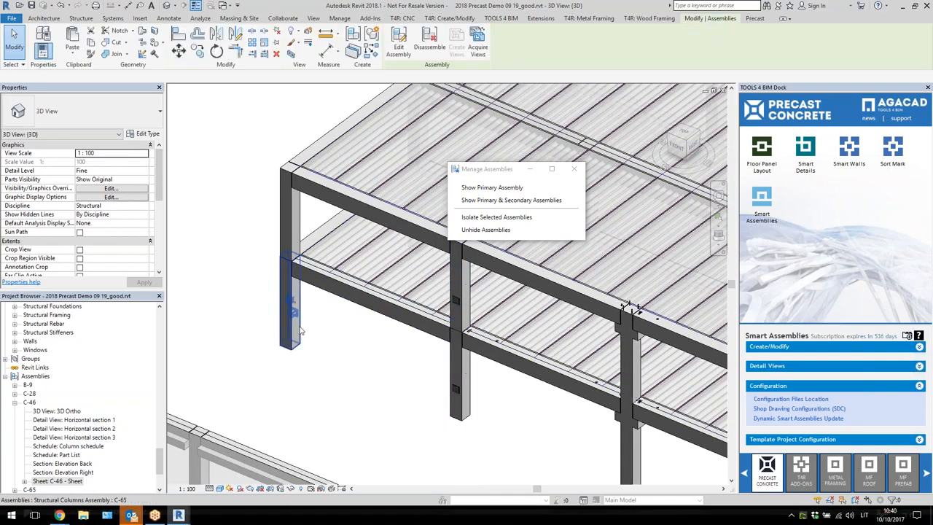
click(461, 314)
click(462, 367)
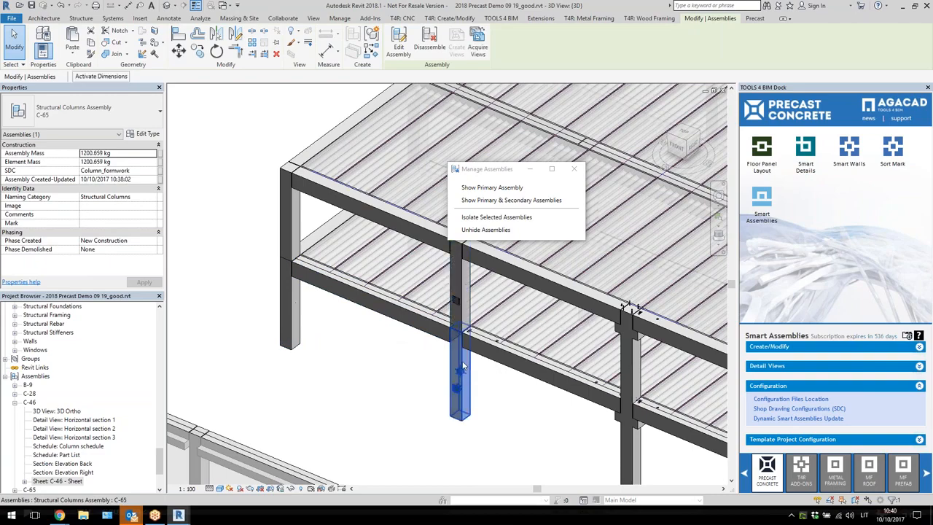
scroll(461, 325, up, 1)
click(458, 303)
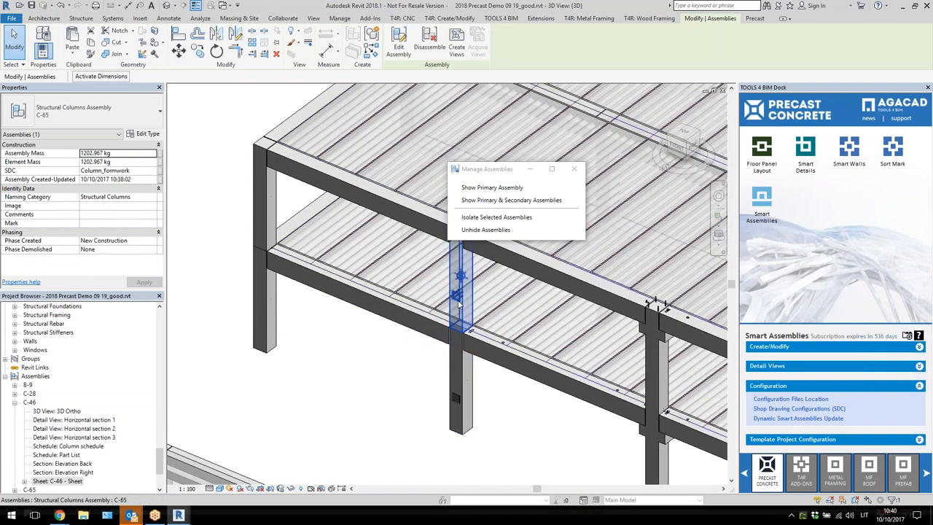
click(277, 331)
click(274, 318)
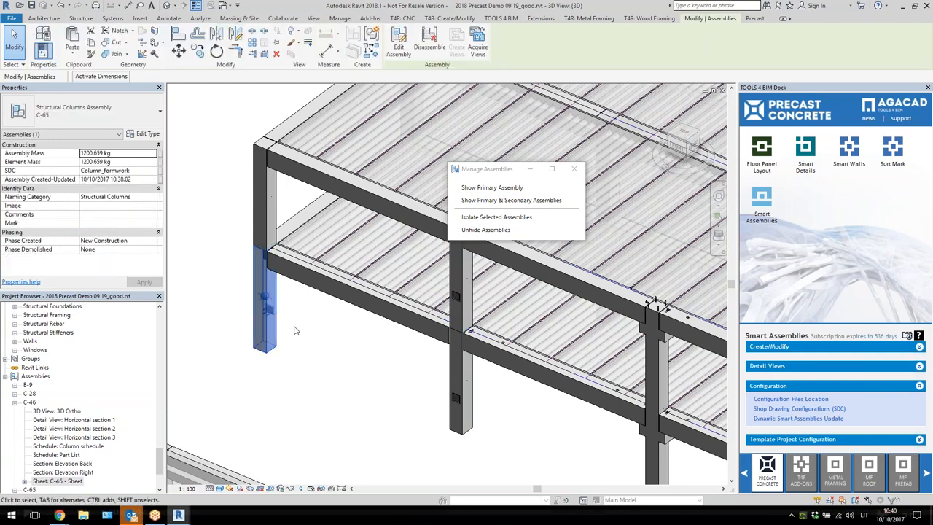
click(277, 226)
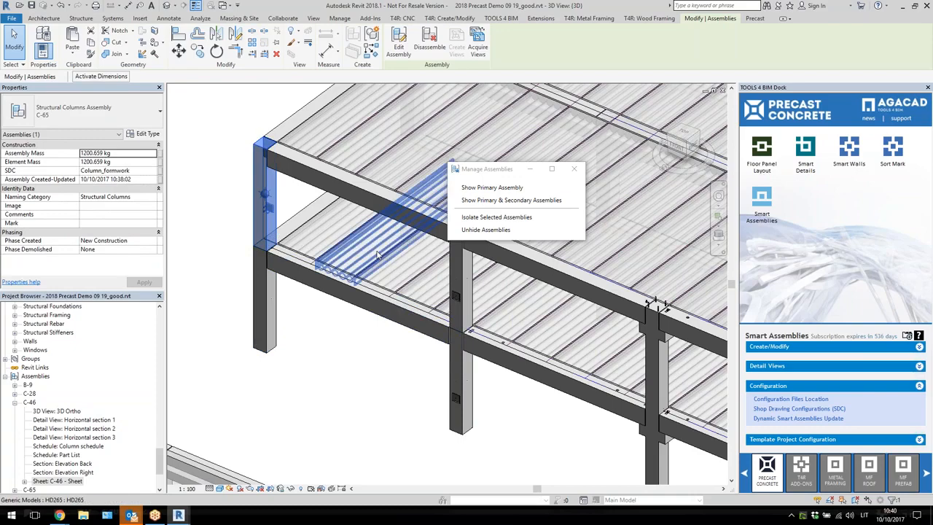
click(450, 355)
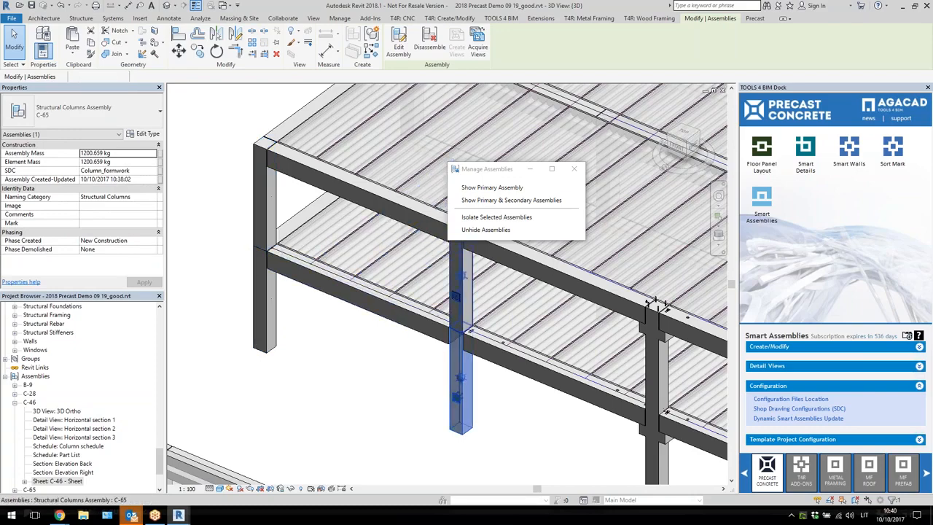
click(451, 317)
Recheck the second column's upper C-65 assembly against the upper corner column's properties, and clear the selection
scroll(372, 377, down, 2)
scroll(422, 380, up, 2)
middle_drag(410, 389, 445, 401)
click(492, 394)
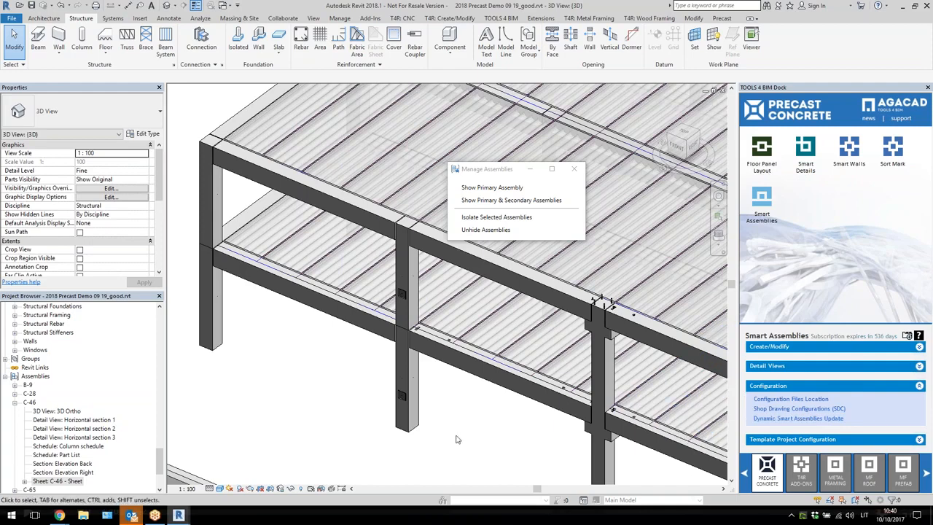
click(401, 299)
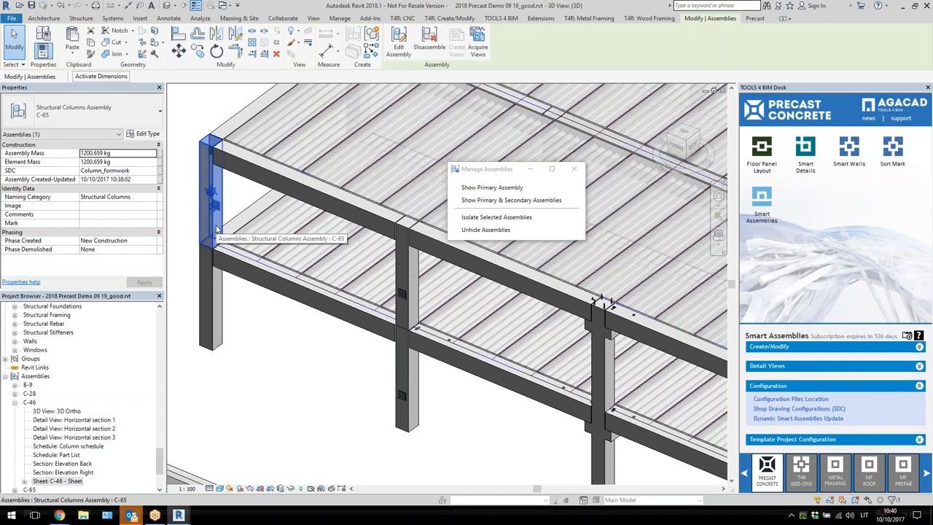
click(417, 306)
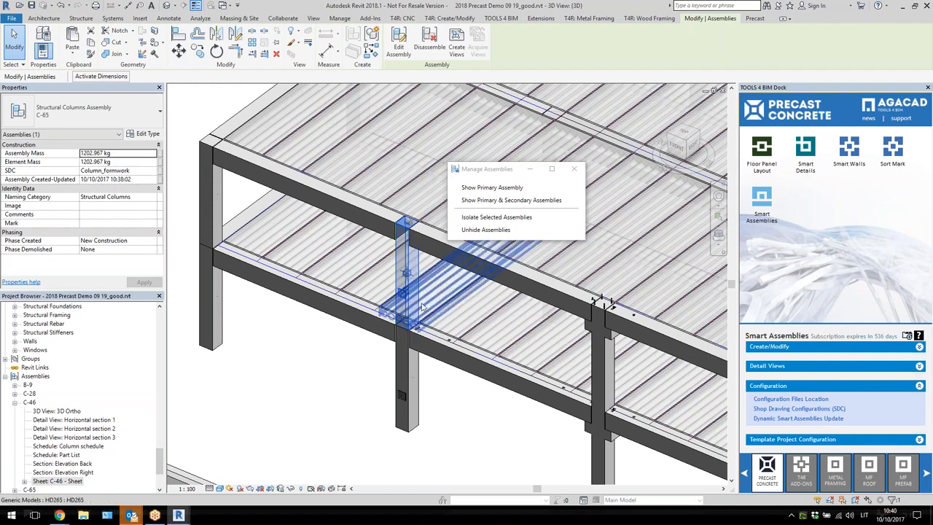
click(450, 413)
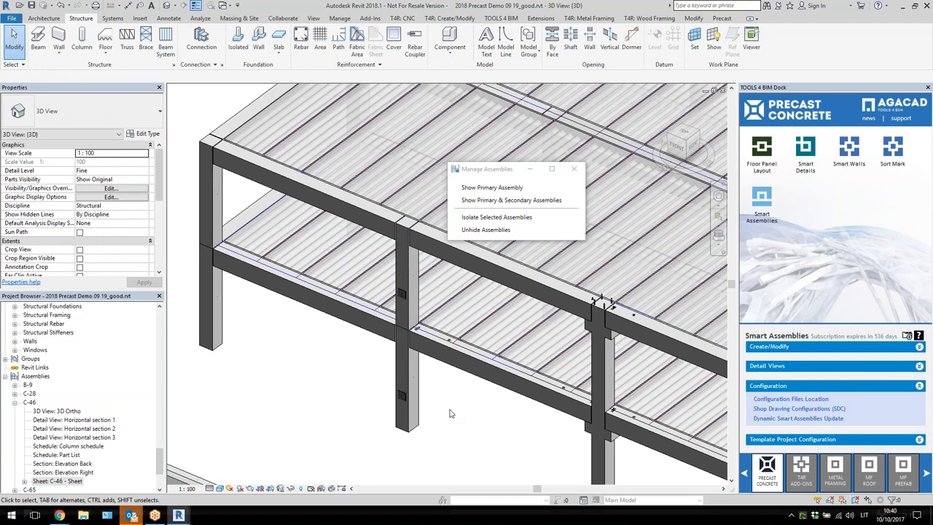
Close the Manage Assemblies window and bring the whole front side of the frame into view
scroll(329, 324, down, 6)
scroll(331, 330, up, 2)
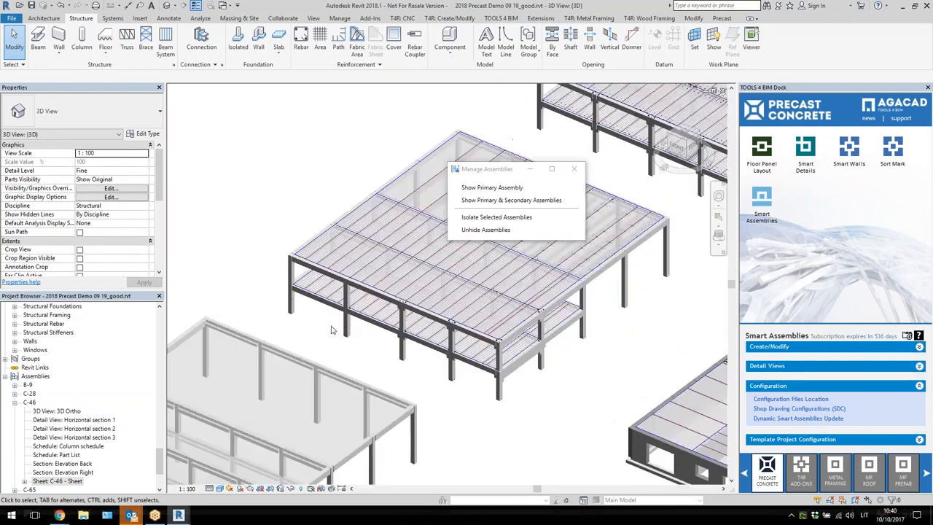
scroll(331, 331, up, 5)
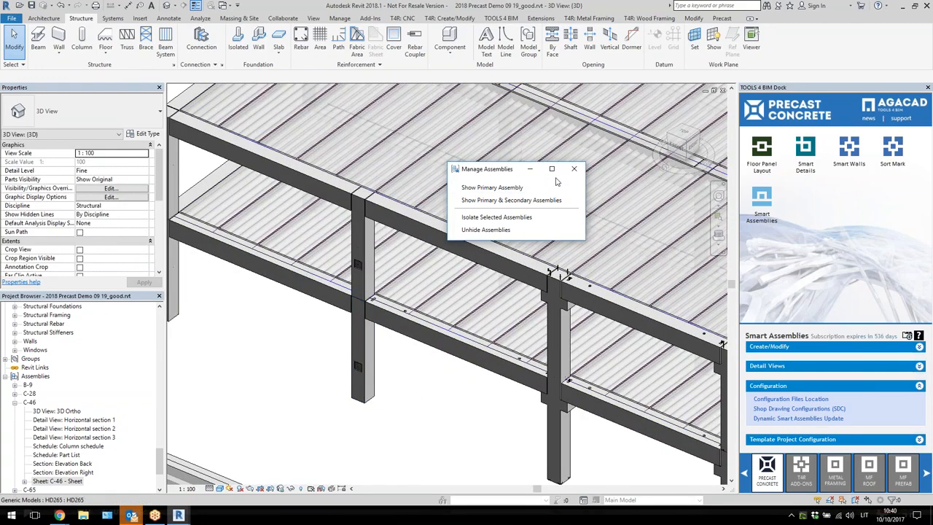
click(573, 171)
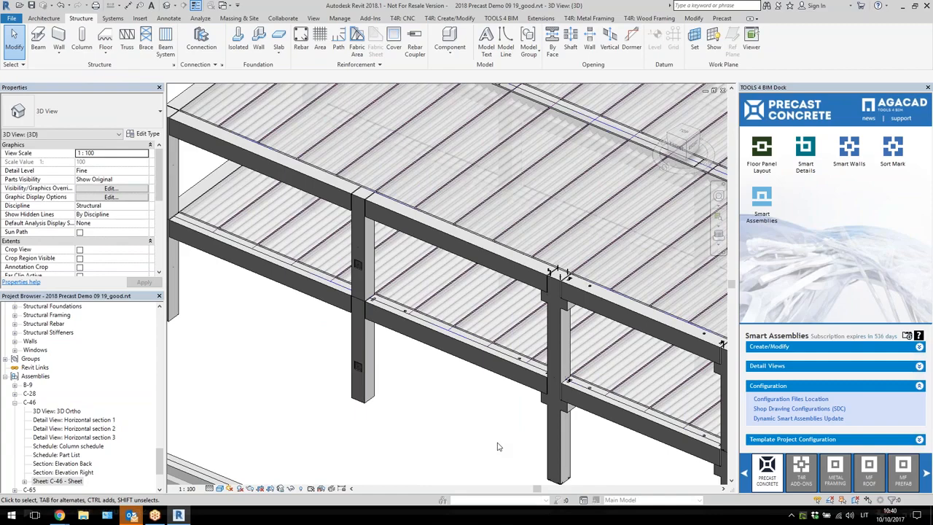
scroll(463, 420, down, 5)
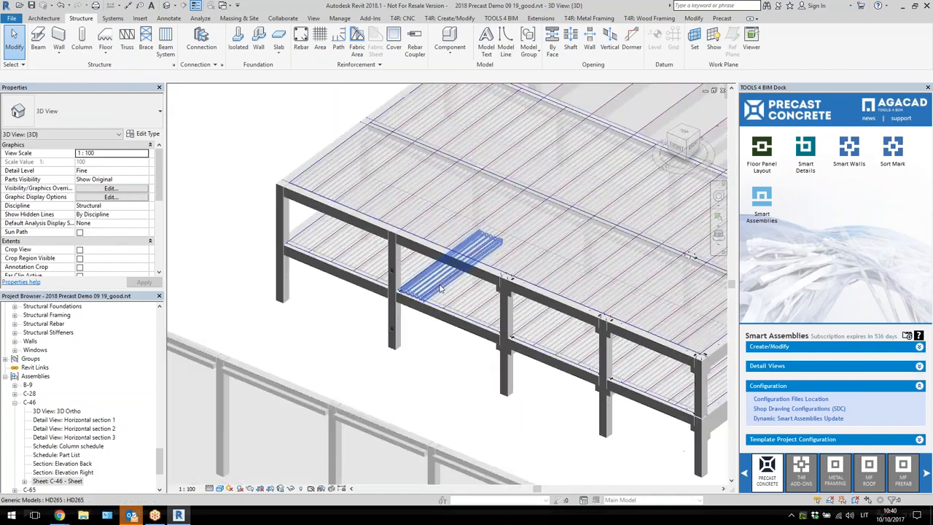
scroll(476, 401, up, 3)
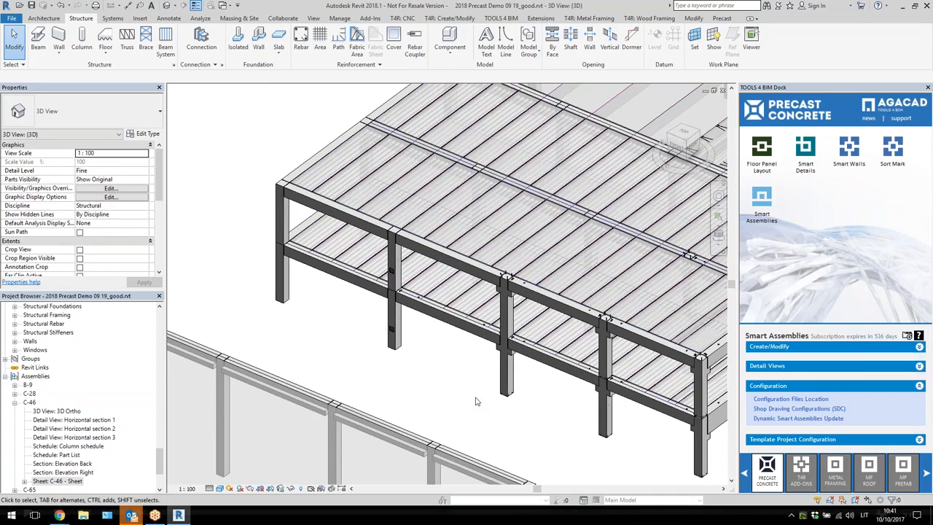
scroll(475, 401, down, 3)
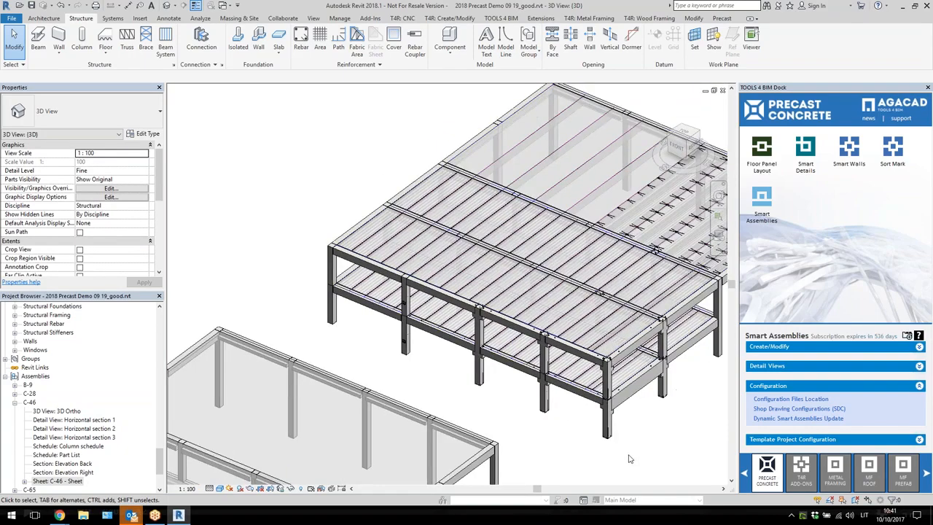
scroll(630, 459, up, 2)
Show the Smart Assemblies detail view commands, clear the corbel column selection, and open the Shop Drawing Configurations (SDC)
click(800, 367)
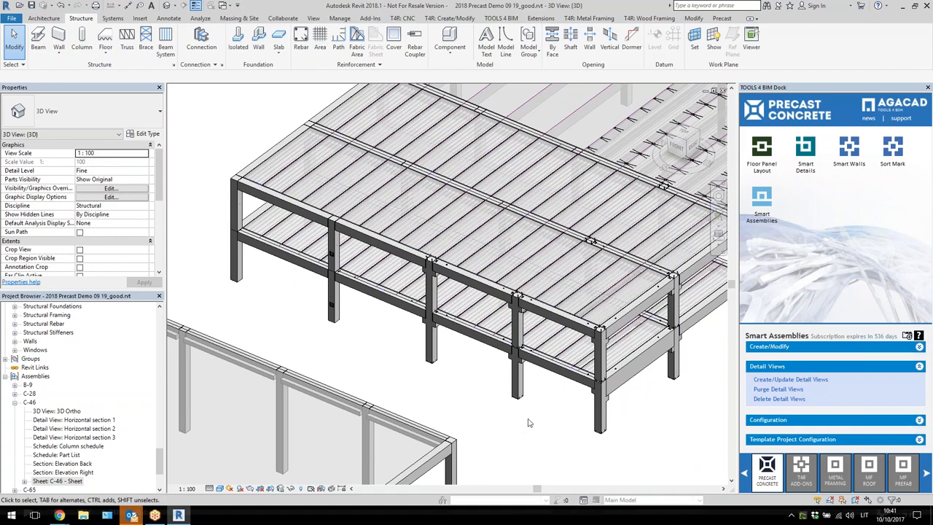
click(518, 320)
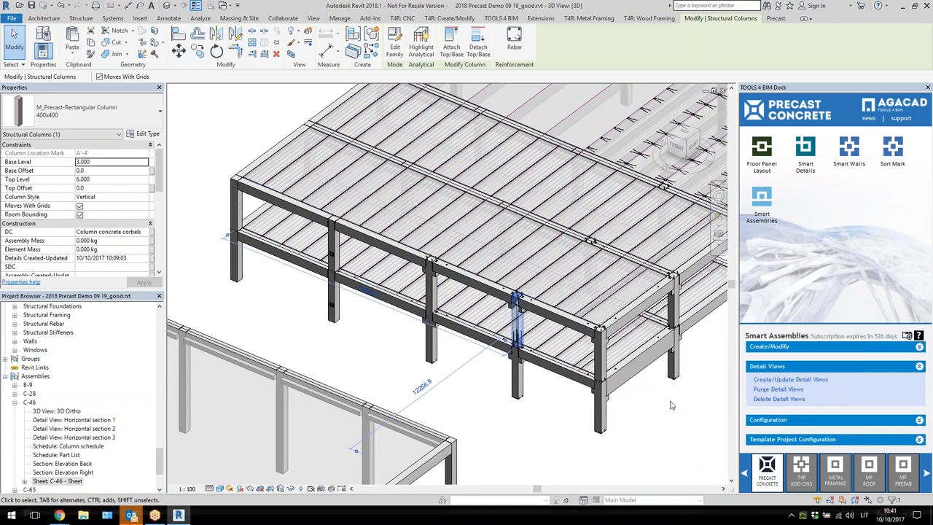
key(Escape)
click(763, 421)
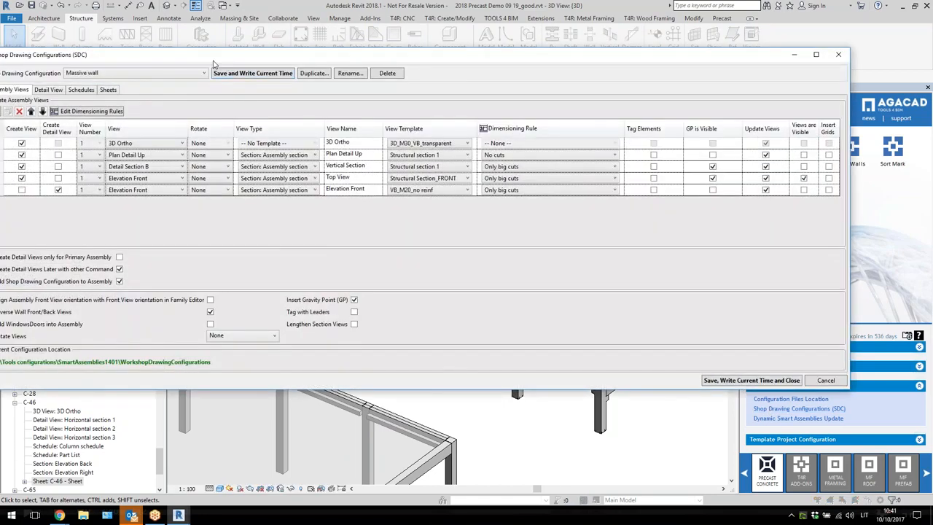
Display the Column_formwork shop drawing configuration
drag(214, 63, 299, 69)
click(264, 82)
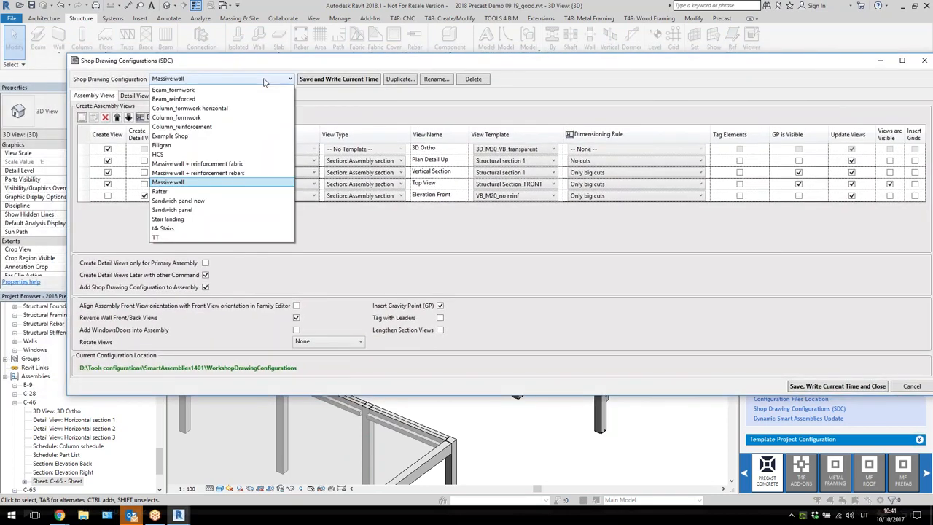
click(192, 119)
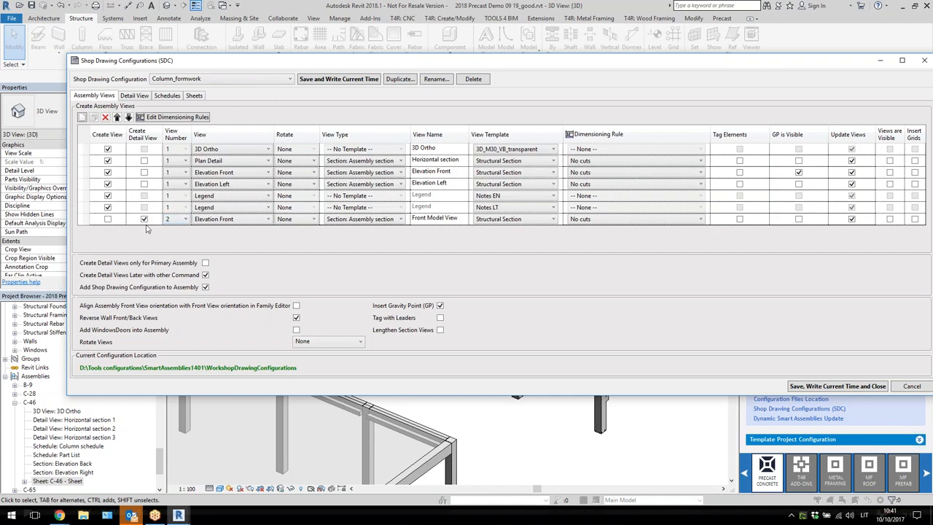
Examine the Front Model View row's detail view setting in the configuration and close the window without saving
mouse_move(563, 61)
mouse_down()
mouse_move(547, 63)
mouse_move(504, 11)
mouse_move(543, 32)
mouse_move(542, 41)
mouse_move(545, 33)
mouse_up()
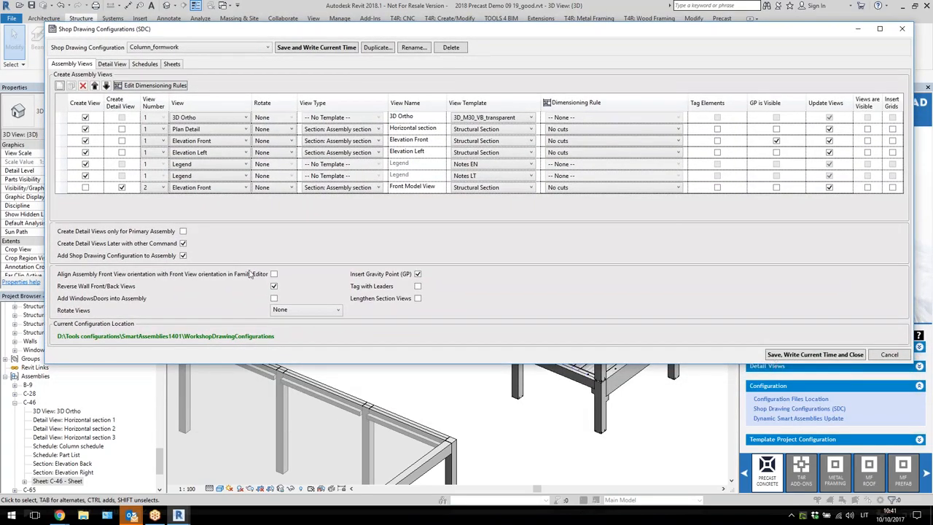
click(62, 187)
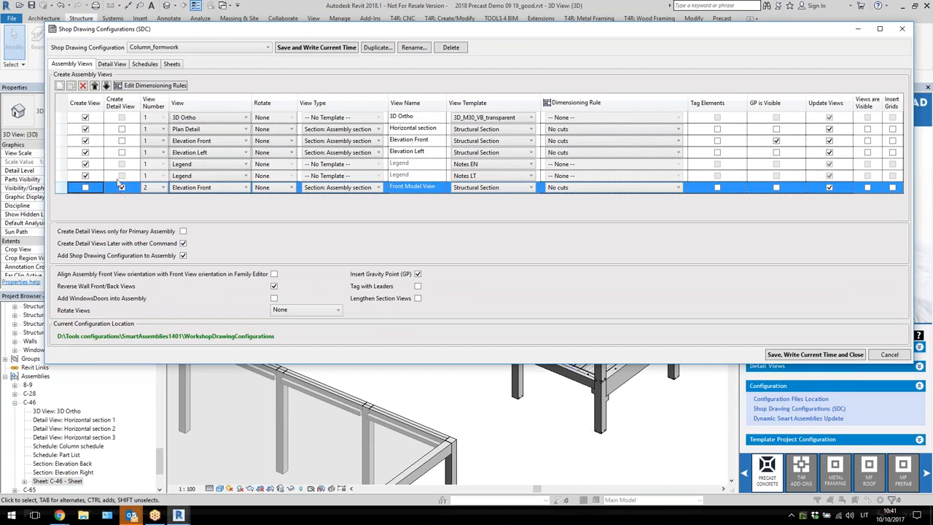
drag(805, 38, 760, 41)
click(857, 32)
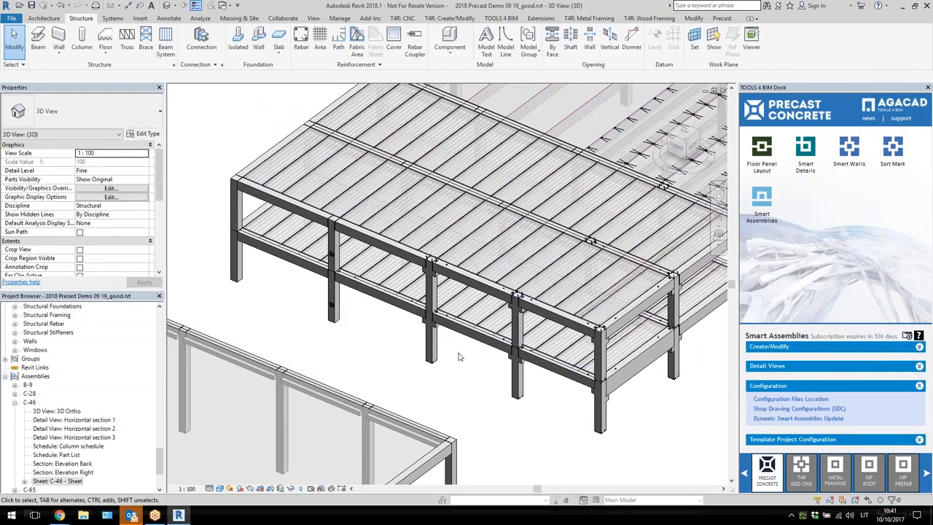
Create the detail views for the lower C-28 column assembly next to the corner column
click(517, 390)
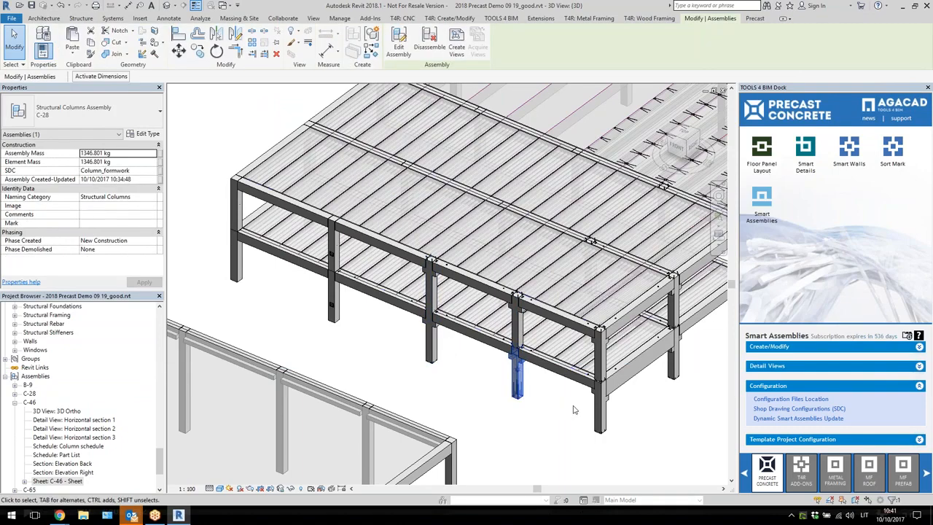
scroll(517, 390, up, 2)
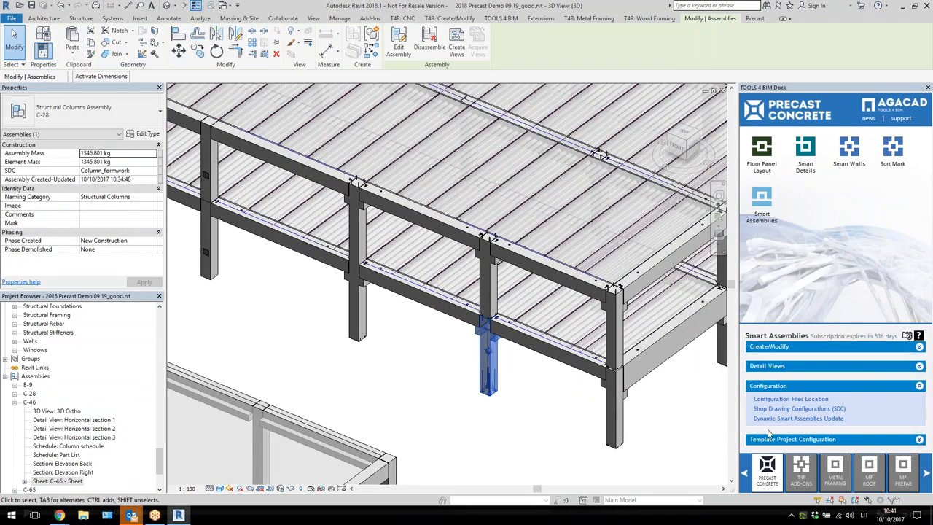
click(776, 368)
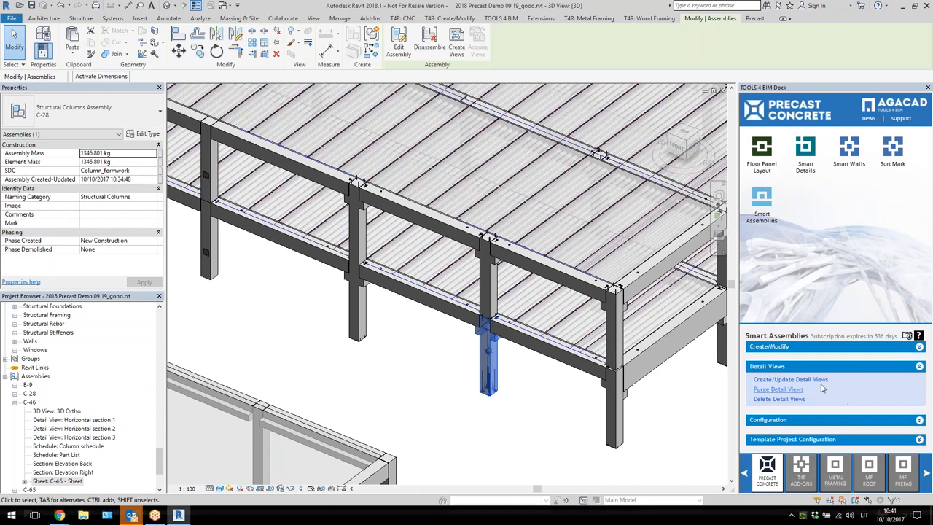
click(818, 380)
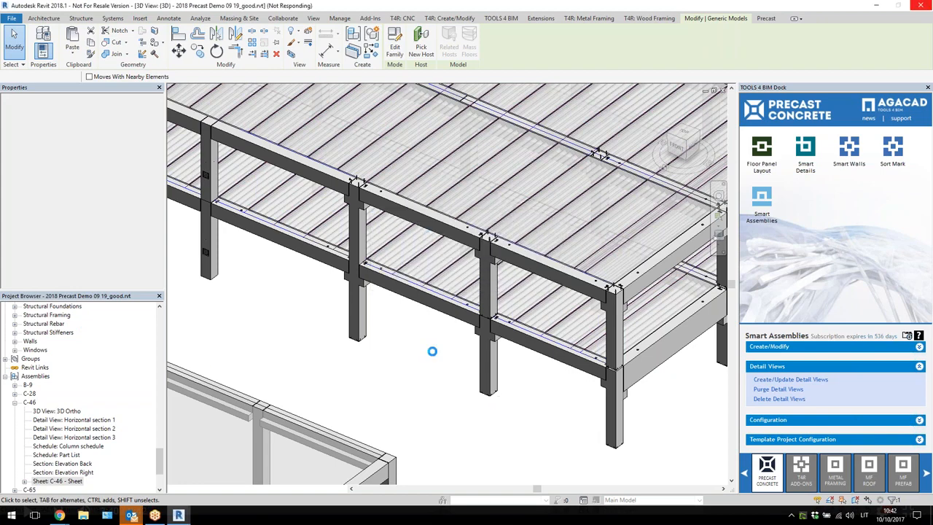
Expand the Sections (Assembly section) group of the project's views and open C-28-Front Model View
drag(159, 457, 165, 444)
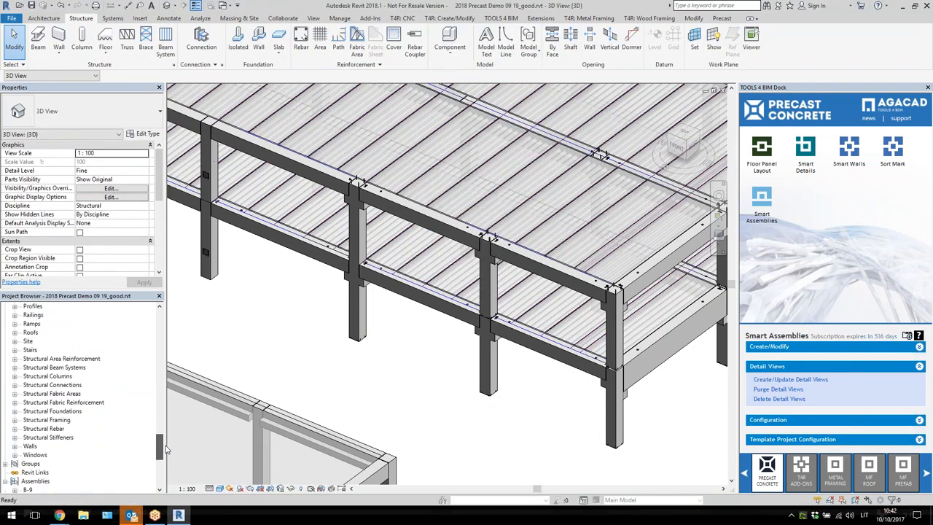
click(484, 362)
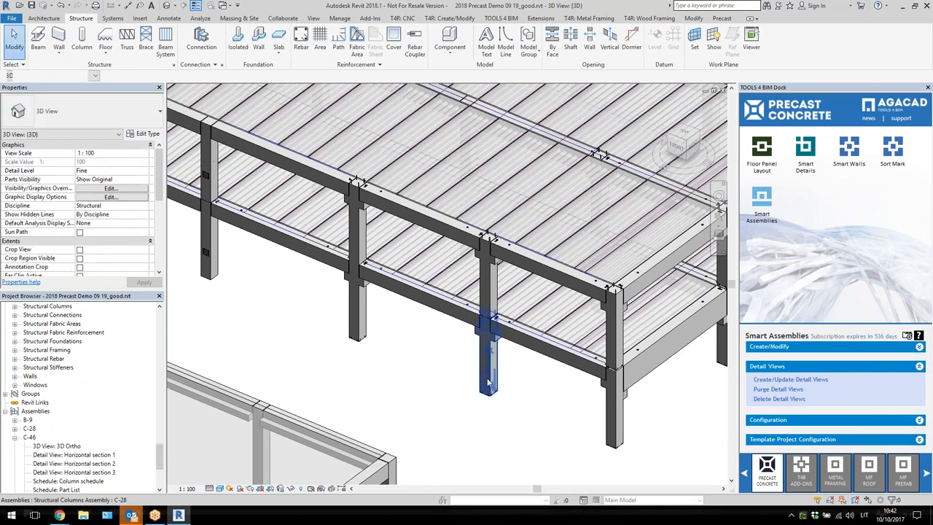
click(216, 328)
drag(158, 465, 171, 353)
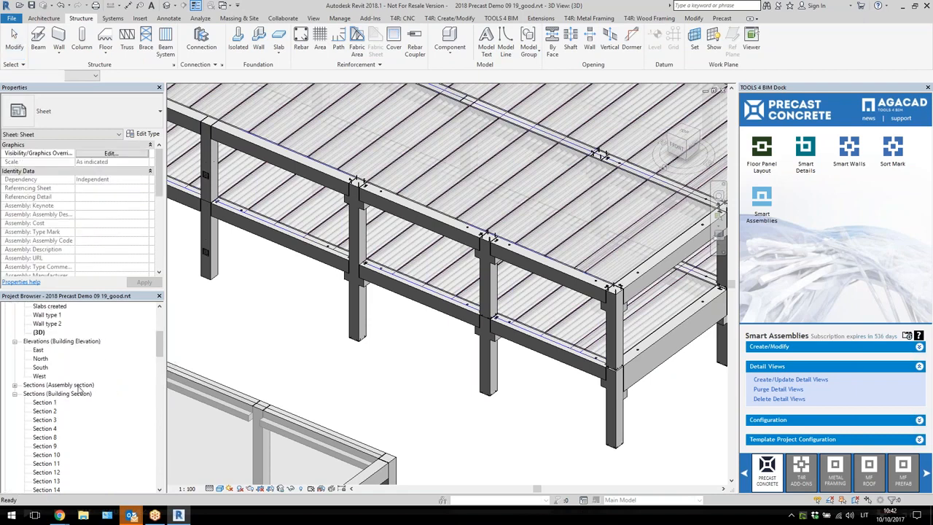
click(78, 386)
scroll(87, 397, down, 4)
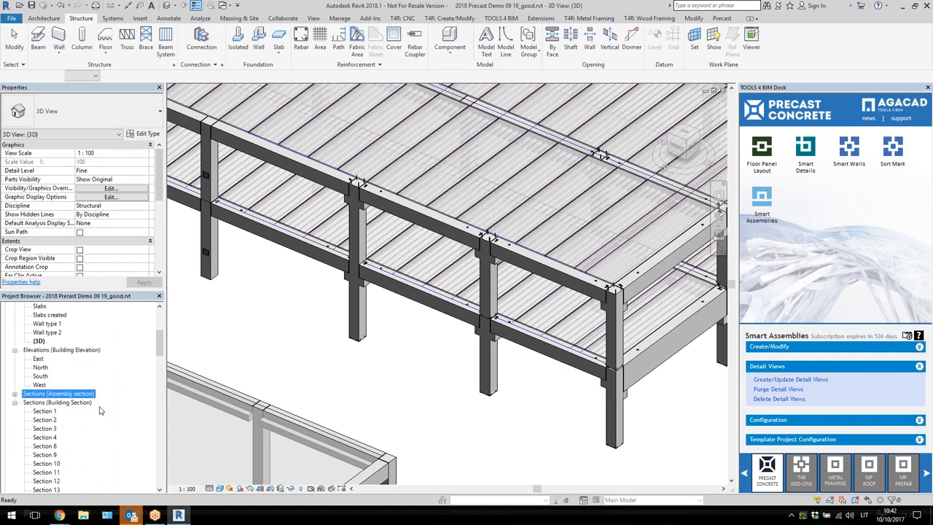
scroll(101, 410, up, 4)
double_click(85, 387)
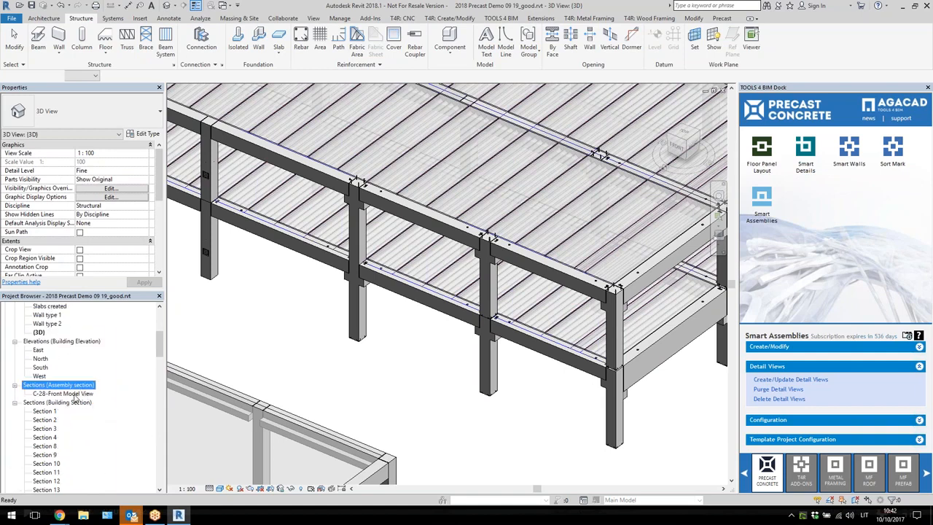
double_click(76, 395)
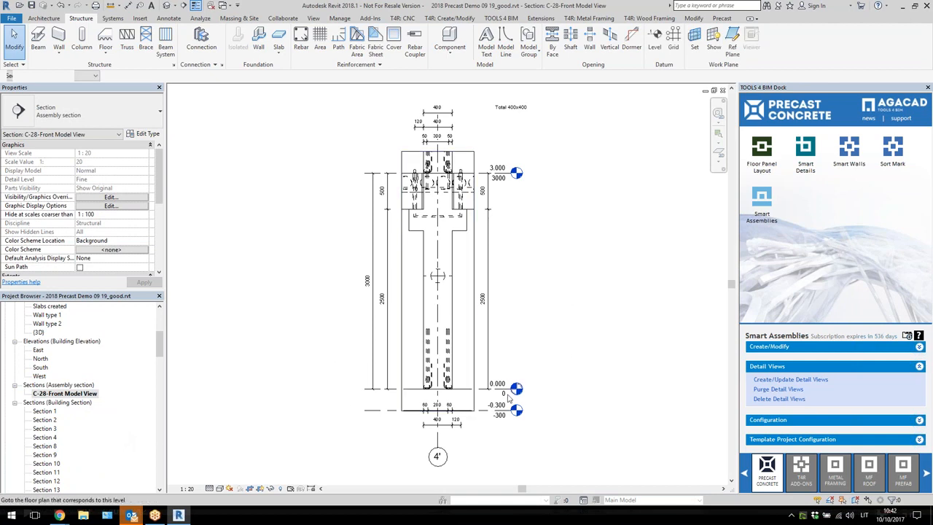
Widen the section's crop region on both sides of the column to include the adjoining beams
click(483, 409)
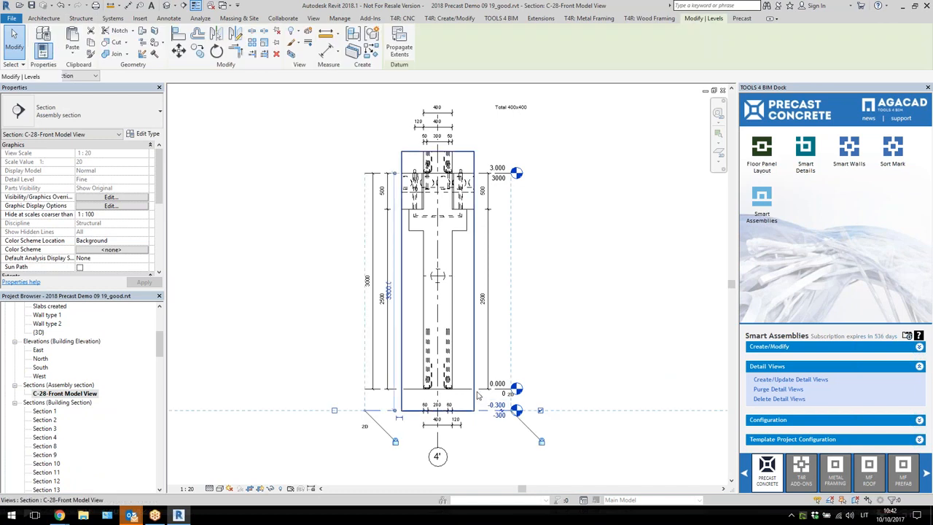
click(473, 359)
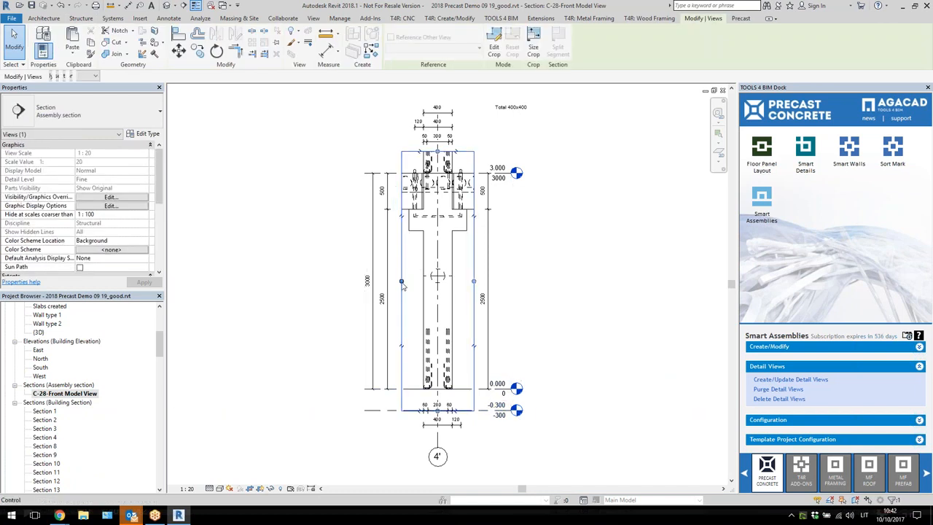
drag(401, 281, 287, 281)
drag(473, 281, 591, 270)
key(z)
key(f)
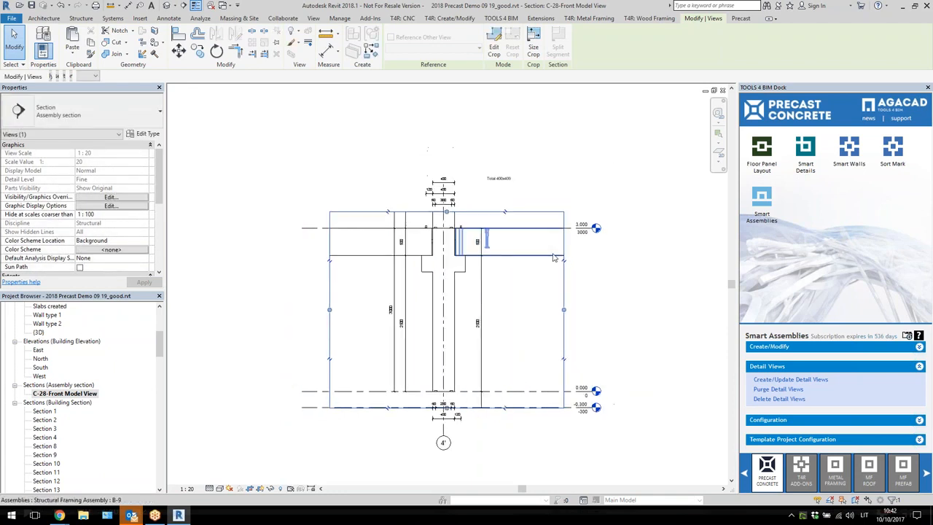
Raise the upper edge of the crop region above the 6.000 level to include the upper column, and clear the selection
scroll(554, 258, up, 2)
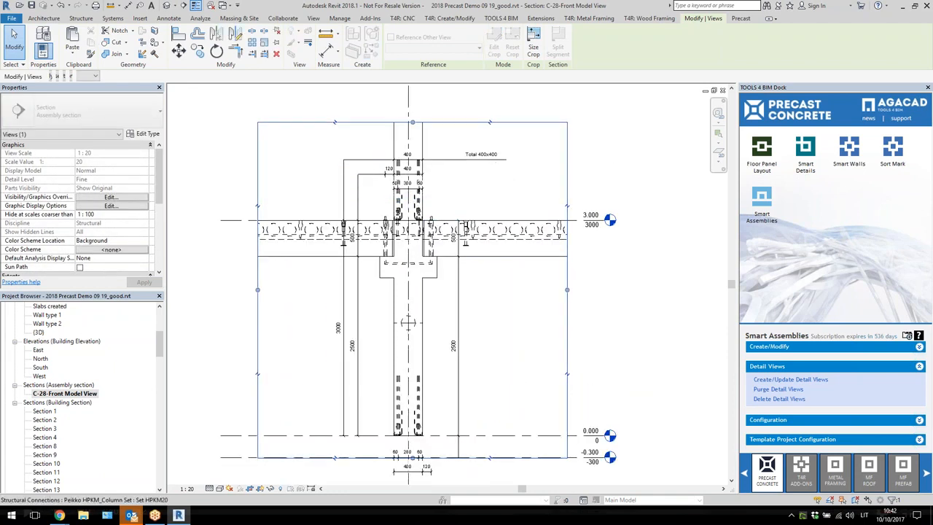
scroll(430, 211, down, 2)
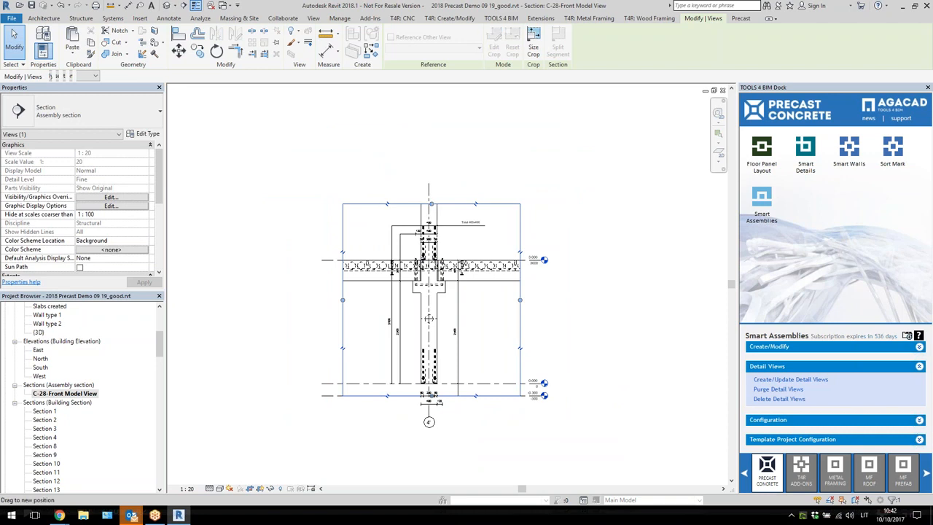
drag(431, 209, 433, 139)
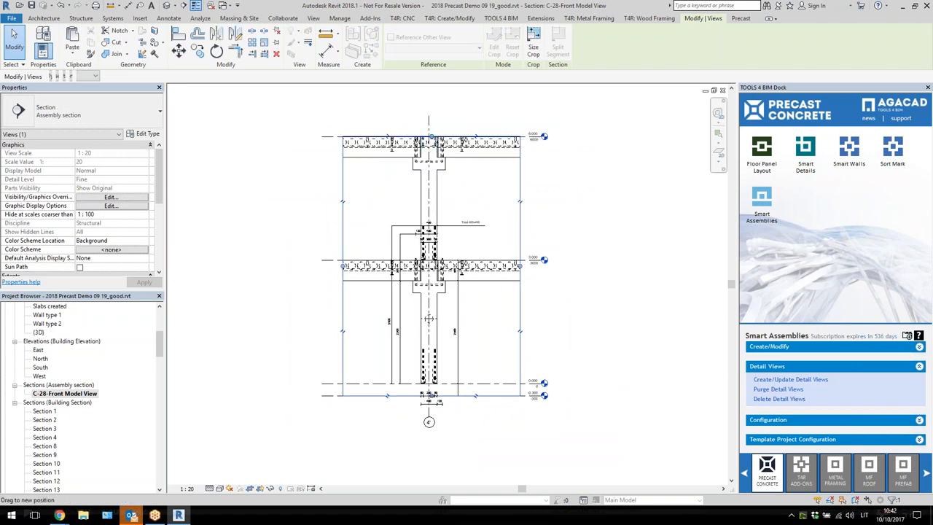
click(317, 347)
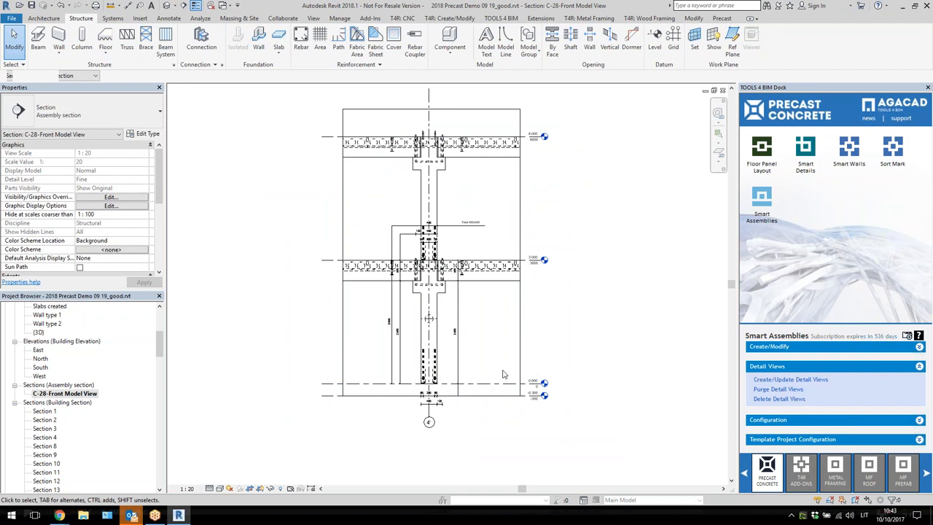
Return to the default 3D view and bring the group of precast buildings into view
scroll(502, 374, up, 1)
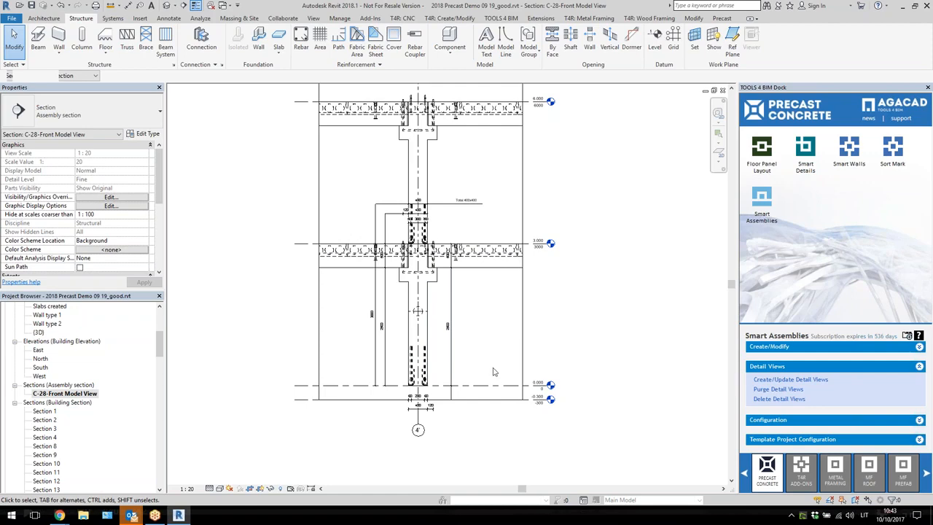
scroll(493, 372, up, 1)
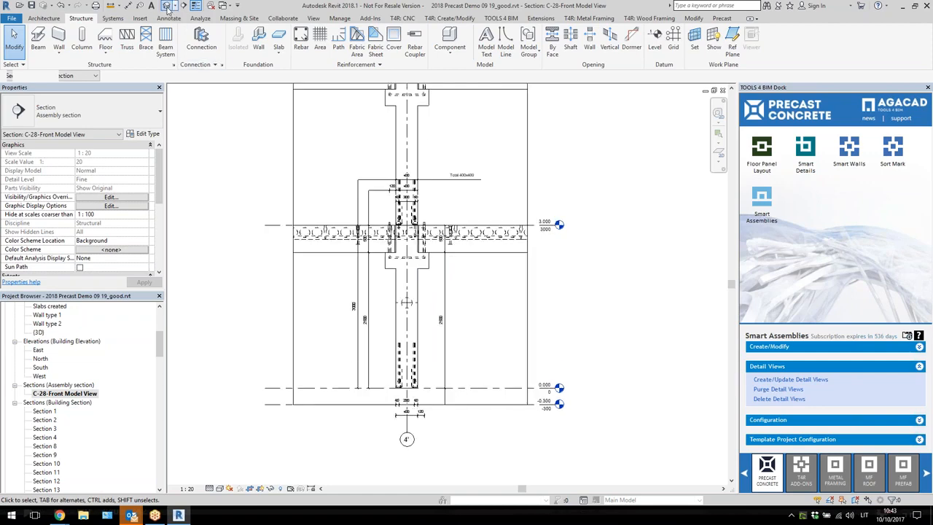
click(167, 6)
scroll(312, 255, up, 2)
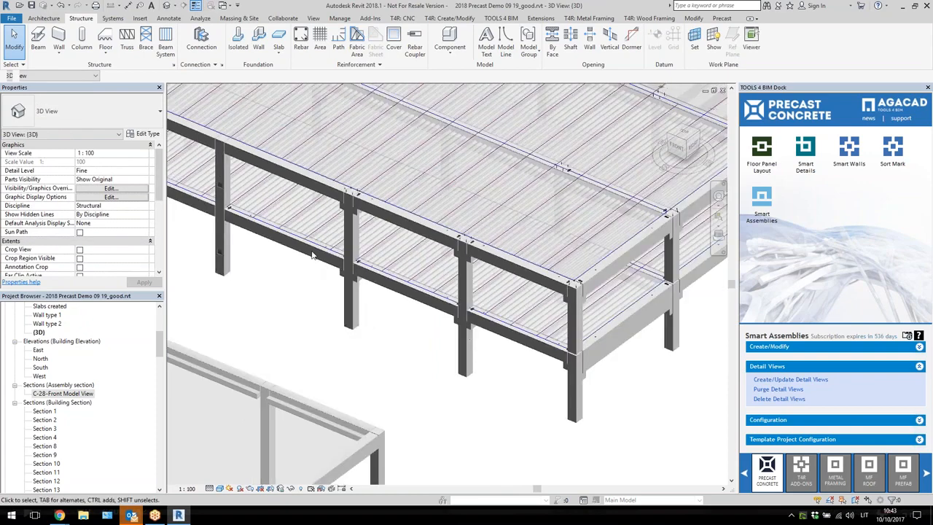
scroll(312, 255, down, 5)
scroll(603, 266, up, 3)
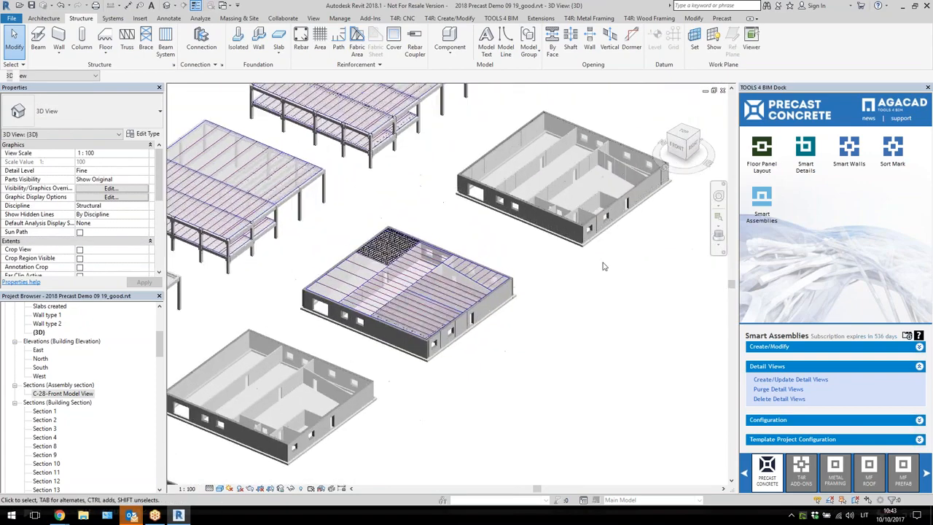
Review the Smart Assemblies commands for Create/Modify, Detail Views, Configuration and Template Project Configuration
click(819, 347)
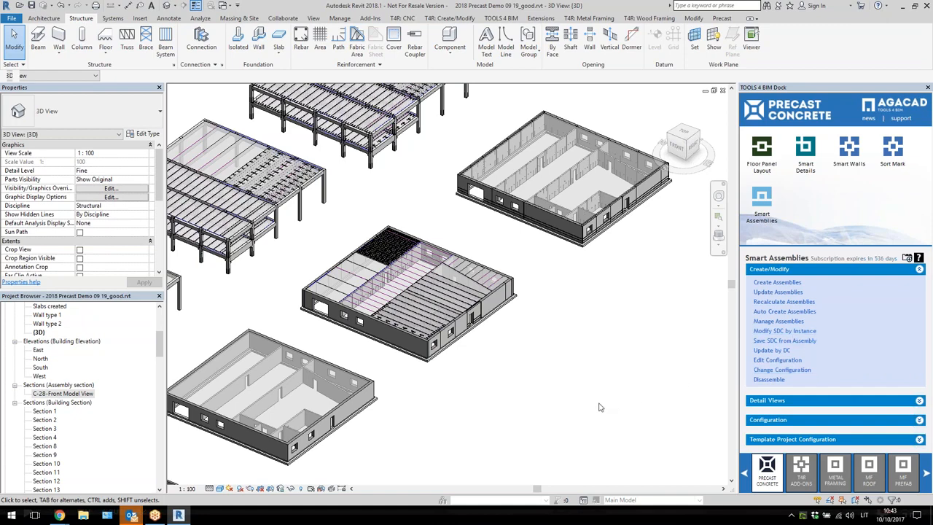
middle_drag(559, 379, 625, 403)
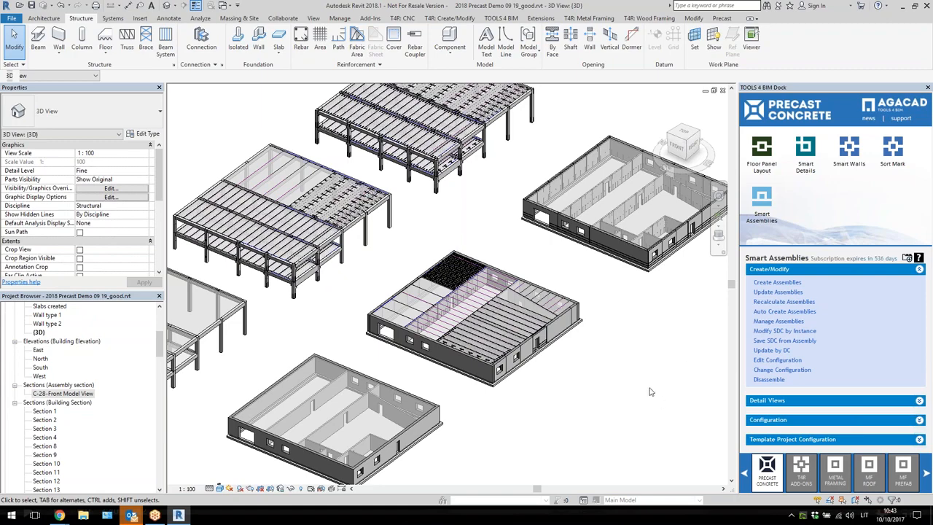
scroll(583, 417, down, 2)
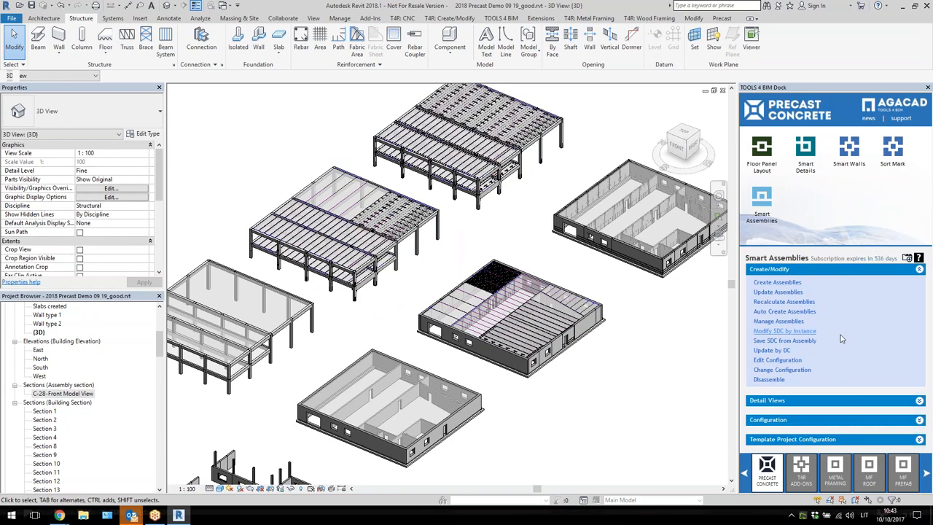
click(802, 401)
click(813, 420)
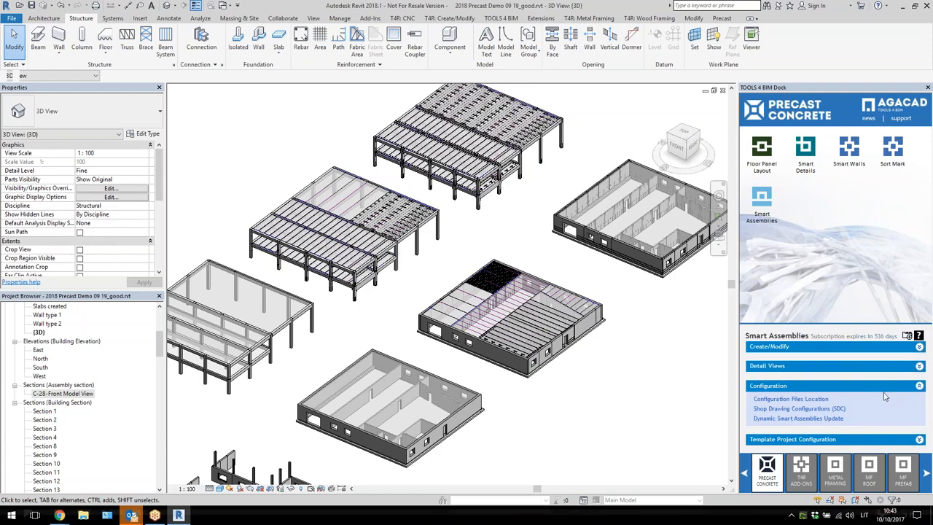
click(837, 440)
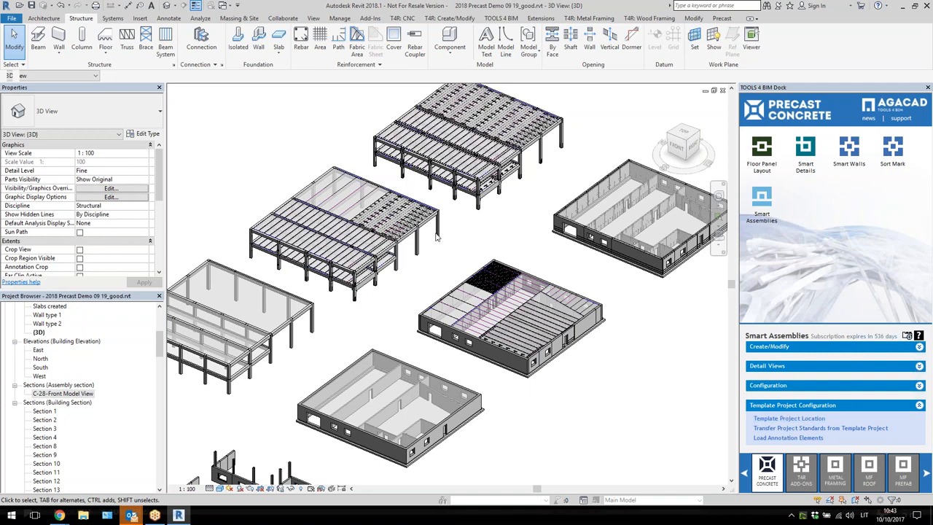
click(796, 433)
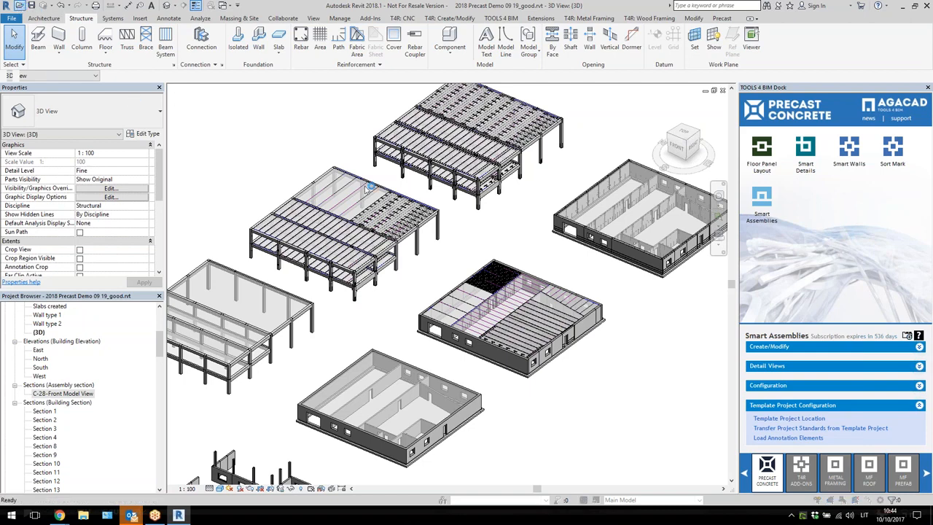
Open the project SA template 2018.rvt from the SA template file folder on drive D
click(22, 6)
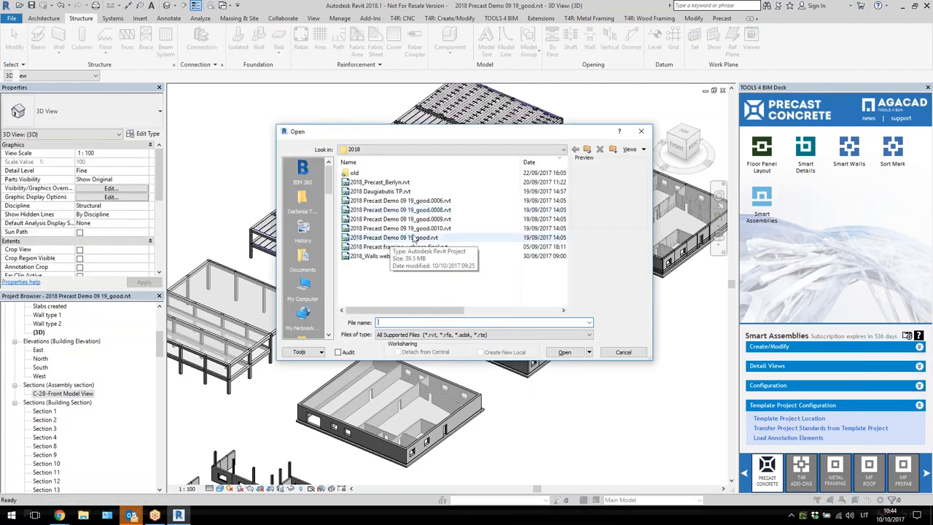
click(303, 287)
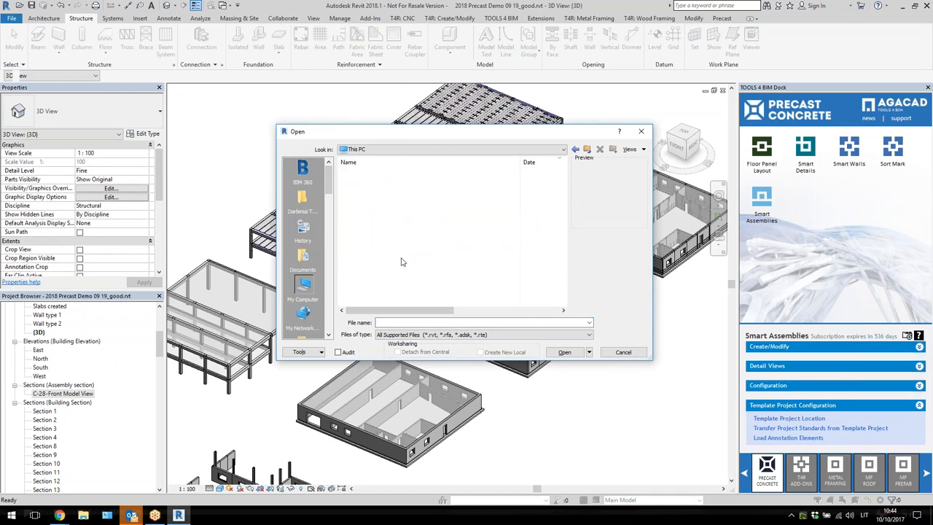
double_click(387, 272)
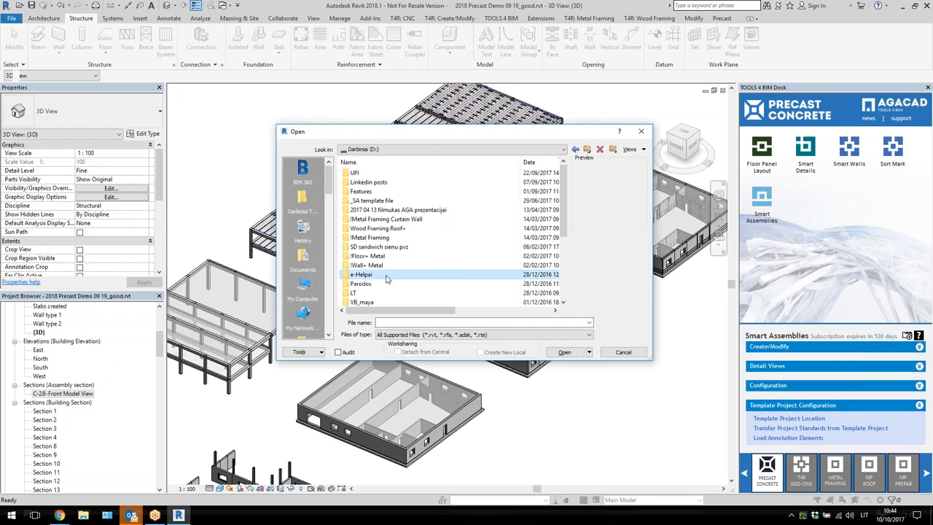
scroll(394, 282, down, 4)
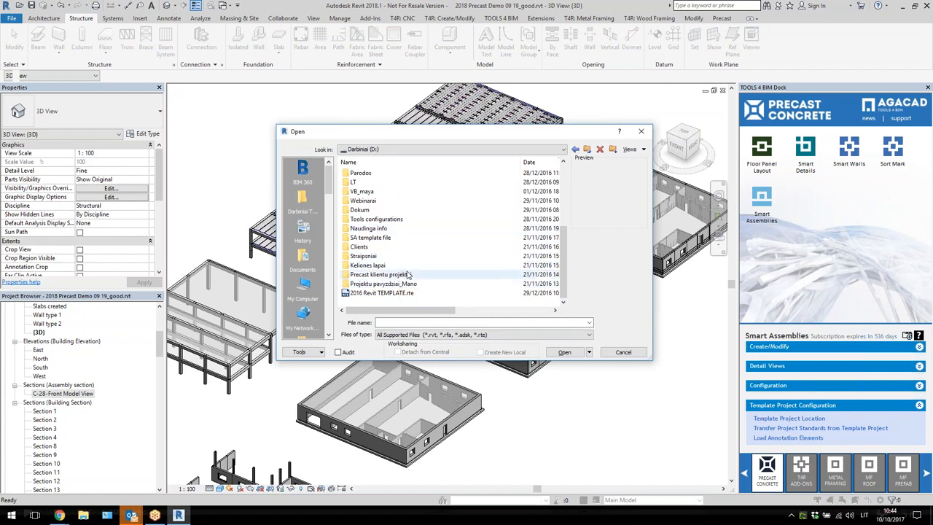
scroll(410, 275, up, 3)
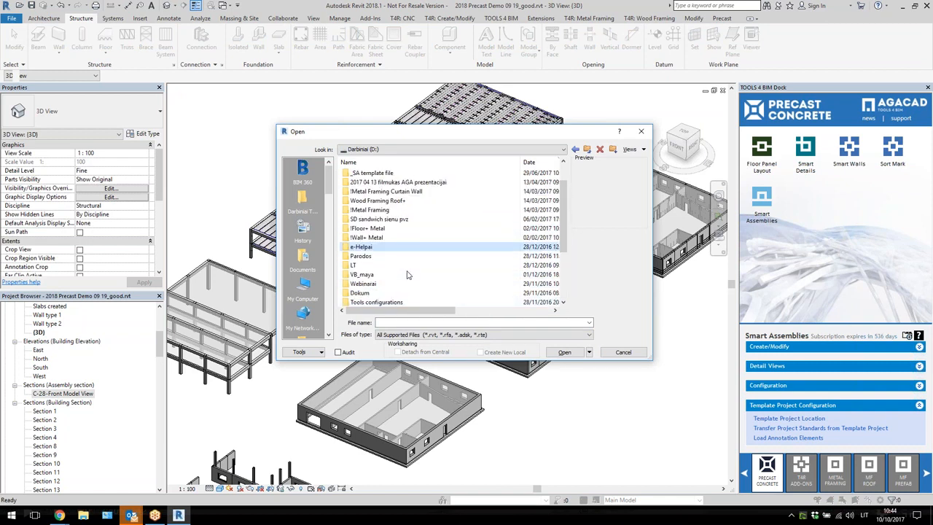
scroll(407, 273, down, 2)
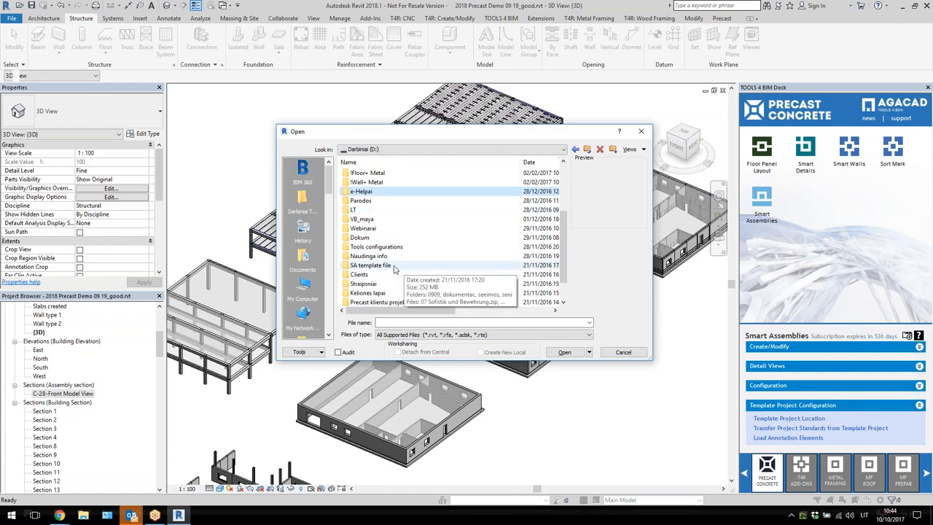
double_click(390, 266)
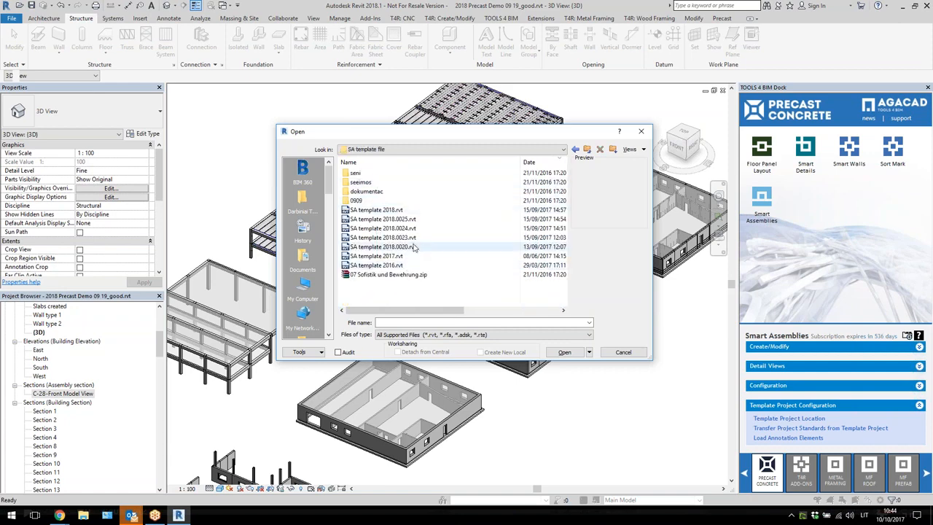
click(405, 220)
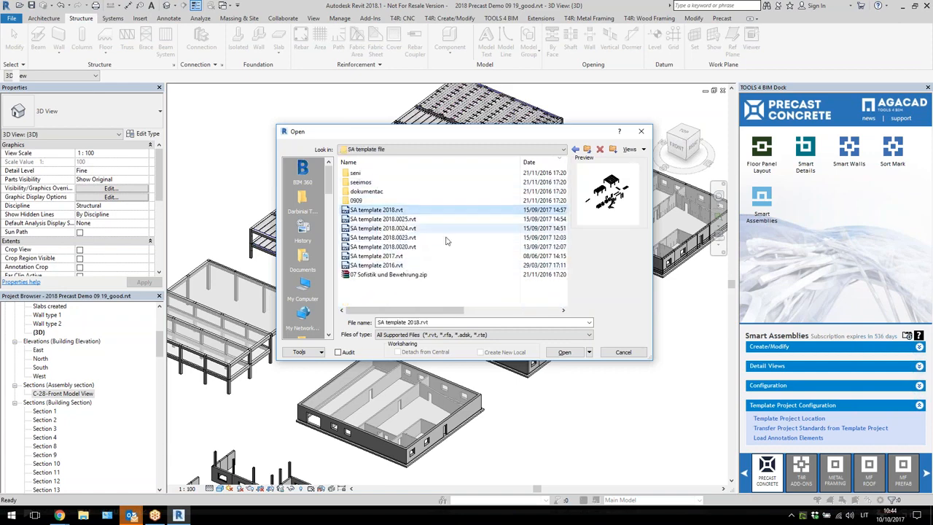
click(564, 352)
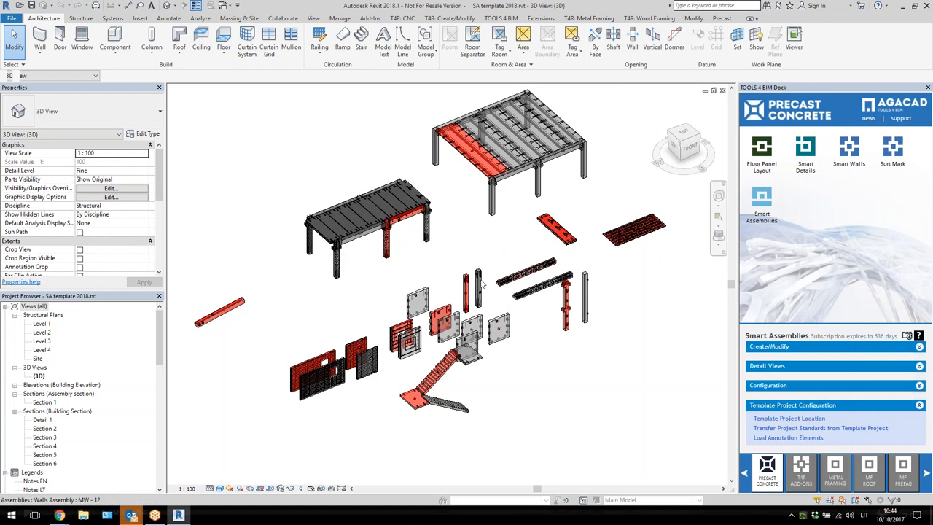
Inspect the B-2 beam assembly in the 3D view, and open the sheet of the hollow core slab assembly PL - 14
click(408, 214)
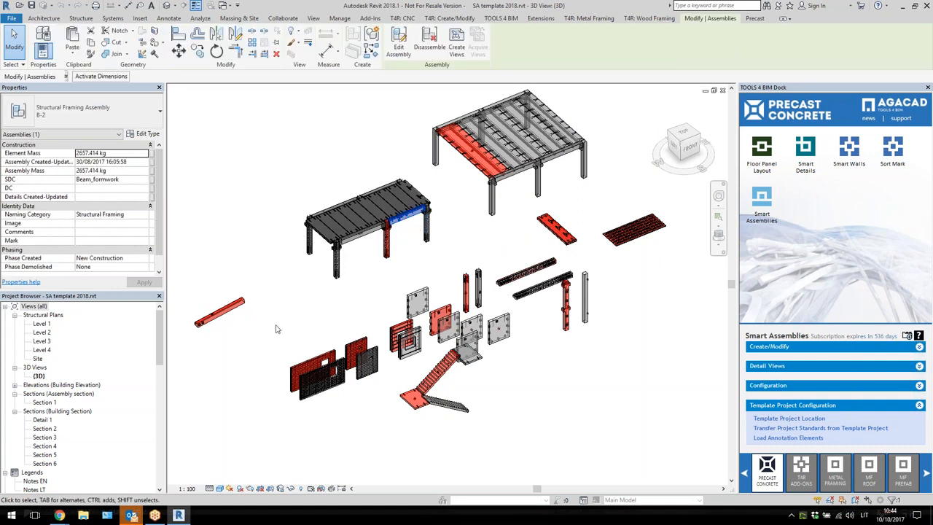
drag(167, 343, 163, 477)
click(412, 215)
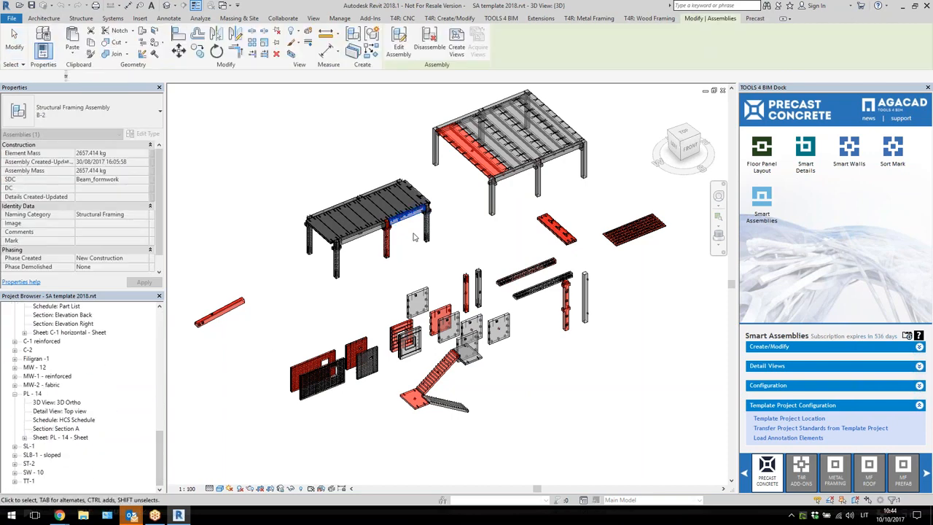
scroll(417, 223, up, 4)
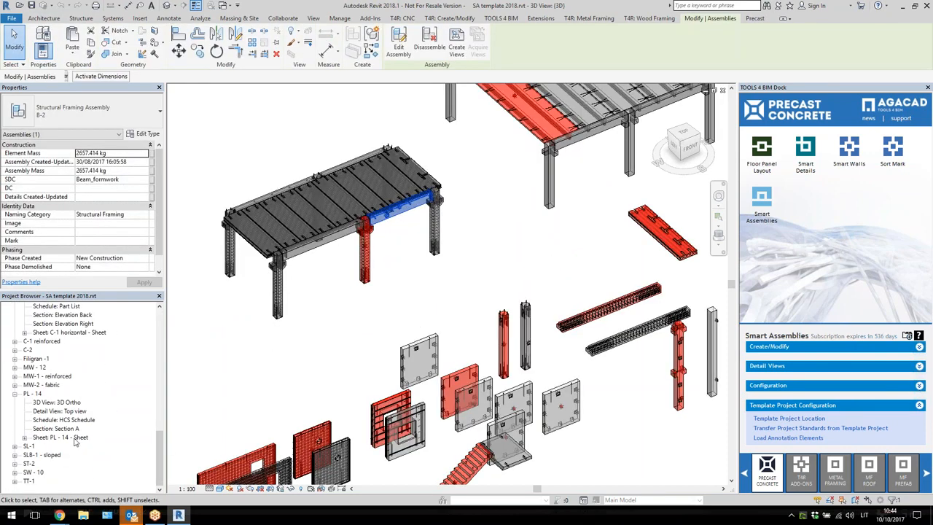
double_click(74, 438)
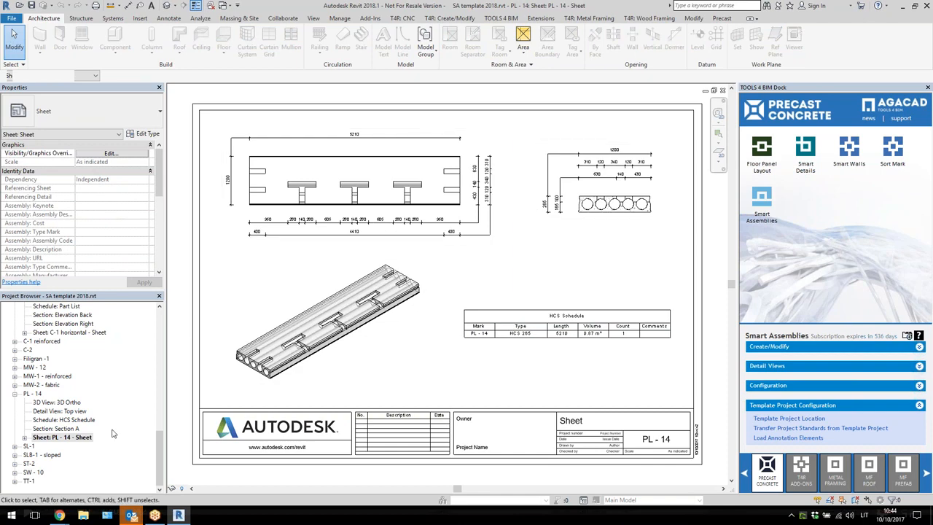
Open the SLB-1 1 sheet of the sloped beam assembly SLB-1 and check its viewports
double_click(40, 455)
double_click(57, 481)
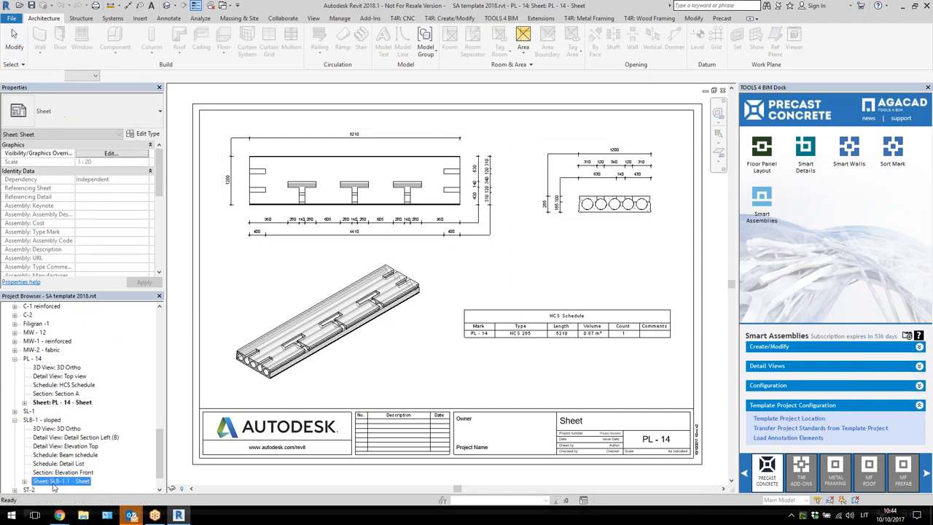
click(452, 426)
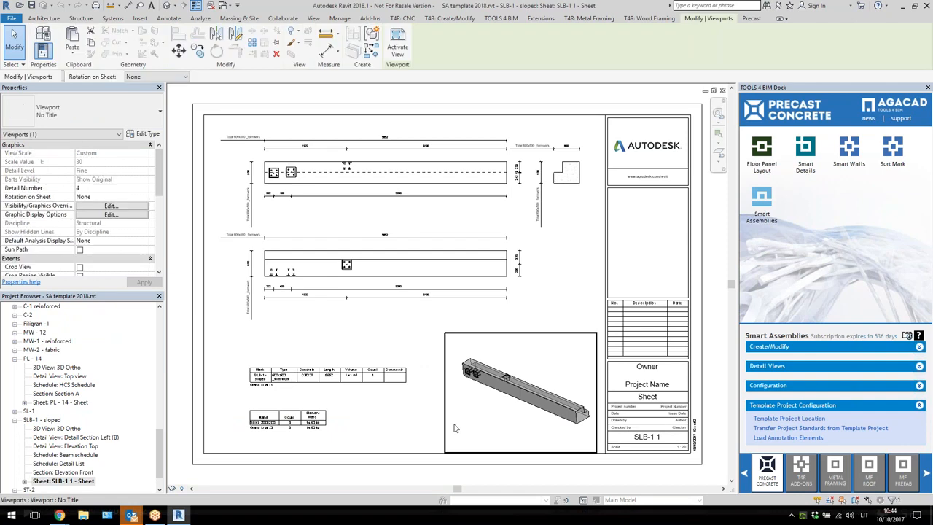
click(425, 440)
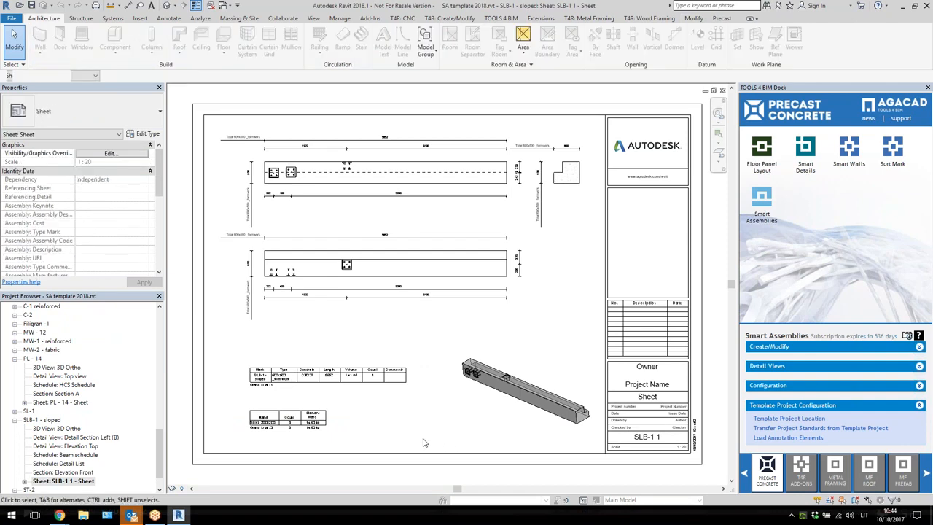
Open the sheet of the stair assembly ST-2
click(71, 464)
scroll(93, 442, down, 1)
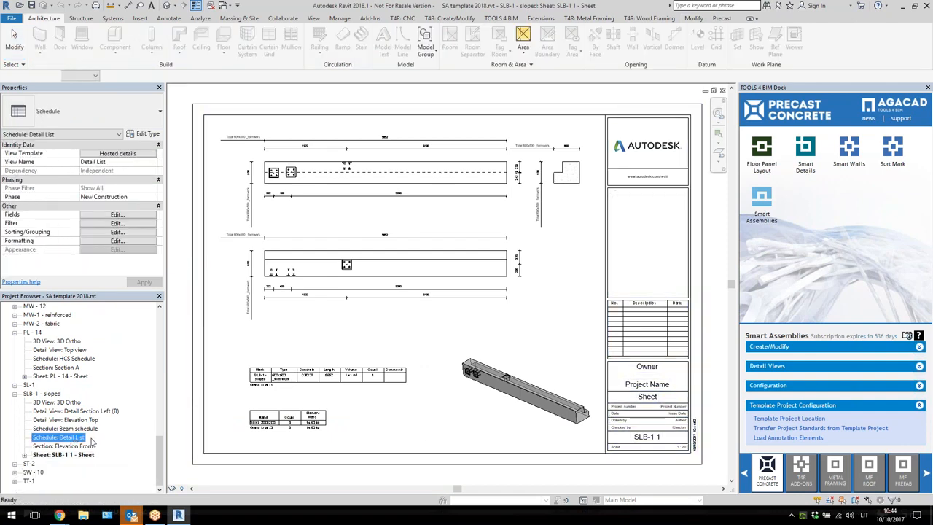
double_click(29, 463)
double_click(58, 481)
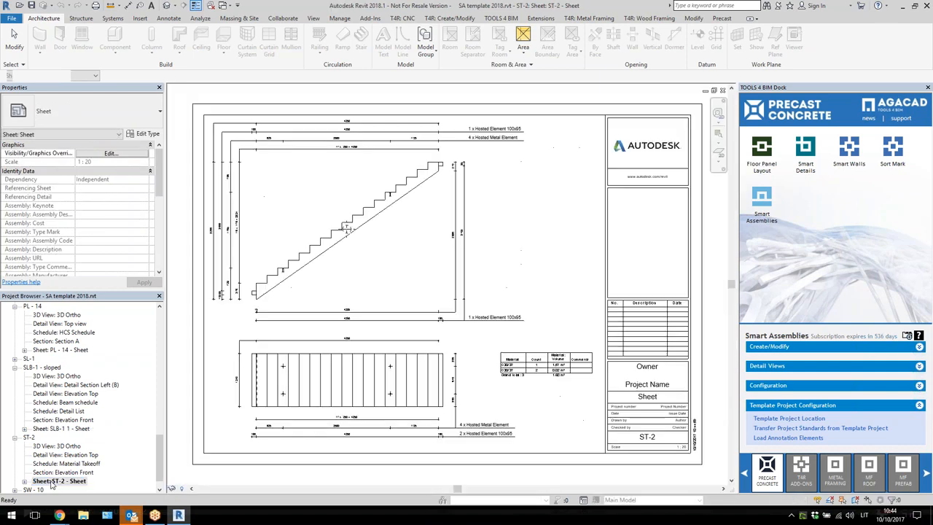
Expand the TT-1 slab assembly and open its sheet
click(48, 447)
scroll(52, 448, down, 1)
click(29, 481)
double_click(29, 481)
double_click(56, 472)
double_click(59, 481)
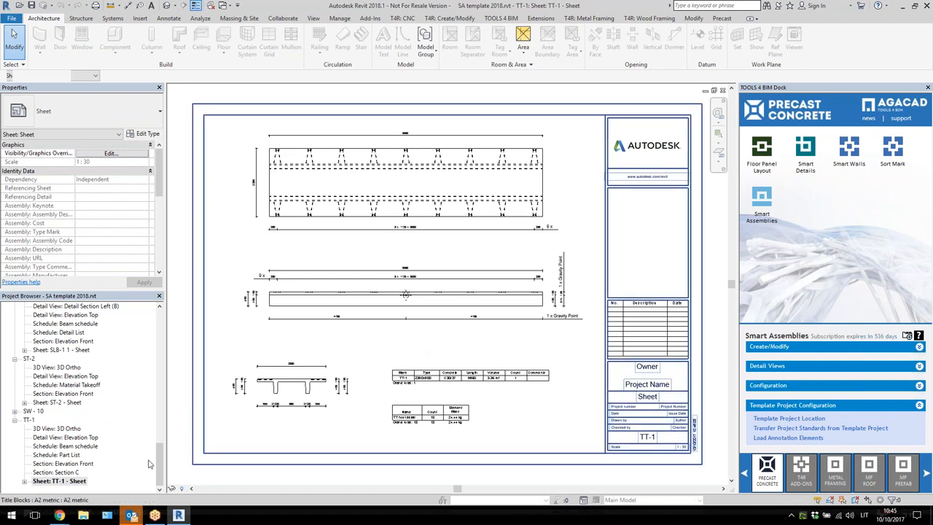
View the RCB-3 1 sheet of beam assembly B-2 and the sheet of column assembly C-1 horizontal
drag(160, 465, 146, 405)
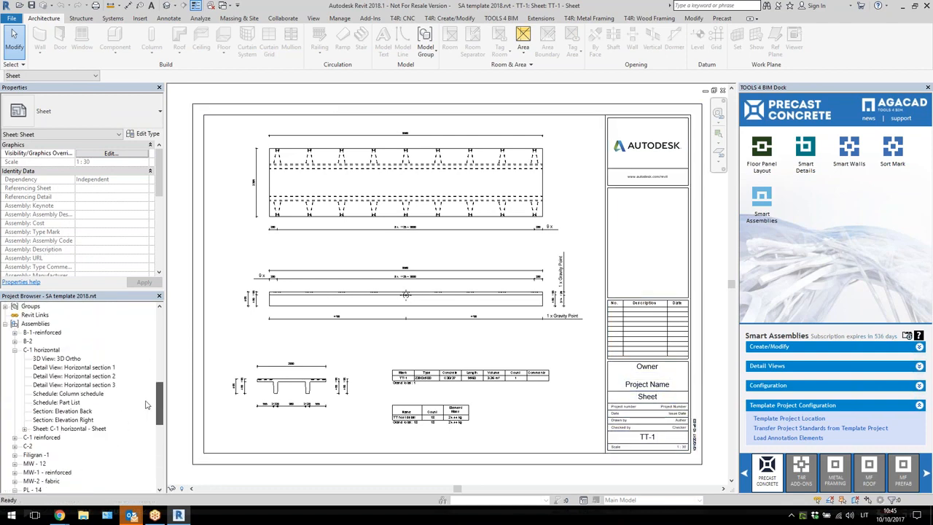
double_click(27, 341)
double_click(60, 403)
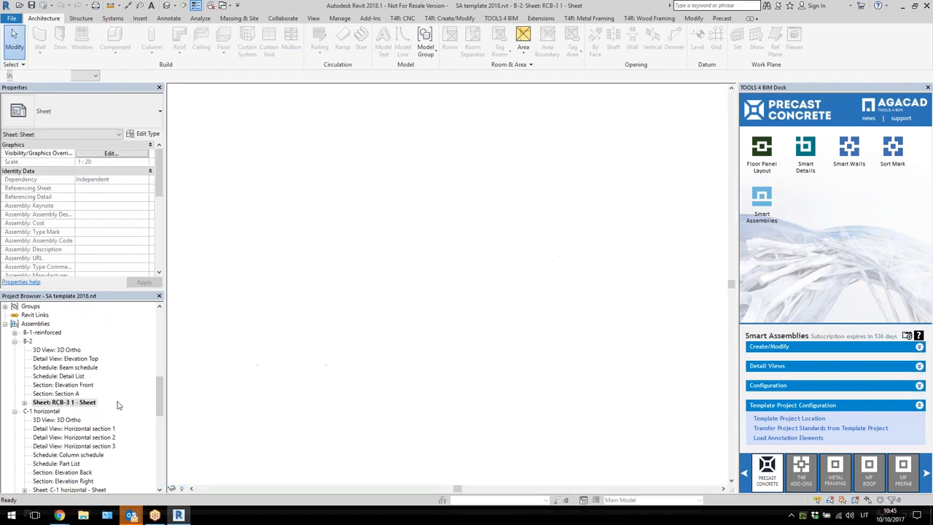
click(69, 445)
scroll(88, 441, down, 2)
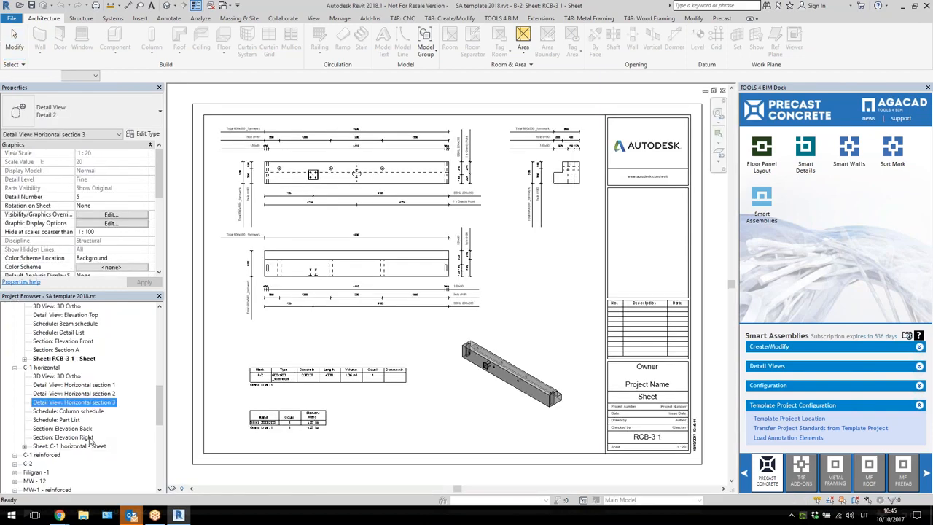
double_click(82, 446)
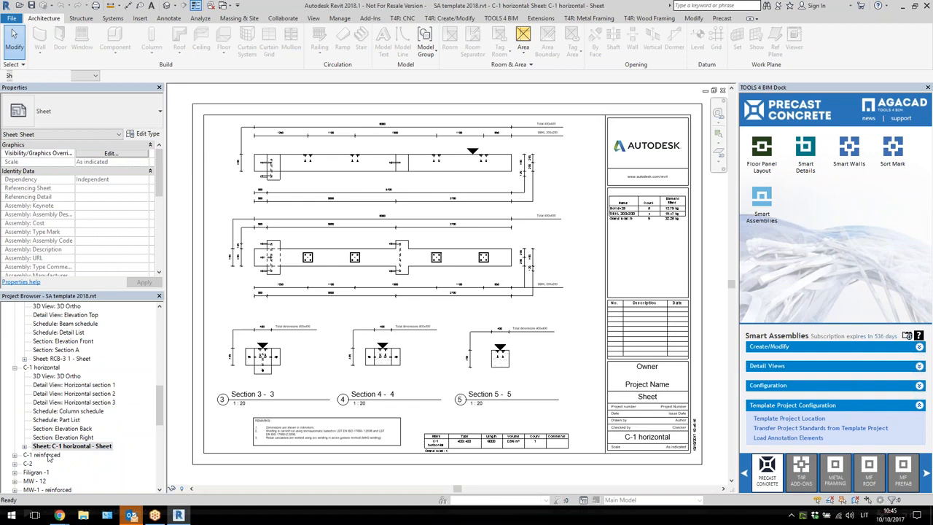
Open the RC-1 sheet of the column assembly C-1 reinforced
click(44, 455)
scroll(55, 430, down, 2)
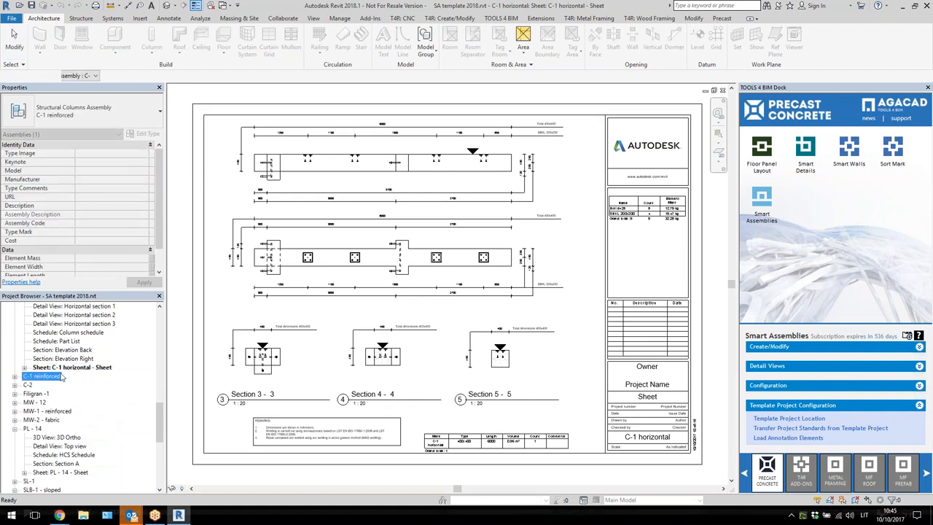
double_click(44, 376)
double_click(64, 472)
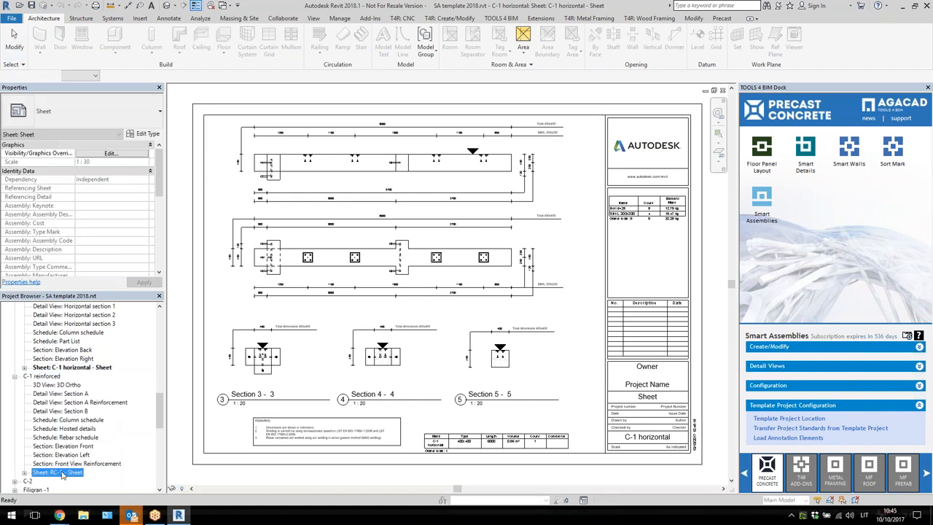
scroll(71, 415, down, 4)
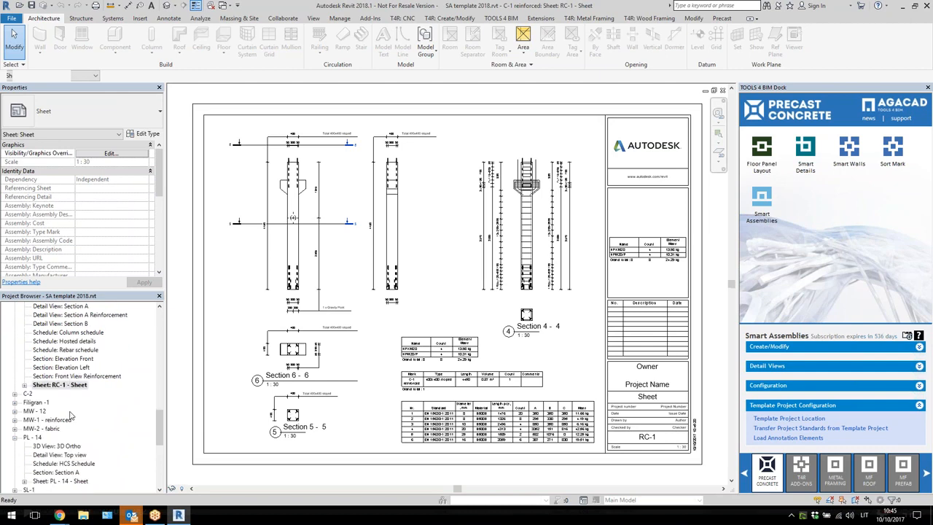
Open the Formwork and Reinforcement sheets of wall assembly MW-1 - reinforced, and examine the reinforcement drawing up close
double_click(47, 395)
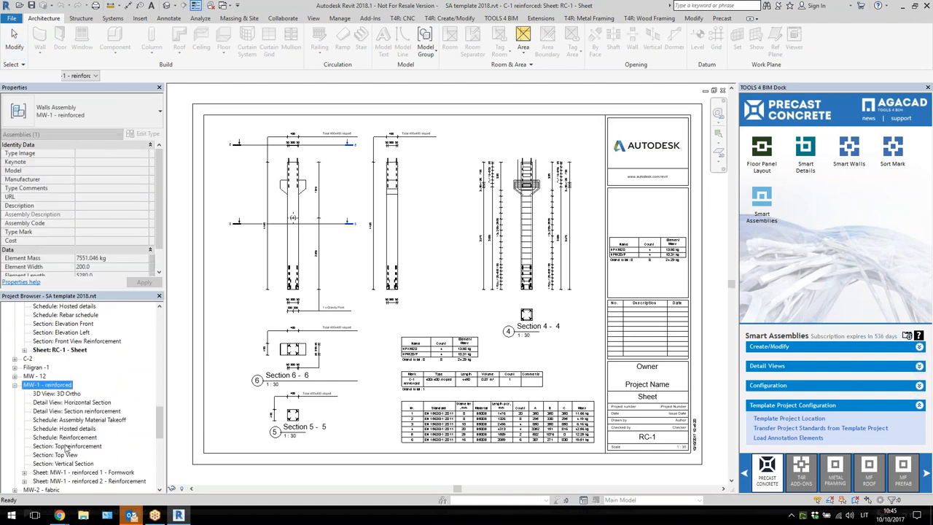
double_click(66, 472)
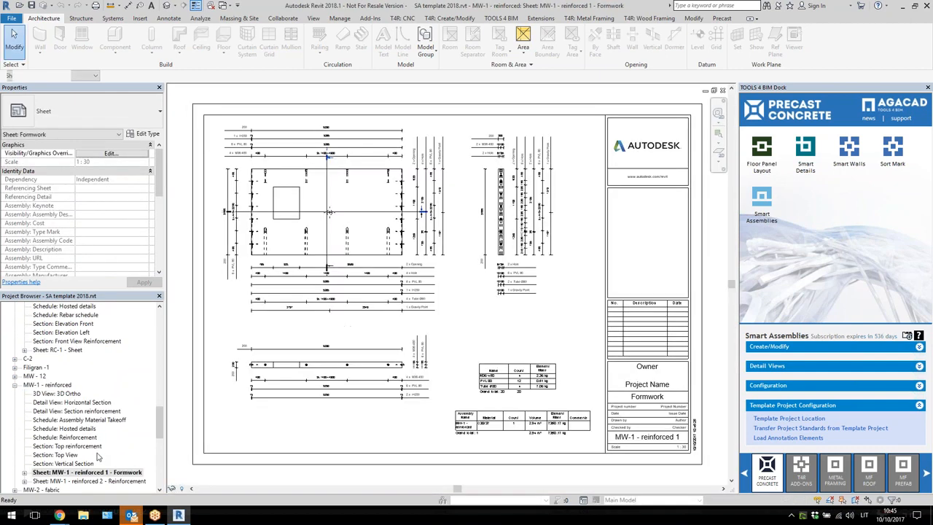
click(99, 472)
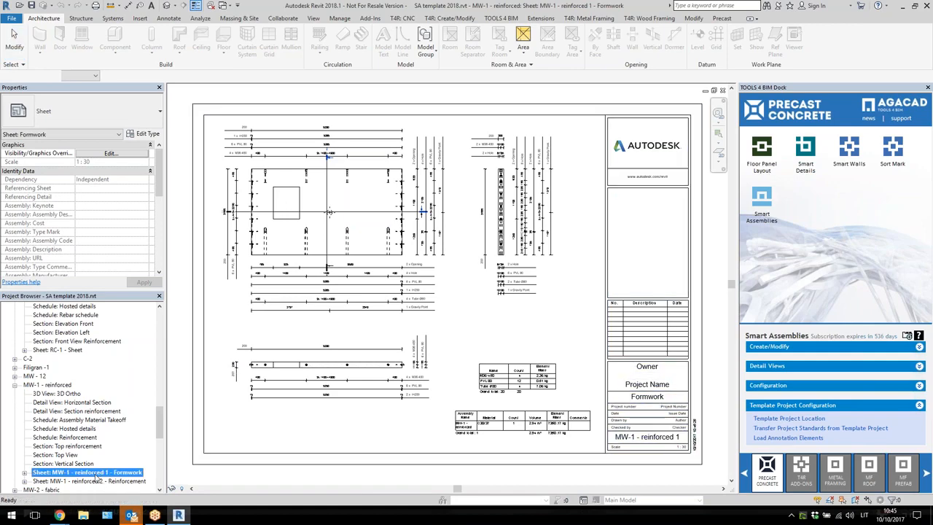
scroll(92, 438, down, 2)
double_click(91, 445)
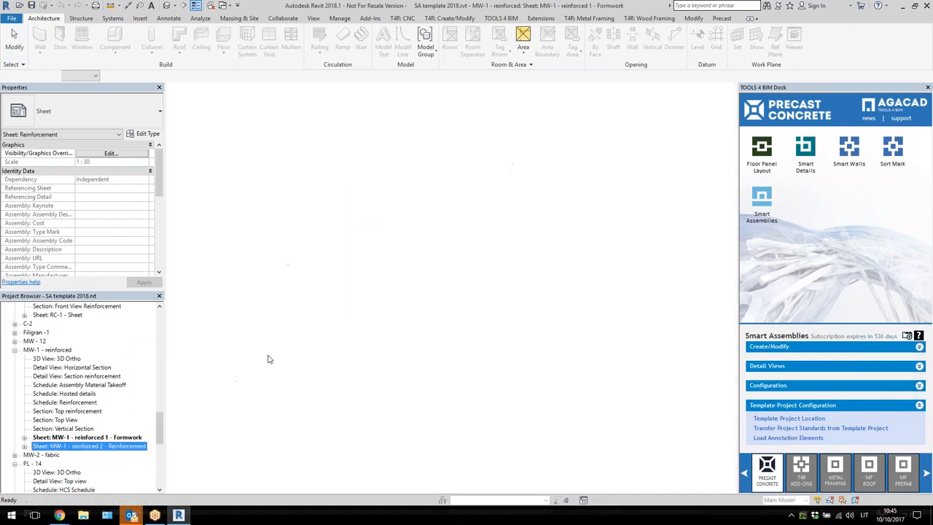
scroll(231, 344, up, 3)
scroll(545, 197, up, 1)
middle_drag(545, 197, 597, 296)
Expand the wall assembly MW - 12 and open its sheet
click(43, 411)
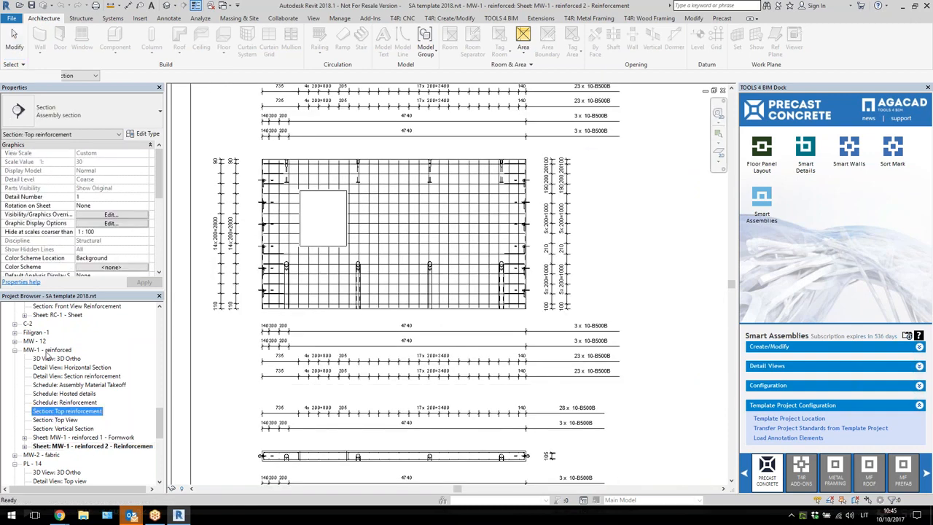
click(42, 342)
double_click(42, 343)
double_click(59, 402)
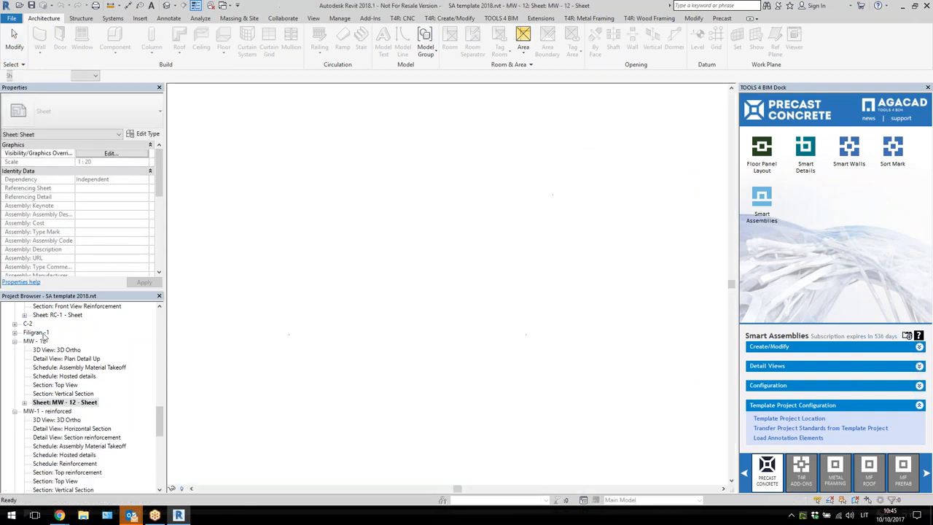
Open the sheet of the floor assembly Filigran -1 and examine its plan view and schedules up close
double_click(36, 332)
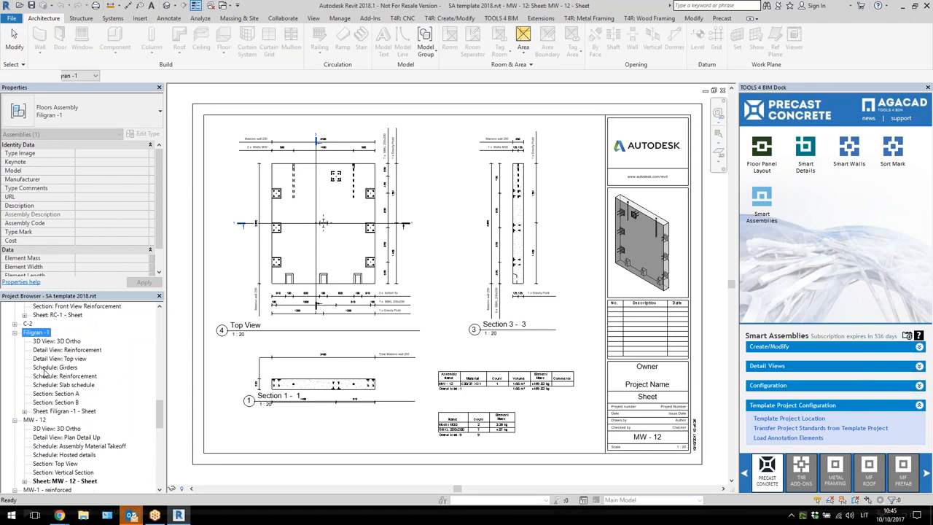
double_click(50, 411)
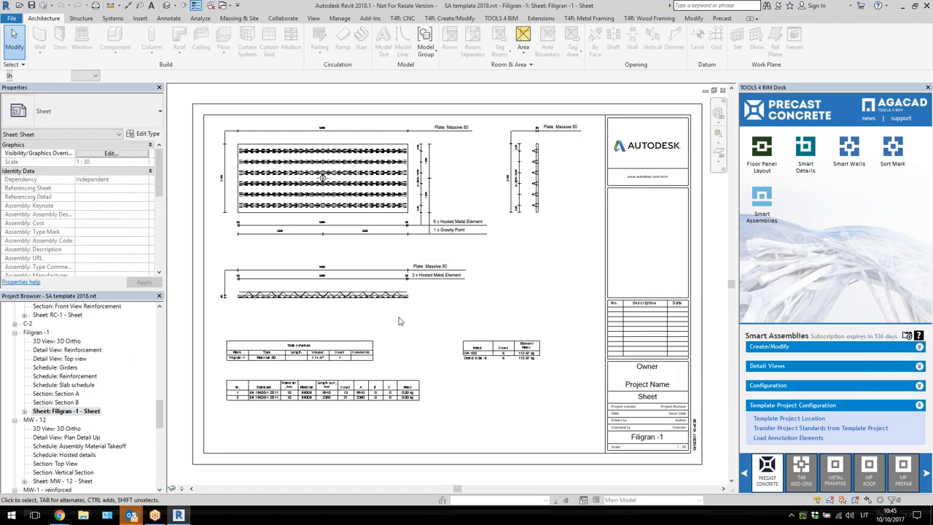
scroll(298, 274, up, 2)
scroll(392, 187, up, 1)
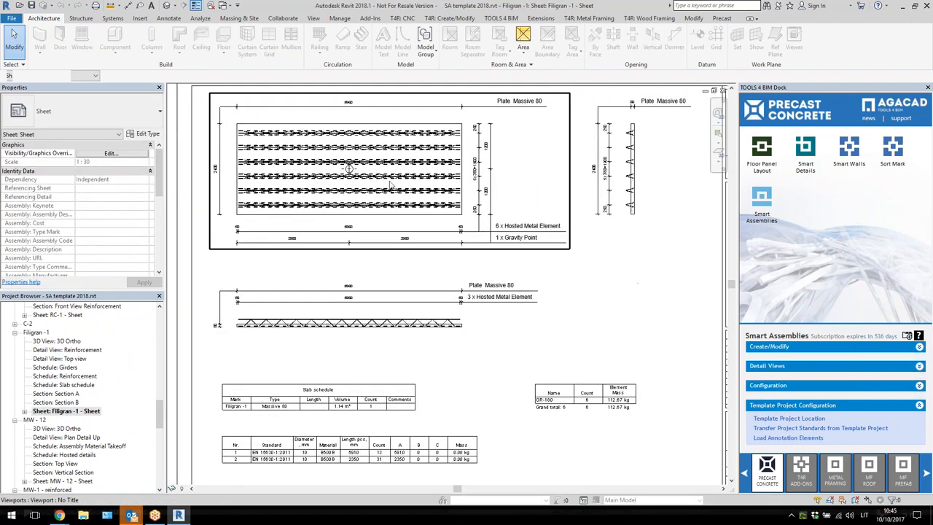
Examine the girder layout and dimensions of the plate on the Filigran -1 sheet
scroll(523, 380, down, 2)
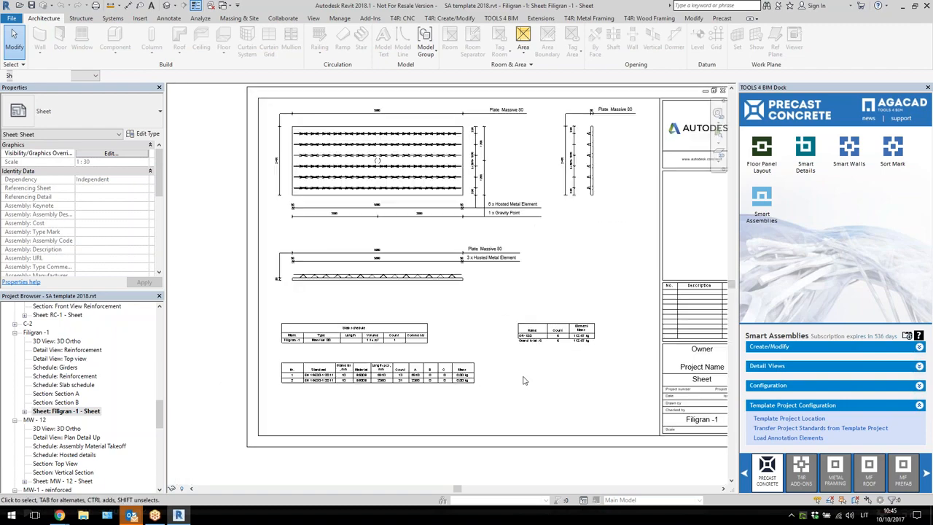
scroll(401, 148, up, 3)
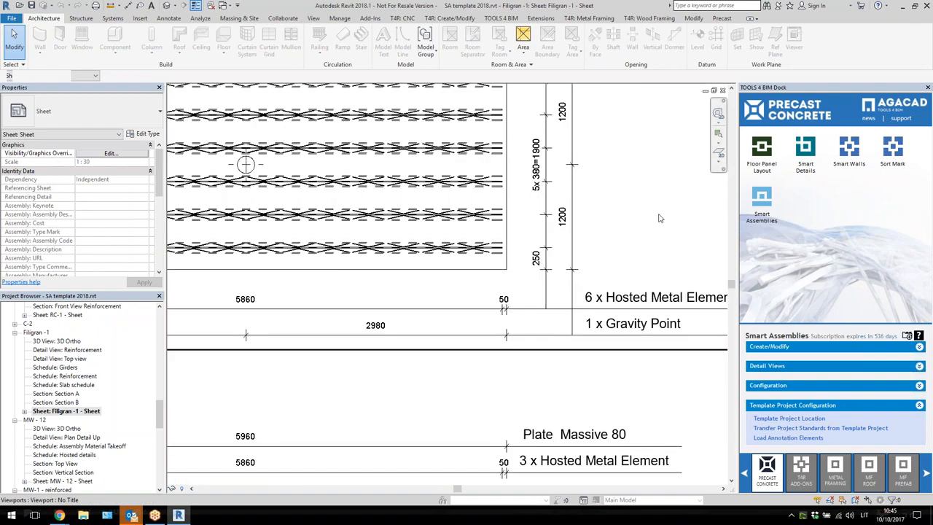
scroll(469, 239, down, 4)
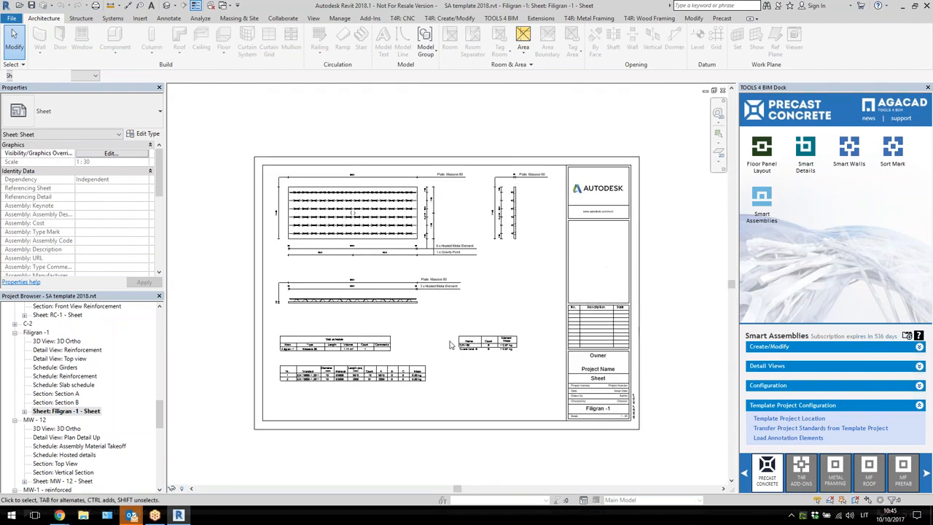
Expand the wall assembly SW - 10 and open its sheet to view the drawings and schedules
scroll(161, 416, down, 10)
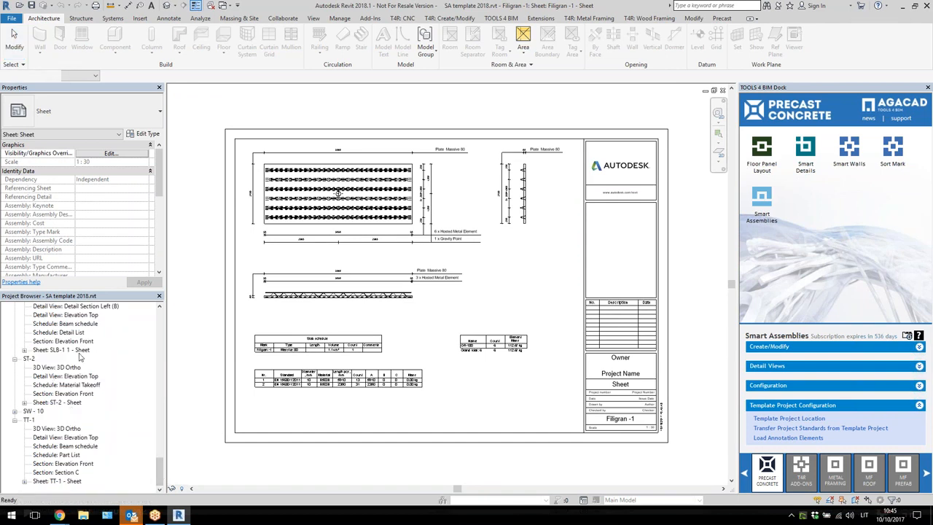
click(450, 374)
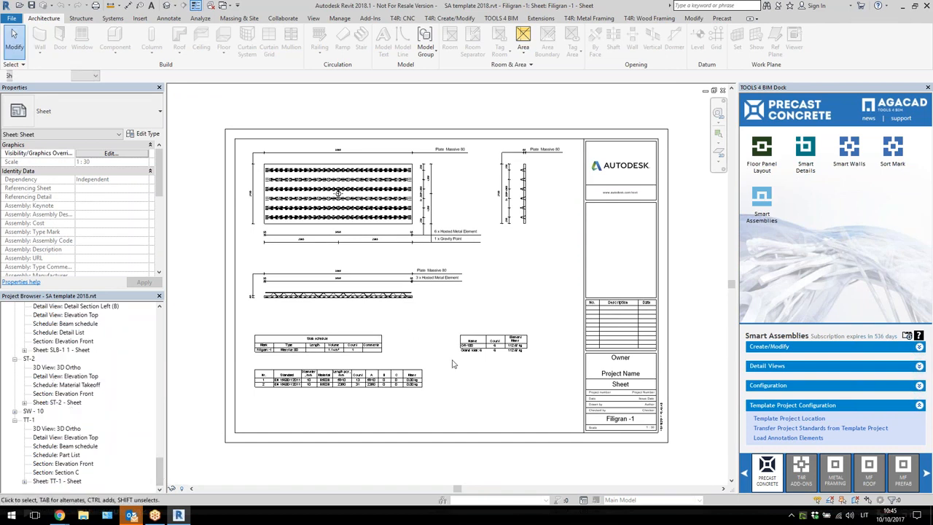
click(40, 411)
click(14, 411)
double_click(62, 472)
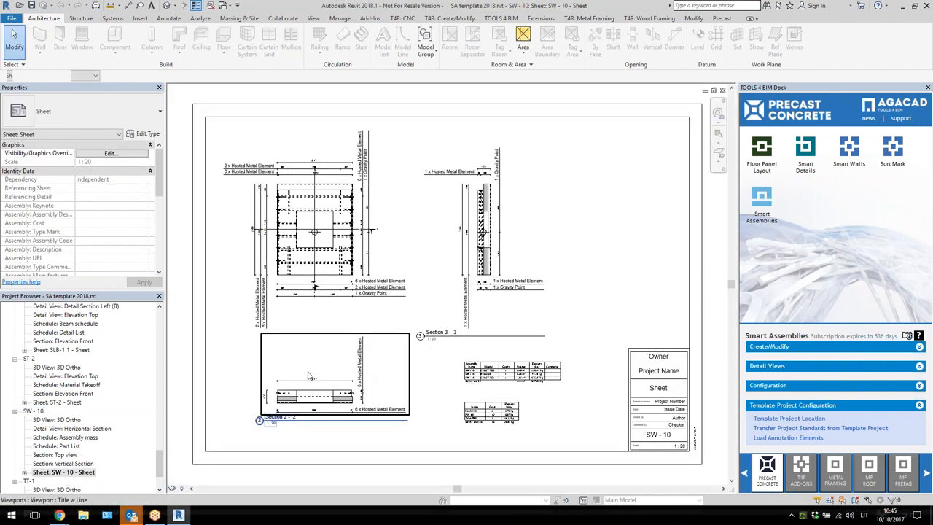
scroll(249, 357, up, 2)
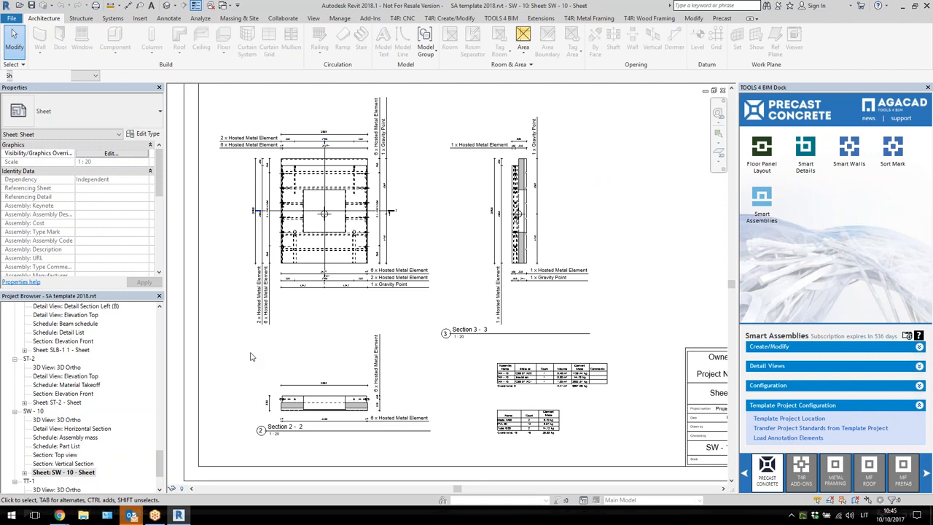
Expand the beam assembly B-1-reinforced and open its RCB-1 sheet
drag(159, 462, 155, 370)
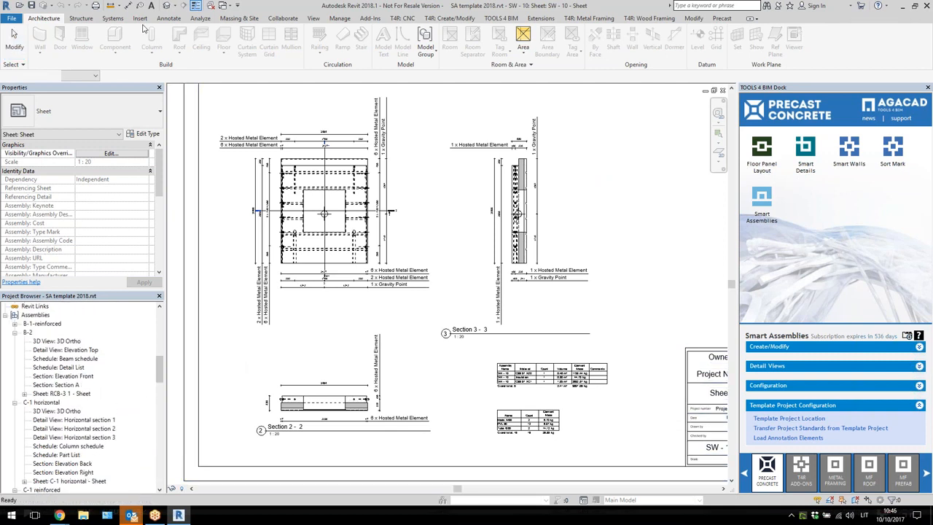
double_click(62, 323)
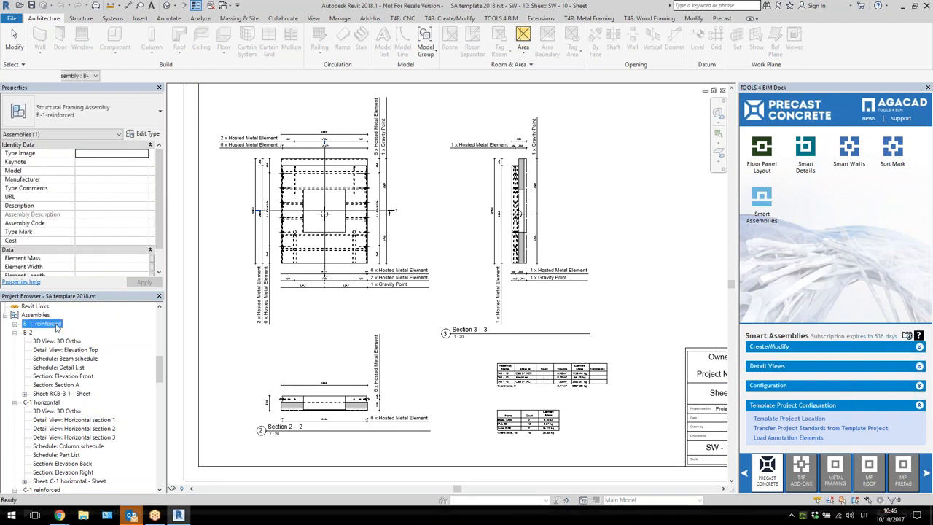
click(59, 411)
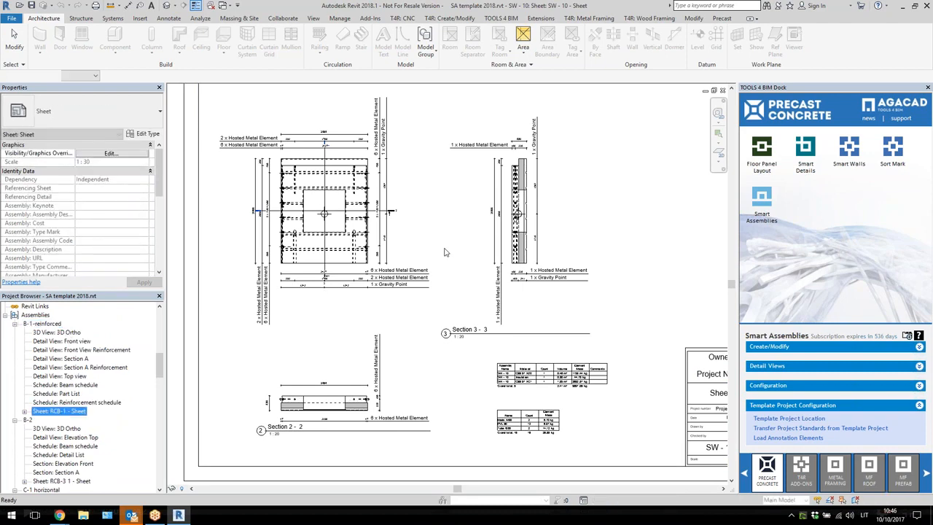
Open the default 3D view of the template project and look over all the sample precast elements
click(167, 5)
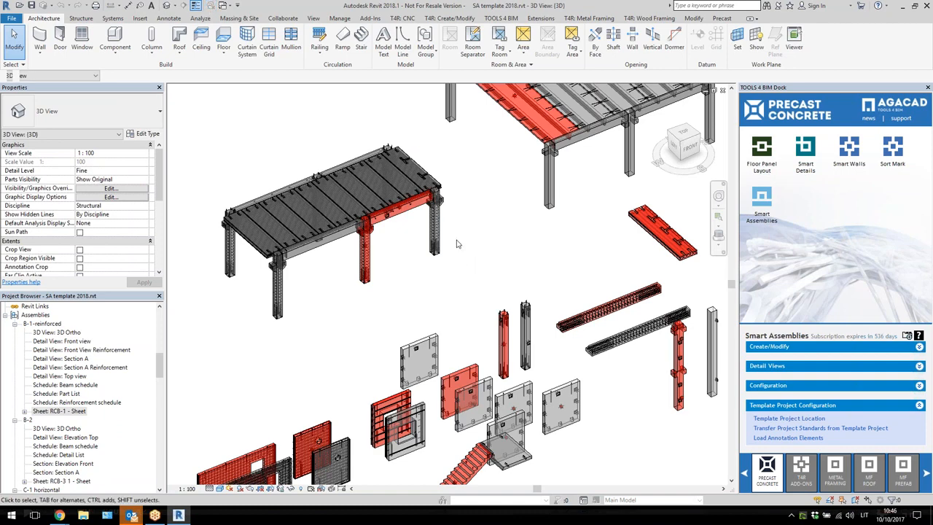
scroll(456, 243, down, 3)
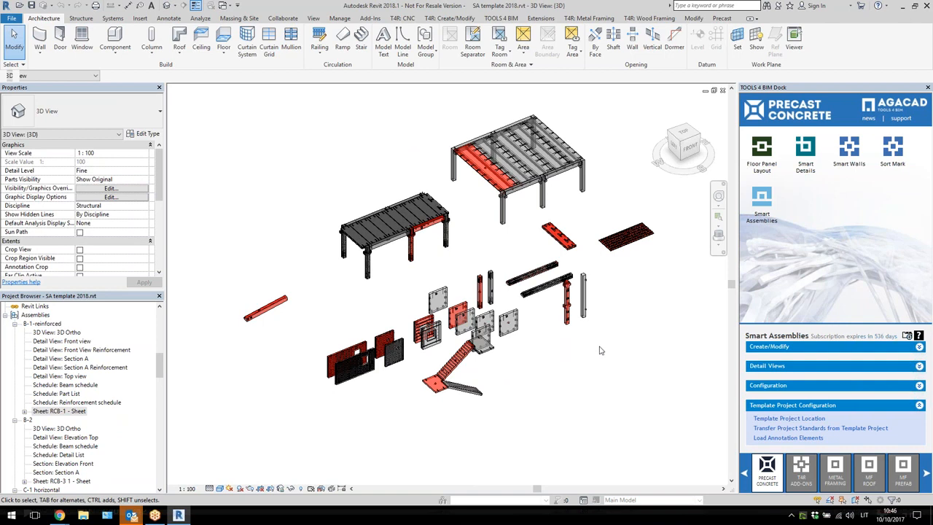
shift+middle_drag(602, 349, 566, 369)
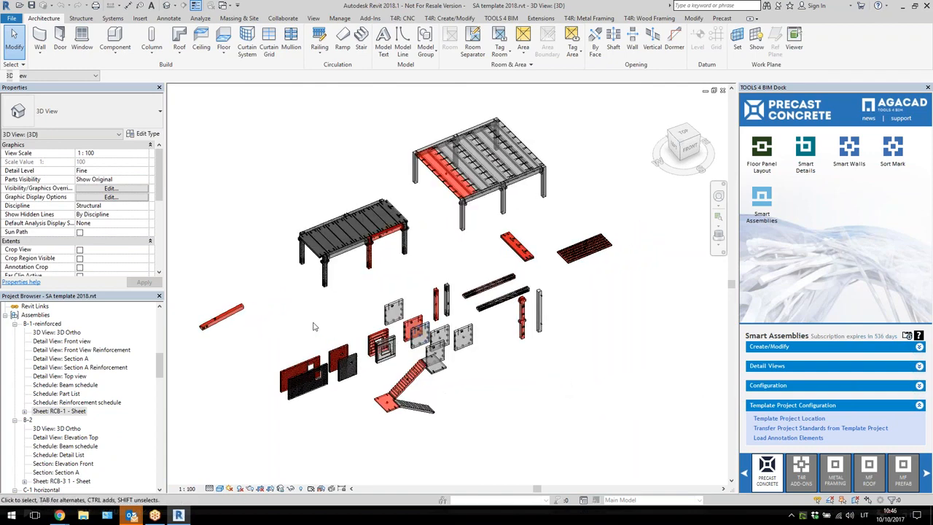
scroll(313, 327, up, 1)
scroll(330, 328, up, 1)
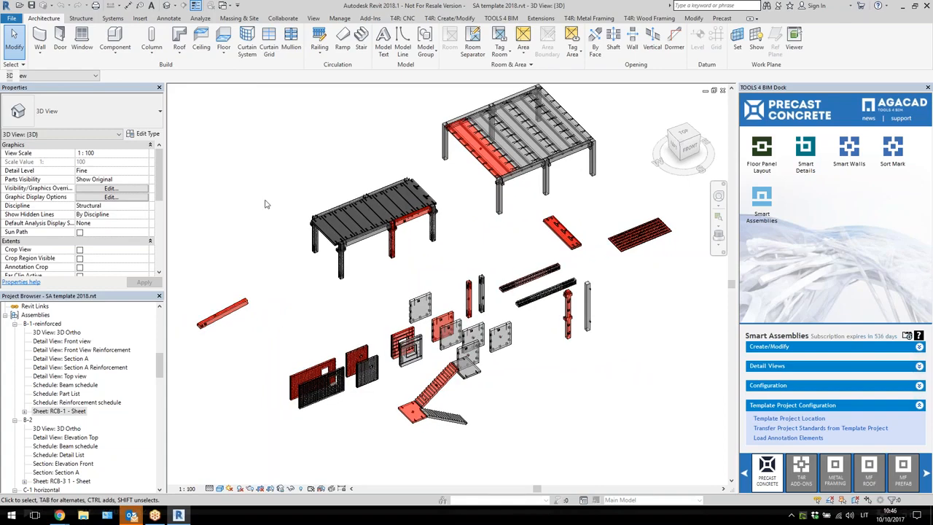
Switch to the 3D view of the 2018 Precast Demo 09 19_good.rvt project and look over its building models
click(223, 5)
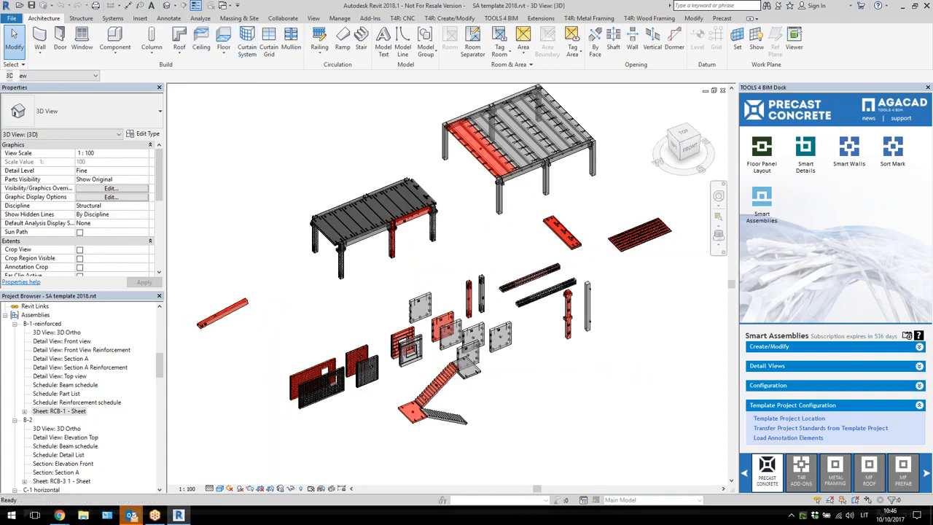
click(252, 27)
scroll(480, 288, down, 5)
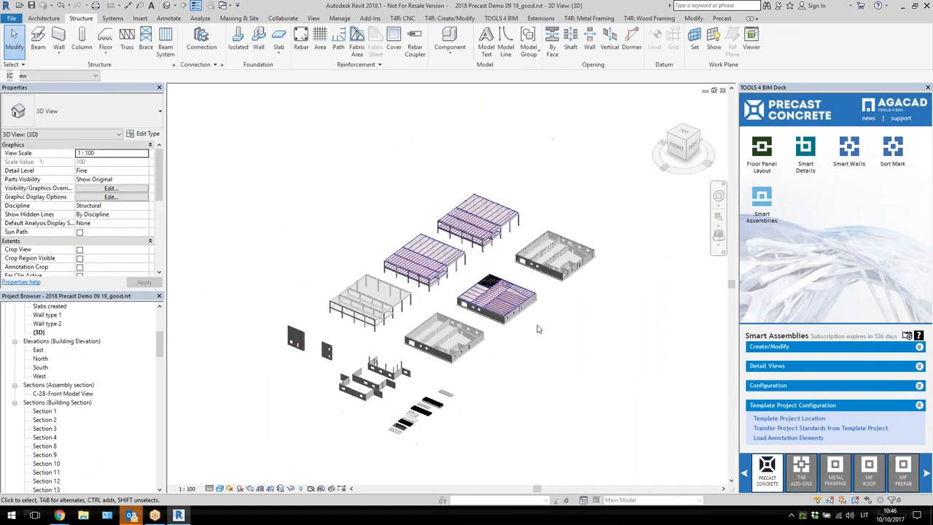
shift+middle_drag(466, 306, 427, 324)
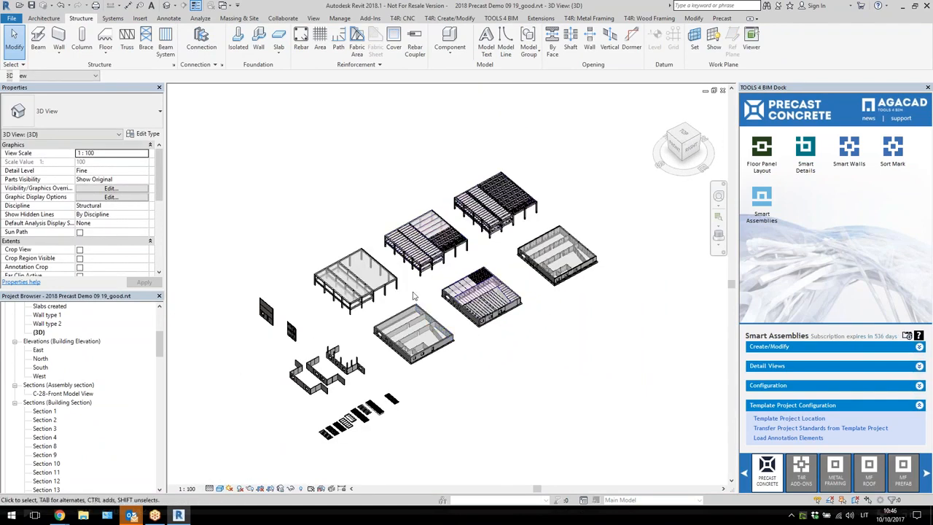
scroll(449, 274, up, 1)
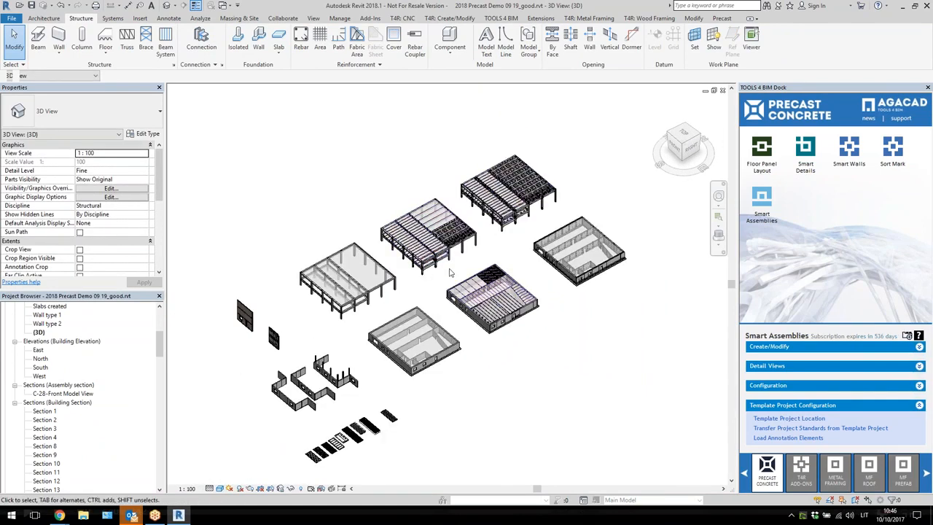
scroll(481, 253, up, 2)
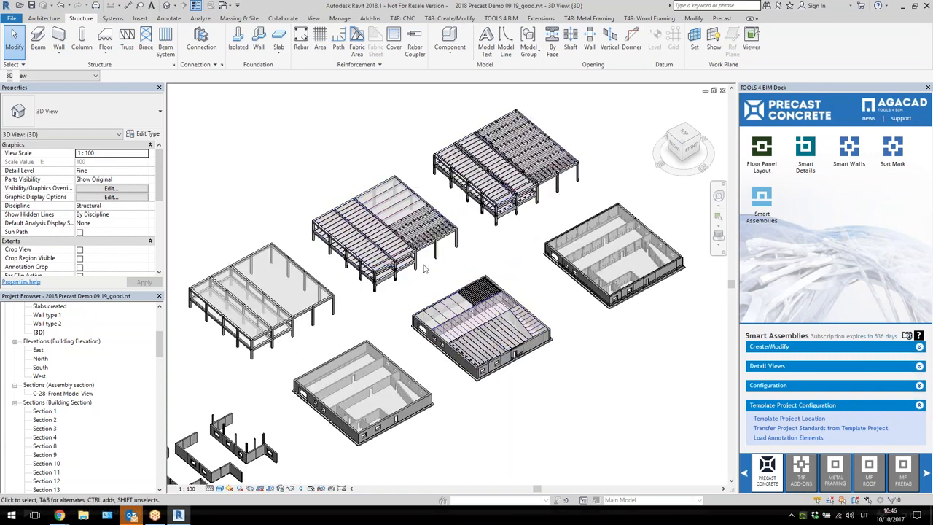
Examine the slabs, beams and column connections of the framed precast building up close
scroll(423, 268, up, 5)
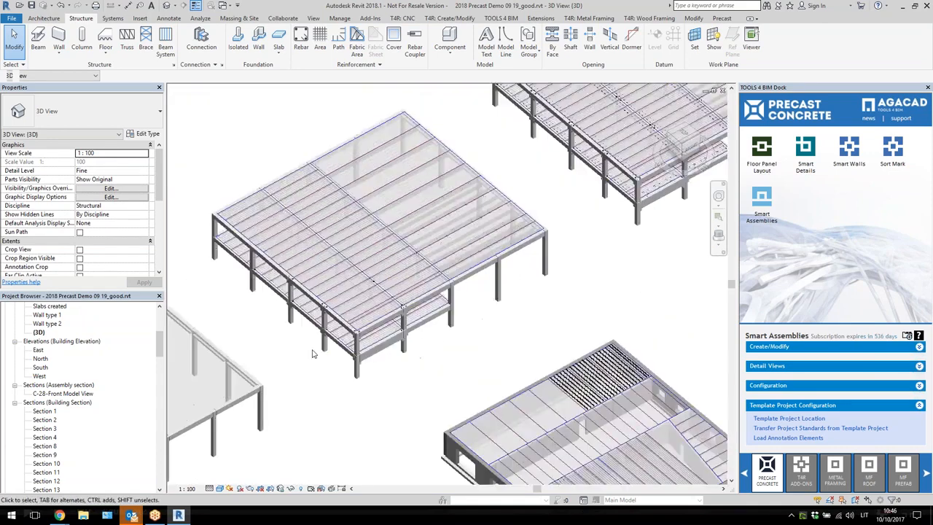
scroll(314, 353, down, 3)
scroll(313, 353, up, 6)
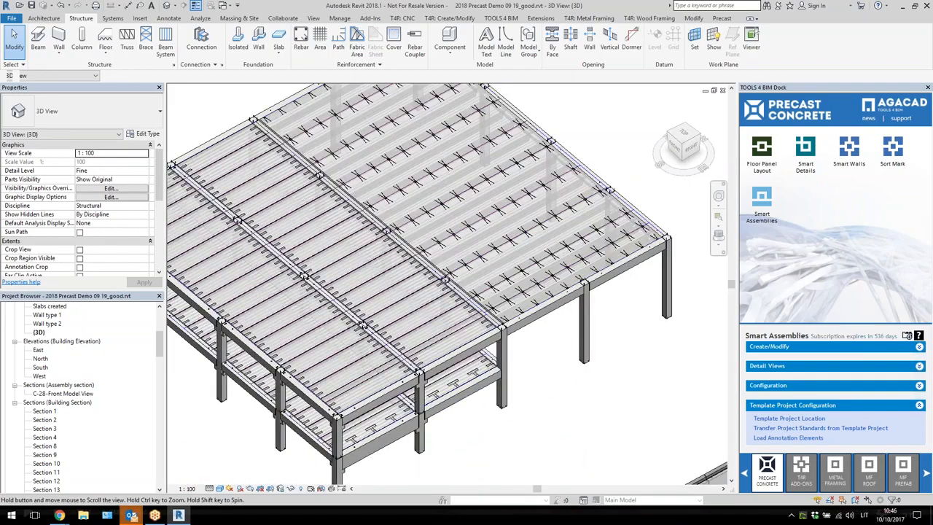
scroll(438, 284, down, 3)
scroll(604, 317, up, 4)
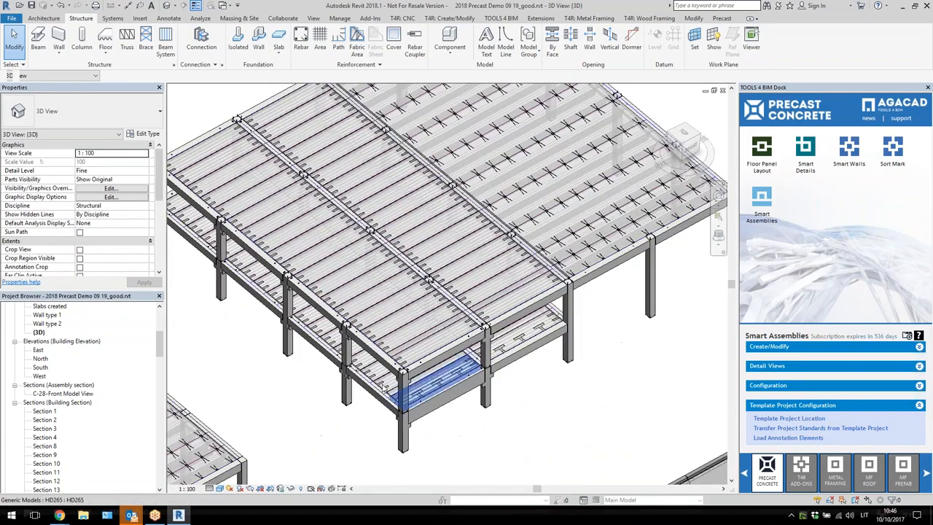
scroll(338, 409, up, 3)
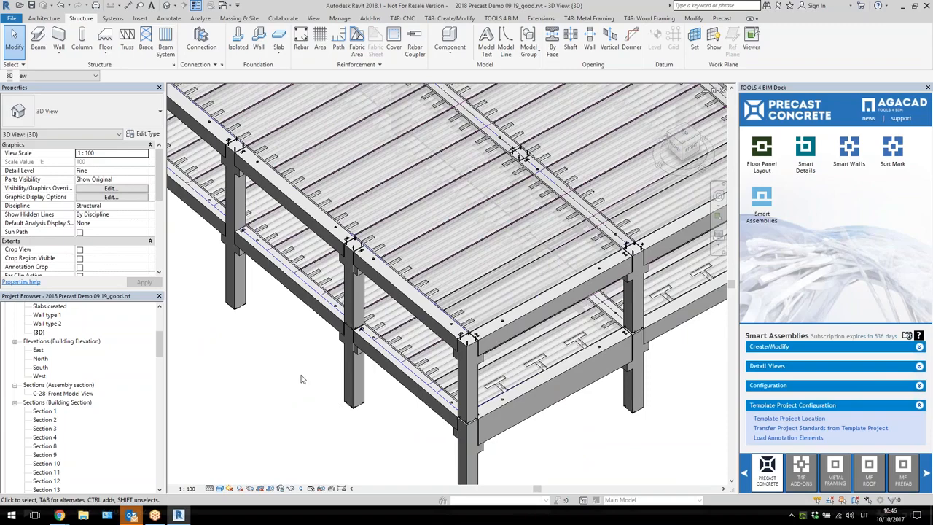
scroll(302, 379, down, 2)
middle_drag(563, 396, 498, 278)
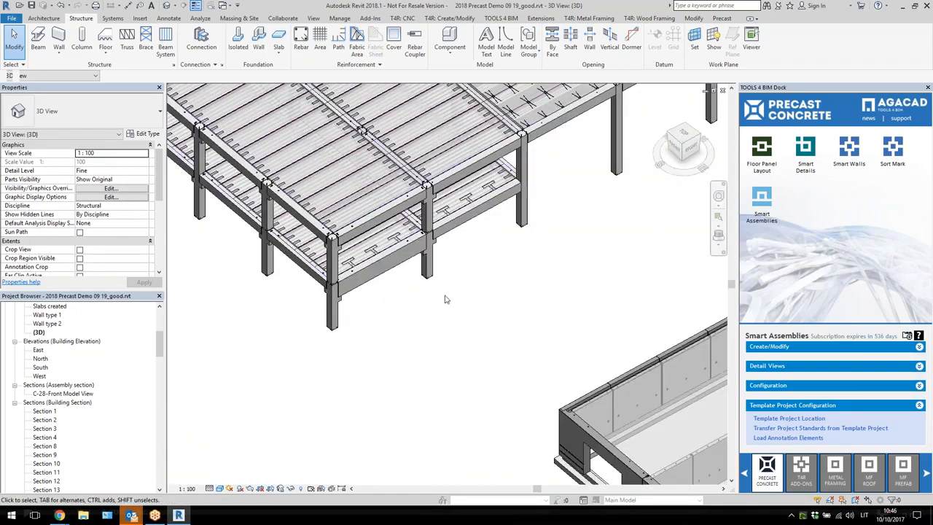
Examine the wall panels and the outer corner joint of the precast wall building
scroll(498, 328, down, 2)
middle_drag(567, 370, 457, 283)
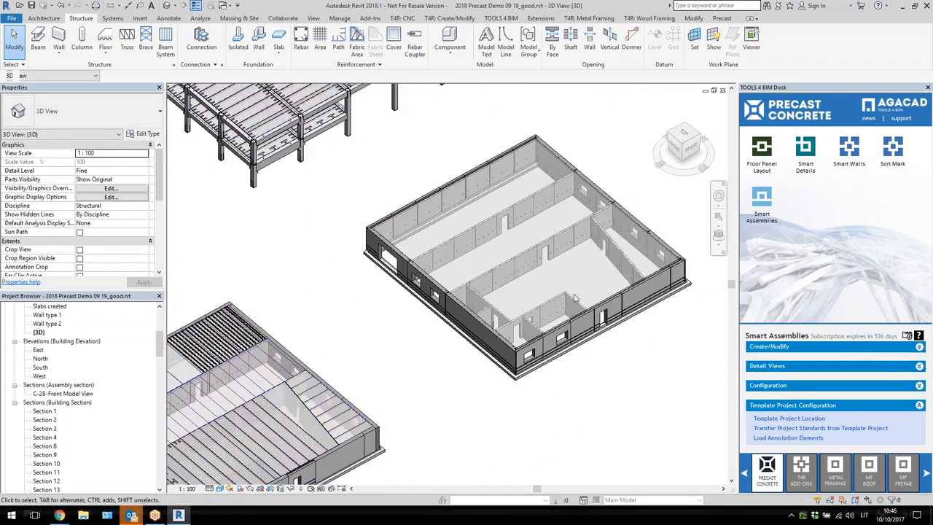
scroll(574, 297, up, 3)
middle_drag(580, 460, 486, 378)
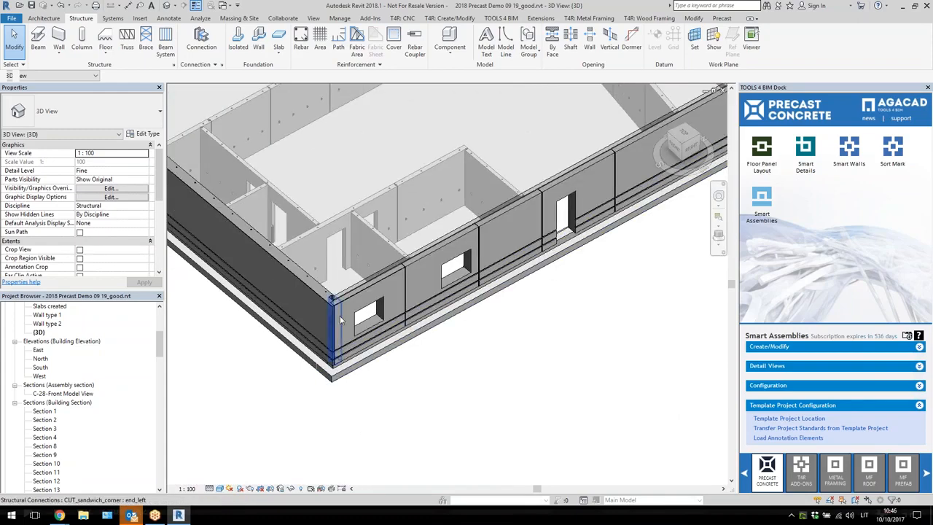
scroll(360, 286, up, 3)
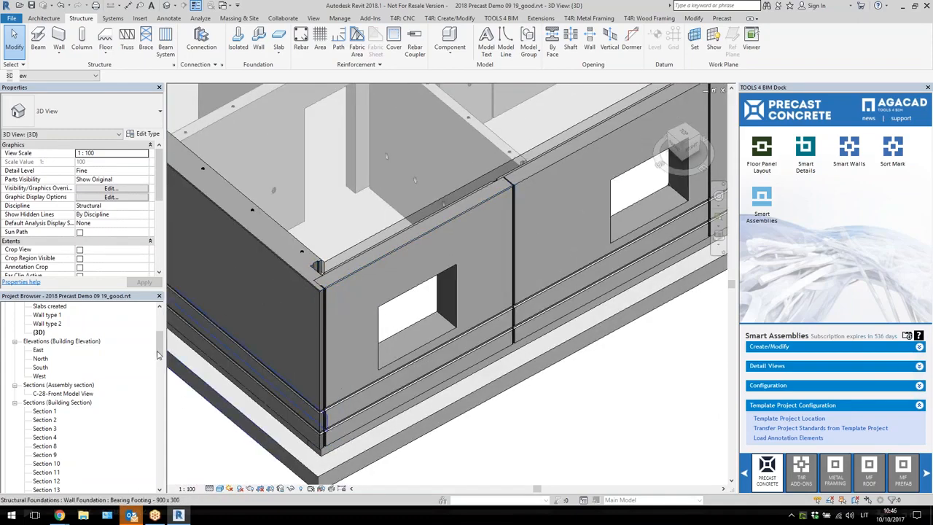
Open the 0.000 structural plan and inspect the outer wall corner of the precast wall building
drag(158, 352, 159, 319)
double_click(45, 332)
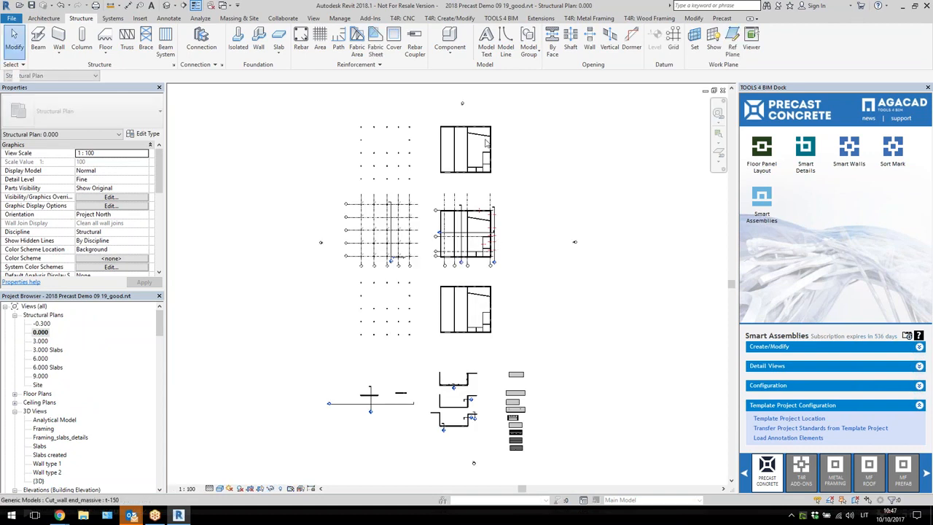
scroll(565, 308, up, 5)
scroll(565, 310, up, 2)
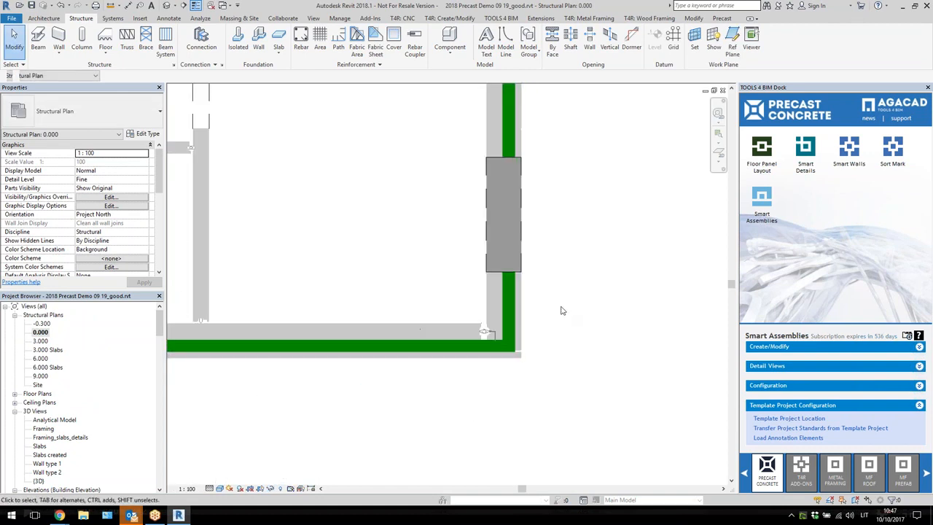
Select each of the two Sandwich 430 walls meeting at the corner in turn to check its extent
click(519, 306)
scroll(519, 309, up, 2)
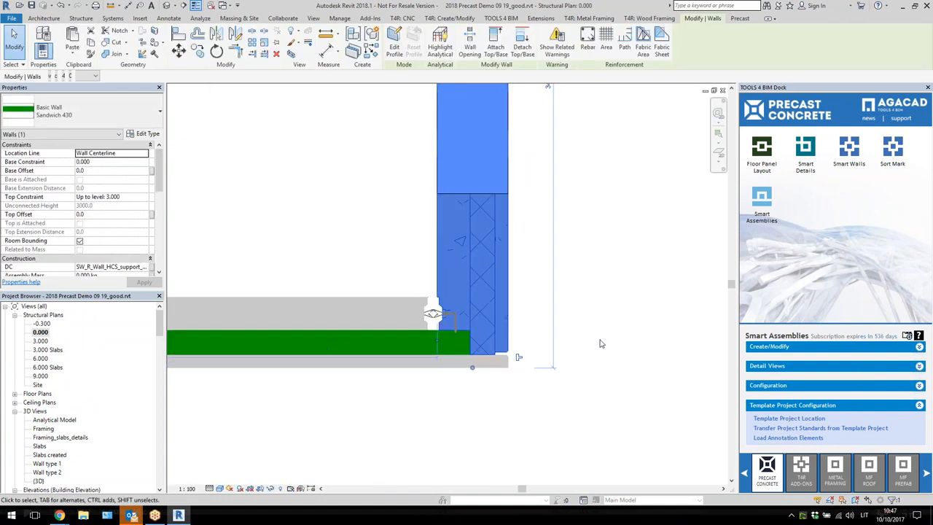
key(Escape)
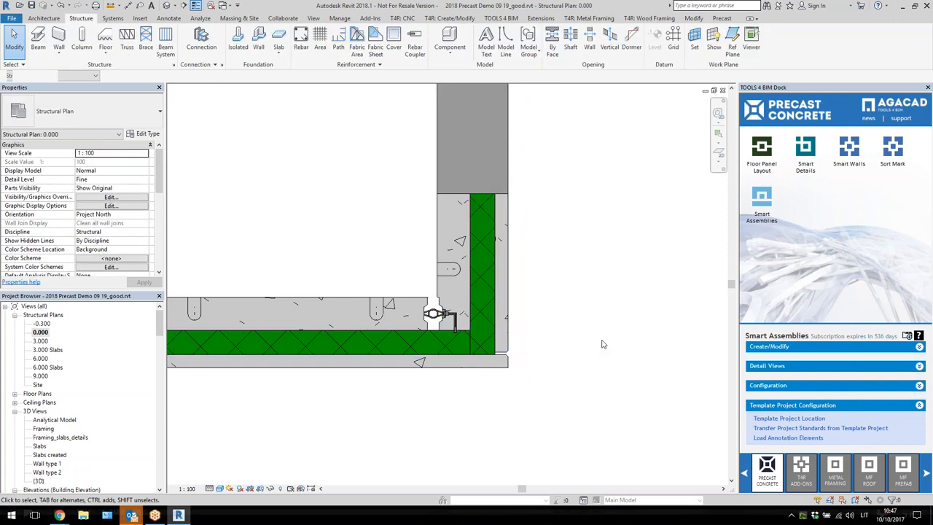
click(332, 311)
scroll(533, 365, down, 5)
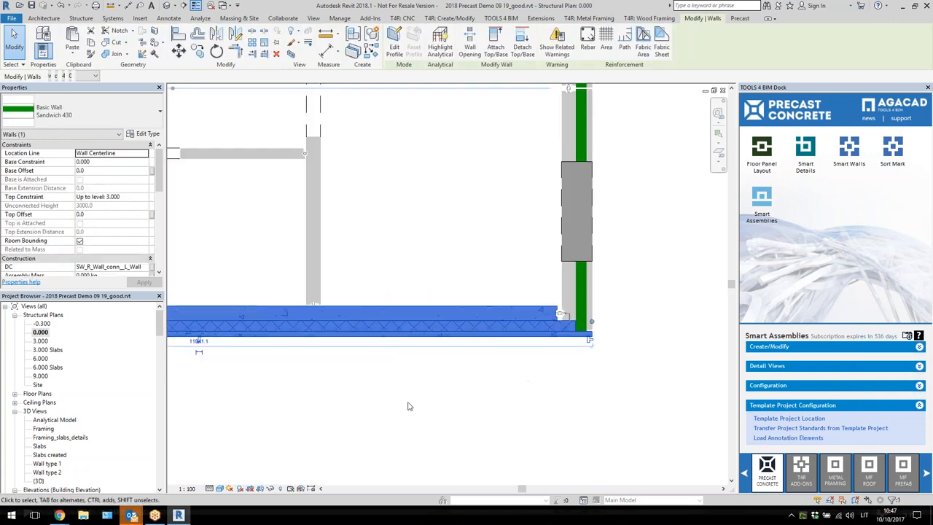
Inspect the panel joint further along the exterior wall and select the Sandwich 430 panel beside it
click(589, 246)
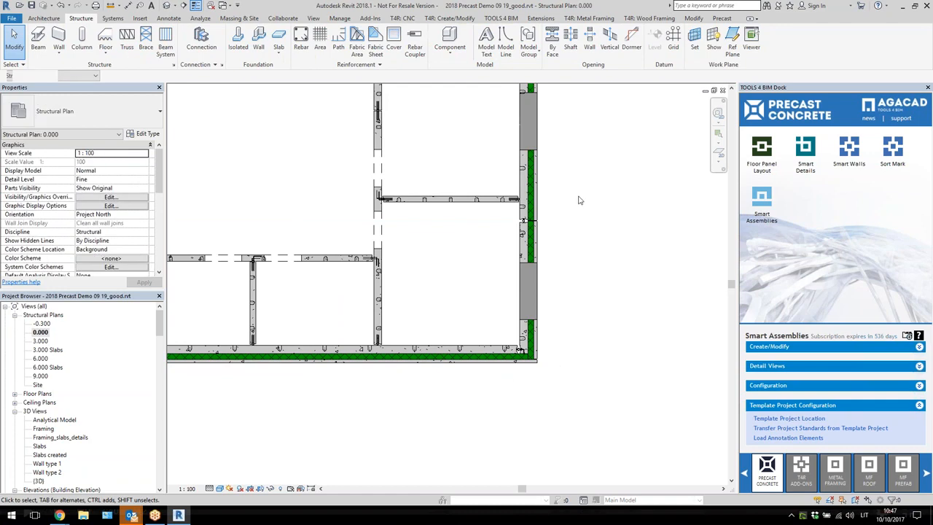
scroll(572, 208, up, 3)
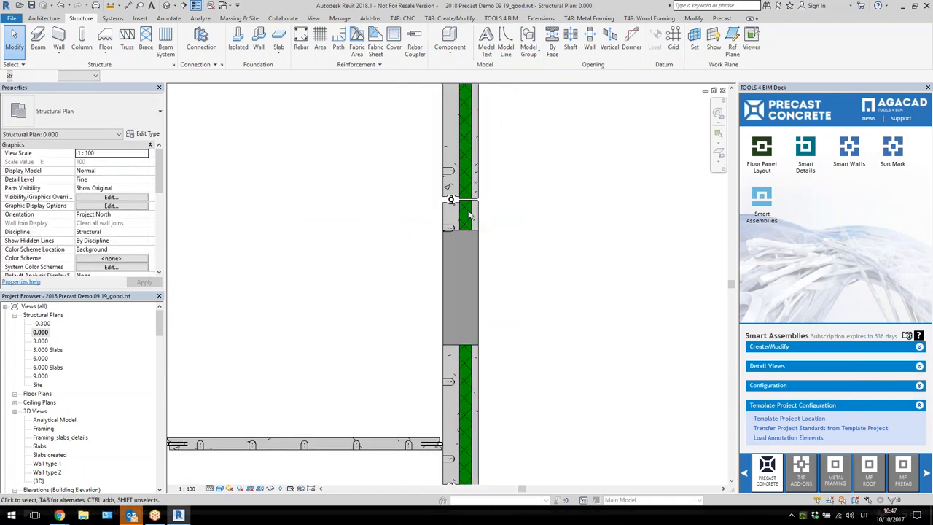
click(460, 218)
scroll(543, 204, down, 5)
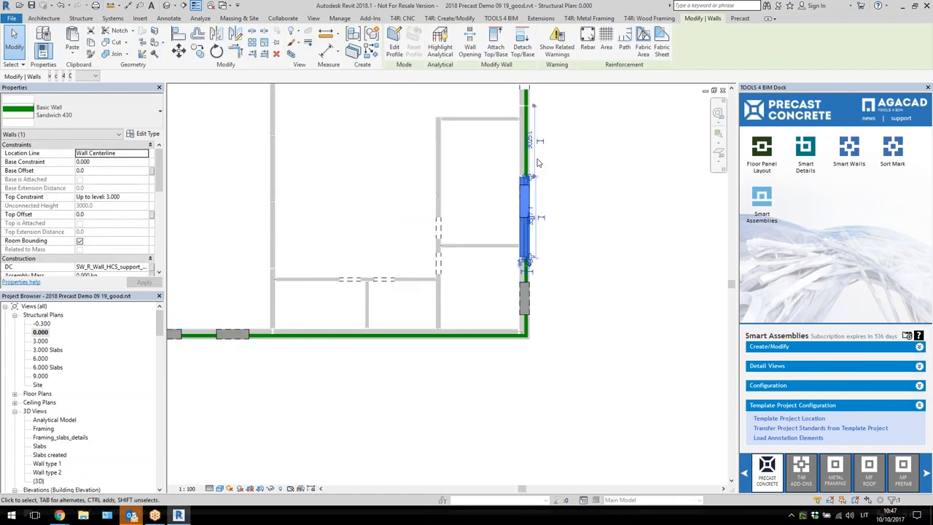
Select the SW_Cut_rect_pointbased_wall connection at the outer wall corner in plan and check its instance and type properties
scroll(544, 198, down, 3)
scroll(408, 472, up, 5)
middle_drag(452, 470, 384, 331)
scroll(516, 327, up, 5)
scroll(516, 327, up, 5)
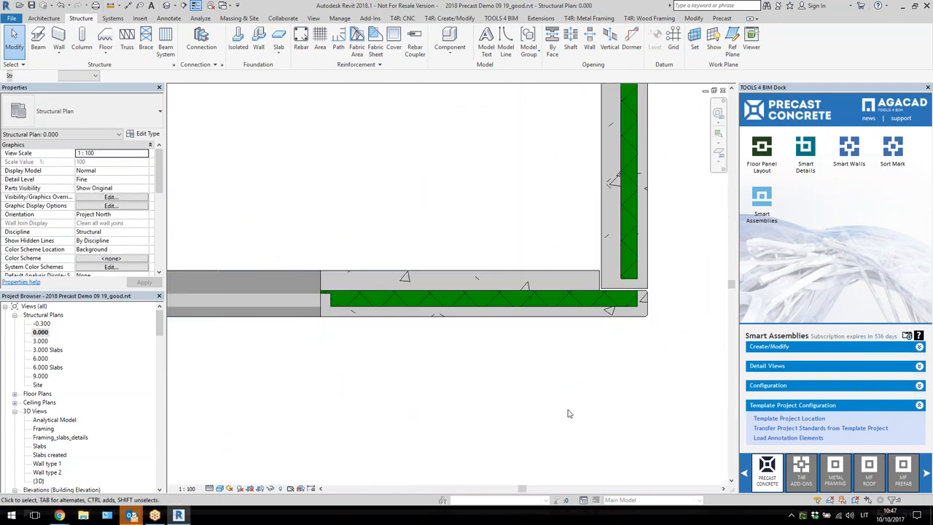
scroll(370, 337, down, 2)
scroll(594, 309, up, 3)
click(498, 315)
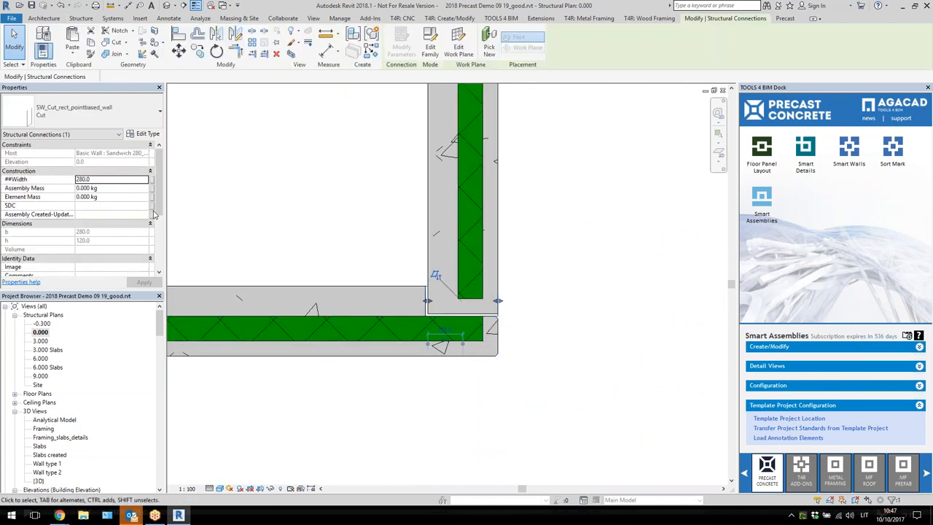
scroll(154, 212, down, 3)
click(142, 134)
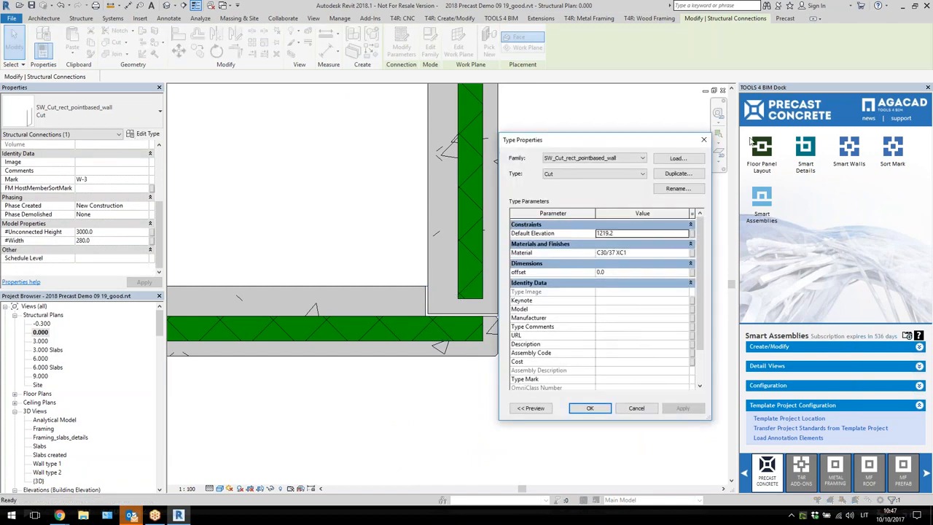
key(Escape)
key(Escape)
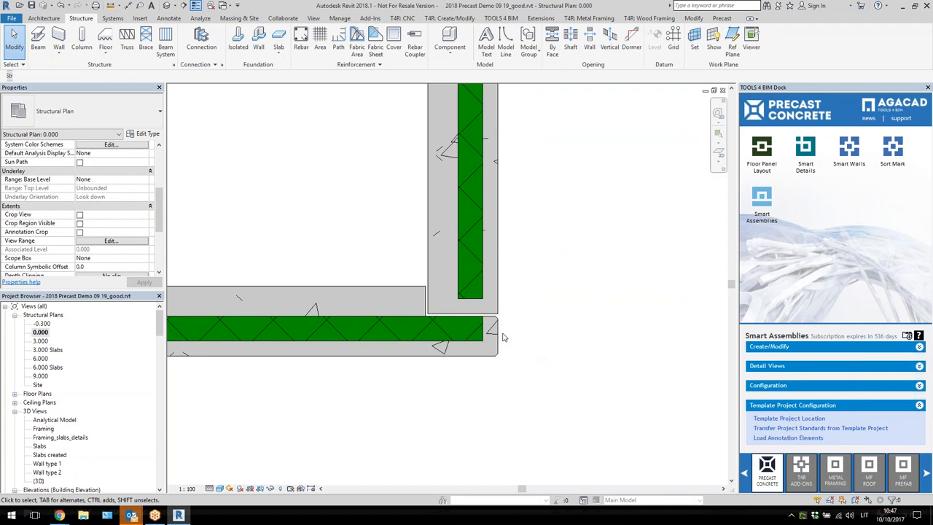
Select the concrete exterior corner piece at the same joint and review its dimensions and model properties
click(490, 330)
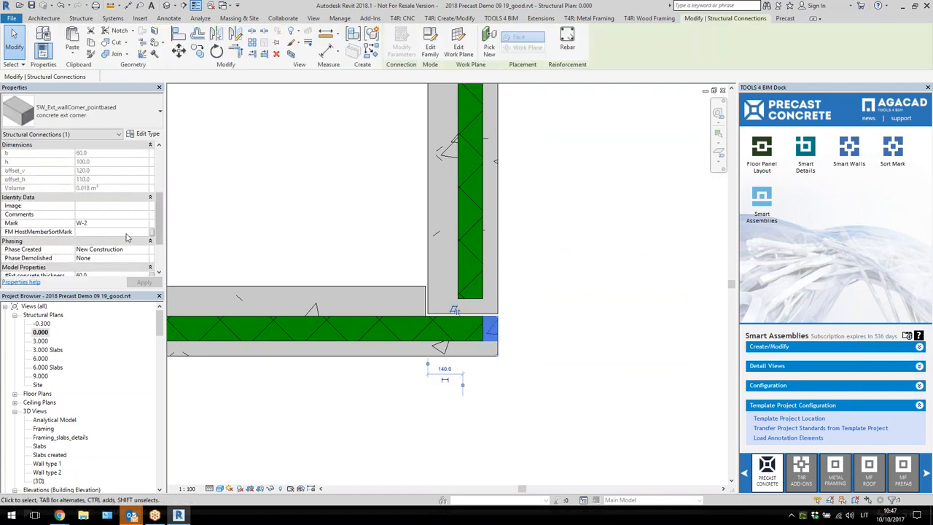
scroll(127, 238, down, 3)
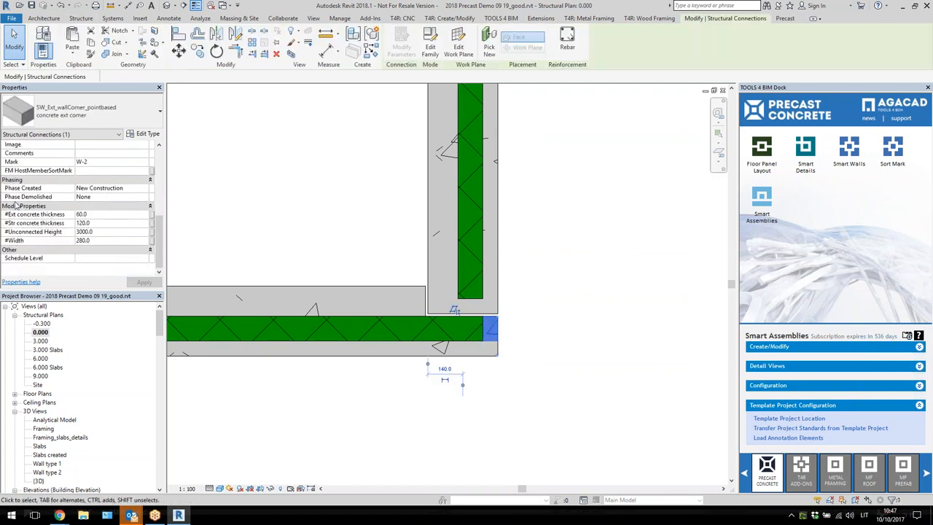
scroll(484, 366, down, 10)
key(Escape)
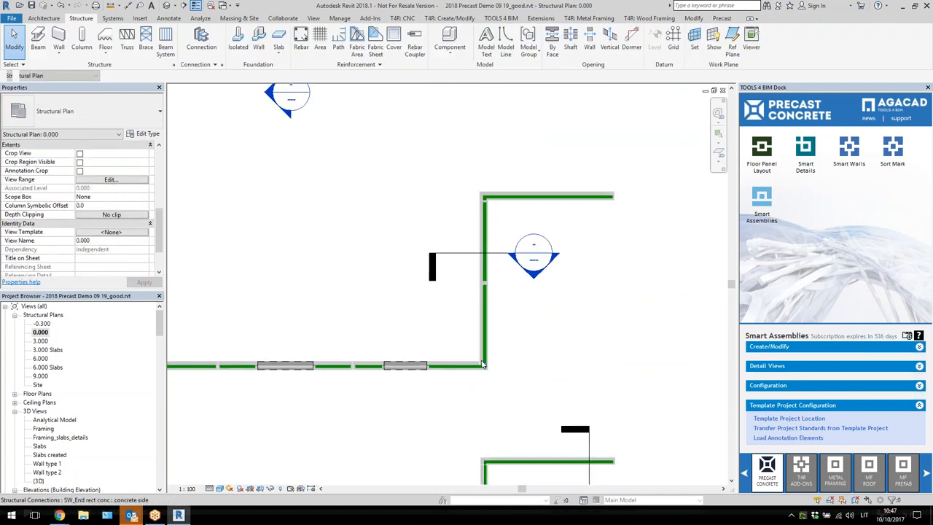
Inspect the corner joints of the neighbouring sample sandwich wall layouts in the structural plan
scroll(484, 233, up, 8)
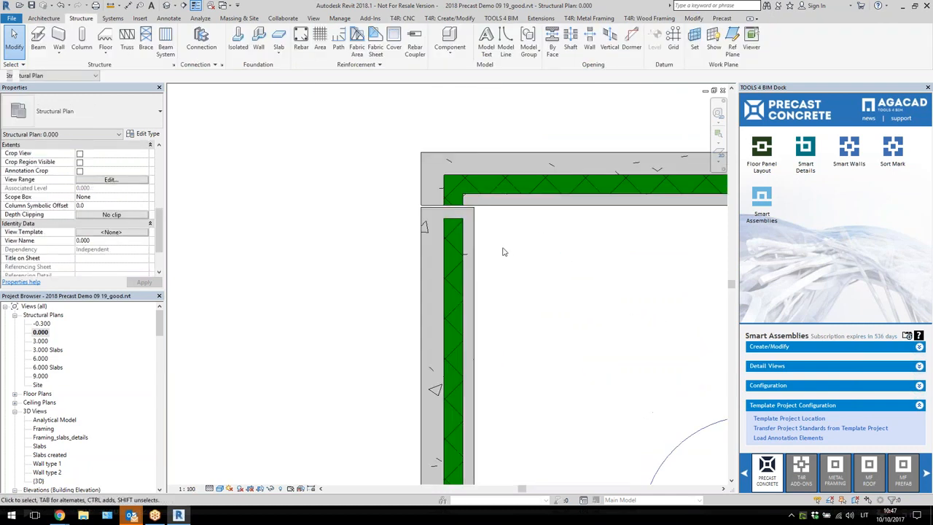
scroll(502, 260, down, 10)
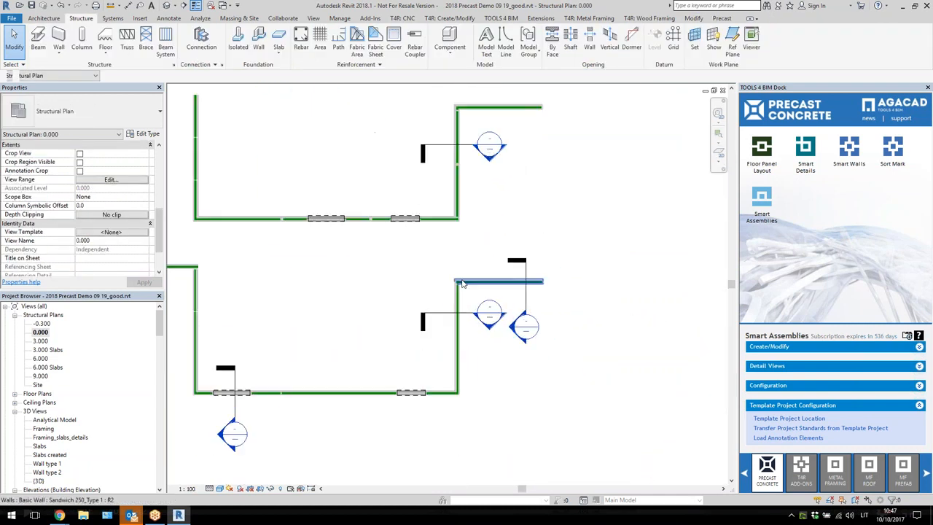
scroll(465, 299, up, 9)
scroll(465, 298, down, 8)
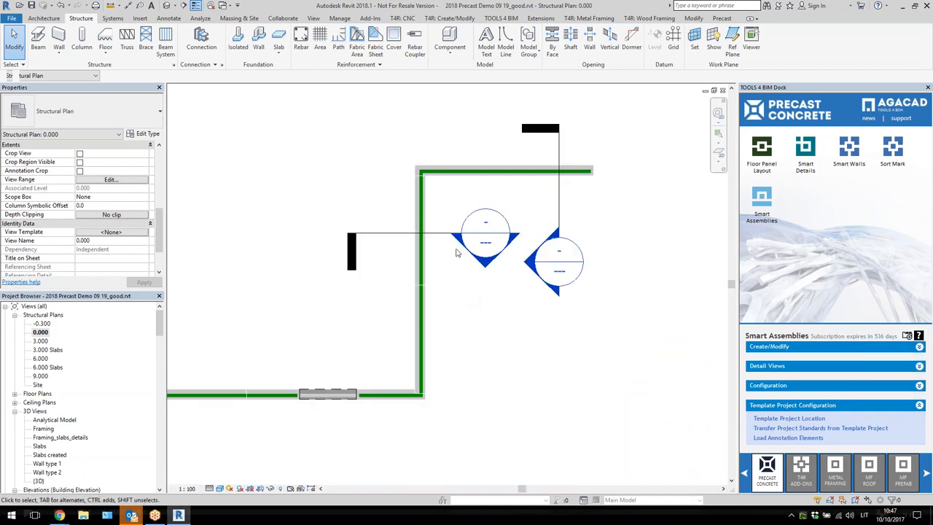
scroll(429, 396, up, 8)
mouse_move(429, 396)
middle_down()
mouse_move(544, 293)
mouse_move(546, 251)
mouse_move(562, 269)
middle_up()
scroll(562, 269, down, 5)
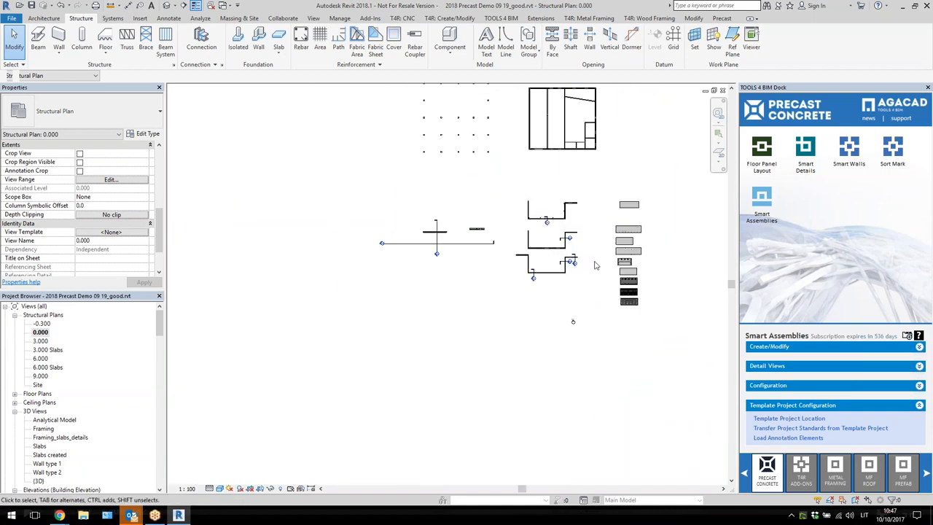
Open the section cut through the detached wall sample and select the 320 wall below the opening
scroll(473, 233, up, 5)
scroll(465, 208, up, 2)
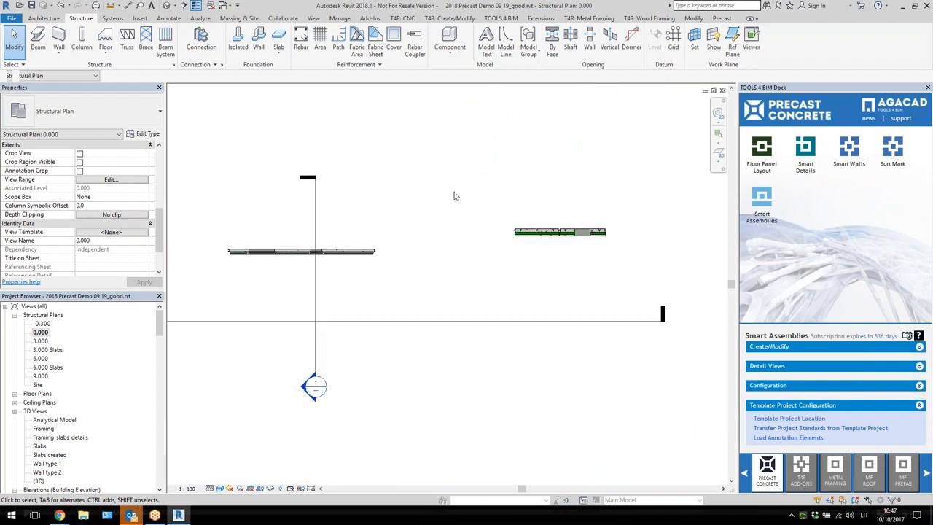
double_click(312, 389)
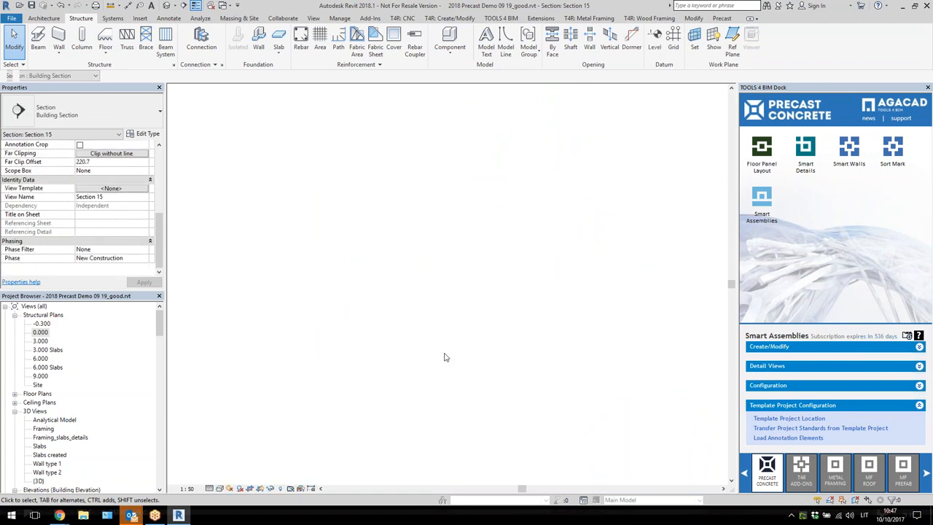
scroll(472, 356, up, 4)
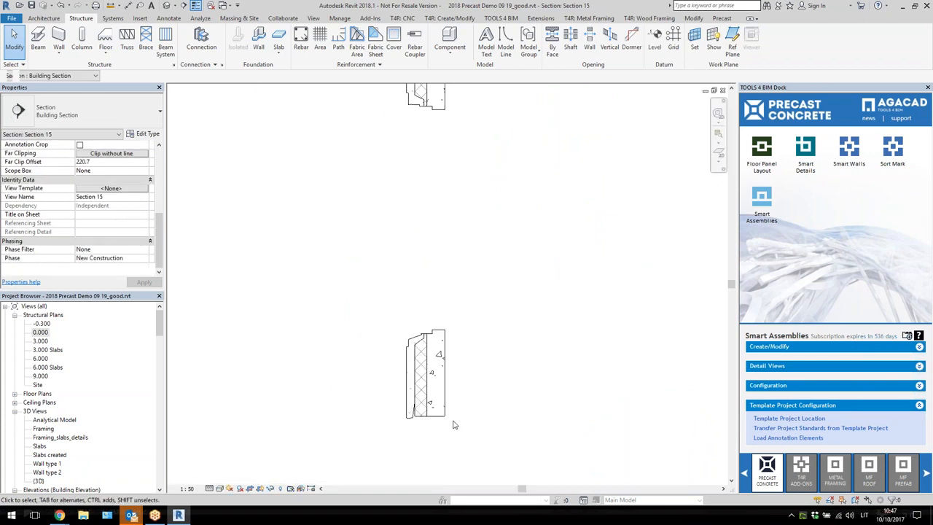
click(443, 377)
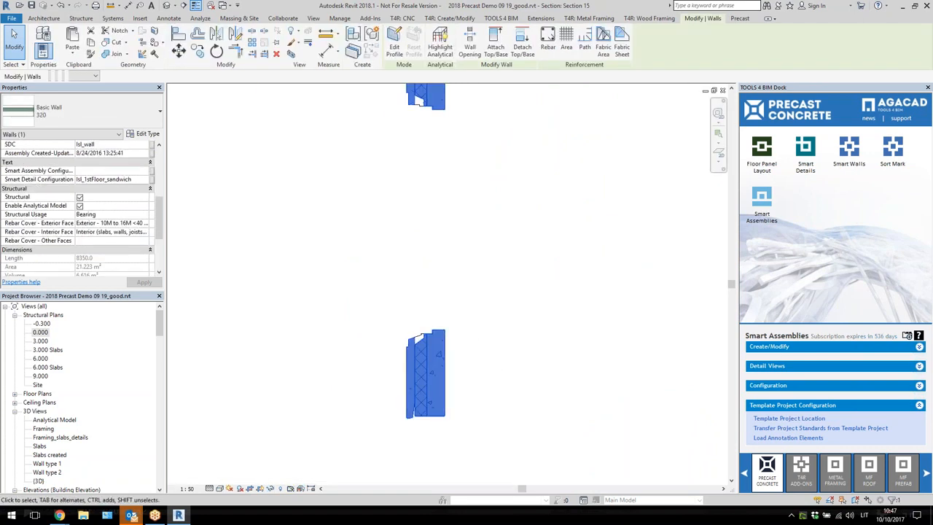
scroll(475, 385, up, 2)
click(475, 385)
Select the M_opening C+O 1900x720 element in the section to examine how it shapes the opening's edges
click(371, 312)
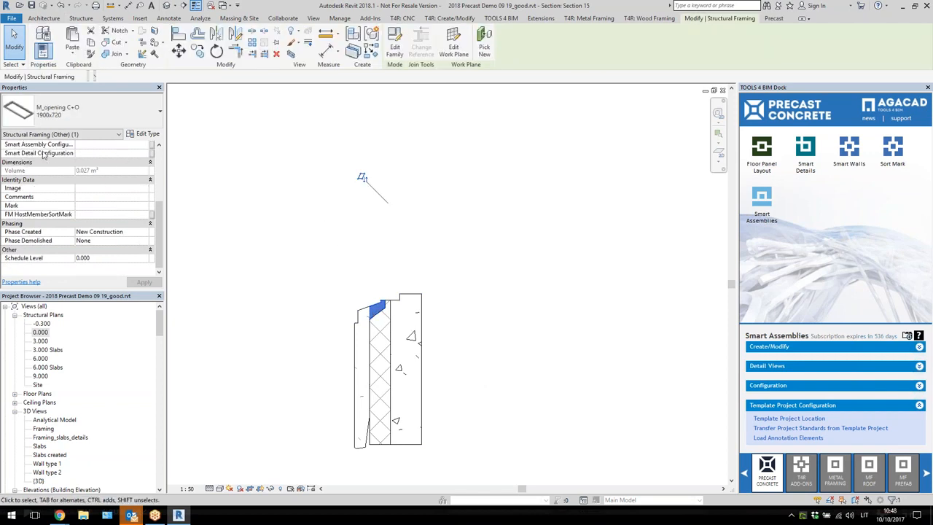
scroll(306, 369, down, 2)
click(404, 406)
scroll(403, 406, up, 2)
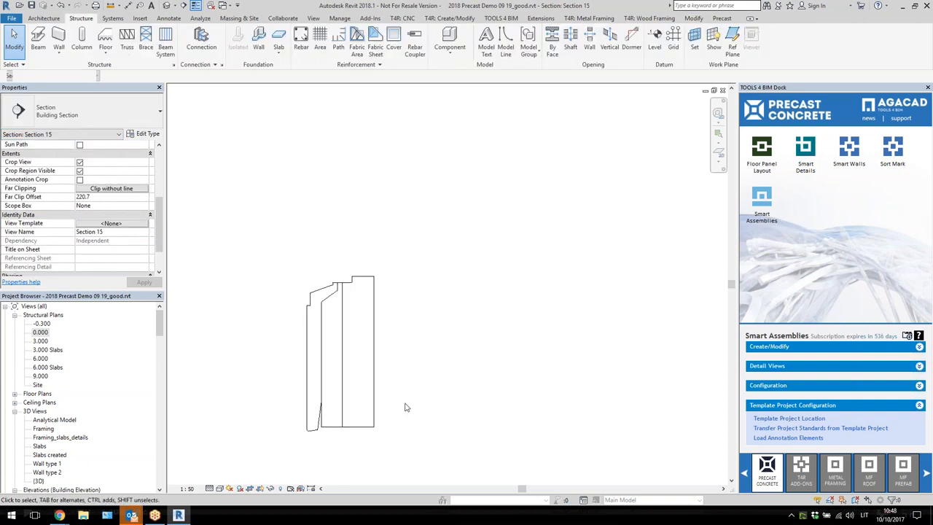
click(326, 291)
scroll(420, 363, down, 3)
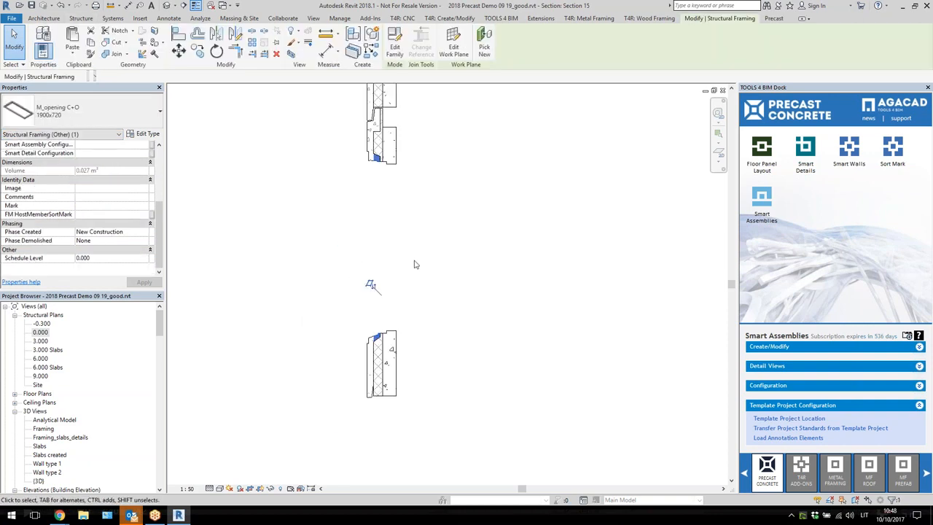
click(430, 224)
Select the additional top concrete above the opening and inspect the horizontal joints between the stacked wall panels
scroll(382, 131, up, 3)
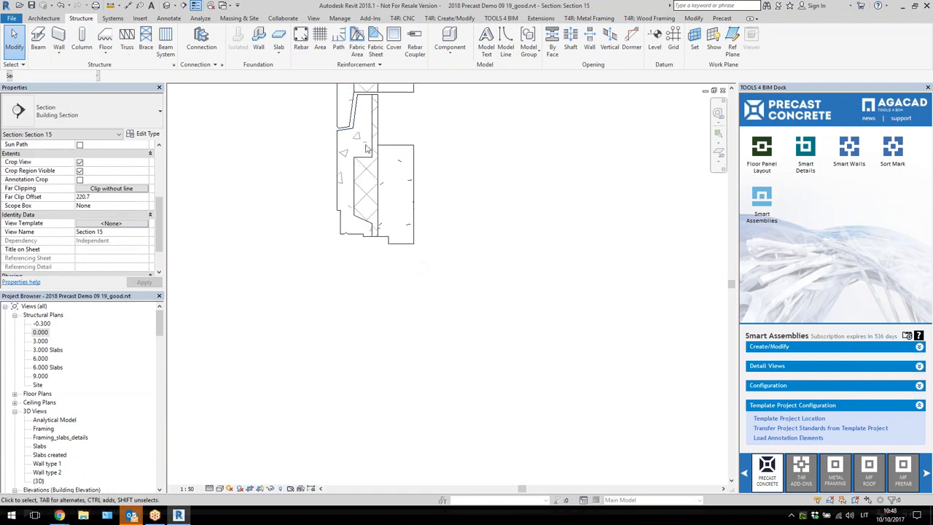
click(367, 149)
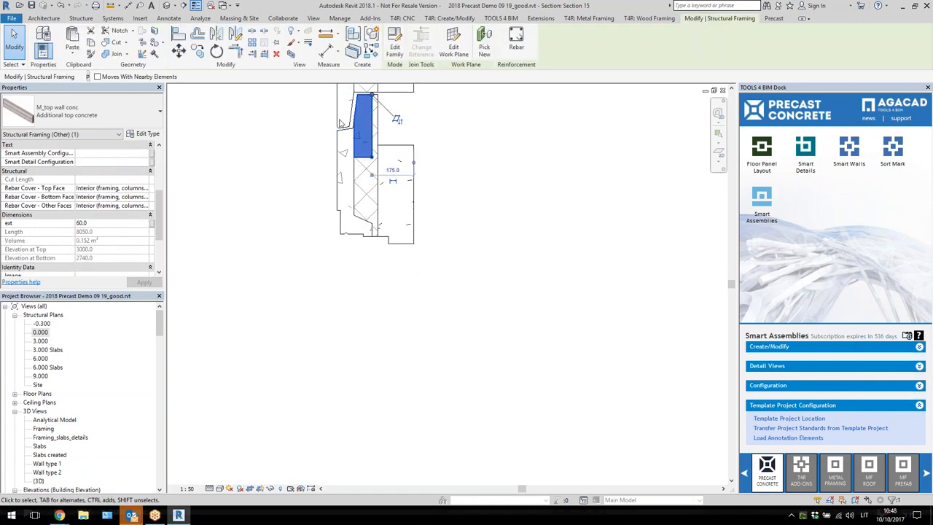
click(413, 146)
scroll(421, 274, down, 2)
click(440, 234)
scroll(442, 310, down, 3)
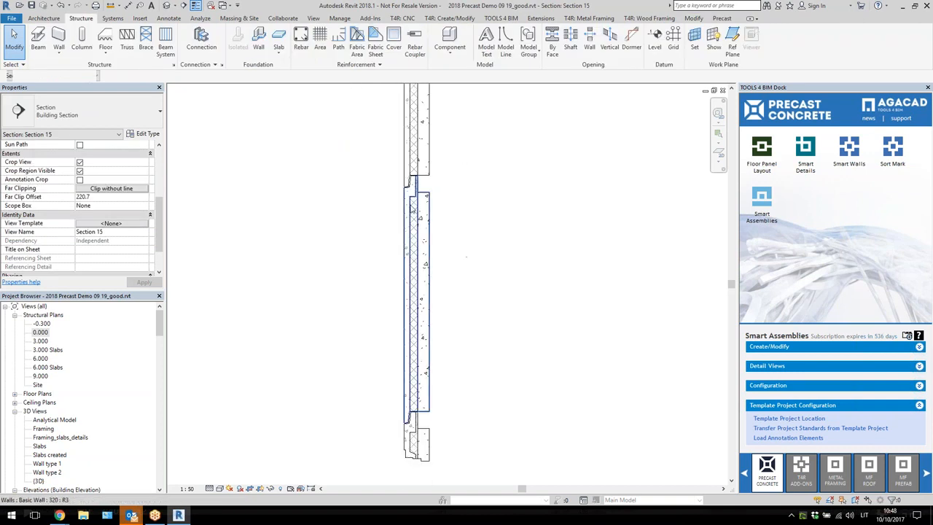
scroll(451, 180, up, 3)
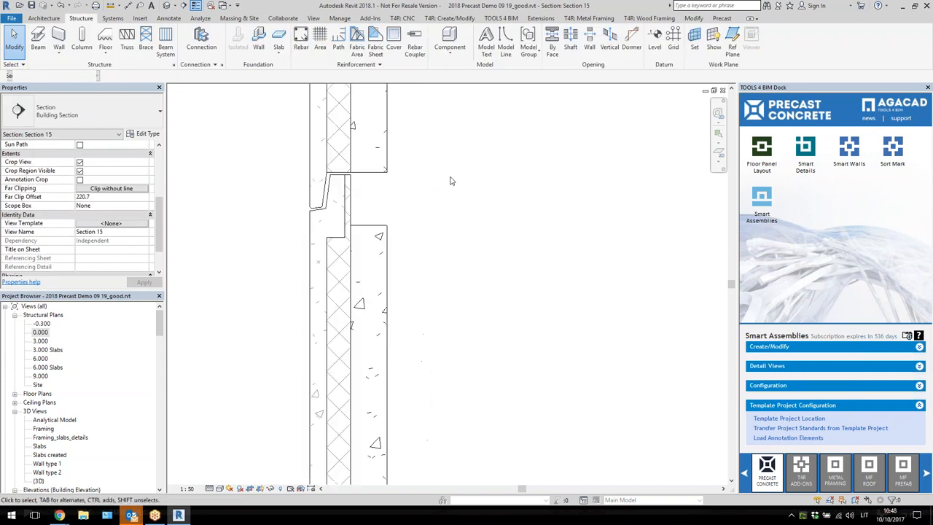
scroll(460, 233, down, 5)
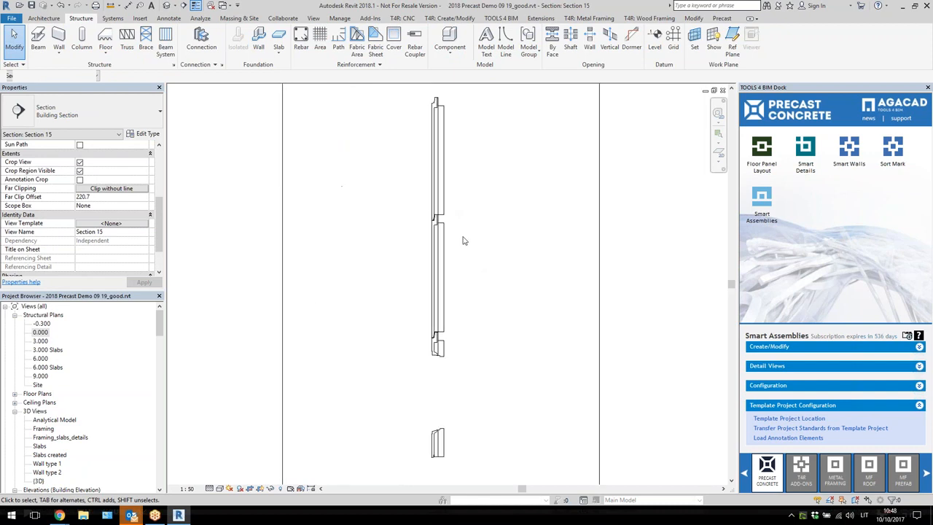
Return to the 0.000 structural plan and inspect the end profile of the detached sandwich wall
double_click(44, 333)
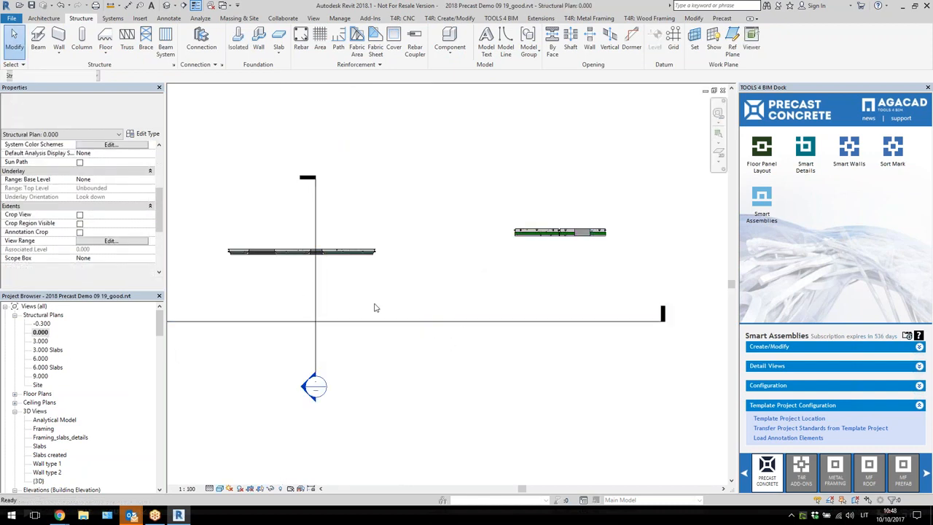
scroll(233, 250, up, 3)
scroll(233, 251, up, 5)
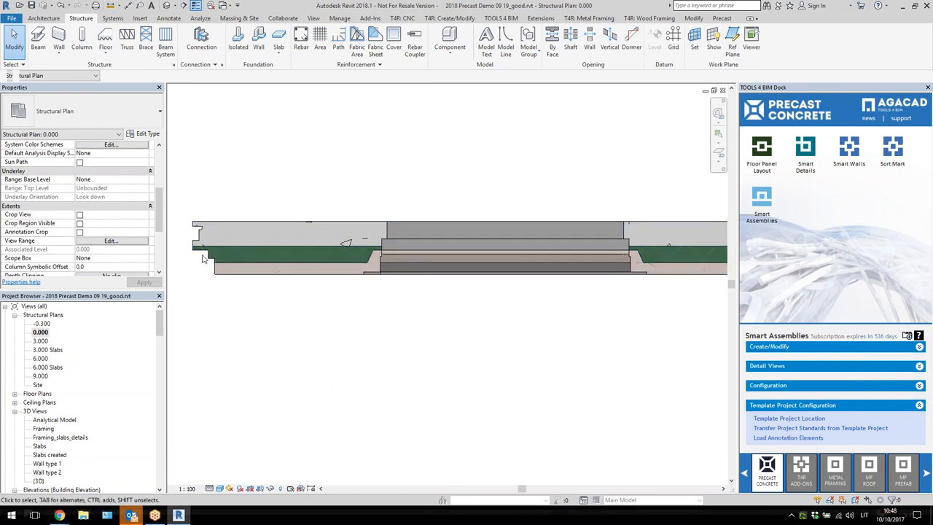
scroll(360, 330, down, 6)
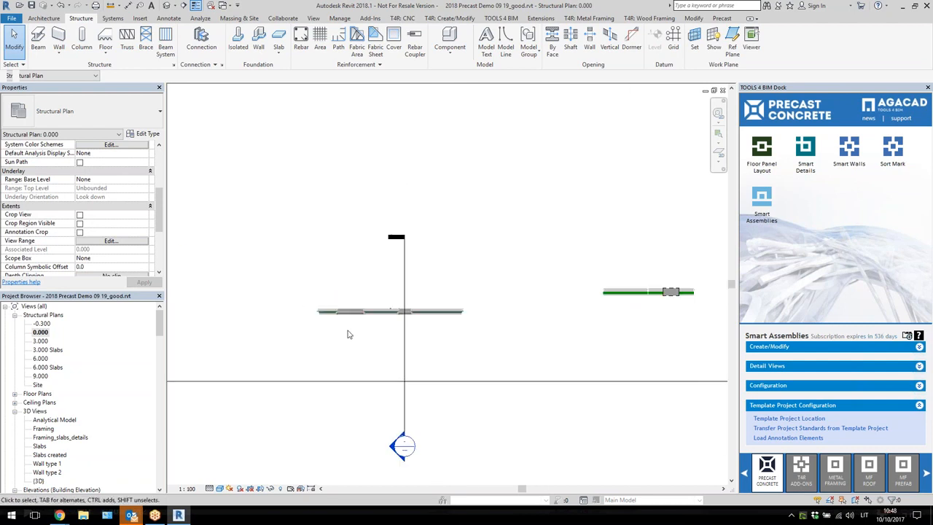
scroll(441, 328, down, 2)
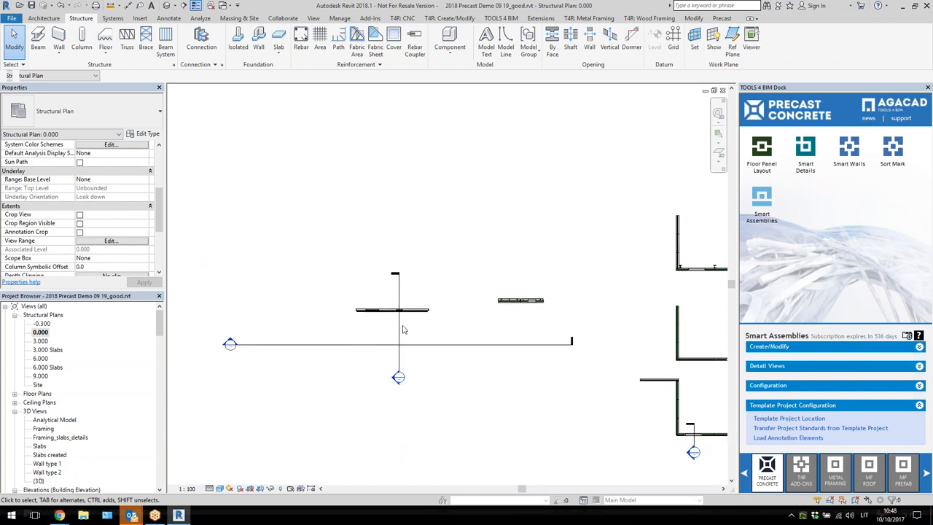
Open Section 9 through the lower sample wall layout and select its 1800 x 1200 window with concrete to inspect the surround
scroll(404, 330, down, 2)
scroll(654, 397, up, 2)
scroll(655, 397, up, 2)
scroll(629, 376, up, 2)
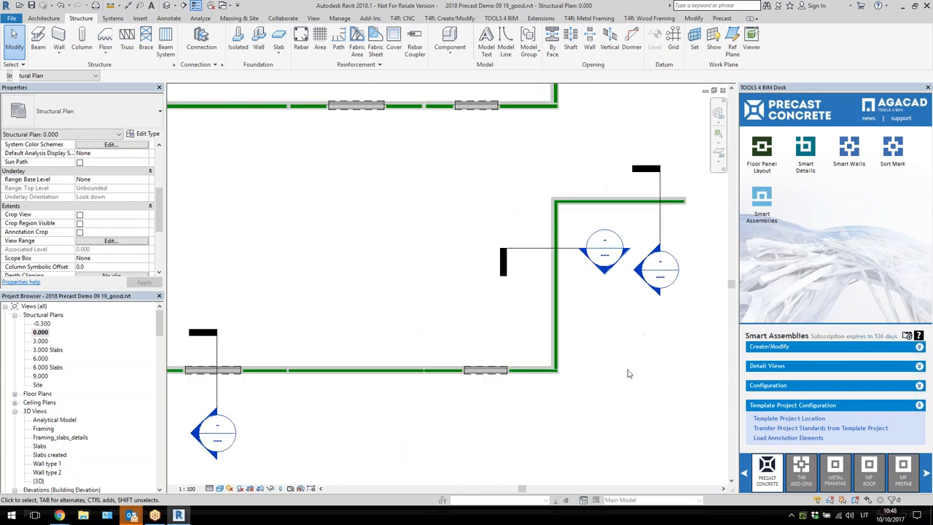
double_click(229, 422)
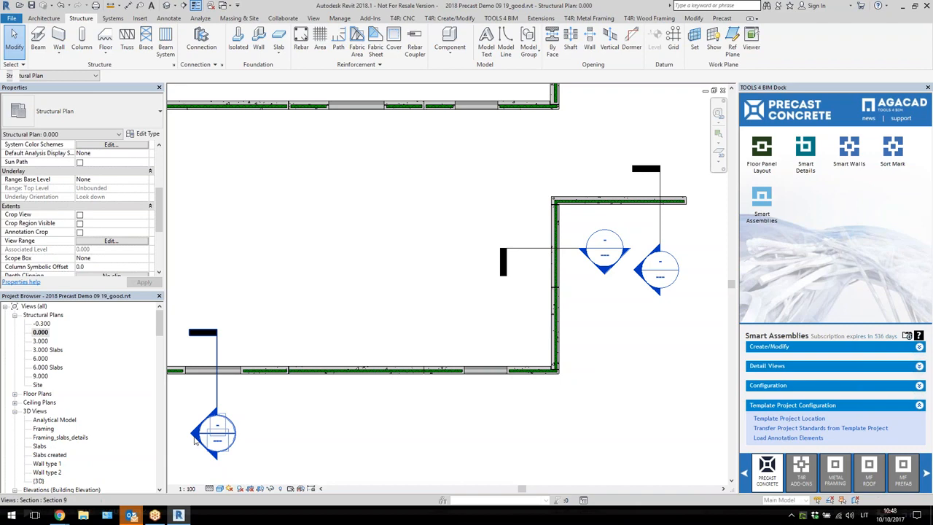
scroll(474, 368, up, 2)
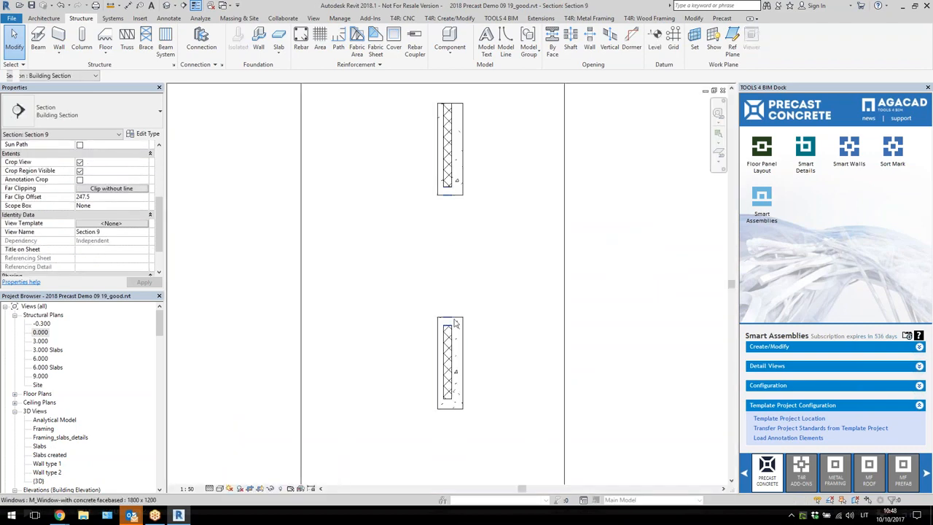
click(464, 342)
scroll(487, 242, up, 2)
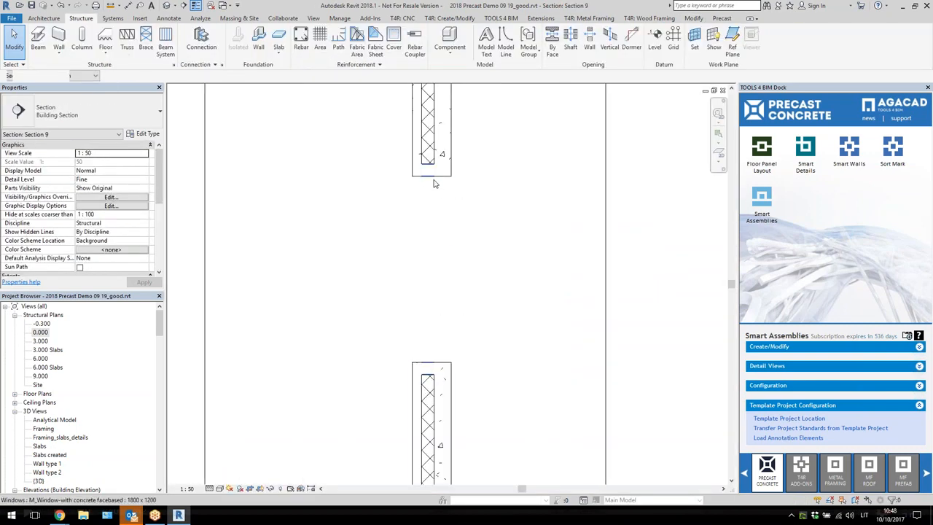
click(433, 182)
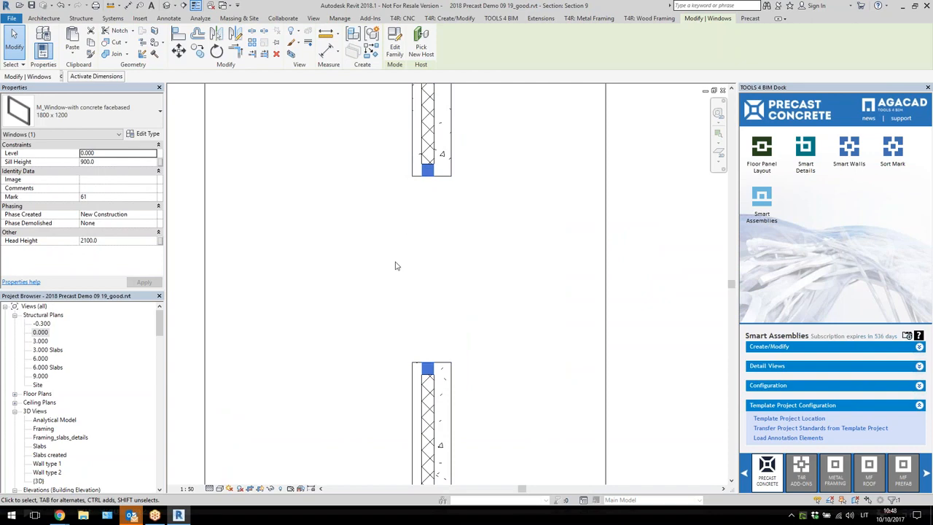
scroll(435, 326, down, 3)
click(309, 180)
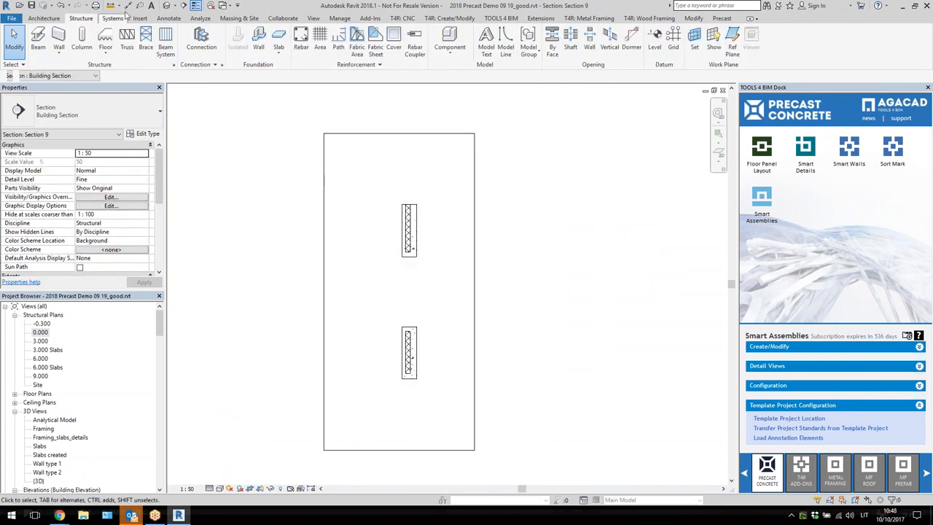
Open the default 3D view and survey the precast sample buildings together
click(166, 6)
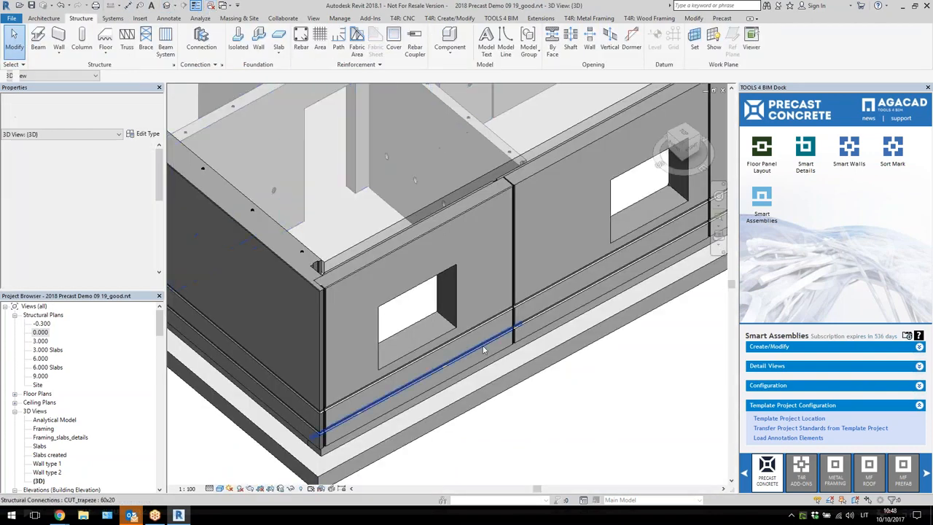
scroll(485, 365, down, 5)
scroll(493, 368, down, 2)
mouse_move(493, 369)
middle_down()
mouse_move(562, 319)
mouse_move(618, 341)
mouse_move(591, 336)
middle_up()
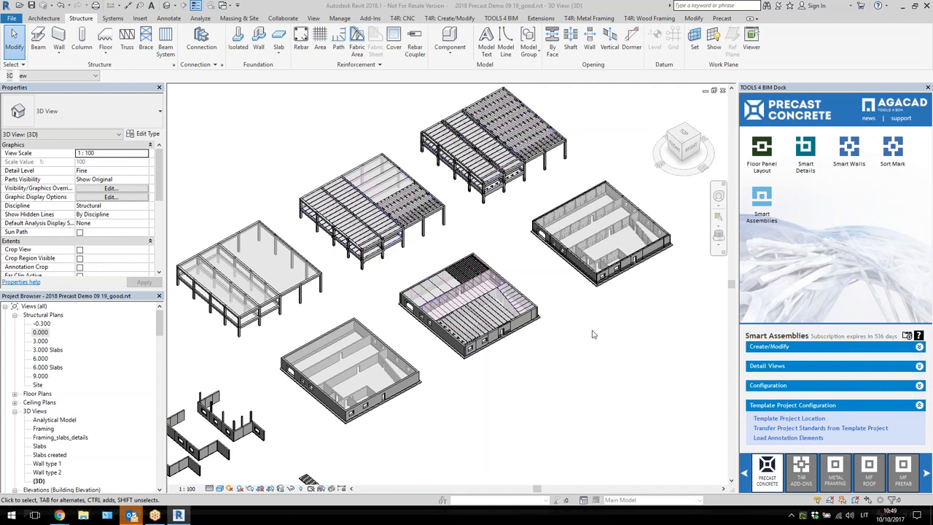
Examine the row of sample floor slabs and the neighbouring wall layouts and buildings in the 3D view
scroll(576, 319, down, 3)
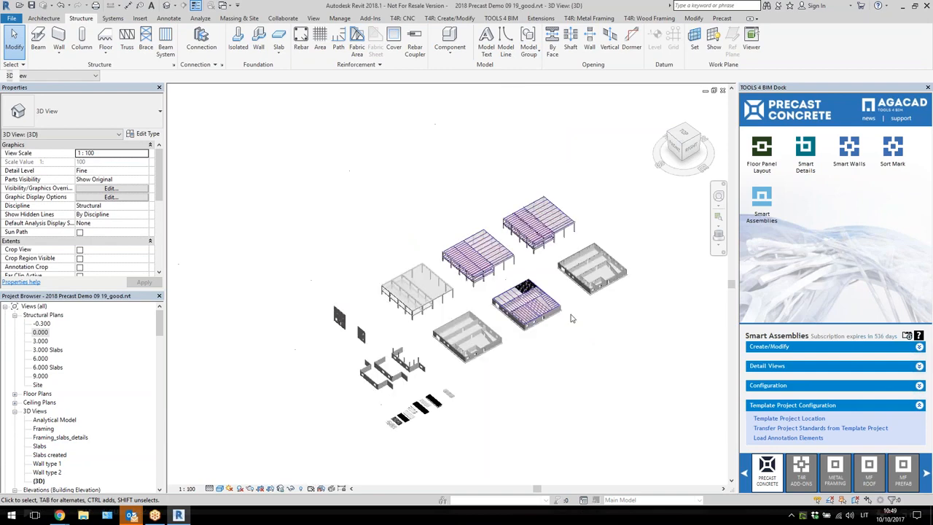
scroll(408, 430, up, 5)
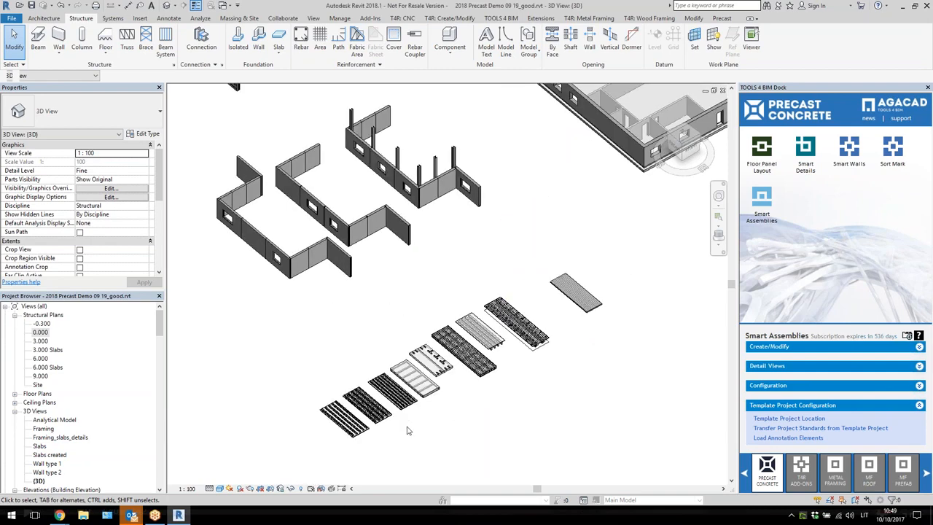
scroll(450, 392, up, 2)
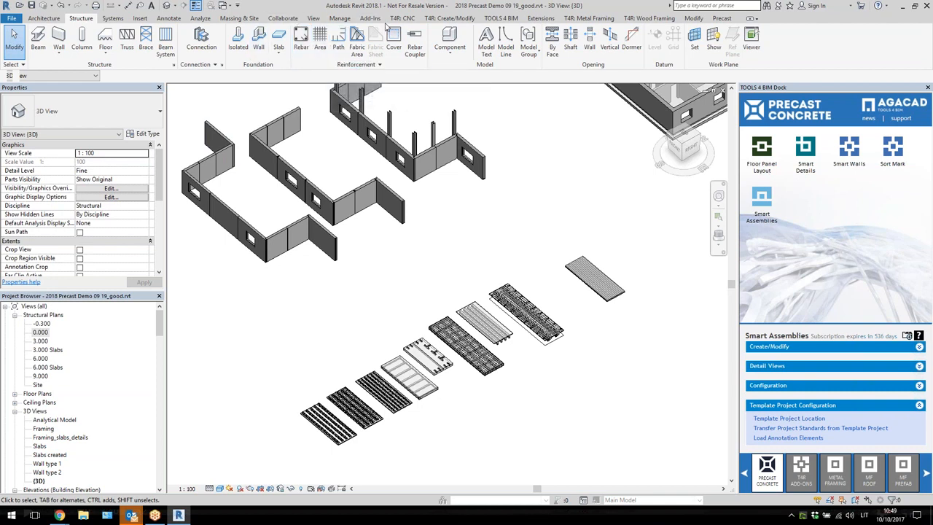
click(540, 19)
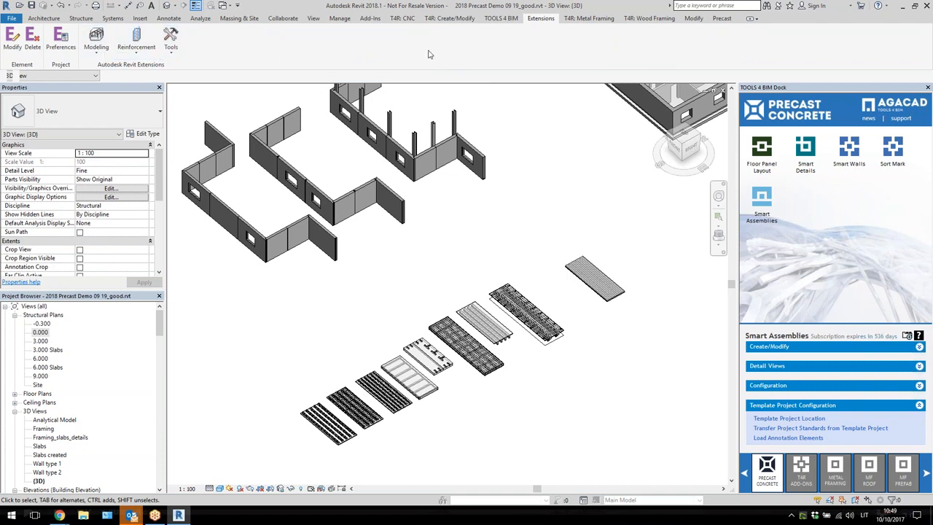
click(81, 18)
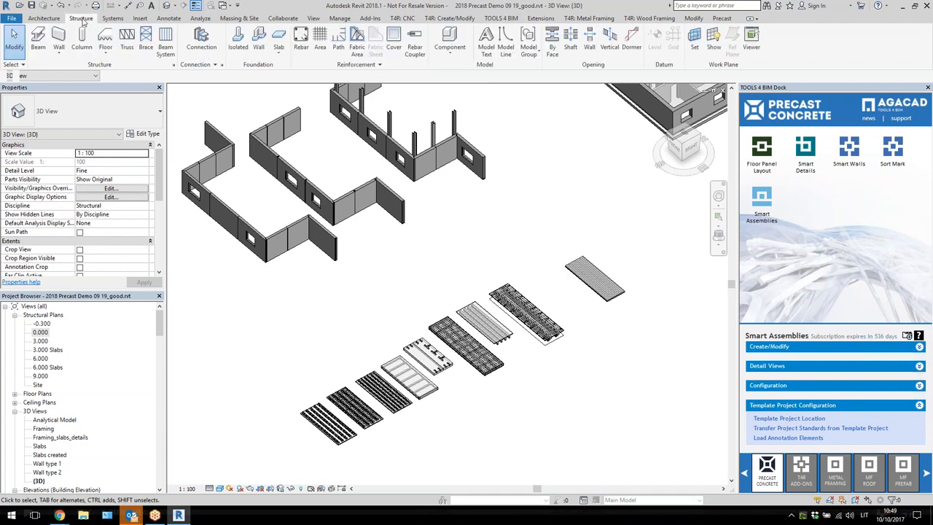
scroll(430, 252, down, 2)
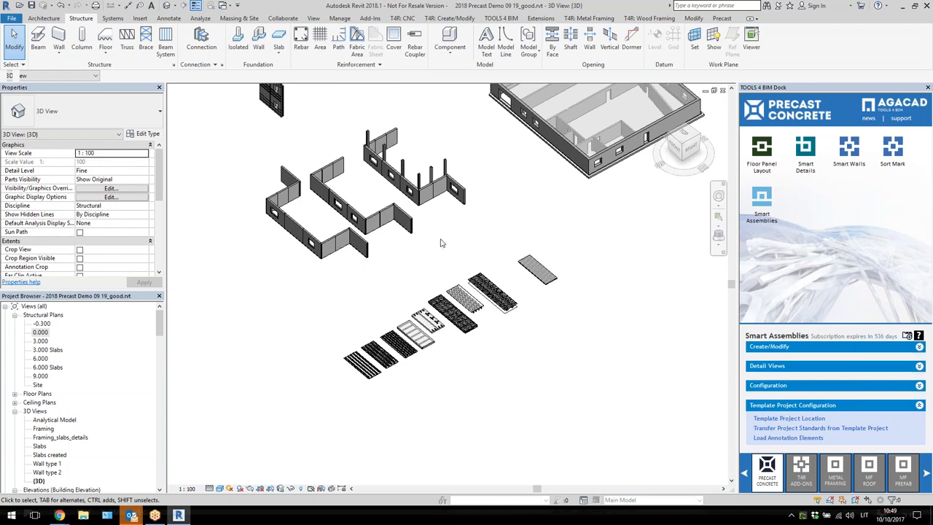
scroll(440, 243, down, 2)
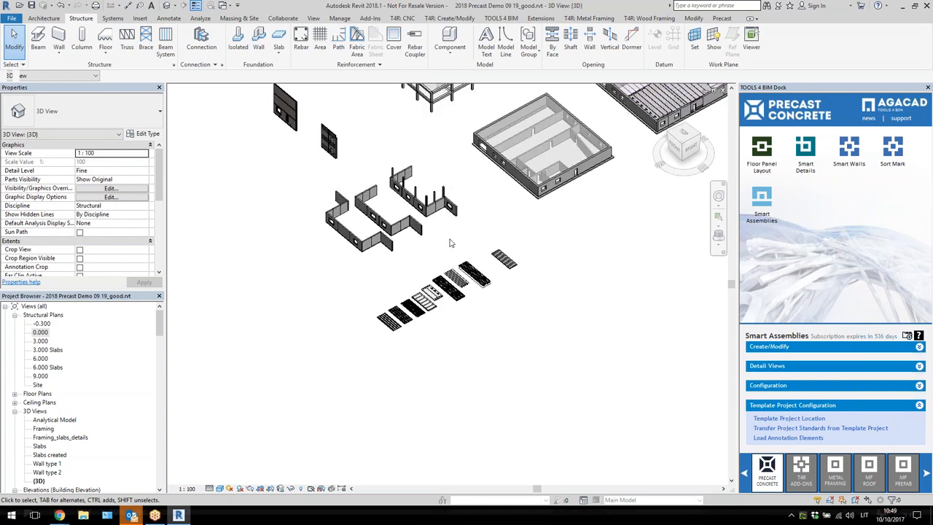
middle_drag(520, 249, 469, 275)
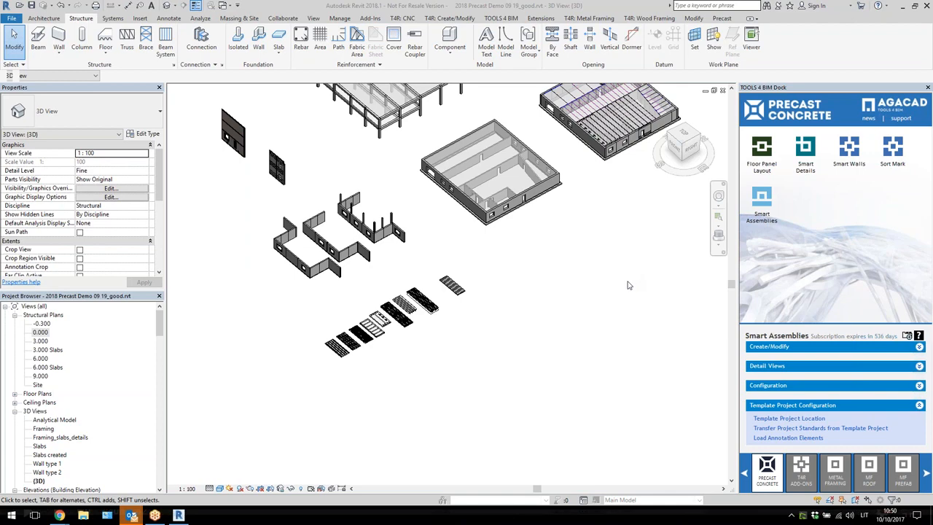
middle_drag(622, 293, 576, 408)
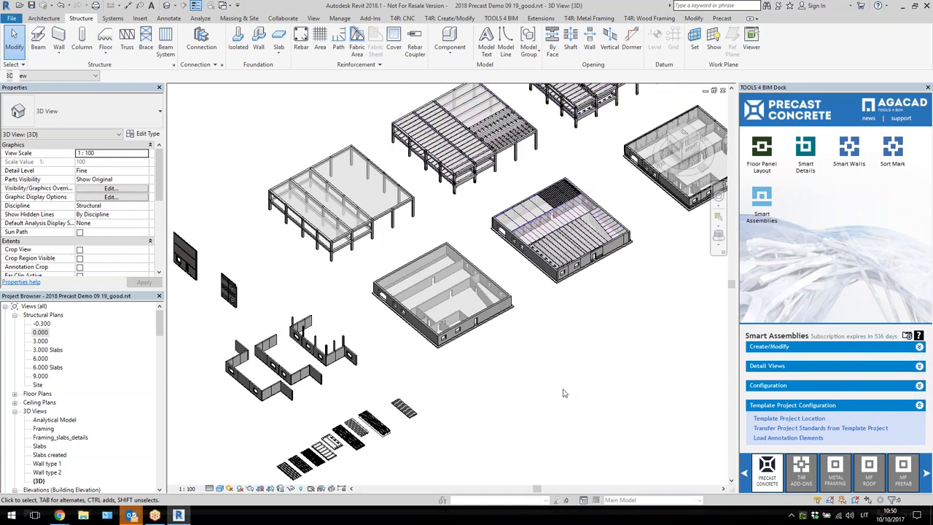
scroll(490, 390, down, 1)
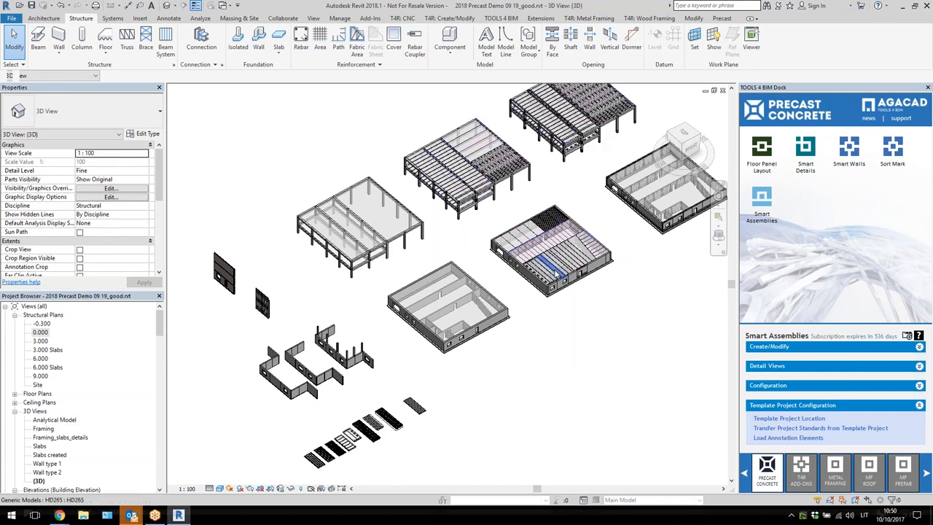
Select a CUT_HCS_END_rectangular 120x100 end cut in the hollow-core slab above the windowed wall to inspect its properties, then clear the selection
scroll(571, 313, up, 5)
scroll(571, 313, up, 5)
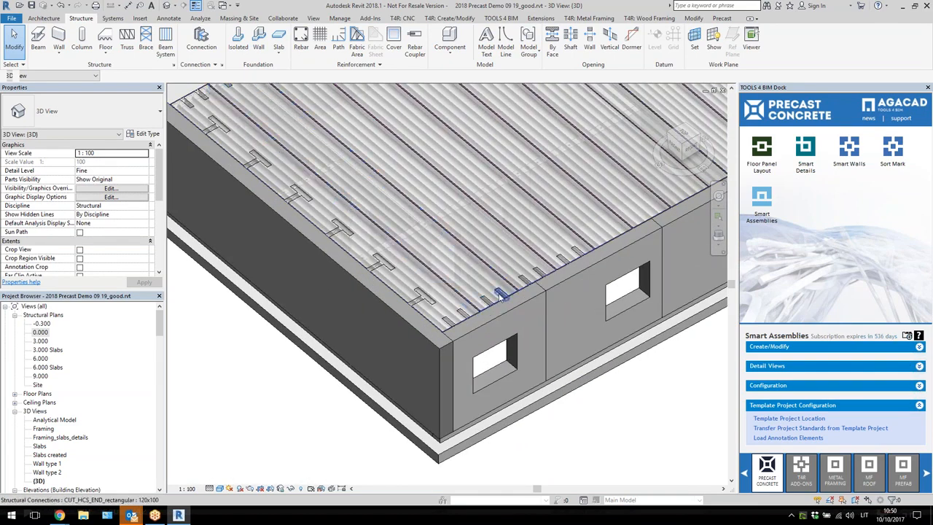
click(501, 297)
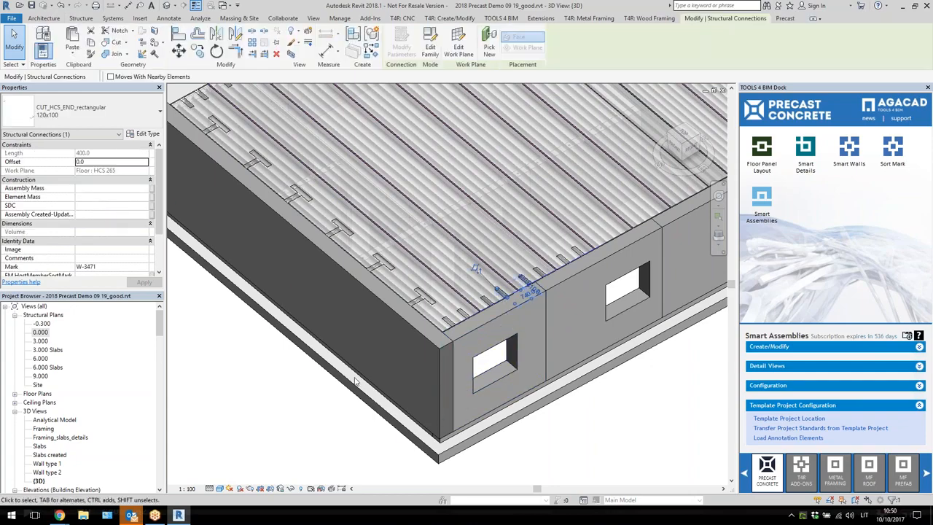
scroll(341, 385, down, 4)
scroll(500, 328, down, 6)
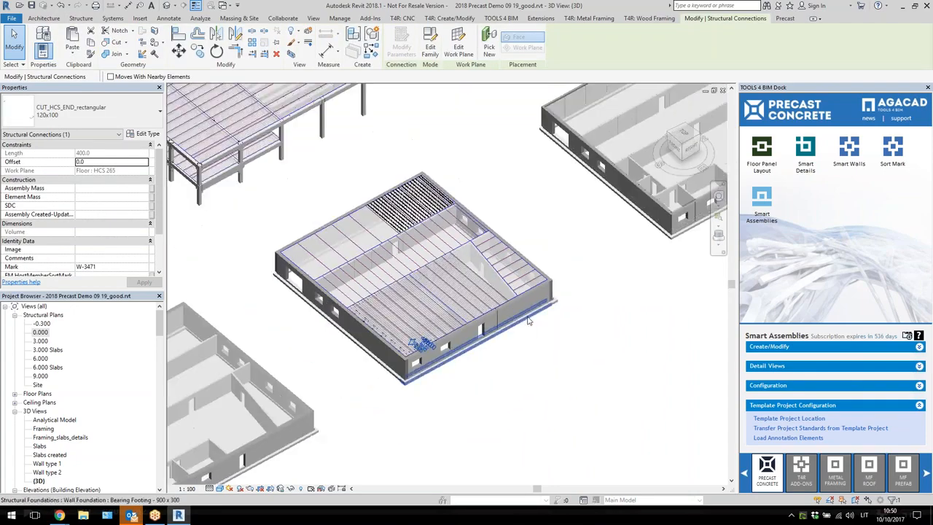
click(562, 351)
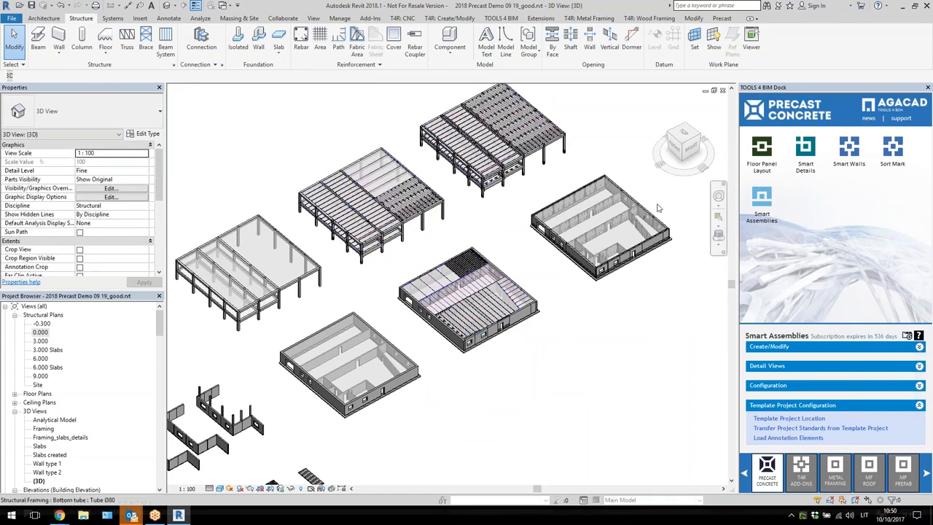
Open the Top fix family of a Modix M30 connector in the massive wall to inspect its geometry, and close it without saving
scroll(662, 202, up, 3)
scroll(565, 248, up, 8)
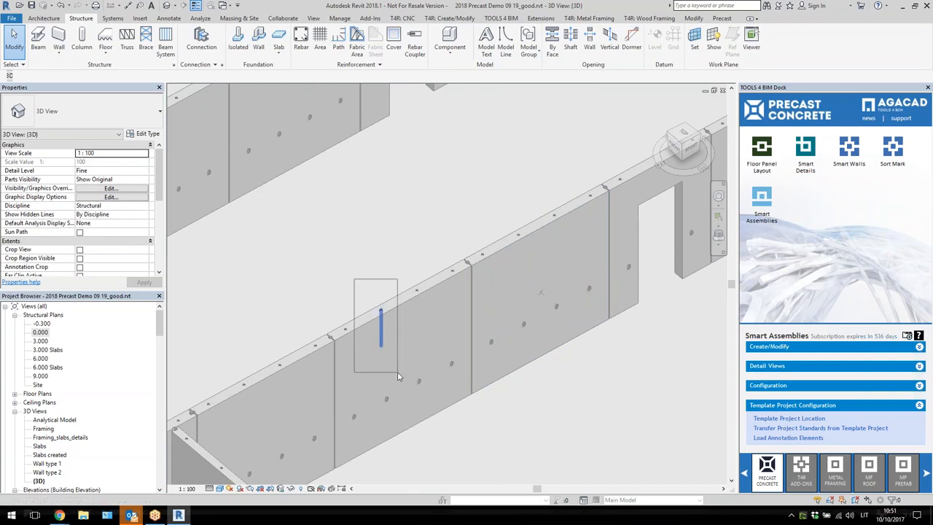
click(380, 337)
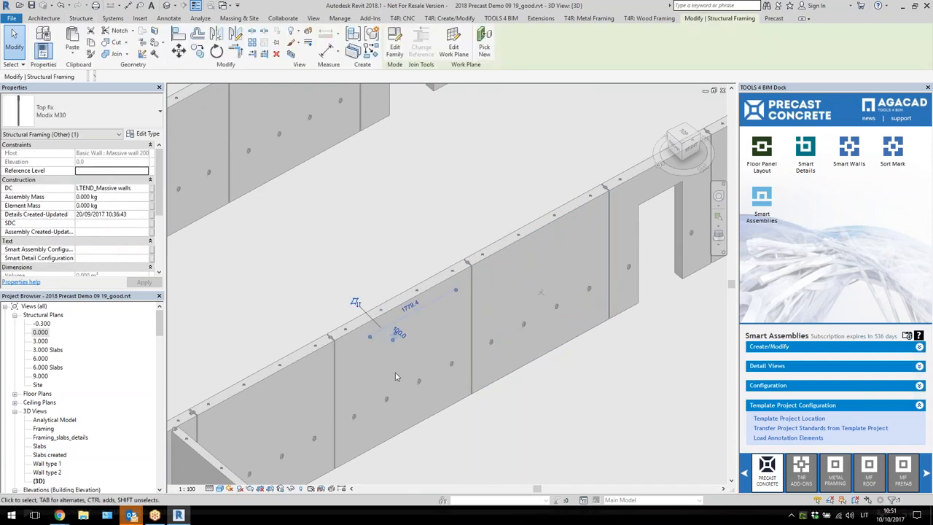
click(393, 49)
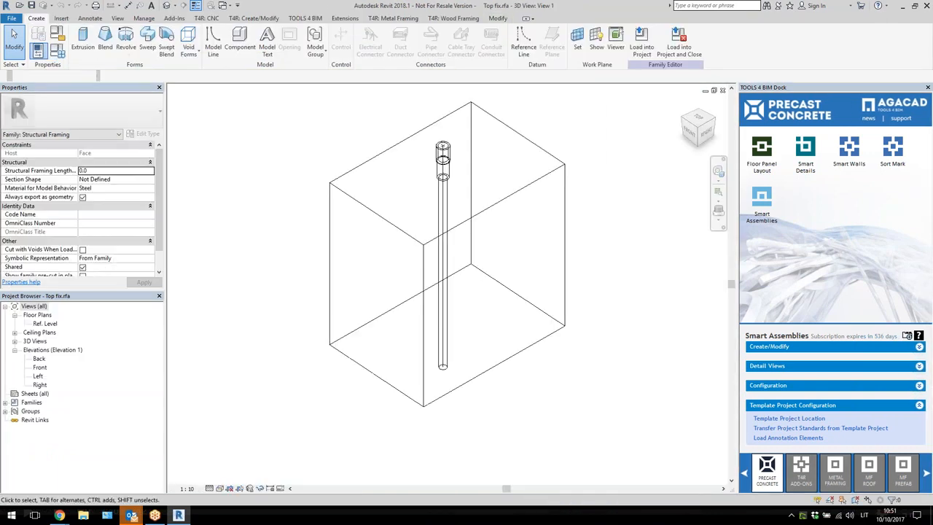
scroll(400, 247, down, 2)
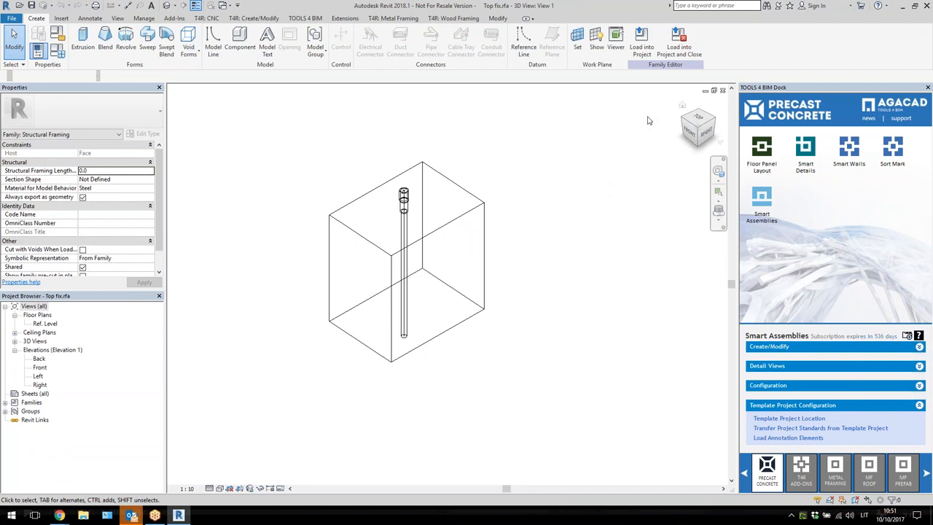
click(722, 90)
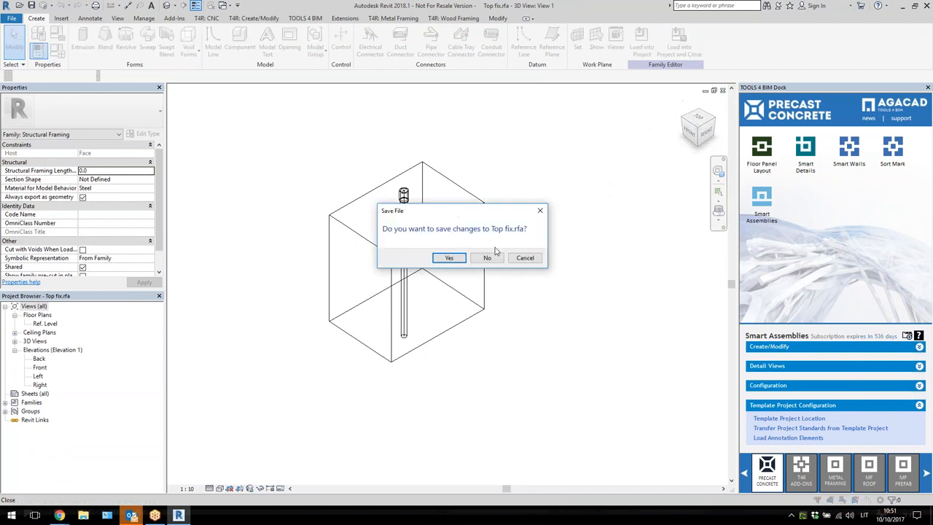
click(488, 260)
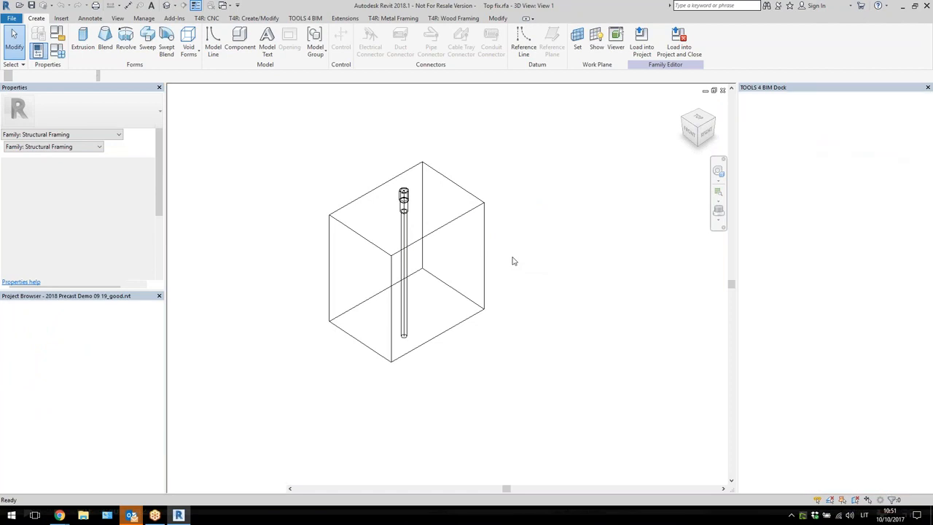
Survey the complete set of precast frames, walled buildings, wall samples and slab samples from a slightly rotated 3D angle
scroll(535, 283, down, 10)
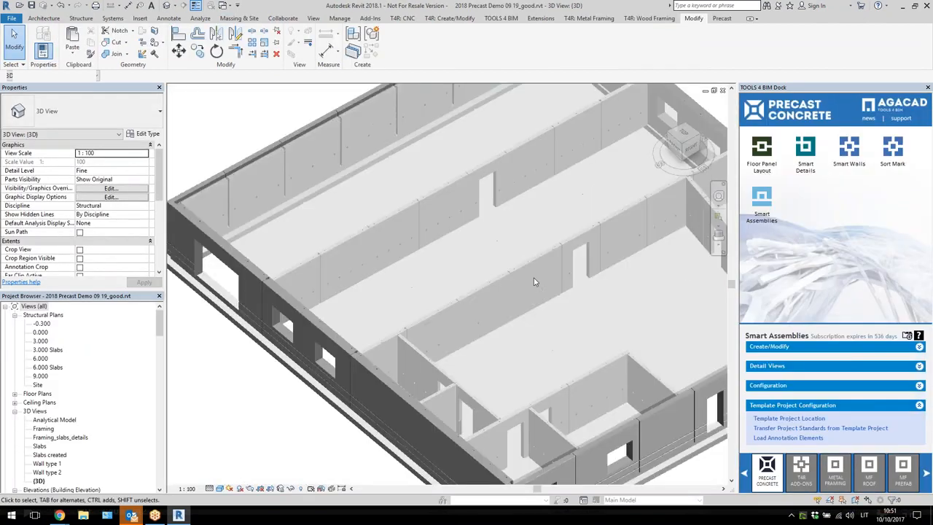
middle_drag(367, 321, 392, 296)
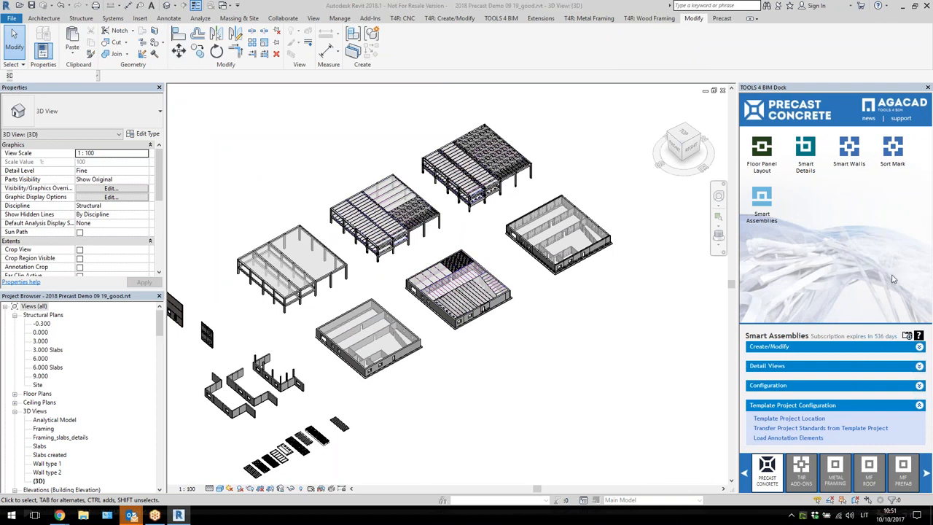
scroll(587, 365, down, 1)
middle_drag(461, 406, 487, 388)
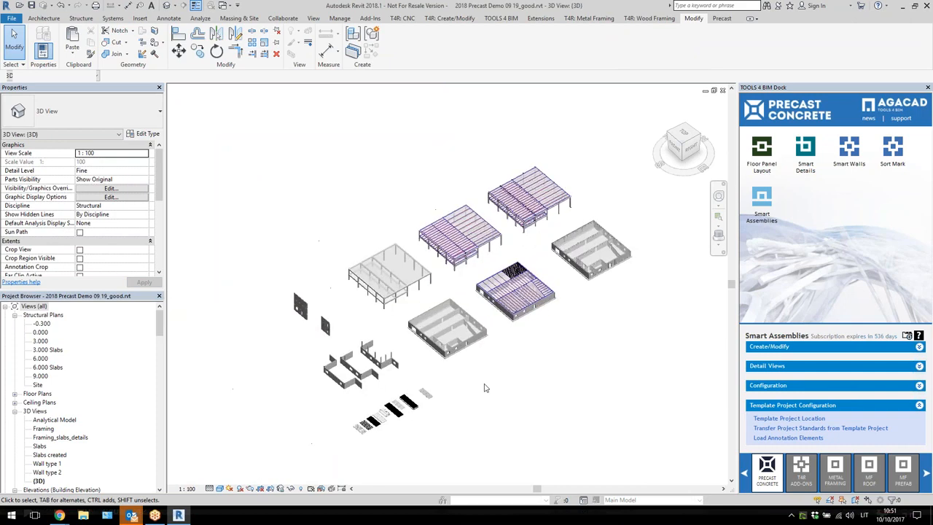
scroll(486, 388, up, 1)
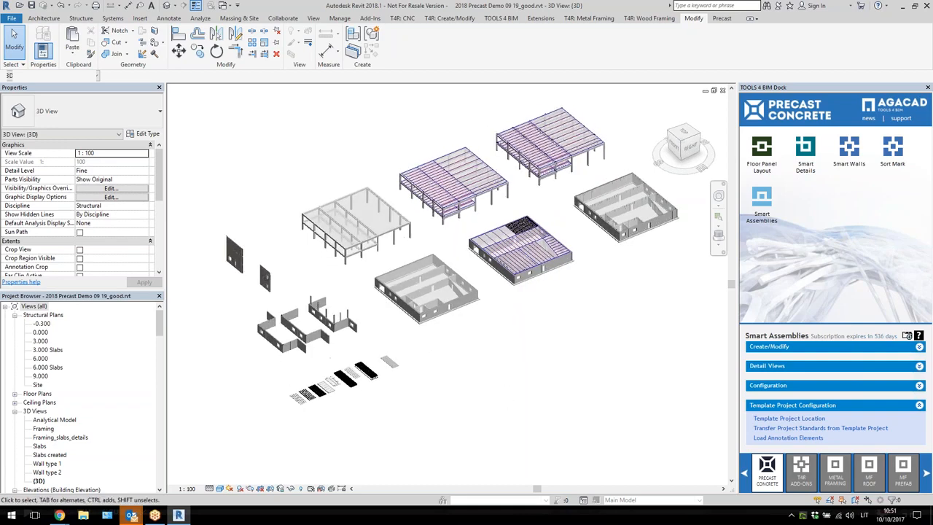
shift+middle_drag(506, 377, 527, 391)
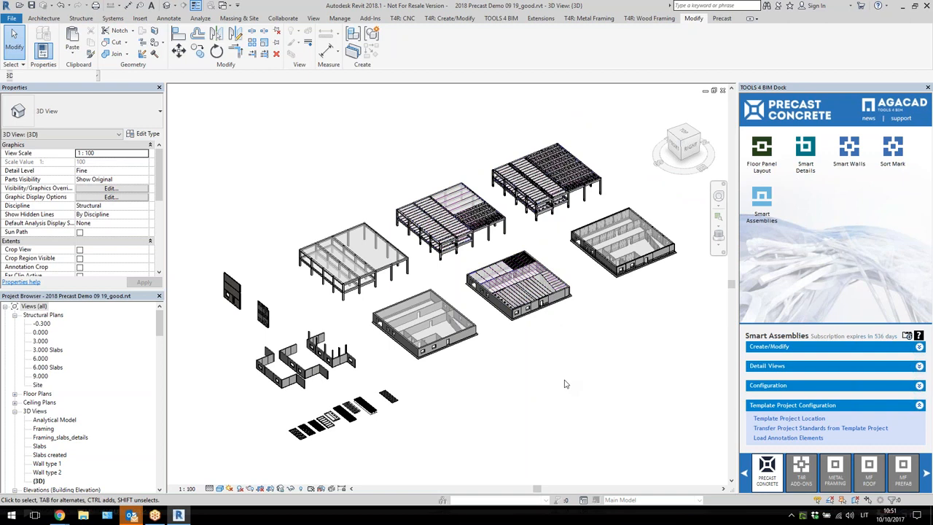
click(892, 33)
click(496, 281)
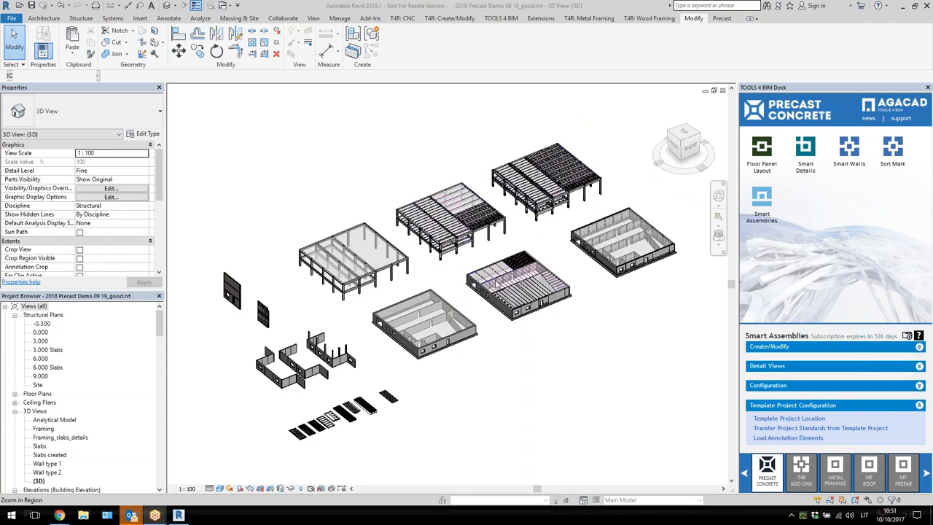